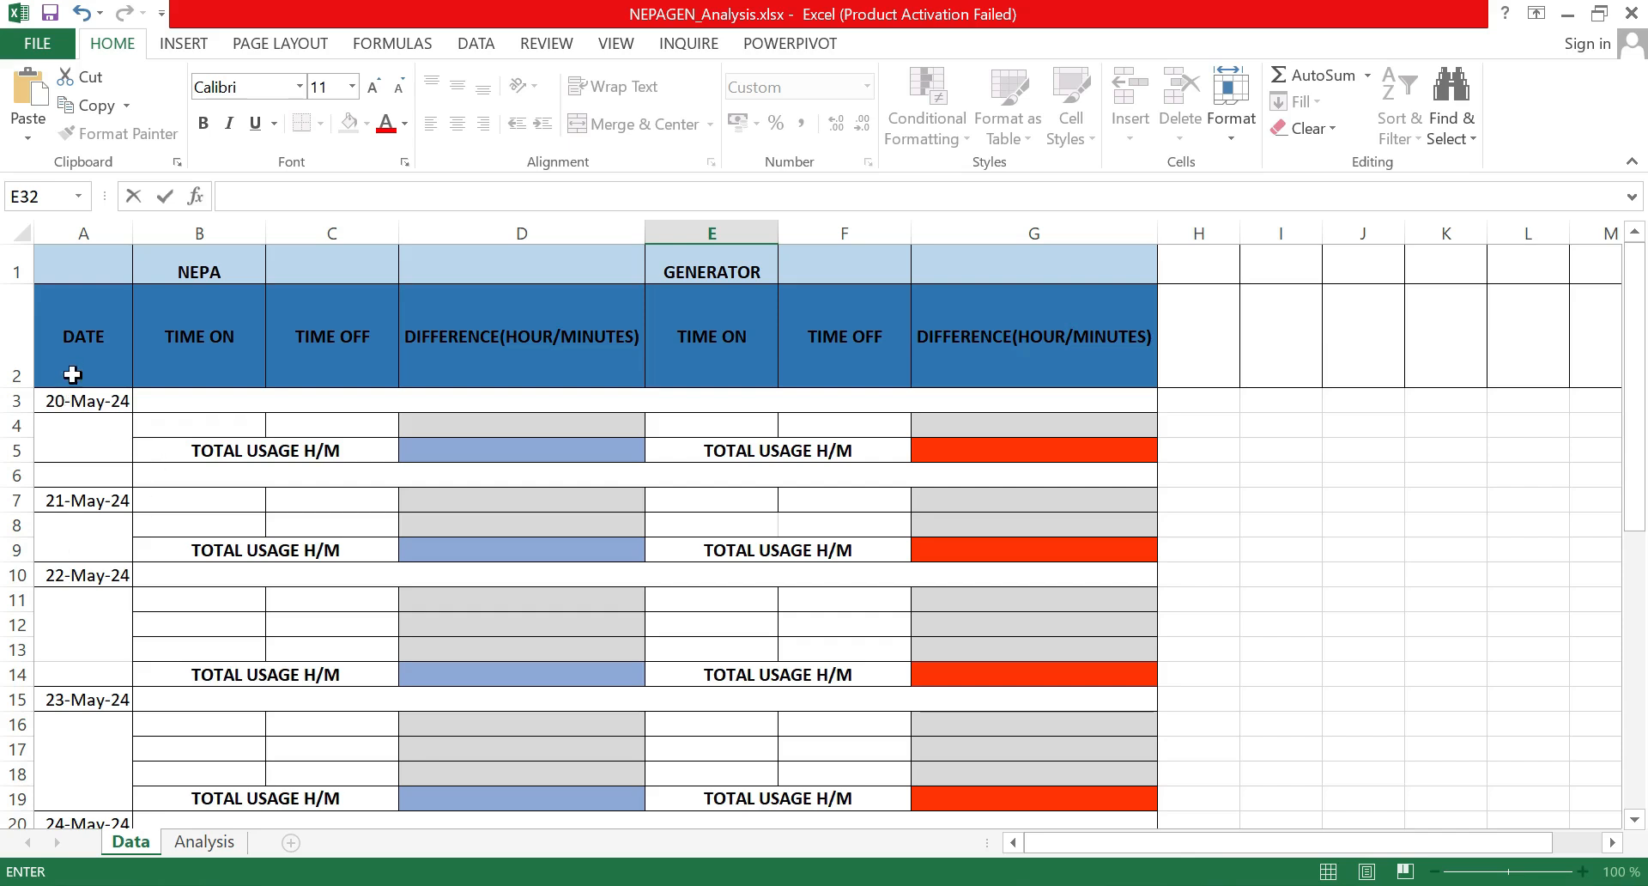
Step: Enter 00:00 as the NEPA Time On for 20-May-24 in cell B4
{"action": "scroll", "coordinate": [72, 571], "scroll_direction": "down", "scroll_amount": 3}
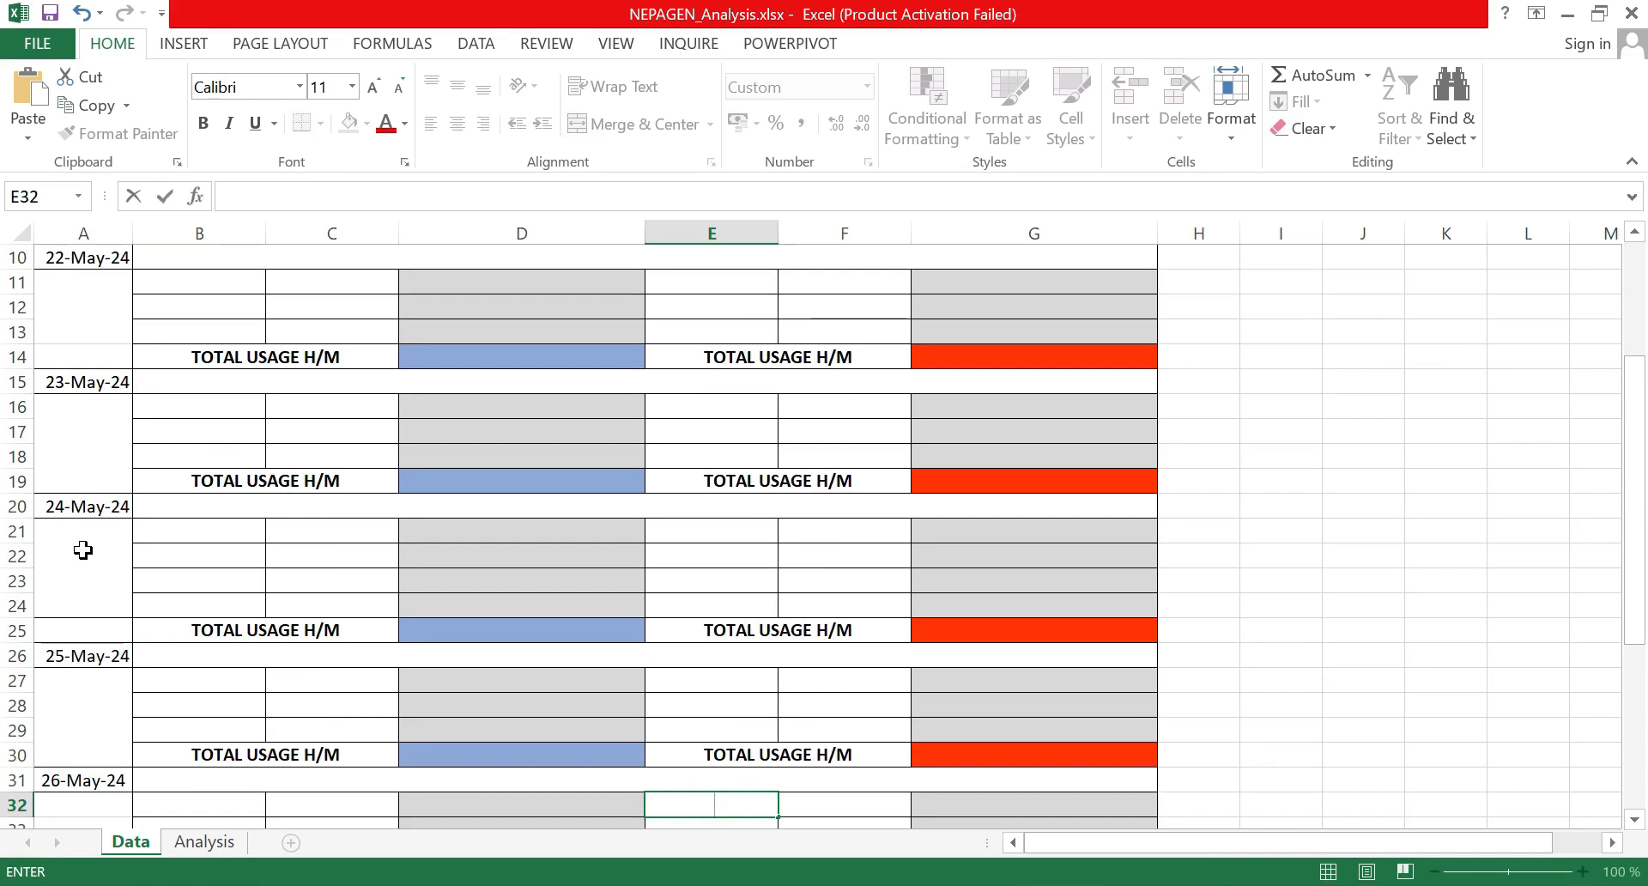
{"action": "scroll", "coordinate": [78, 555], "scroll_direction": "up", "scroll_amount": 3}
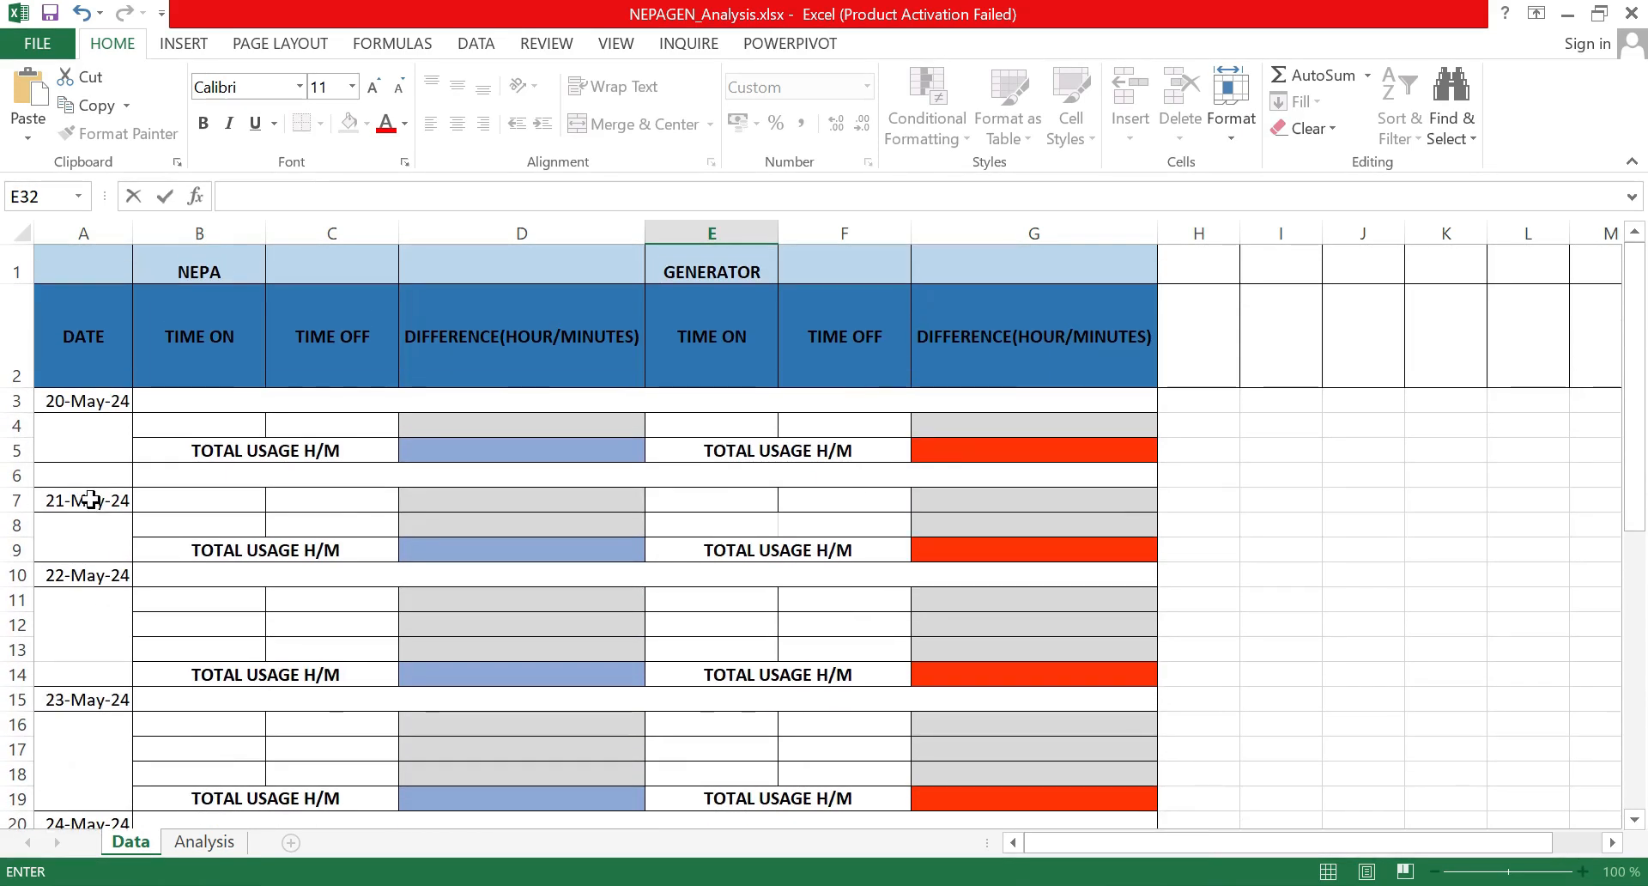
{"action": "left_click", "coordinate": [187, 425]}
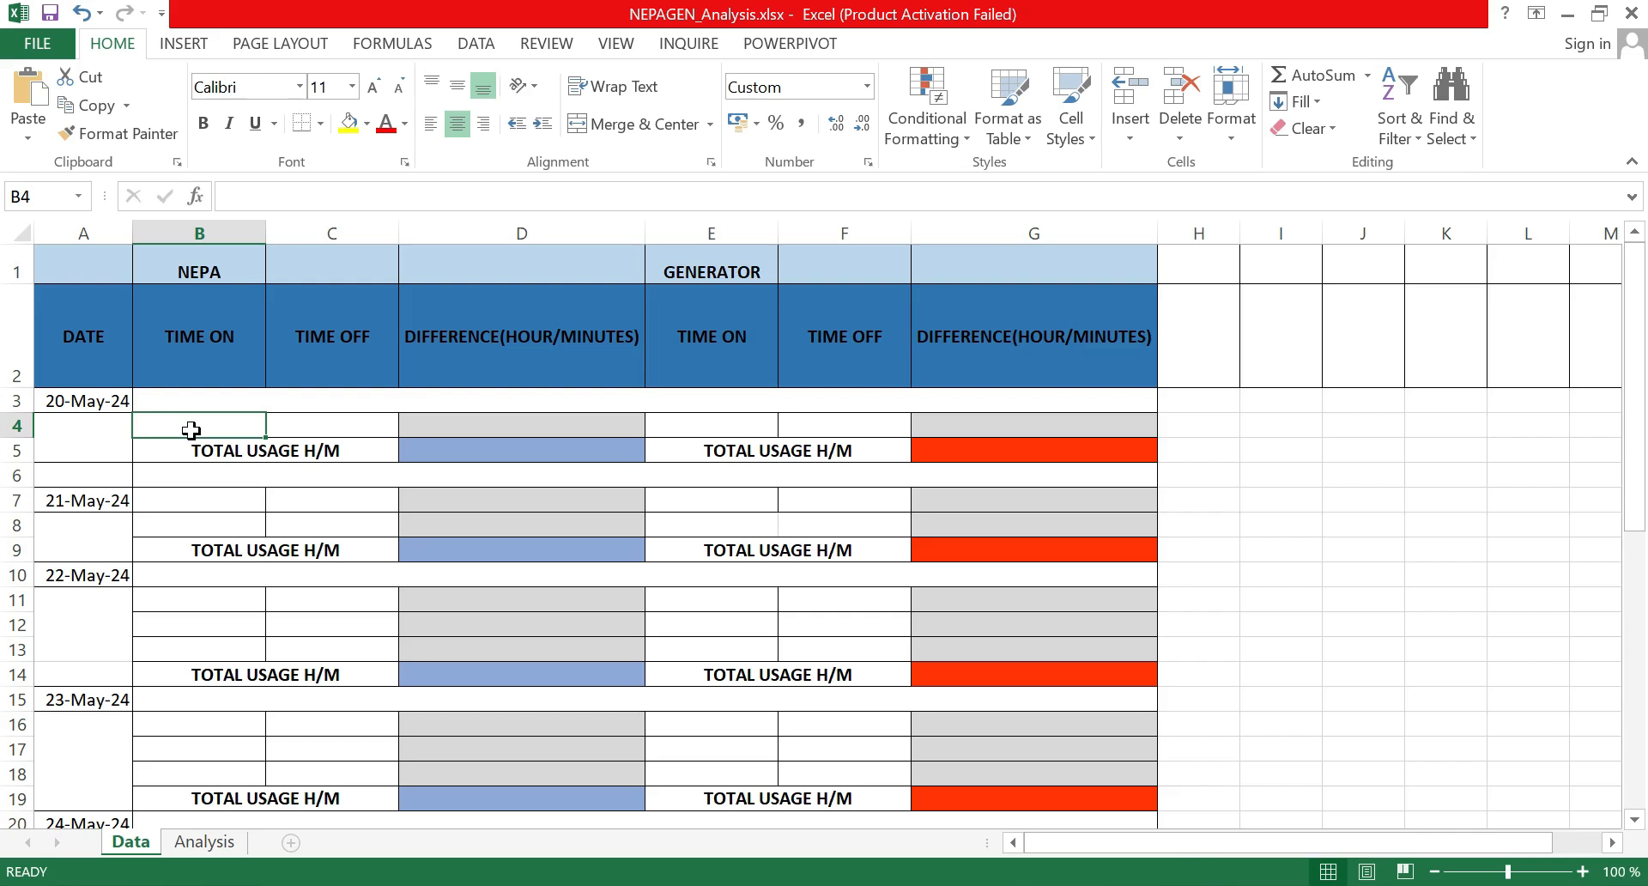
{"action": "type", "text": "00:00"}
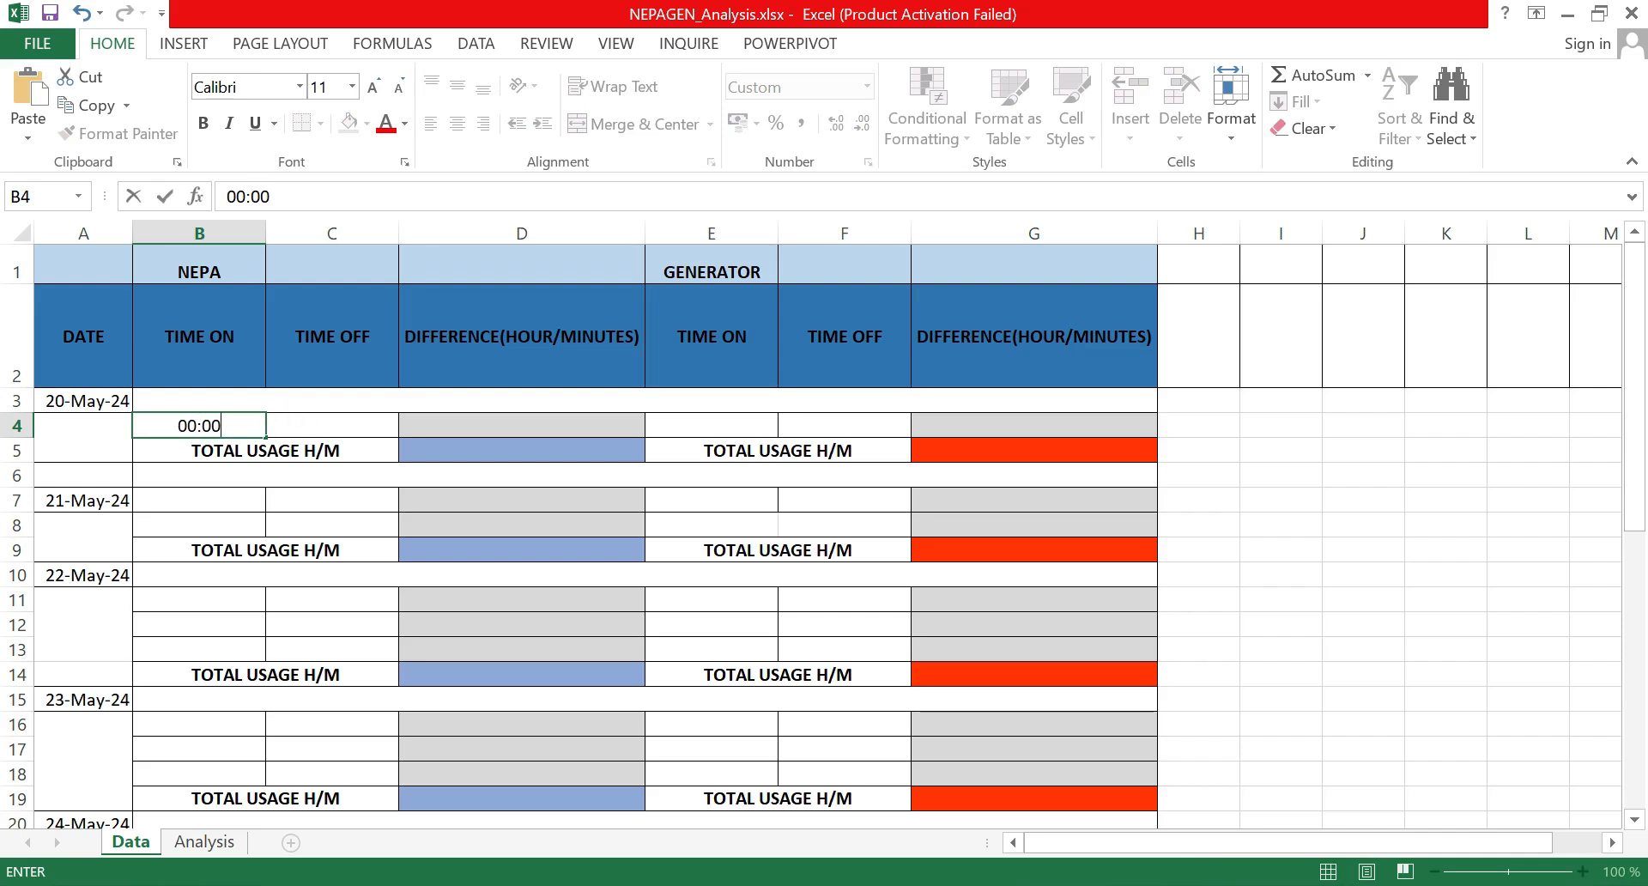
{"action": "left_click", "coordinate": [310, 426]}
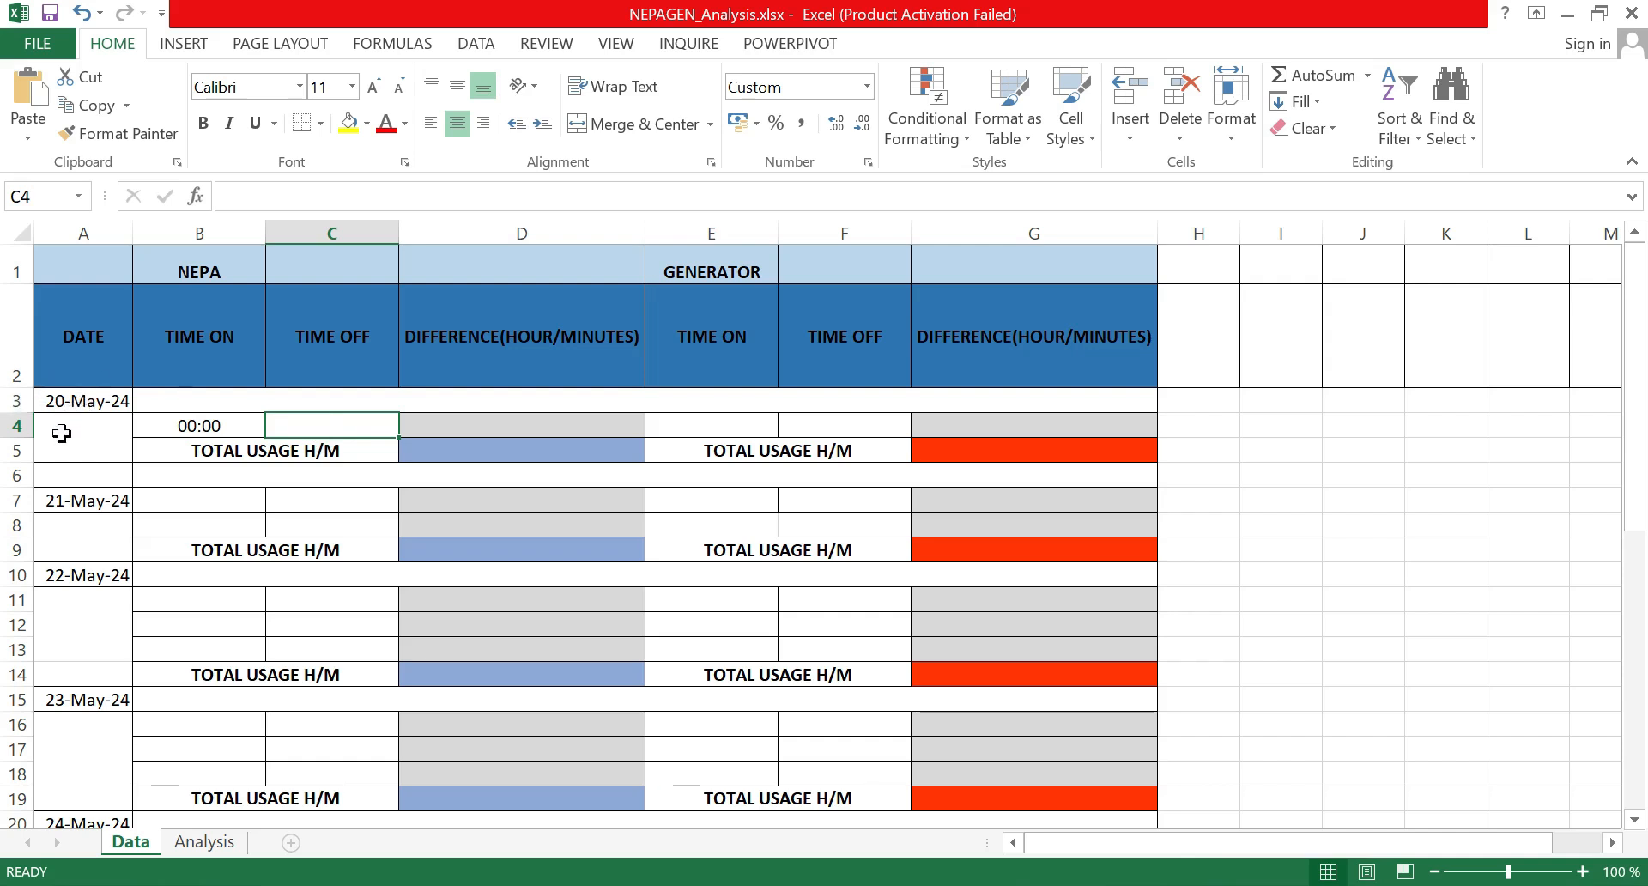
Step: Unmerge the blank cells below the 20-May-24 date in the DATE column
{"action": "left_click_drag", "start_coordinate": [58, 431], "coordinate": [78, 469]}
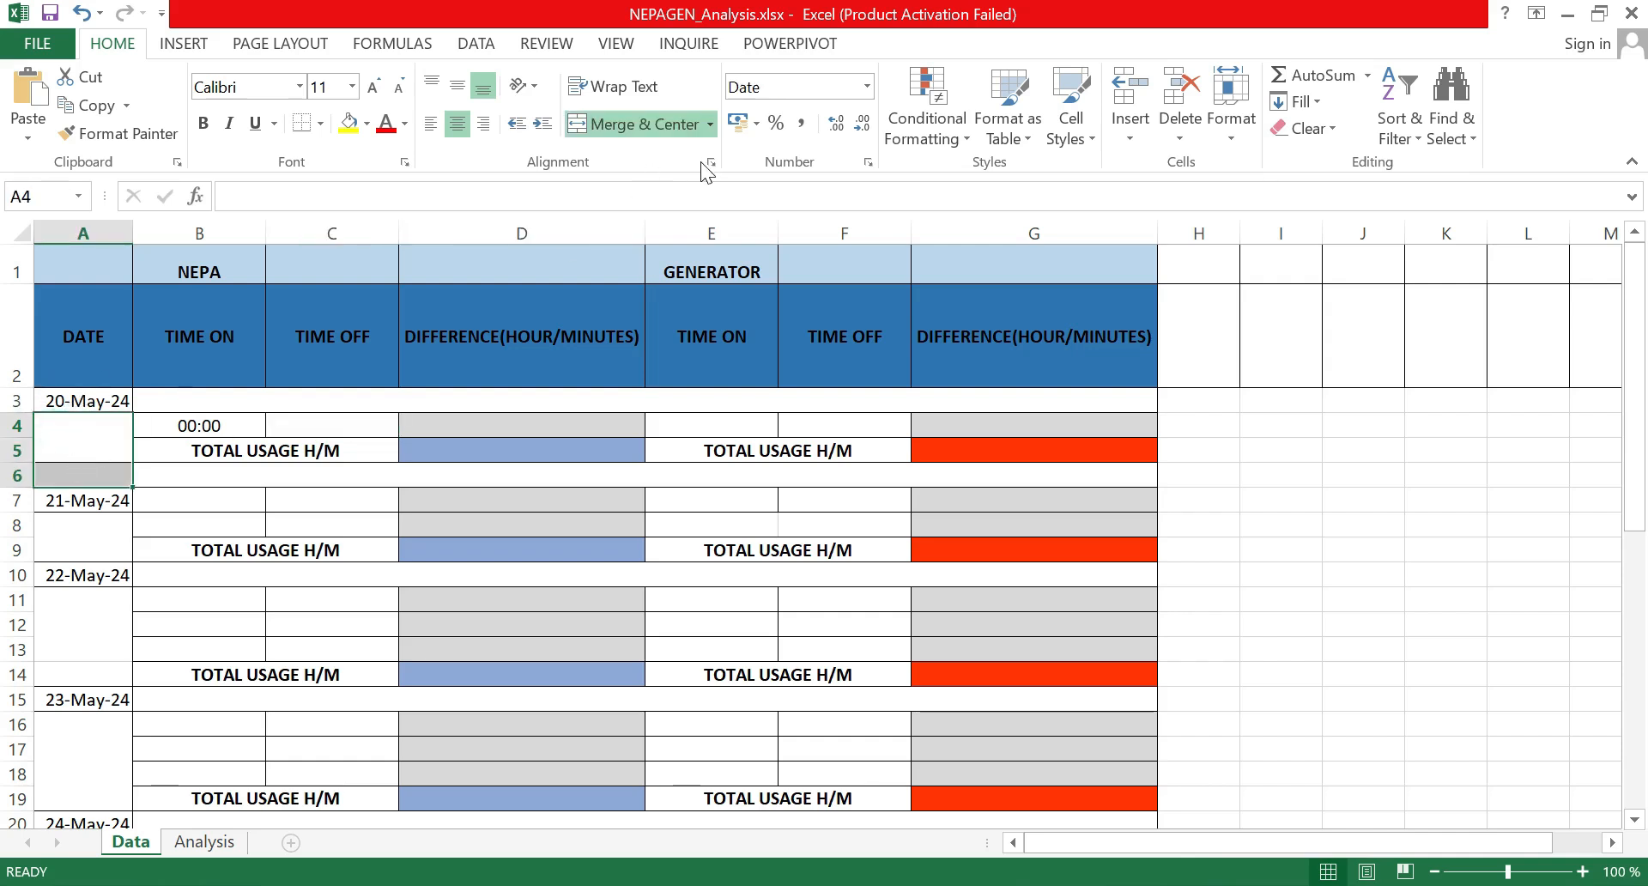
{"action": "left_click", "coordinate": [611, 125]}
{"action": "left_click", "coordinate": [1358, 546]}
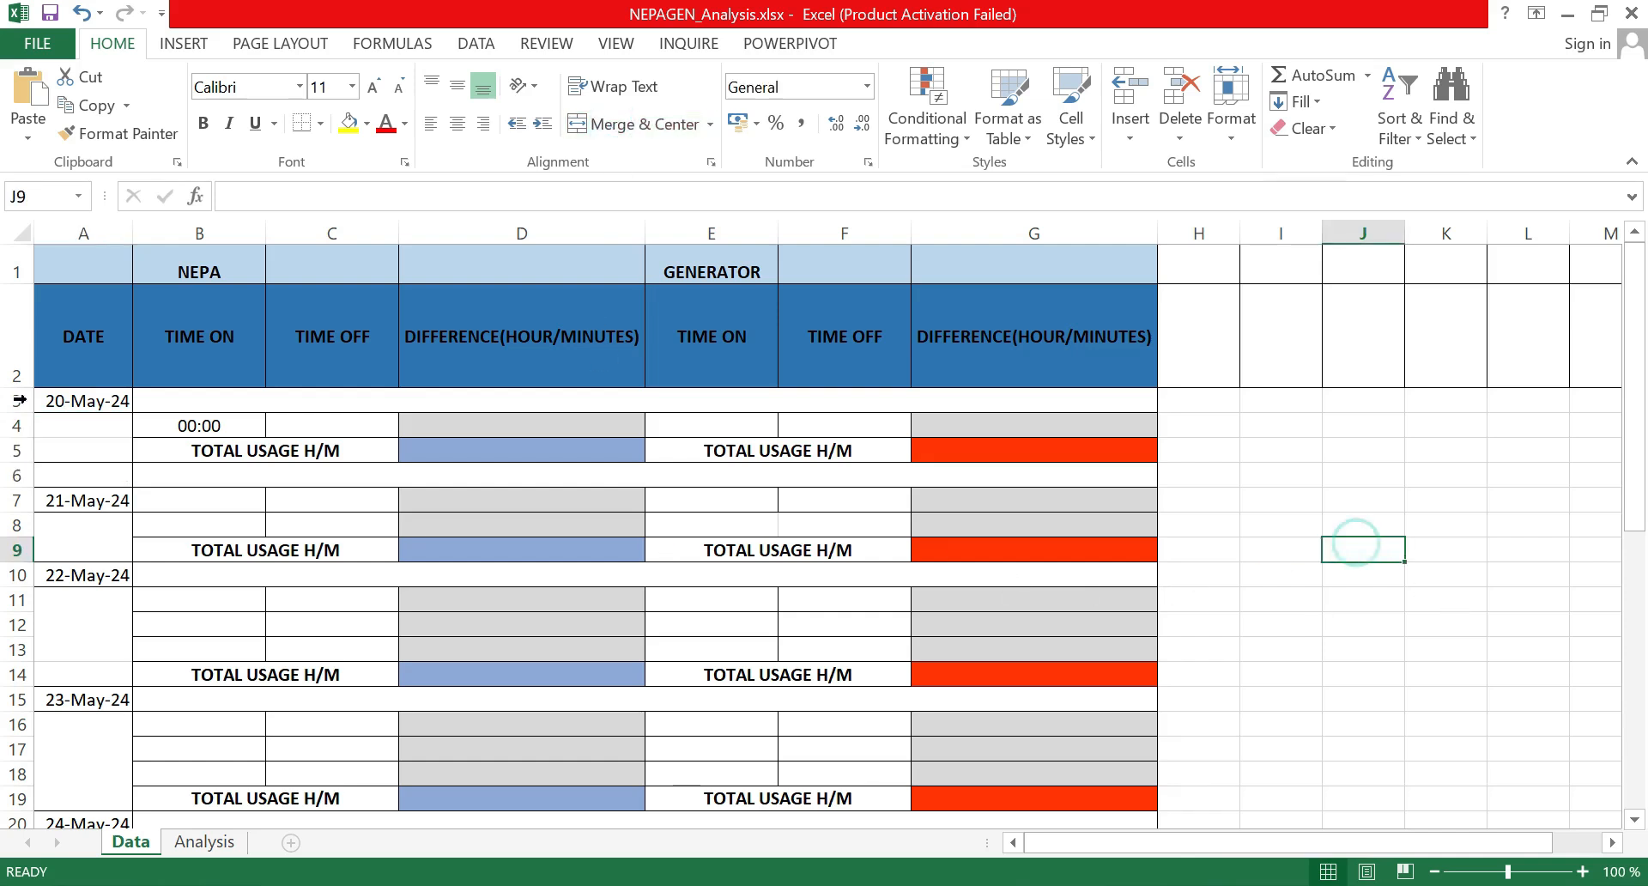
Step: Merge and center cells A3:A6 and align the 20-May-24 date to the top of the merged cell
{"action": "left_click_drag", "start_coordinate": [77, 402], "coordinate": [98, 474]}
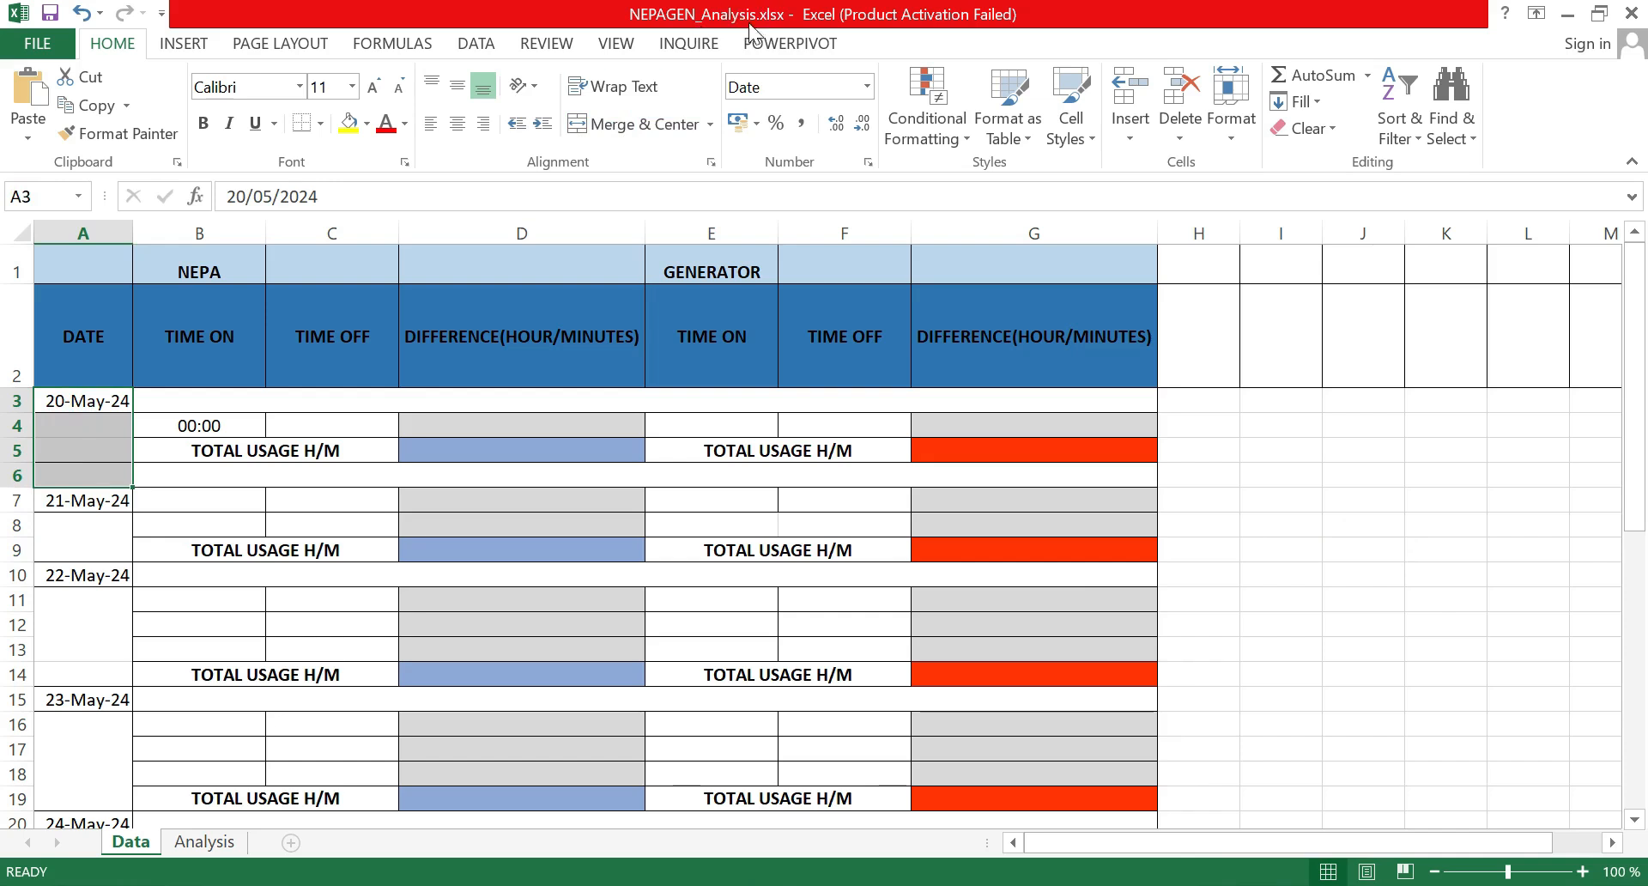
{"action": "left_click", "coordinate": [657, 122]}
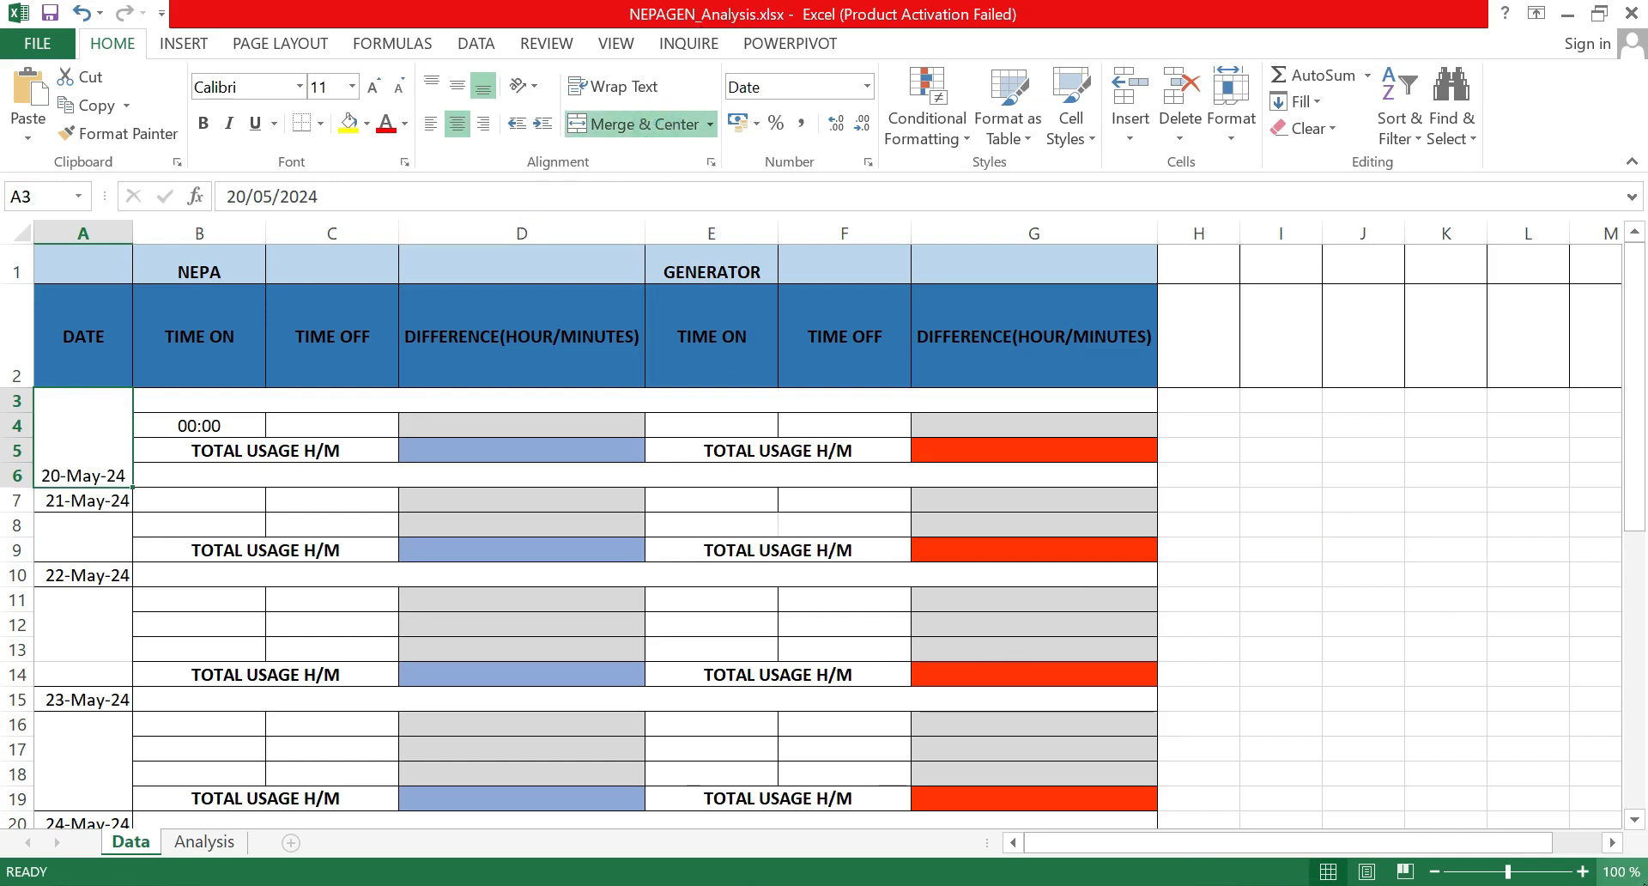
{"action": "left_click", "coordinate": [431, 85]}
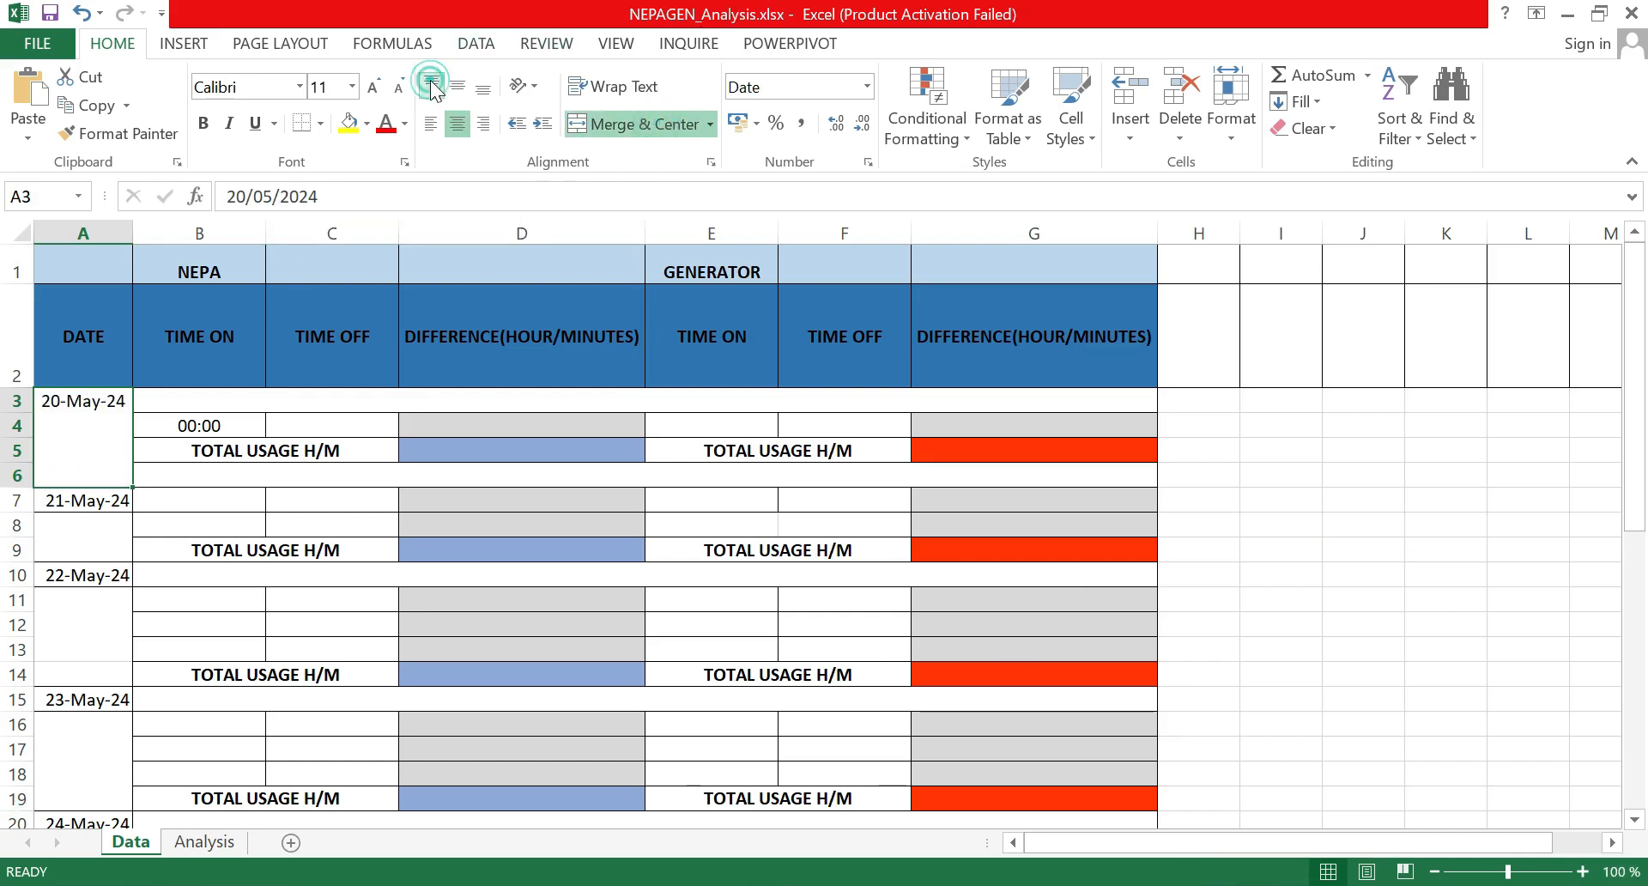
{"action": "left_click", "coordinate": [1166, 498]}
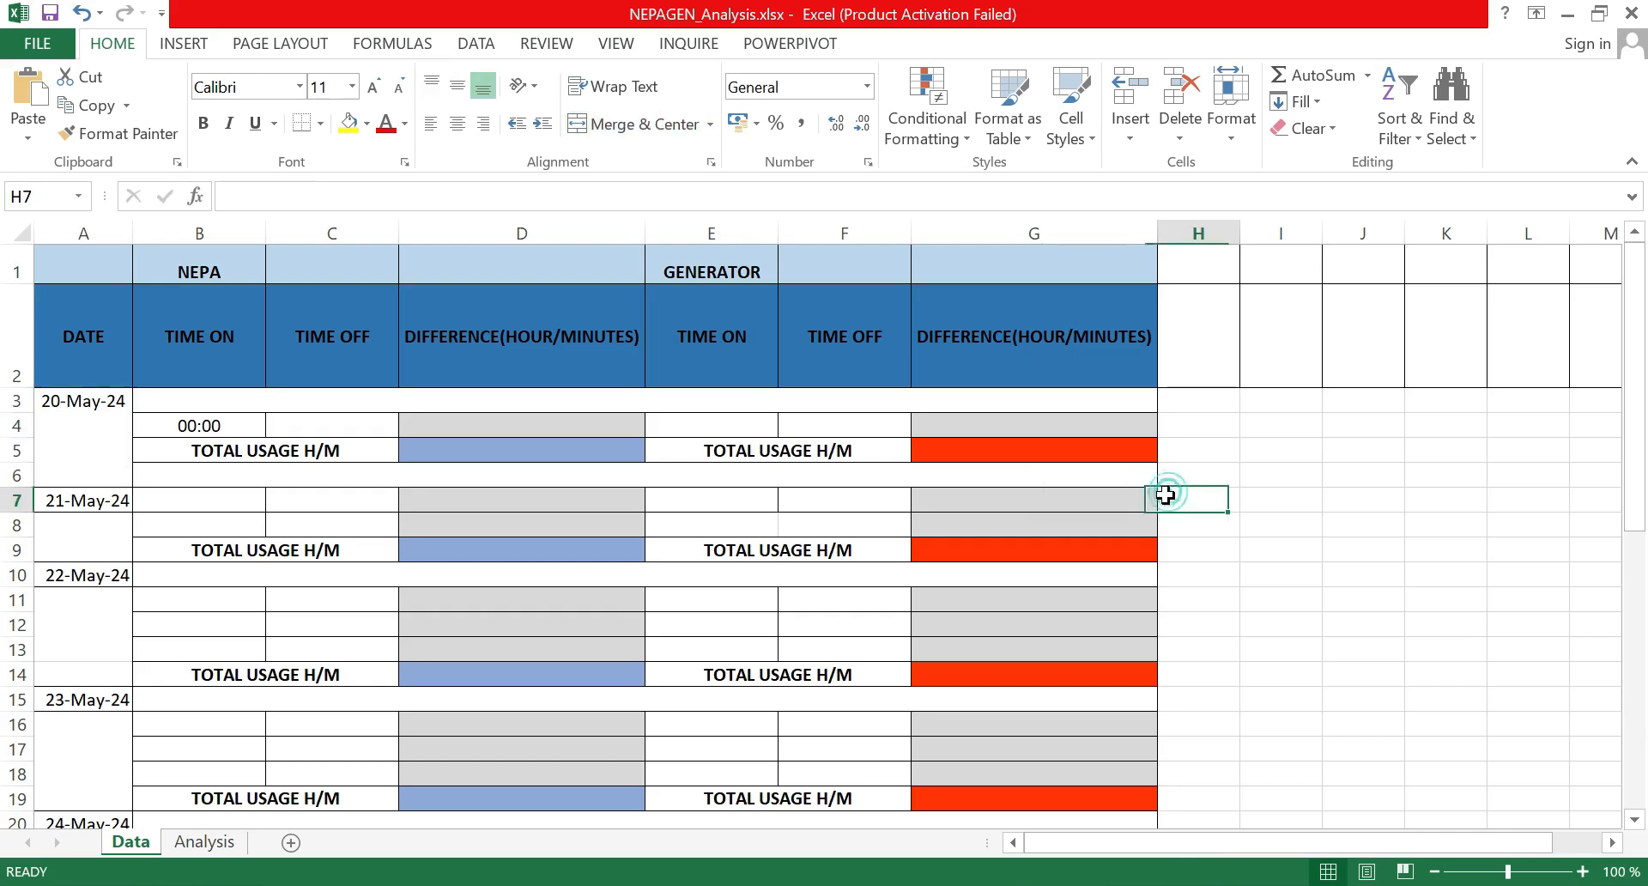
Step: Enter 24:00 as the NEPA Time Off for 20-May-24 in C4 and inspect the stored values of C4 and B4
{"action": "left_click", "coordinate": [309, 416]}
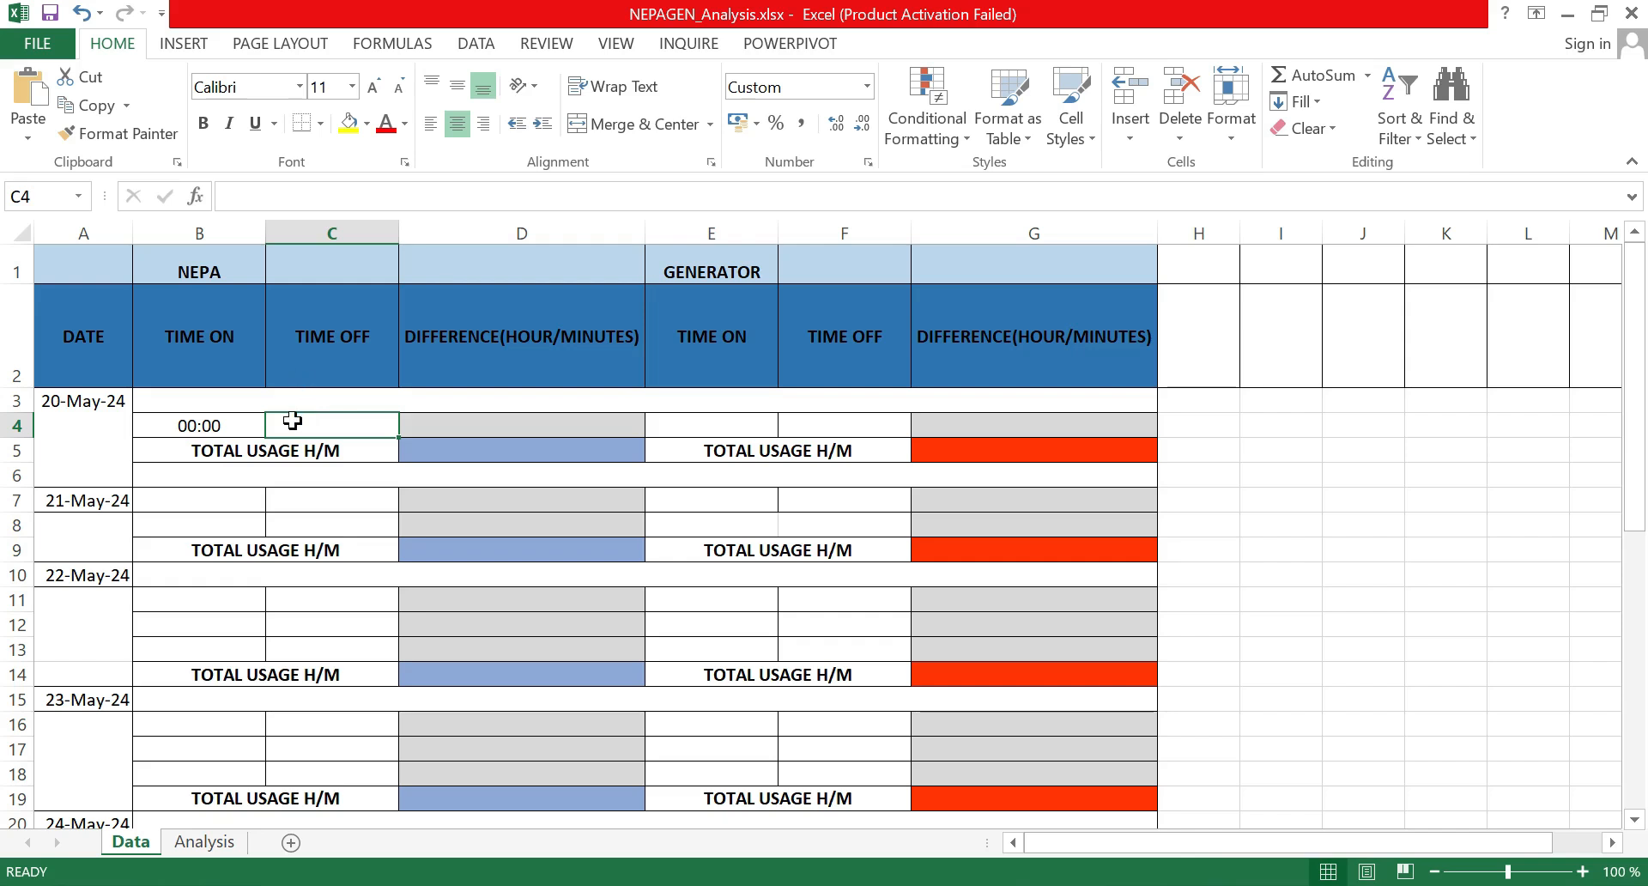
{"action": "type", "text": "24"}
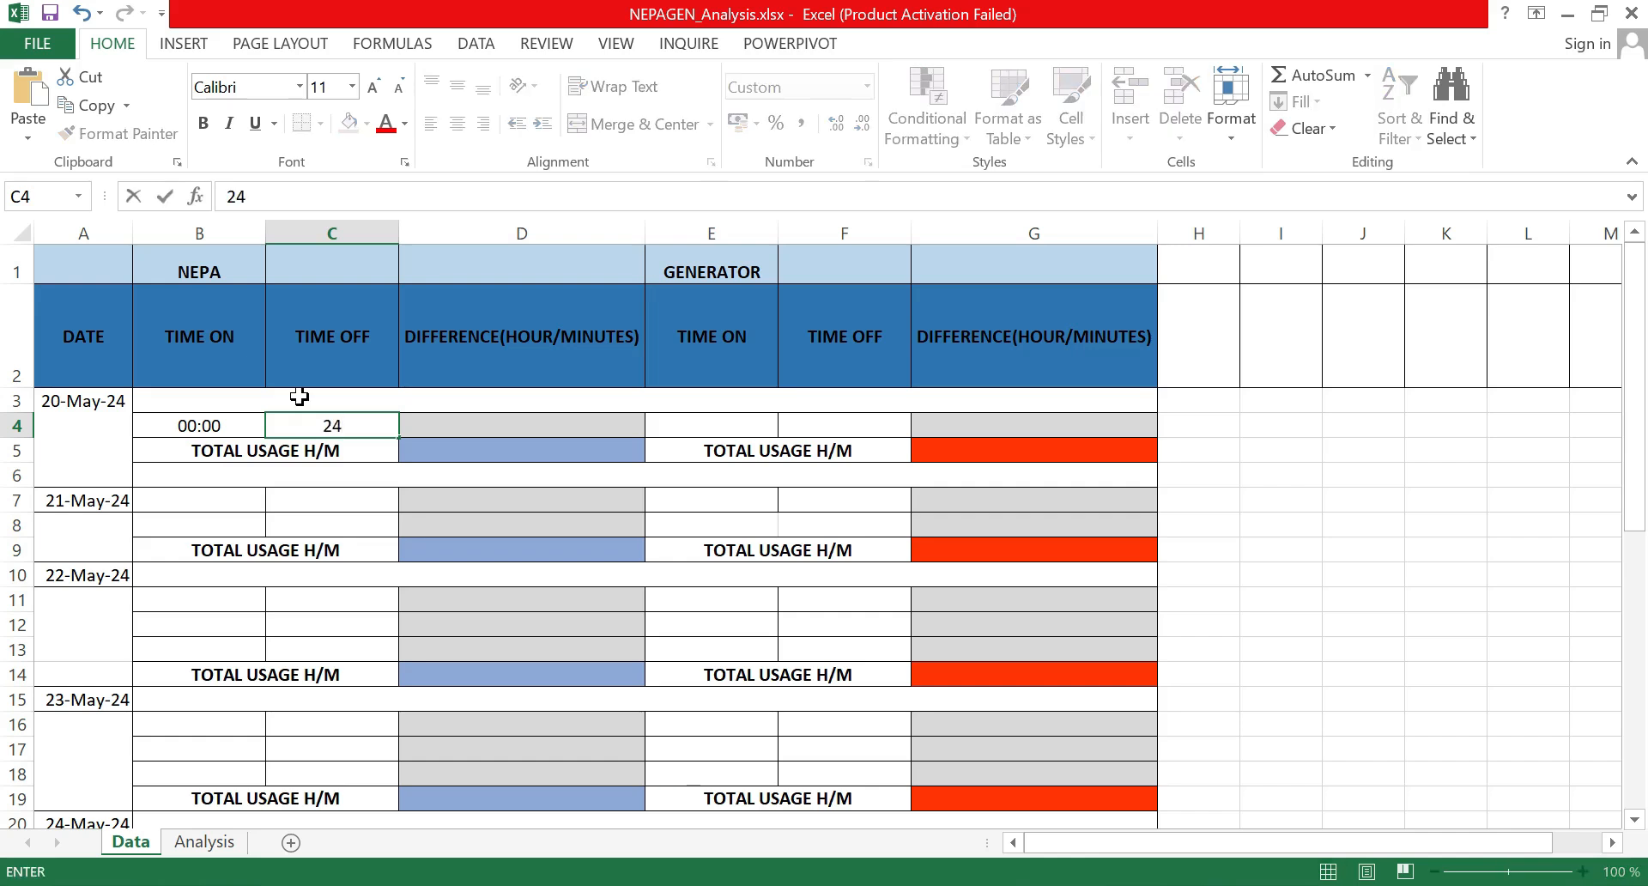
{"action": "type", "text": ":00"}
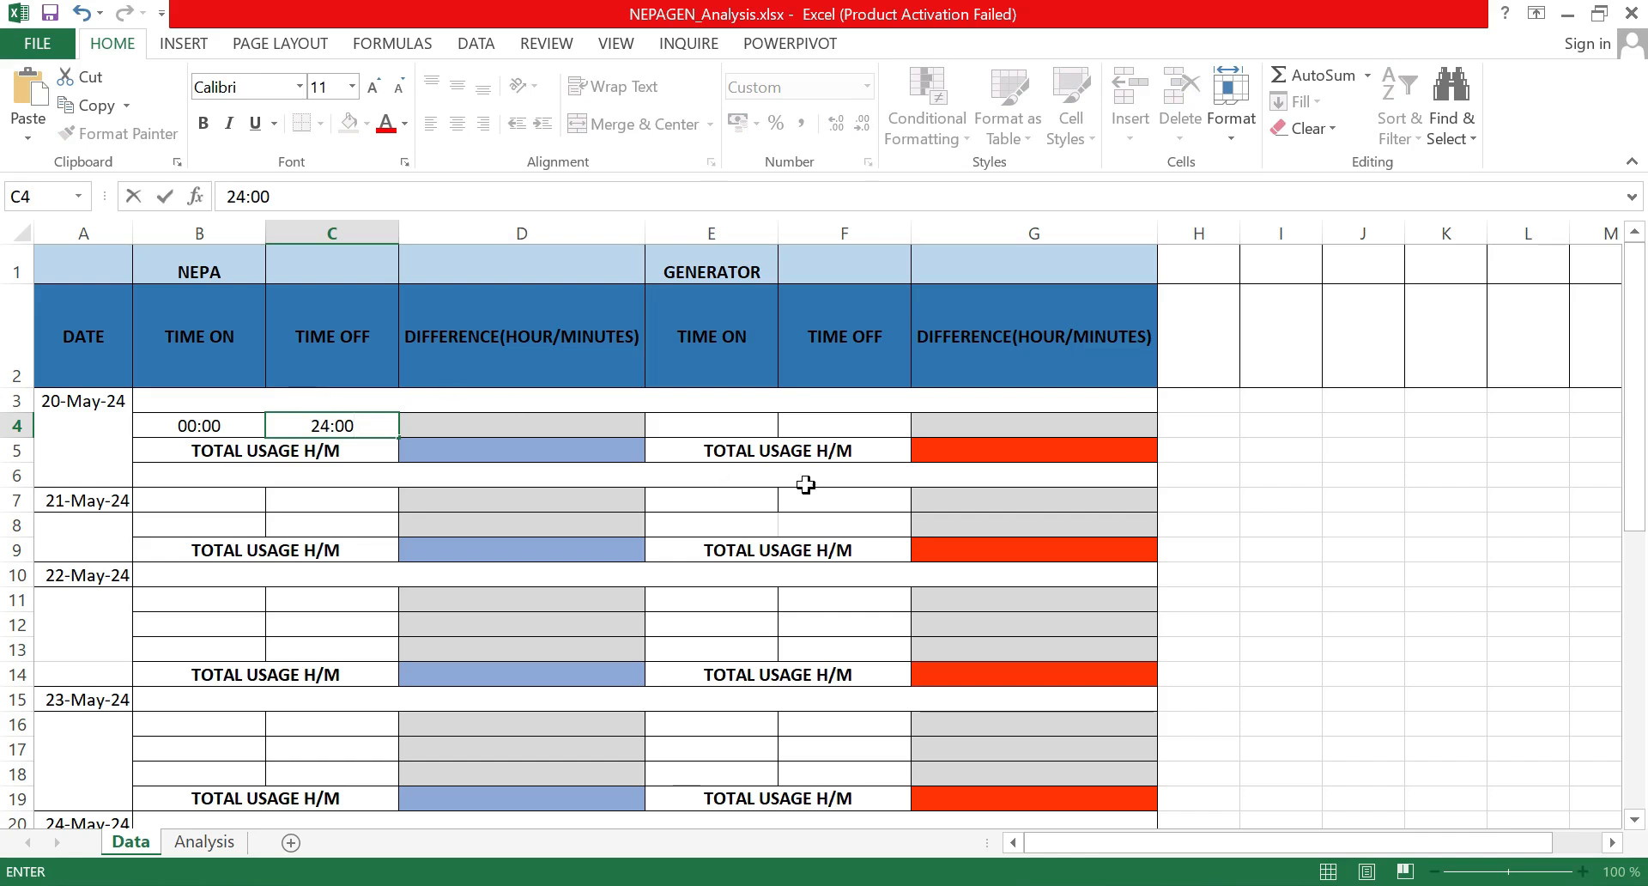
{"action": "left_click", "coordinate": [844, 427]}
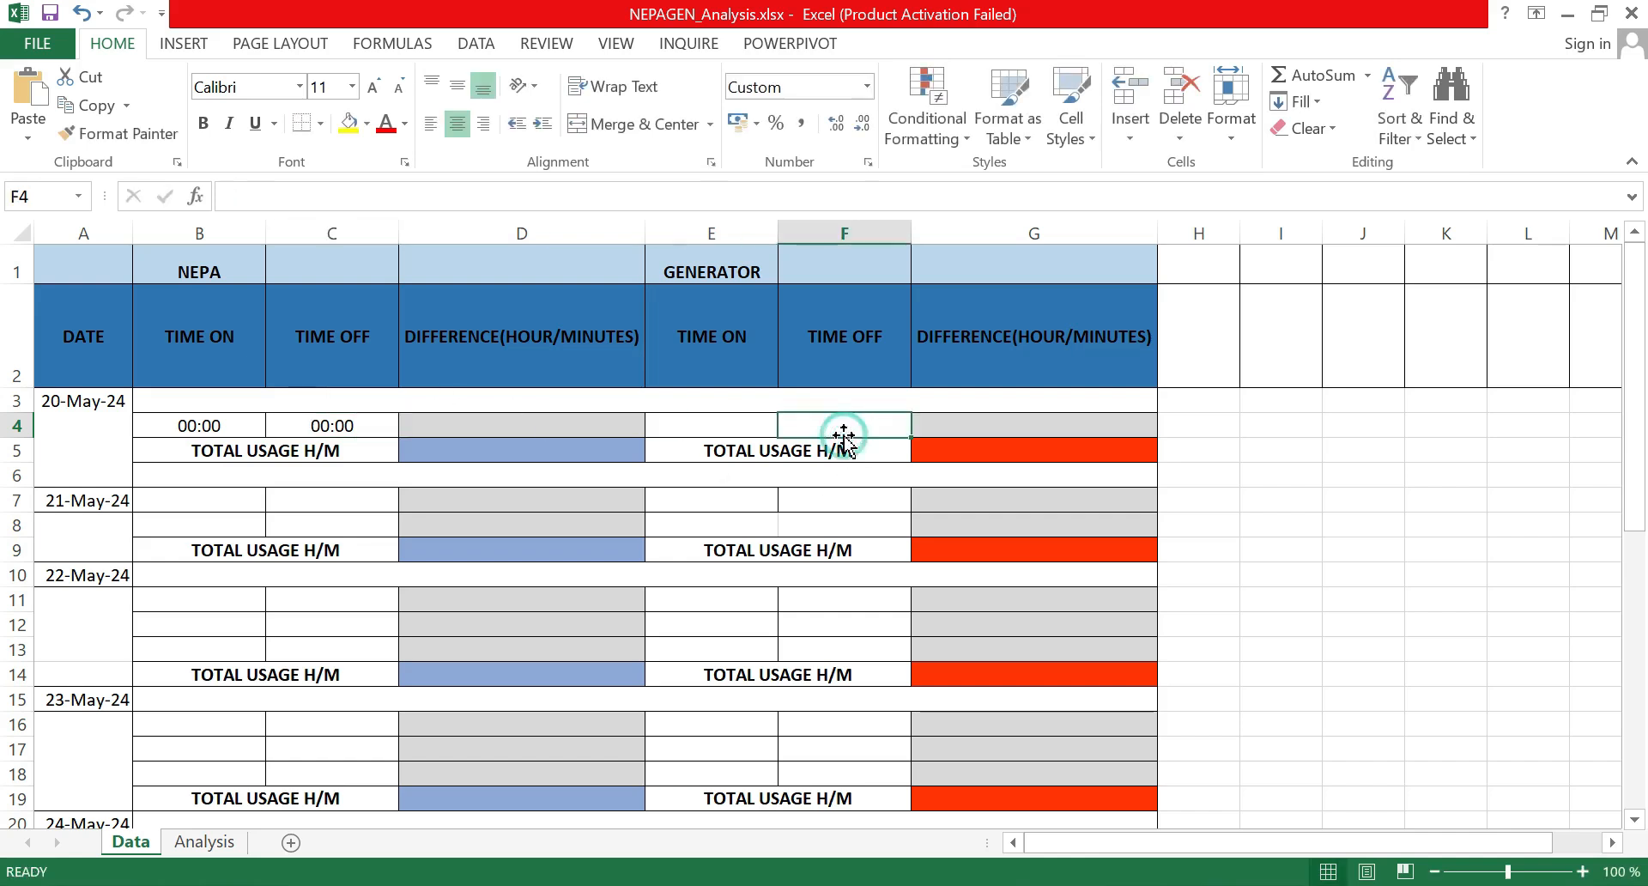
{"action": "left_click", "coordinate": [352, 426]}
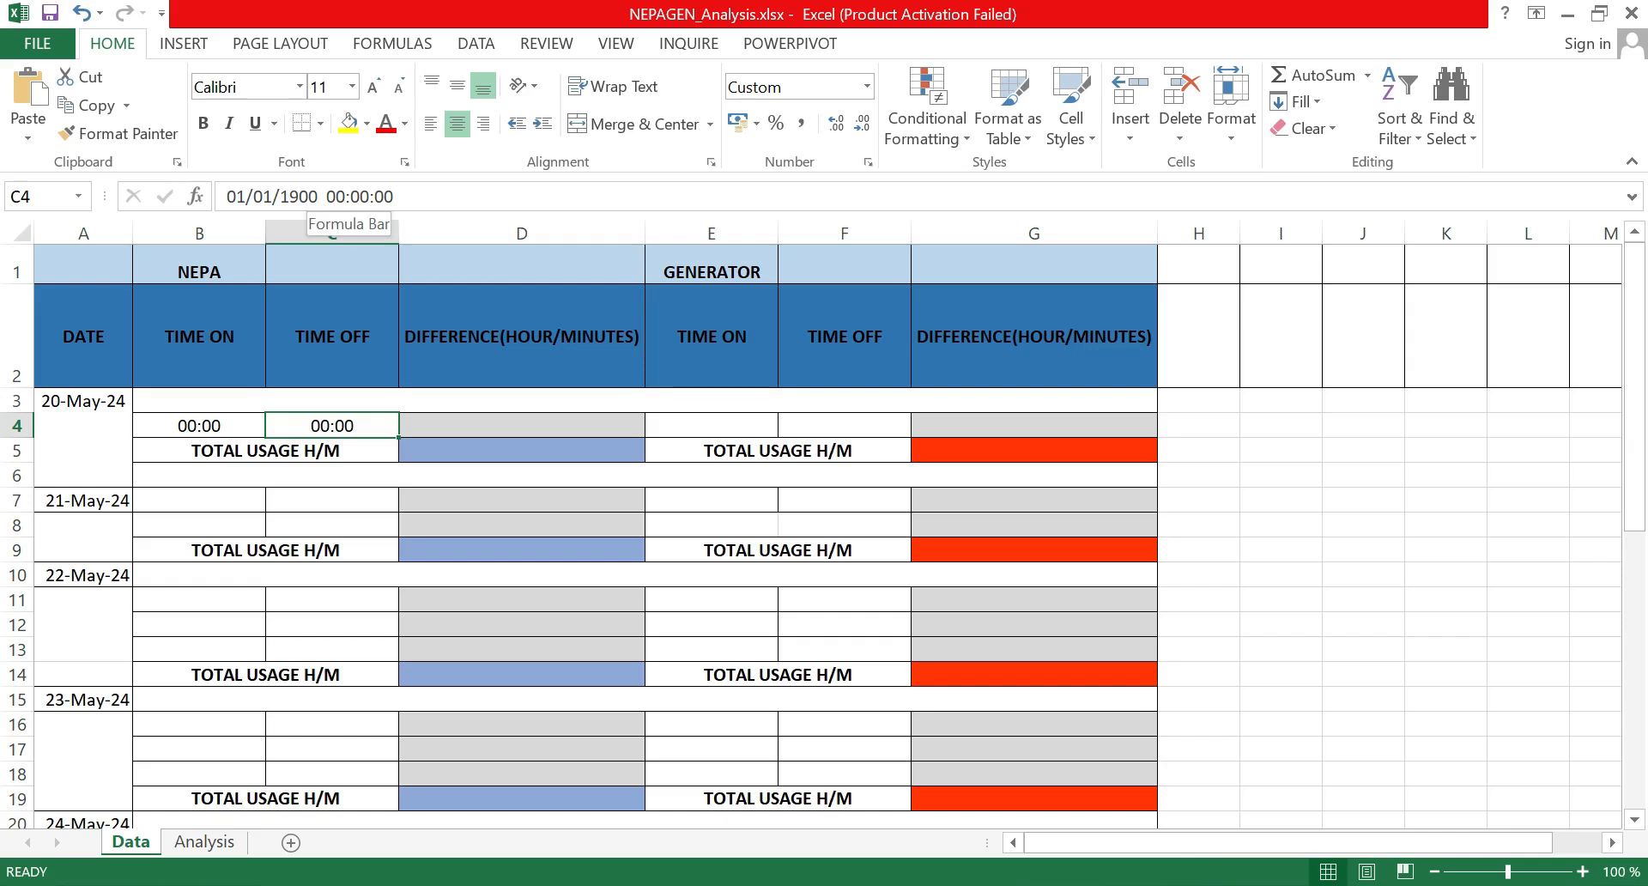
{"action": "left_click", "coordinate": [214, 425]}
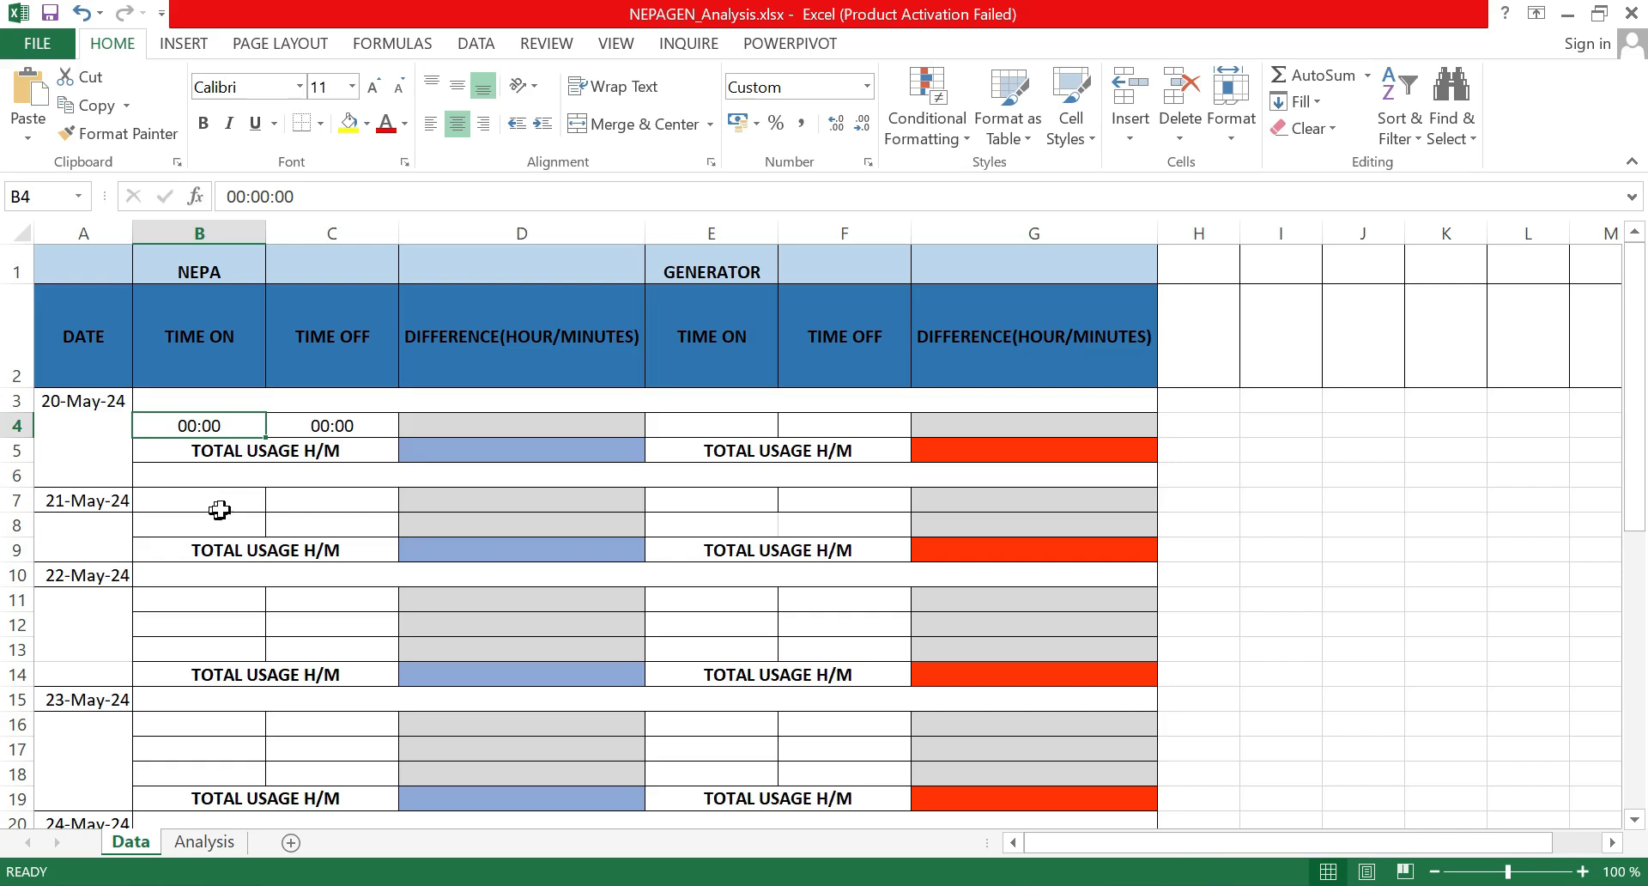
Step: Enter 00:00 as the NEPA Time On and 24:00 as the Time Off for 21-May-24 in row 7
{"action": "left_click", "coordinate": [197, 495]}
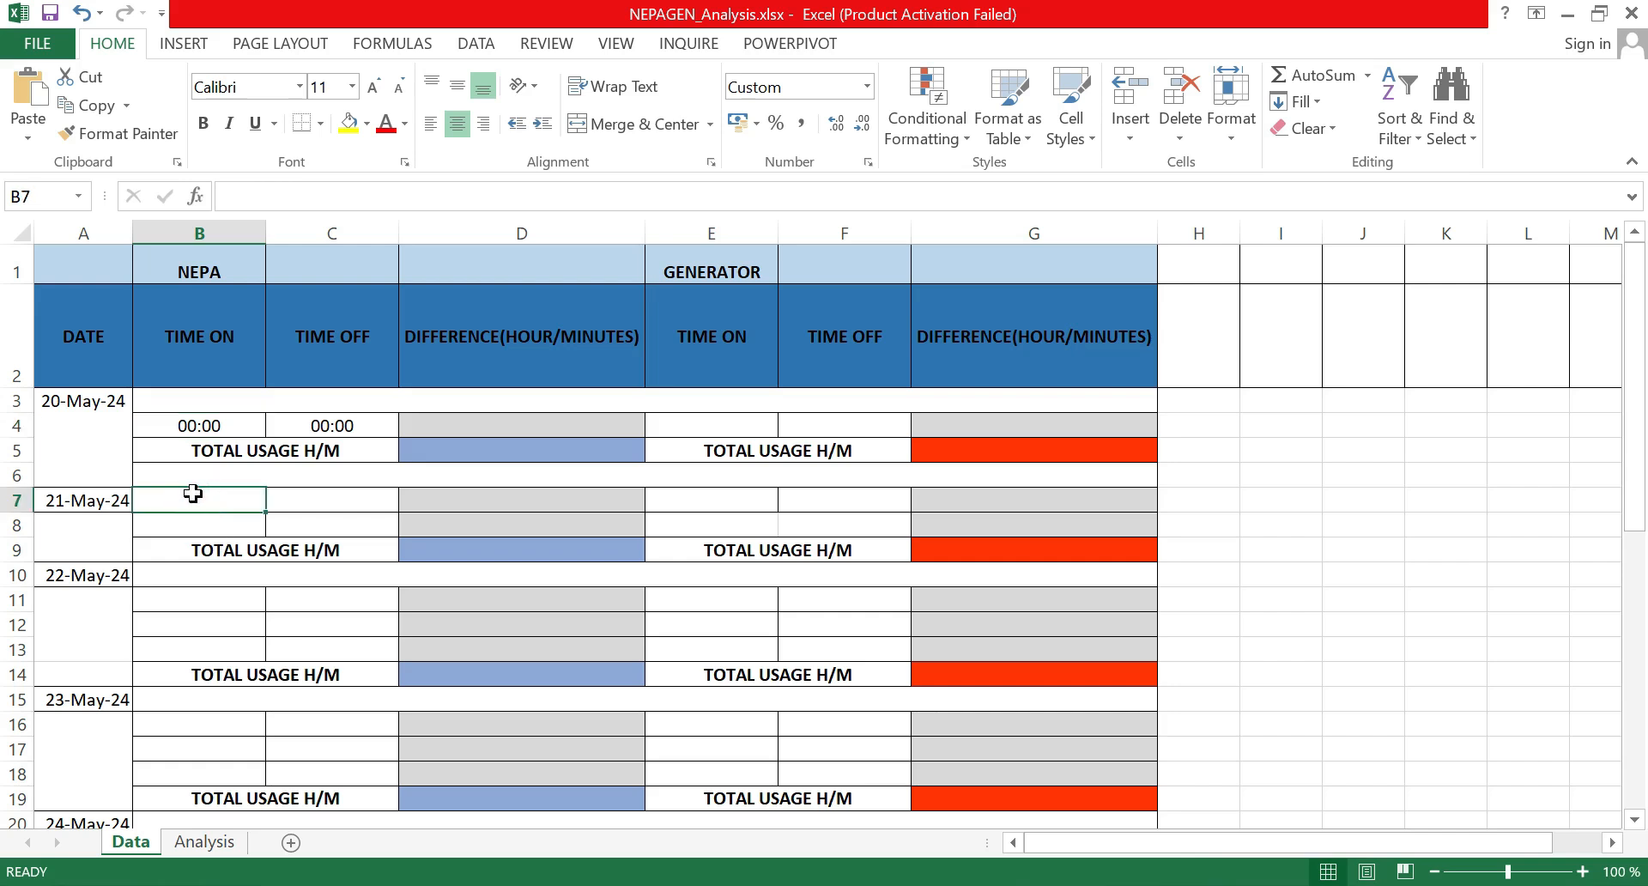
{"action": "type", "text": "00:00"}
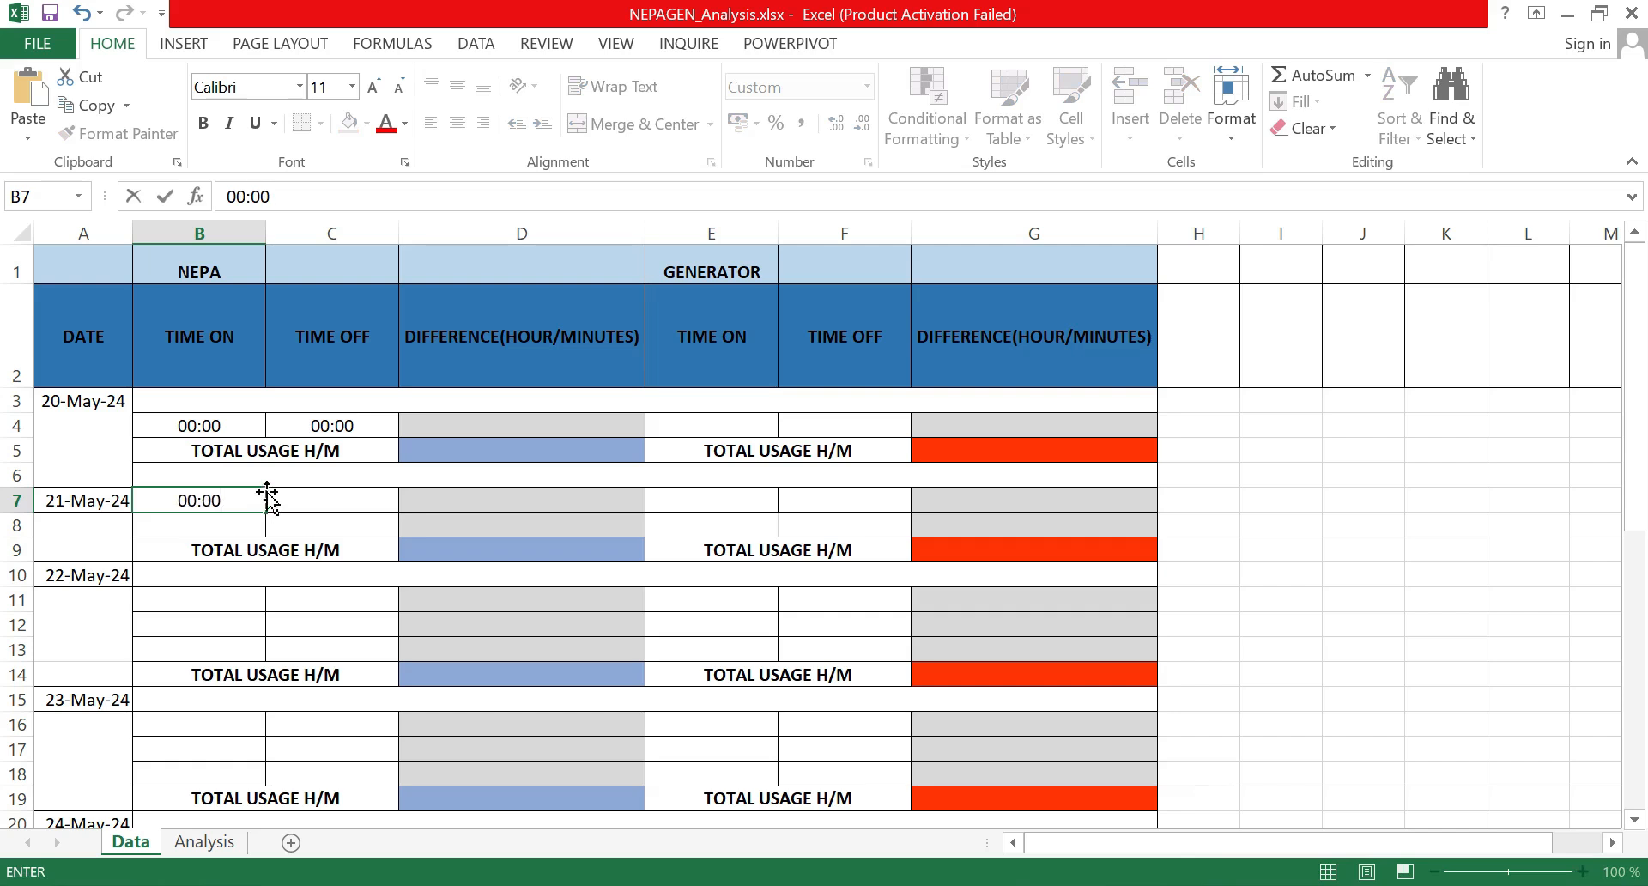
{"action": "left_click", "coordinate": [310, 498]}
{"action": "type", "text": "24"}
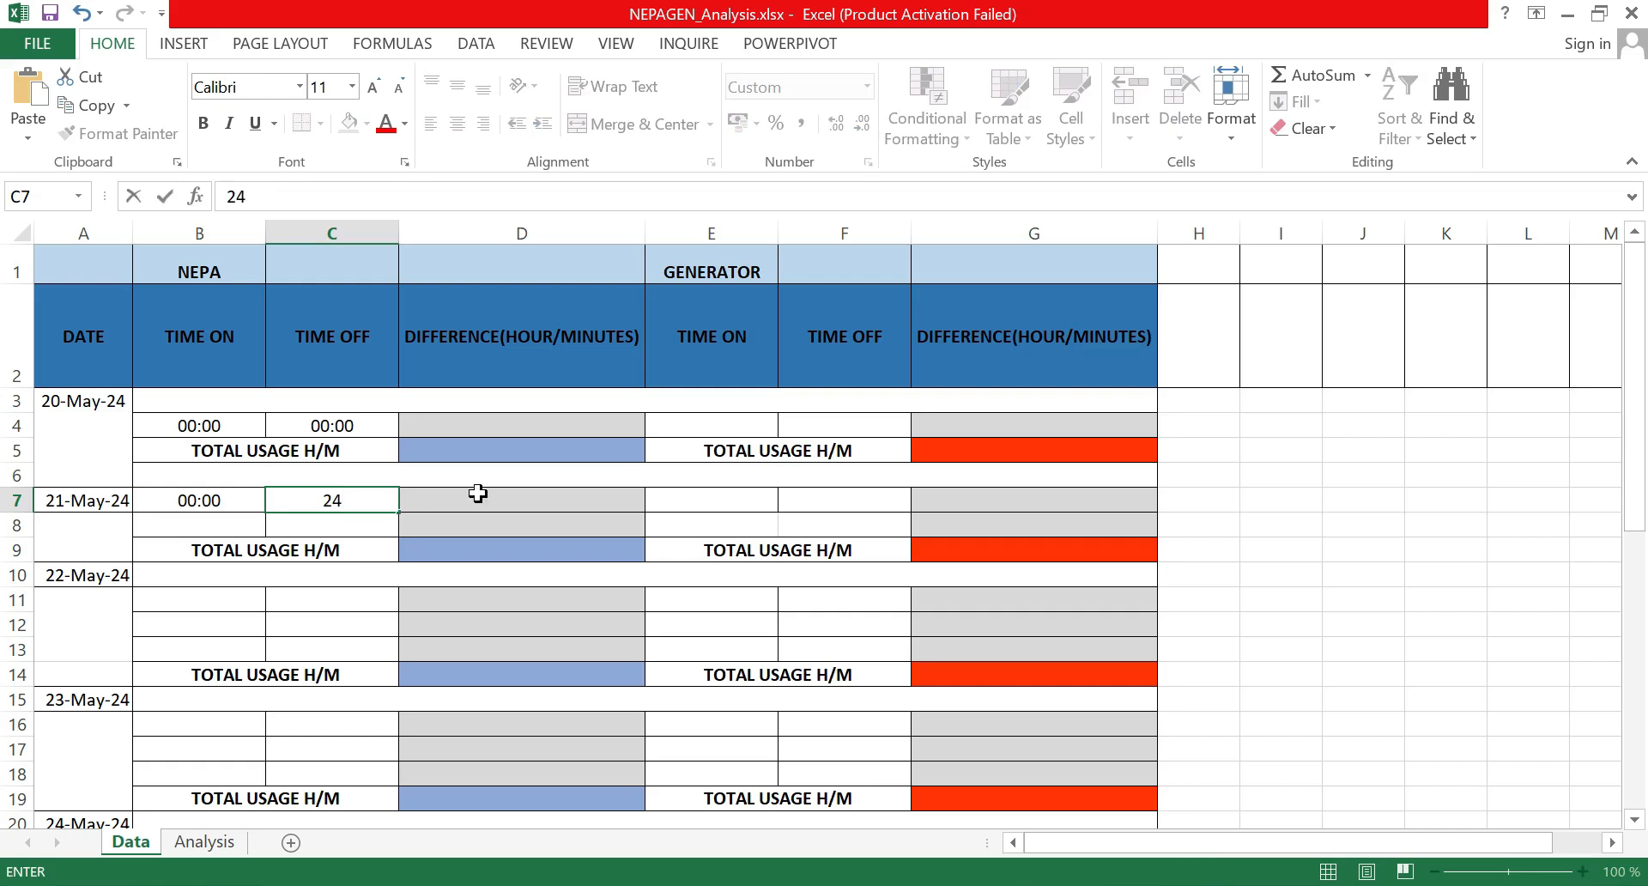
{"action": "type", "text": ":00"}
{"action": "left_click", "coordinate": [706, 496]}
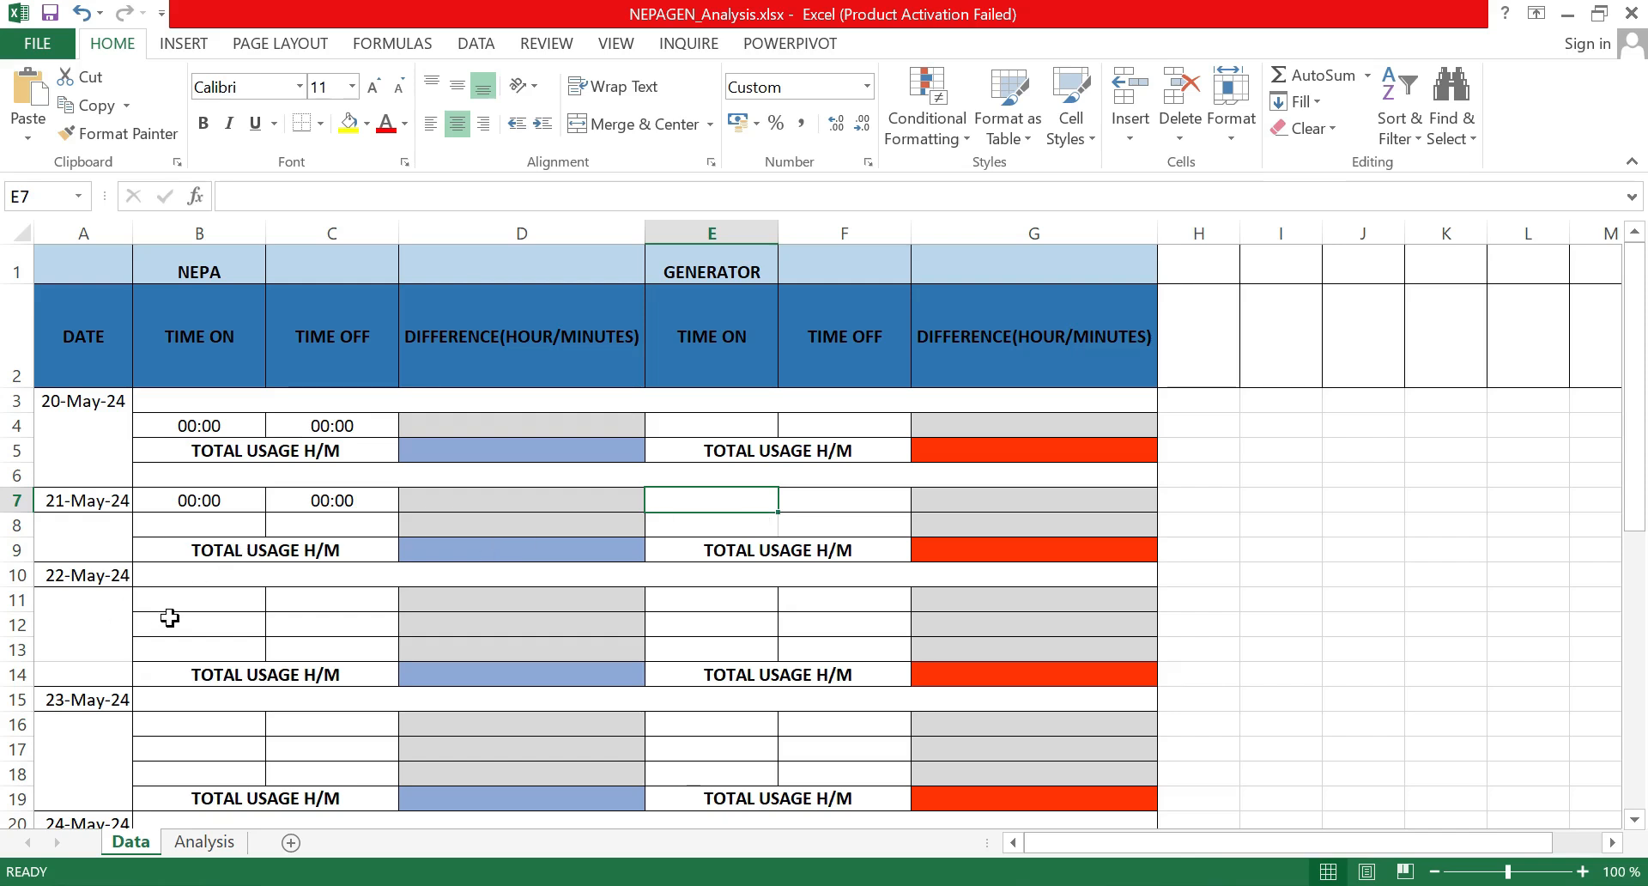
Step: Enter 00:00 as the NEPA Time On and 00:35 as the Time Off for 22-May-24 in row 11
{"action": "left_click", "coordinate": [213, 604]}
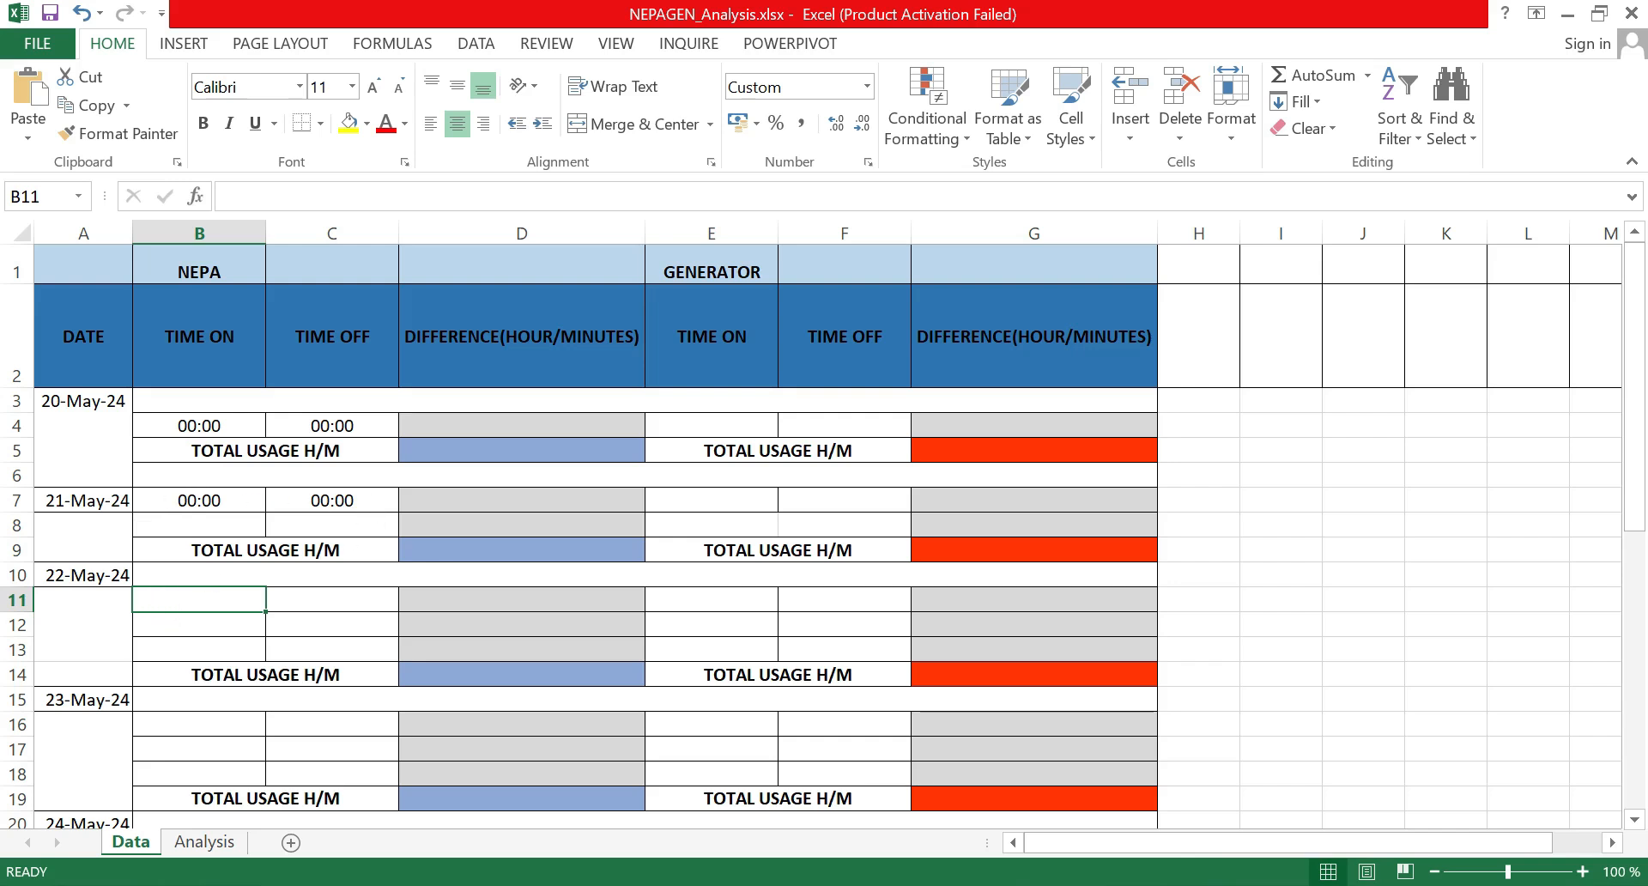
{"action": "type", "text": "00:00"}
{"action": "left_click", "coordinate": [327, 611]}
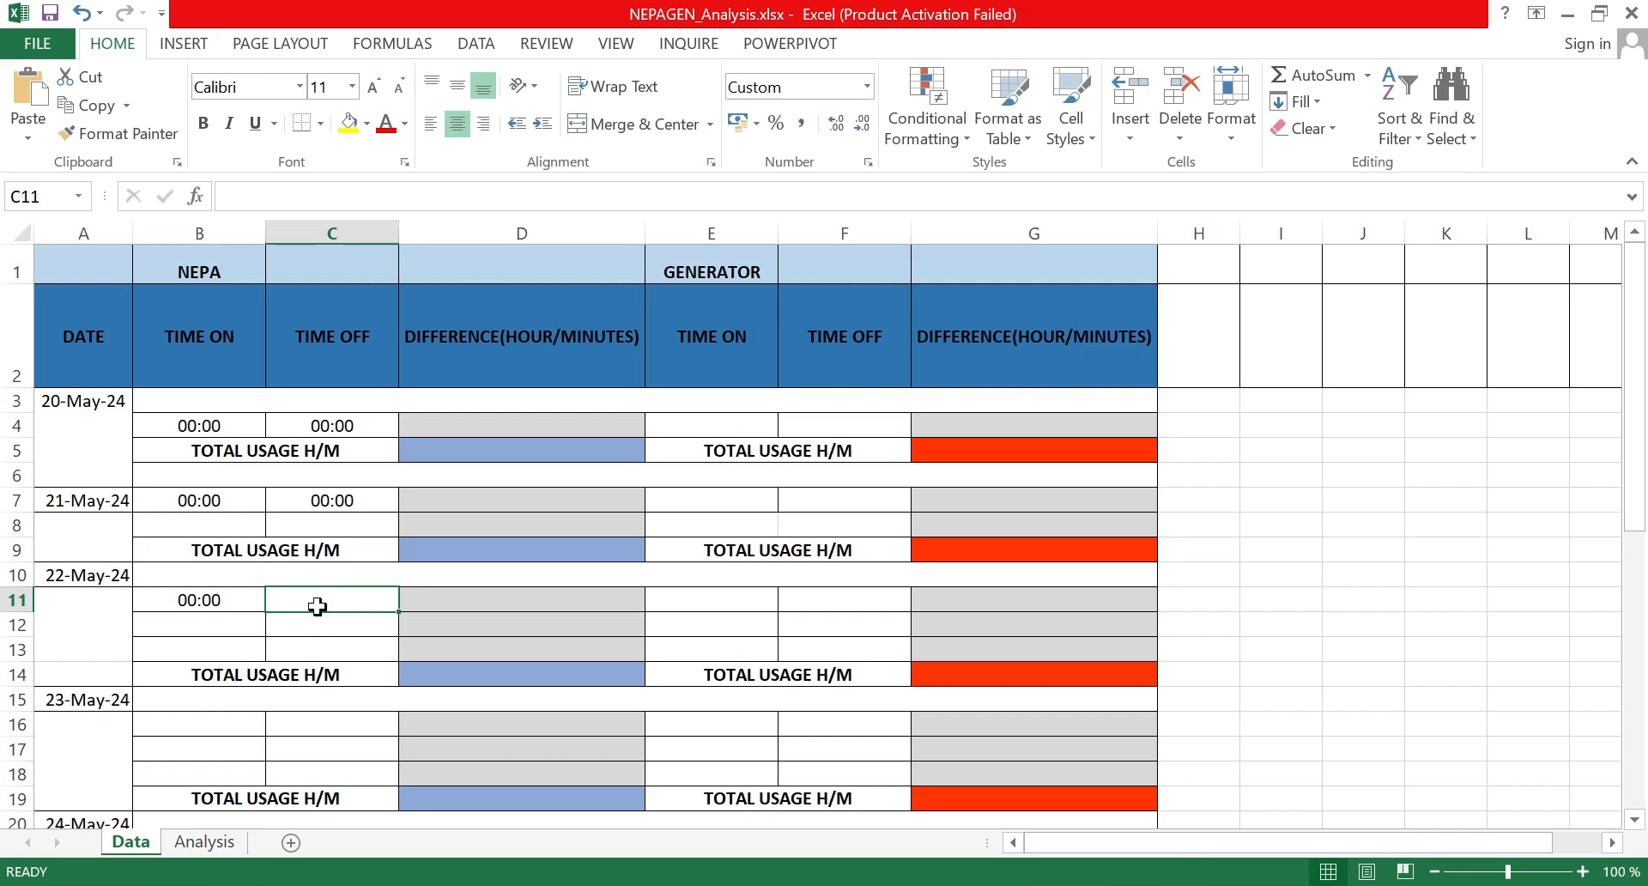
{"action": "type", "text": "00:"}
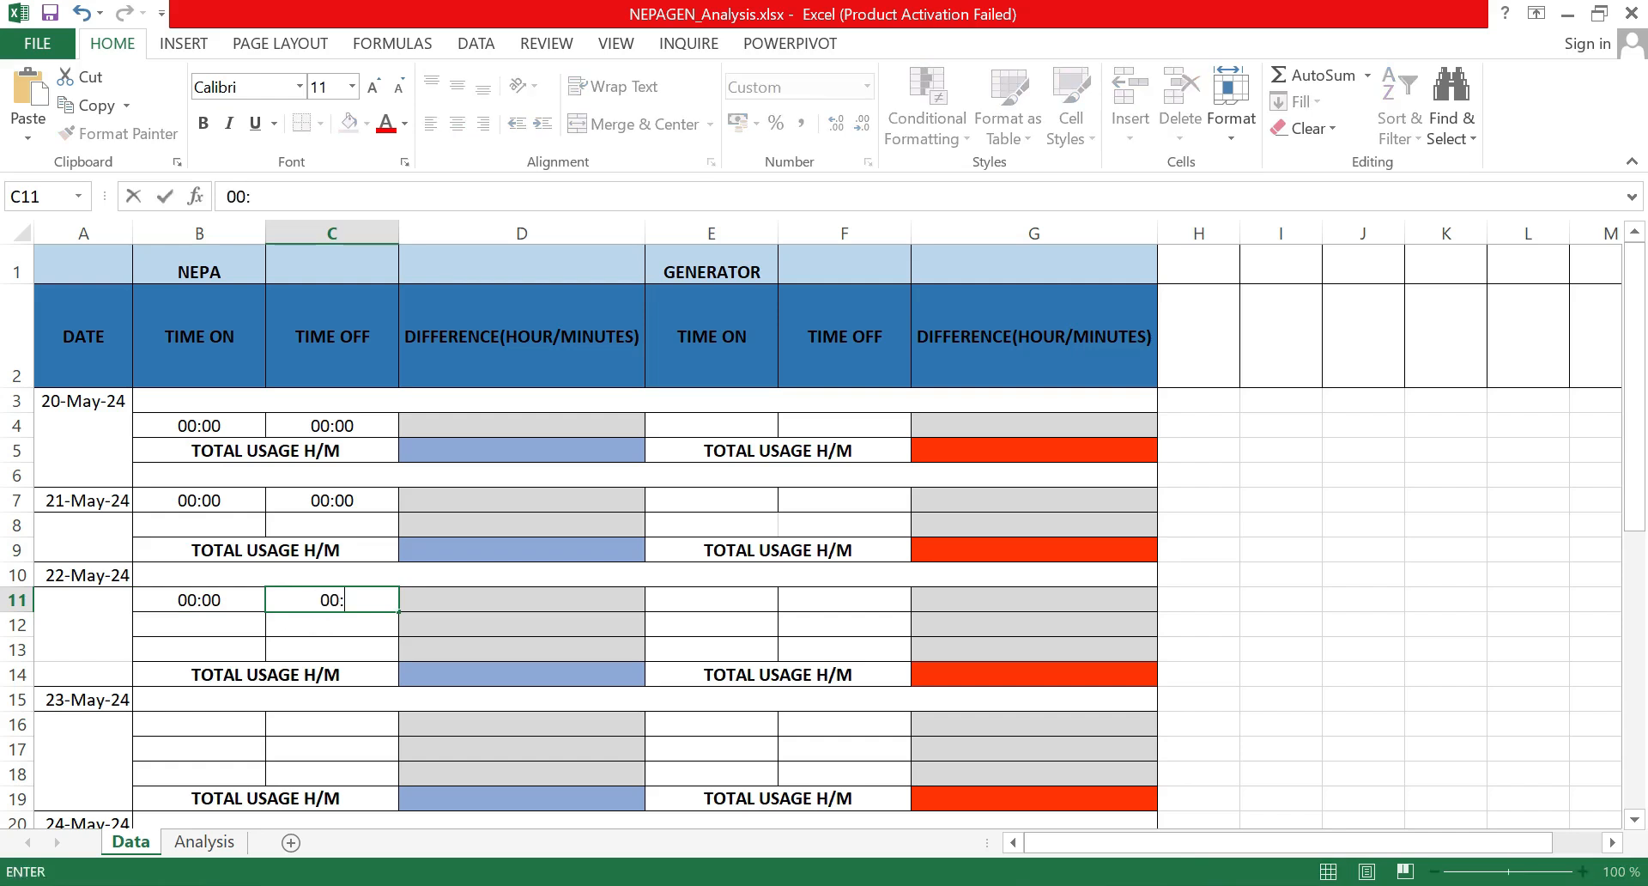
{"action": "type", "text": "35"}
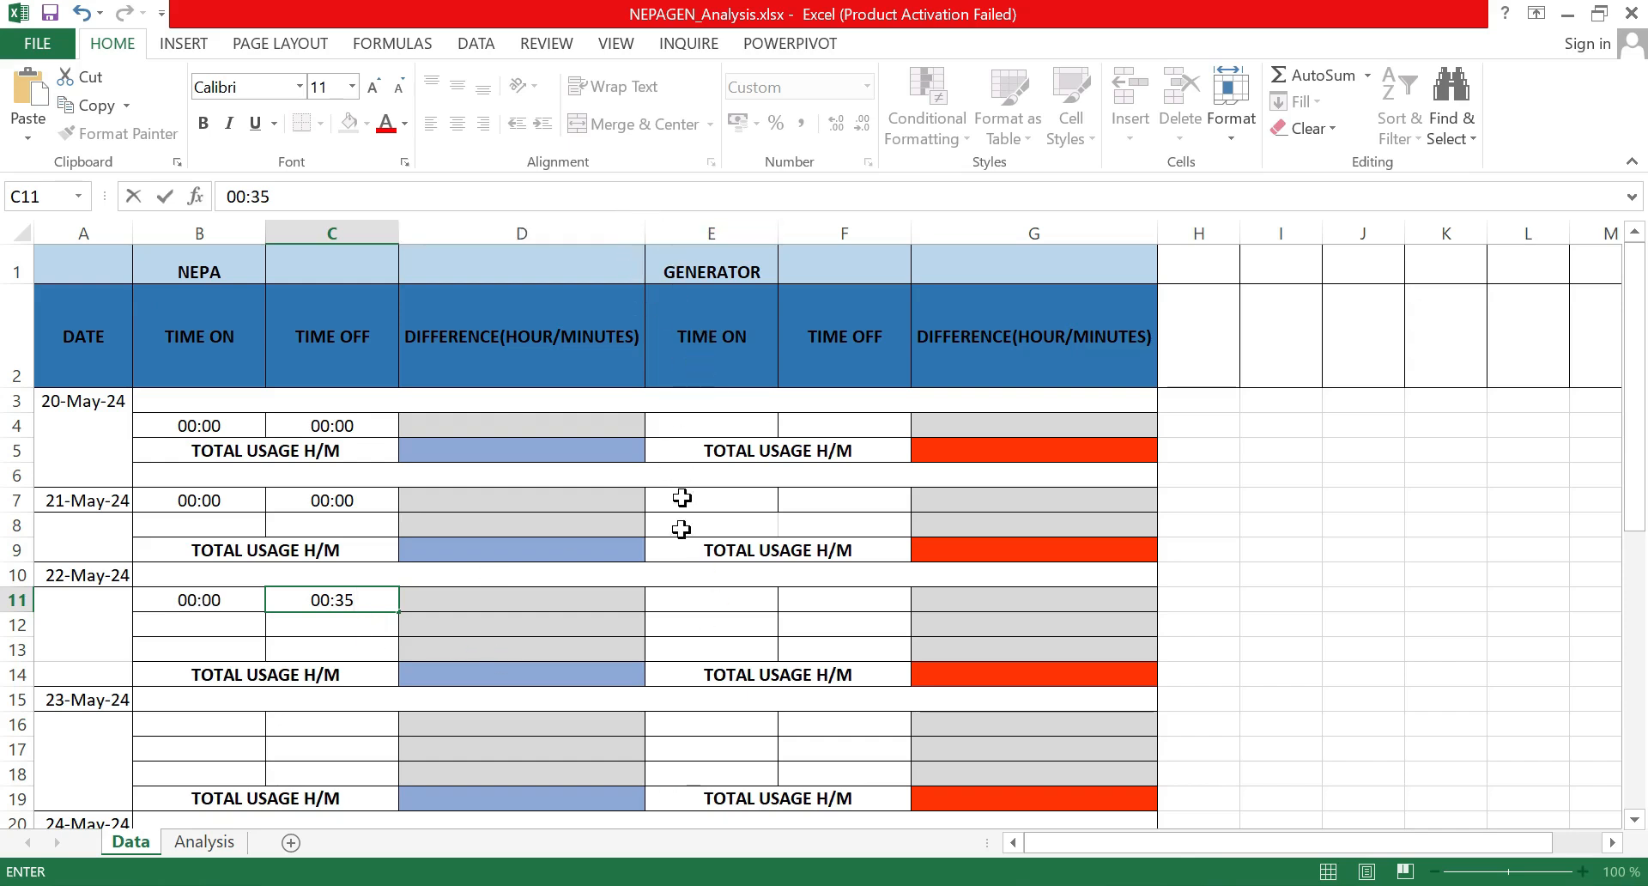
{"action": "key", "text": "ctrl+Return"}
Step: Enter 00:35 as the generator Time On for 22-May-24 in cell E11
{"action": "left_click", "coordinate": [709, 599]}
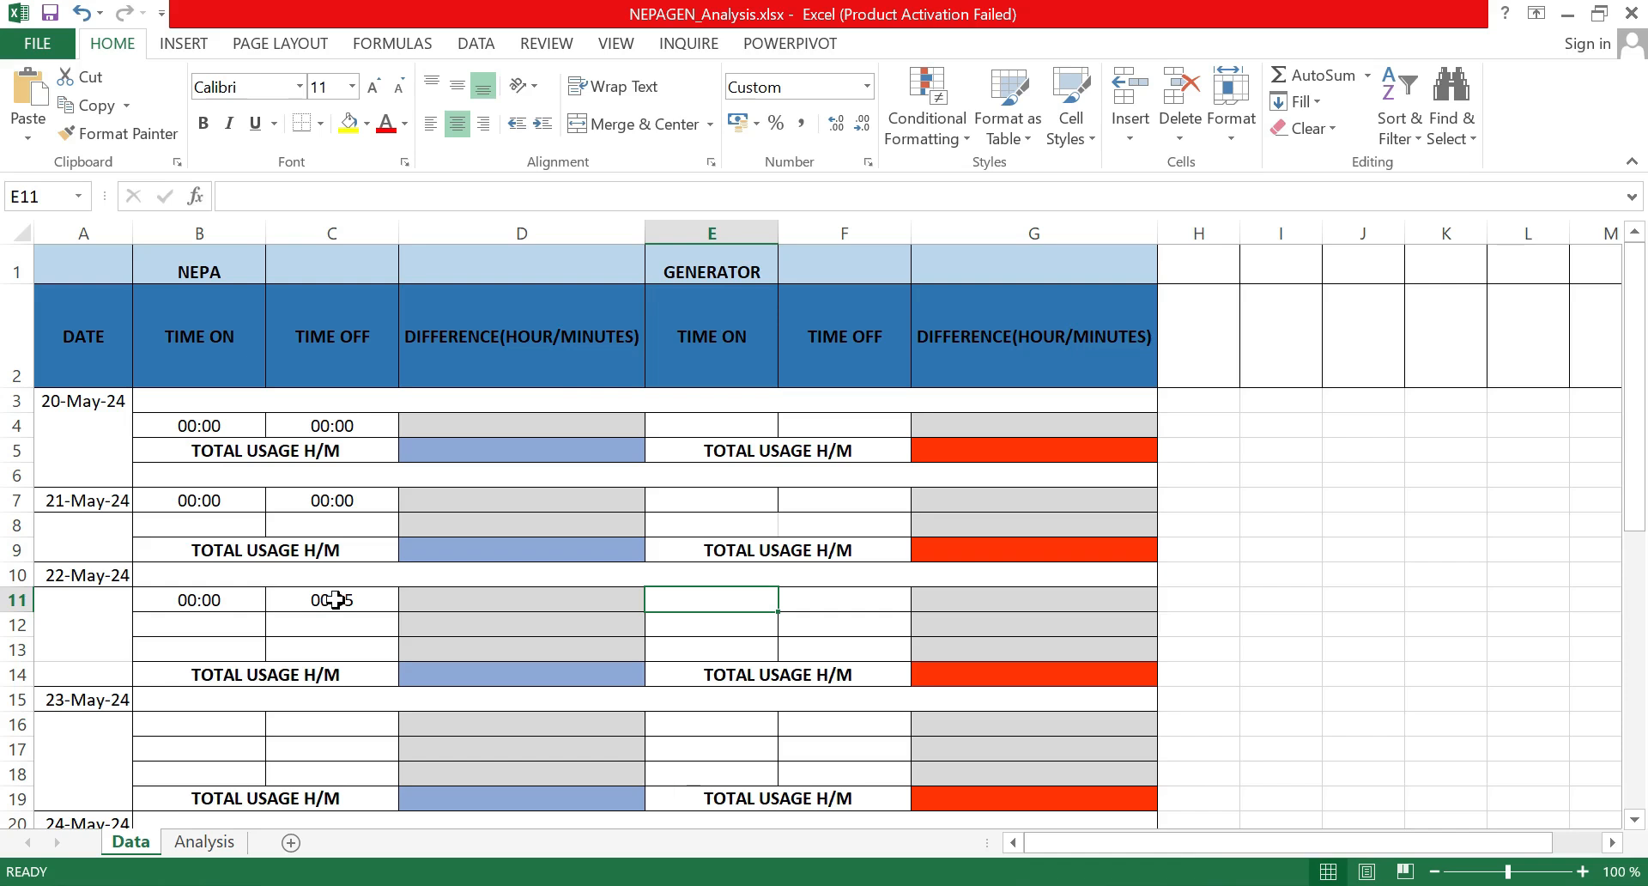
{"action": "left_click", "coordinate": [746, 601]}
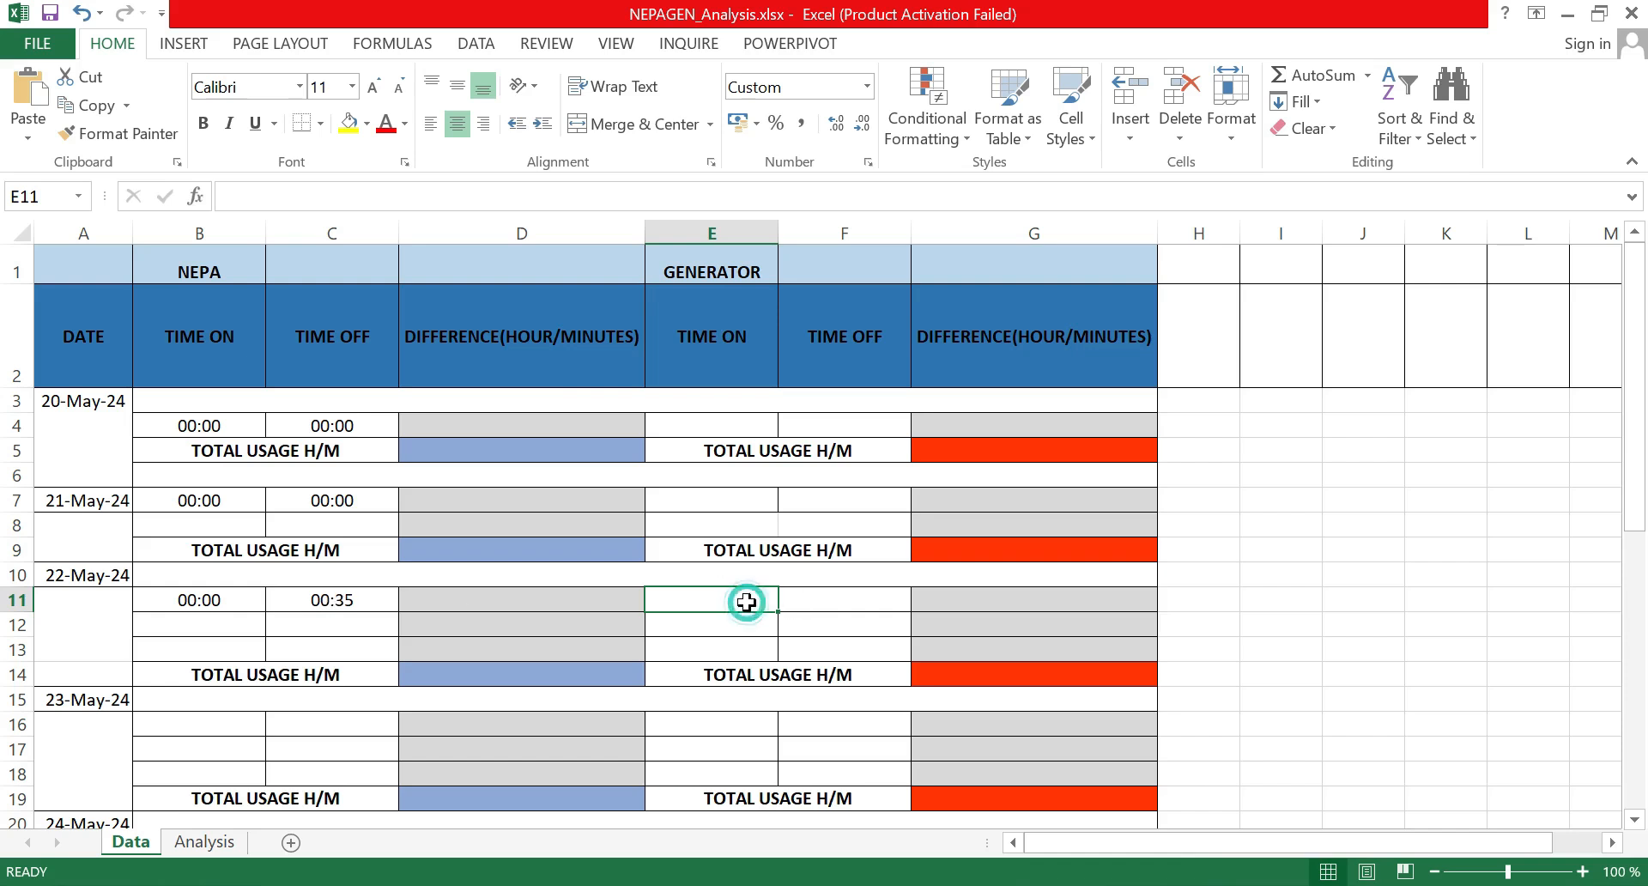
{"action": "type", "text": "00:35"}
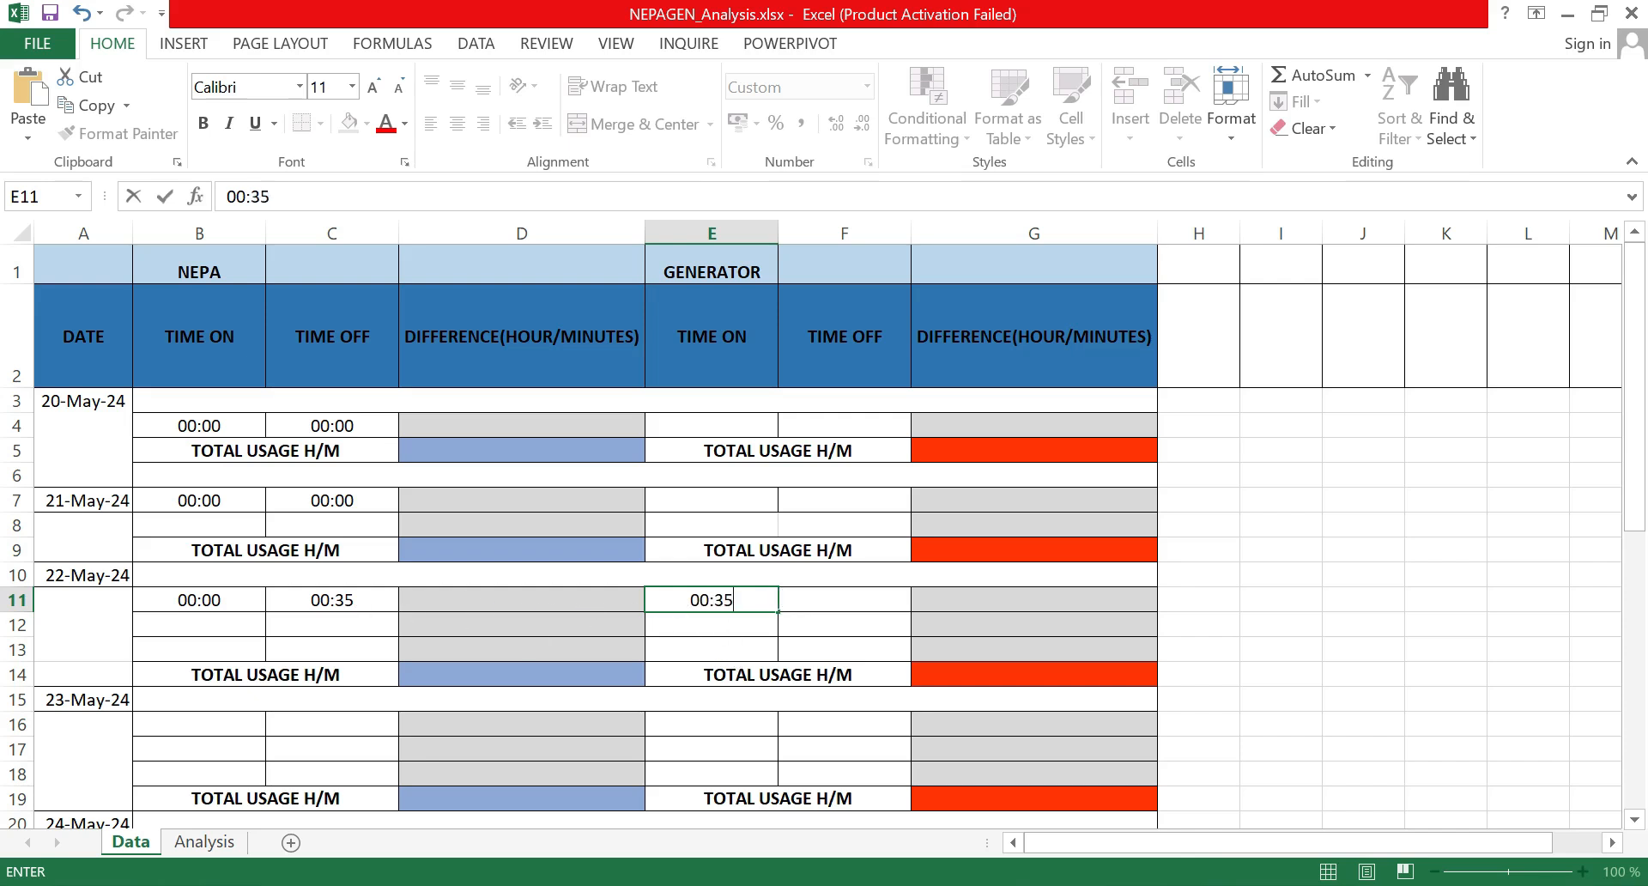
Step: Change the NEPA Time Off for 22-May-24 in cell C11 to 09:35
{"action": "left_click", "coordinate": [330, 599]}
{"action": "double_click", "coordinate": [328, 599]}
{"action": "left_click_drag", "start_coordinate": [317, 602], "coordinate": [310, 604]}
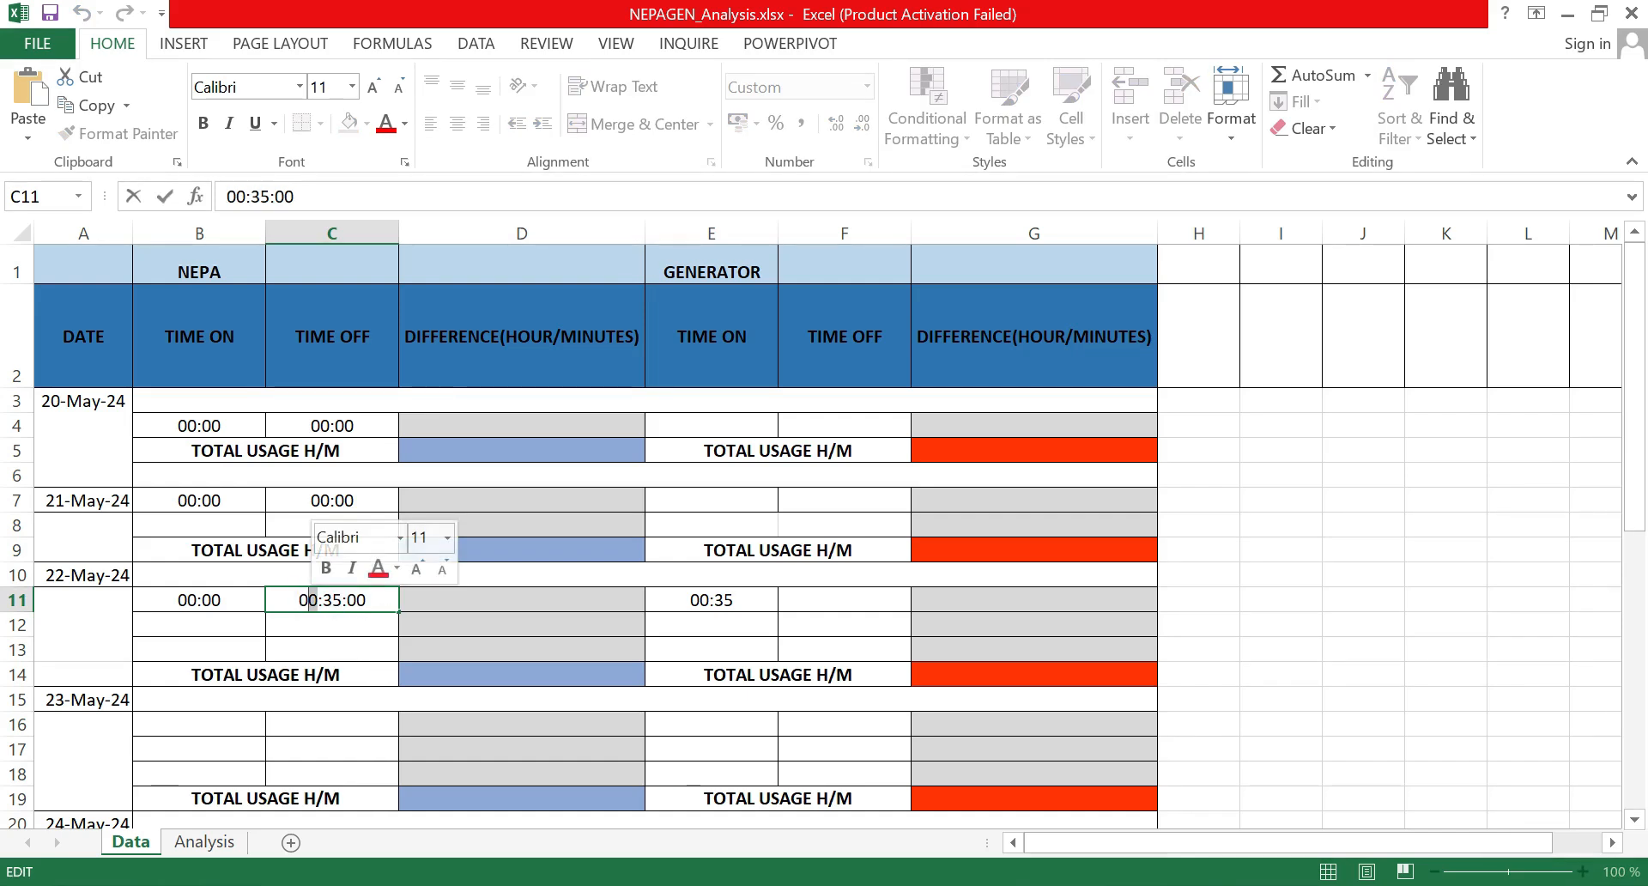
{"action": "left_click", "coordinate": [1400, 645]}
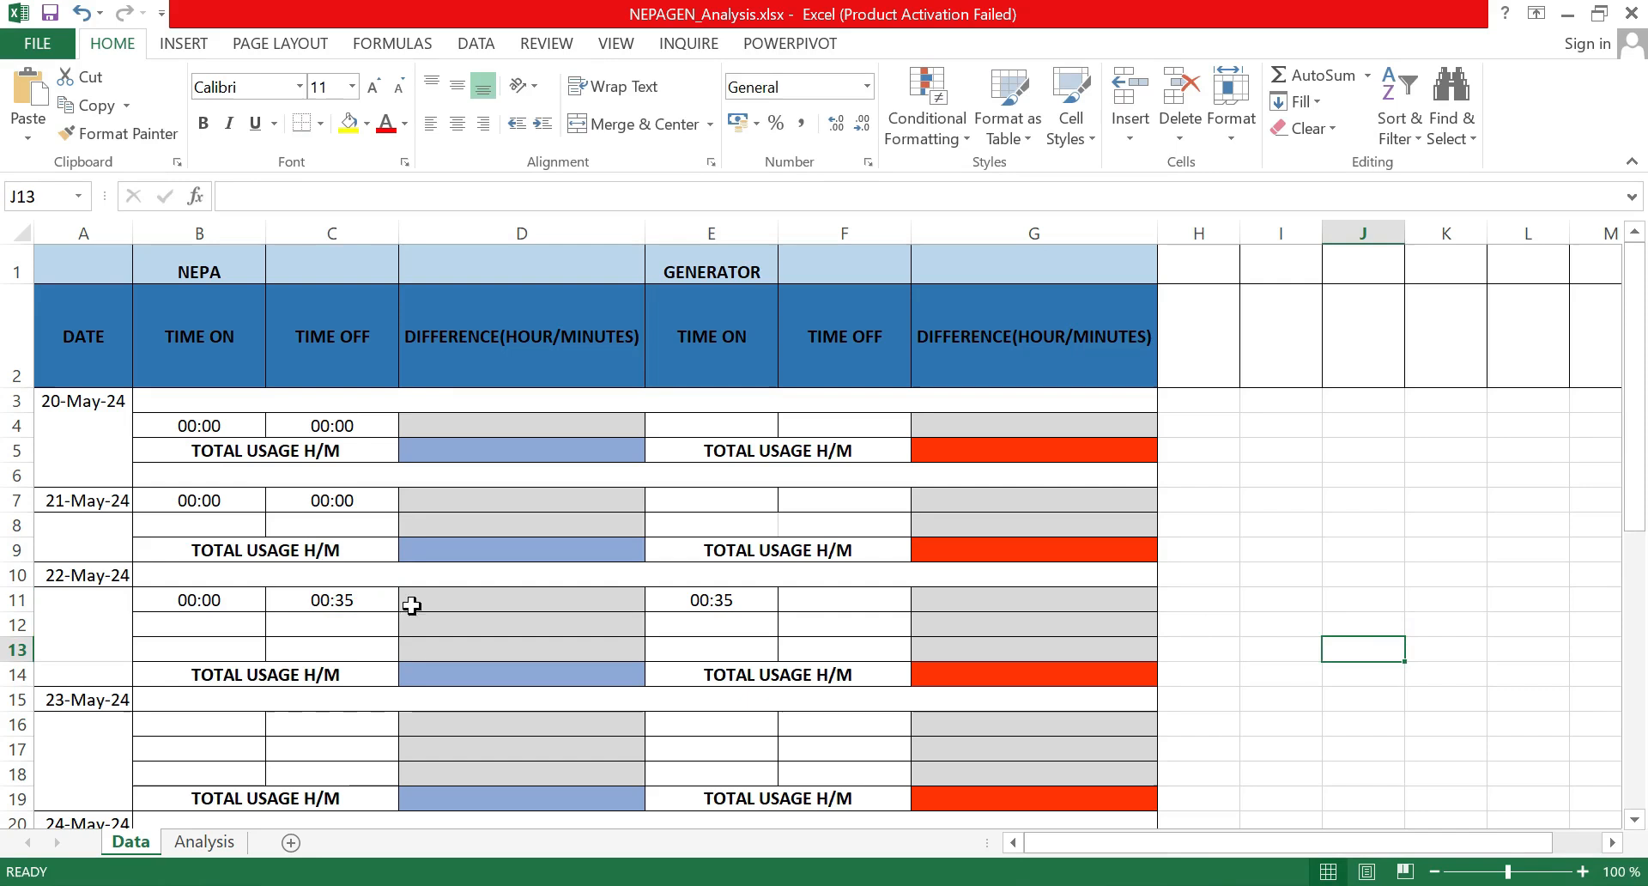
{"action": "left_click", "coordinate": [358, 607]}
{"action": "type", "text": "09"}
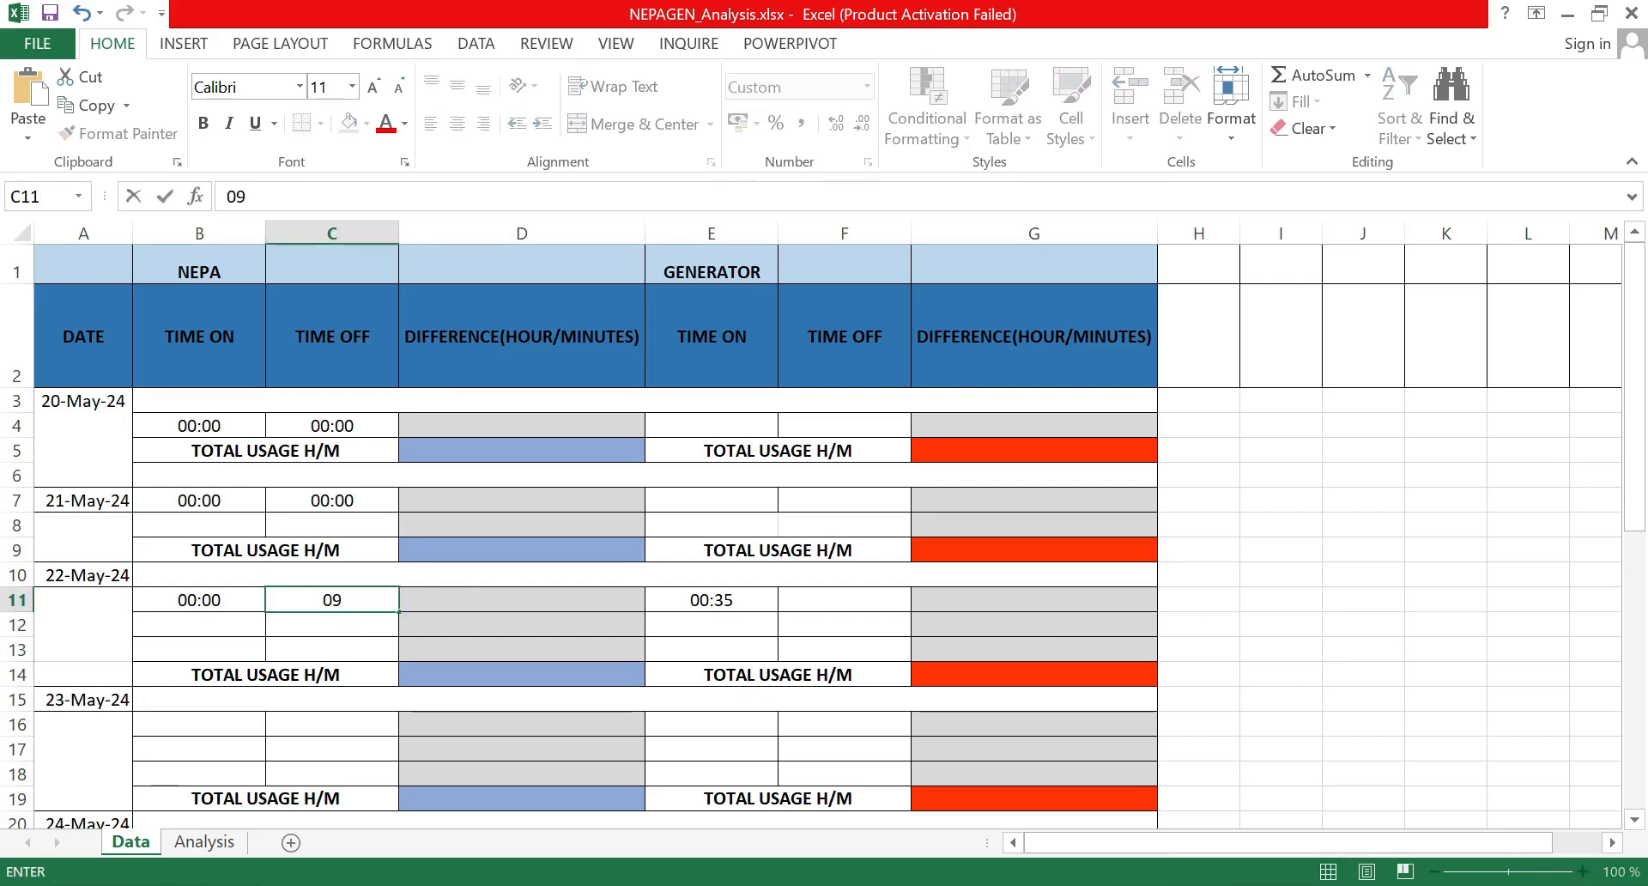
{"action": "type", "text": ":2"}
{"action": "key", "text": "BackSpace"}
{"action": "type", "text": "35"}
Step: Set the generator Time On to 09:35 and Time Off to 09:57 for 22-May-24 in row 11
{"action": "left_click", "coordinate": [712, 600]}
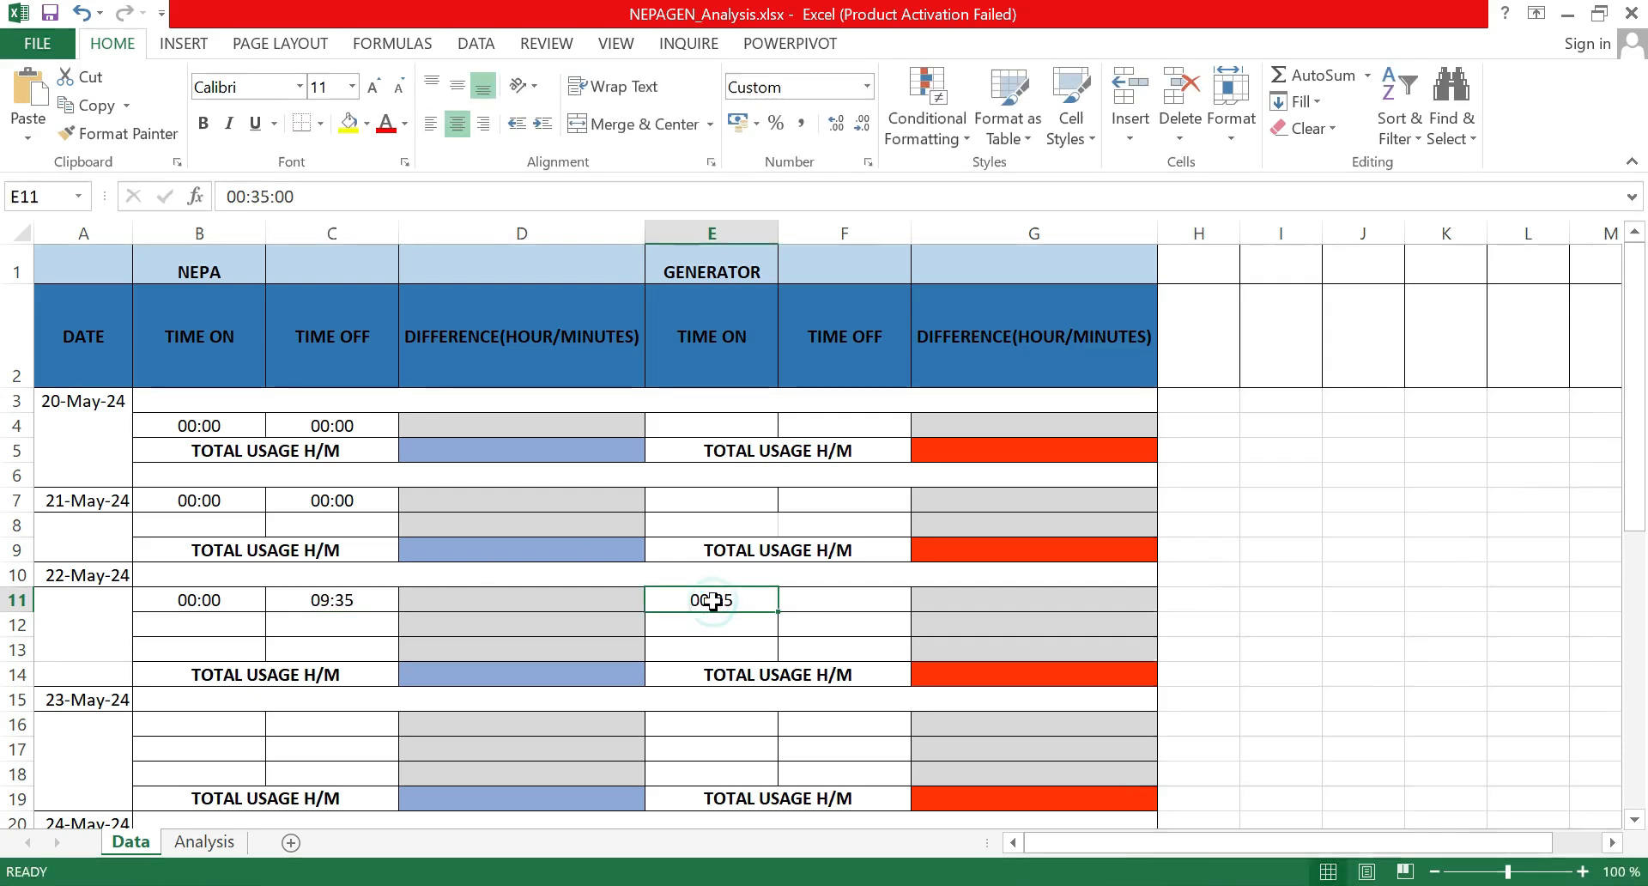
{"action": "type", "text": "09"}
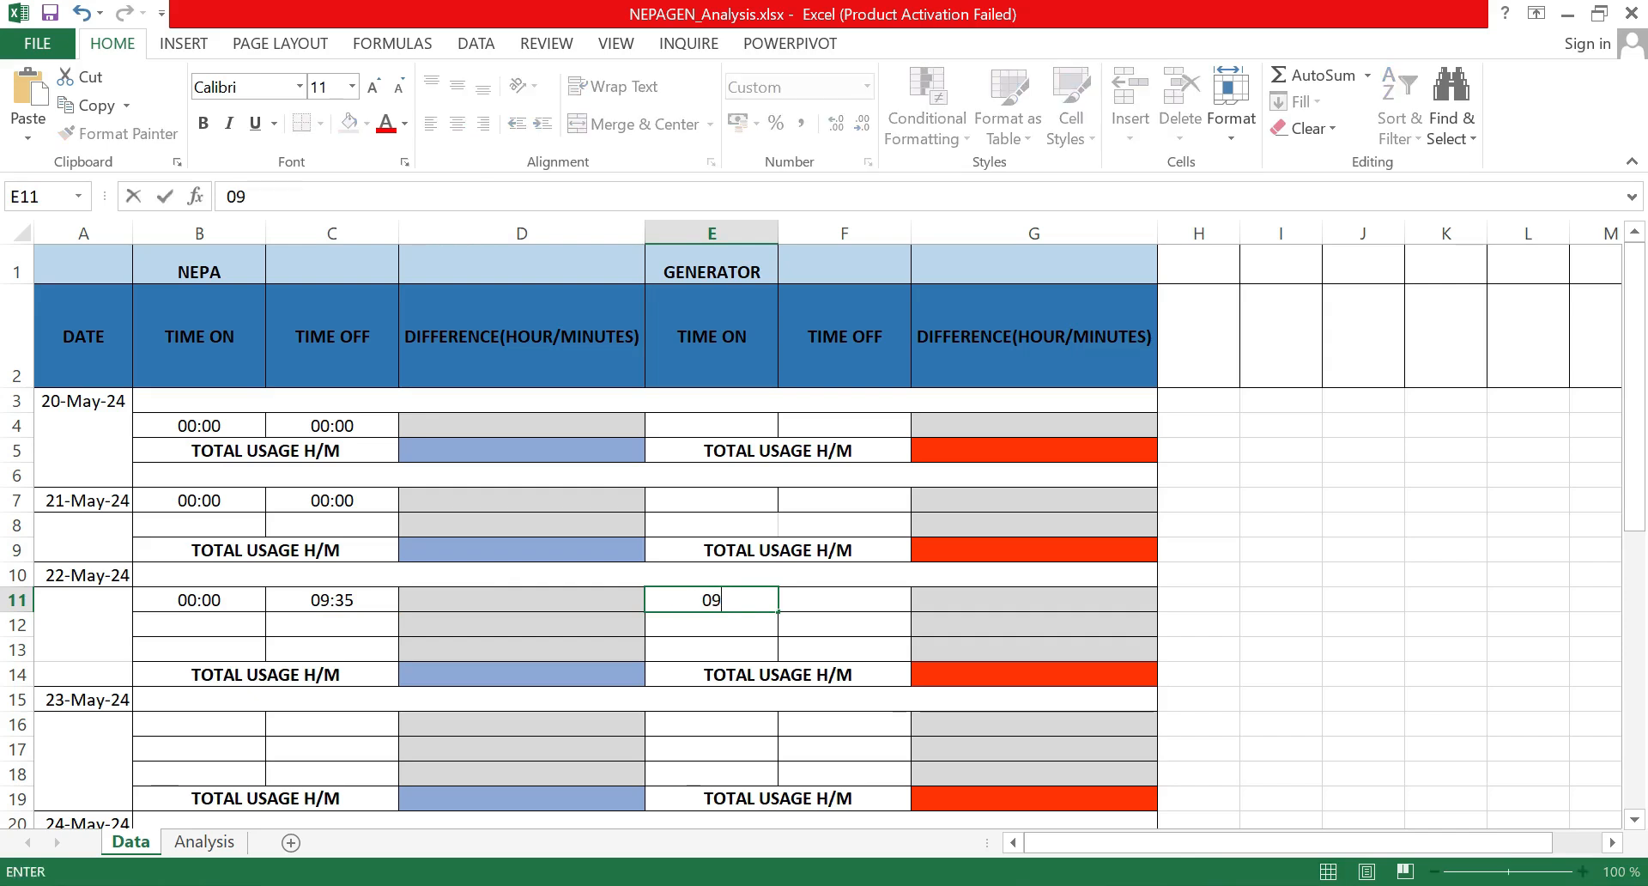
{"action": "type", "text": ":35"}
{"action": "left_click", "coordinate": [849, 604]}
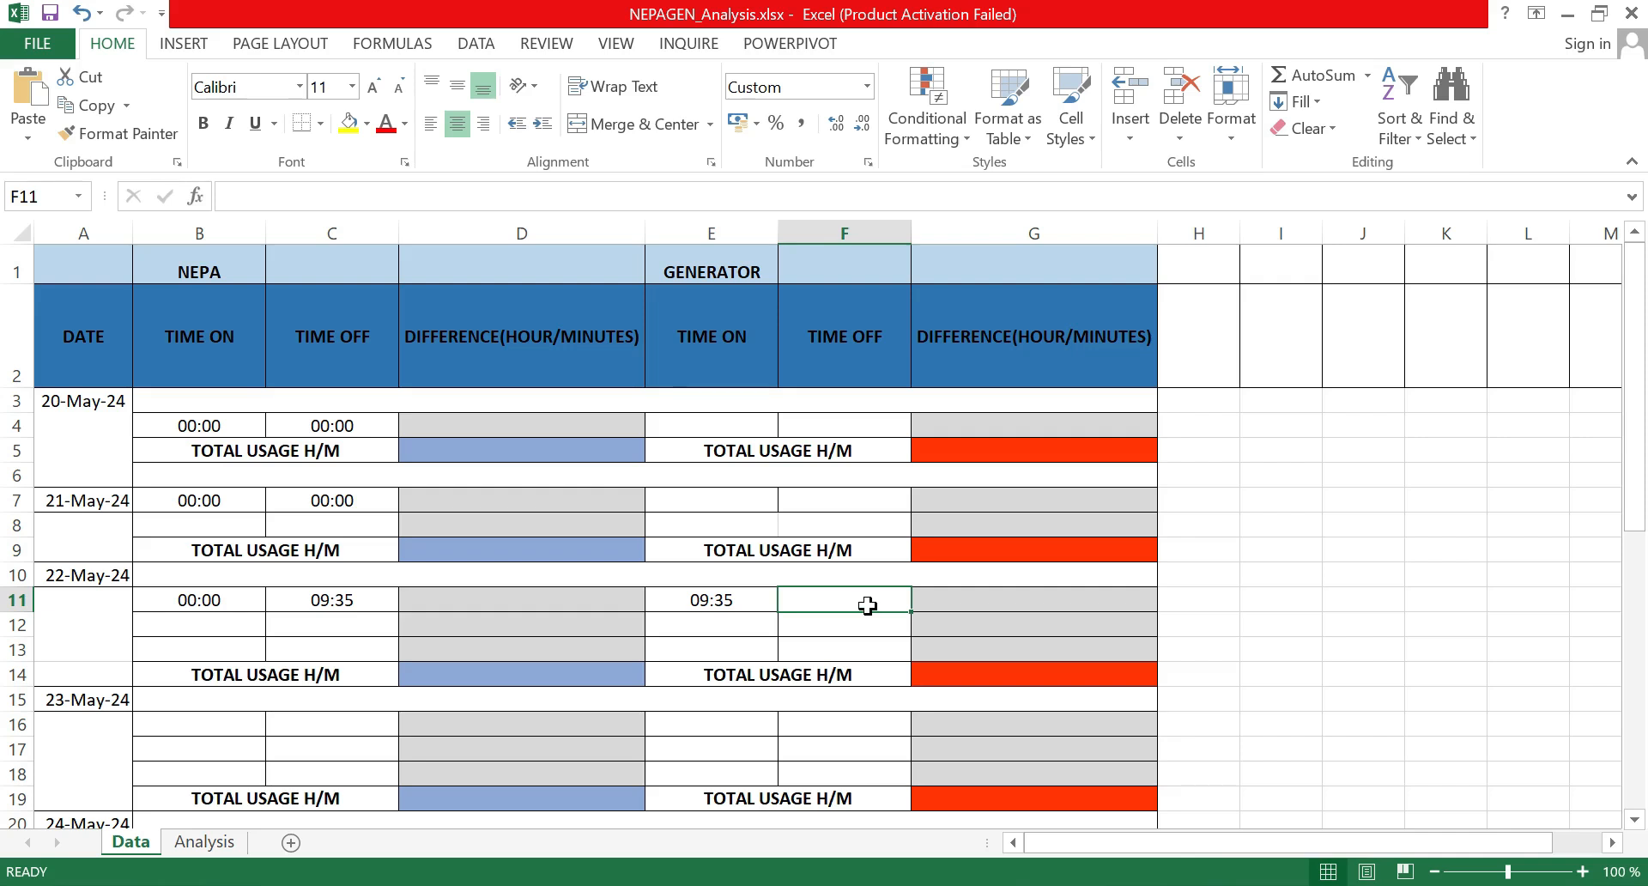
{"action": "type", "text": "109:"}
{"action": "type", "text": "57"}
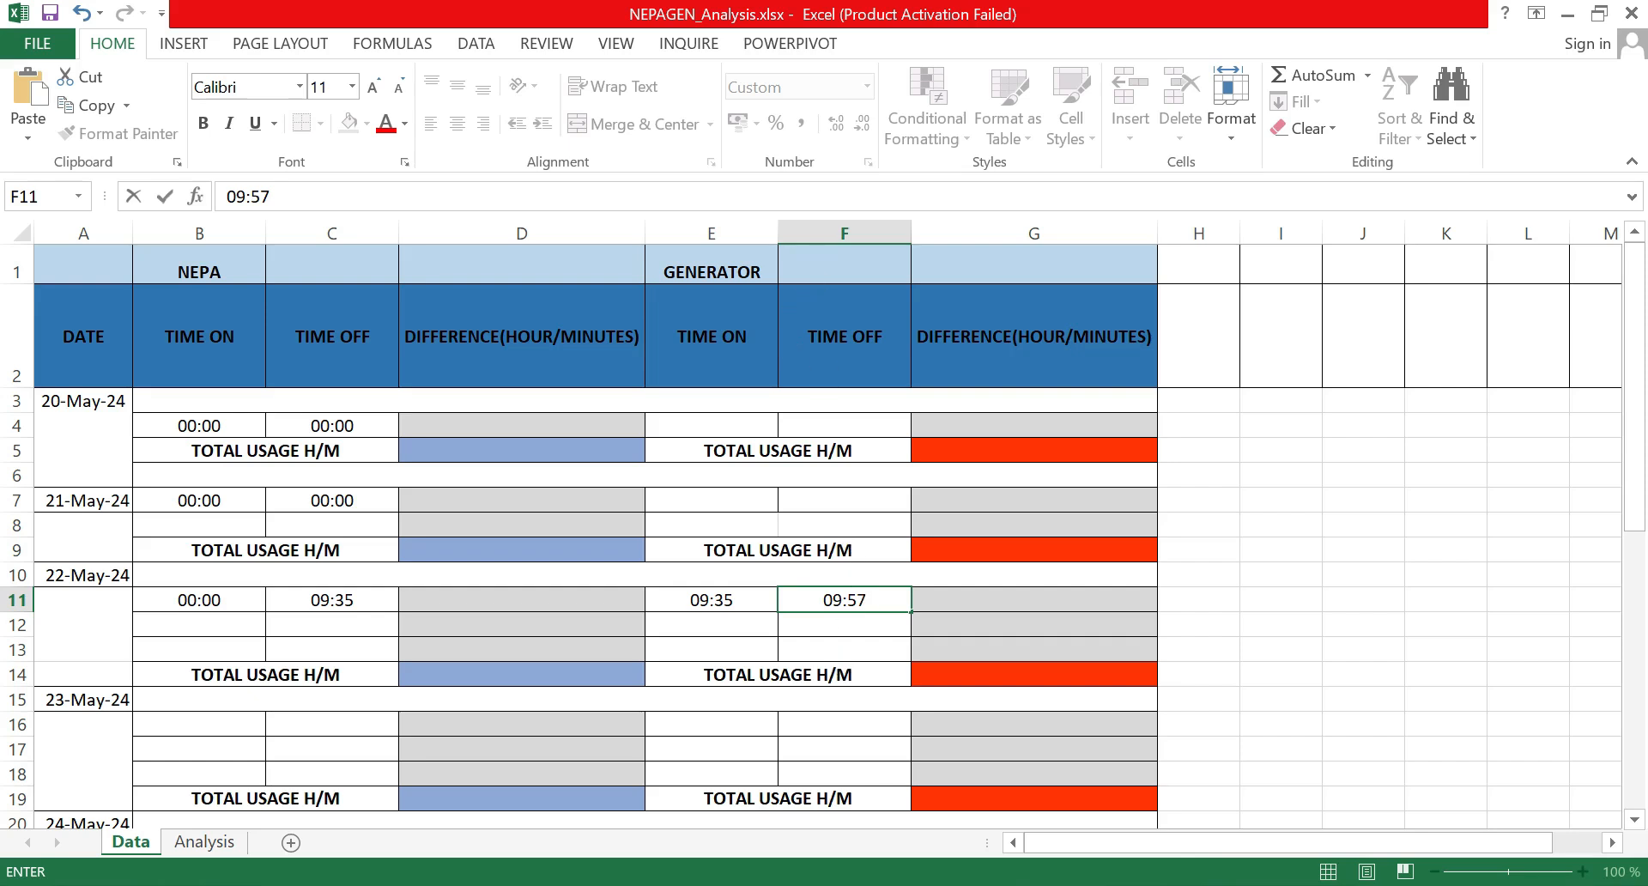
Step: Enter 09:57 as the NEPA Time On and 12:10 as the Time Off for 22-May-24 in row 12
{"action": "left_click", "coordinate": [184, 628]}
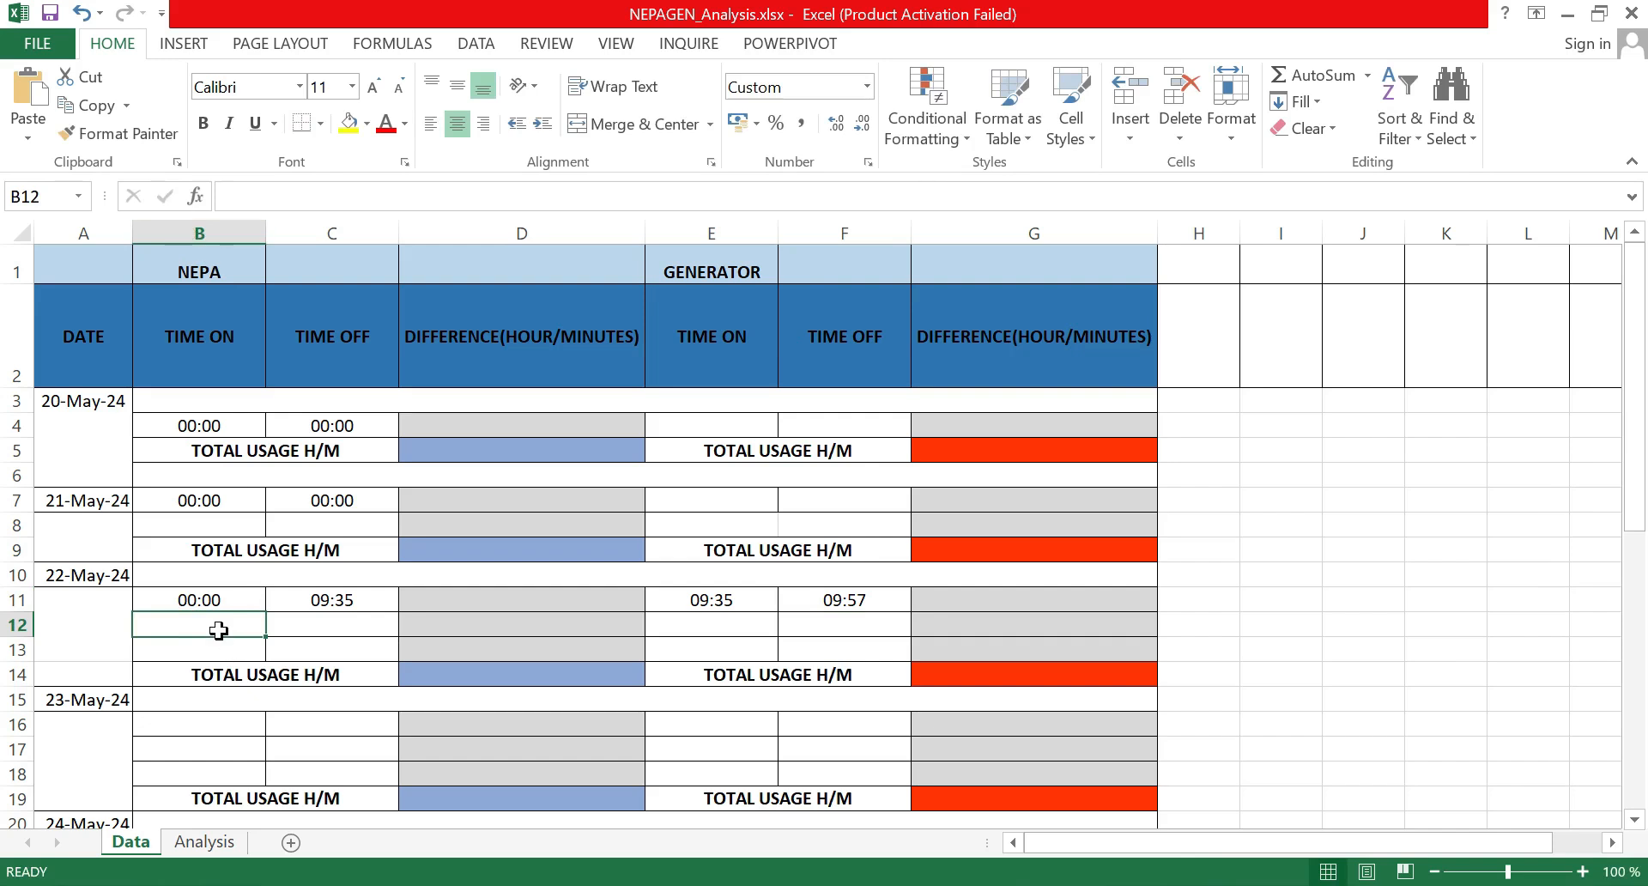
{"action": "type", "text": "09"}
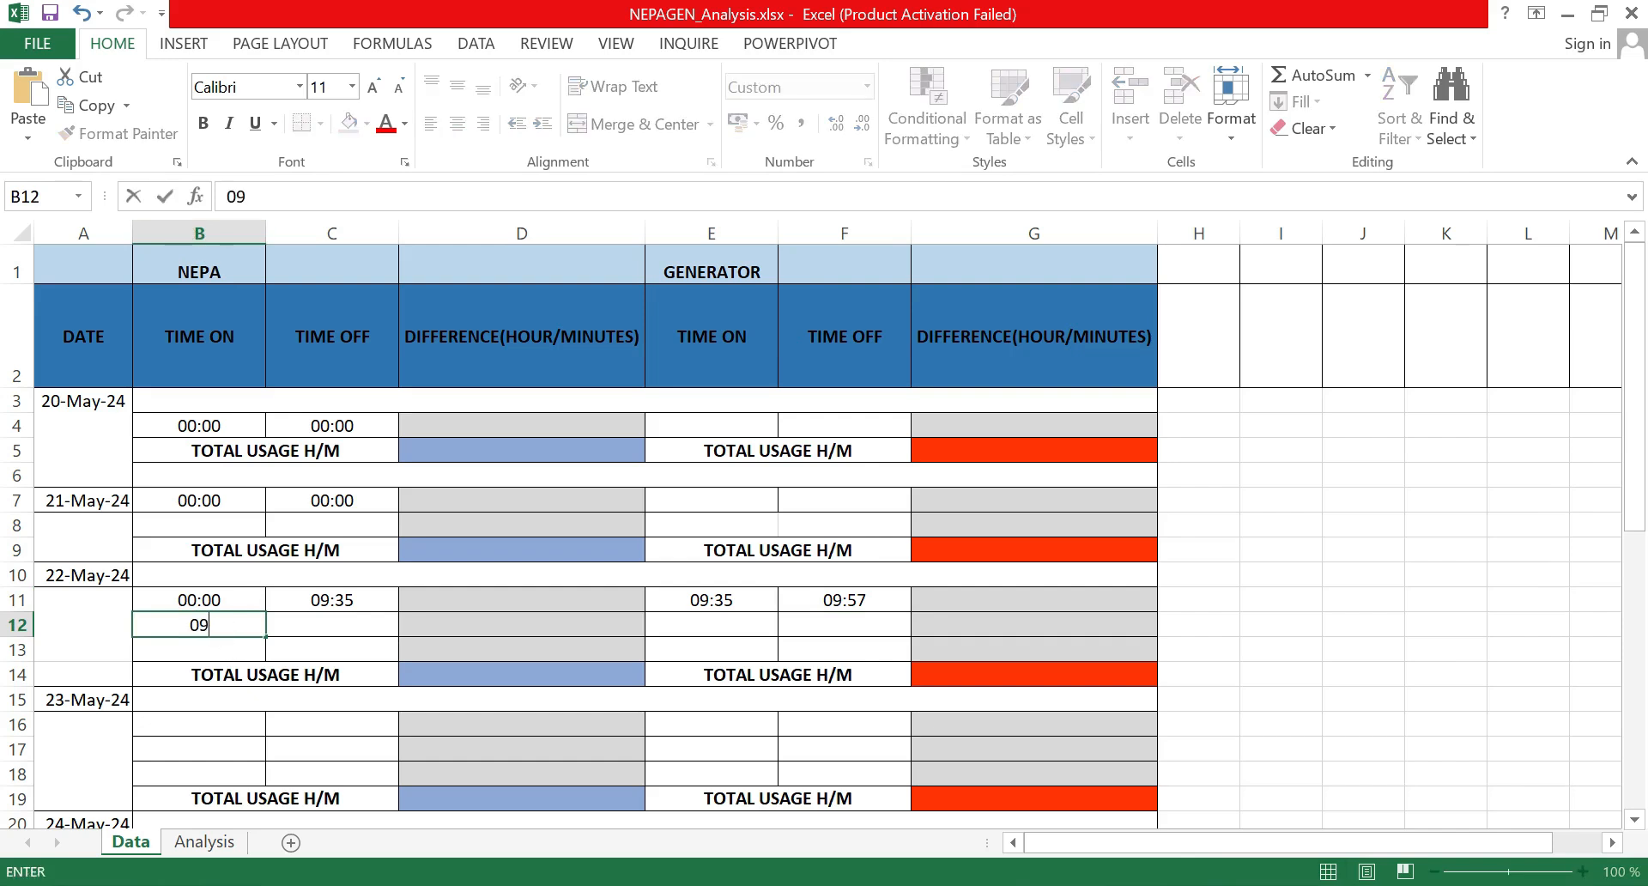
{"action": "type", "text": ":57"}
{"action": "left_click", "coordinate": [356, 628]}
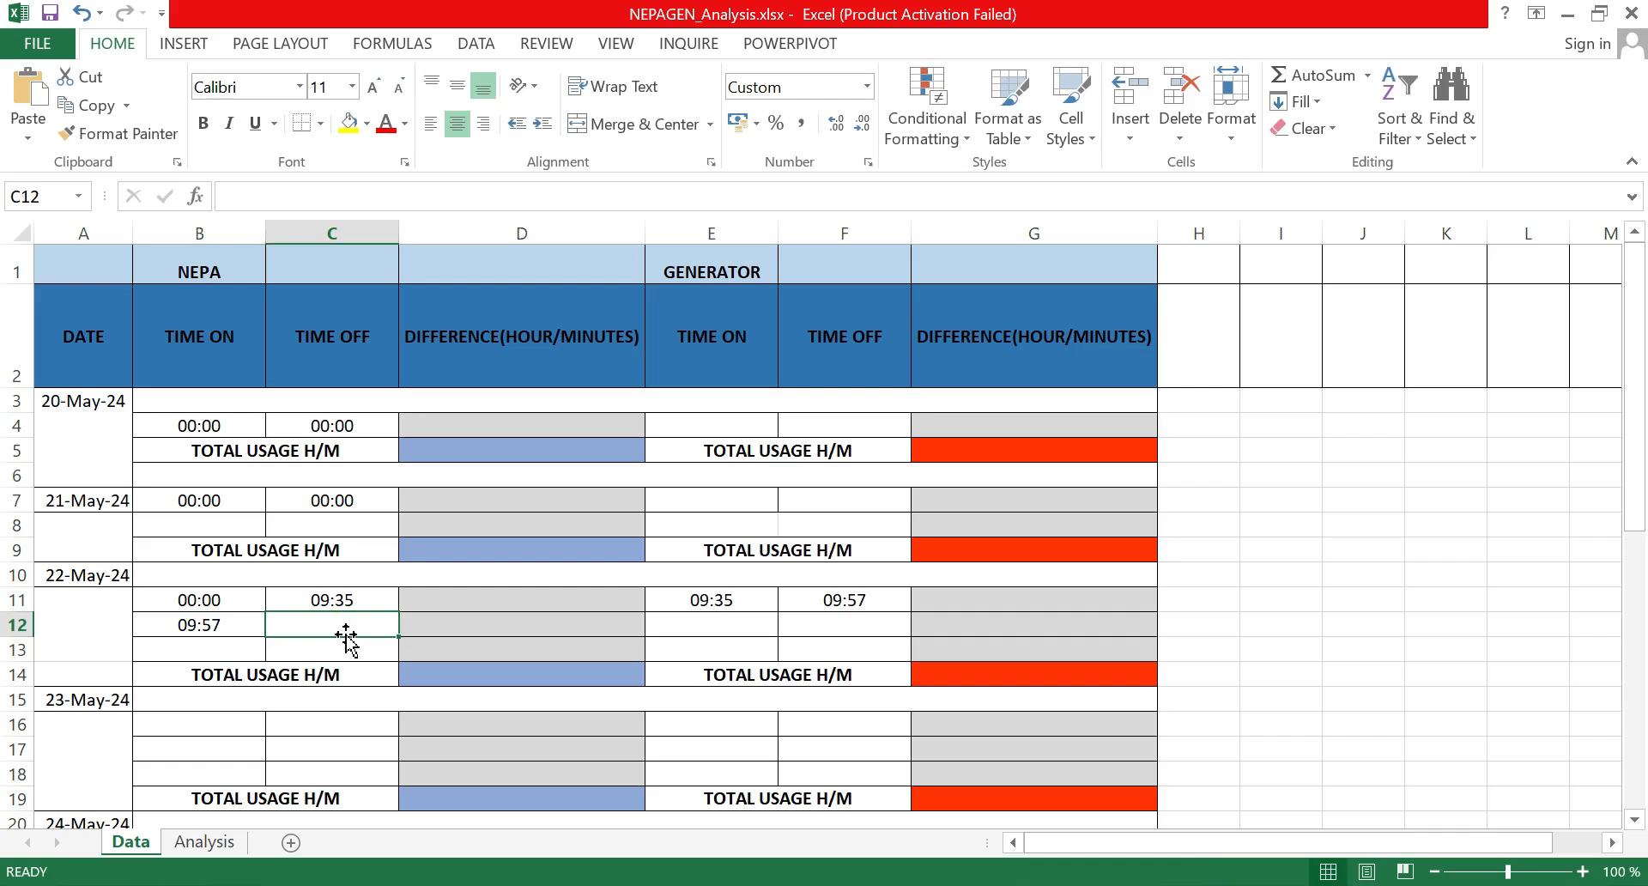
{"action": "type", "text": "12"}
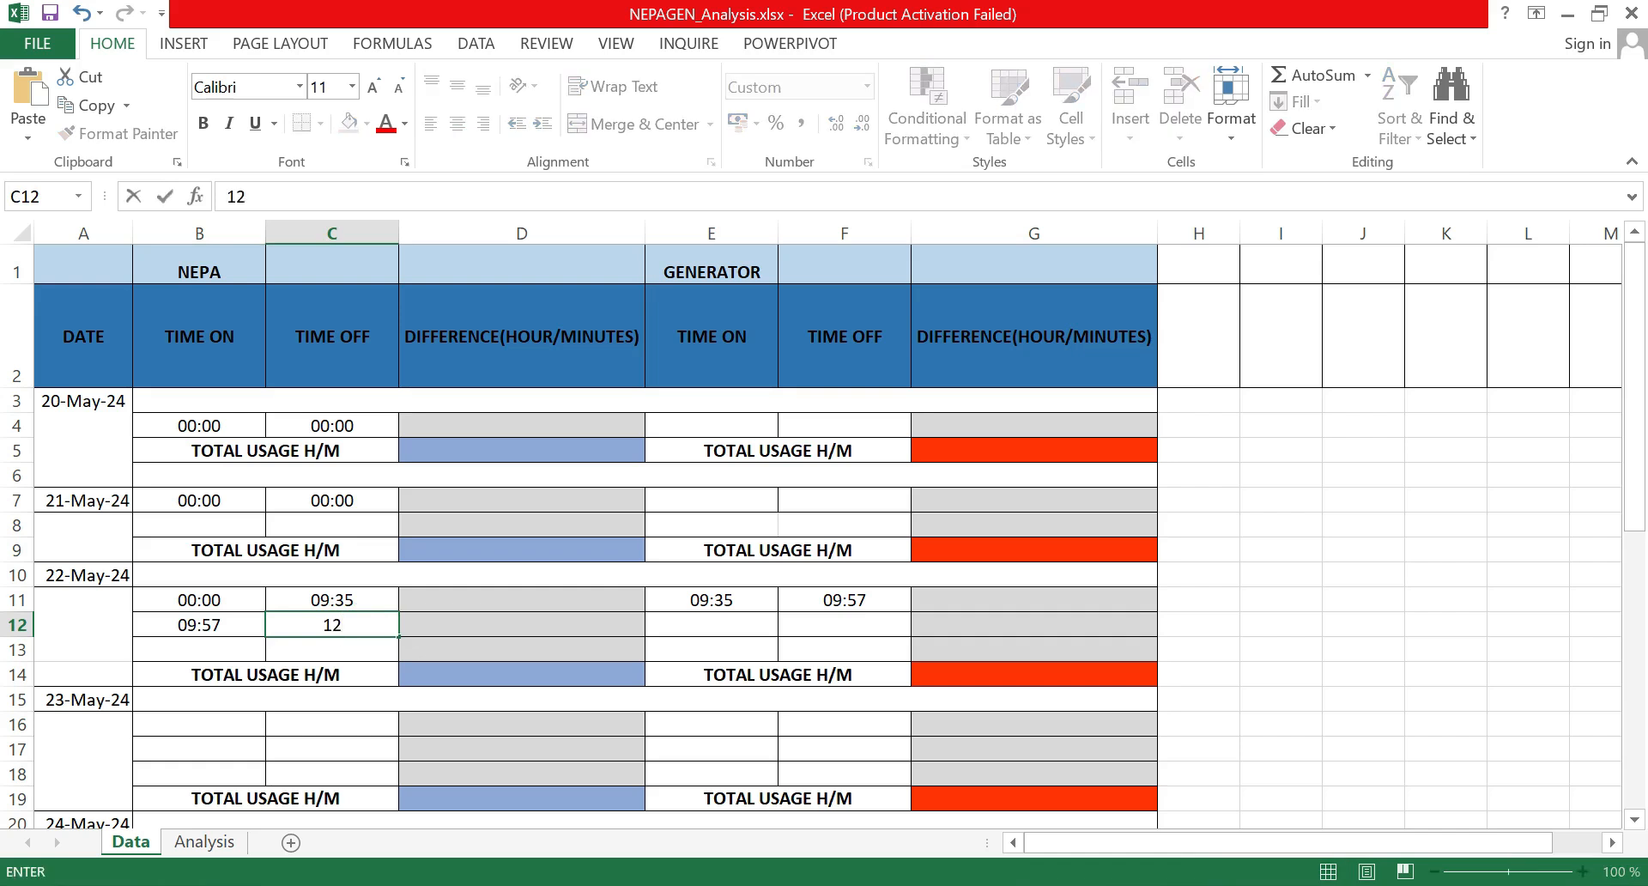
{"action": "type", "text": ":10"}
Step: Enter 12:10 as the generator Time On and 15:16 as the Time Off for 22-May-24 in row 12
{"action": "left_click", "coordinate": [729, 623]}
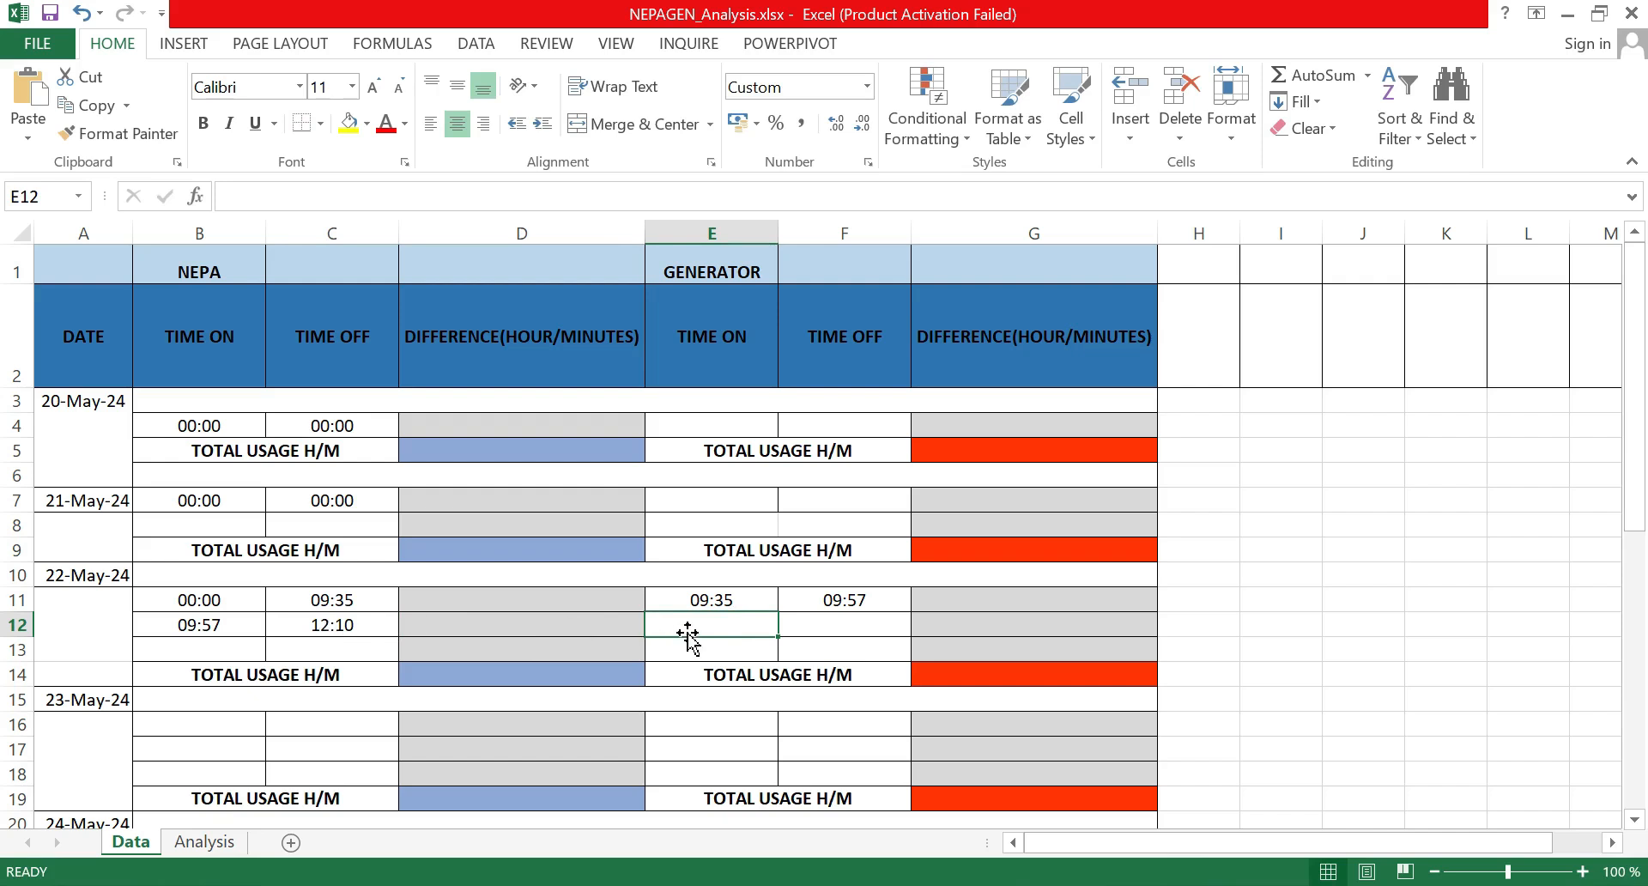
{"action": "type", "text": "12"}
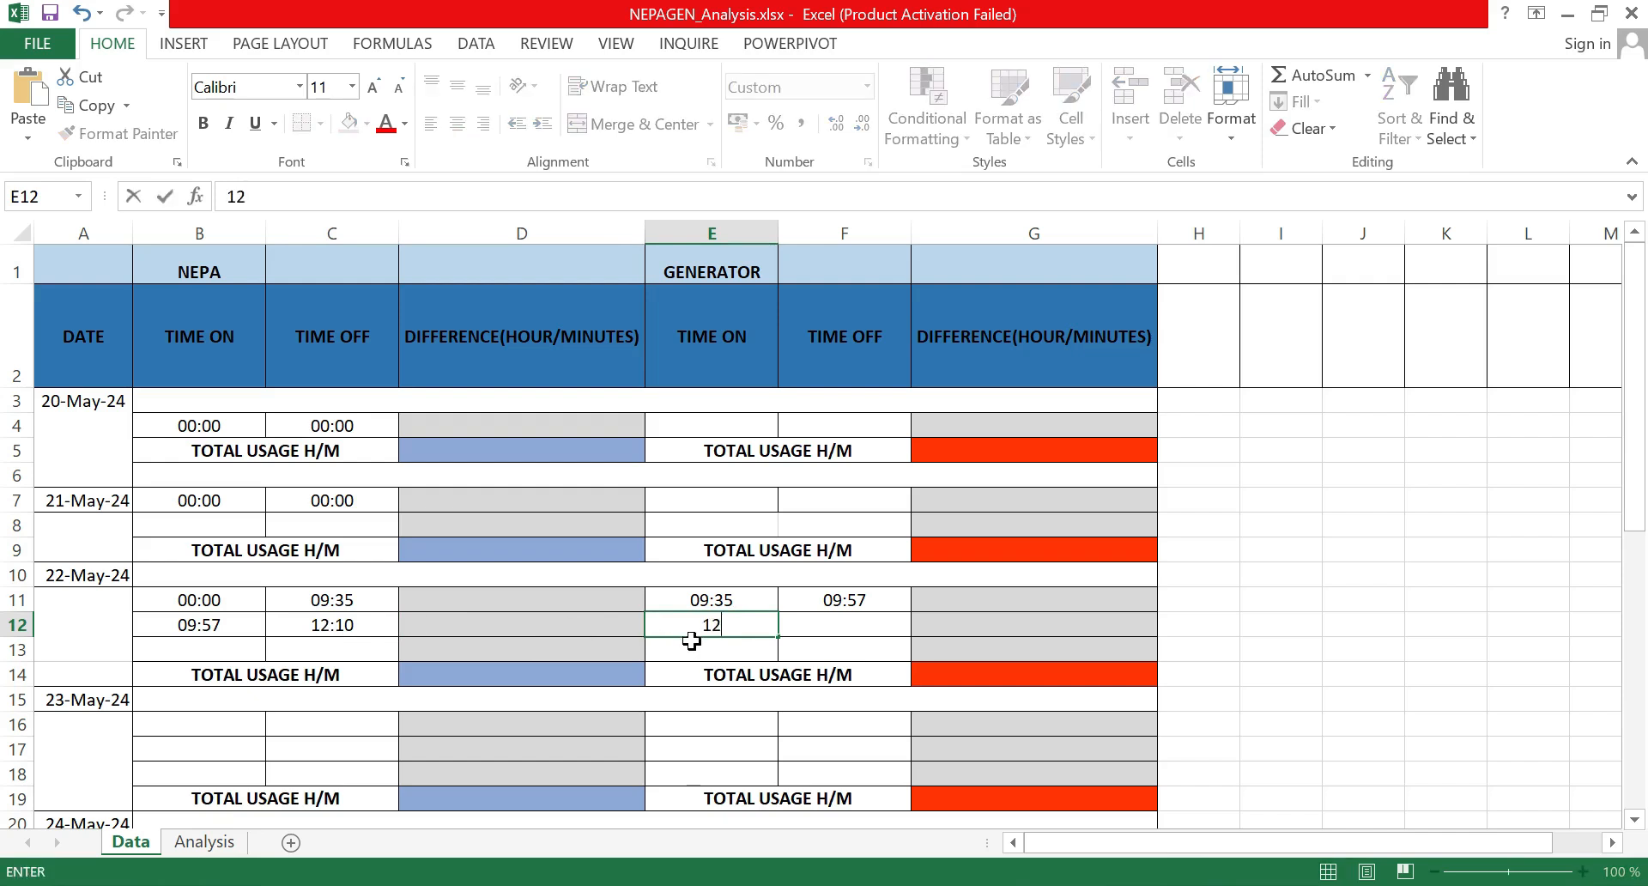
{"action": "type", "text": ":10"}
{"action": "left_click", "coordinate": [812, 626]}
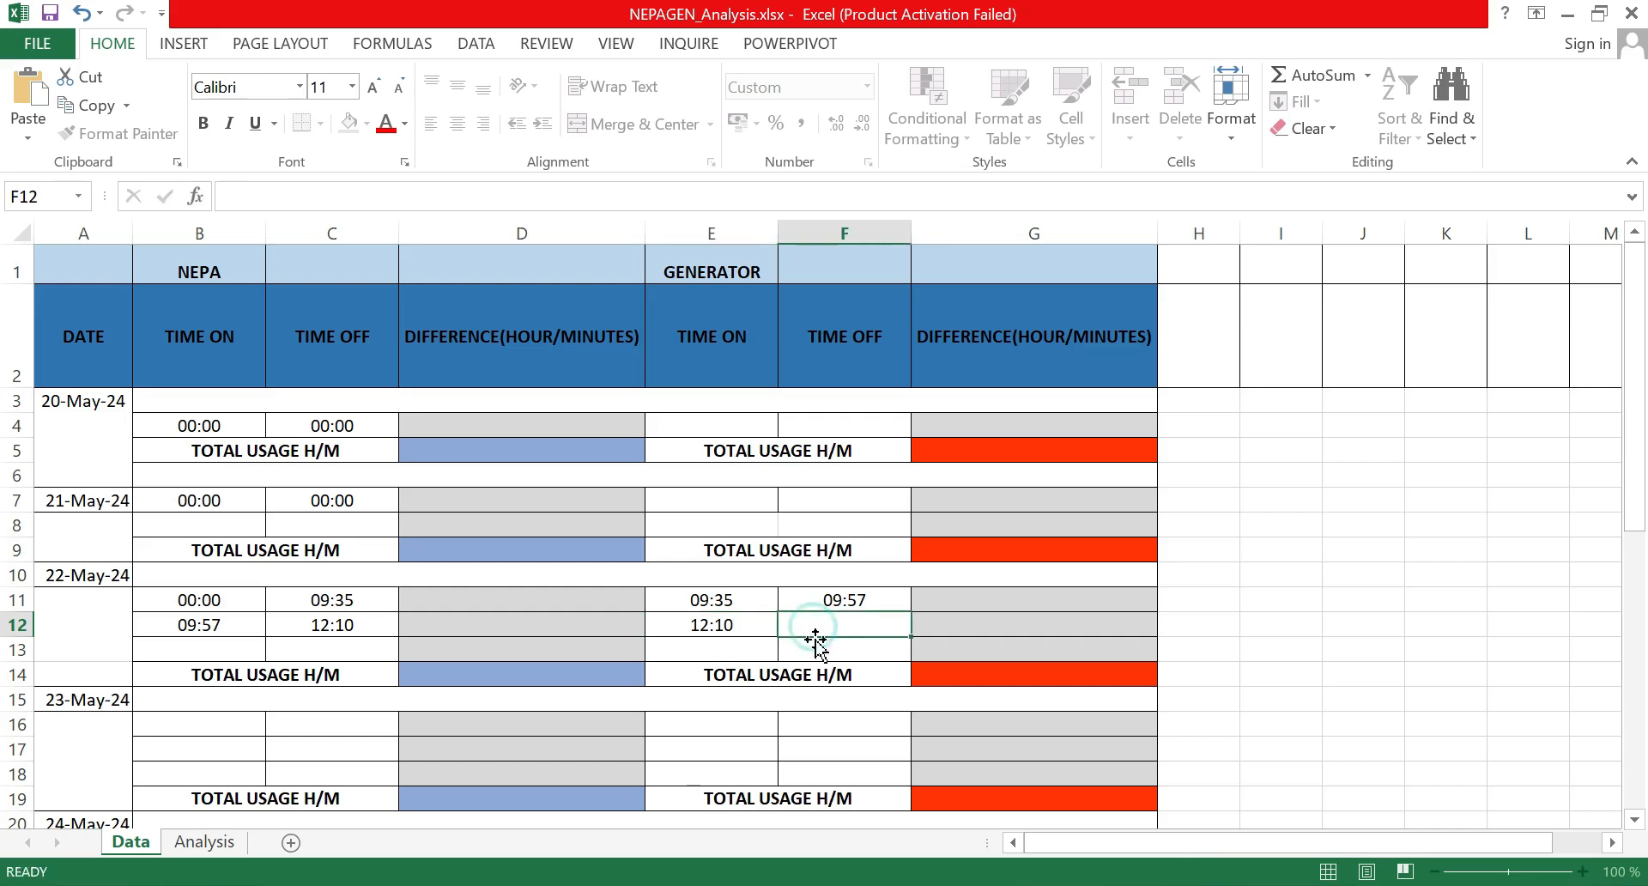
{"action": "type", "text": "15"}
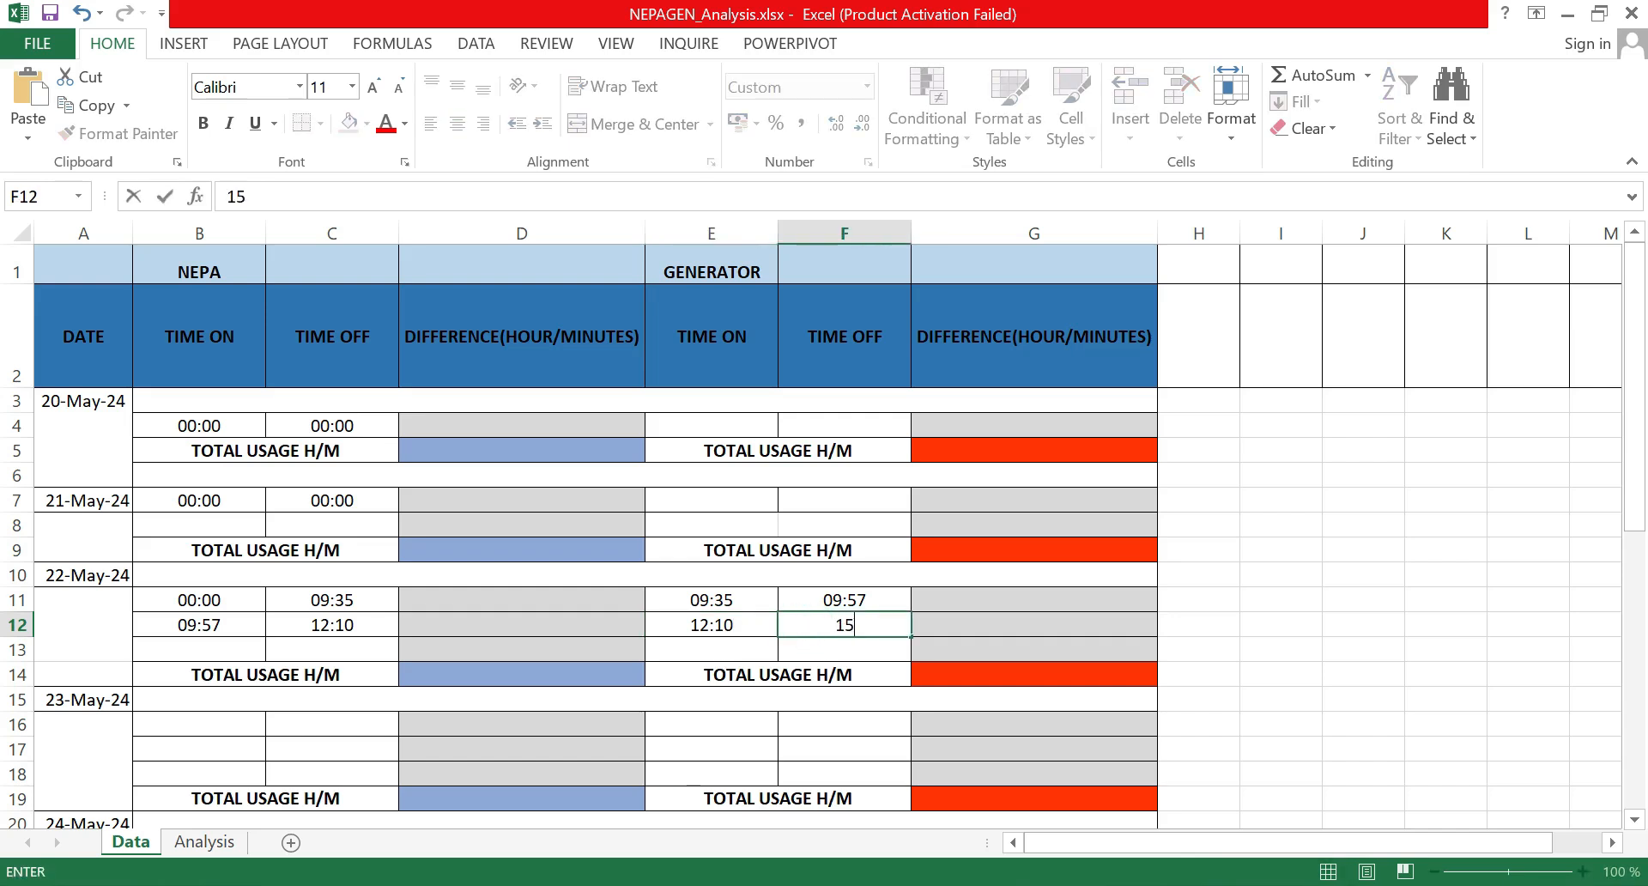
{"action": "type", "text": ":16"}
Step: Insert a new row at row 13, above the TOTAL USAGE H/M row of 22-May-24
{"action": "left_click", "coordinate": [195, 642]}
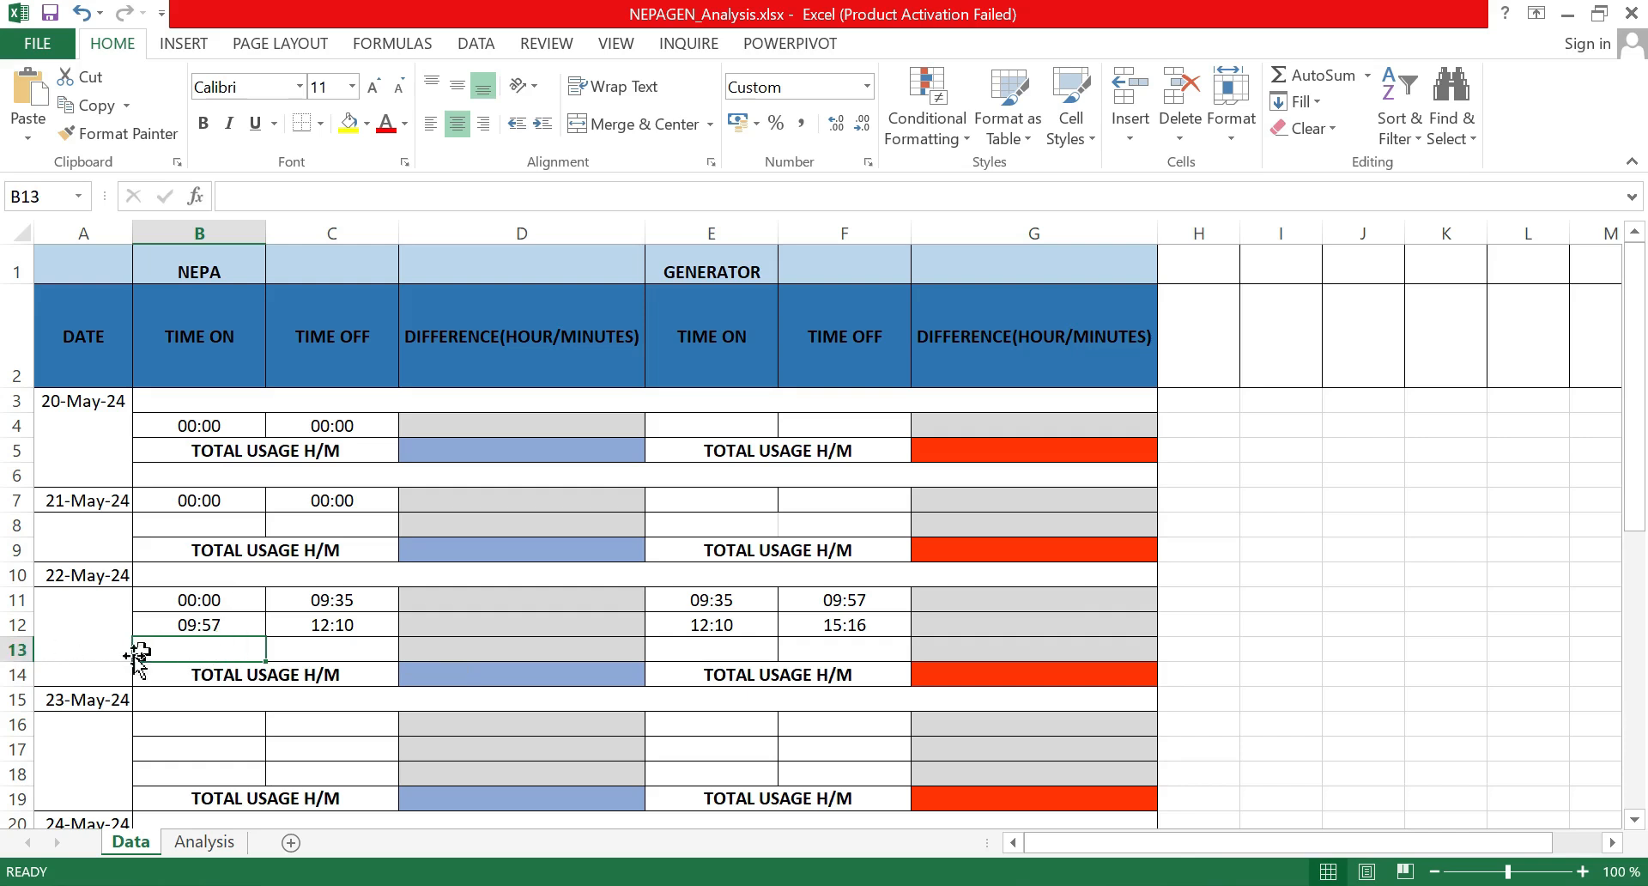
{"action": "left_click", "coordinate": [19, 650]}
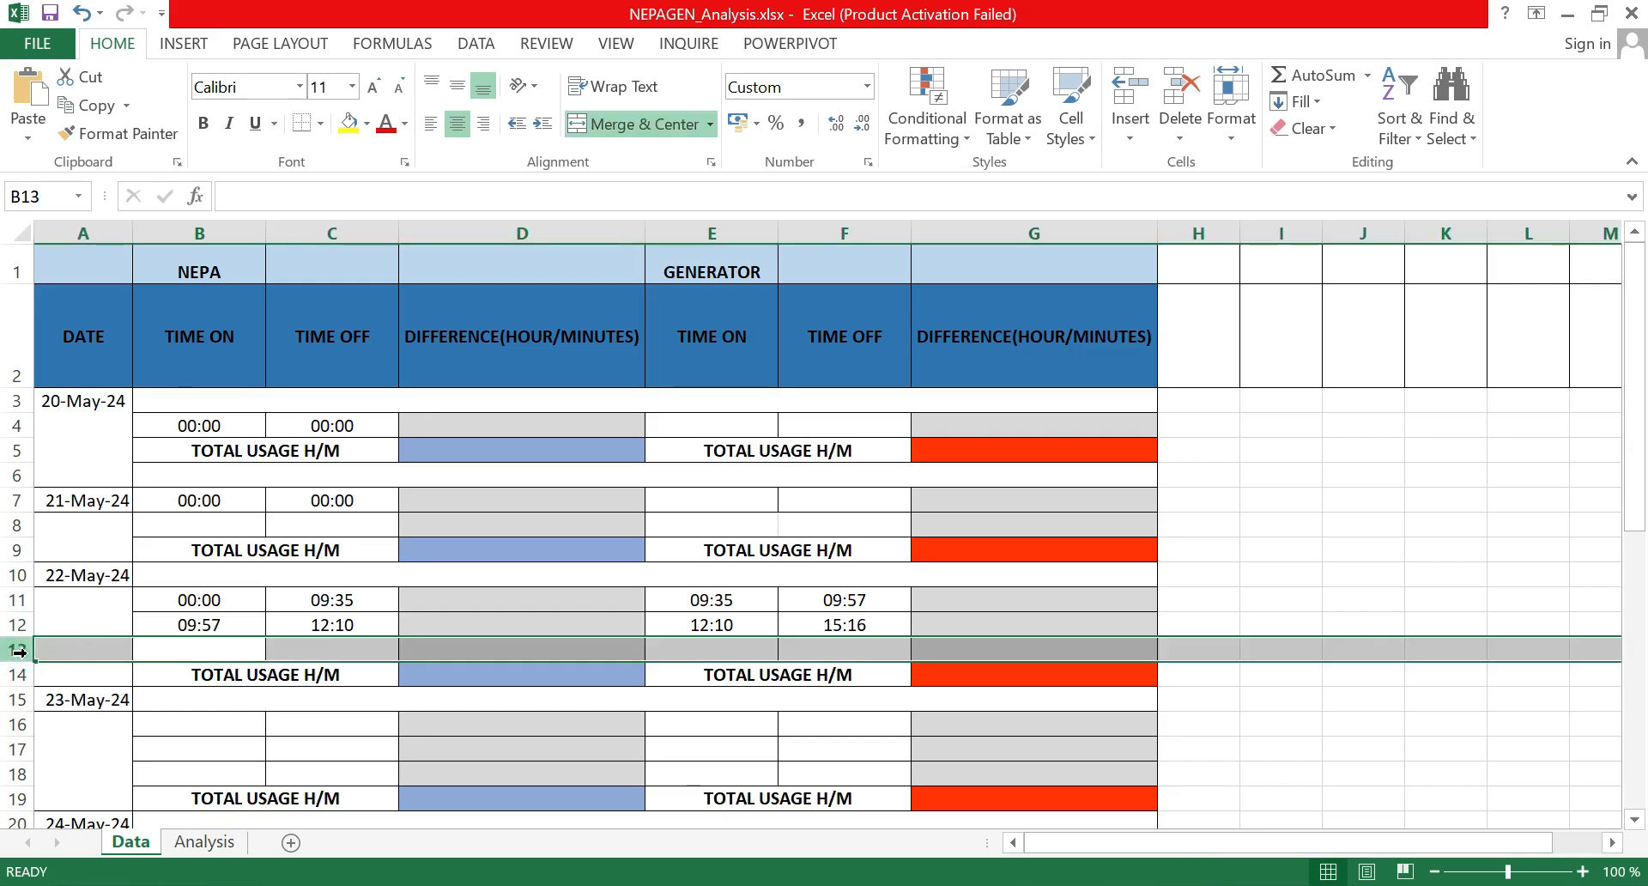
{"action": "right_click", "coordinate": [19, 652]}
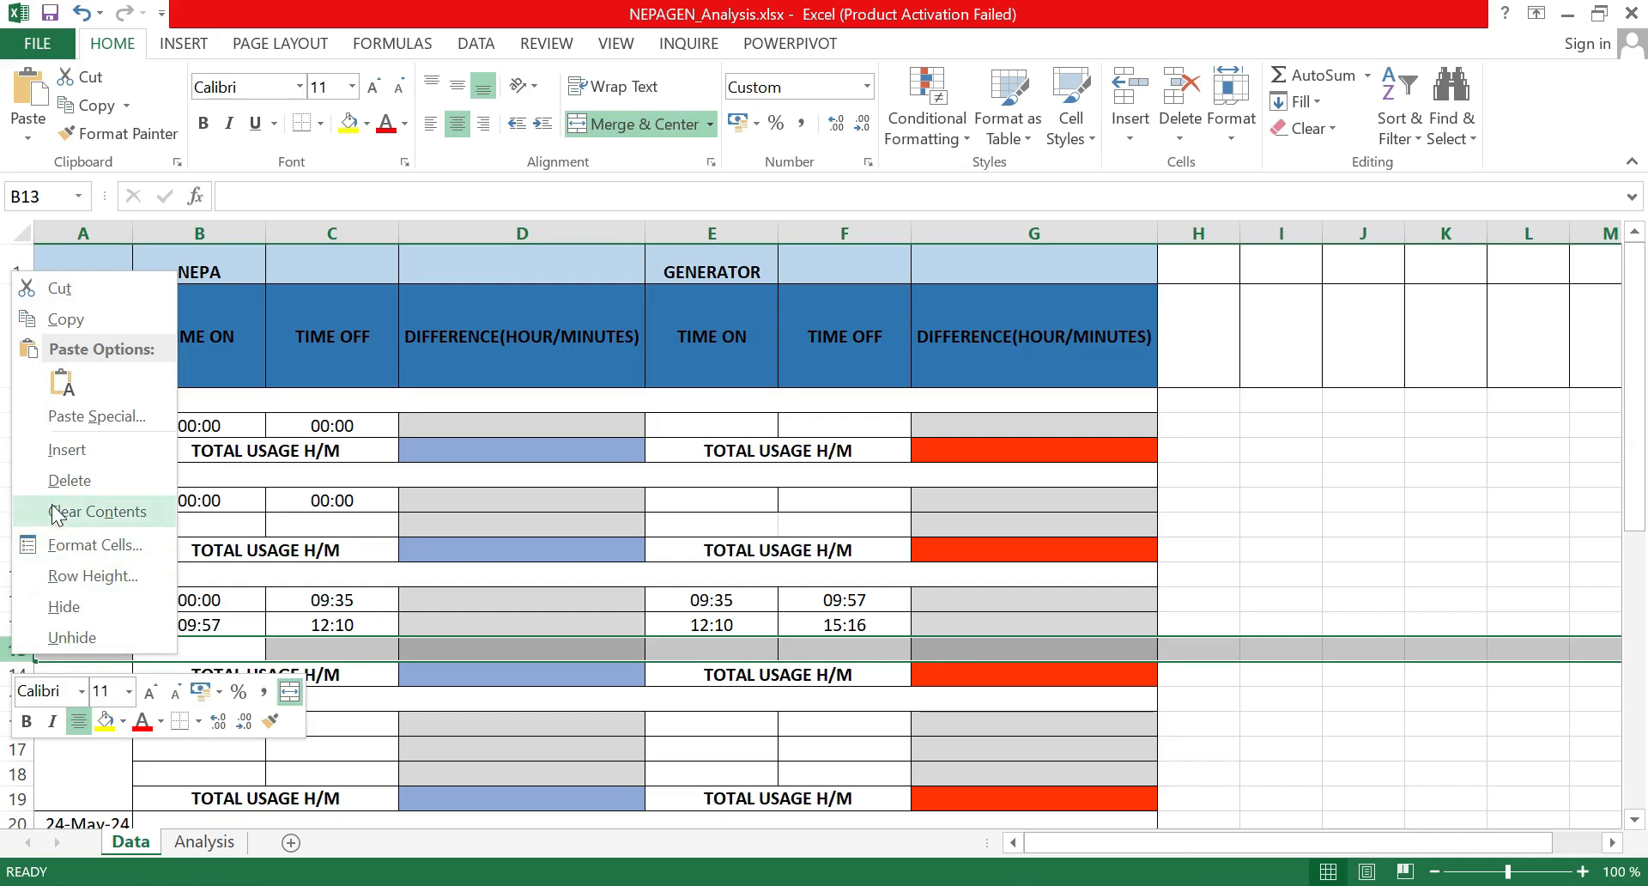
{"action": "left_click", "coordinate": [67, 452]}
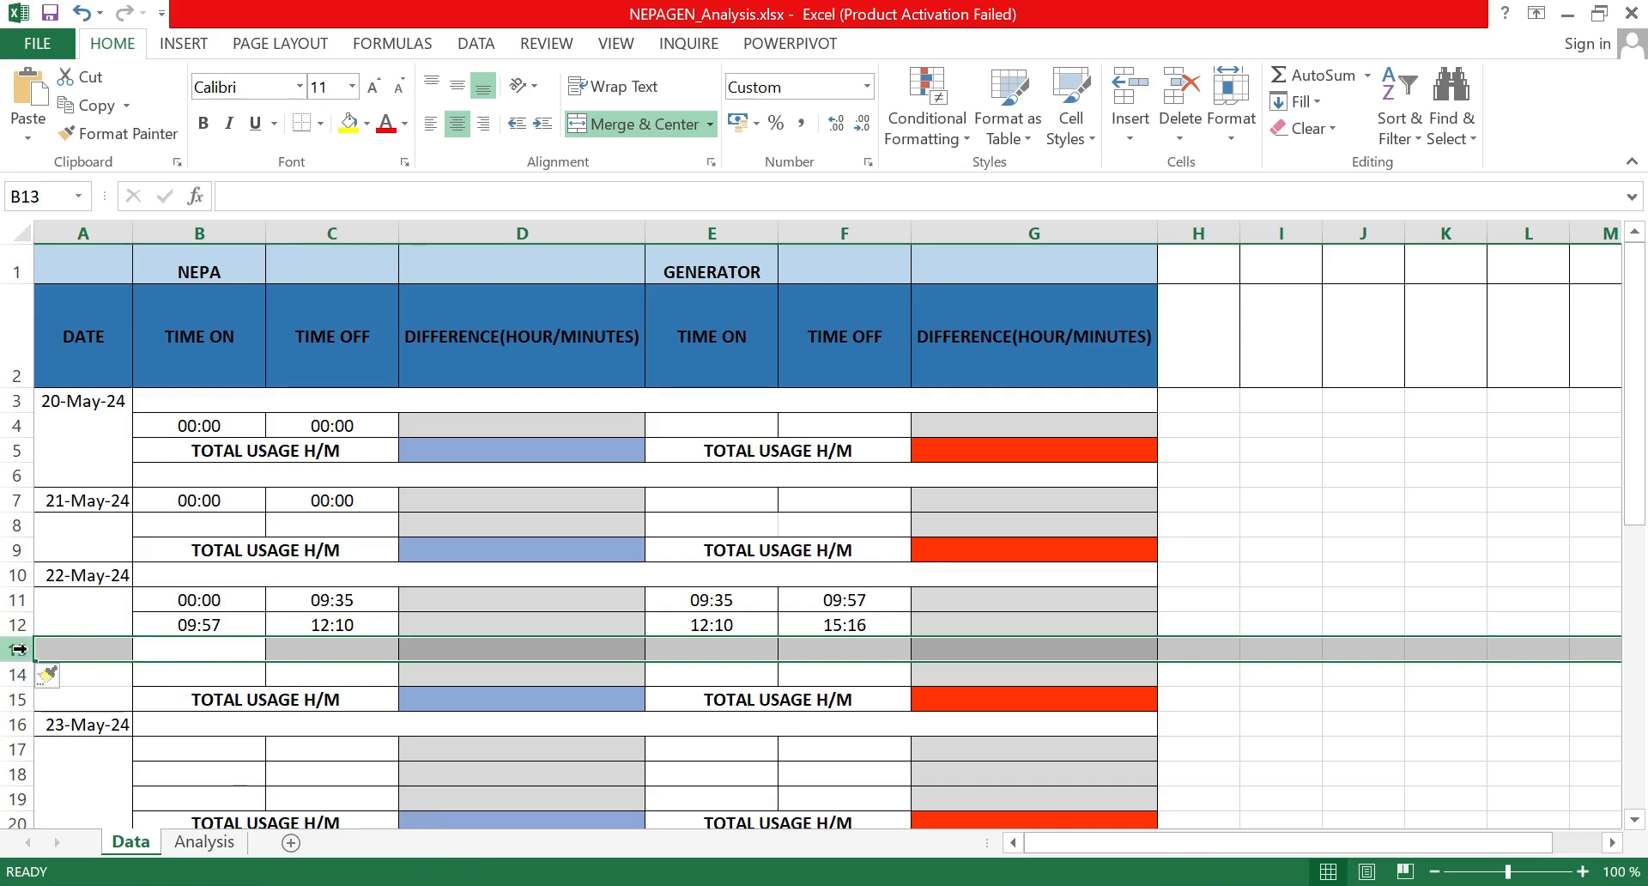
Step: Enter 15:16 as the NEPA Time On and 17:29 as the Time Off for 22-May-24 in row 13
{"action": "left_click", "coordinate": [206, 648]}
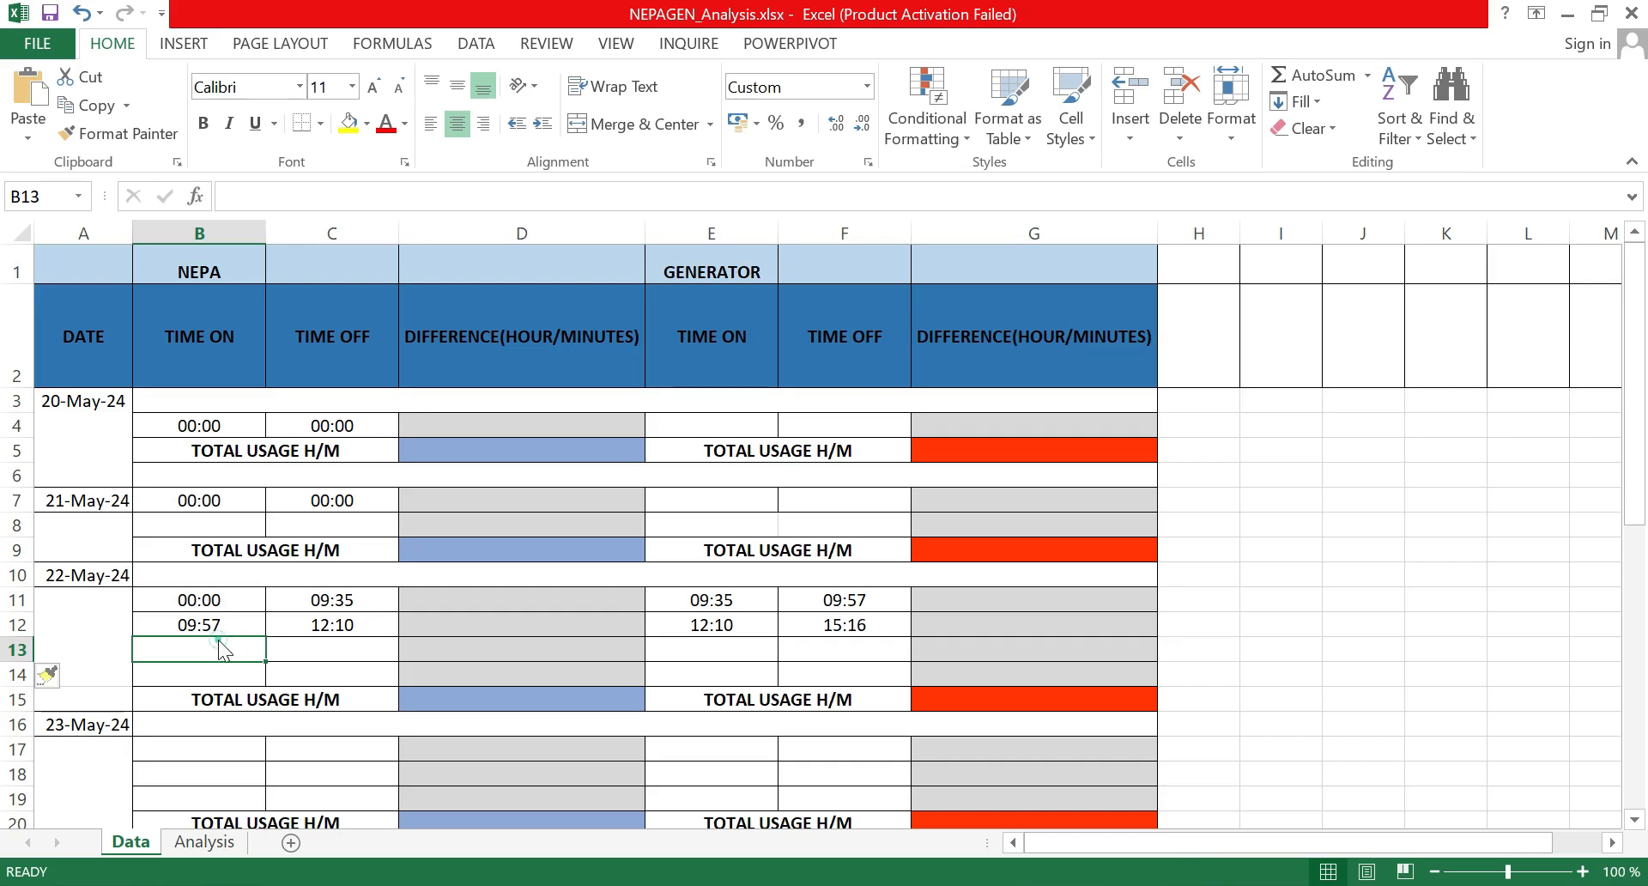
{"action": "type", "text": "15"}
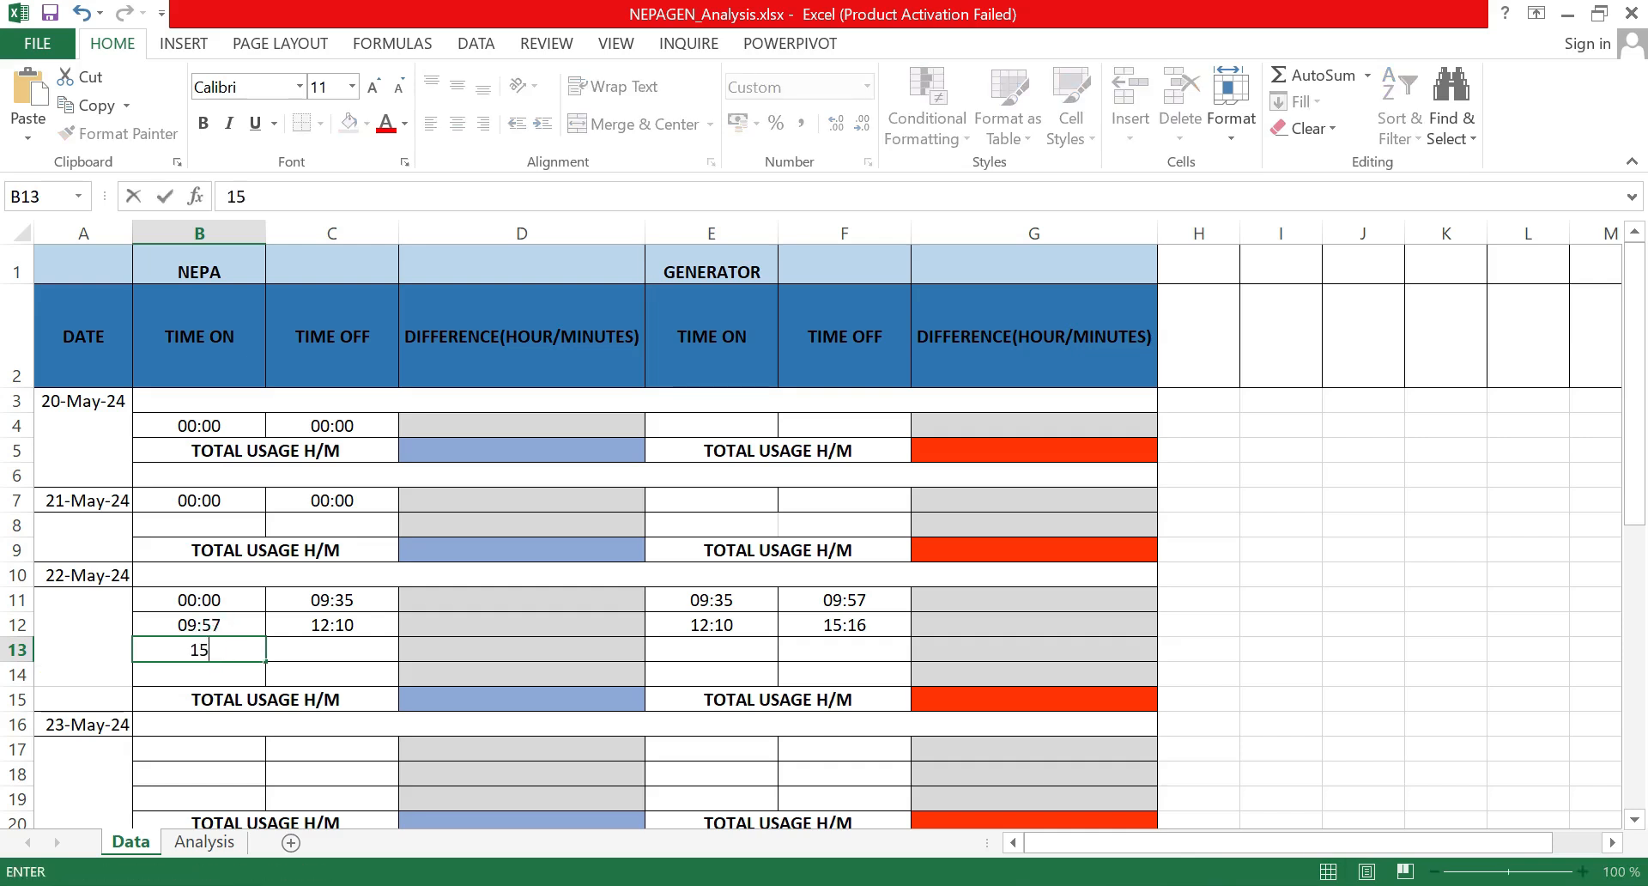
{"action": "type", "text": ":16"}
{"action": "left_click_drag", "start_coordinate": [324, 657], "coordinate": [324, 664]}
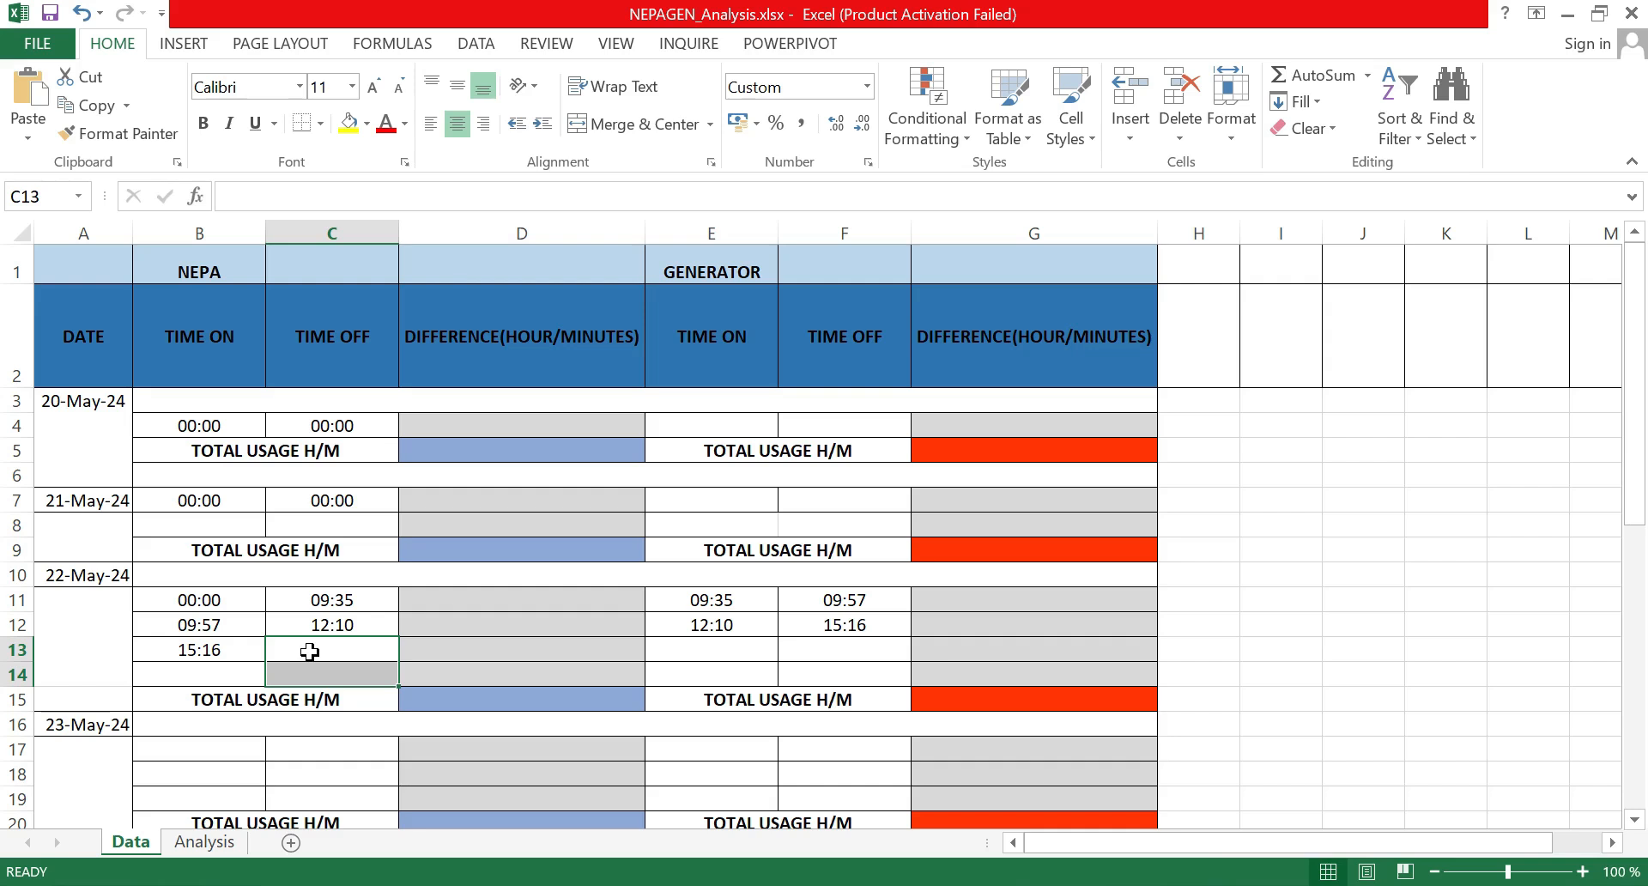
{"action": "type", "text": "17"}
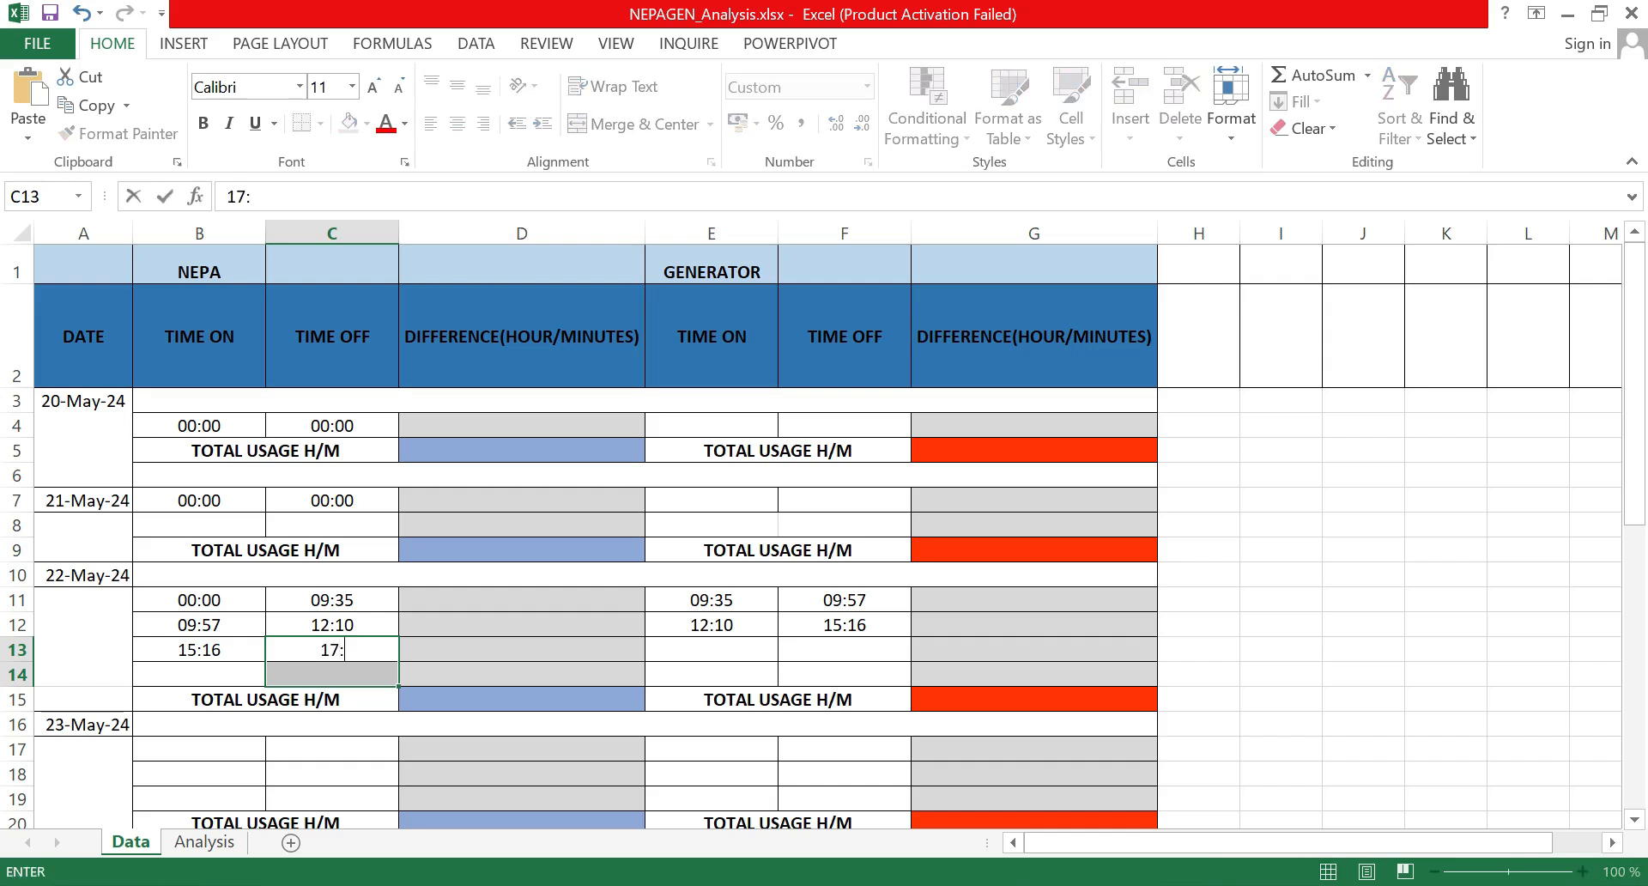
{"action": "type", "text": ":29"}
Step: Copy the 17:29 NEPA Time Off in row 13 into the generator Time On and enter 17:59 as the generator Time Off
{"action": "double_click", "coordinate": [343, 650]}
{"action": "key", "text": "ctrl+c"}
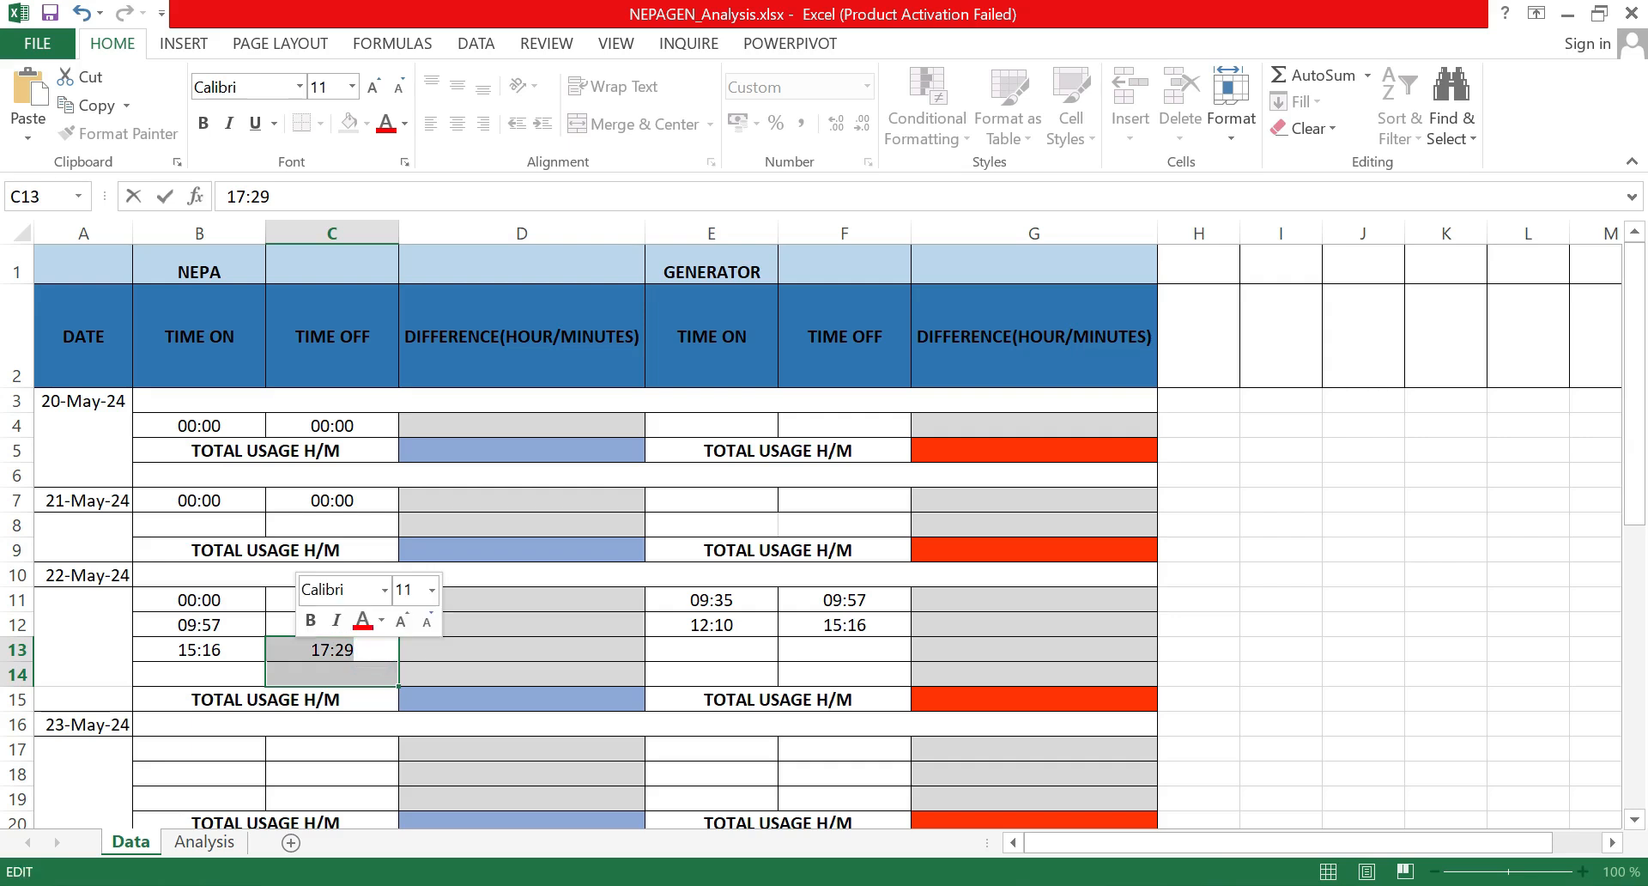
{"action": "left_click", "coordinate": [724, 651]}
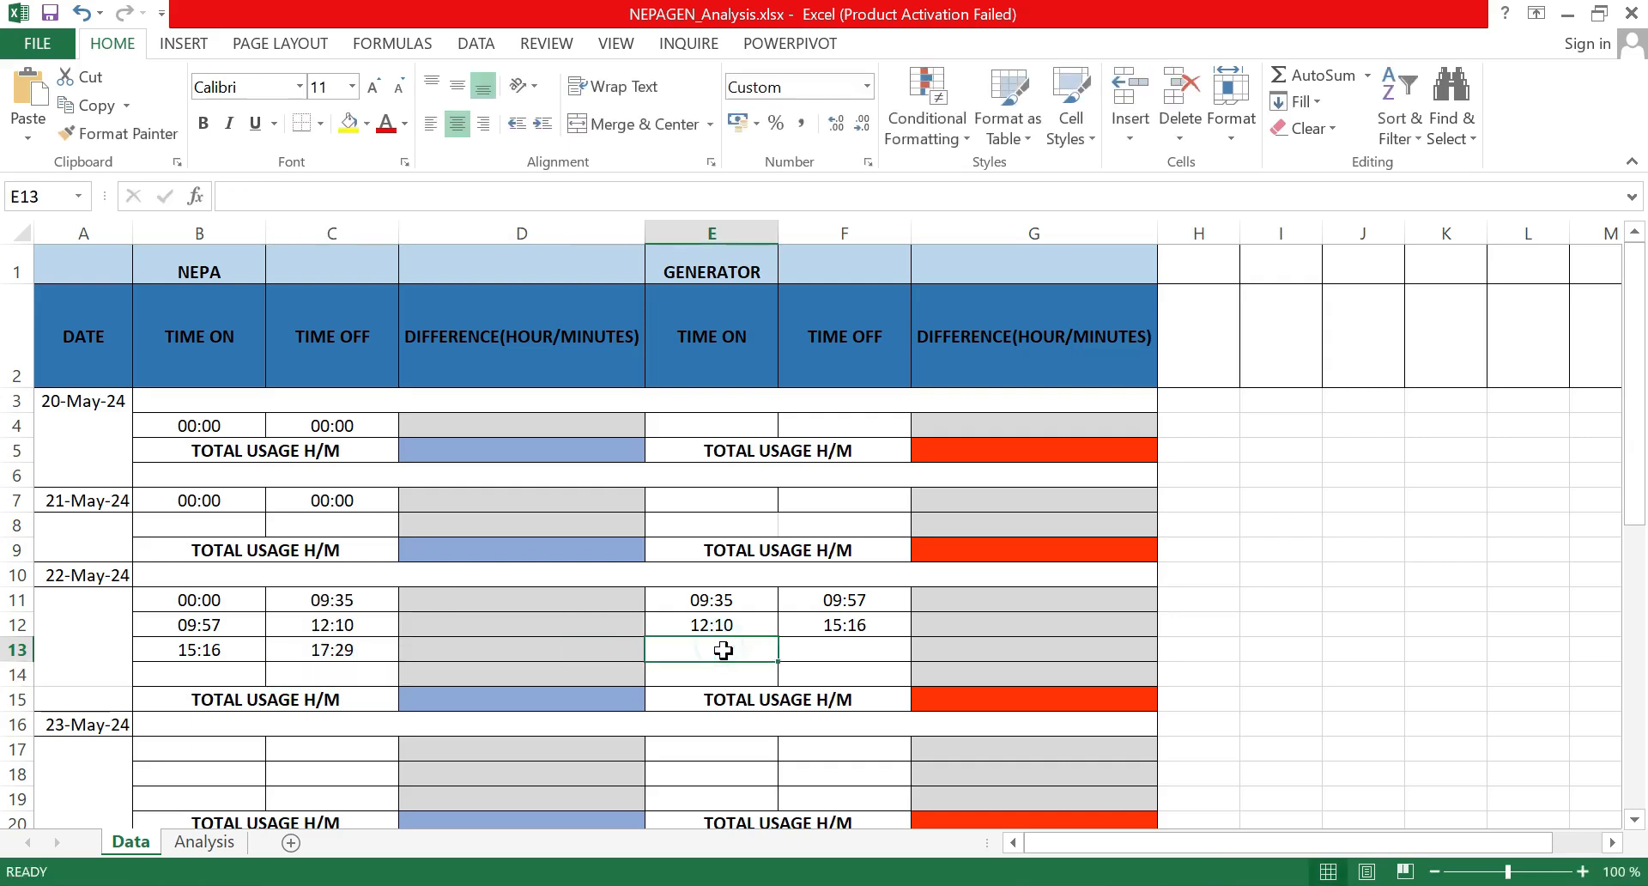
{"action": "key", "text": "ctrl+v"}
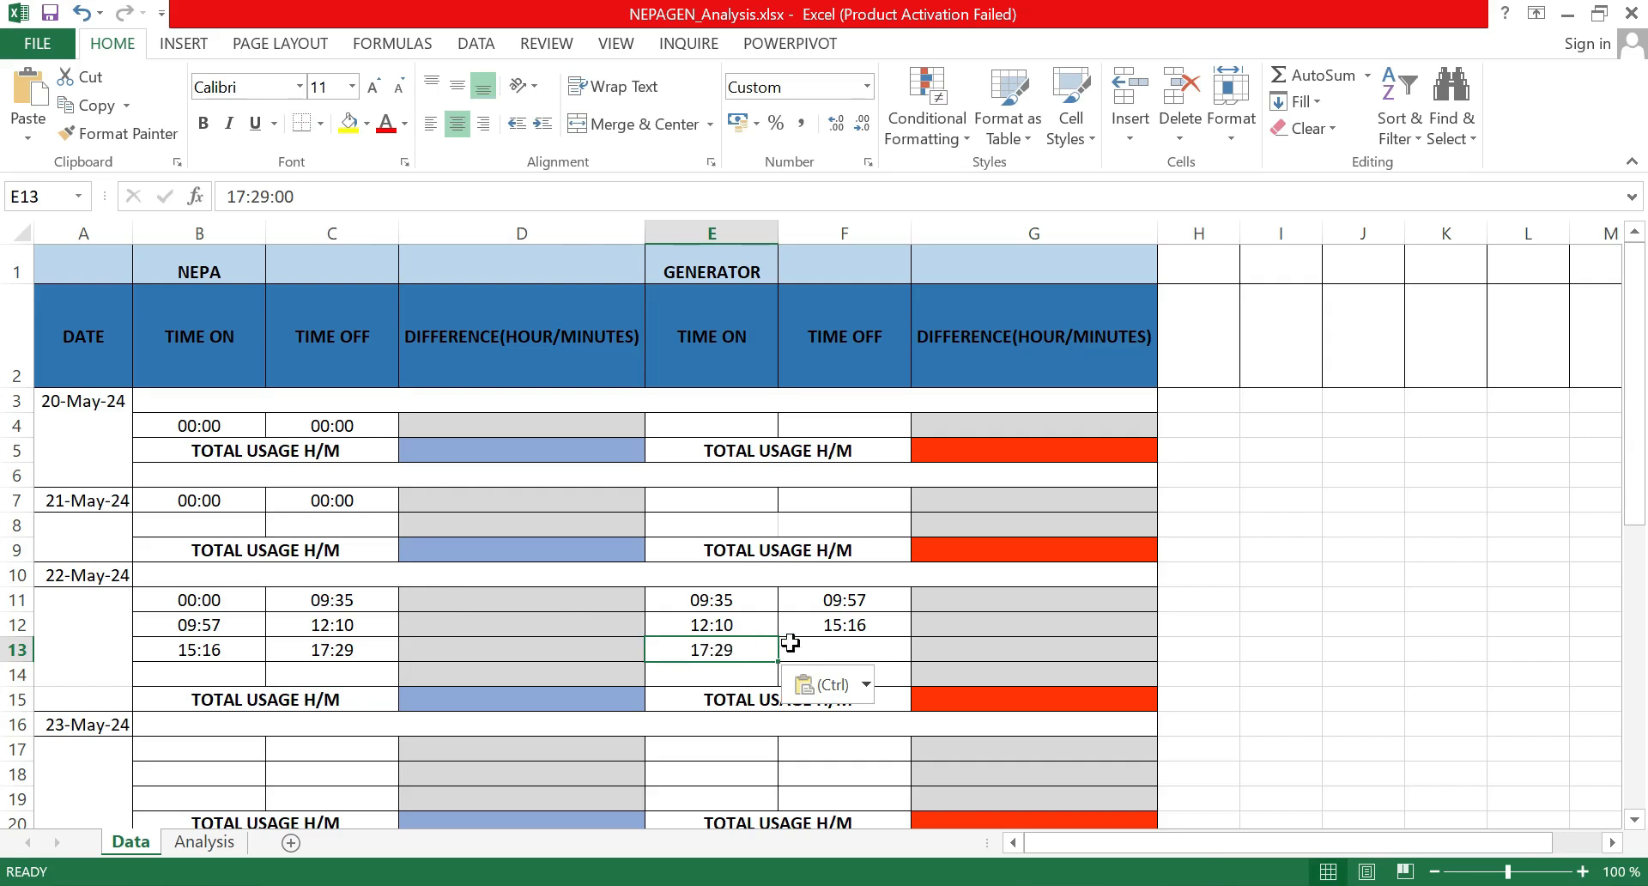
{"action": "left_click", "coordinate": [832, 645]}
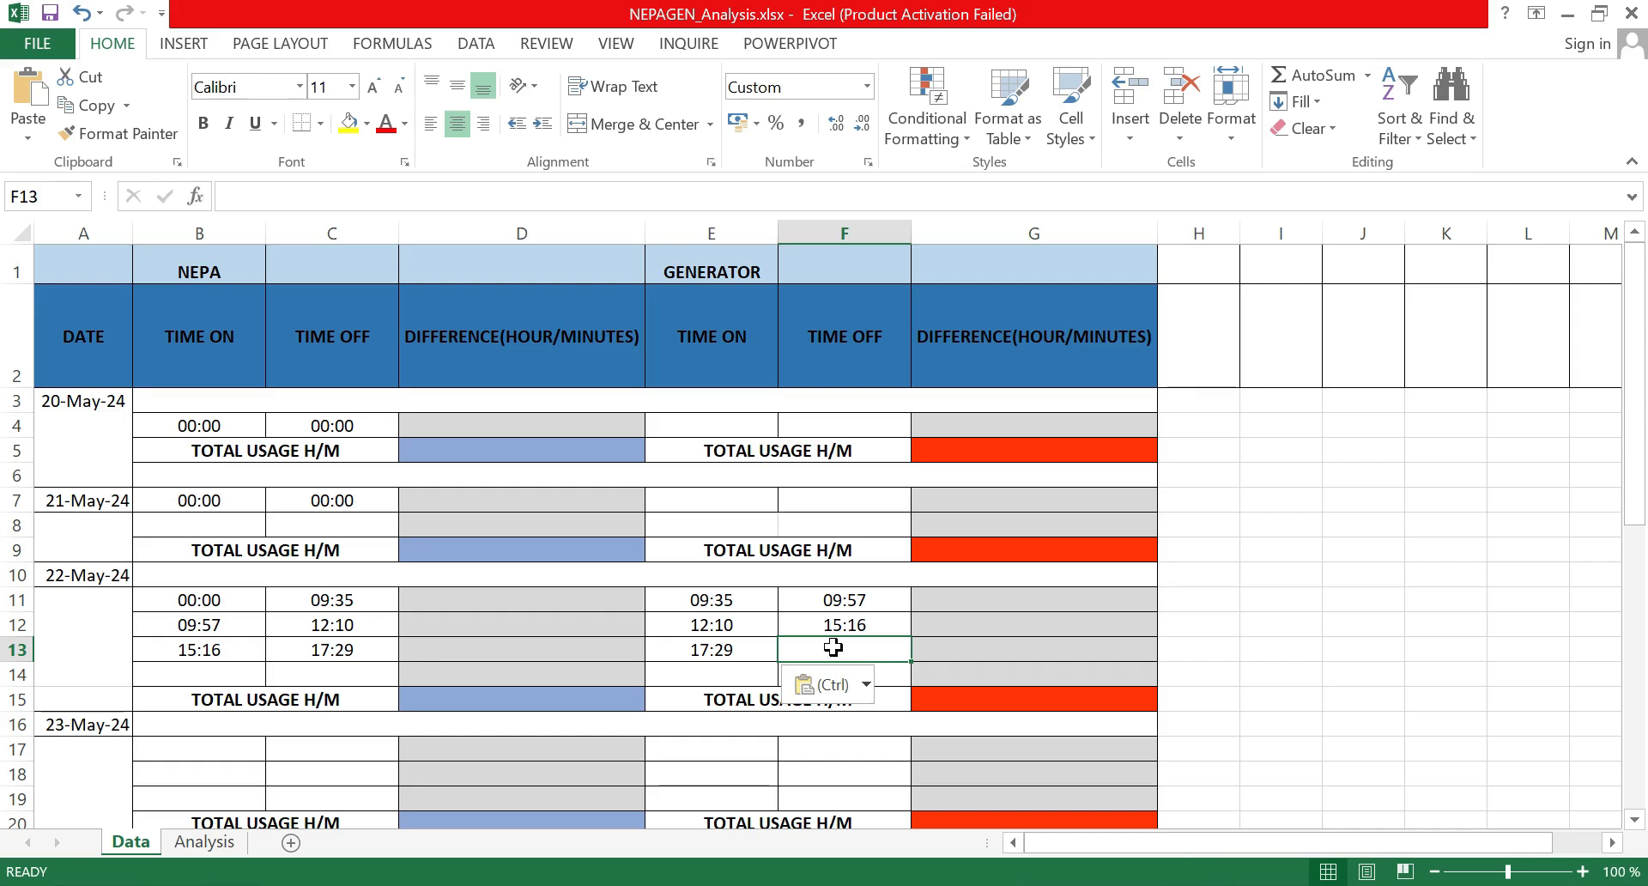
{"action": "type", "text": "17"}
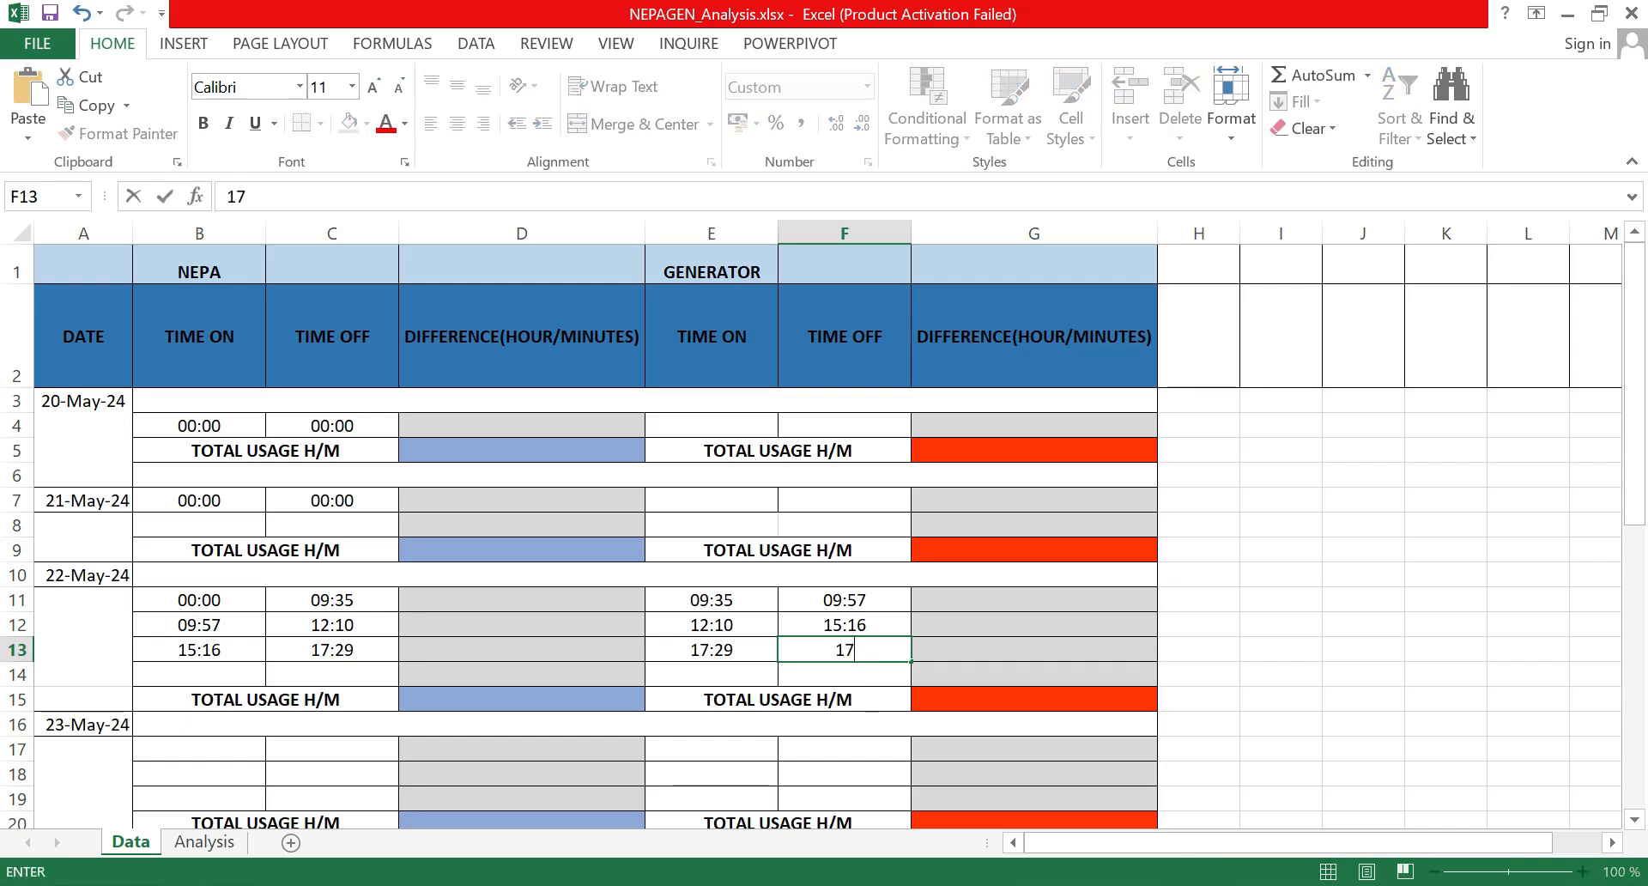
{"action": "type", "text": ":59"}
Step: Enter 17:59 as the NEPA Time On and 24:00 as the Time Off for 22-May-24 in row 14
{"action": "left_click", "coordinate": [192, 678]}
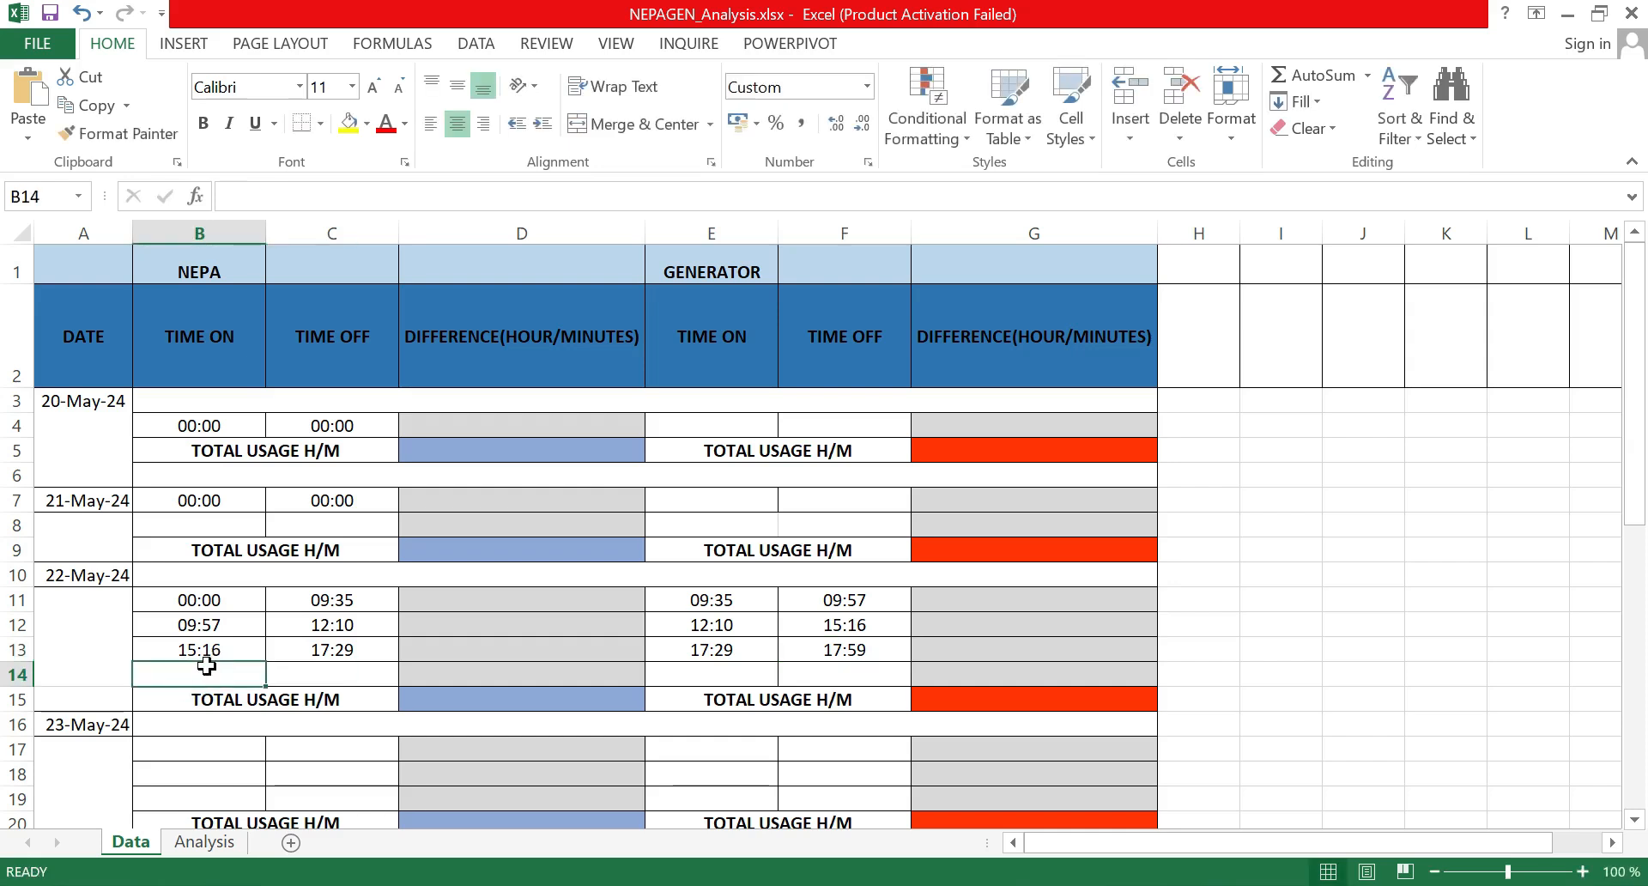
{"action": "type", "text": "17:59"}
{"action": "left_click", "coordinate": [356, 673]}
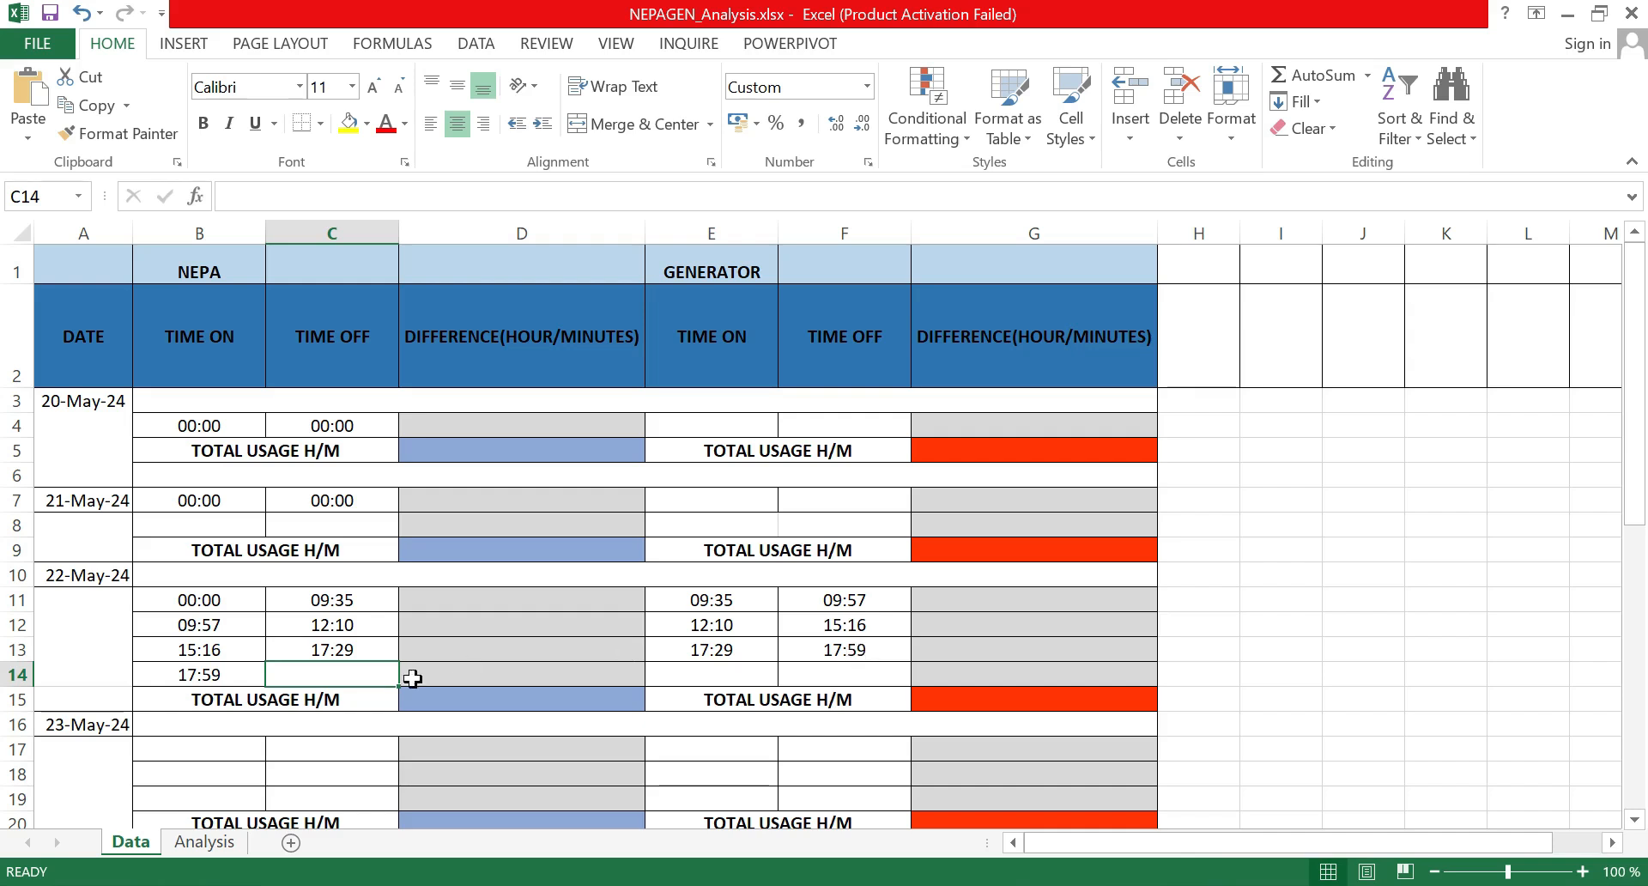
{"action": "left_click", "coordinate": [197, 674]}
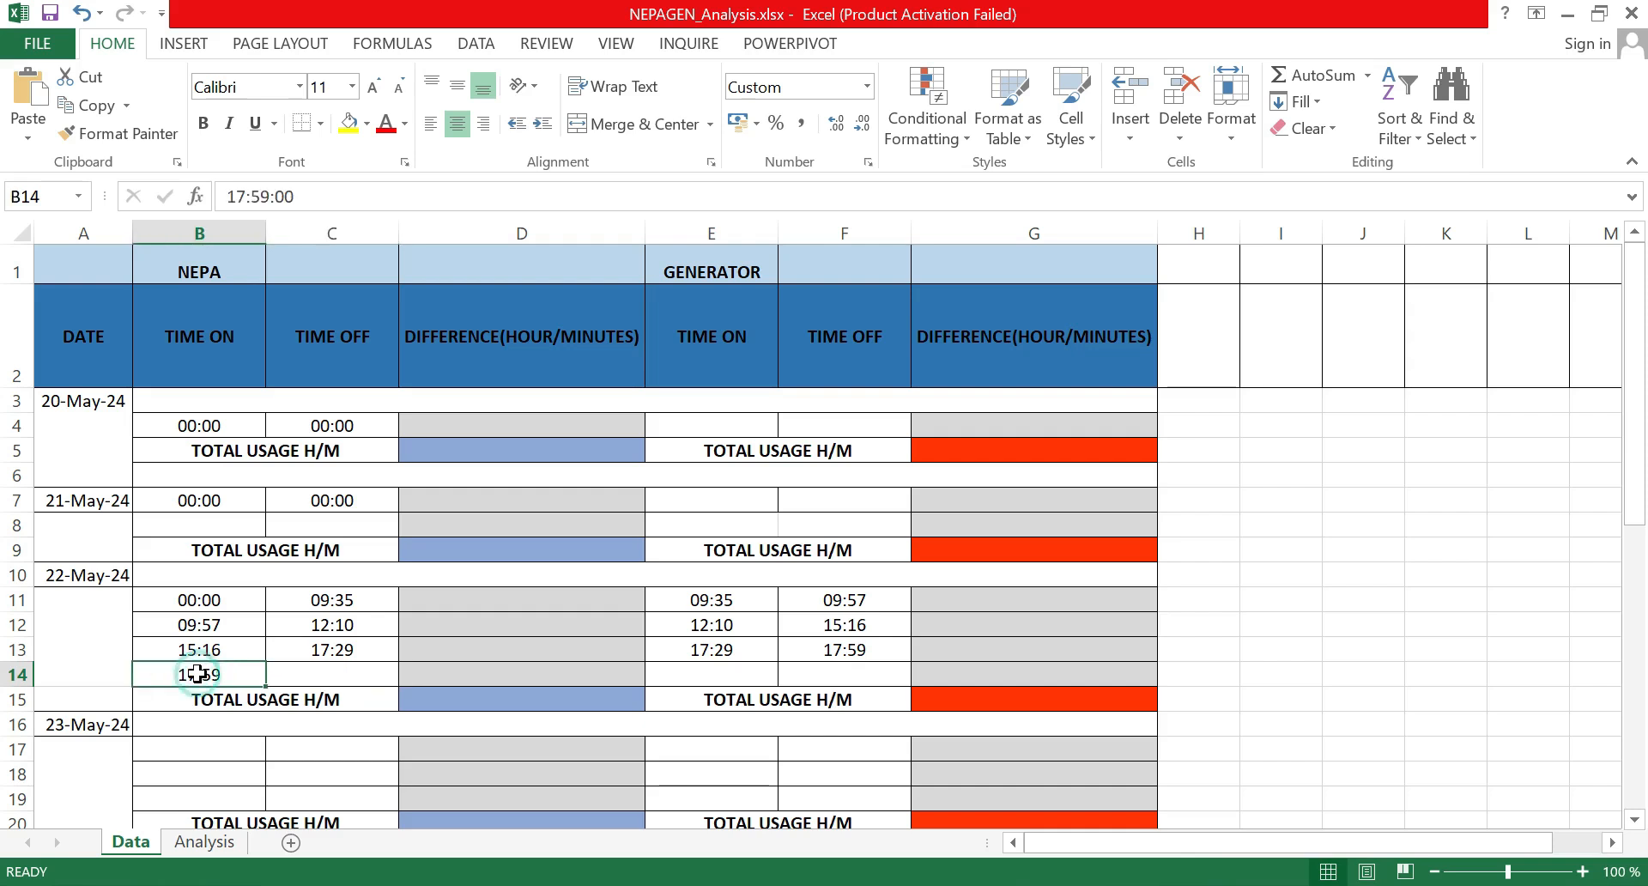
{"action": "left_click", "coordinate": [287, 671]}
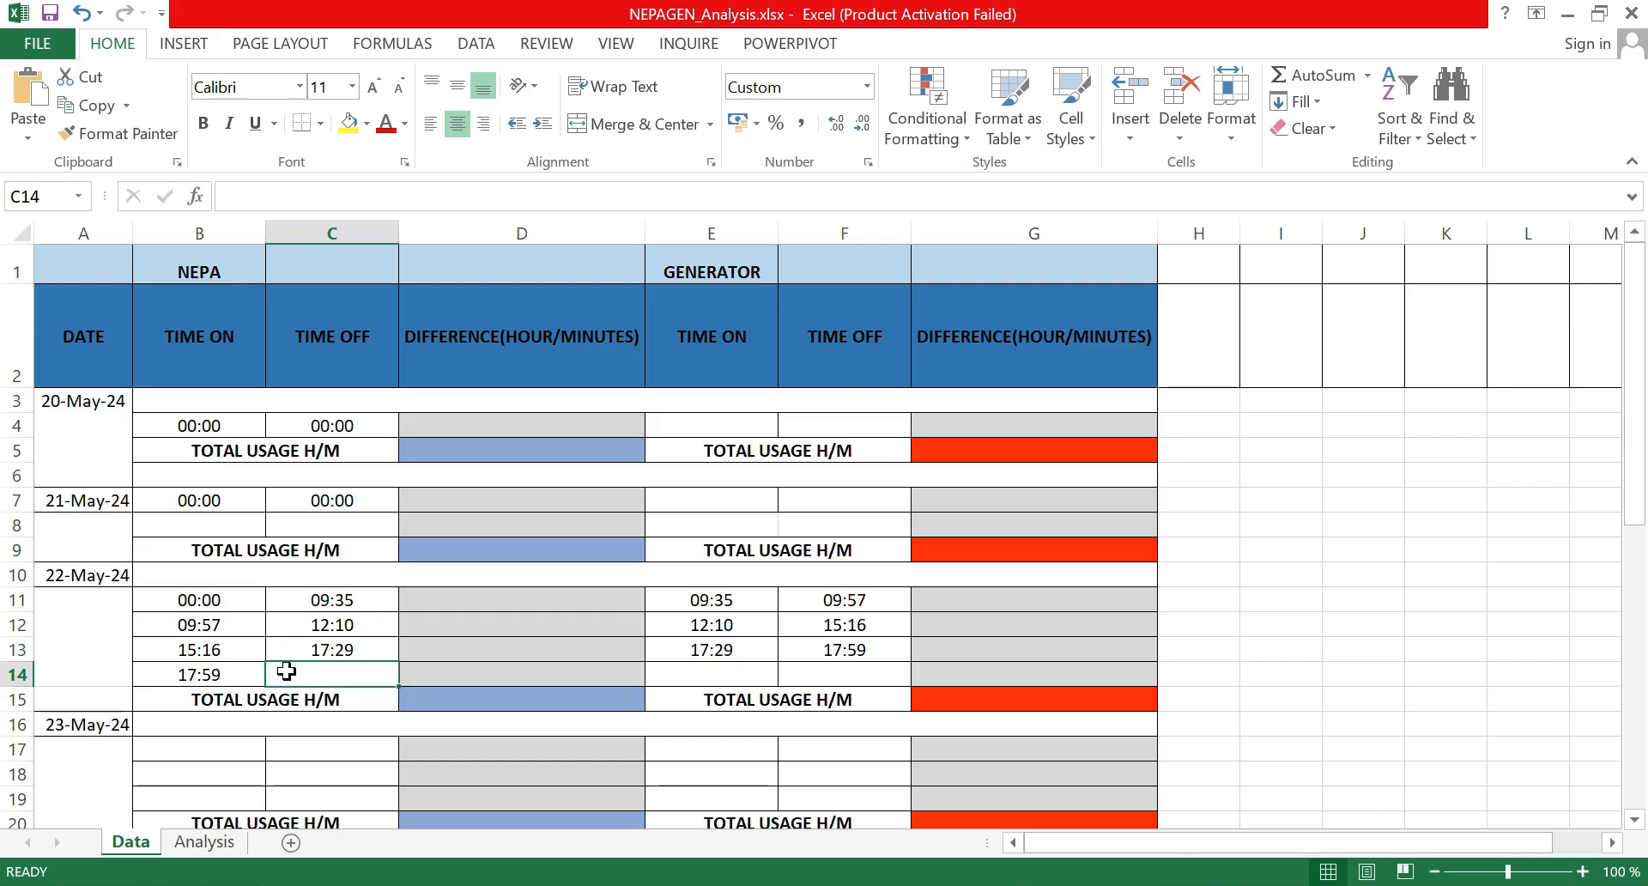
{"action": "type", "text": "24:00"}
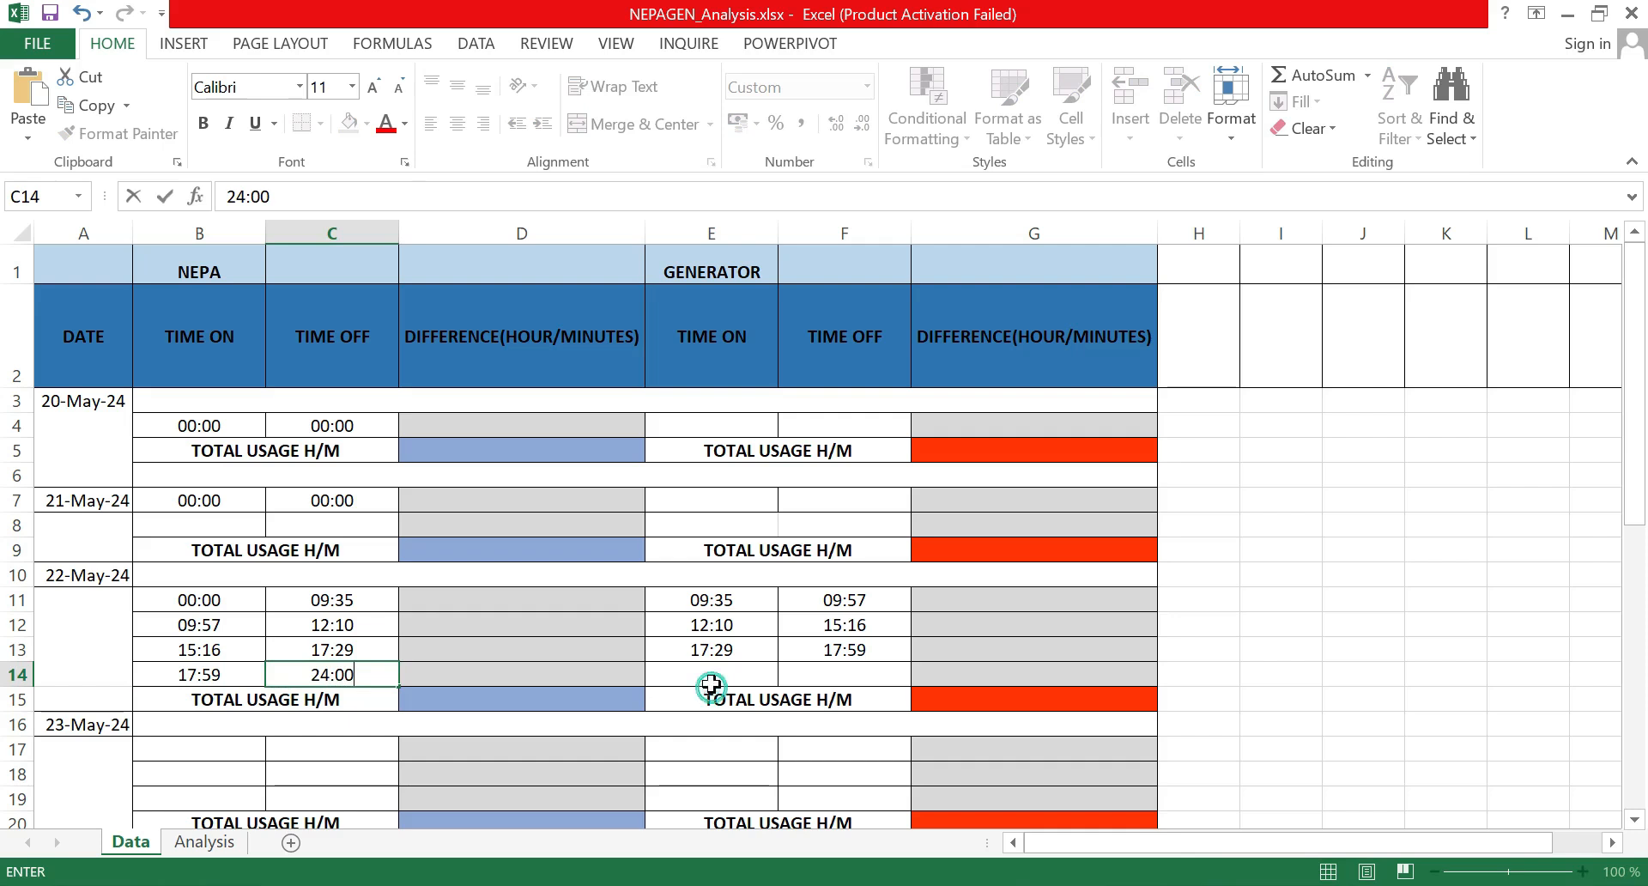
{"action": "left_click_drag", "start_coordinate": [710, 692], "coordinate": [691, 674]}
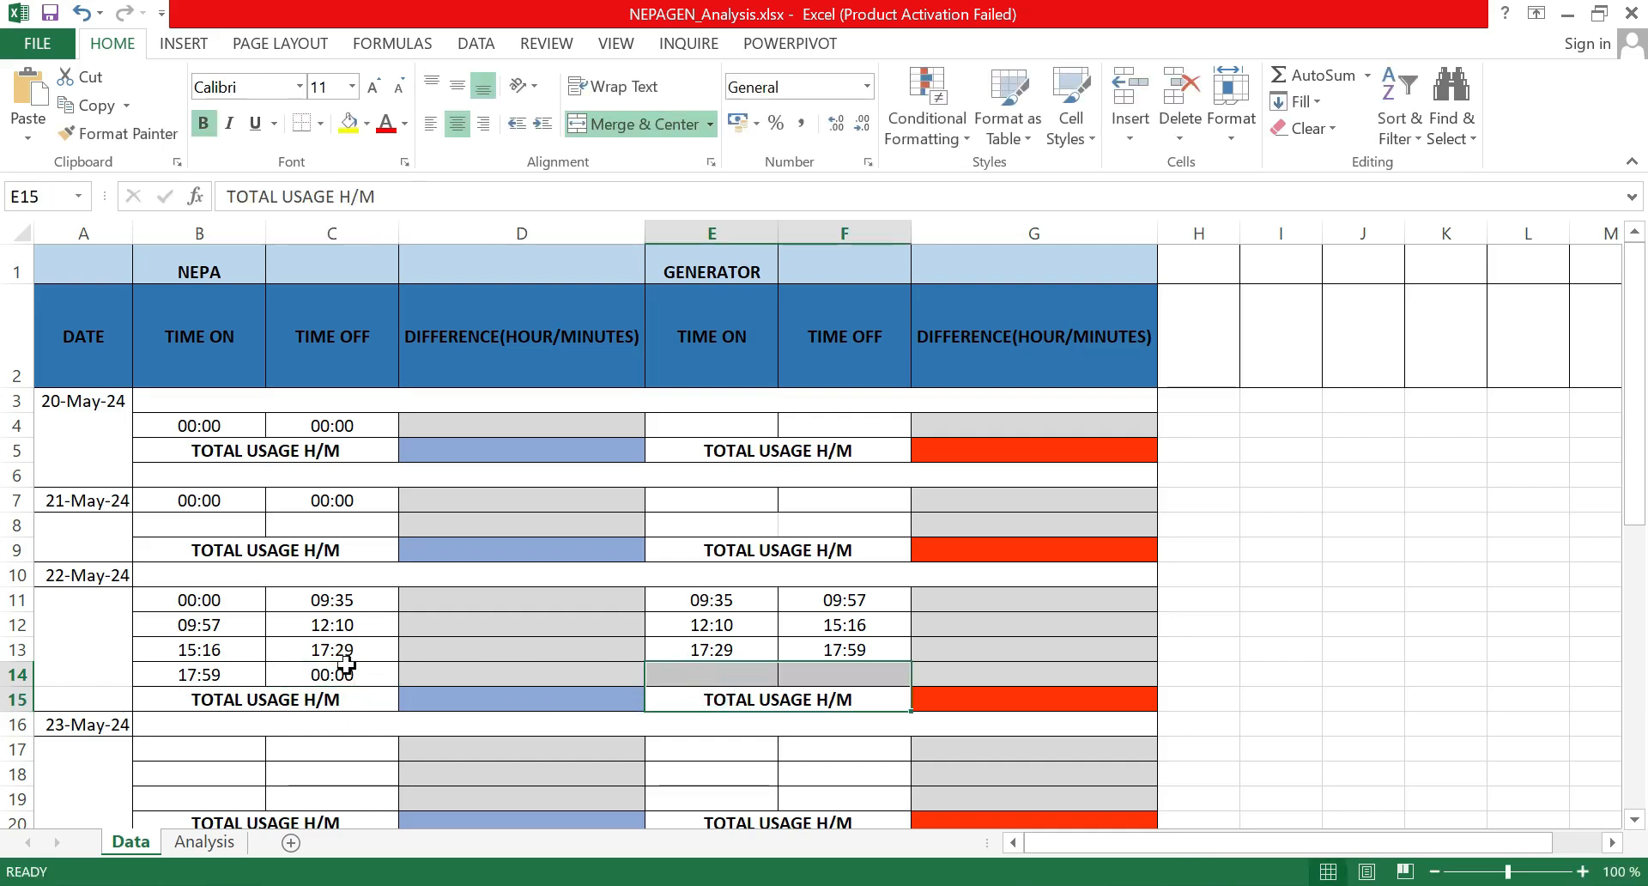
Step: Enter 00:00 as the NEPA Time On and 24:00 as the Time Off for 23-May-24 in row 17
{"action": "scroll", "coordinate": [225, 640], "scroll_direction": "down", "scroll_amount": 3}
{"action": "scroll", "coordinate": [208, 554], "scroll_direction": "up", "scroll_amount": 2}
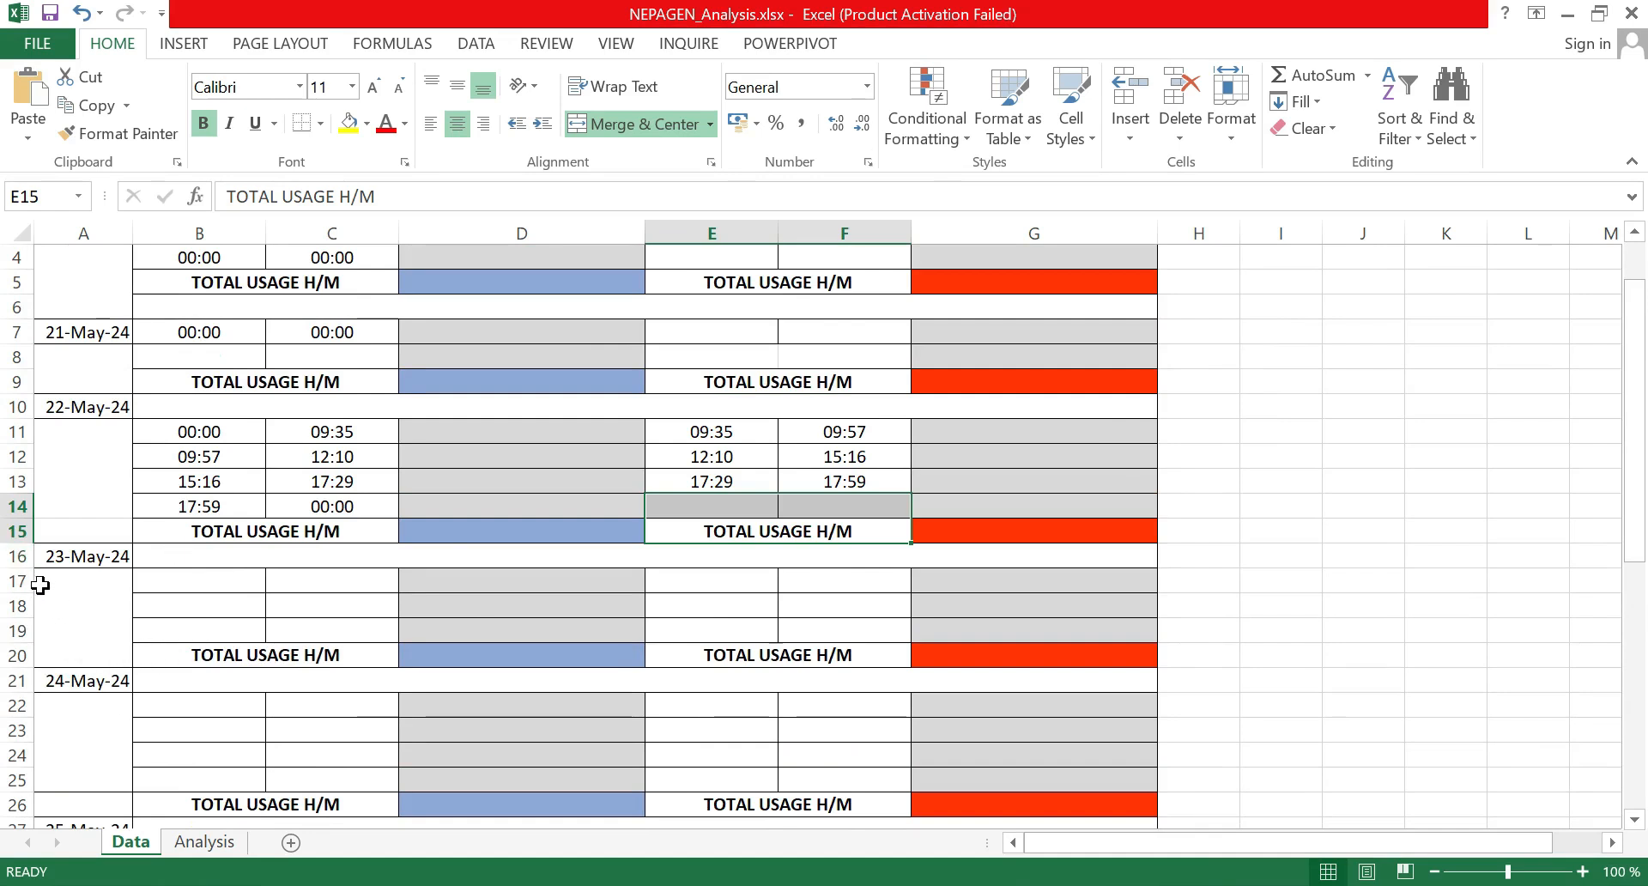
{"action": "left_click", "coordinate": [167, 580]}
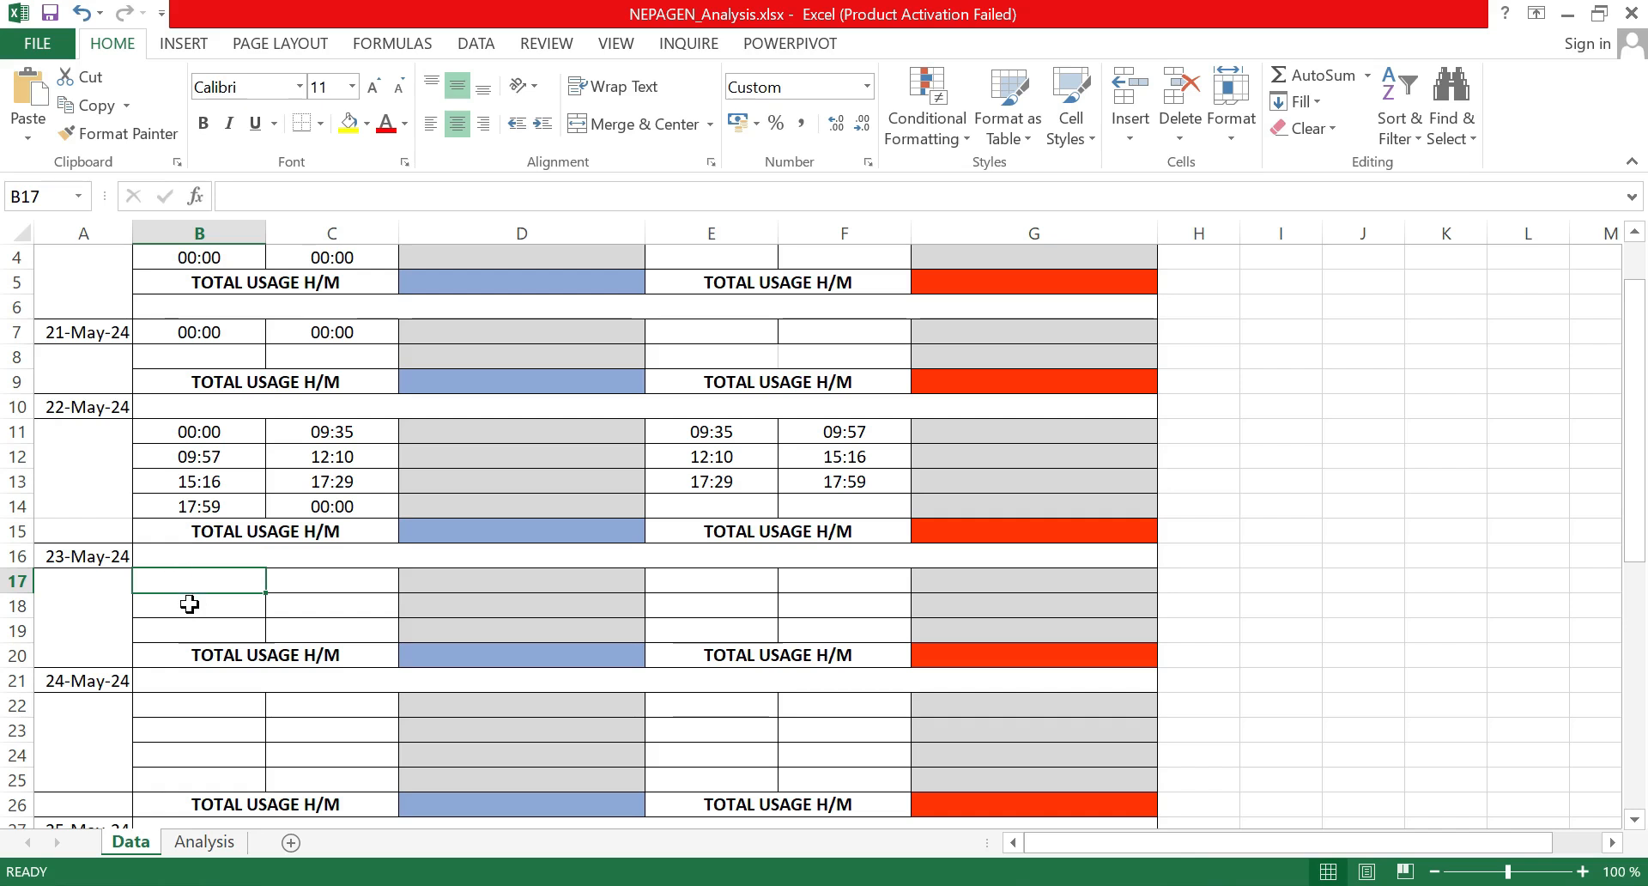
{"action": "type", "text": "00"}
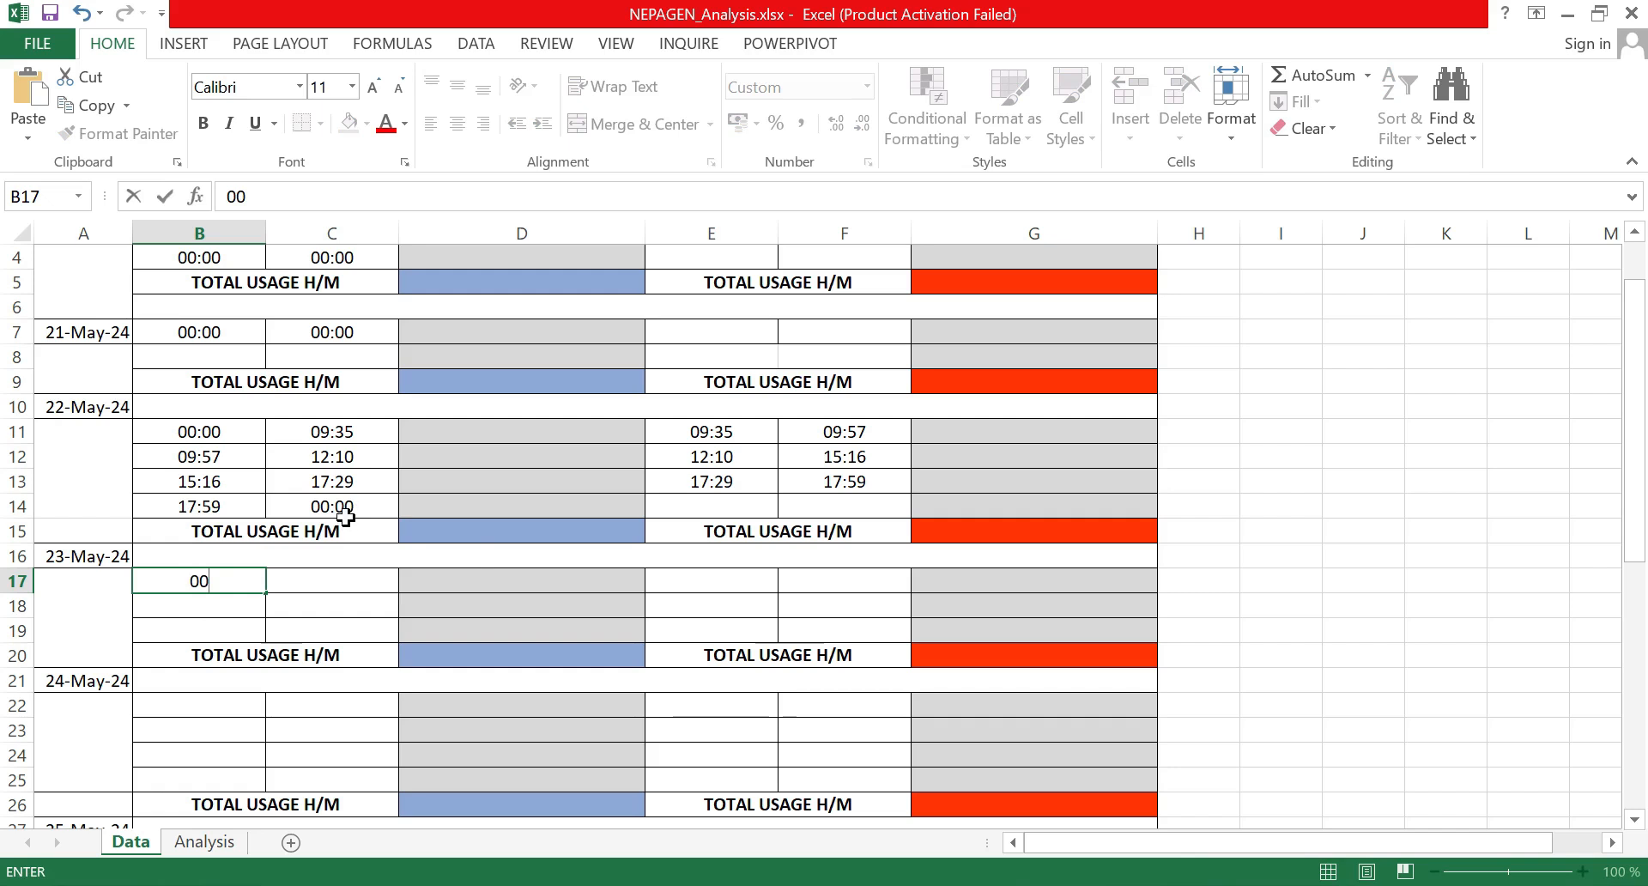
{"action": "type", "text": ":"}
{"action": "type", "text": "00"}
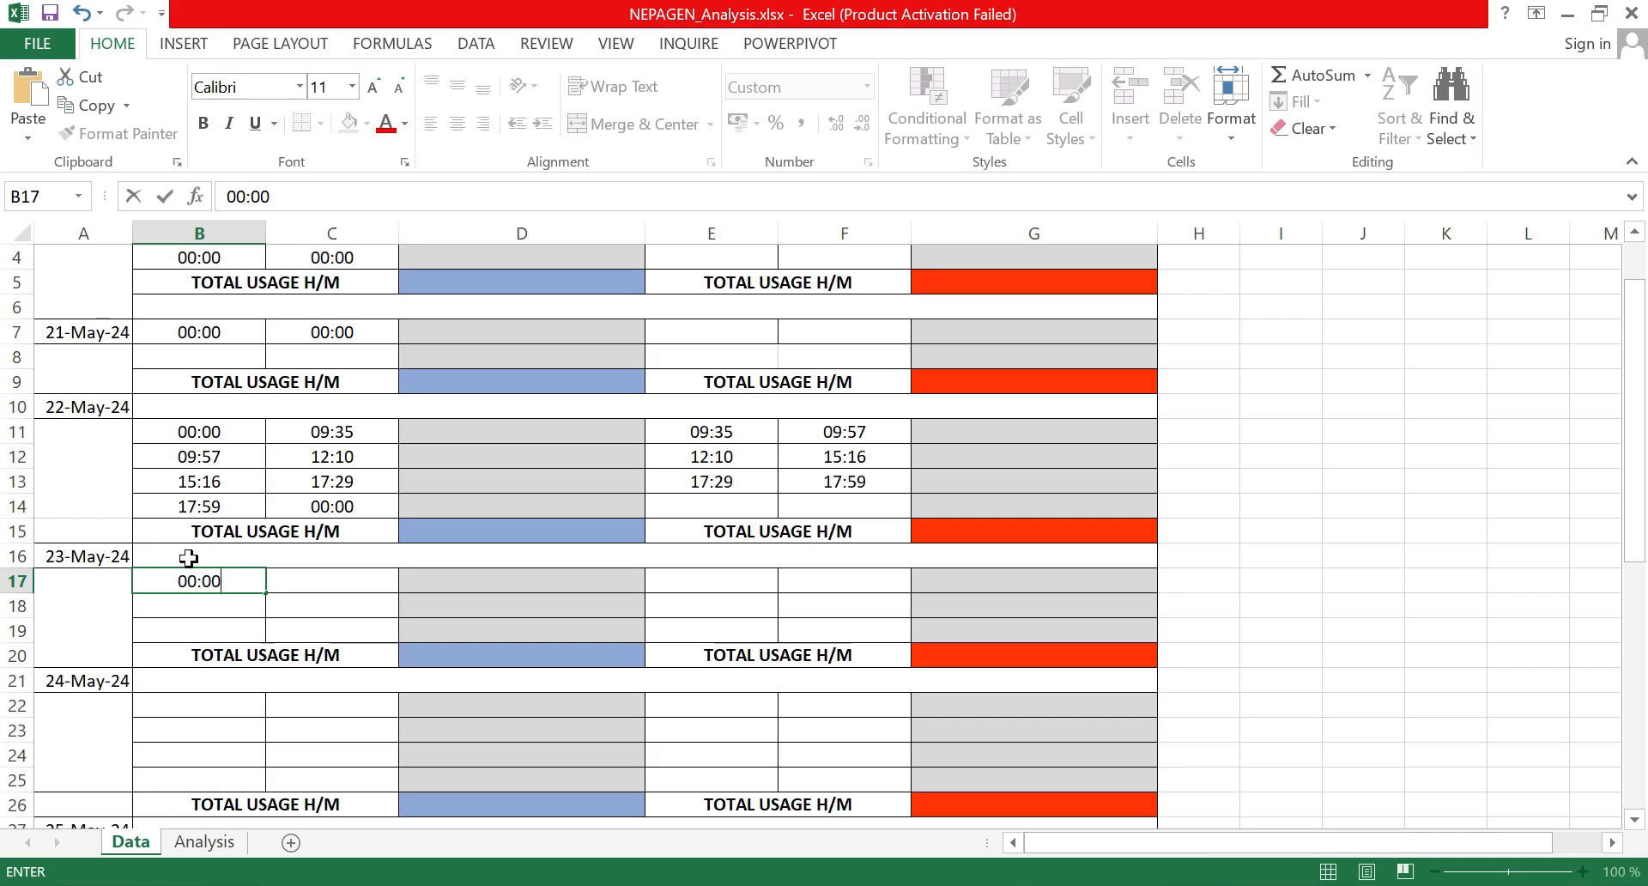
{"action": "left_click", "coordinate": [323, 590]}
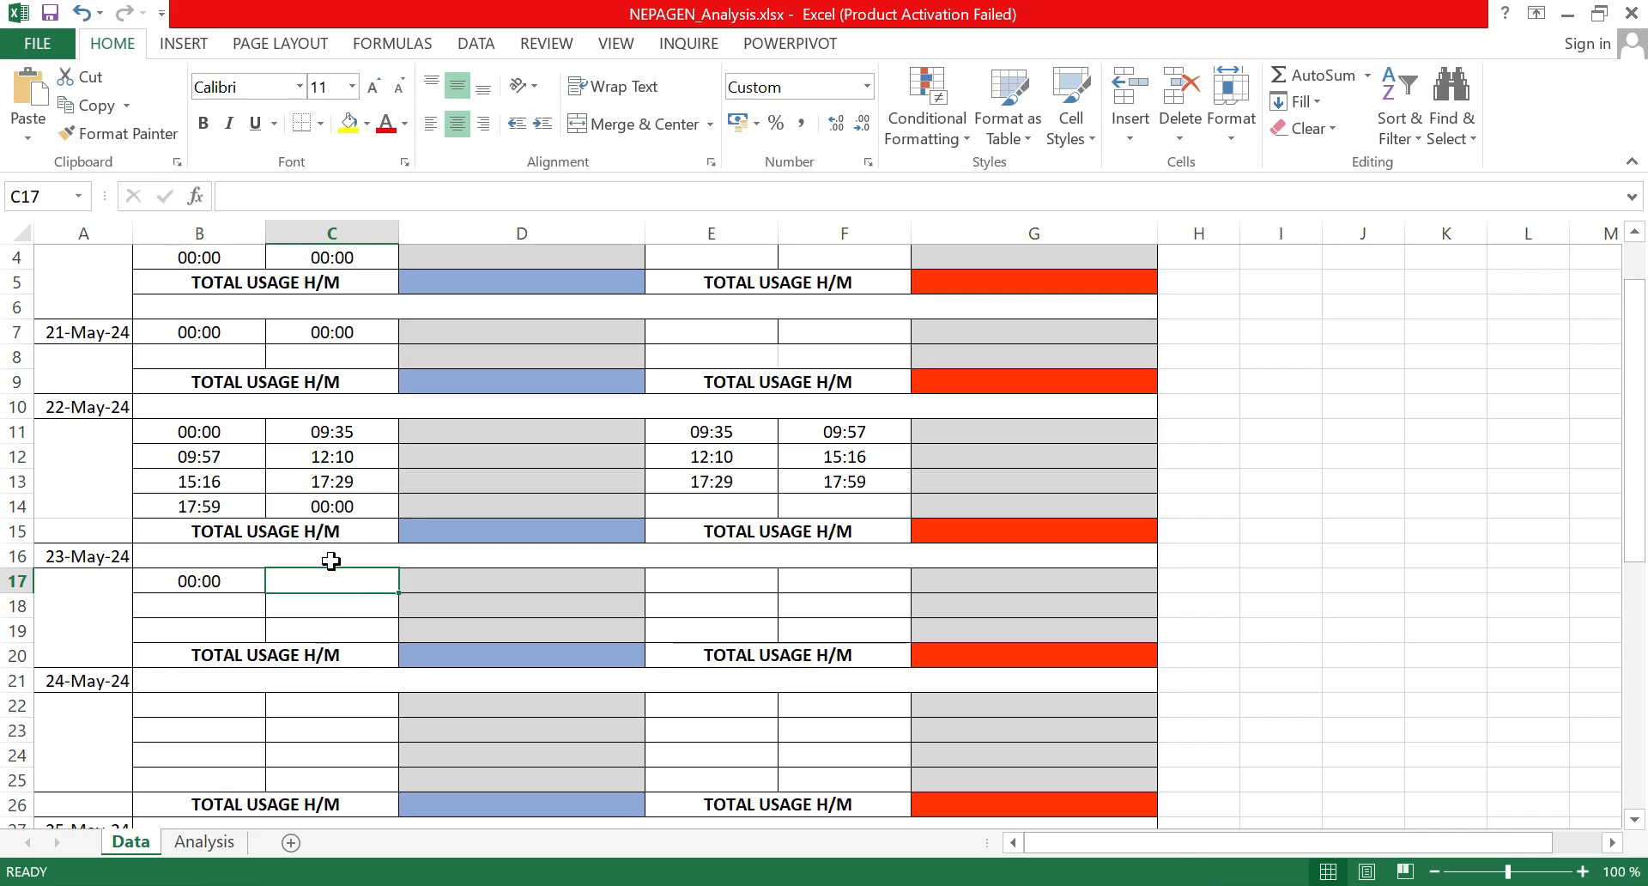
{"action": "type", "text": "24:00"}
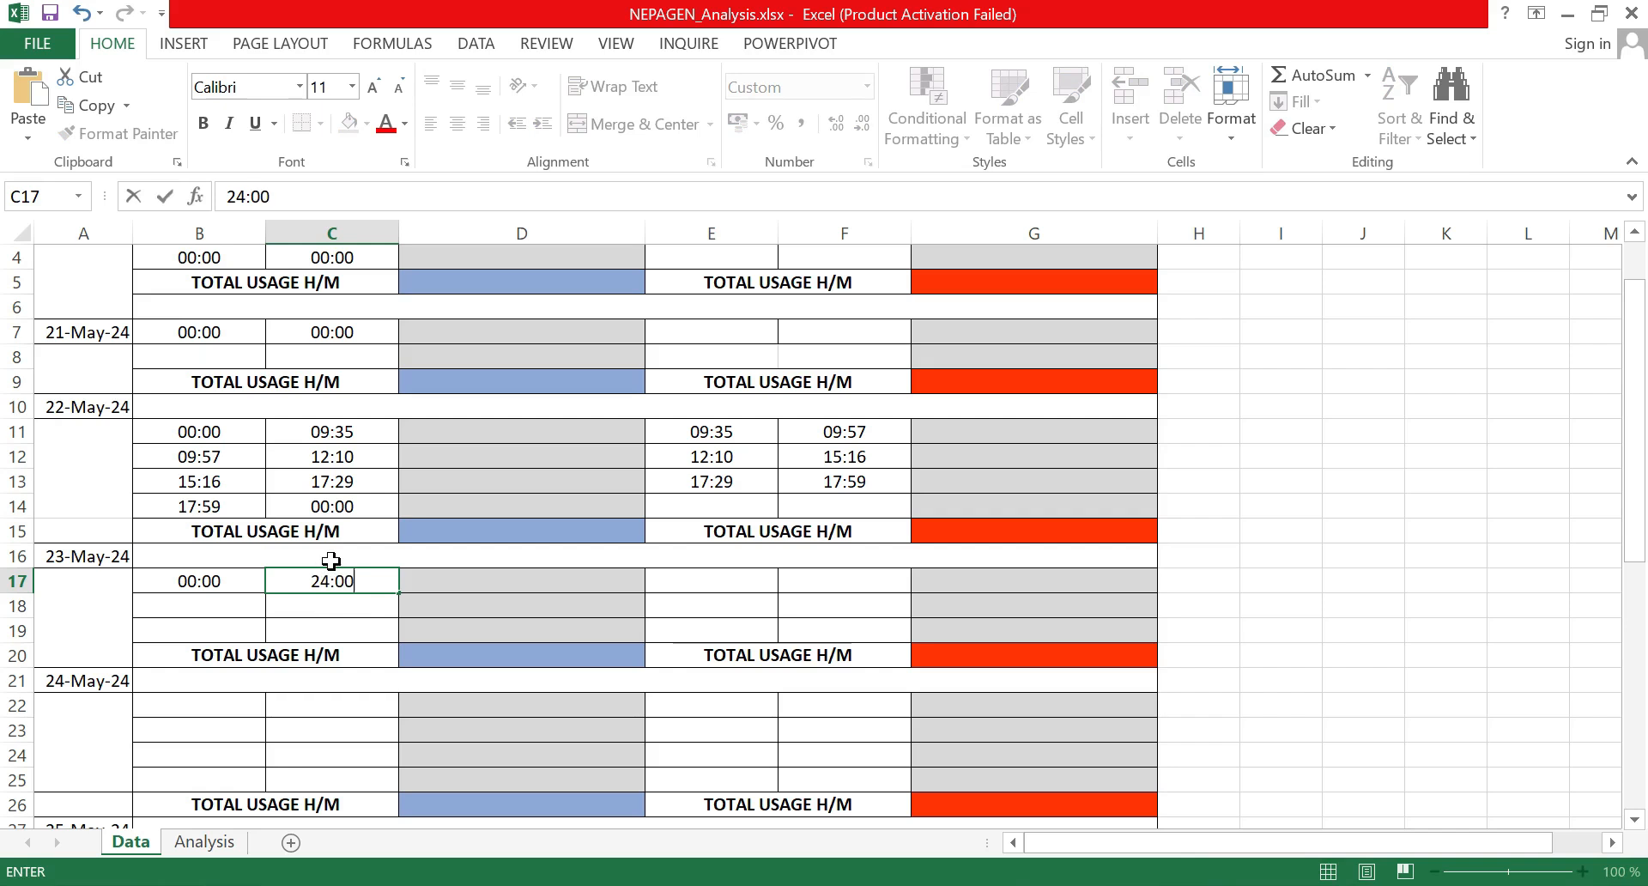
{"action": "left_click", "coordinate": [706, 581]}
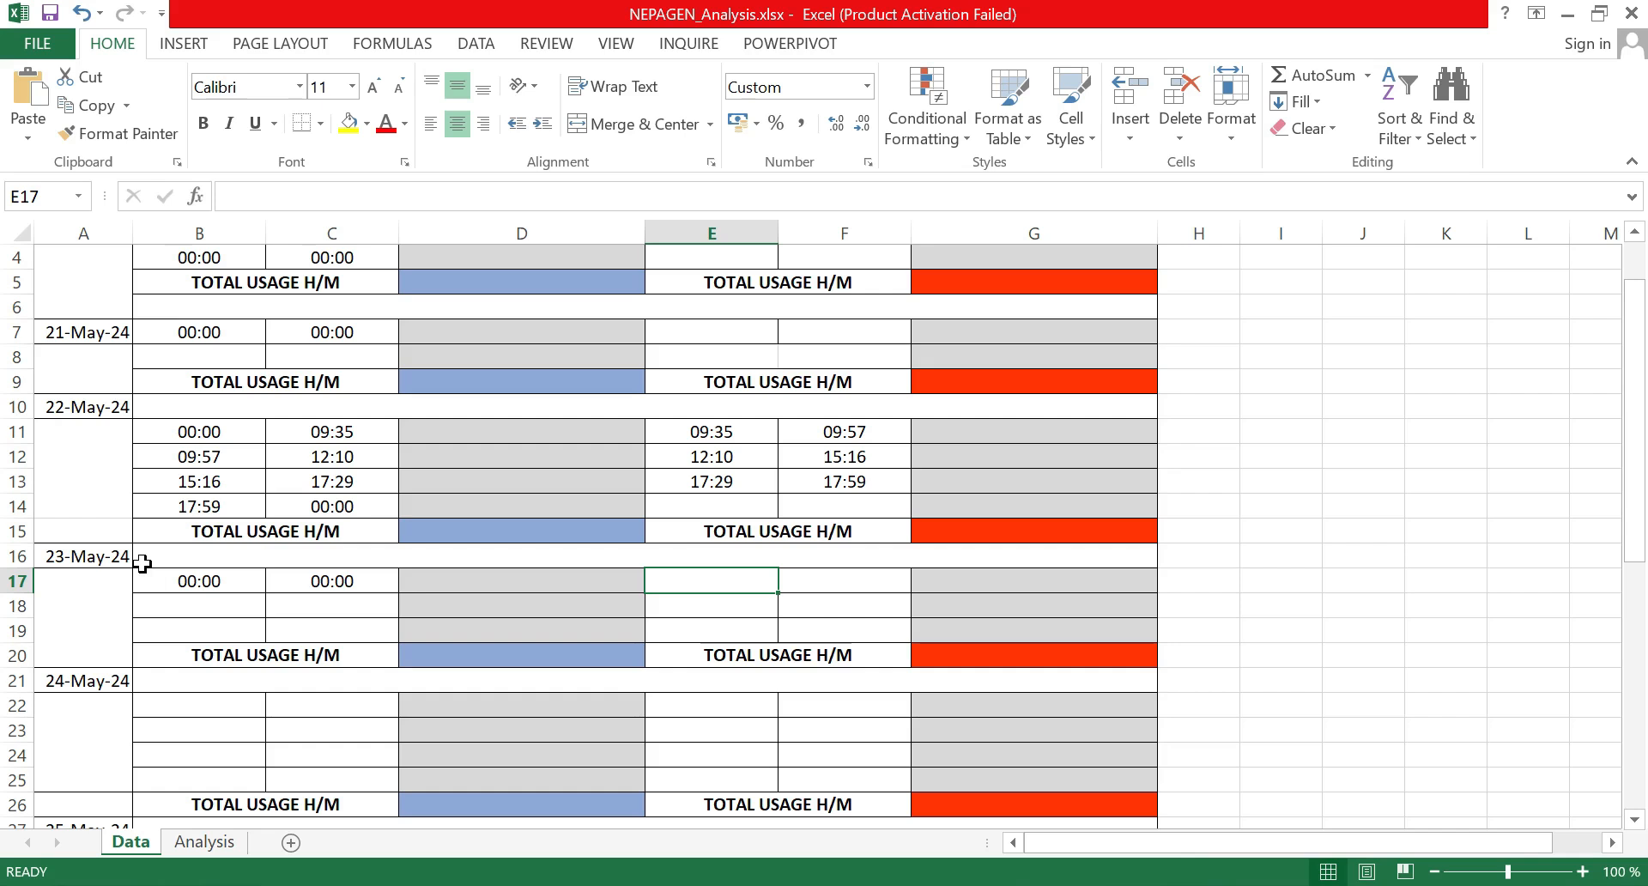
Step: Delete the two empty entry rows below row 17 in the 23-May-24 block
{"action": "left_click", "coordinate": [19, 605]}
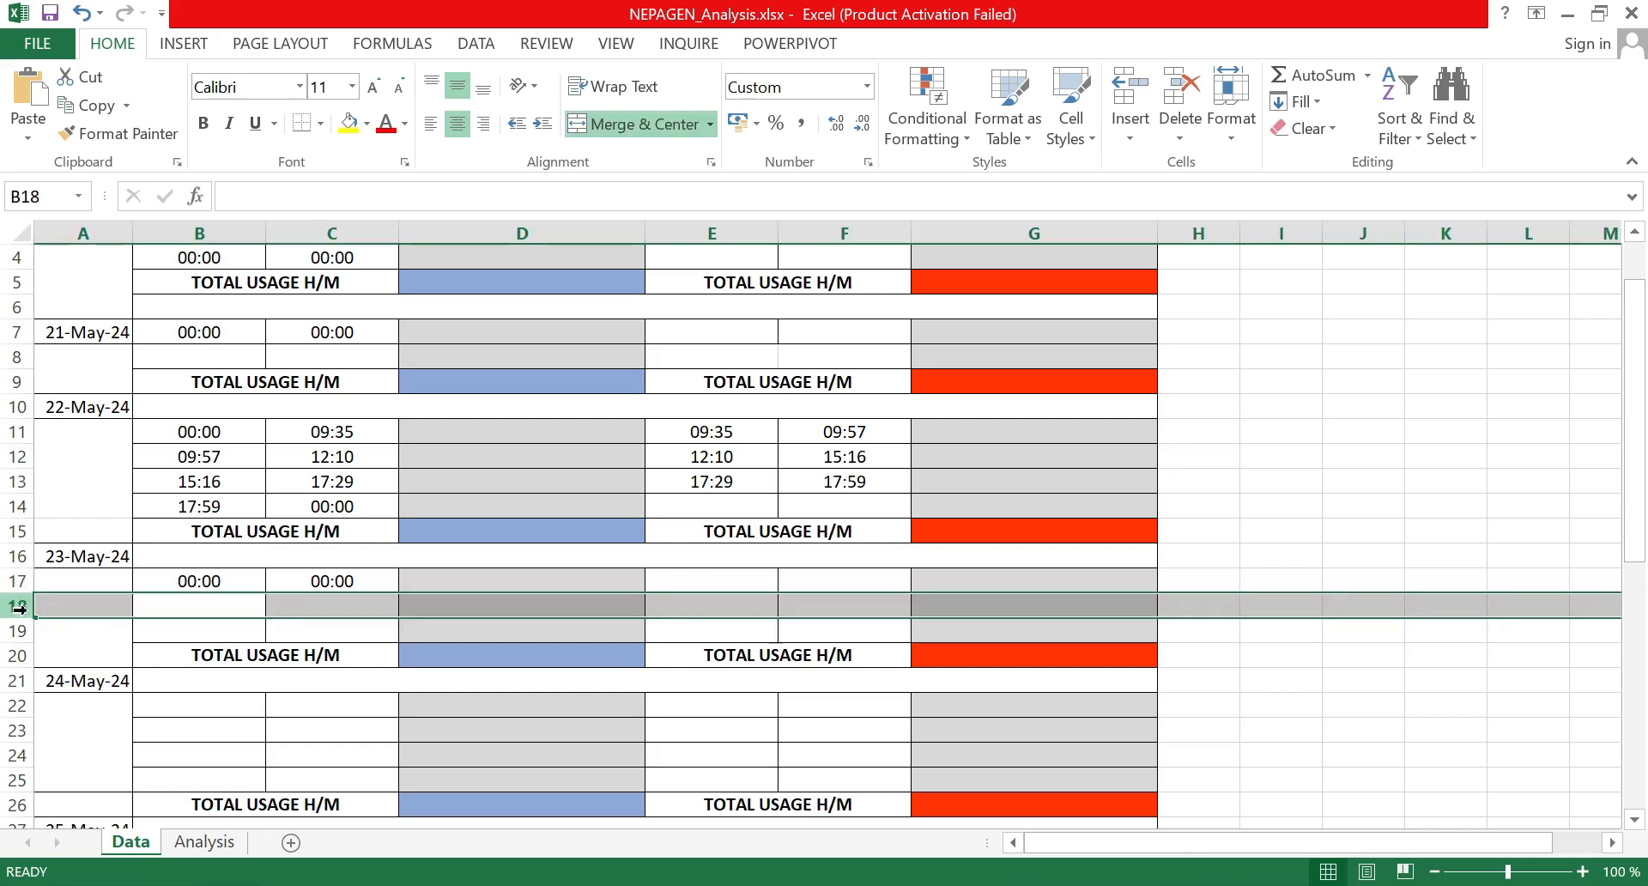
{"action": "right_click", "coordinate": [19, 607]}
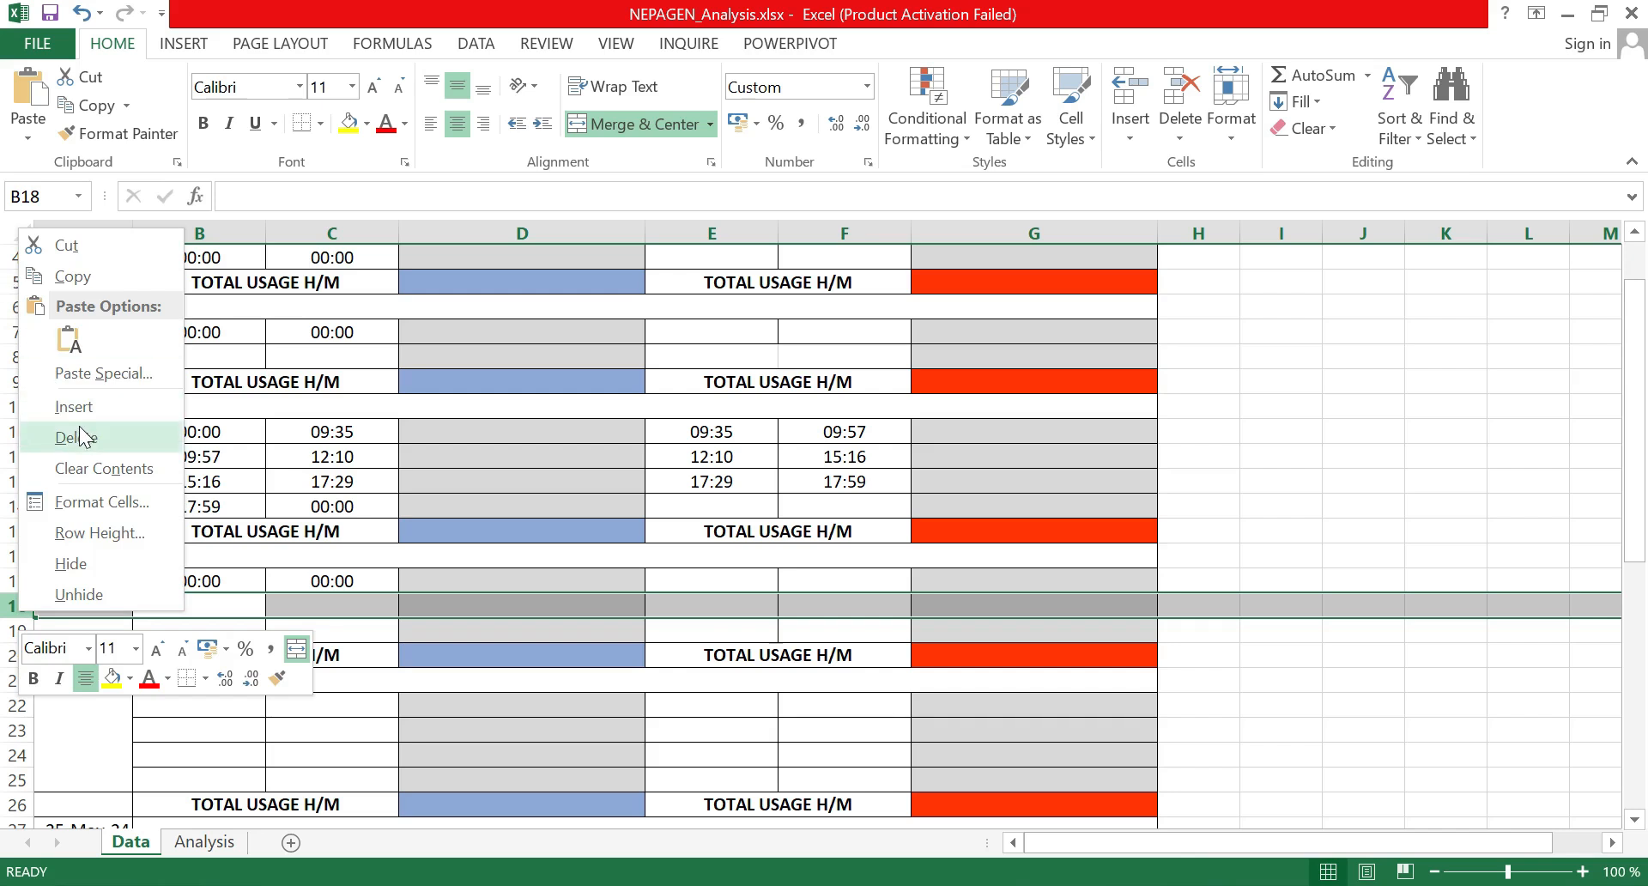
{"action": "left_click", "coordinate": [105, 436]}
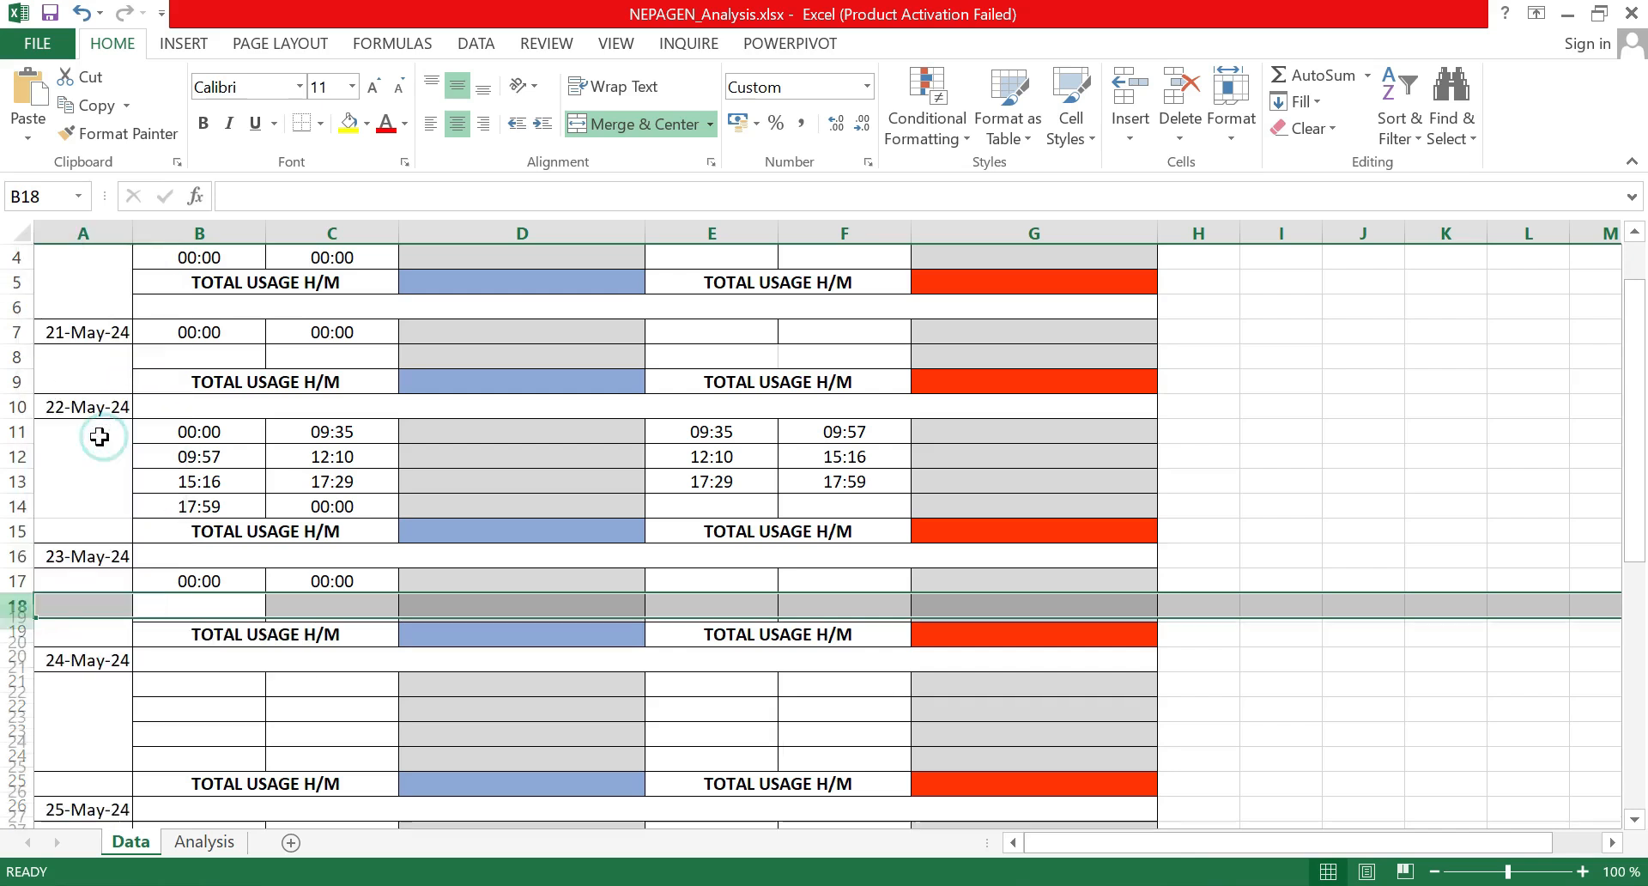
{"action": "right_click", "coordinate": [18, 608]}
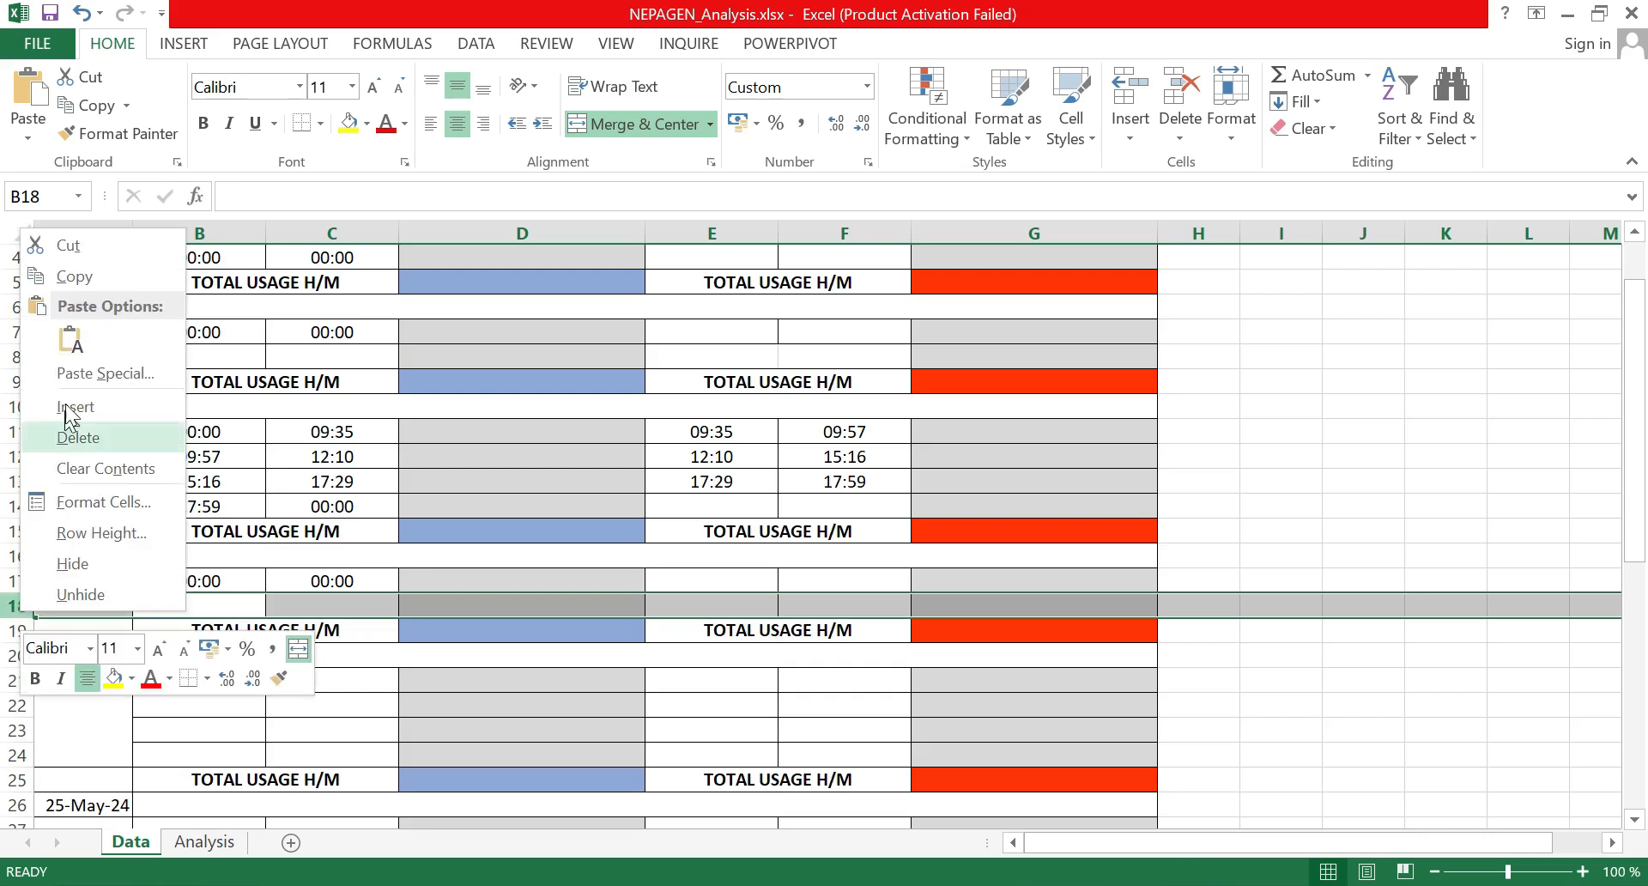
{"action": "left_click", "coordinate": [71, 433]}
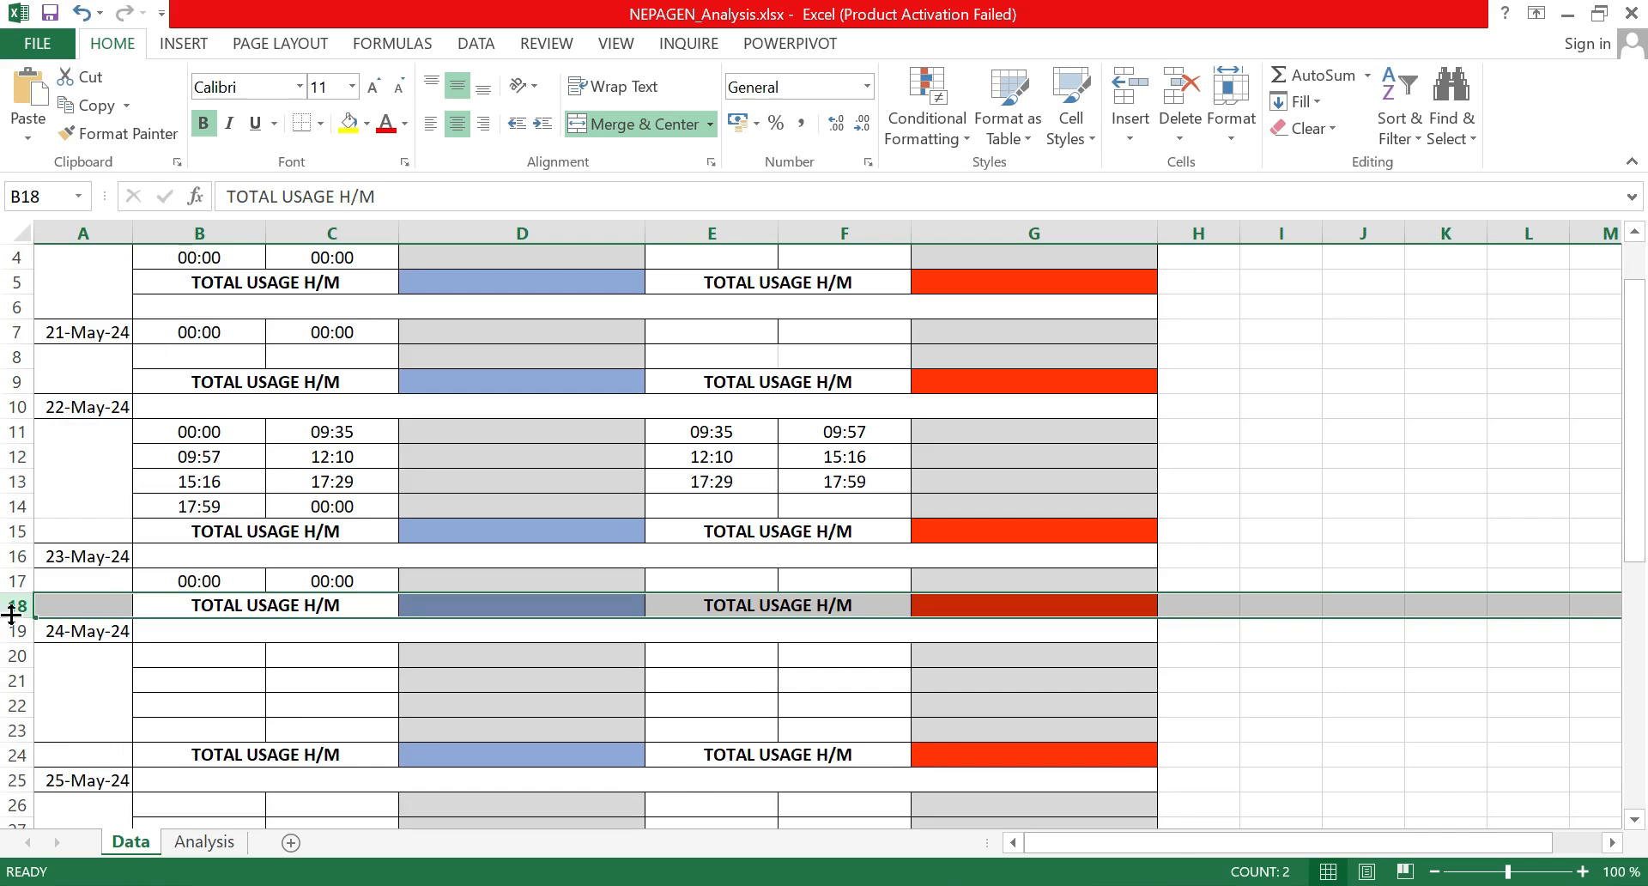
Step: Enter 00:00 as the NEPA Time On and 11:00 as the Time Off for 24-May-24 in row 20
{"action": "left_click", "coordinate": [222, 655]}
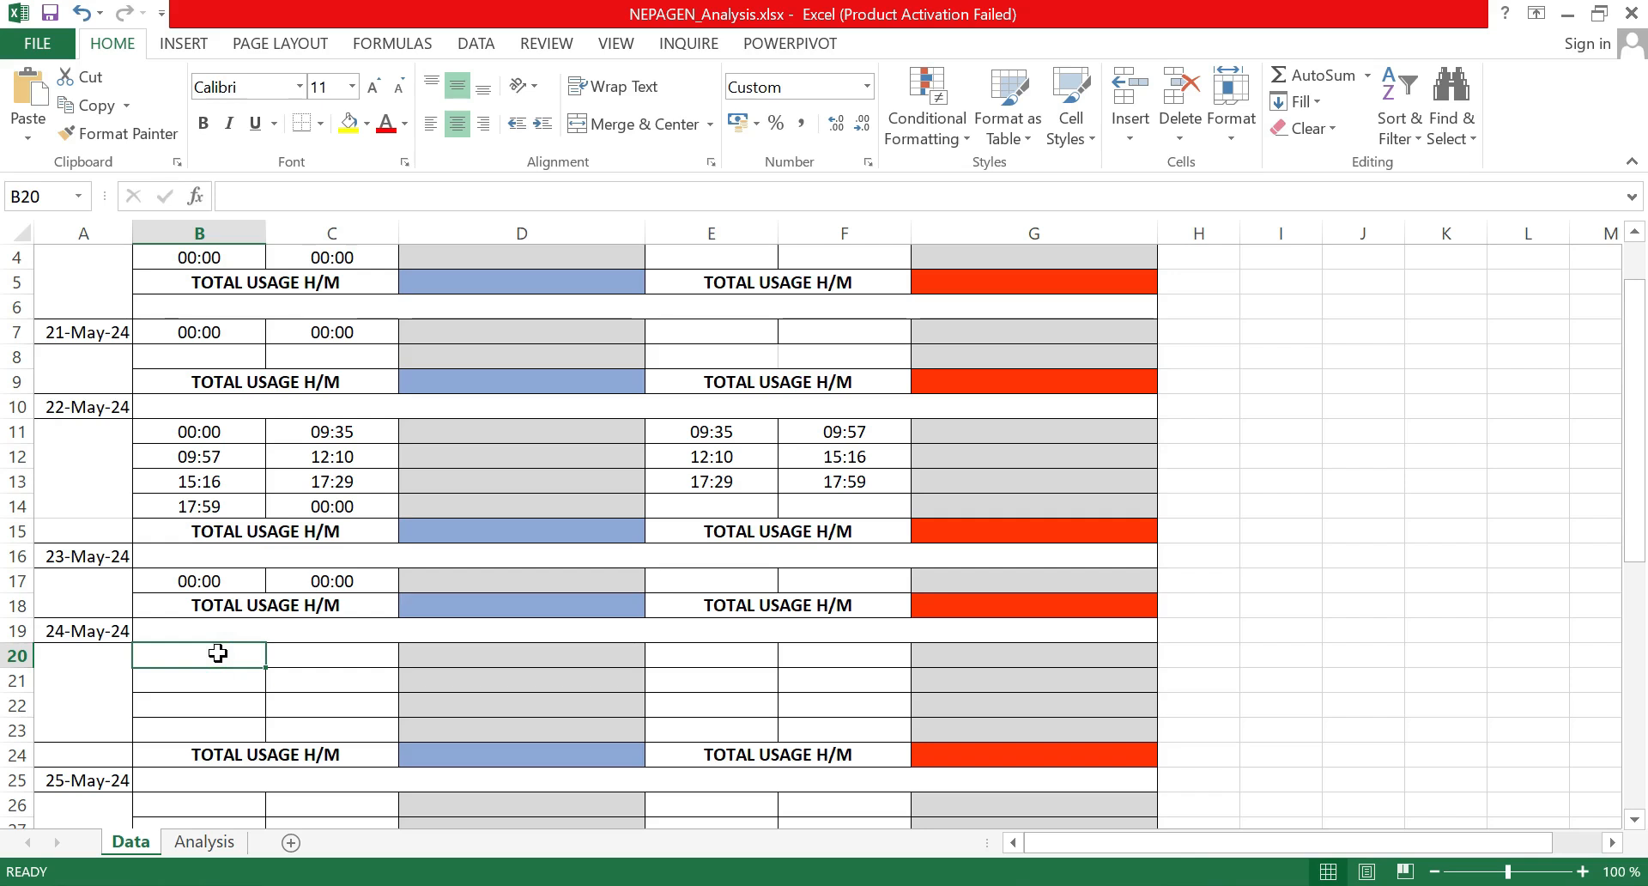
{"action": "type", "text": "00:"}
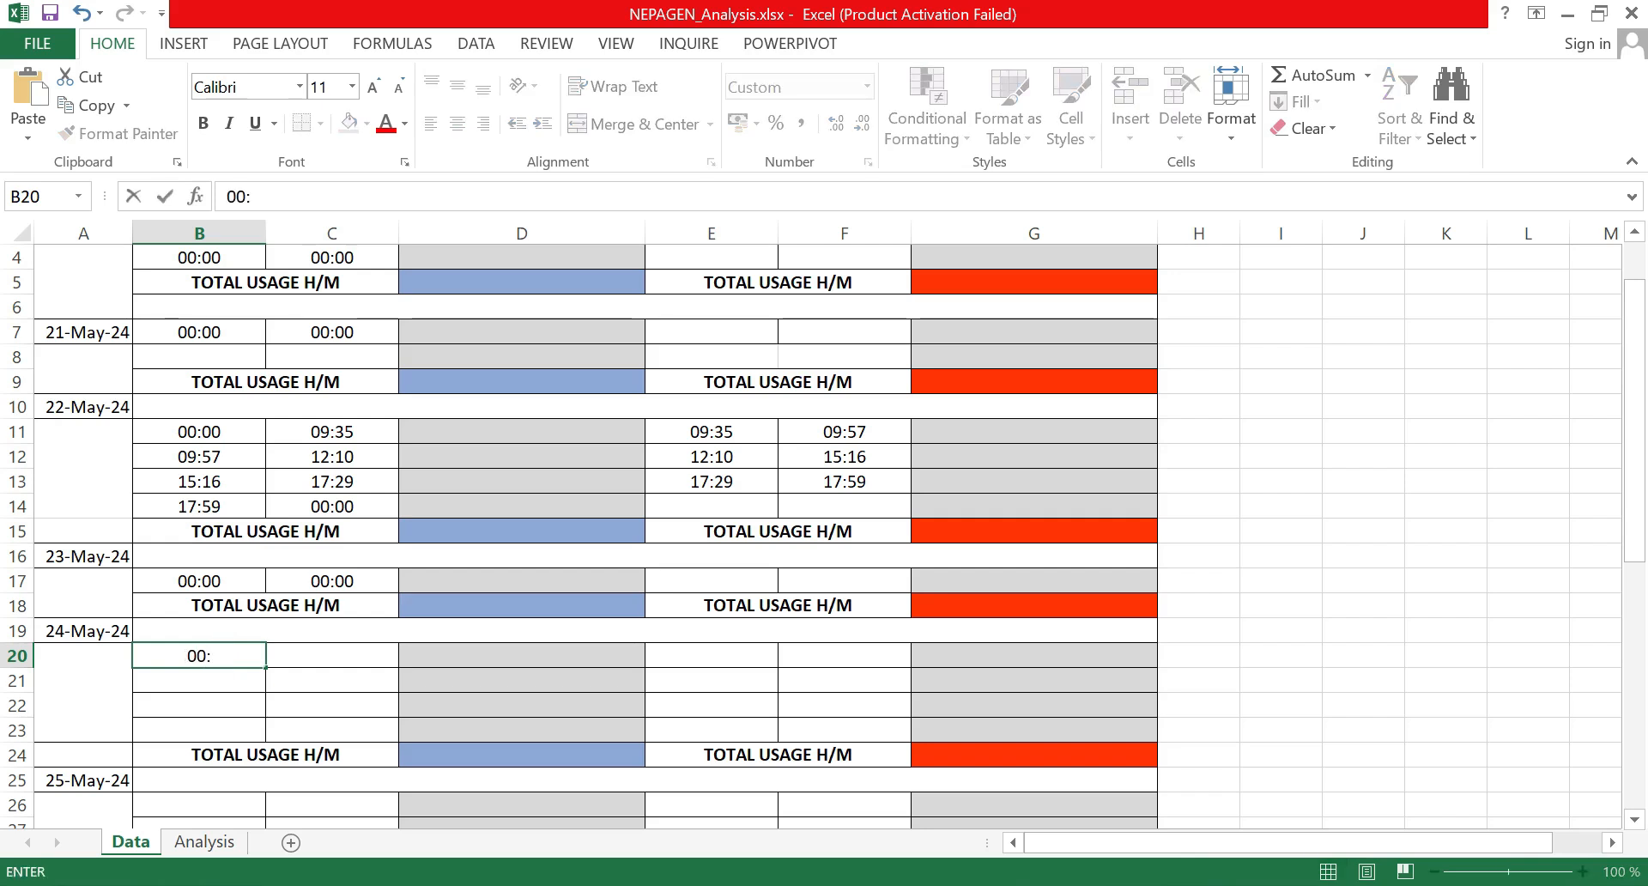
{"action": "type", "text": "00"}
{"action": "left_click", "coordinate": [348, 657]}
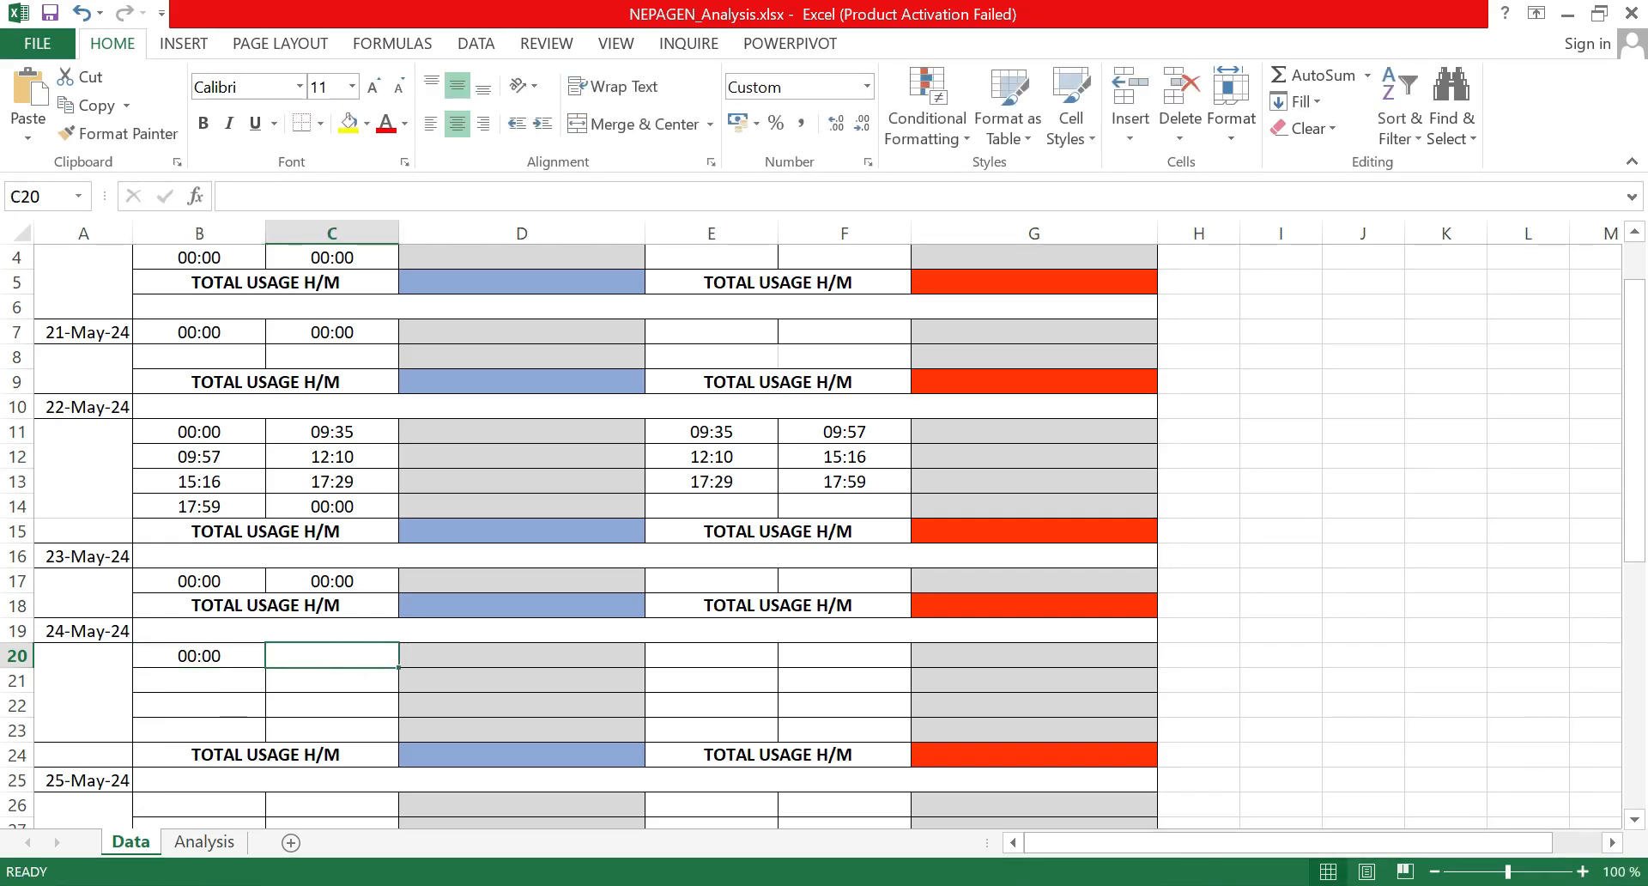
{"action": "type", "text": "11:00"}
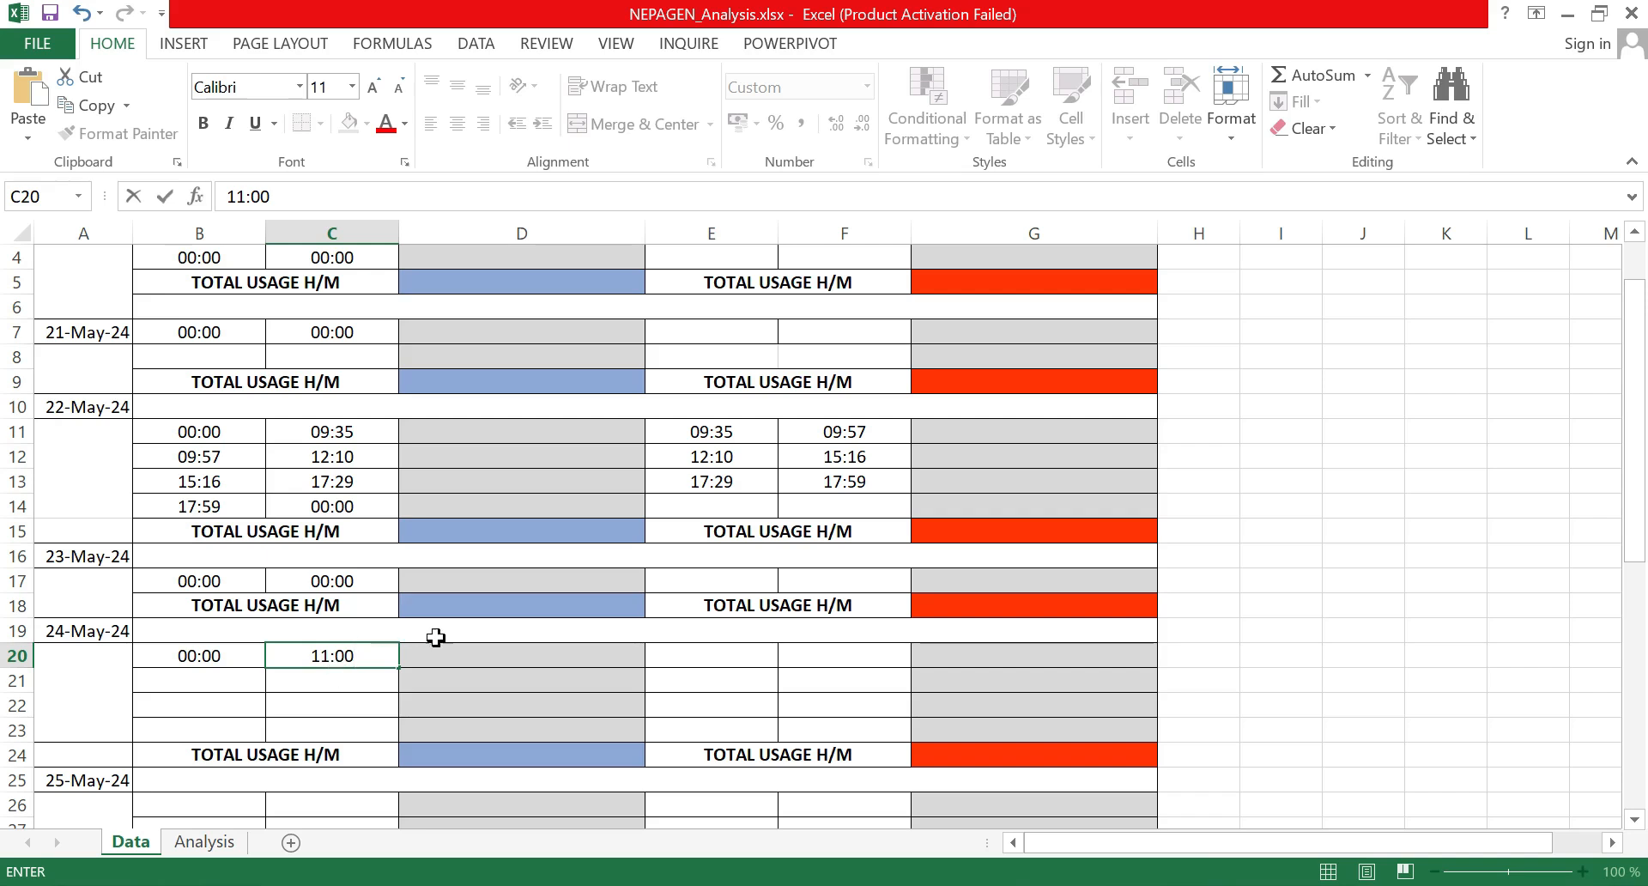
Step: Enter 11:00 as the generator Time On and 11:06 as the generator Time Off in row 20
{"action": "left_click", "coordinate": [736, 660]}
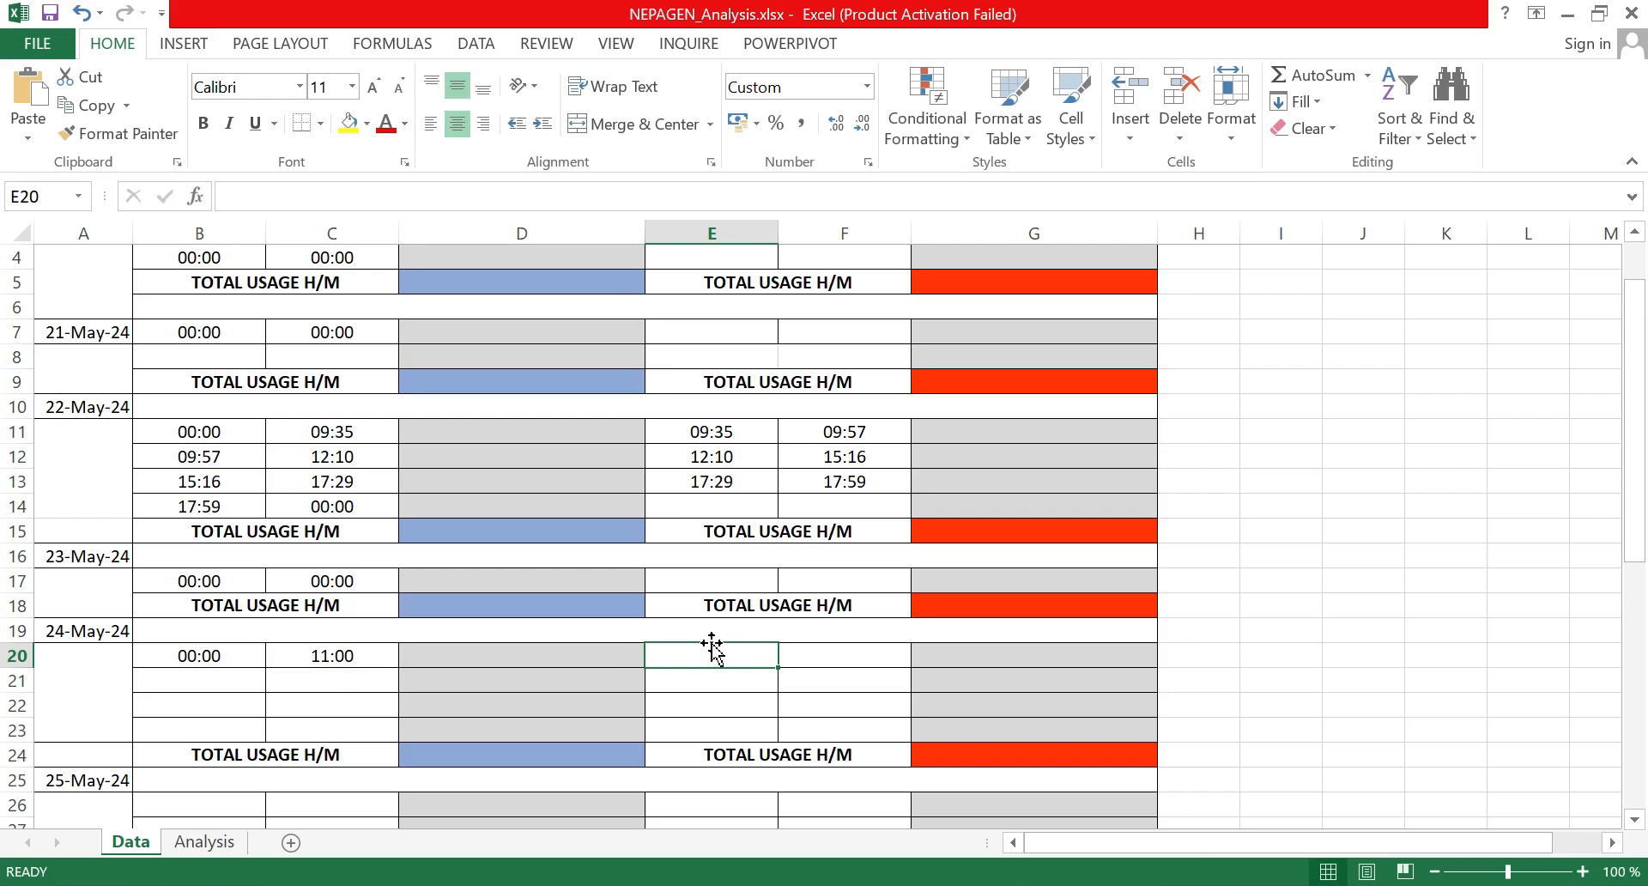
{"action": "type", "text": "11"}
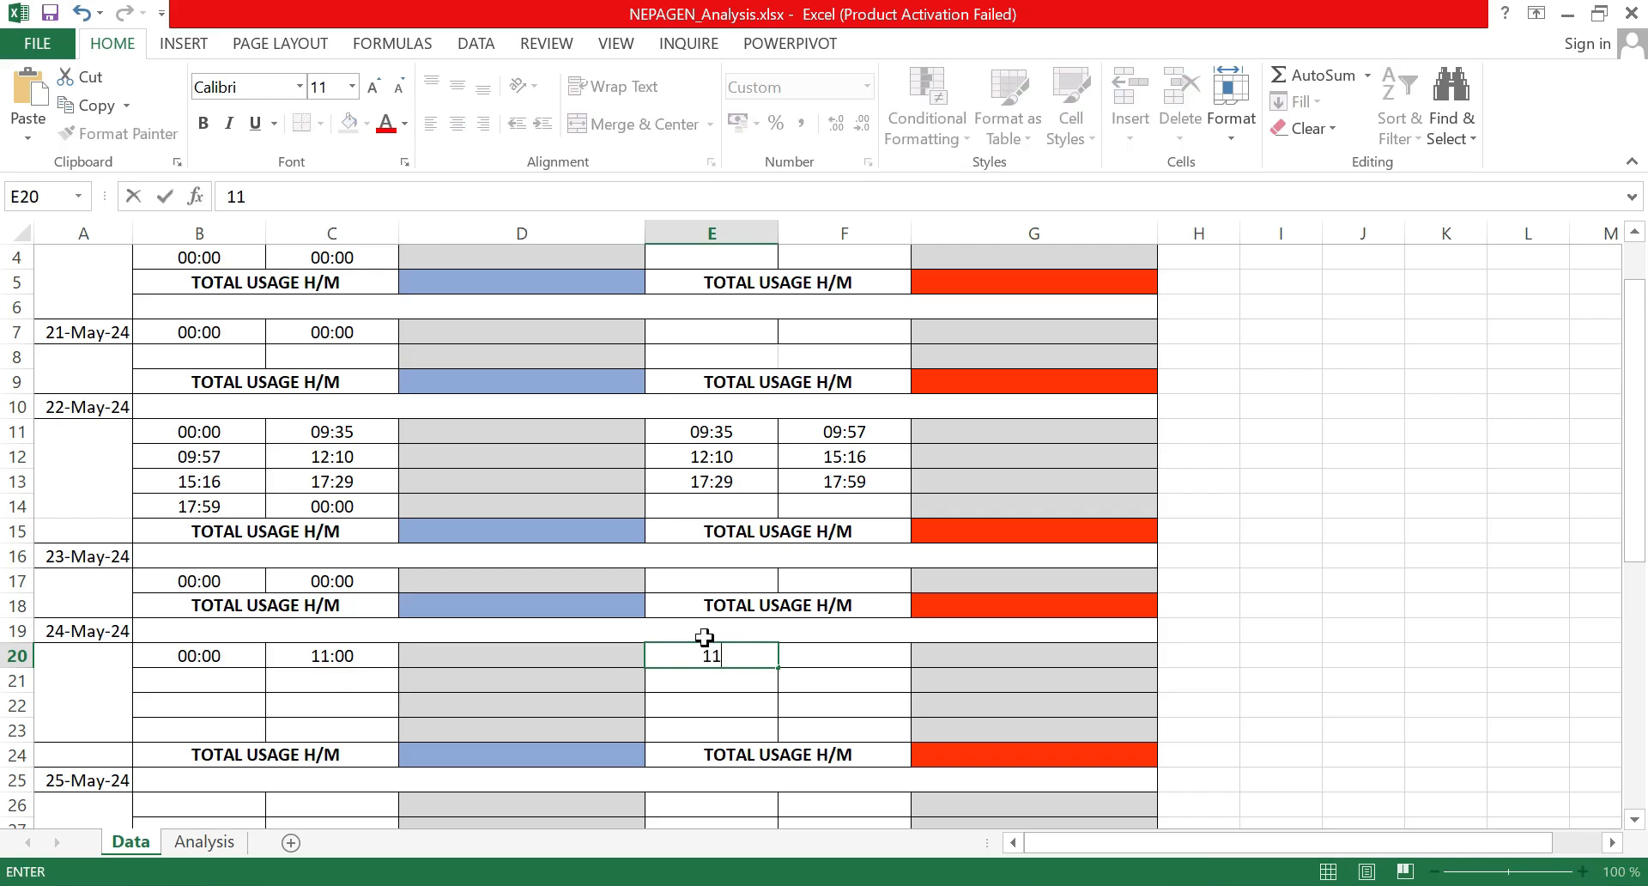
{"action": "type", "text": ":00"}
{"action": "left_click", "coordinate": [790, 653]}
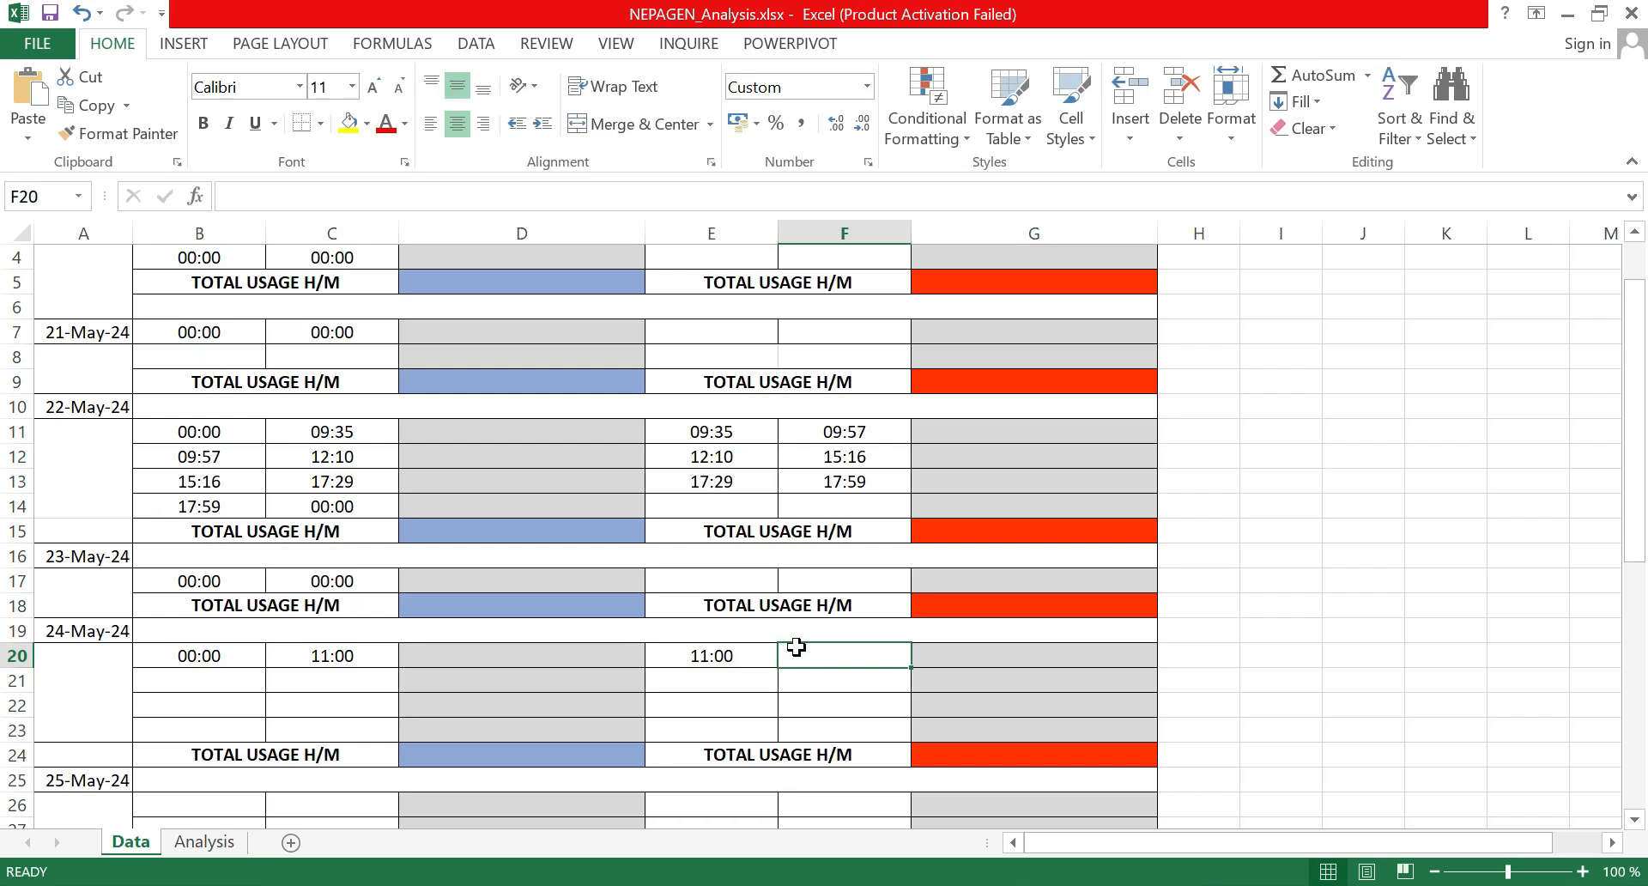
{"action": "type", "text": "11"}
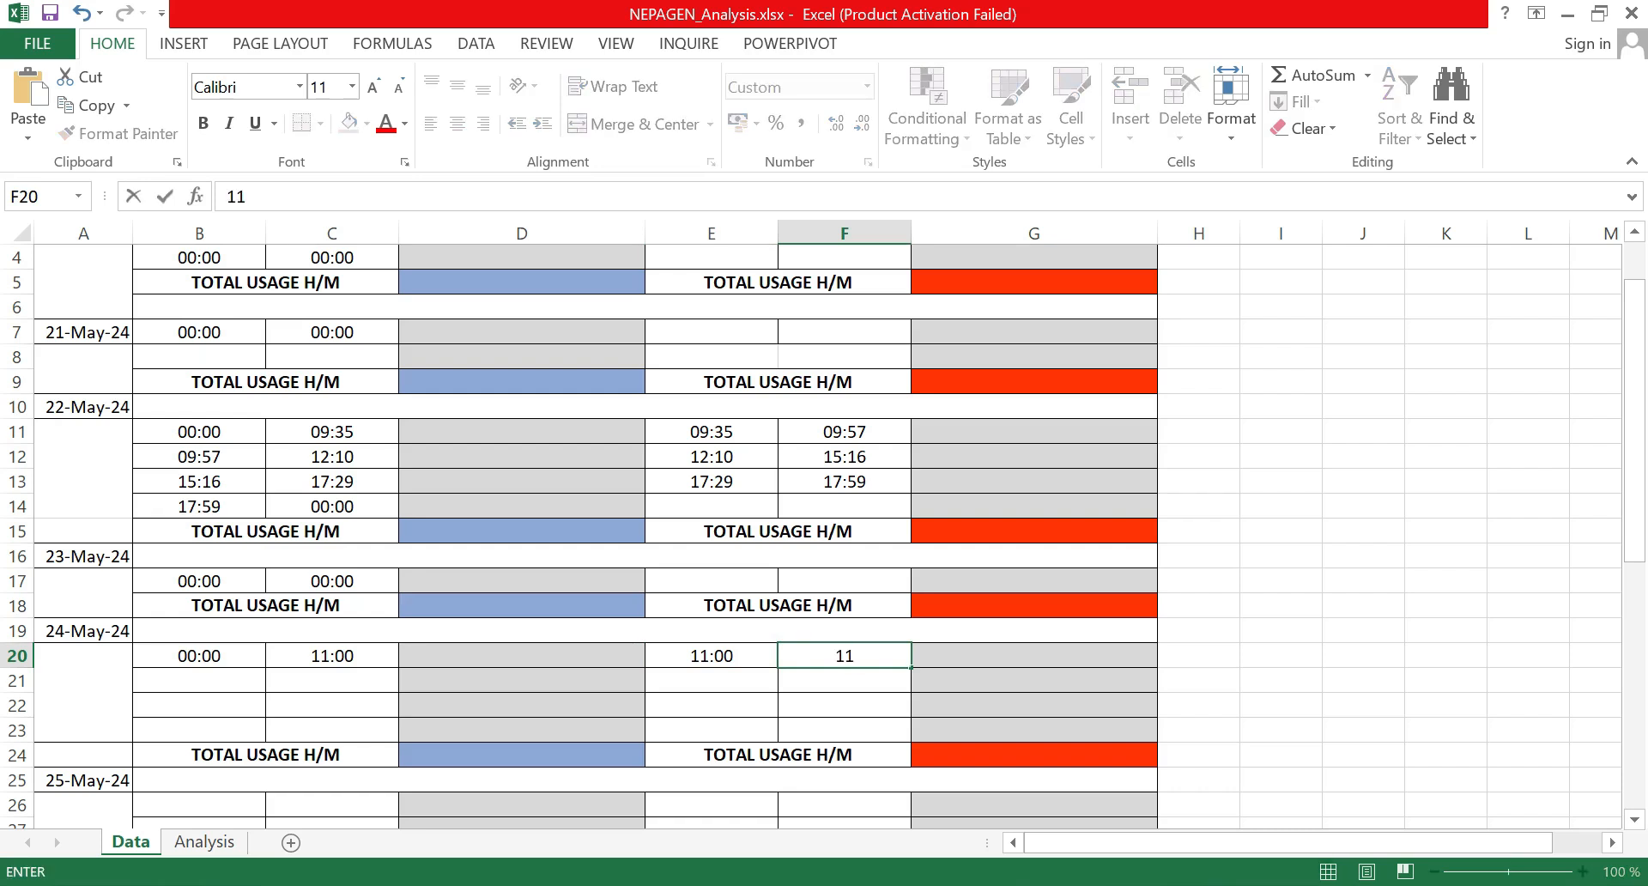
{"action": "type", "text": ":06"}
Step: Enter 11:06 as the NEPA Time On and 16:02 as the Time Off for 24-May-24 in row 21
{"action": "left_click", "coordinate": [206, 679]}
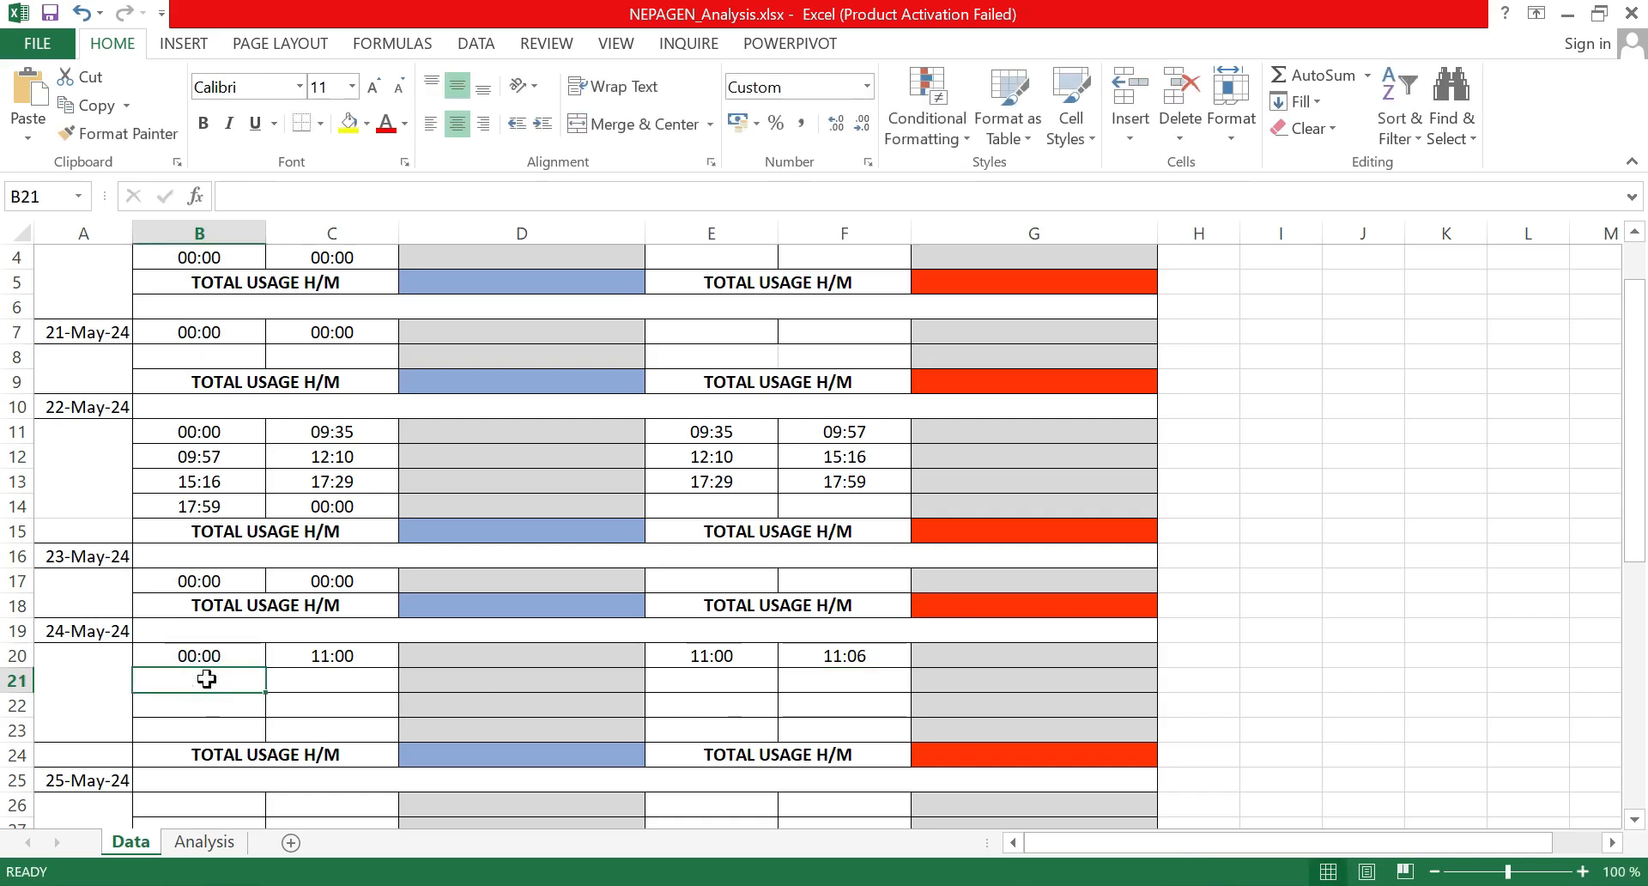
{"action": "type", "text": "11:0"}
{"action": "type", "text": "6"}
{"action": "left_click", "coordinate": [348, 675]}
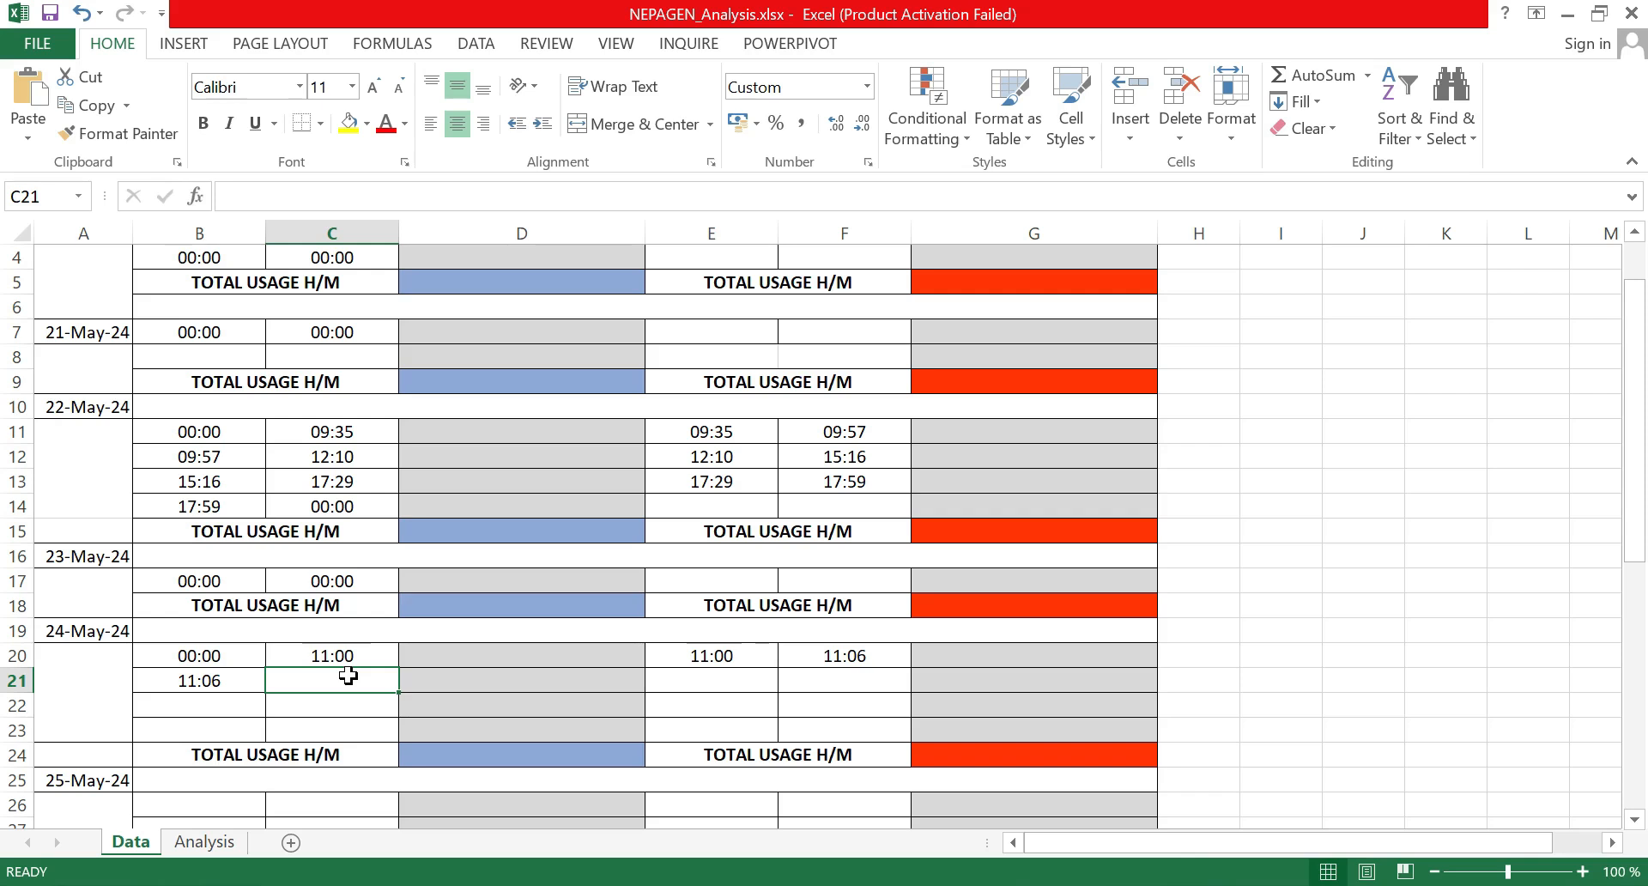
{"action": "type", "text": "16"}
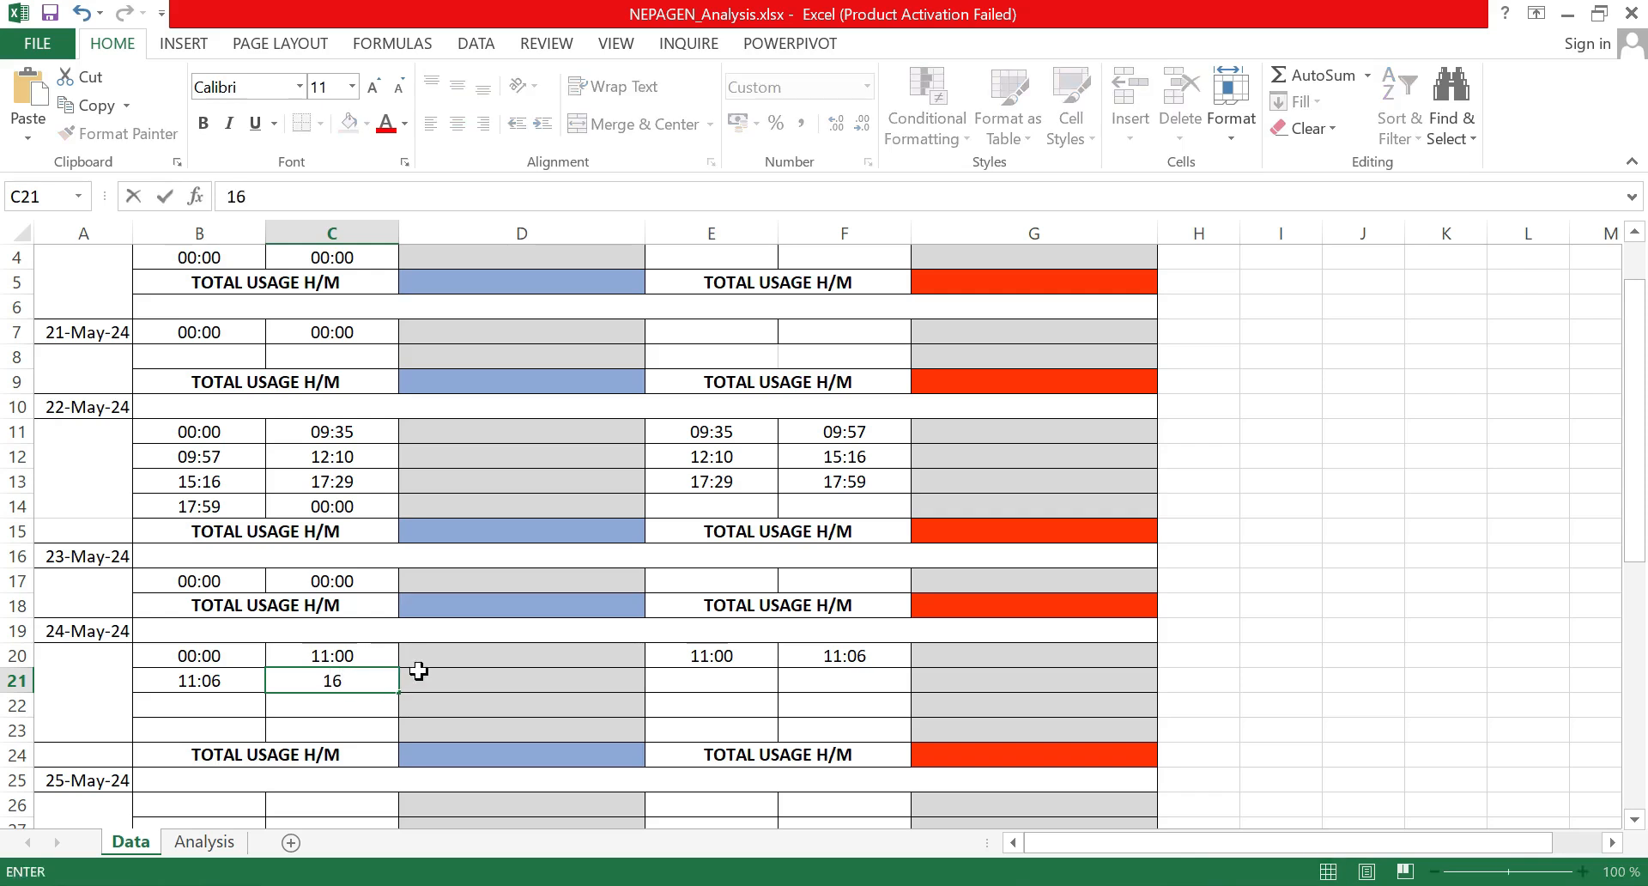
{"action": "type", "text": ":02"}
Step: Enter 16:02 as the generator Time On and 18:24 as the generator Time Off in row 21
{"action": "left_click", "coordinate": [721, 687]}
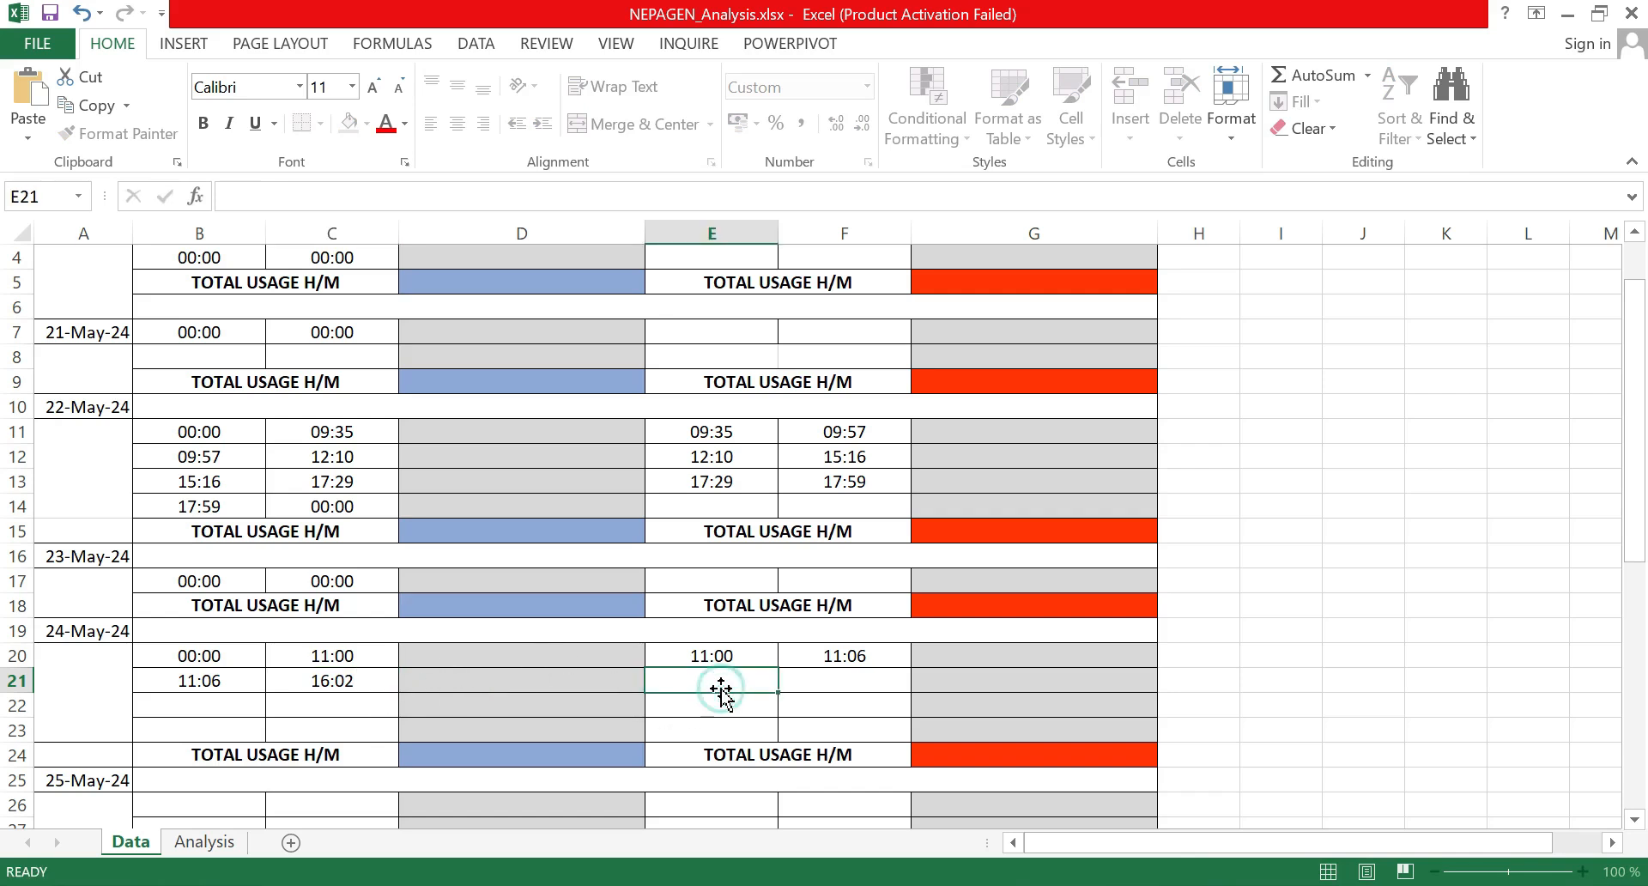
{"action": "type", "text": "16"}
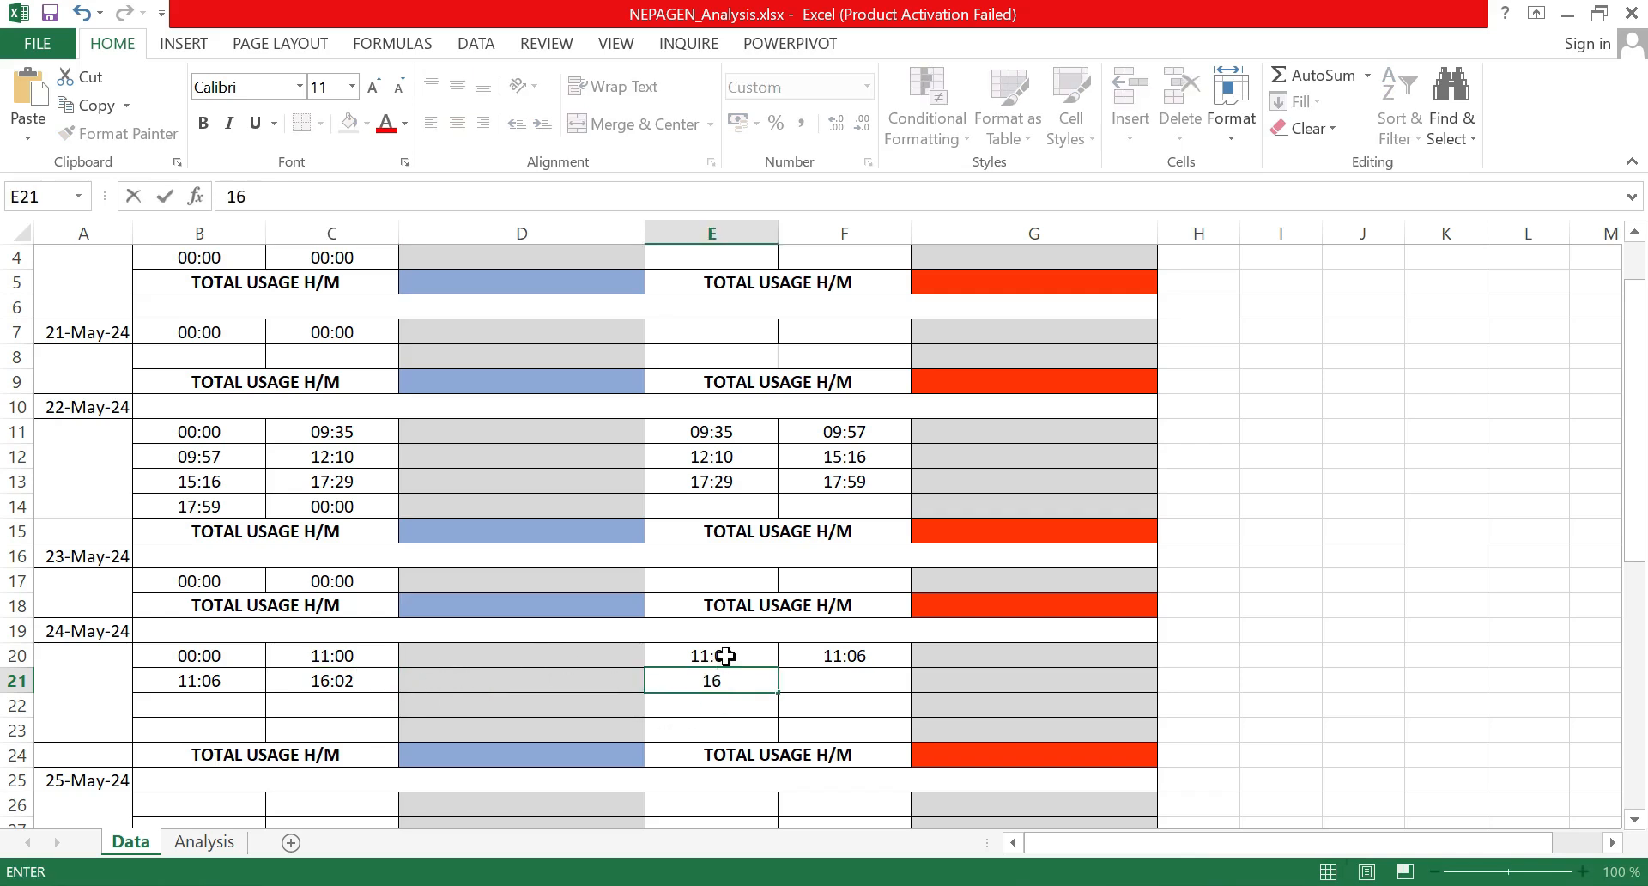
{"action": "type", "text": ":02"}
{"action": "left_click", "coordinate": [847, 687]}
{"action": "type", "text": "18:"}
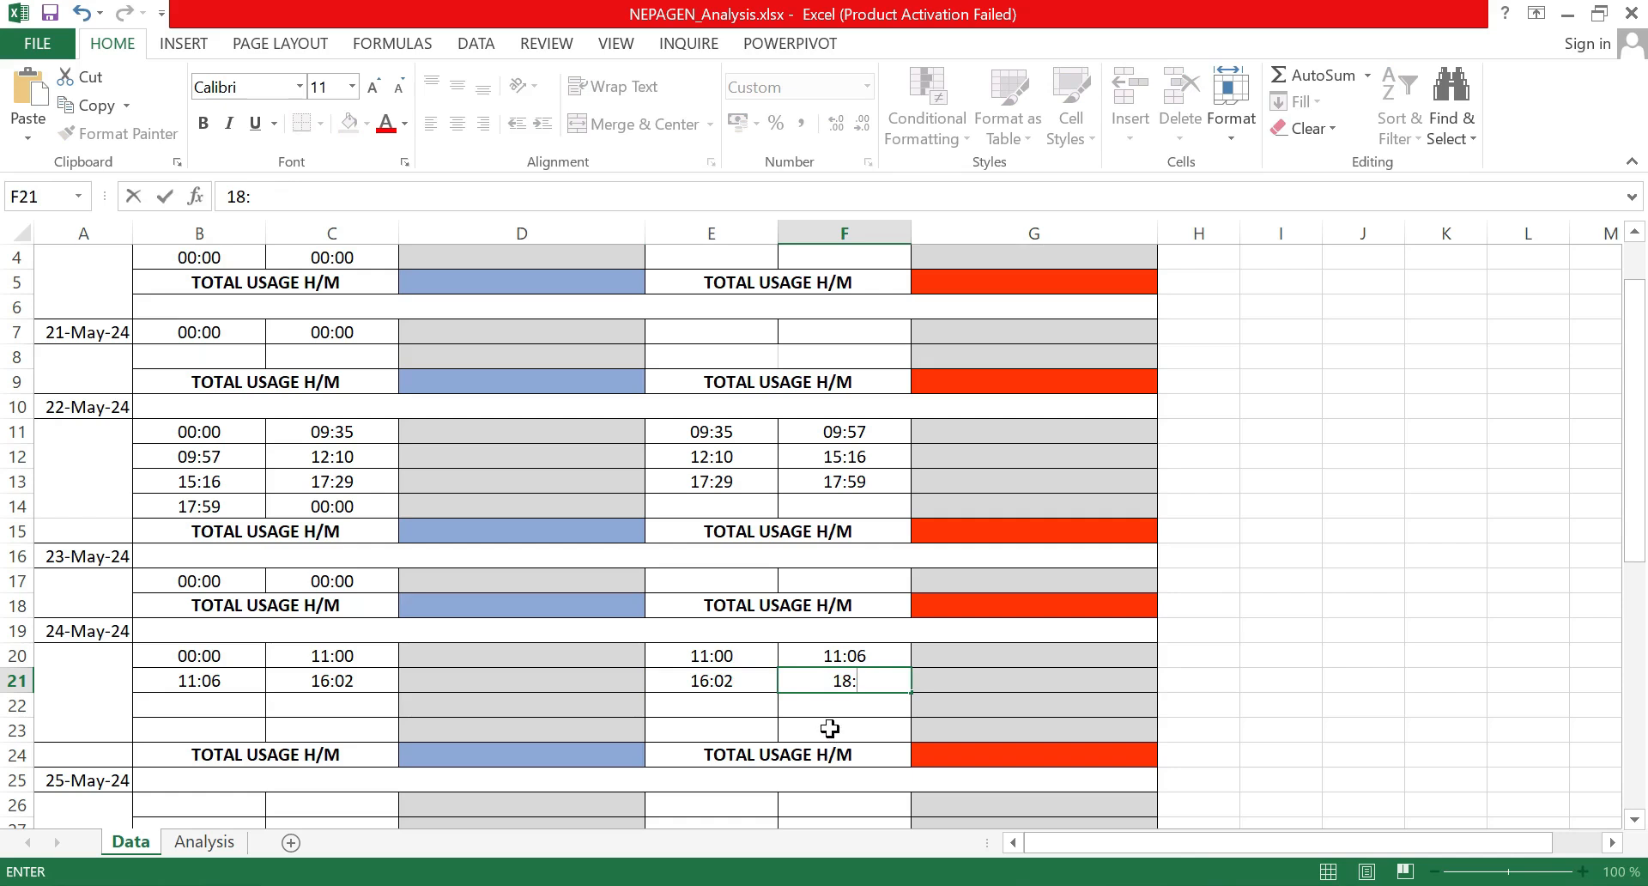
{"action": "type", "text": "24"}
Step: Enter 18:24 as the NEPA Time On and 24:00 as the Time Off for 24-May-24 in row 22
{"action": "left_click", "coordinate": [206, 705]}
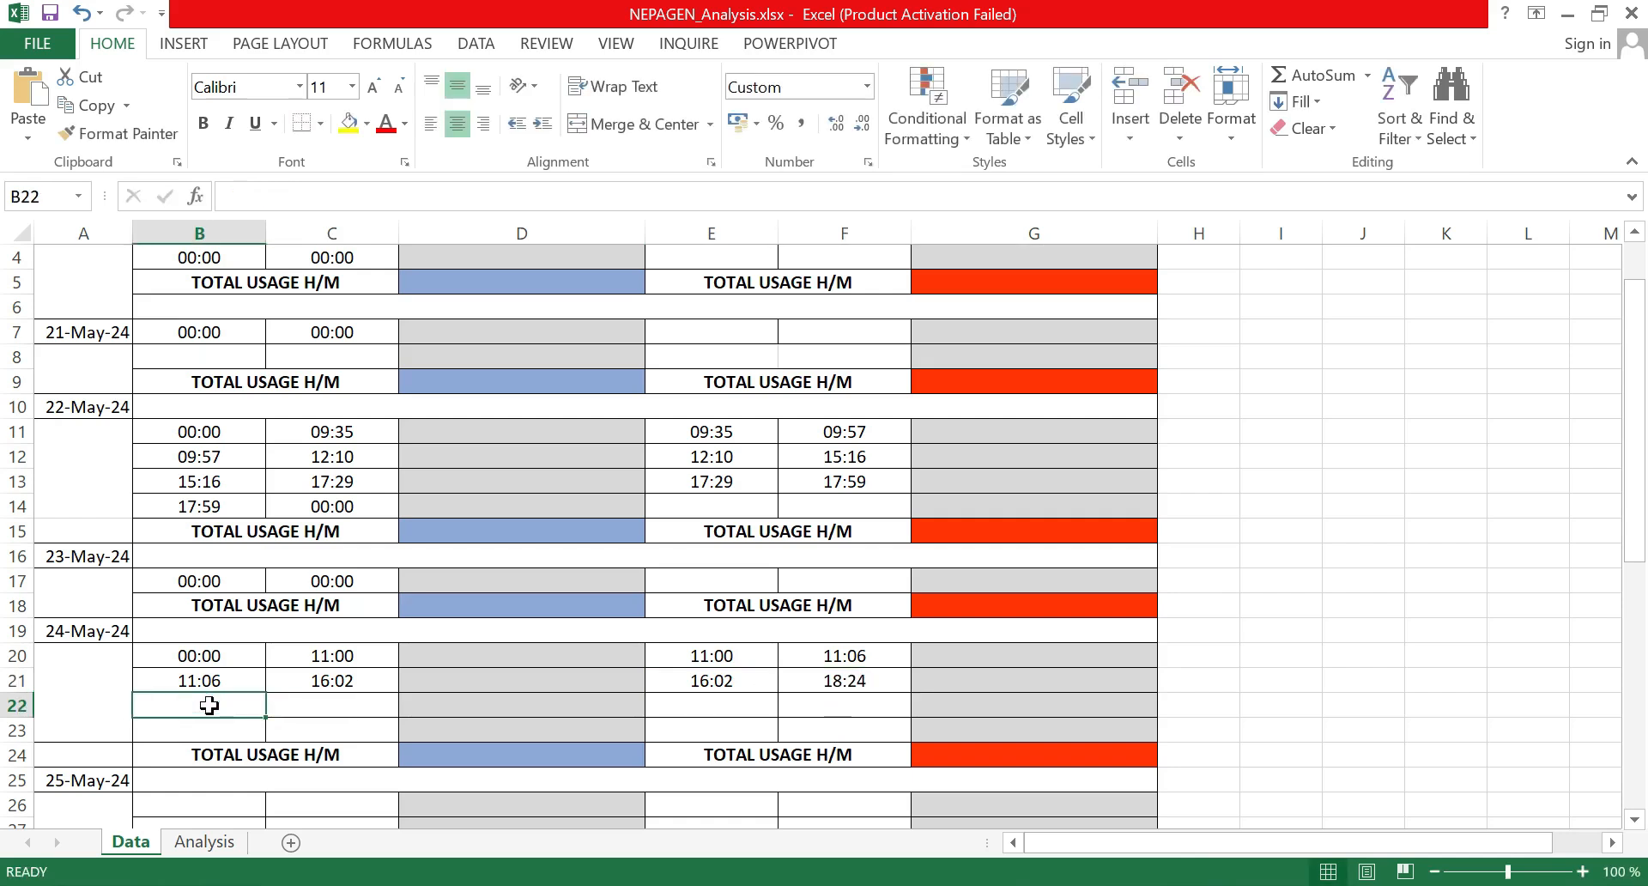
{"action": "type", "text": "18:24"}
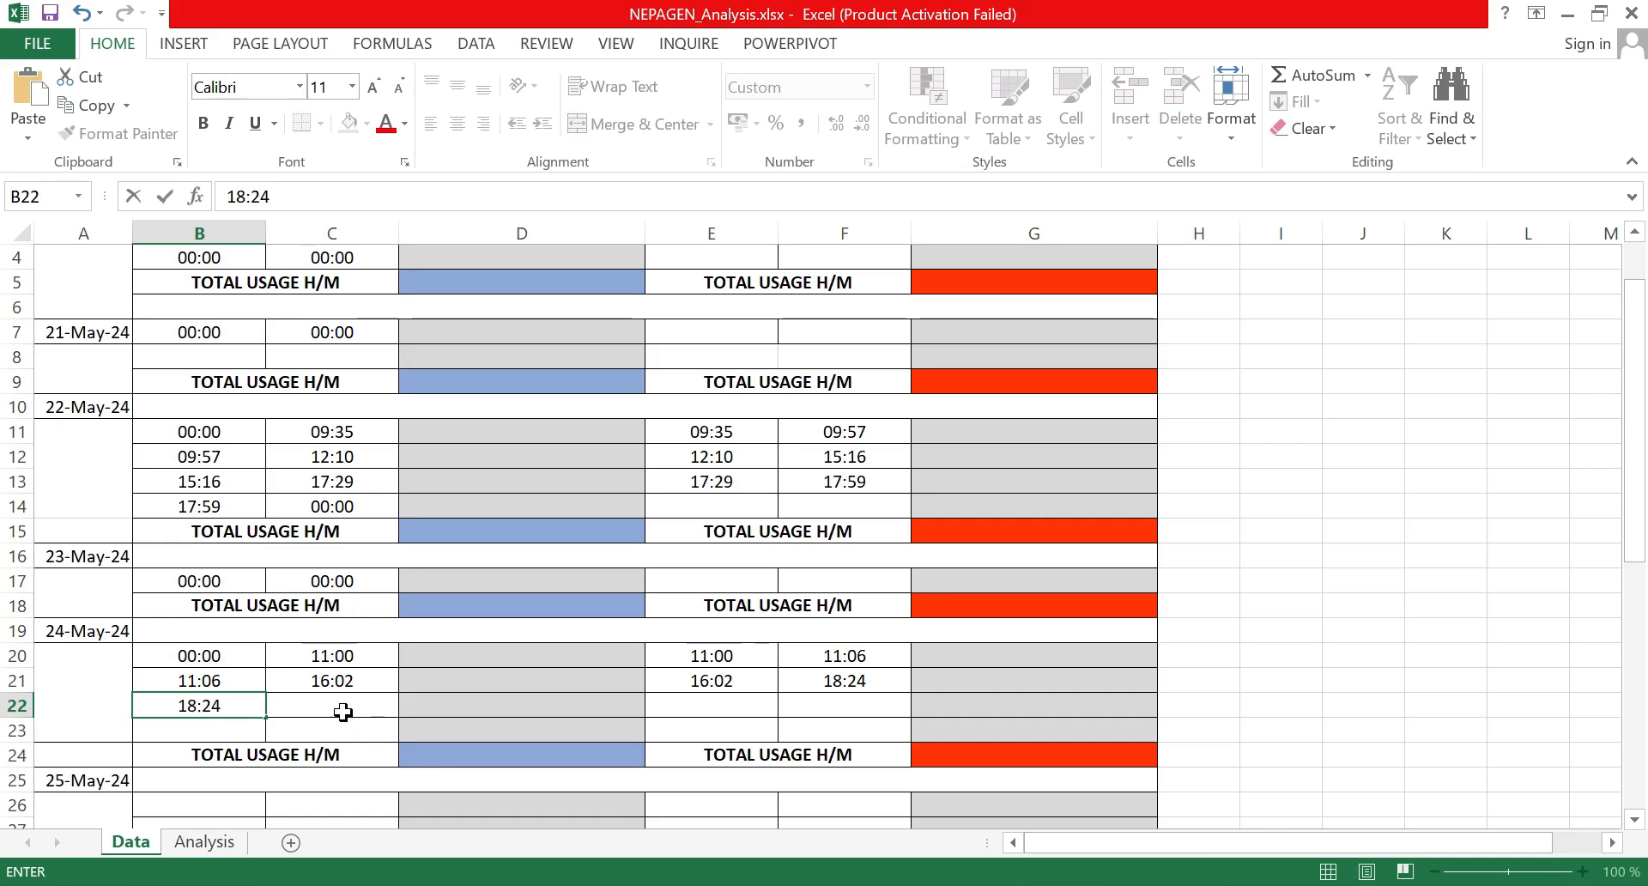
{"action": "left_click", "coordinate": [343, 712]}
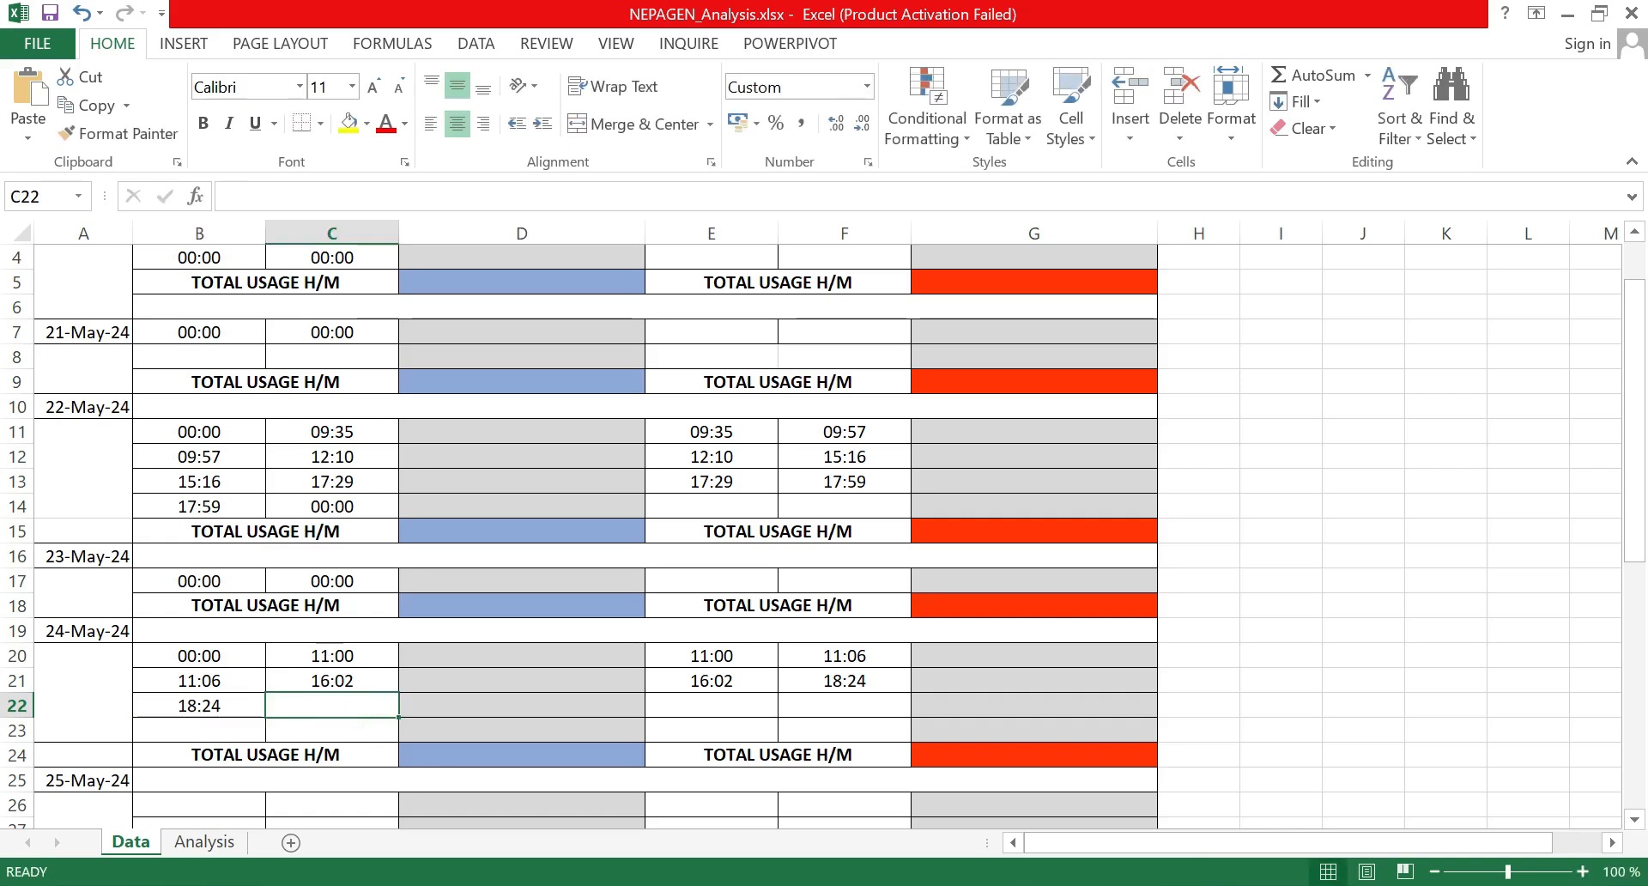
{"action": "type", "text": "24:00"}
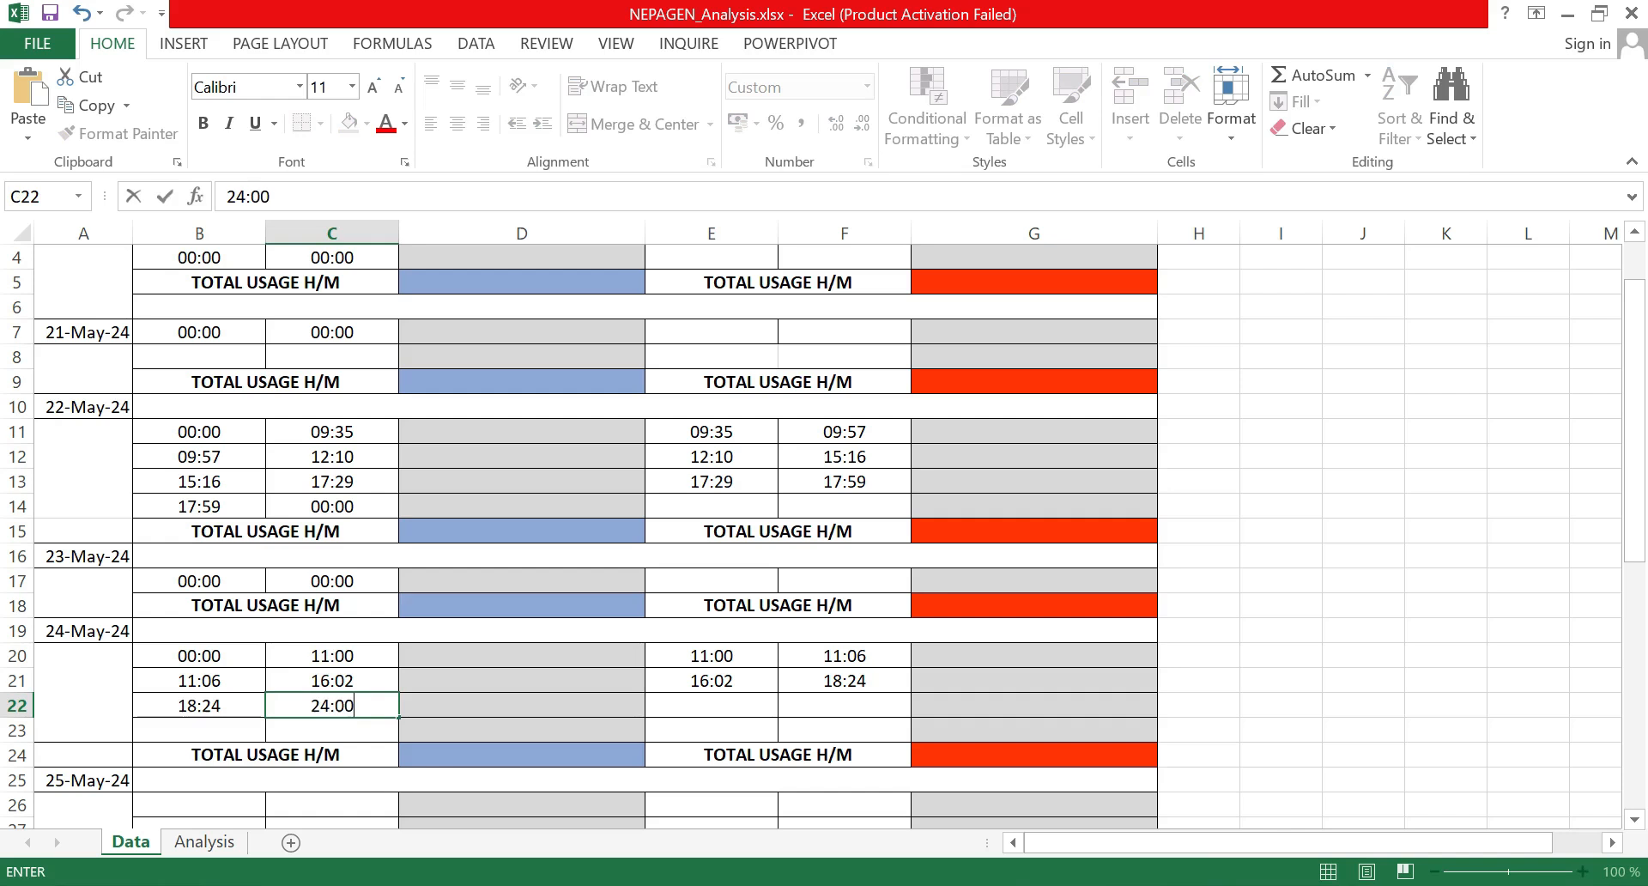
Step: Delete the unused entry row 23 from the 24-May-24 block
{"action": "left_click", "coordinate": [19, 730]}
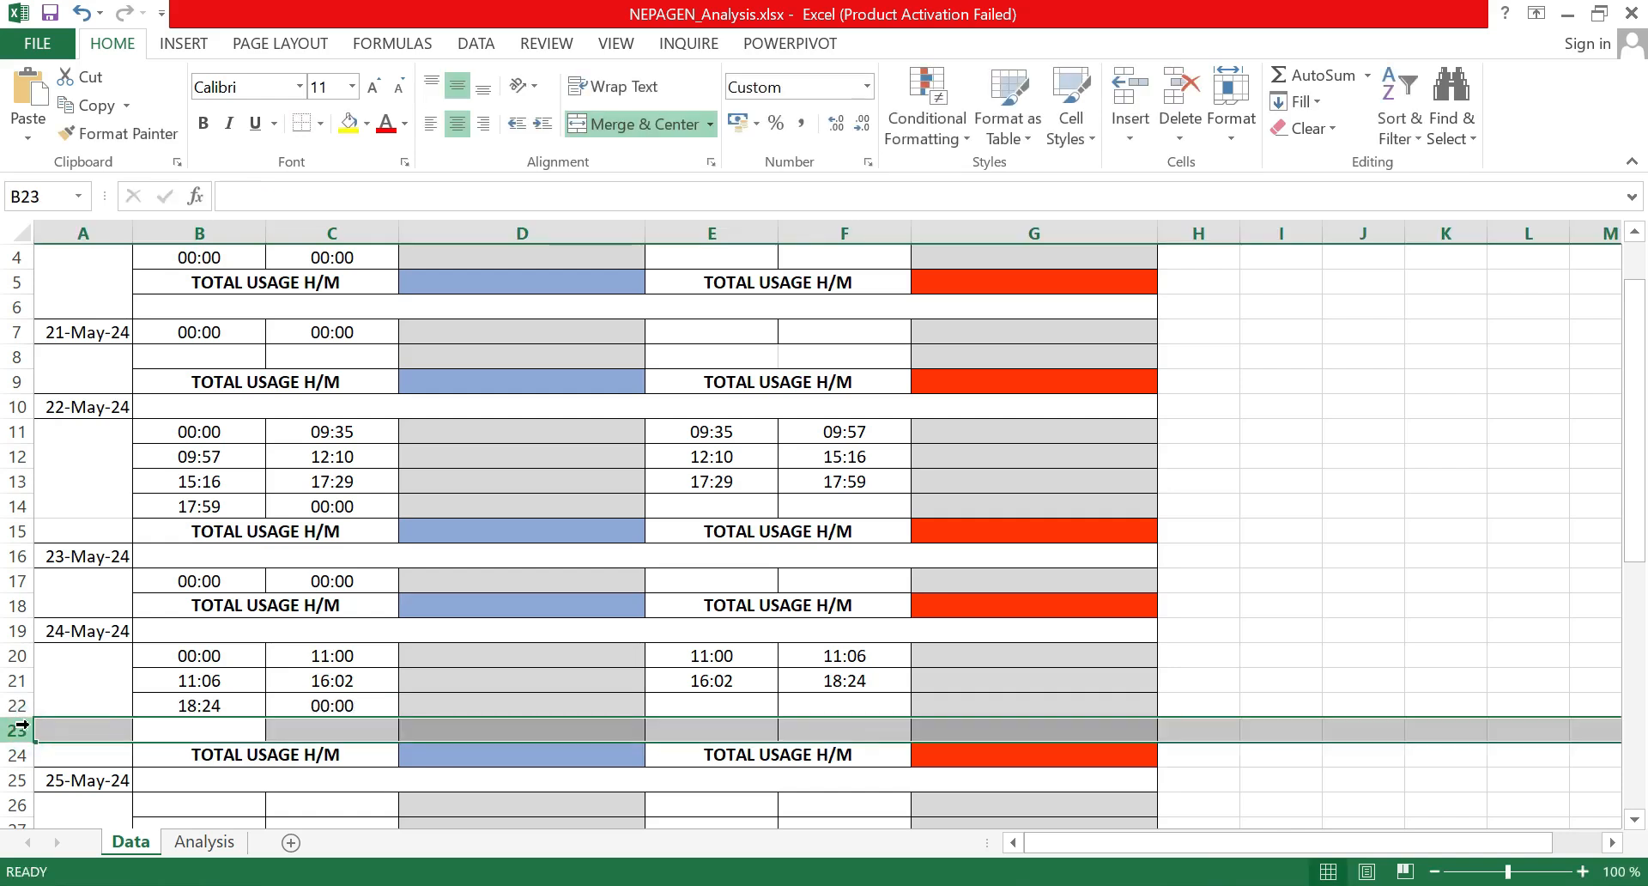
{"action": "right_click", "coordinate": [18, 730]}
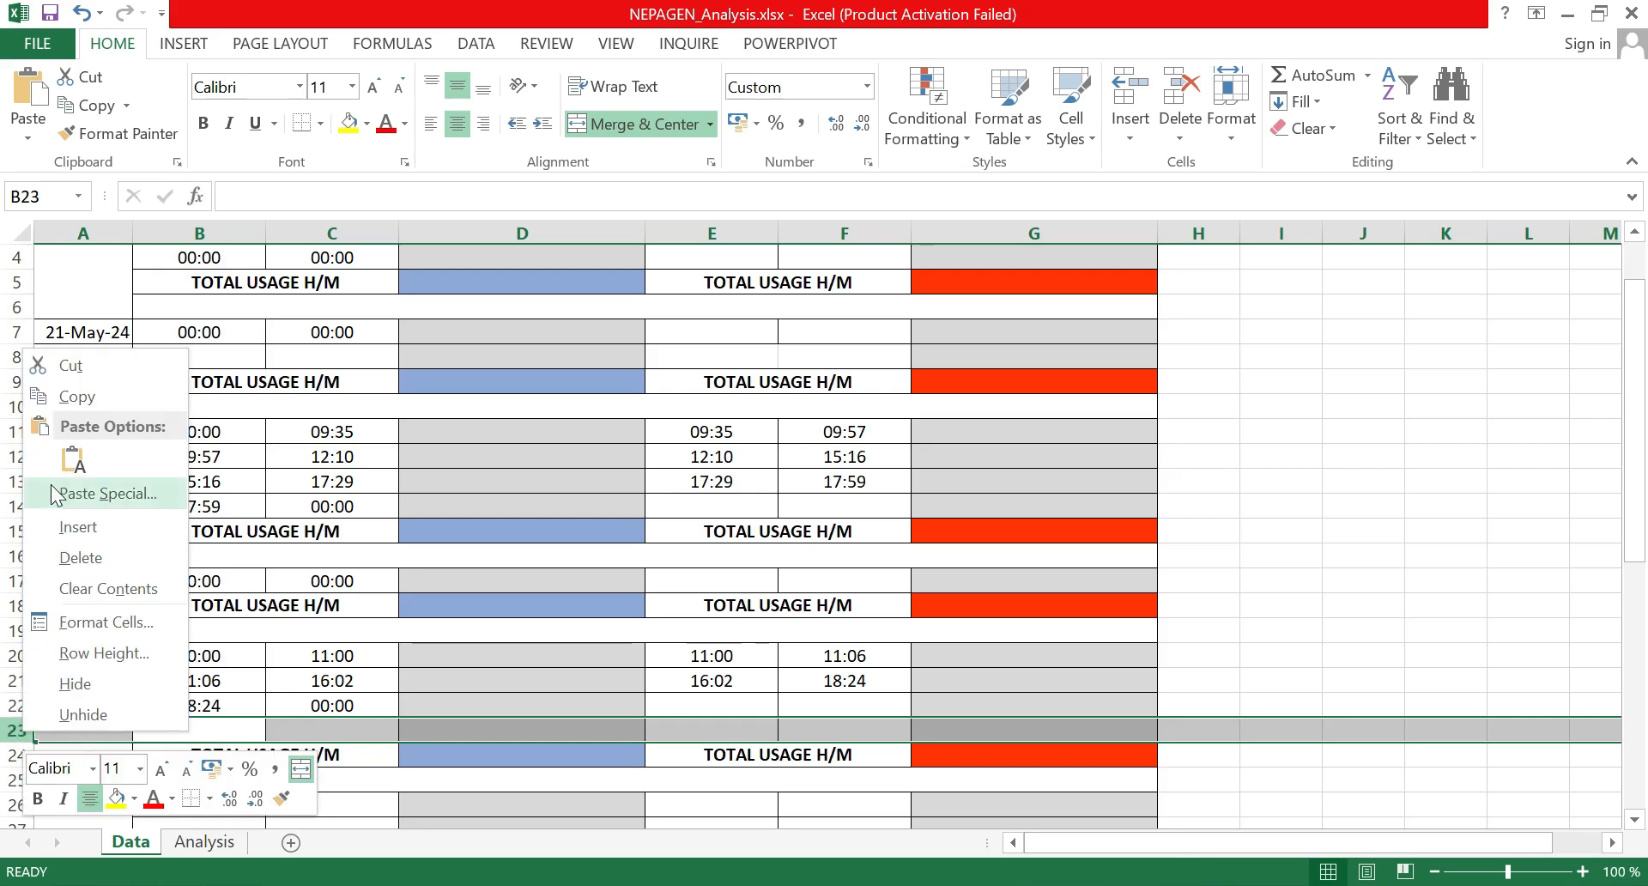
{"action": "left_click", "coordinate": [80, 558]}
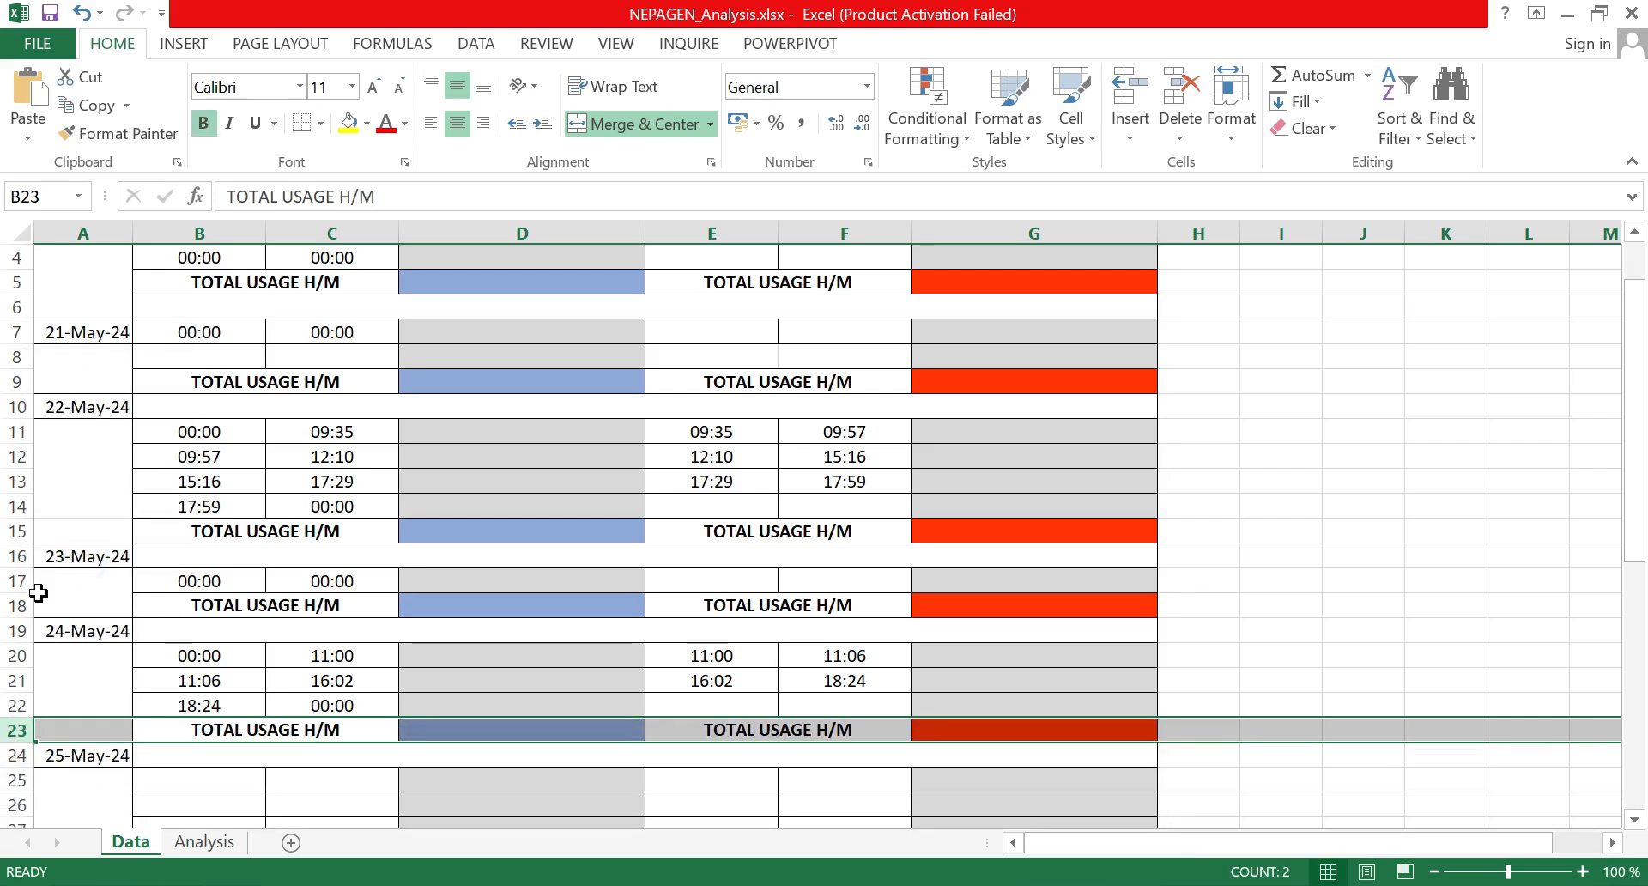
{"action": "left_click", "coordinate": [196, 654]}
Step: Enter 00:00 as the NEPA Time On and 06:40 as the Time Off for 25-May-24 in row 25
{"action": "scroll", "coordinate": [195, 655], "scroll_direction": "down", "scroll_amount": 3}
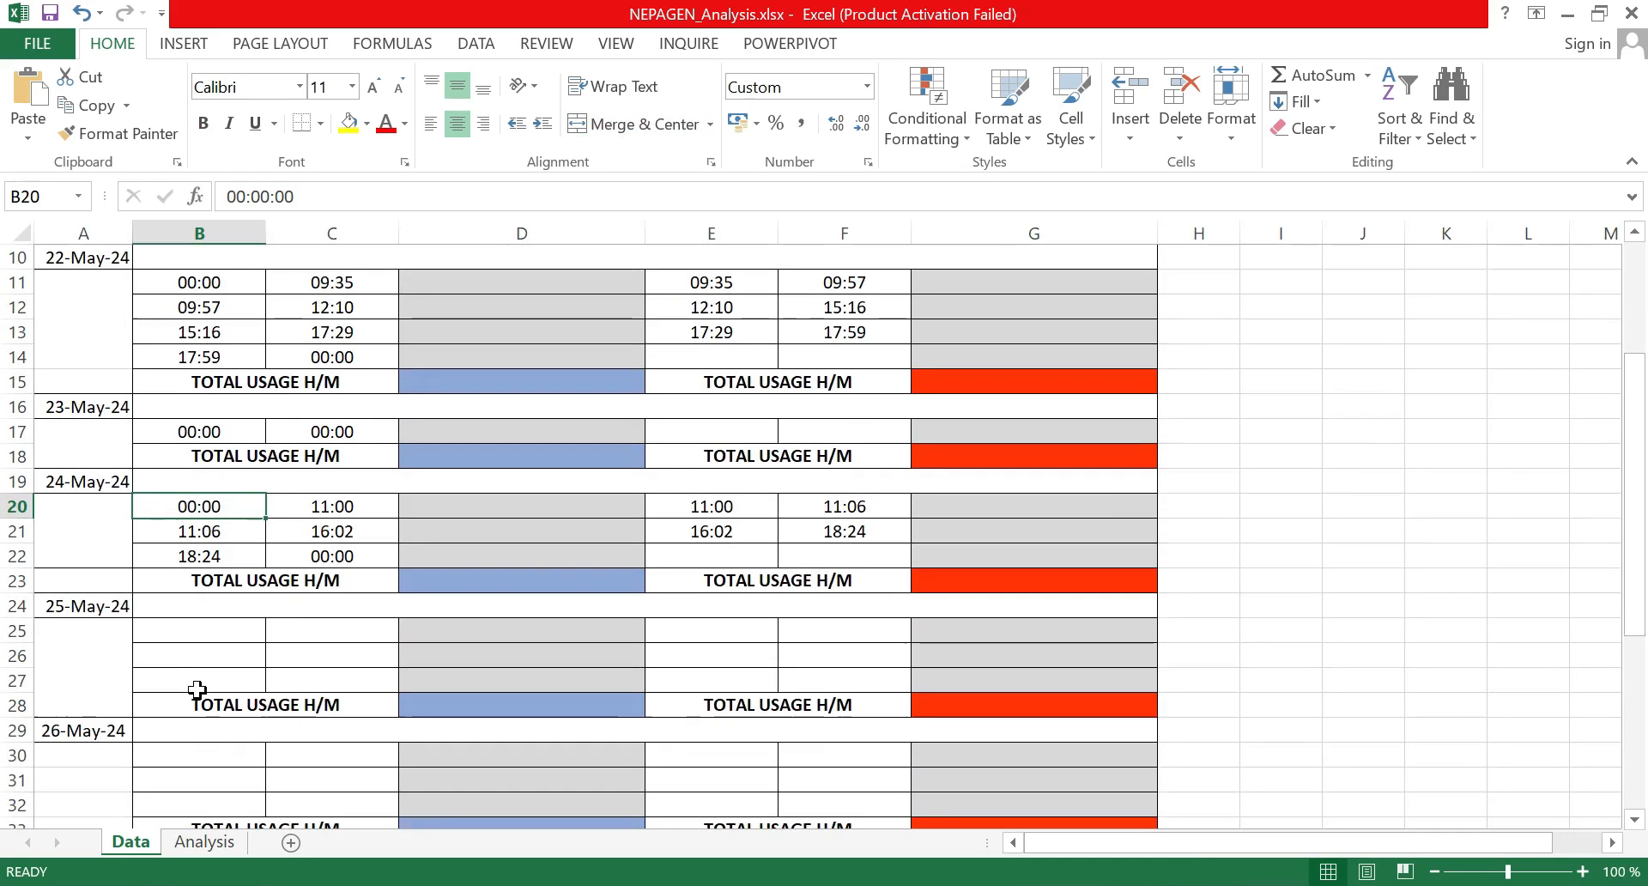
{"action": "scroll", "coordinate": [196, 633], "scroll_direction": "down", "scroll_amount": 1}
{"action": "scroll", "coordinate": [135, 533], "scroll_direction": "up", "scroll_amount": 2}
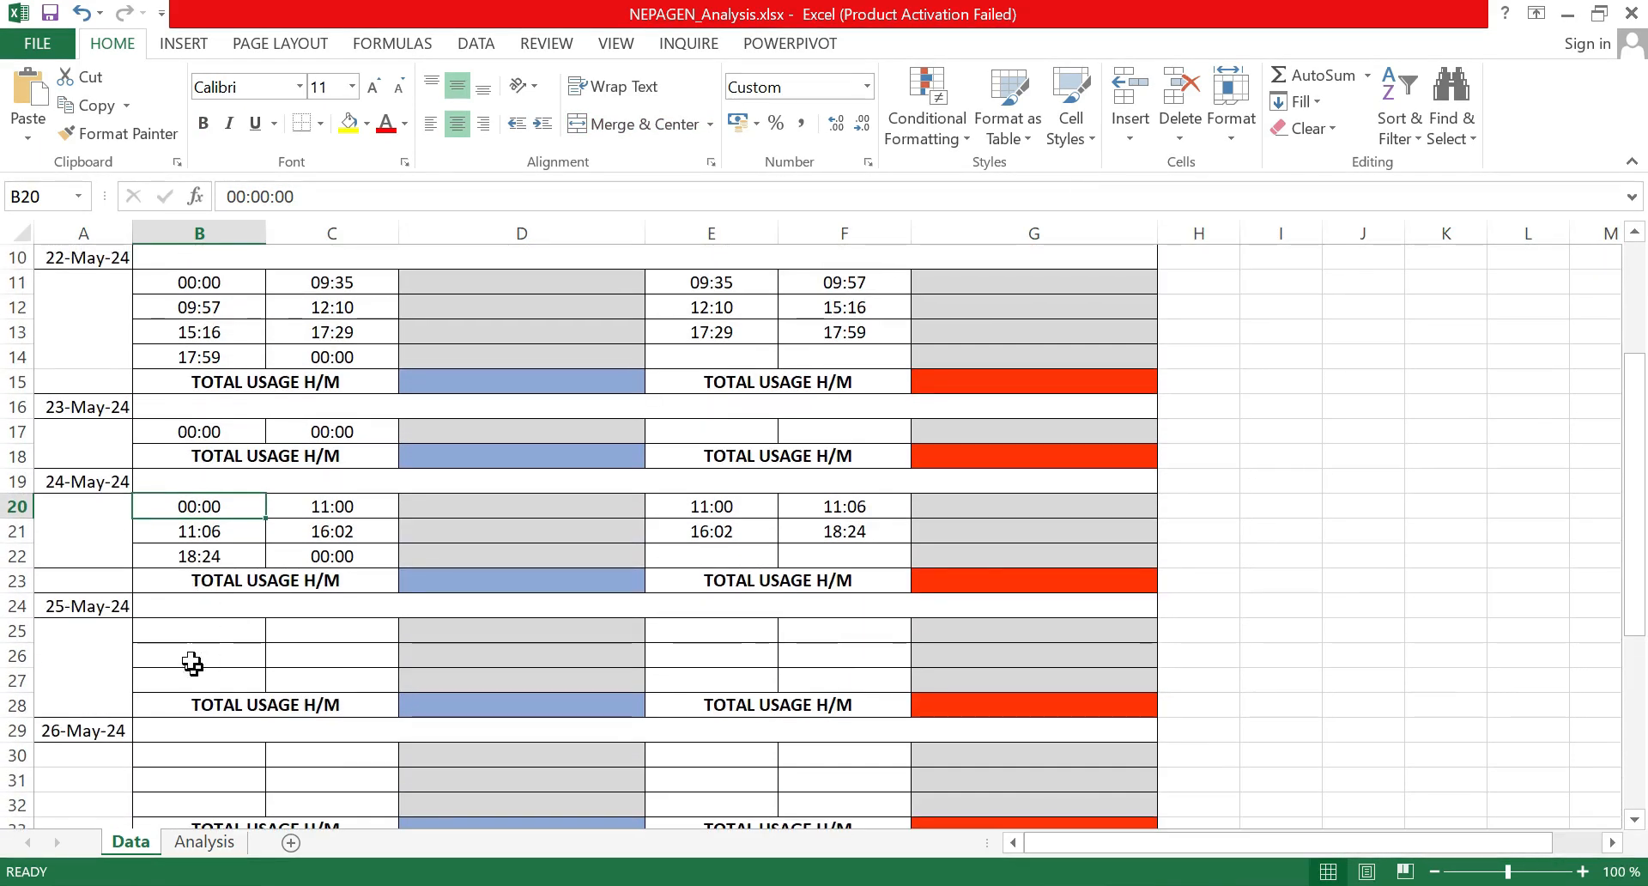
{"action": "left_click", "coordinate": [193, 632]}
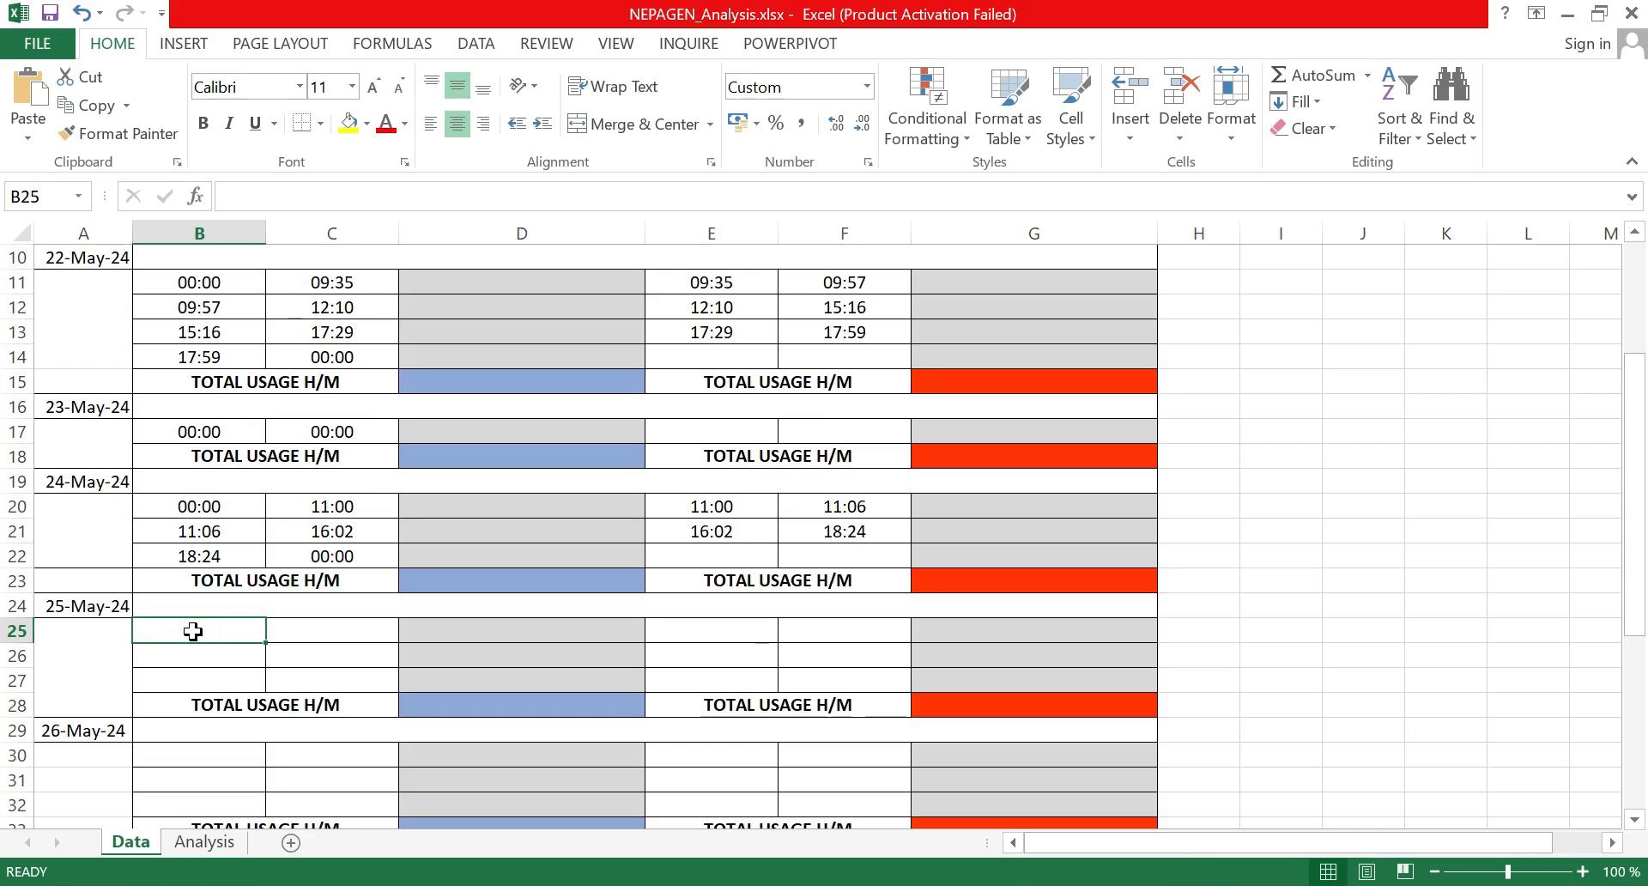
{"action": "type", "text": "00:00"}
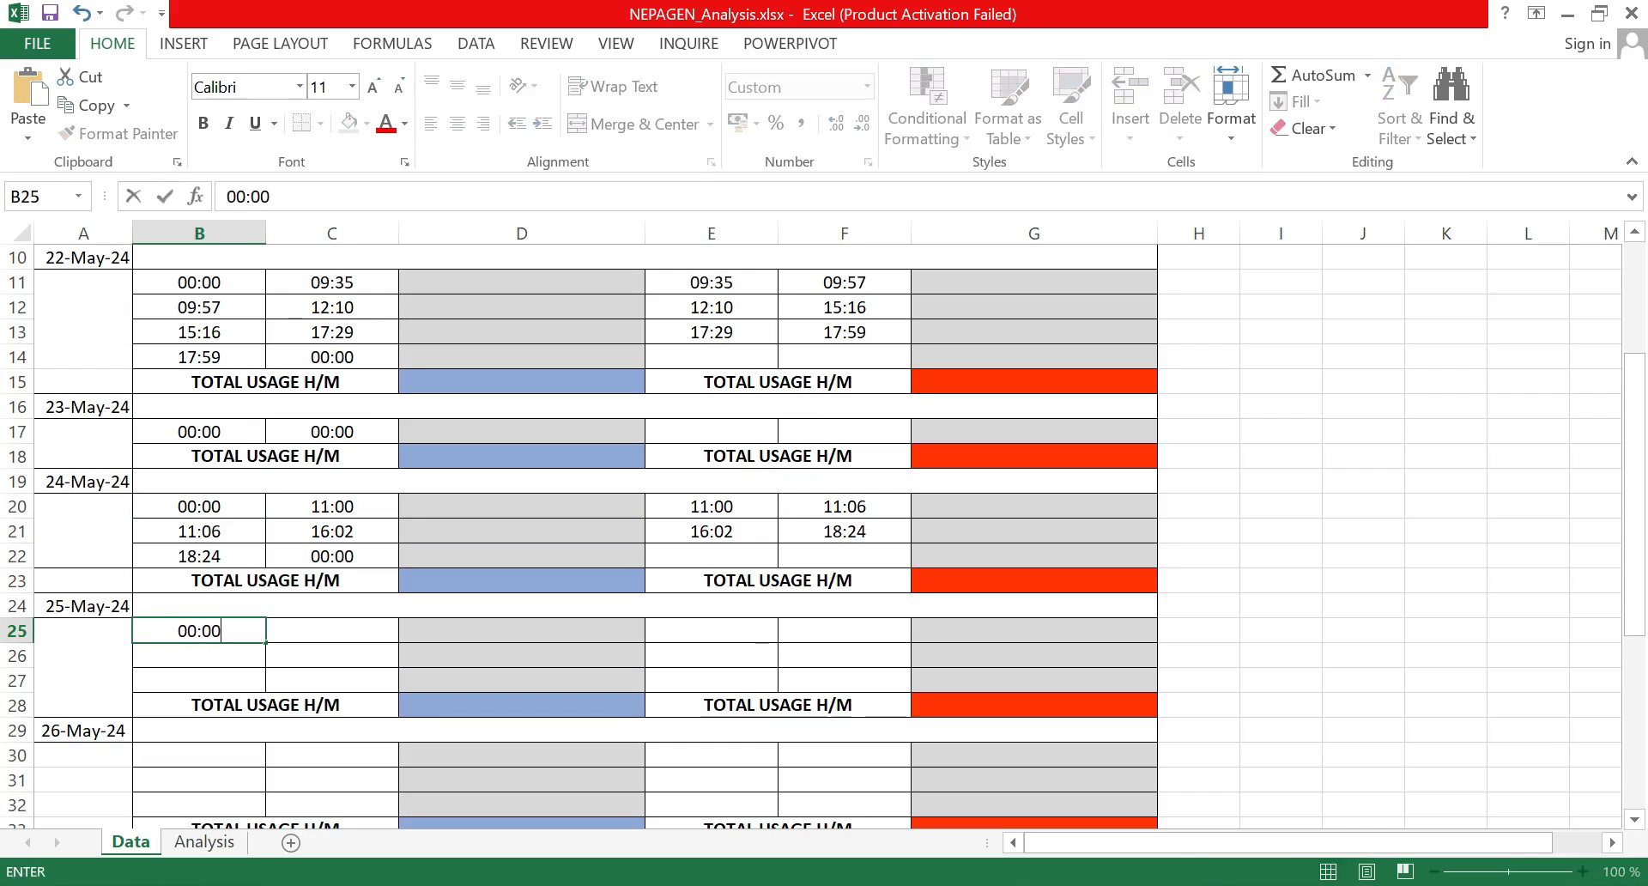
{"action": "left_click", "coordinate": [329, 632]}
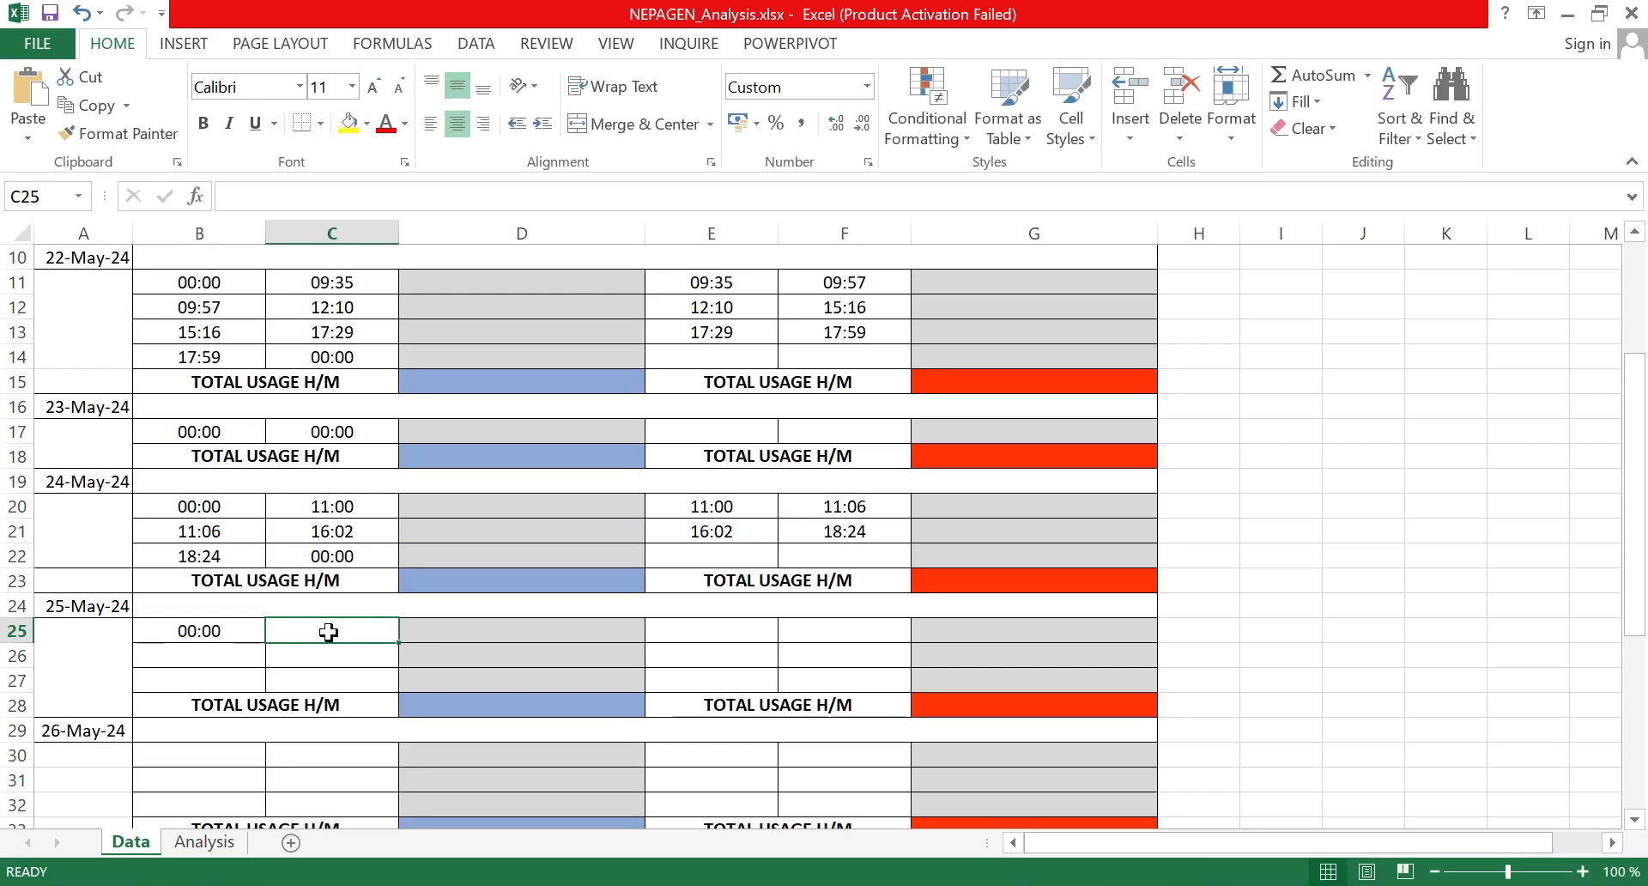
{"action": "type", "text": "06:40"}
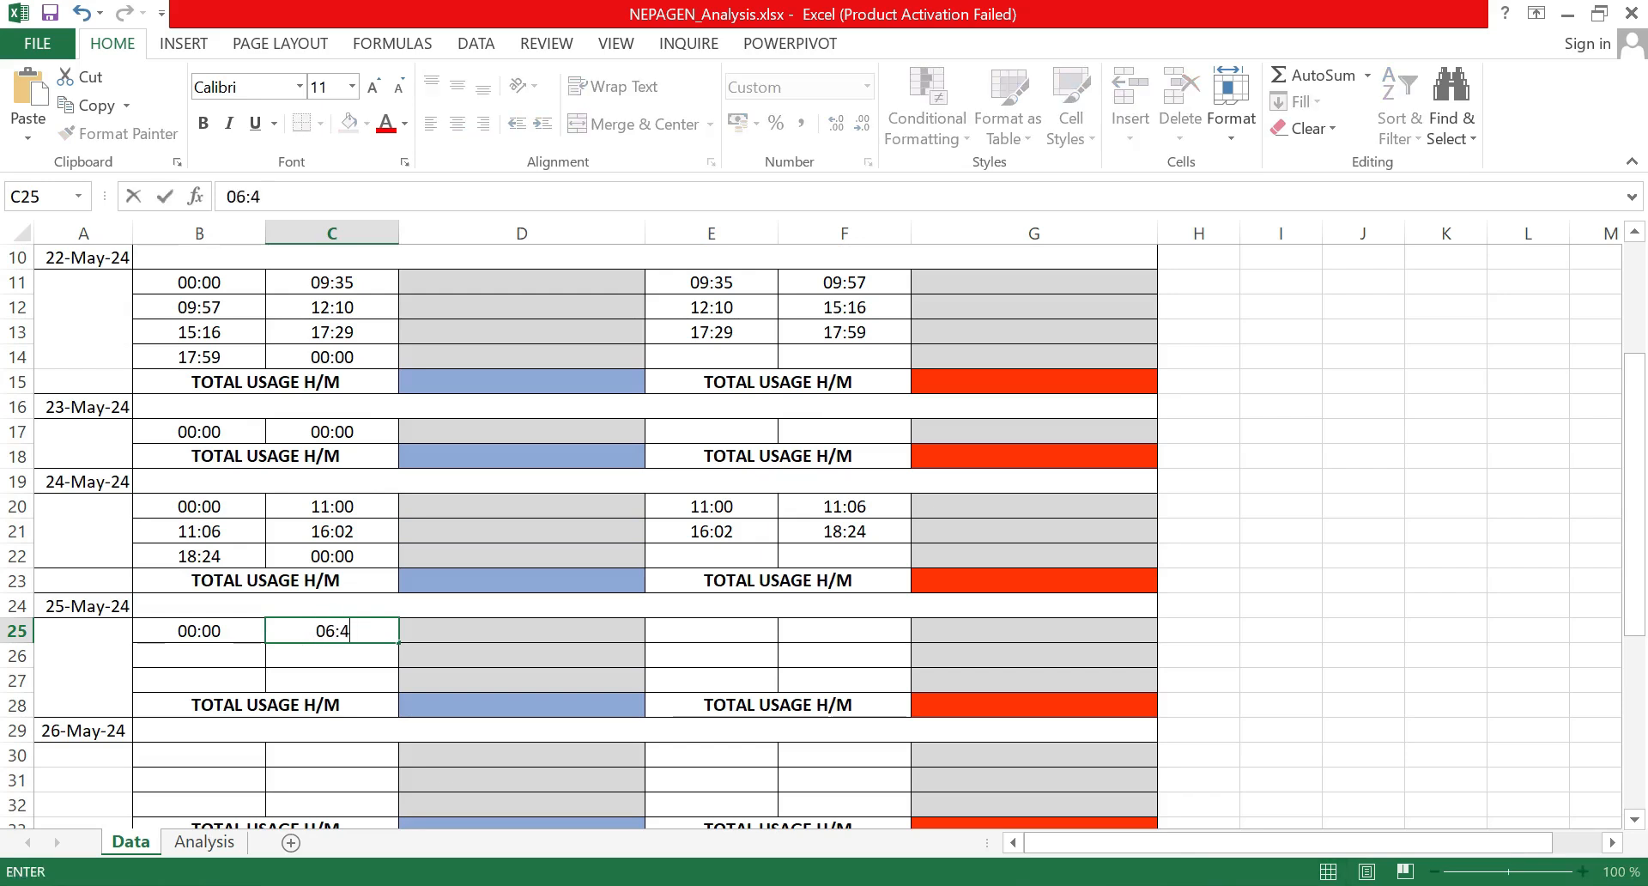
Step: Enter 06:40 as the generator Time On and 08:04 as the generator Time Off in row 25
{"action": "left_click", "coordinate": [754, 636]}
{"action": "type", "text": "06"}
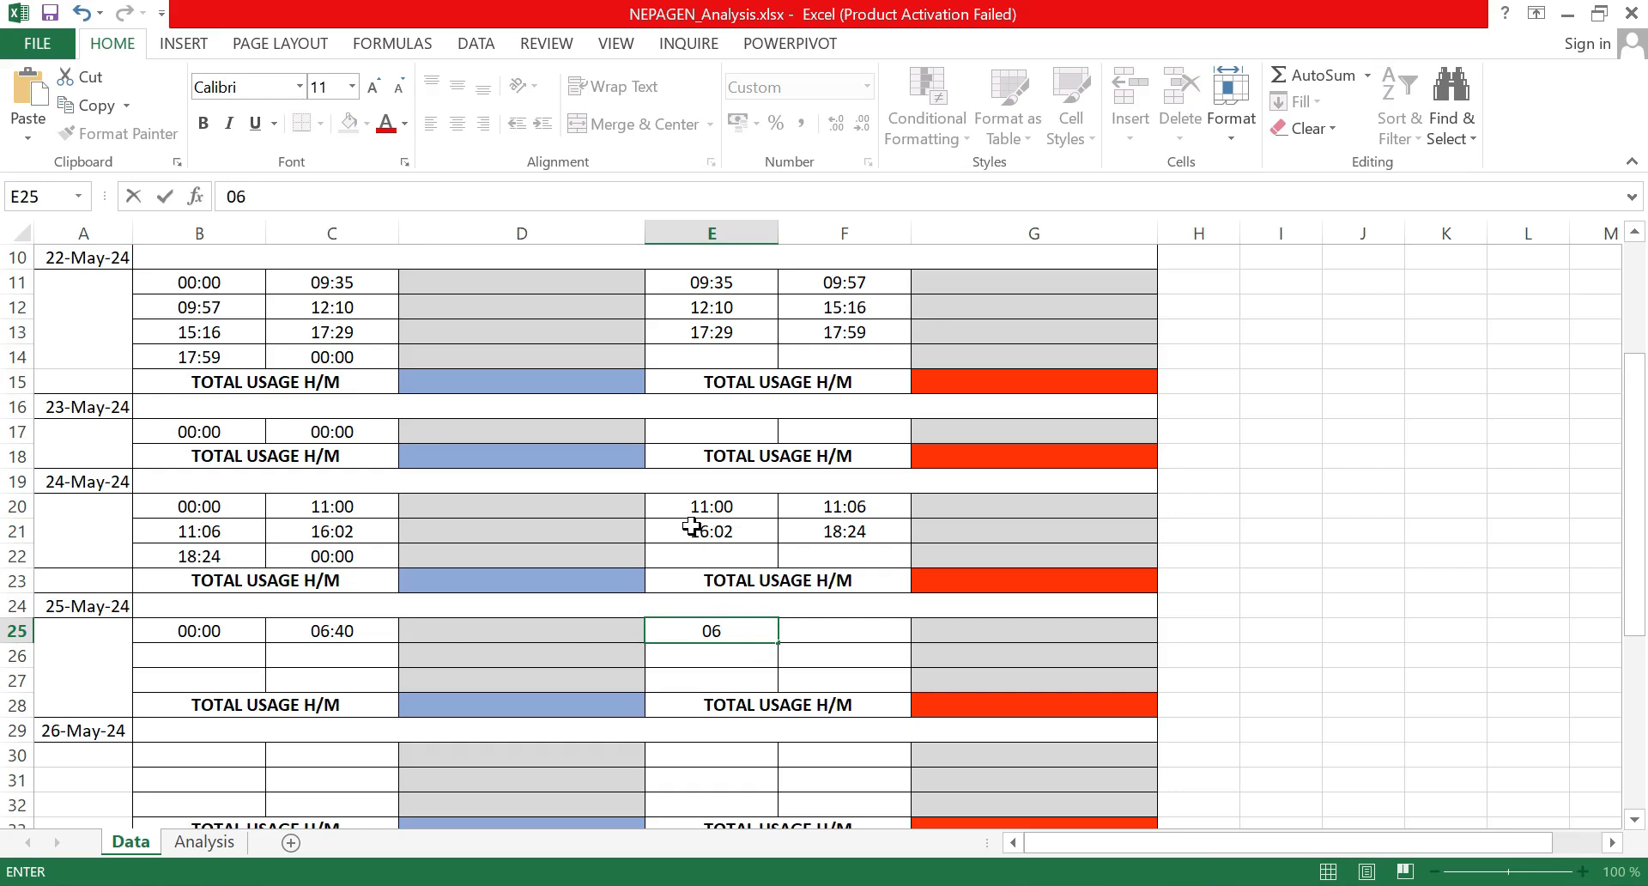
{"action": "type", "text": ":40"}
{"action": "left_click", "coordinate": [856, 650]}
{"action": "left_click", "coordinate": [863, 626]}
{"action": "type", "text": "08"}
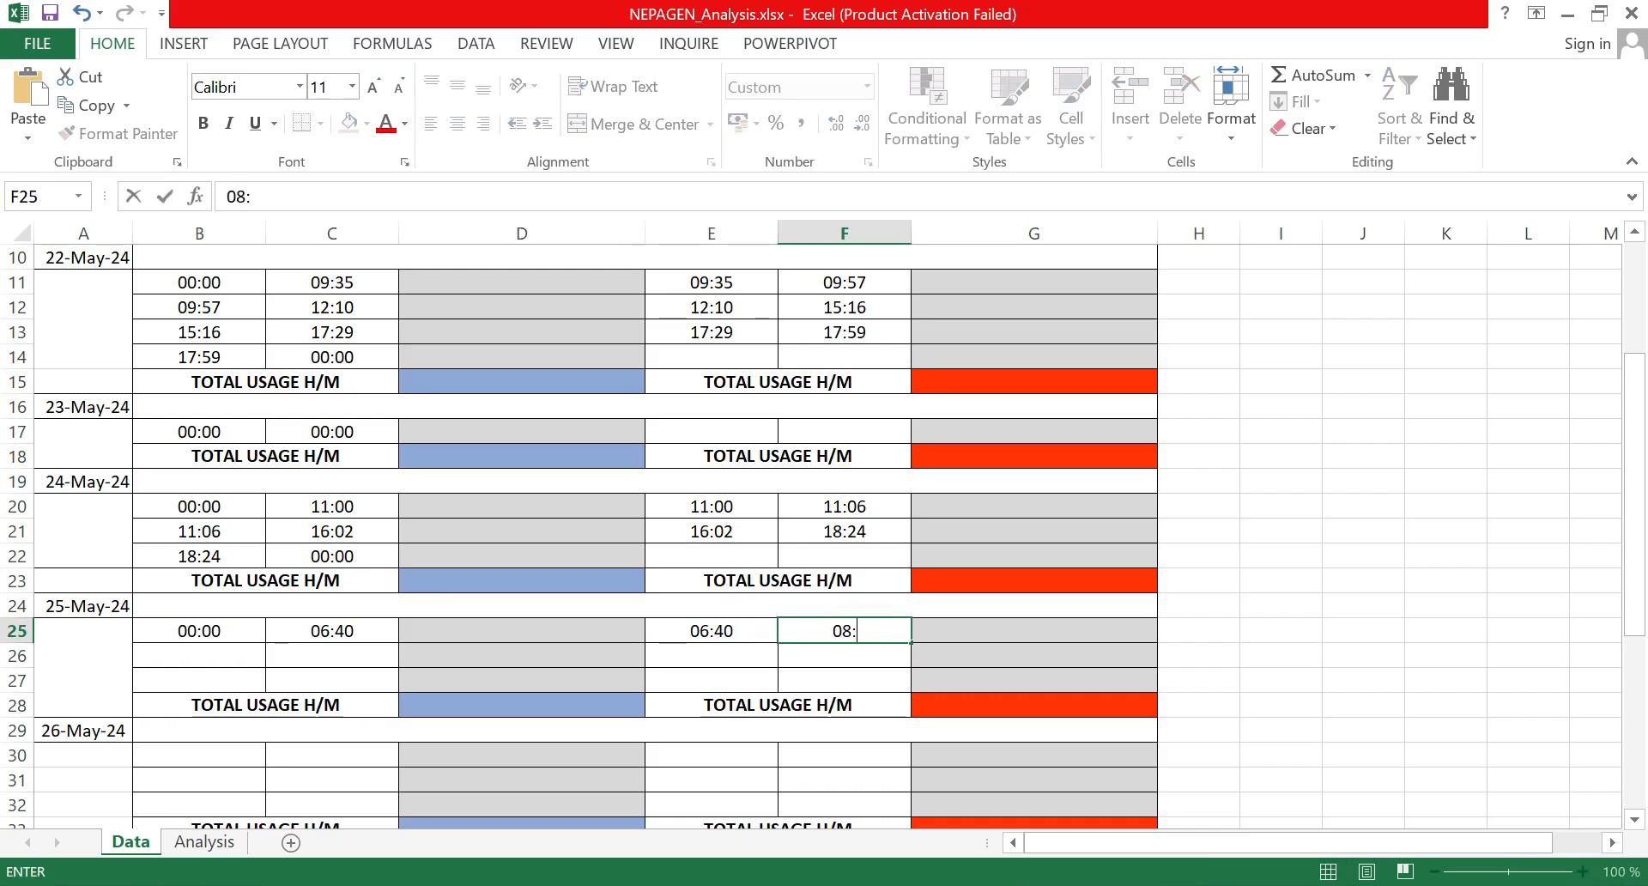
{"action": "type", "text": ":04"}
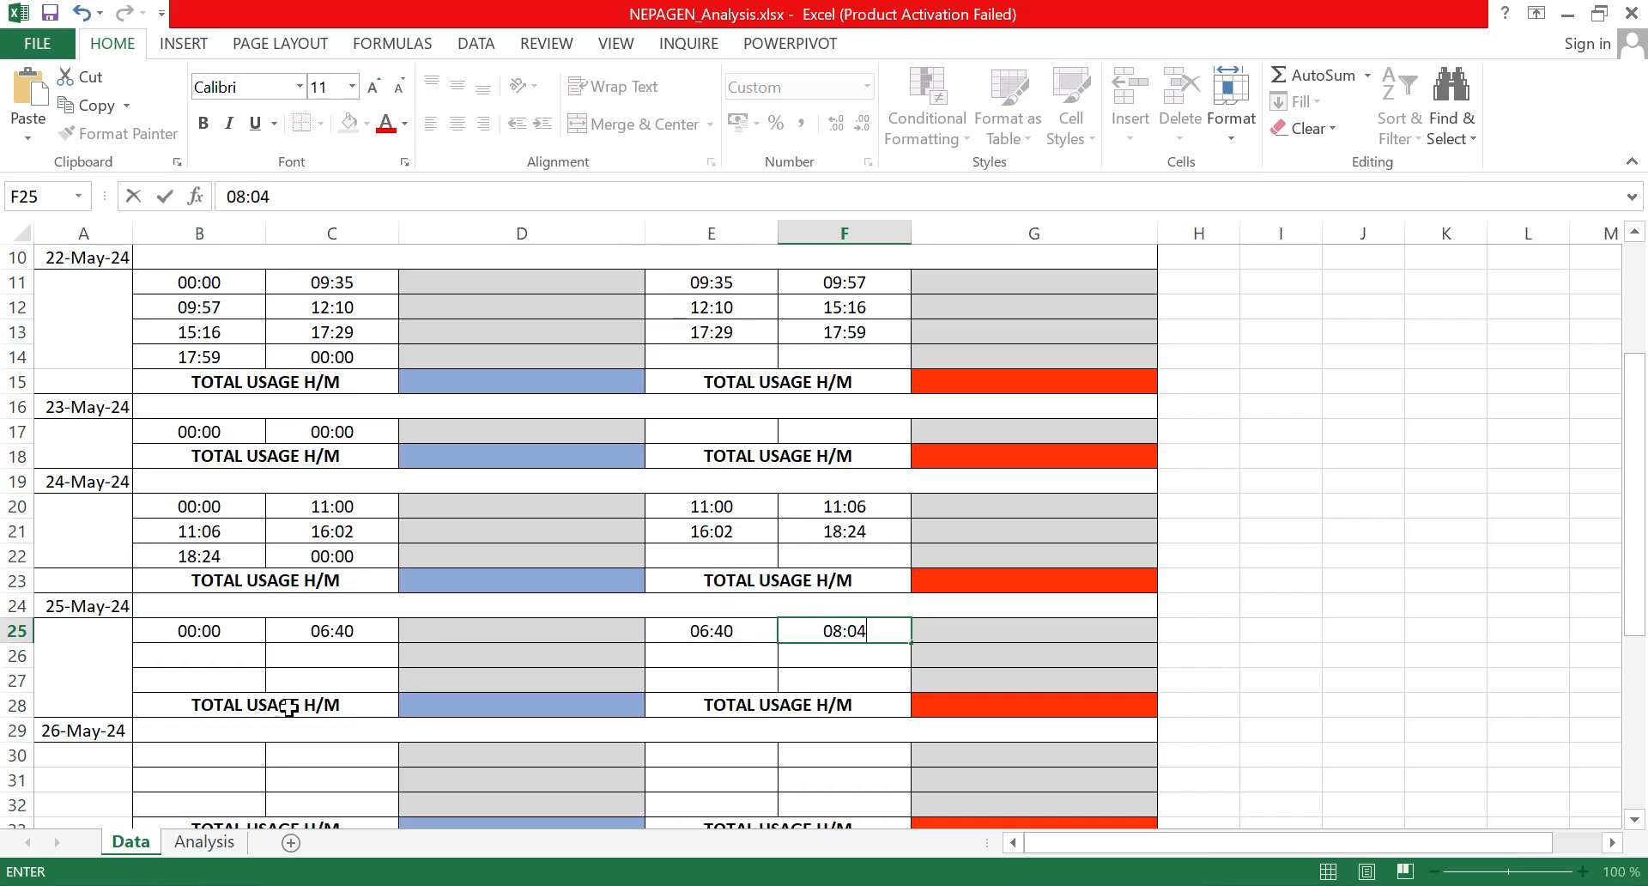
Step: Enter 08:04 as the NEPA Time On and 24:00 as the Time Off for 25-May-24 in row 26
{"action": "left_click", "coordinate": [230, 656]}
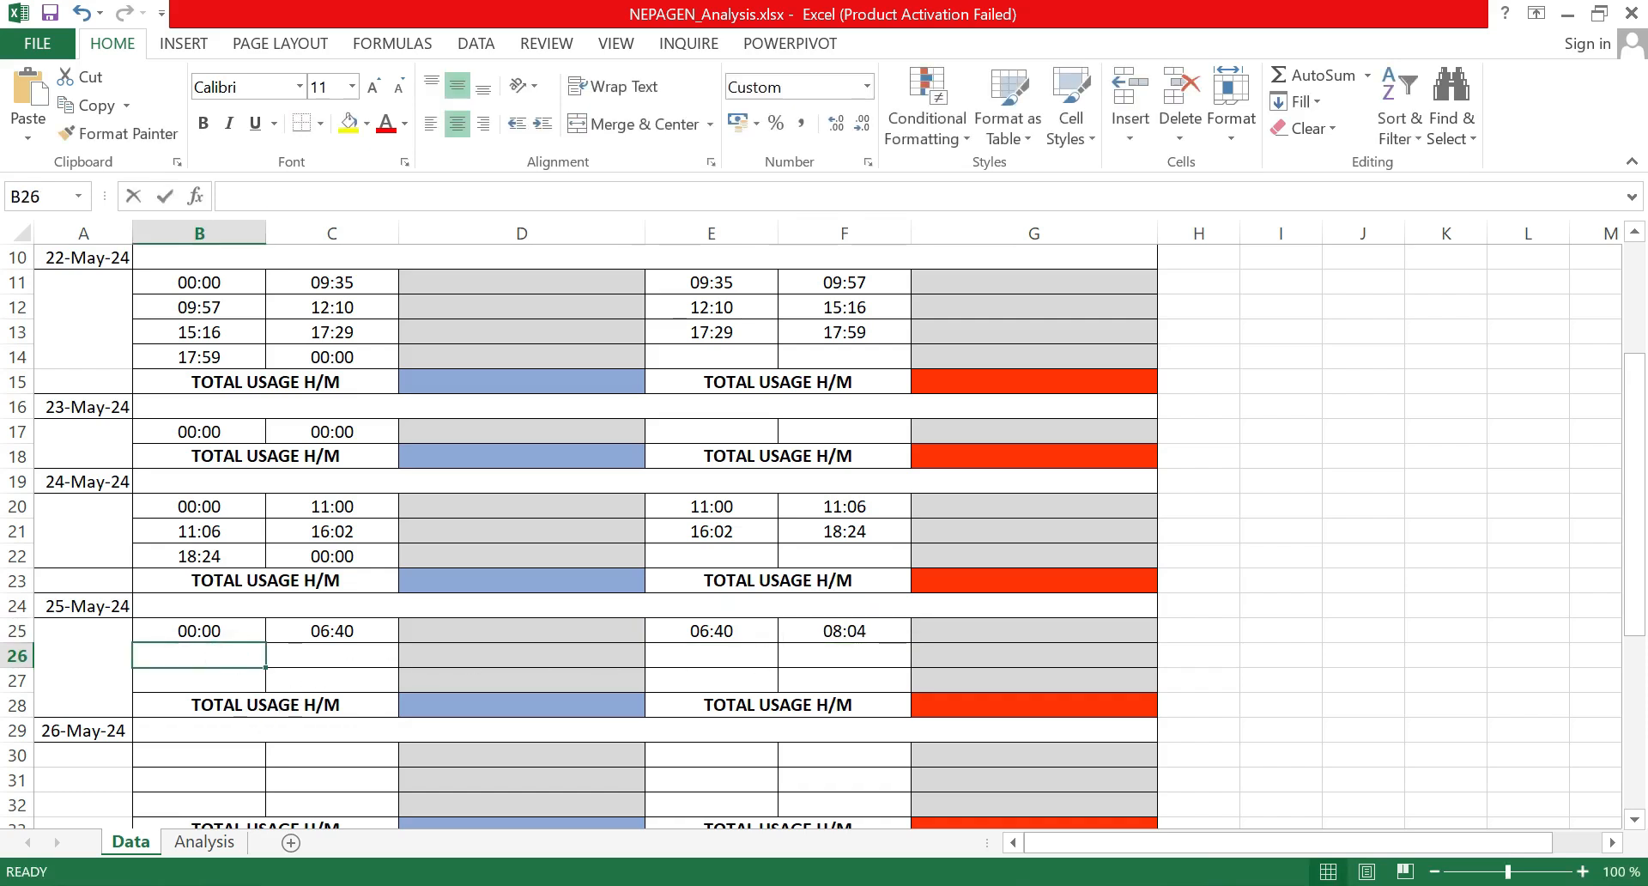
{"action": "type", "text": "08:0"}
{"action": "type", "text": "4"}
{"action": "type", "text": "24"}
{"action": "type", "text": ":00"}
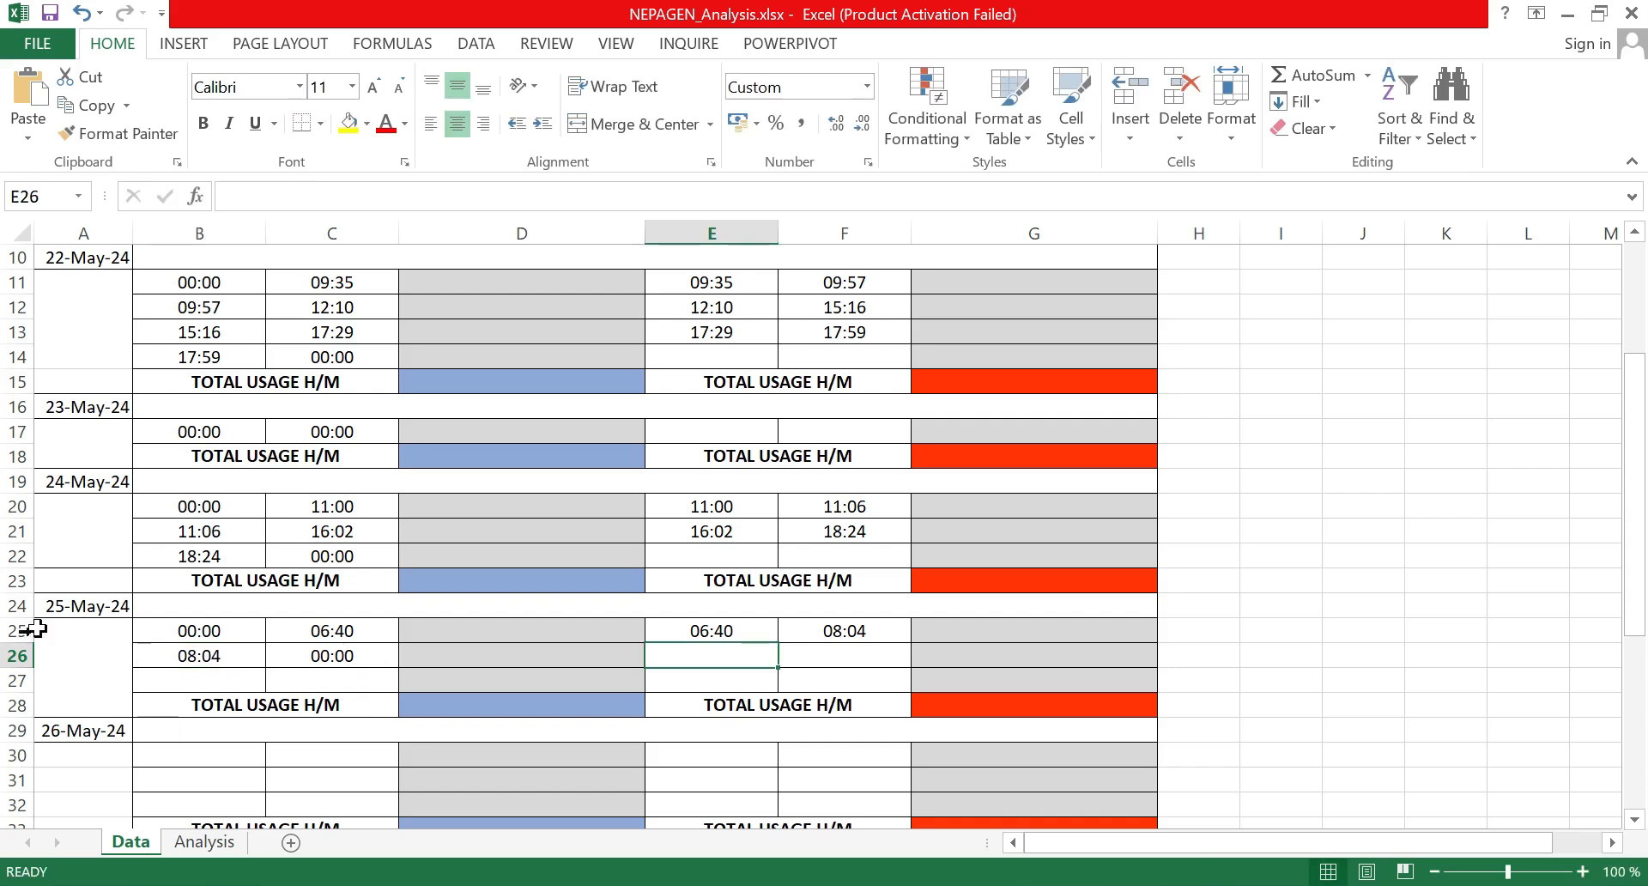
Step: Delete the unused entry row 27 from the 25-May-24 block
{"action": "left_click", "coordinate": [18, 680]}
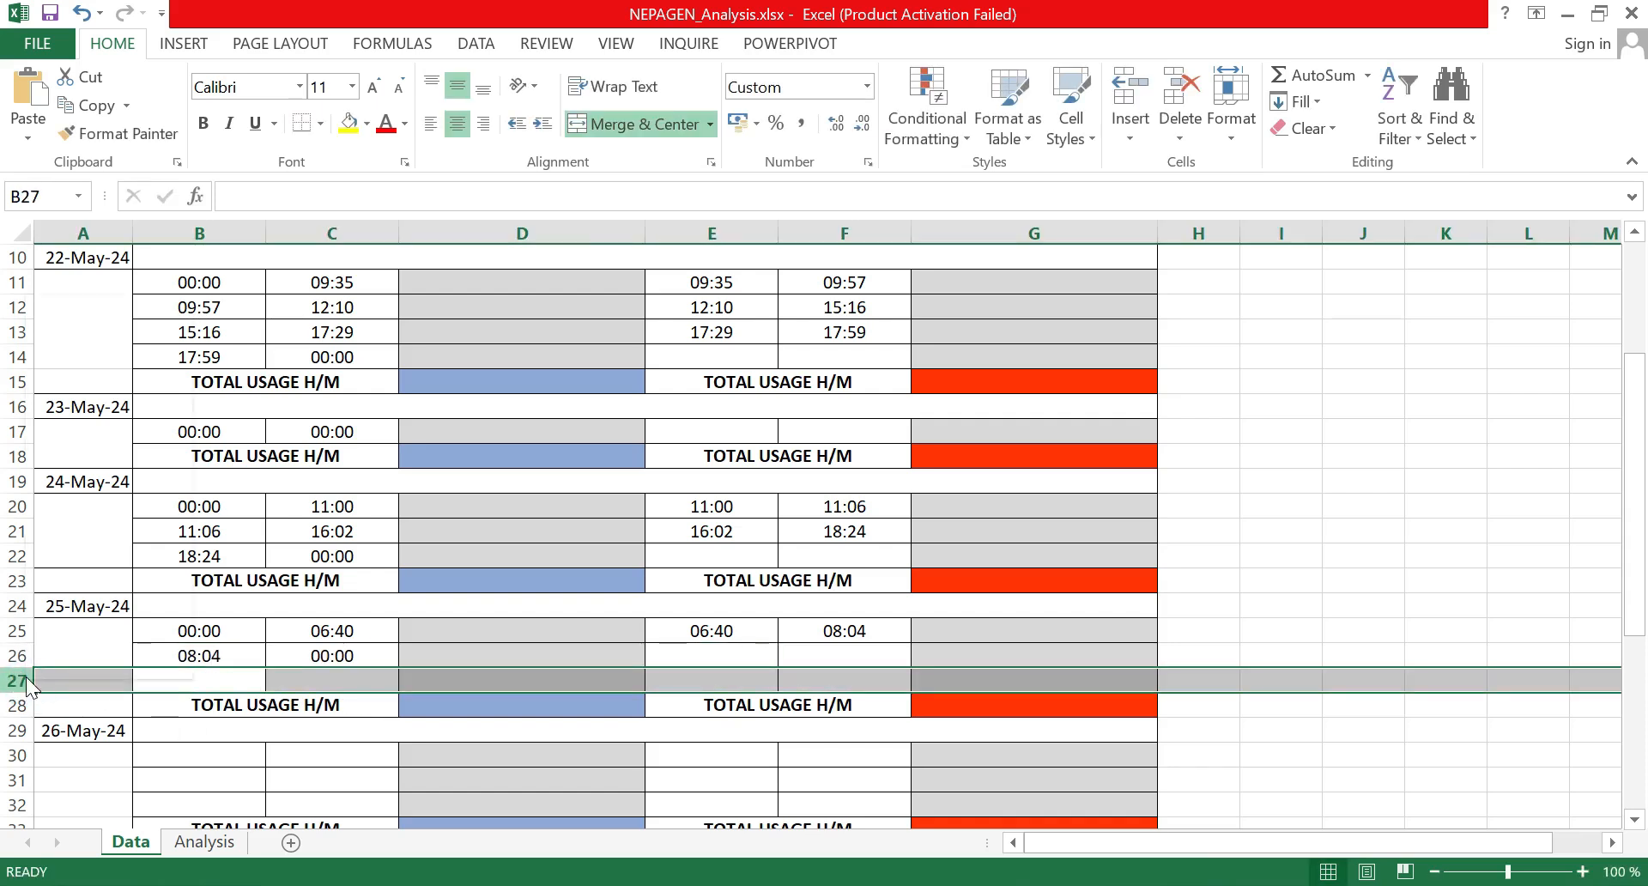
{"action": "right_click", "coordinate": [18, 680]}
{"action": "left_click", "coordinate": [71, 479]}
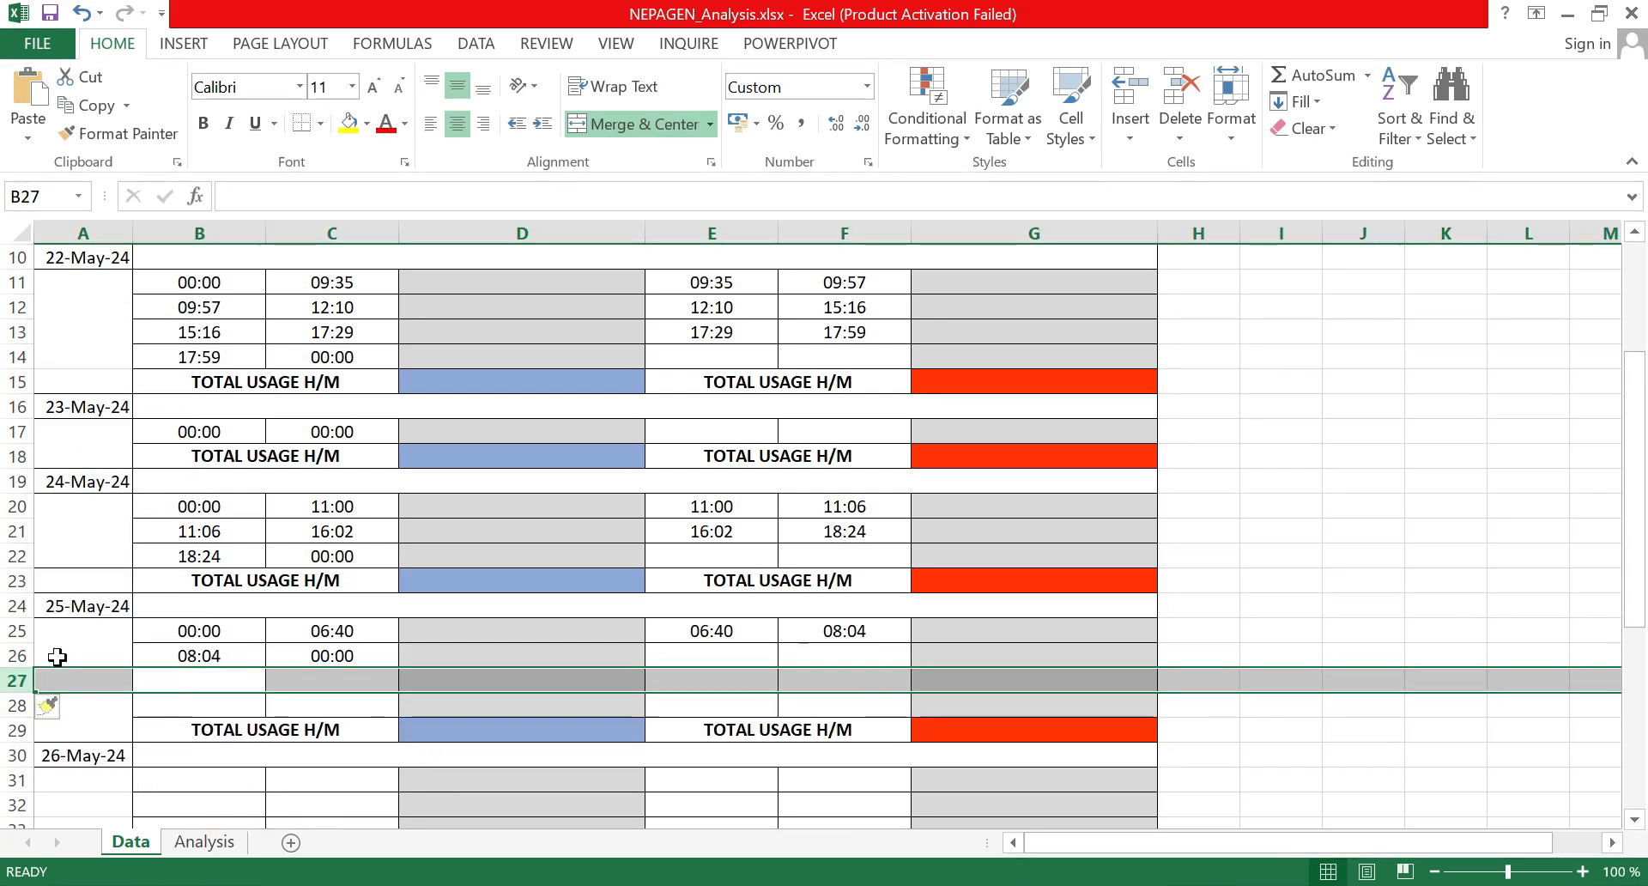
{"action": "right_click", "coordinate": [25, 675]}
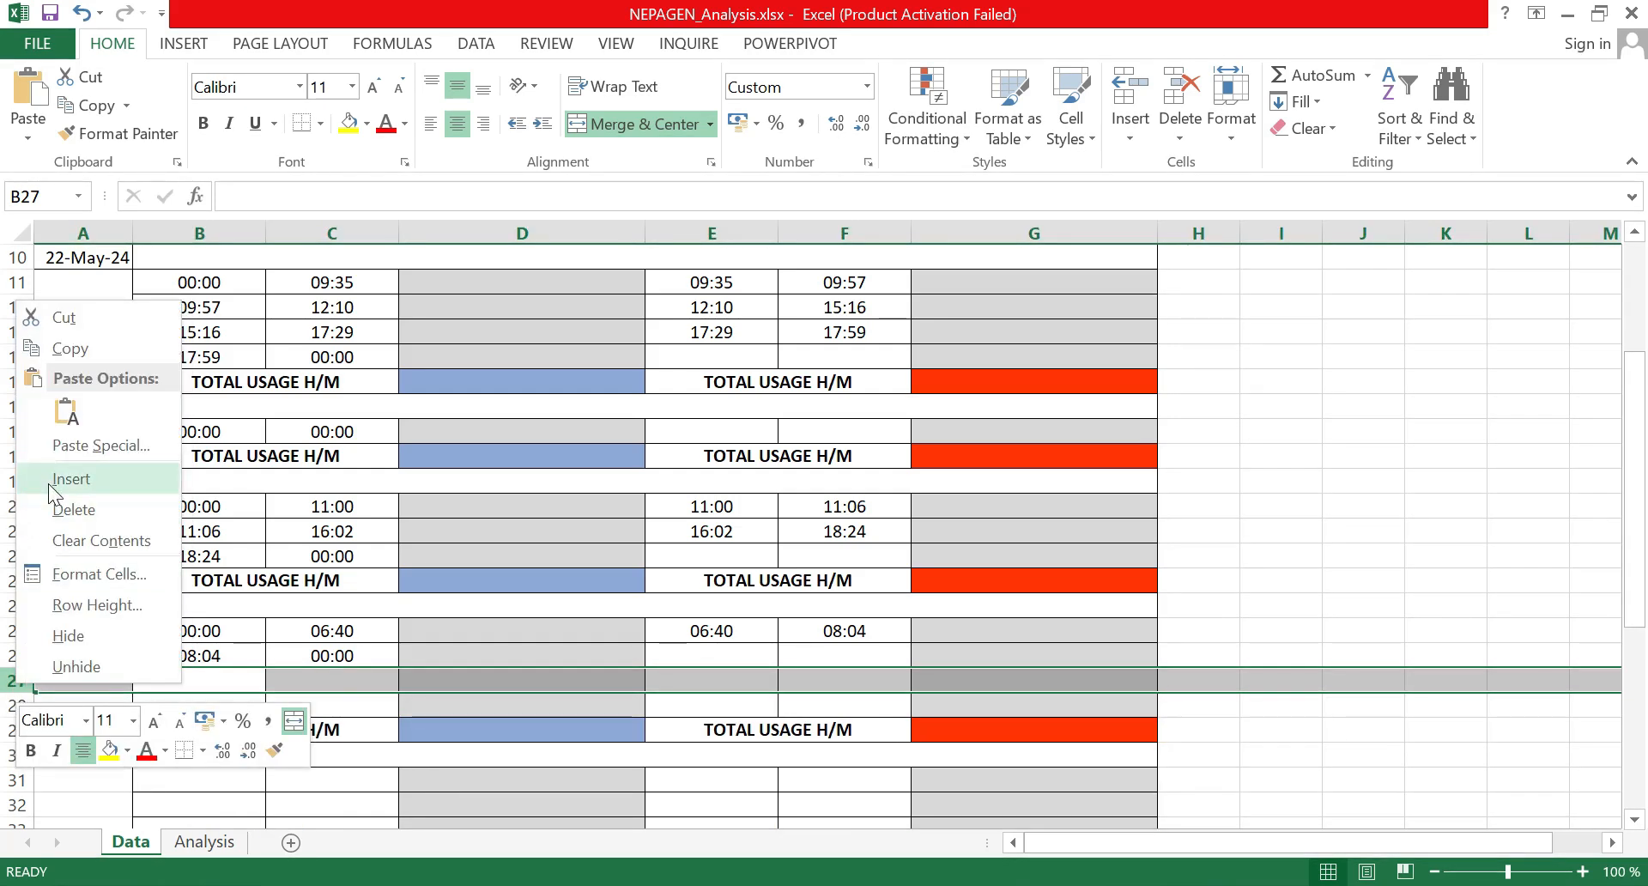
{"action": "left_click", "coordinate": [73, 510]}
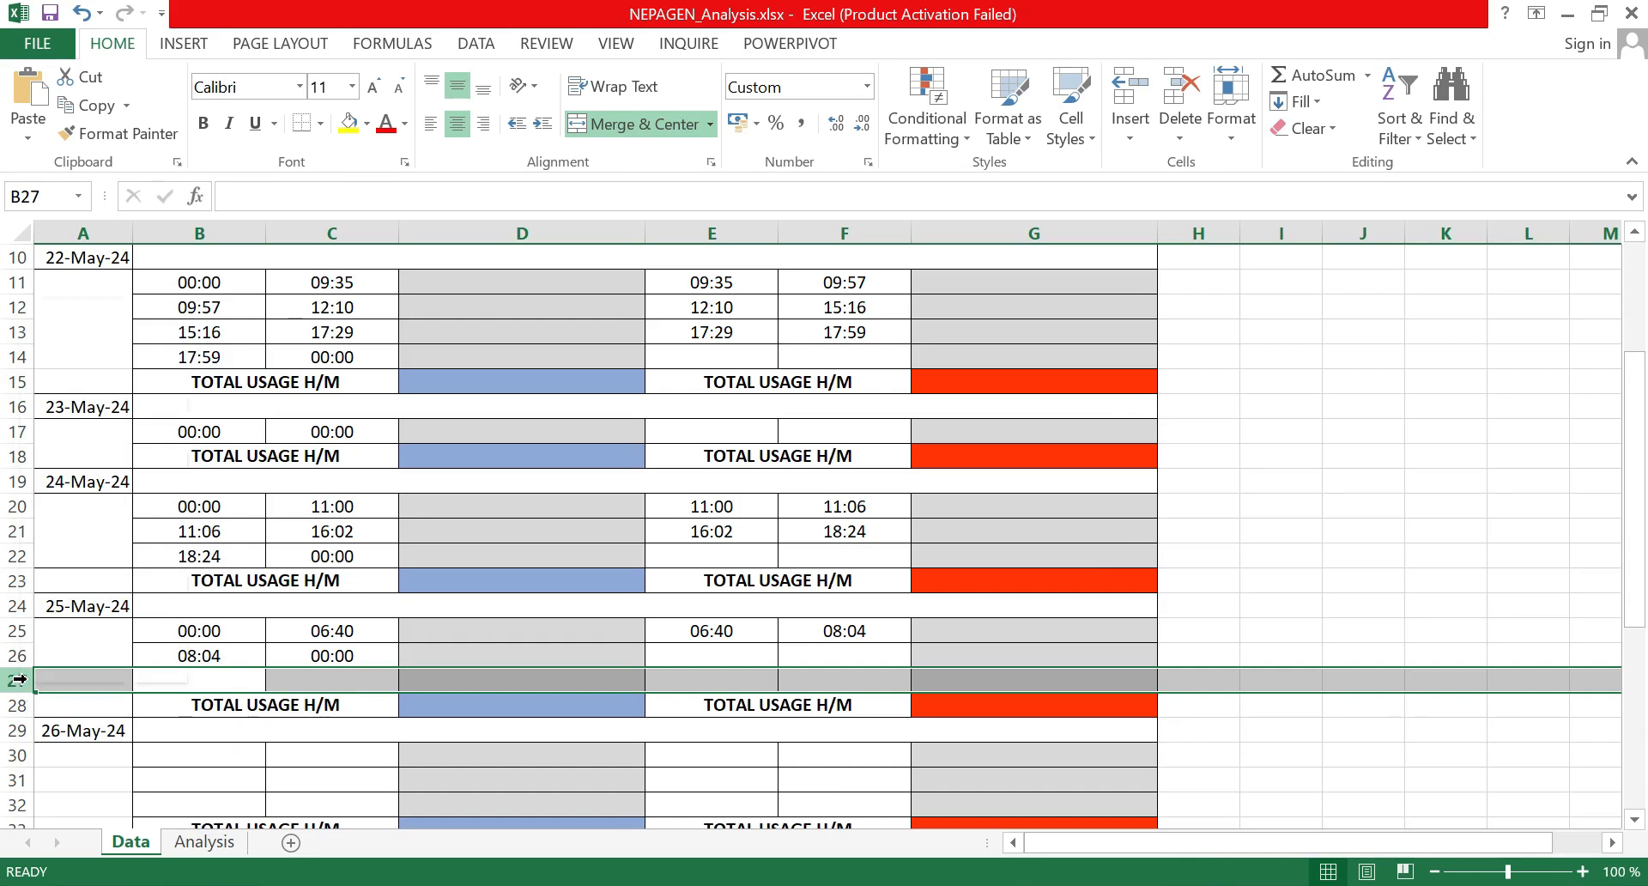
{"action": "right_click", "coordinate": [18, 680]}
{"action": "left_click", "coordinate": [67, 502]}
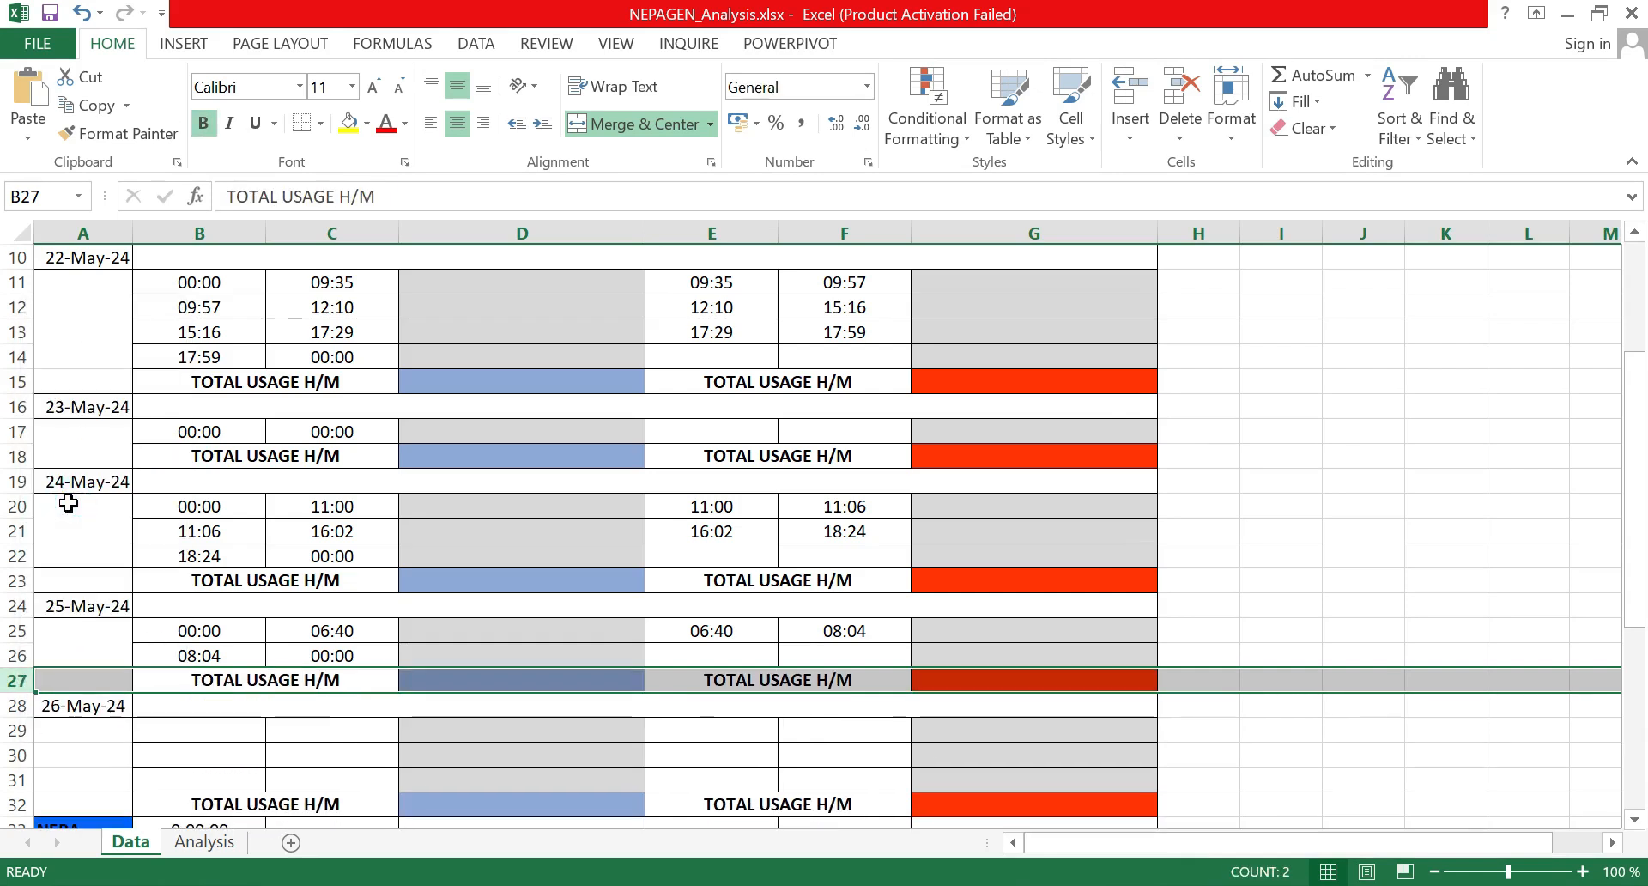
Step: Enter 00:00 as the NEPA Time On and 24:00 as the Time Off for 26-May-24 in row 29
{"action": "scroll", "coordinate": [343, 640], "scroll_direction": "down", "scroll_amount": 1}
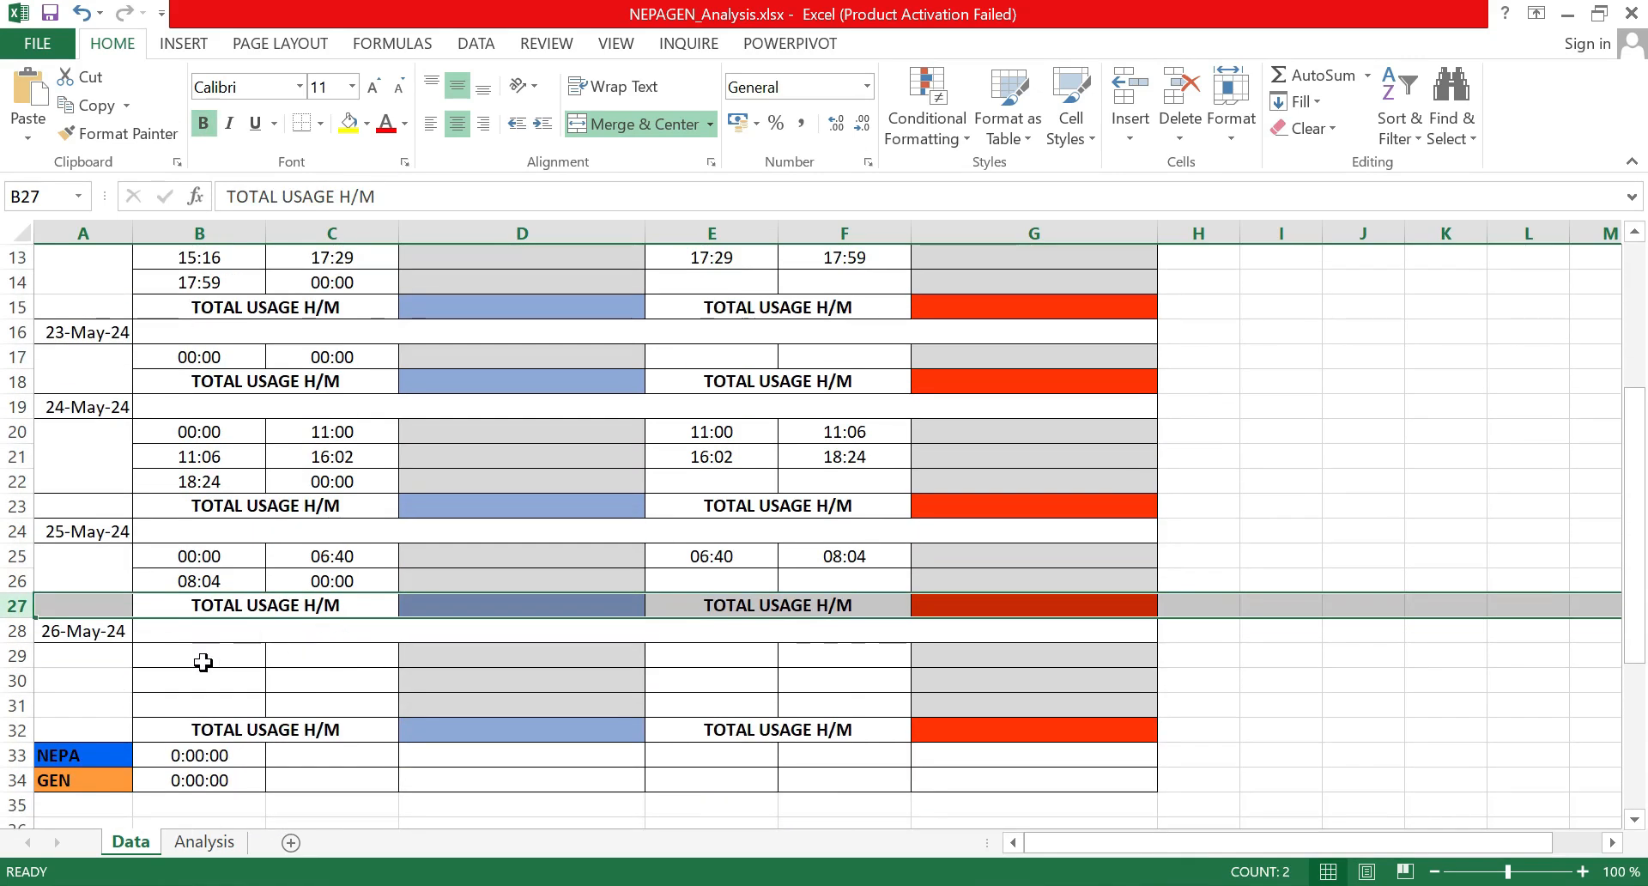
{"action": "left_click", "coordinate": [200, 659]}
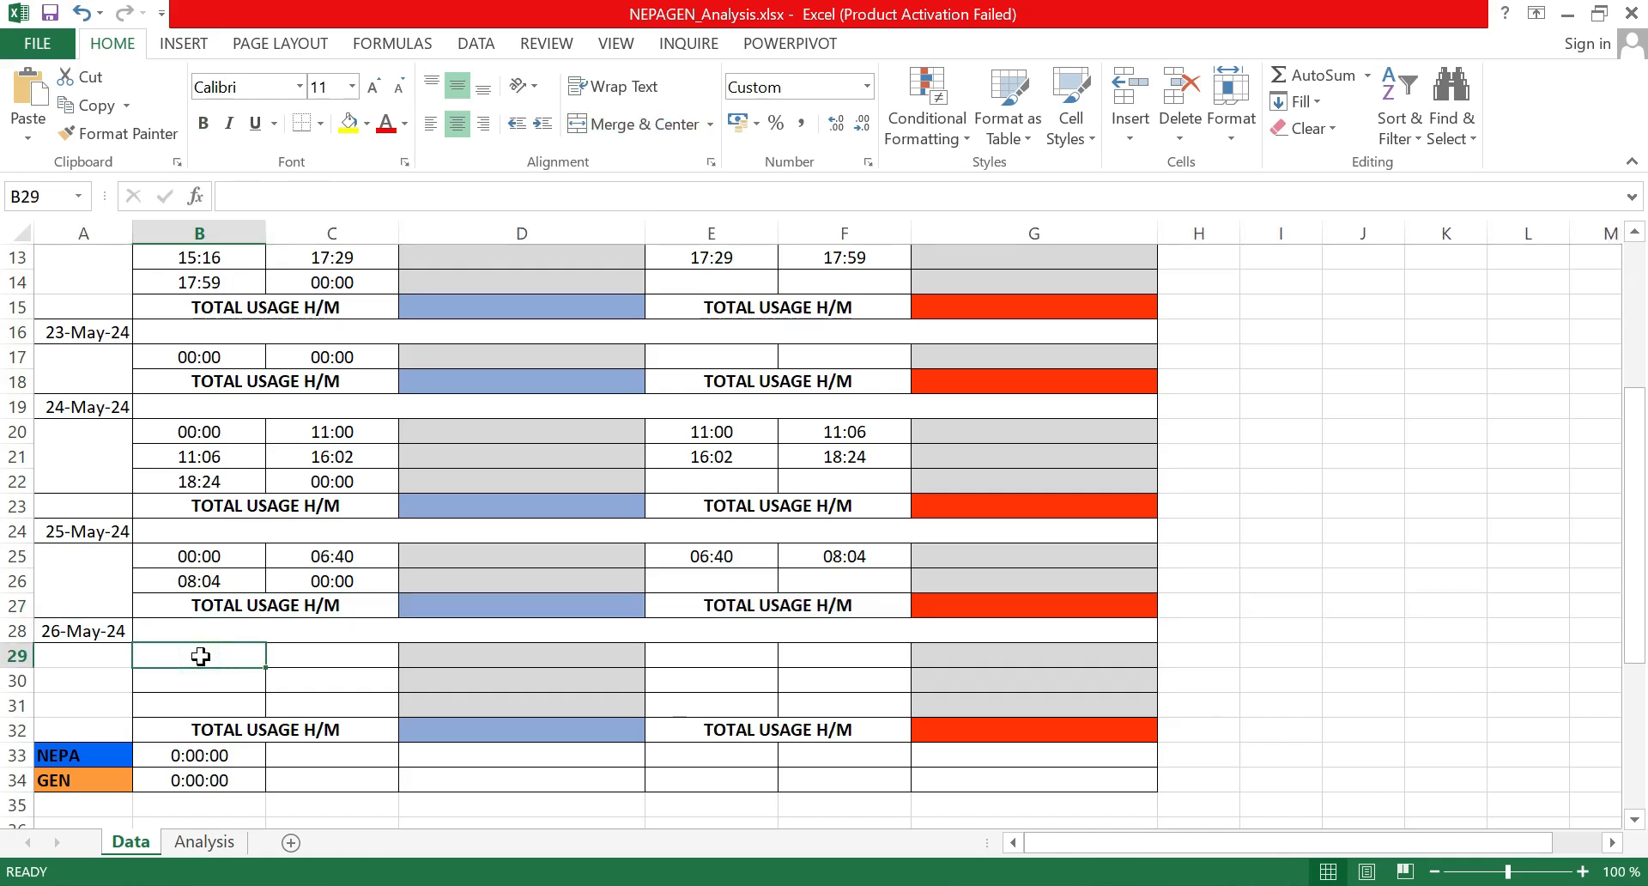
{"action": "type", "text": "00:00"}
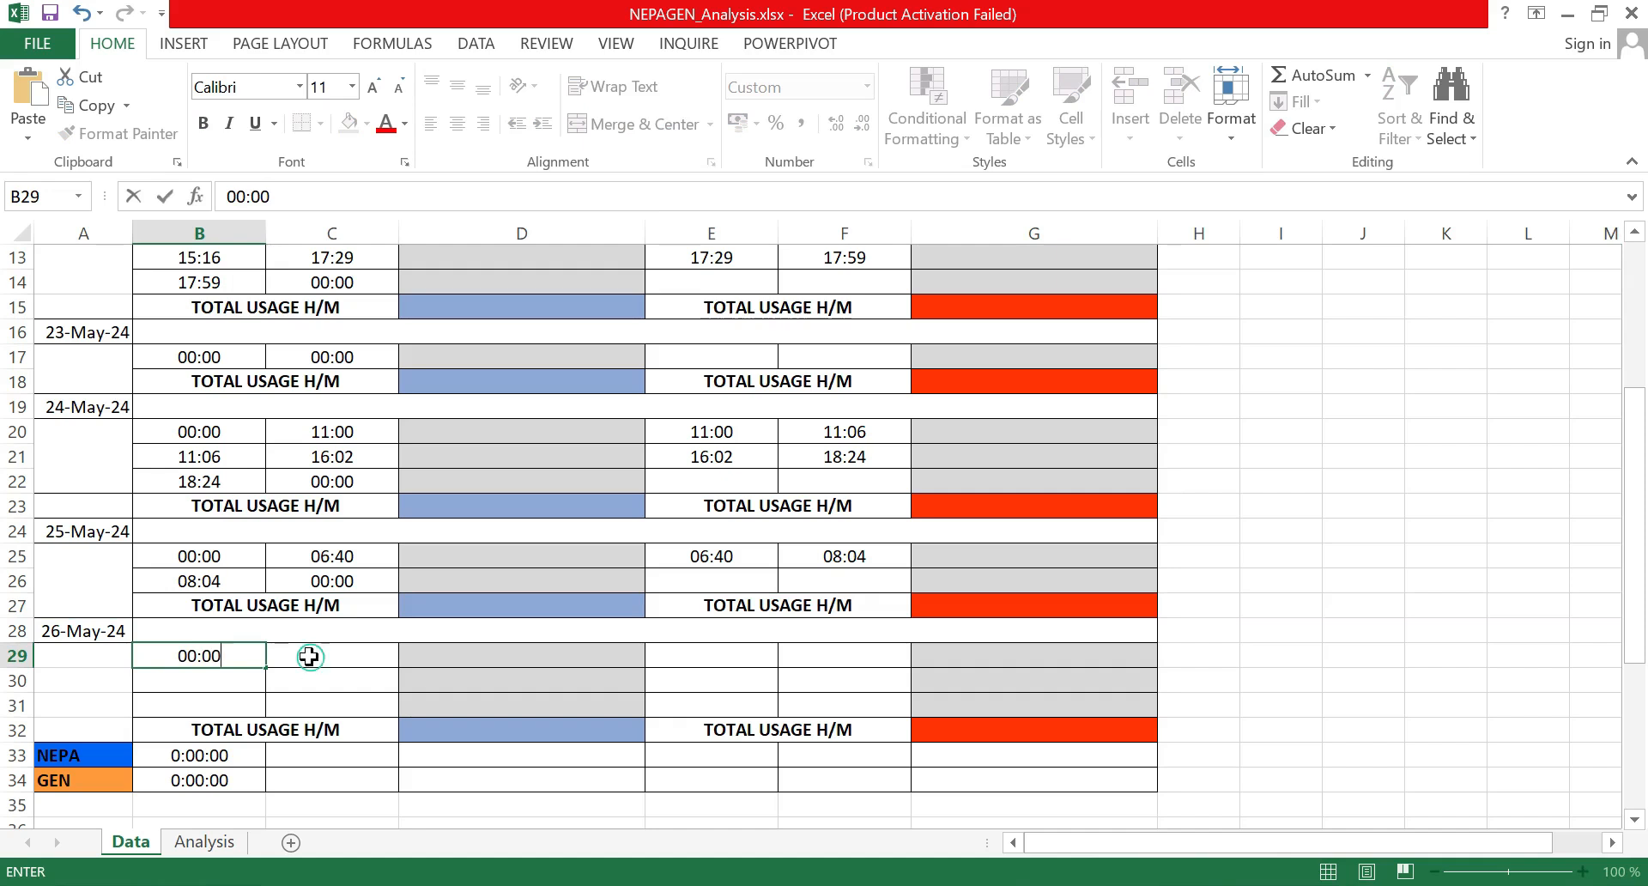
{"action": "left_click", "coordinate": [282, 656]}
{"action": "type", "text": "00"}
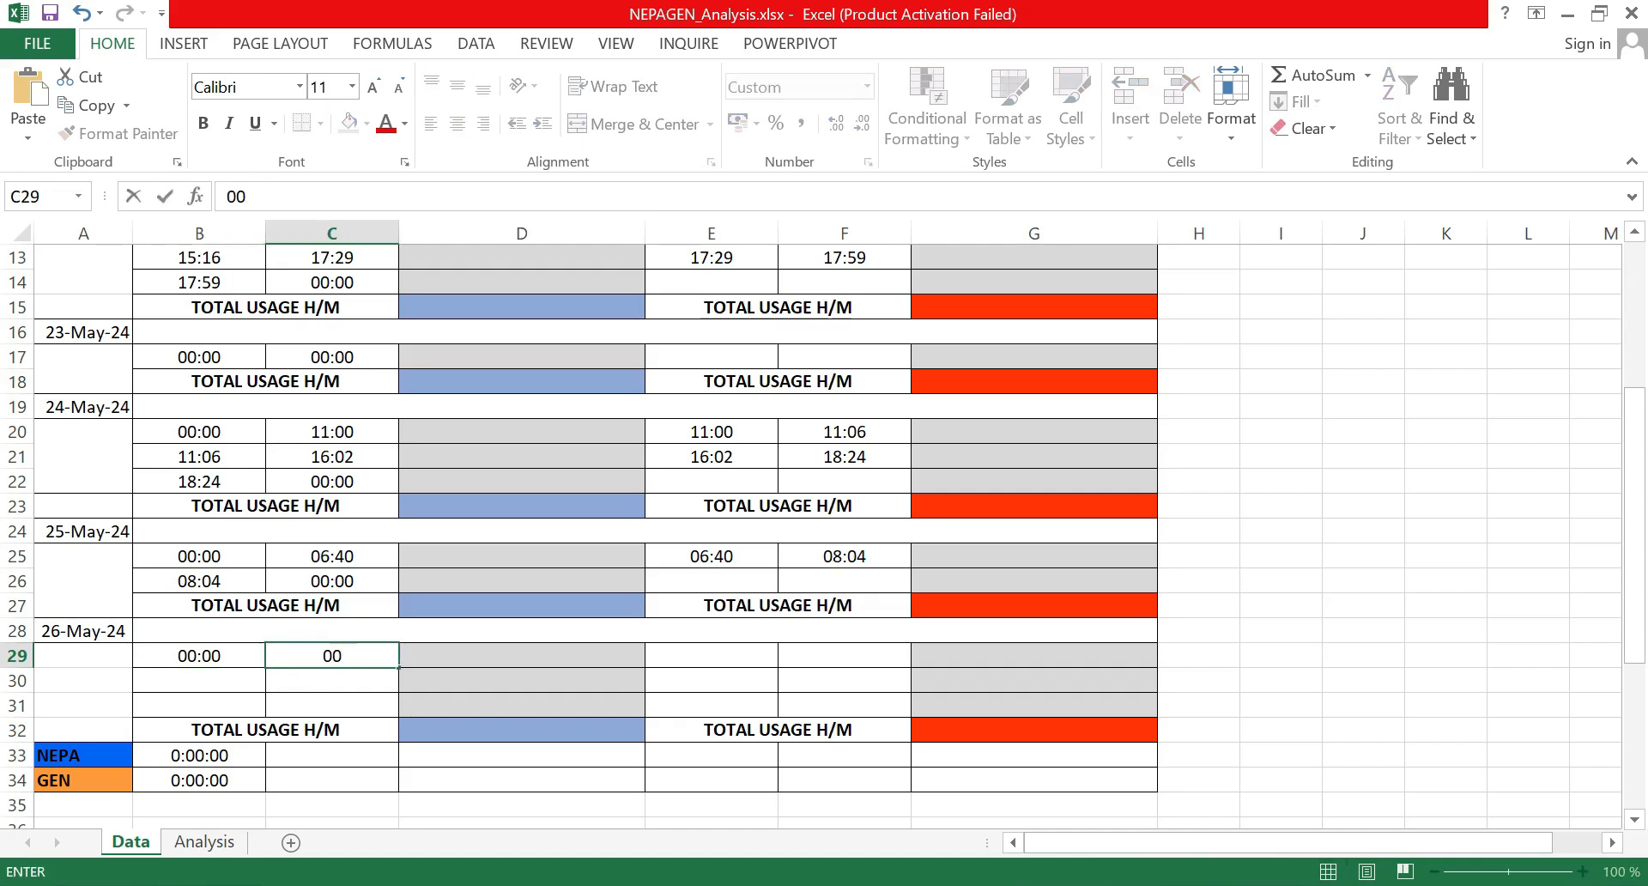
{"action": "type", "text": ":"}
{"action": "key", "text": "BackSpace"}
{"action": "key", "text": "BackSpace"}
{"action": "type", "text": "4:00"}
{"action": "key", "text": "Return"}
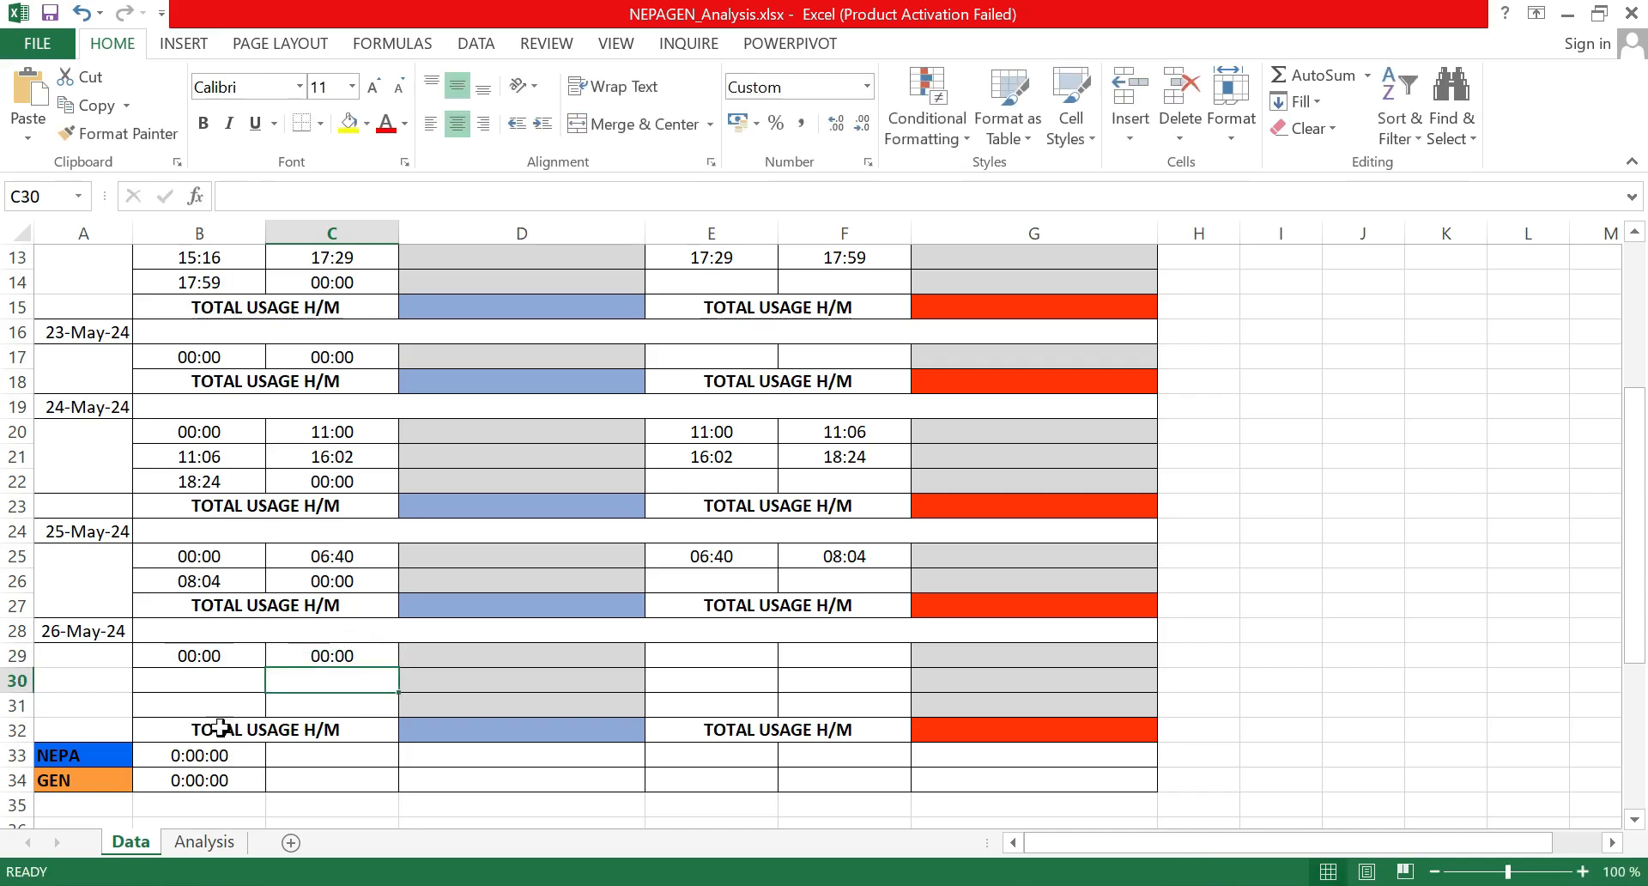
Step: Delete the two unused entry rows beneath row 29 in the 26-May-24 block
{"action": "right_click", "coordinate": [17, 681]}
{"action": "left_click", "coordinate": [75, 508]}
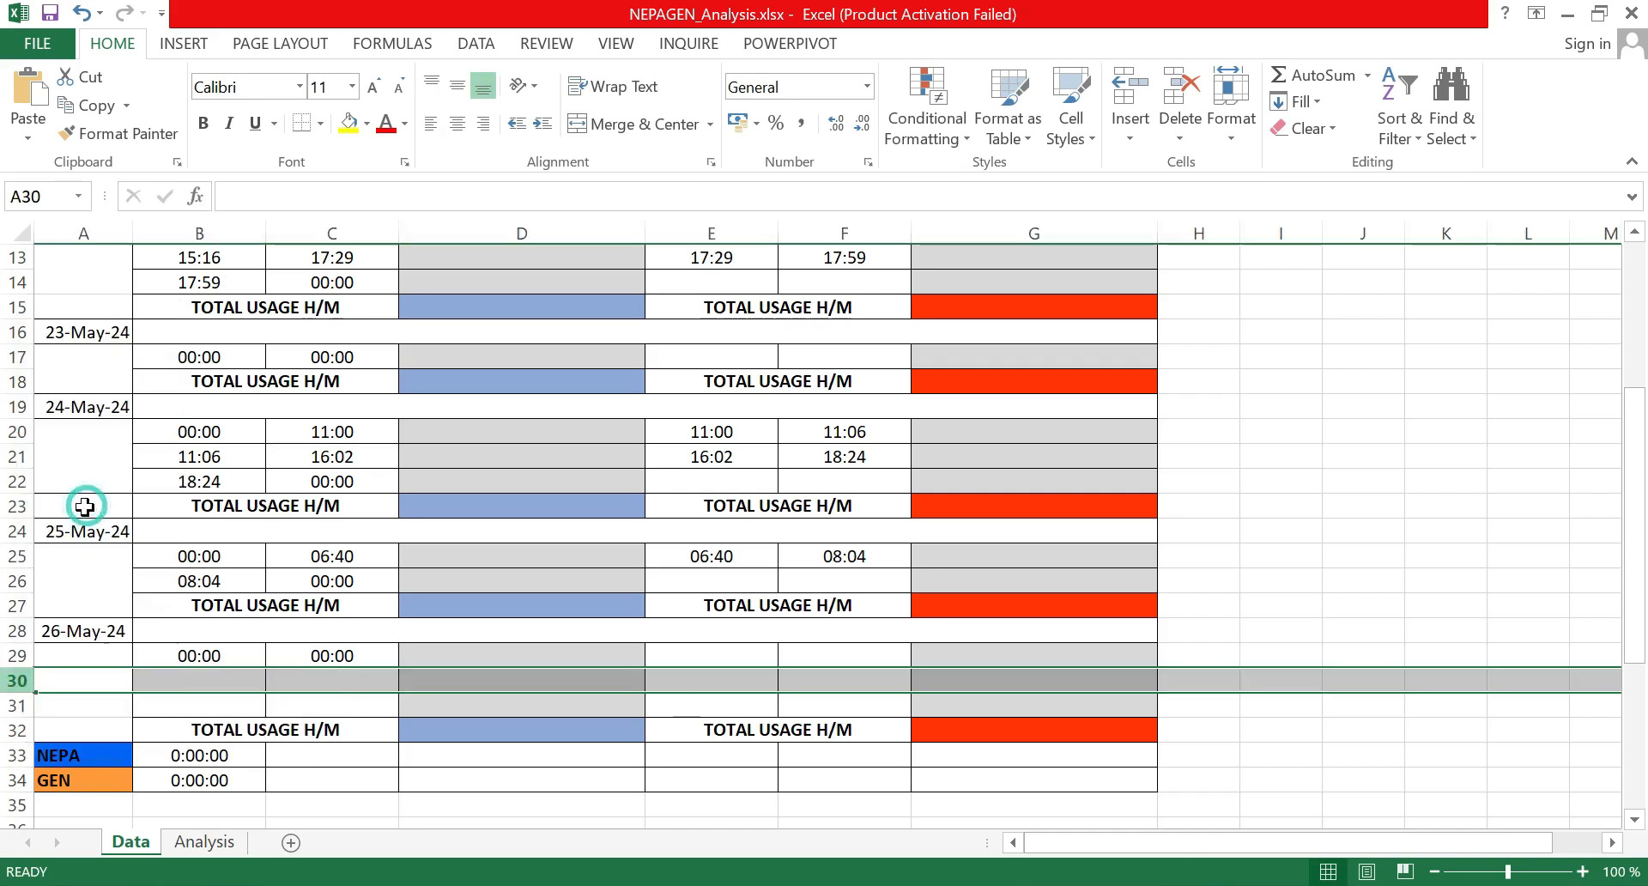
{"action": "right_click", "coordinate": [18, 683]}
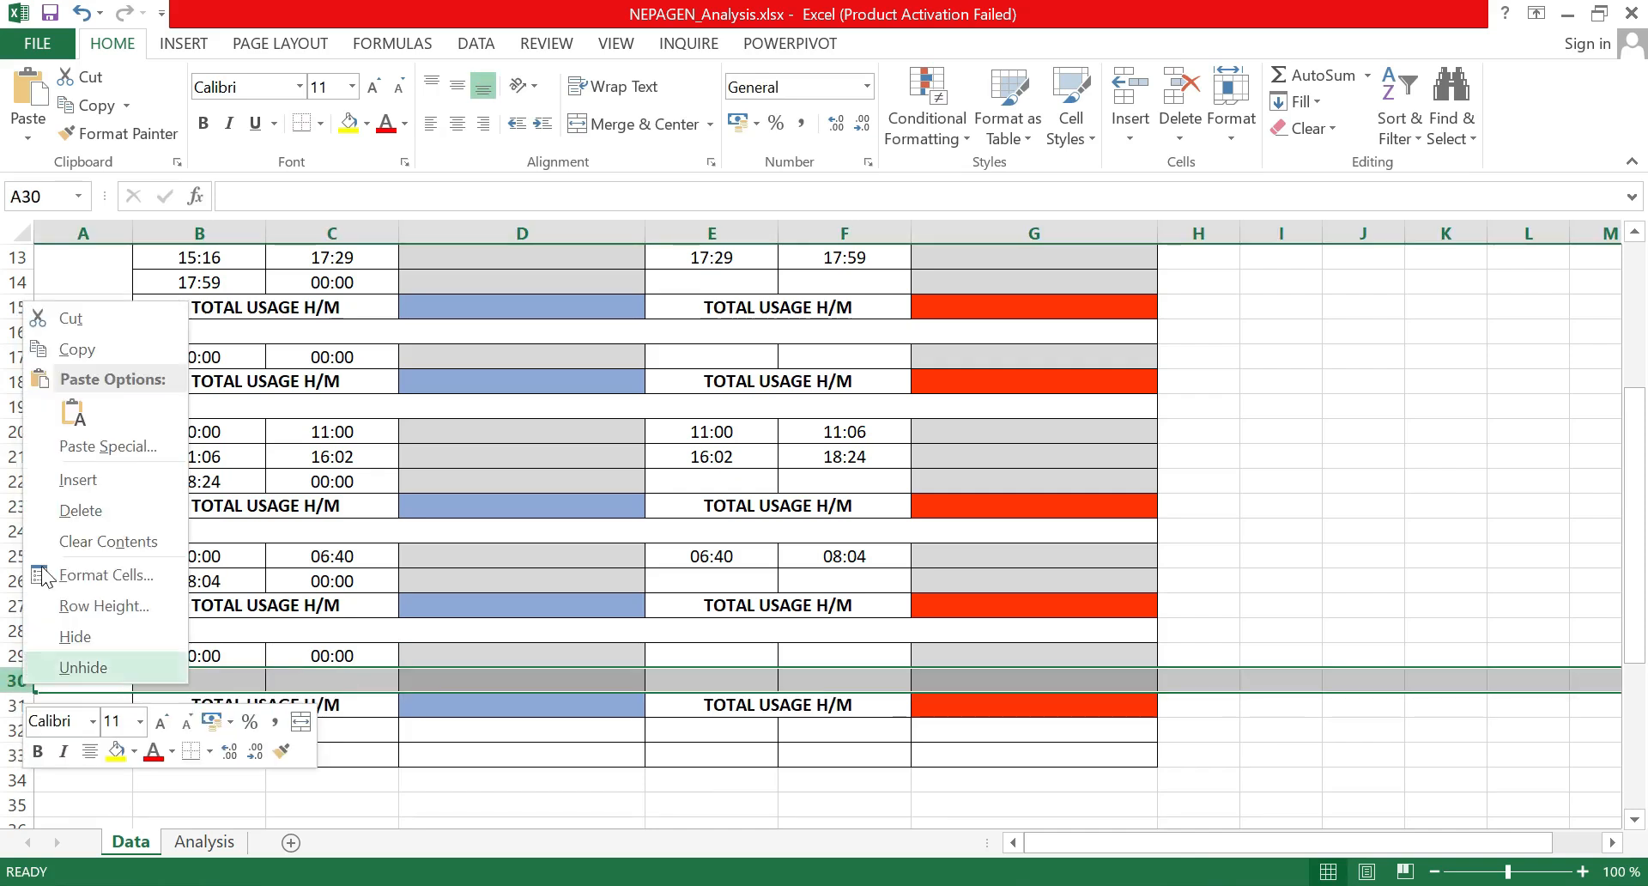
{"action": "left_click", "coordinate": [78, 512]}
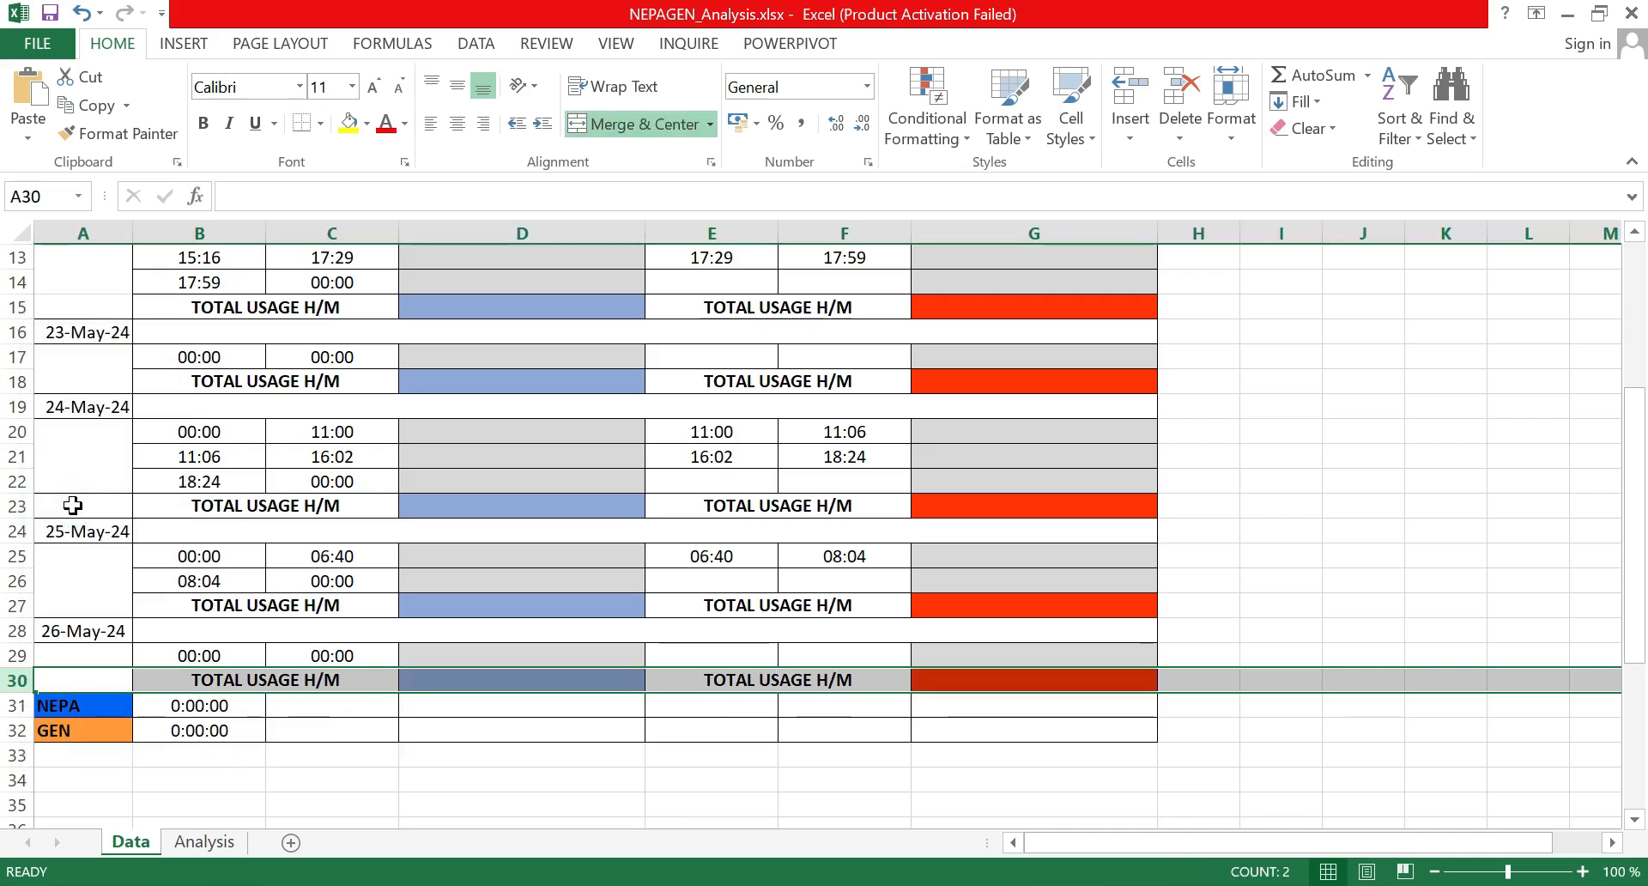
Step: Calculate the NEPA time difference for 20-May-24 in D4 with the formula =C4-B4
{"action": "scroll", "coordinate": [360, 504], "scroll_direction": "up", "scroll_amount": 1}
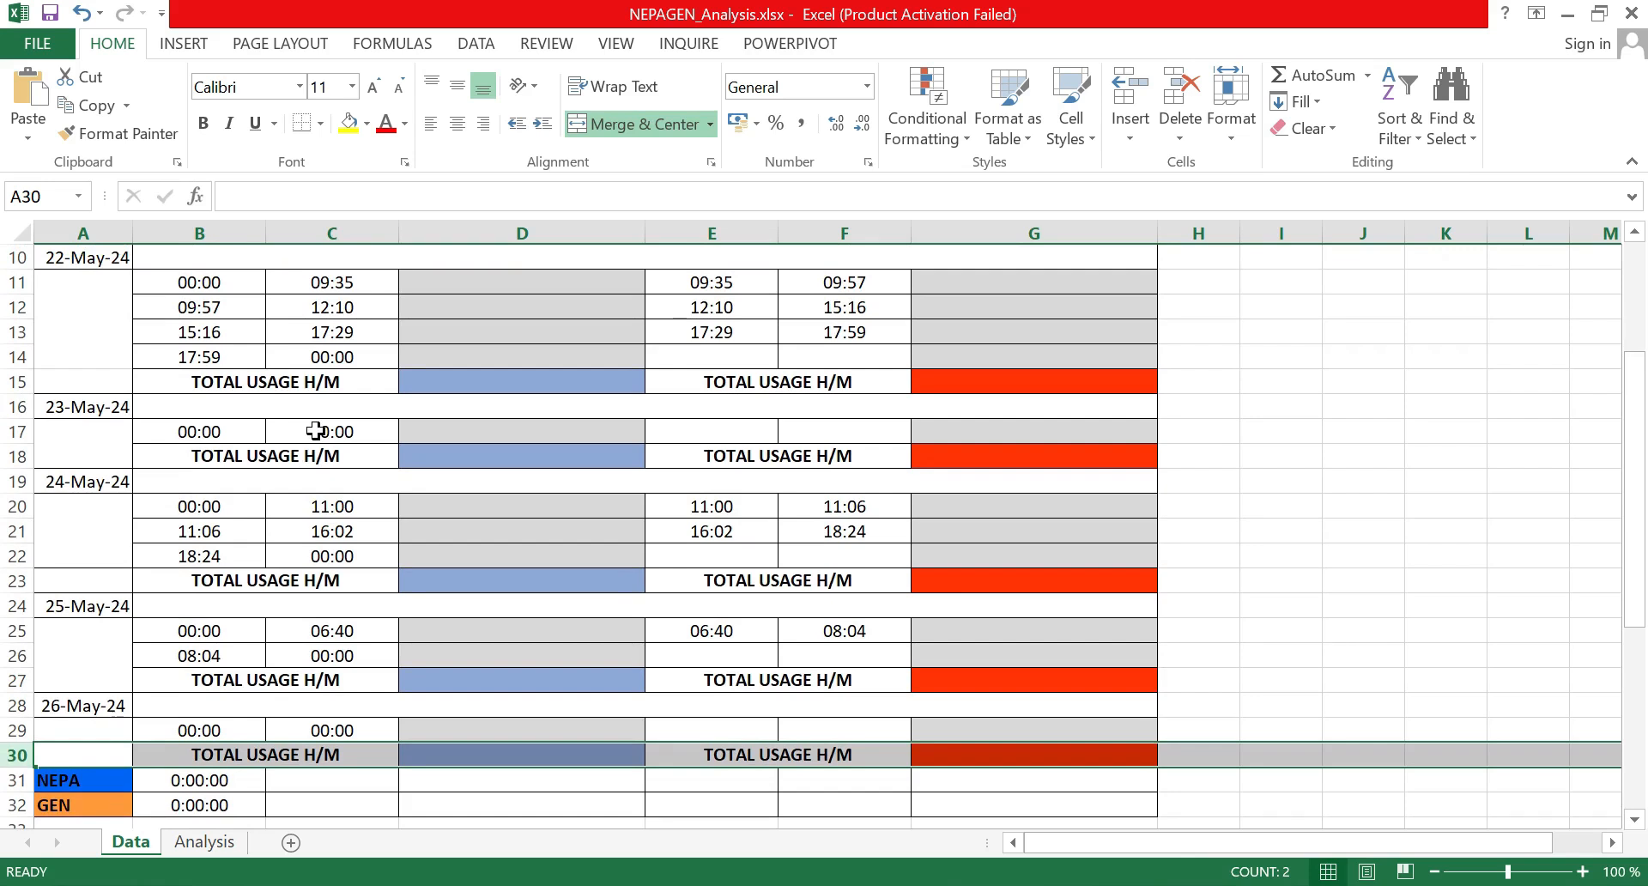
{"action": "scroll", "coordinate": [316, 431], "scroll_direction": "up", "scroll_amount": 2}
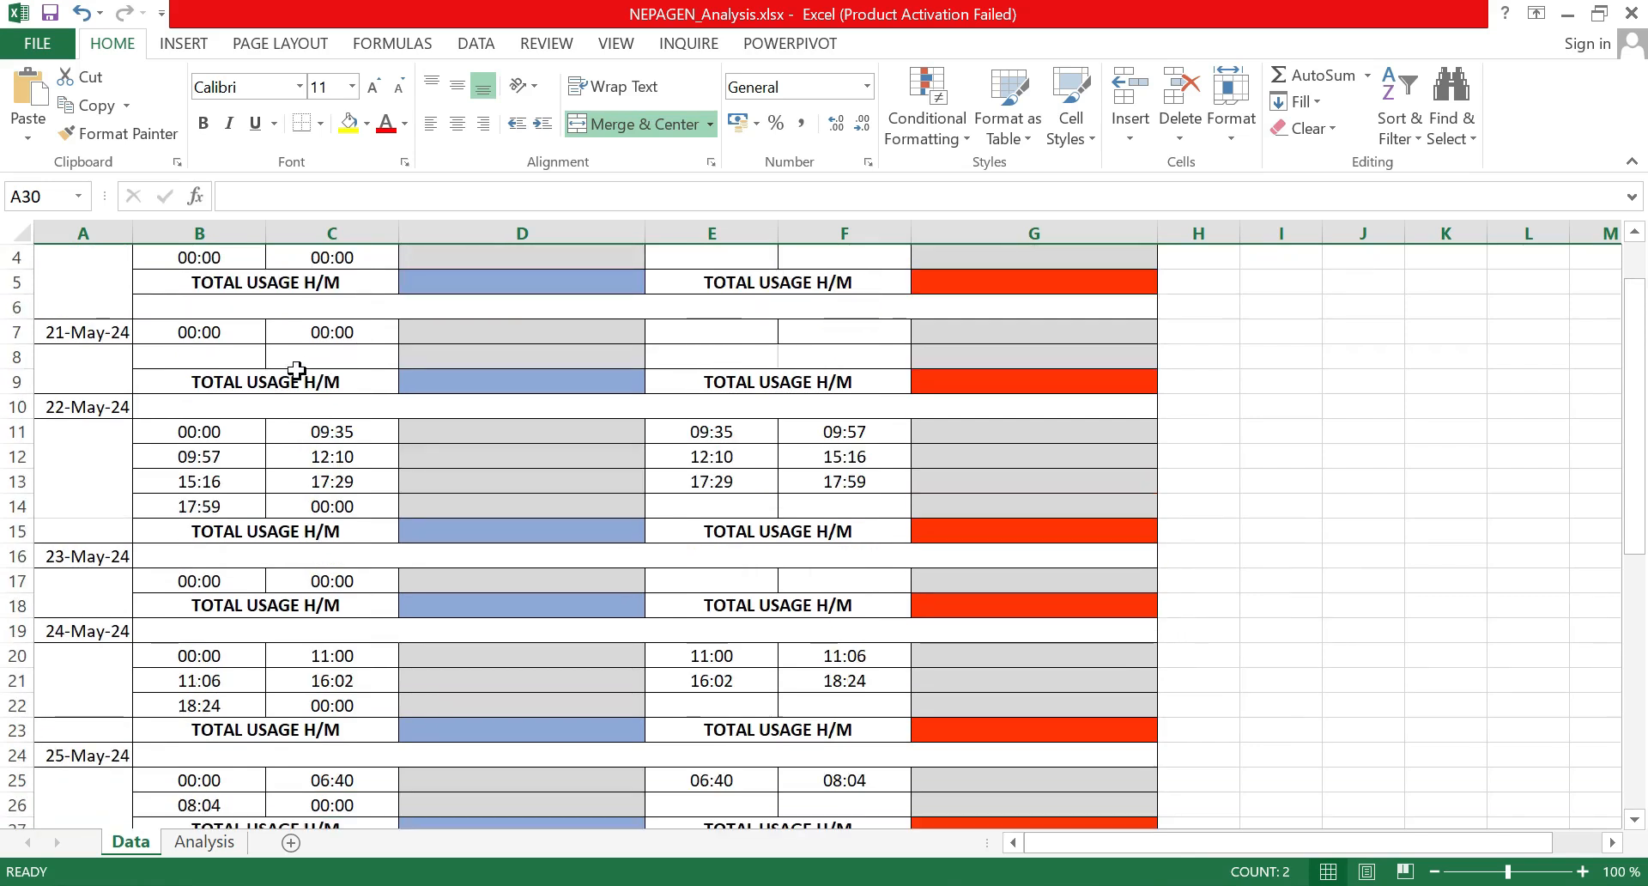
{"action": "scroll", "coordinate": [296, 370], "scroll_direction": "up", "scroll_amount": 1}
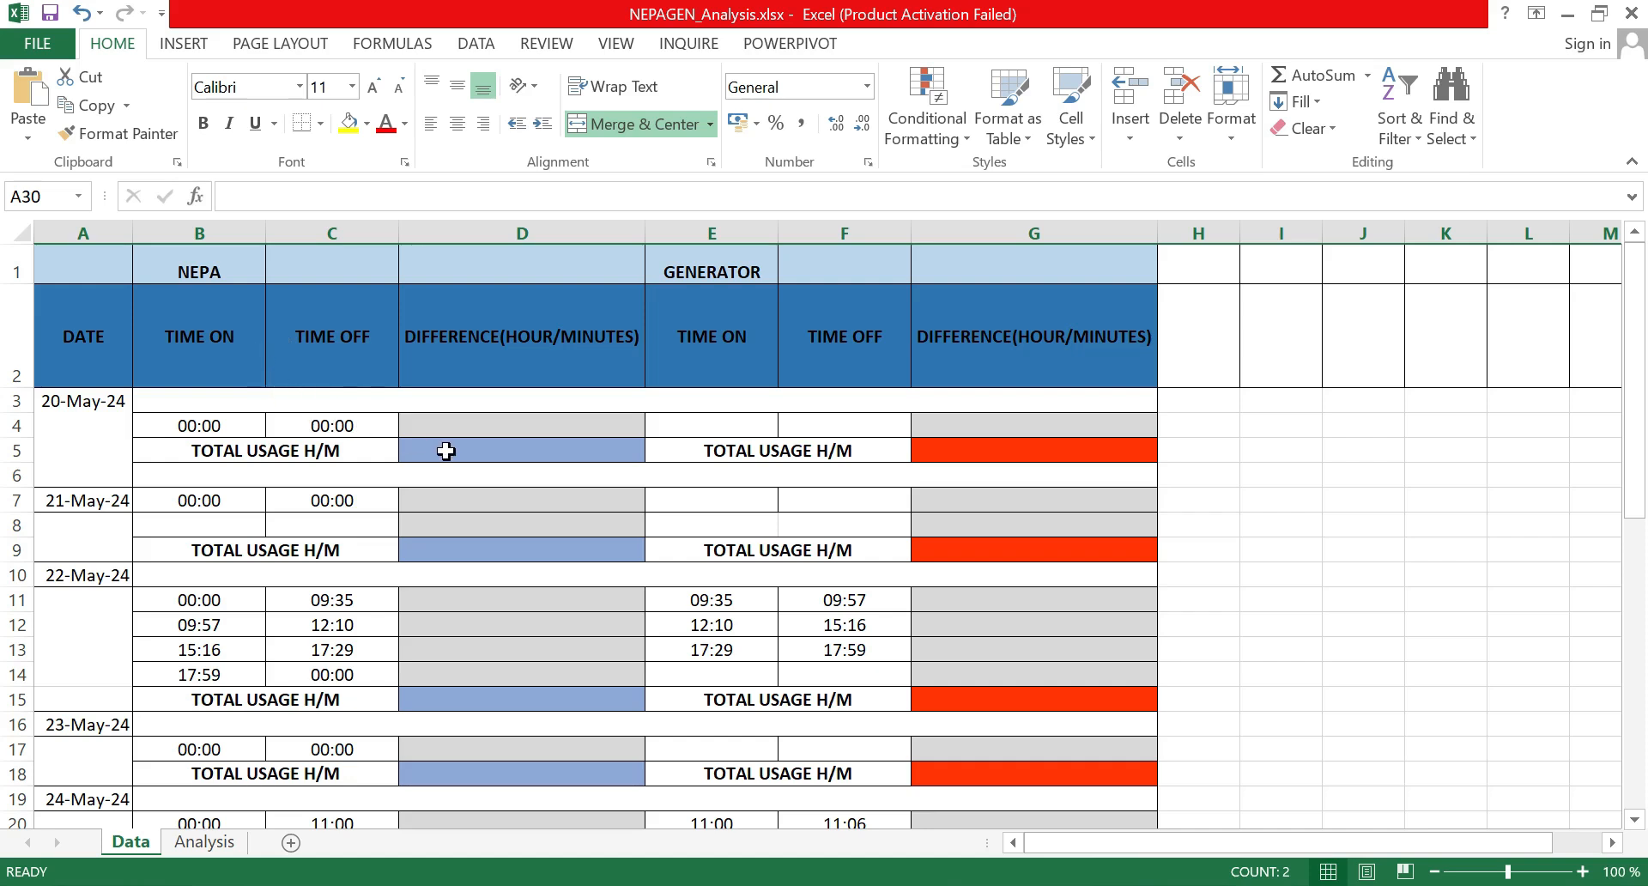
{"action": "scroll", "coordinate": [445, 451], "scroll_direction": "down", "scroll_amount": 1}
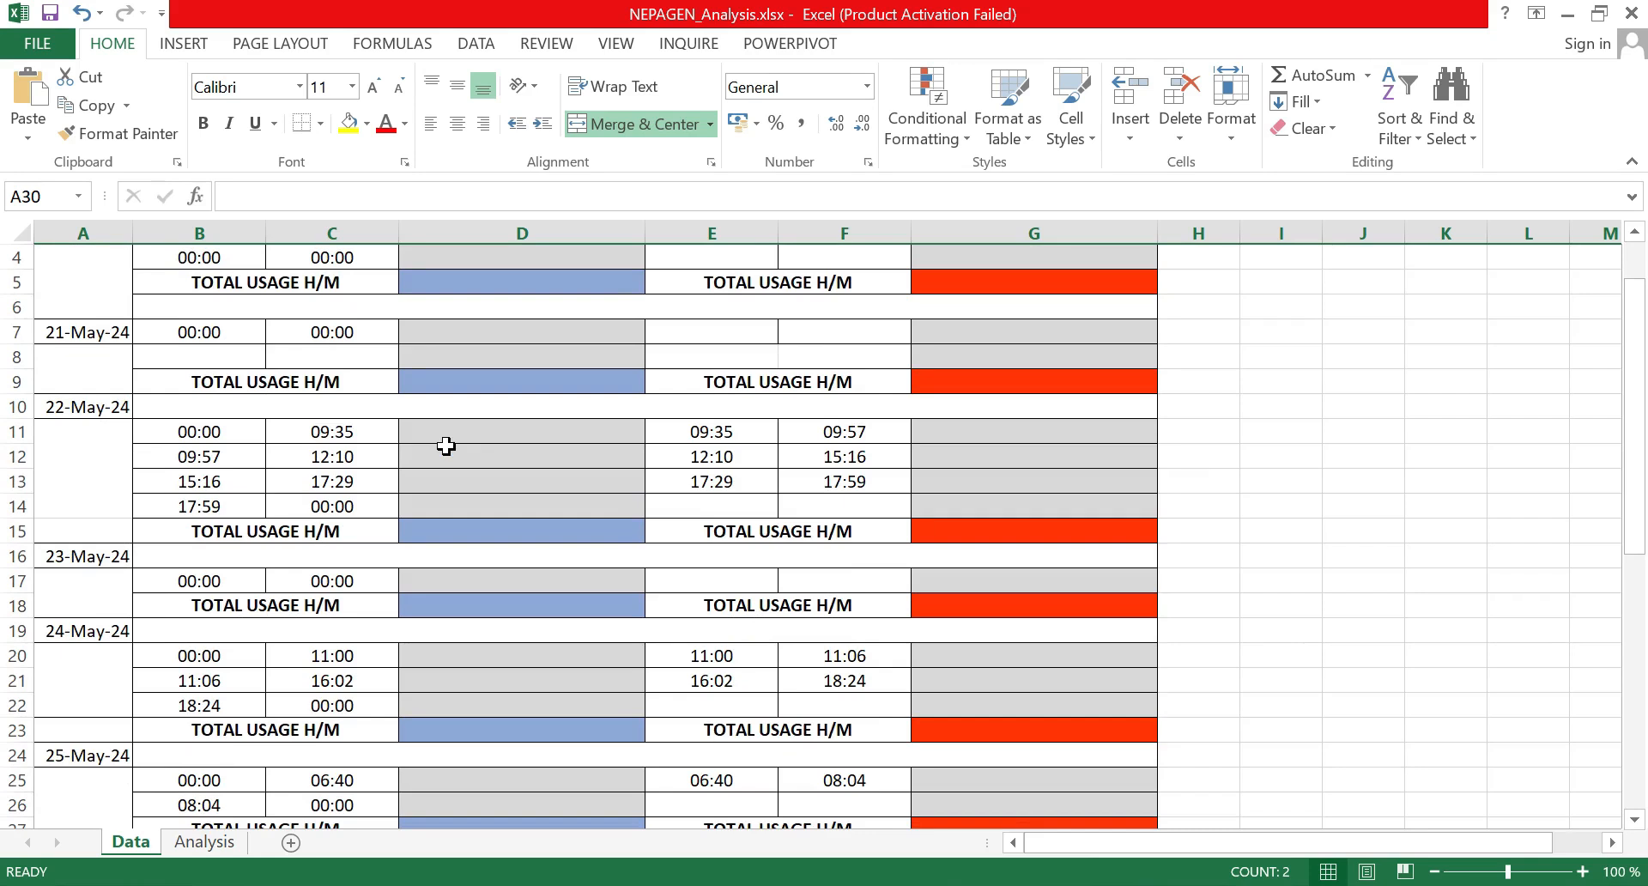
{"action": "scroll", "coordinate": [453, 455], "scroll_direction": "down", "scroll_amount": 1}
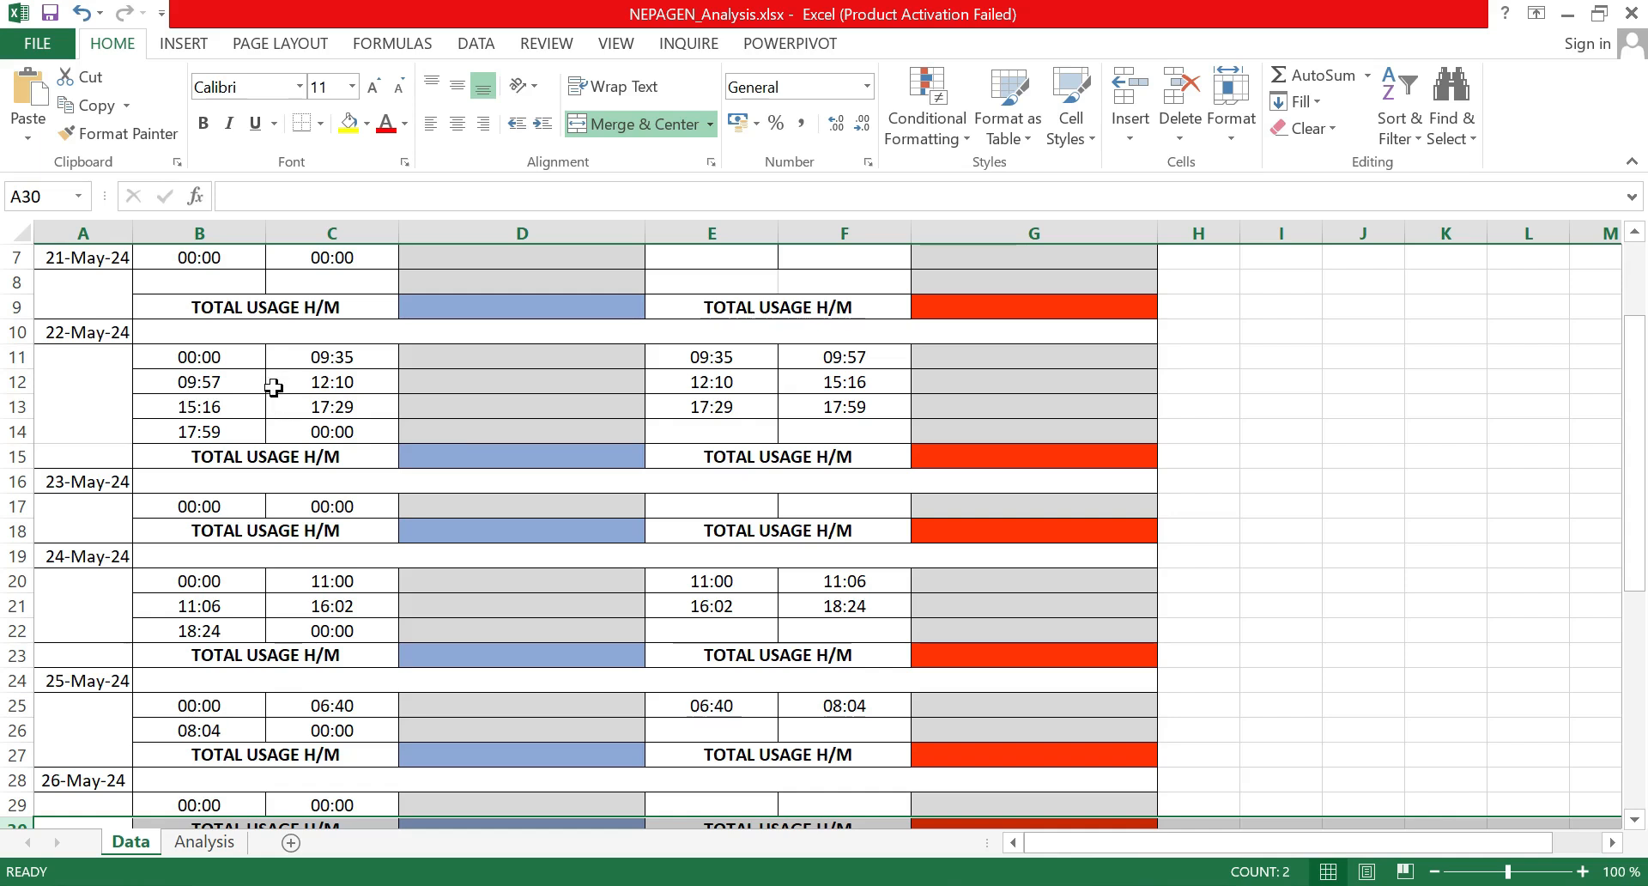
{"action": "scroll", "coordinate": [274, 380], "scroll_direction": "up", "scroll_amount": 2}
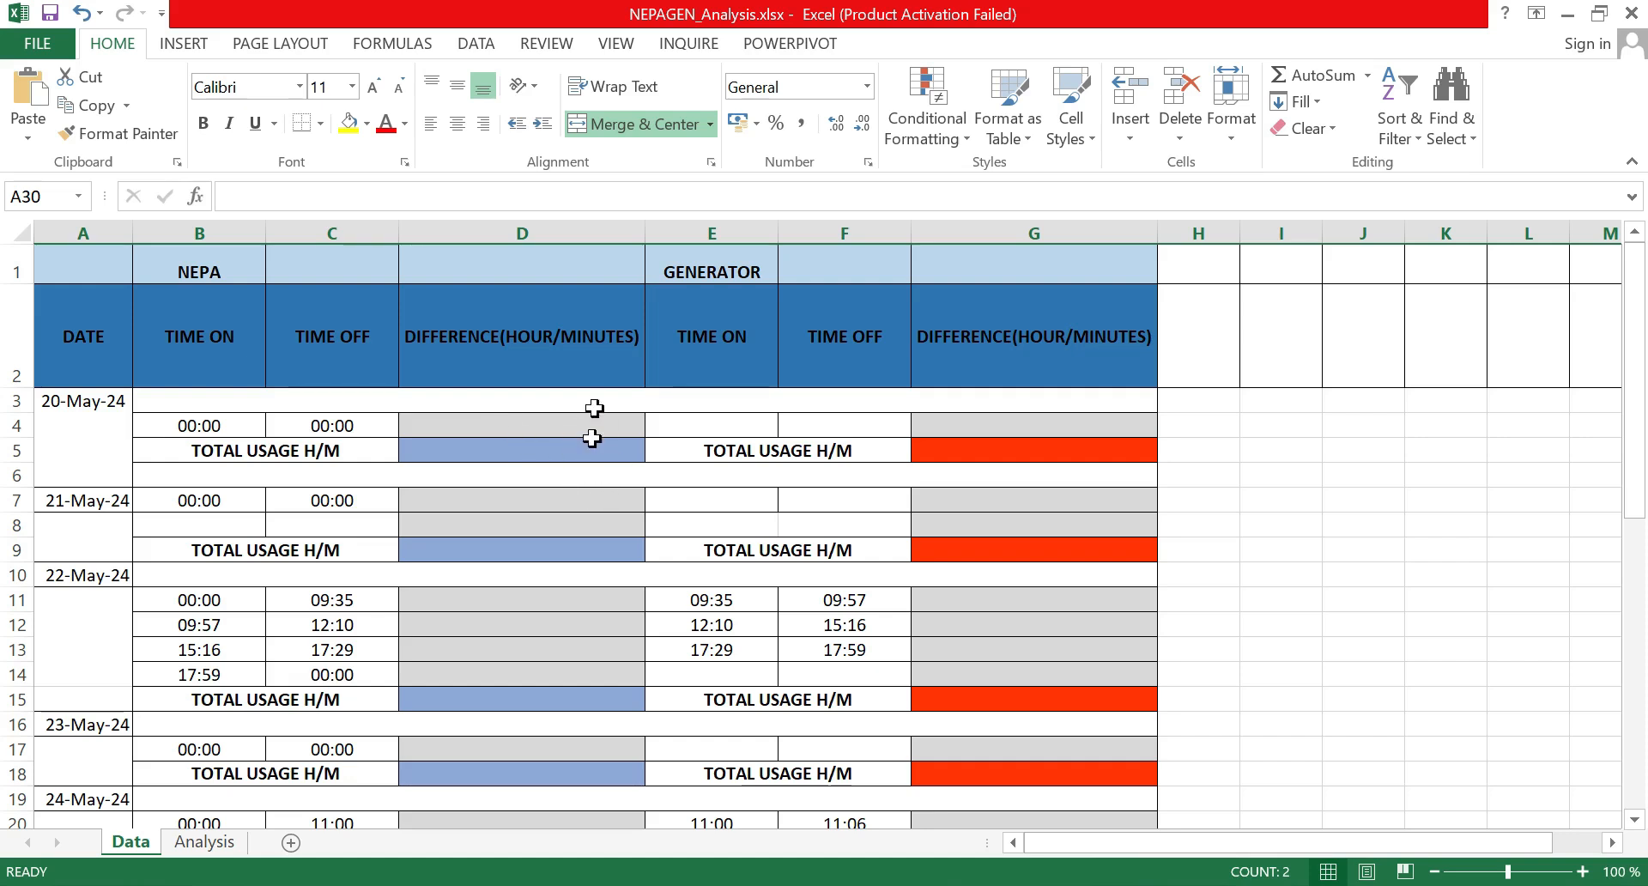
{"action": "left_click", "coordinate": [530, 428]}
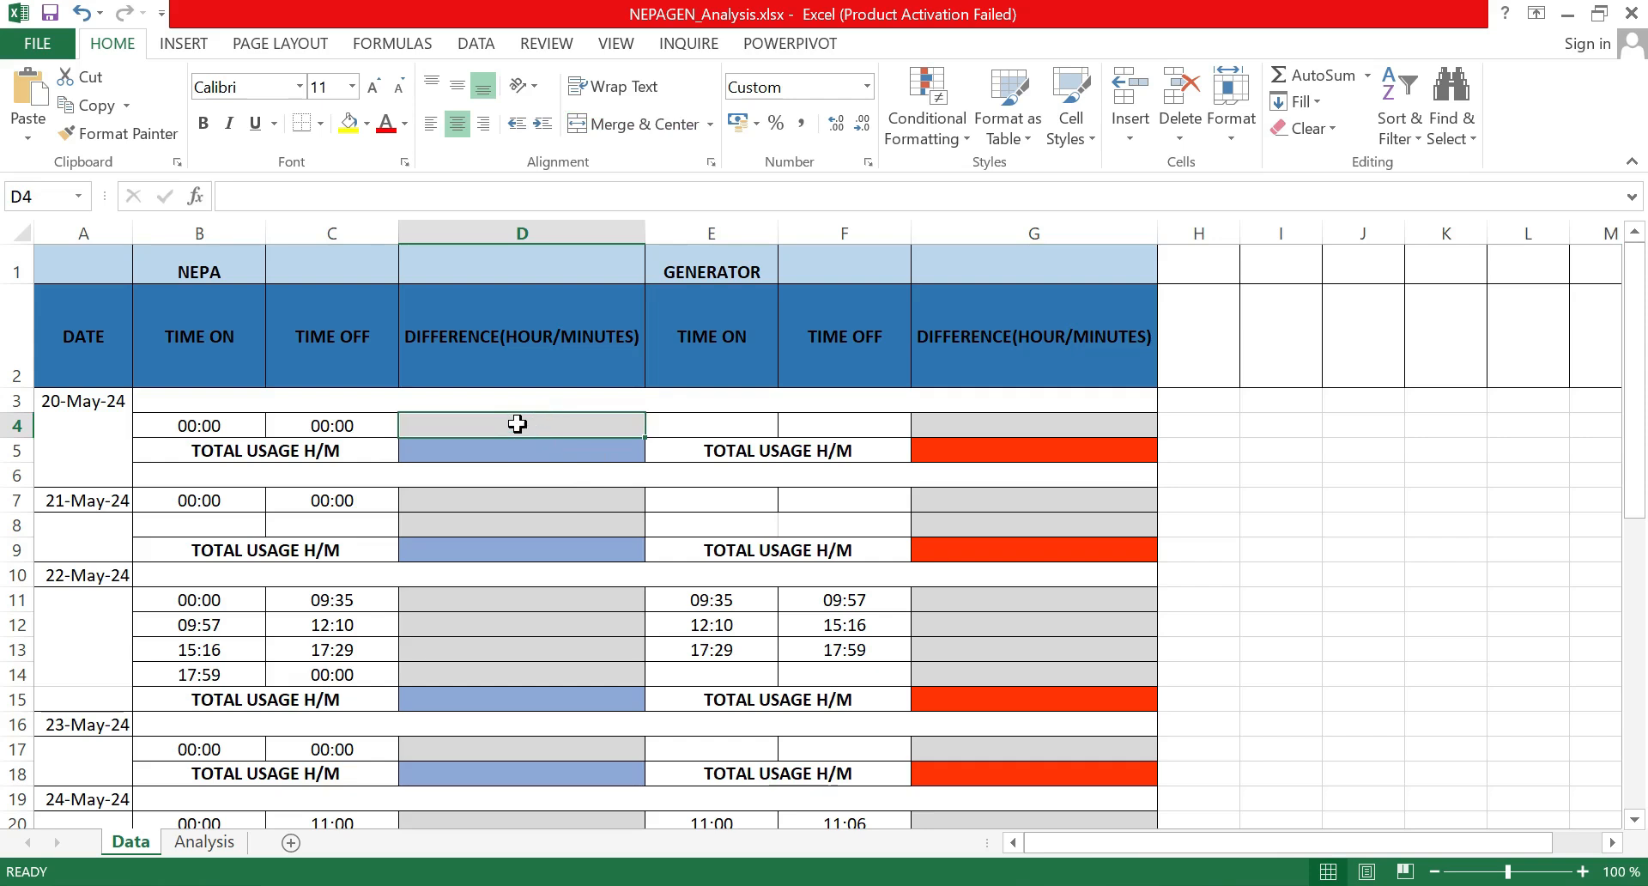
{"action": "left_click", "coordinate": [501, 425]}
{"action": "type", "text": "="}
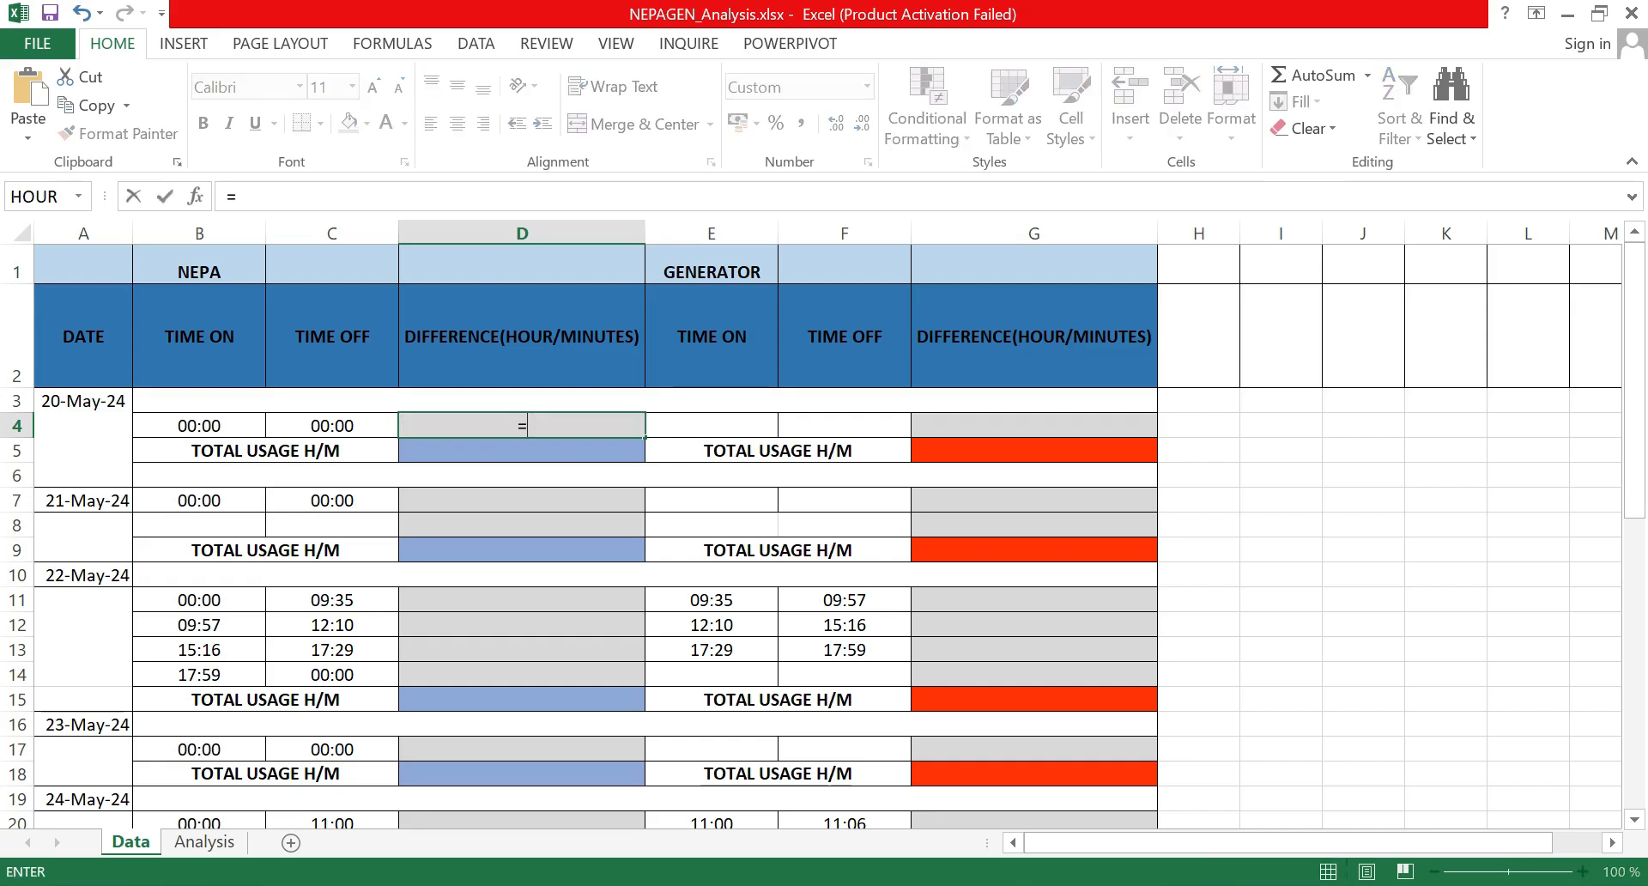
{"action": "left_click", "coordinate": [331, 424]}
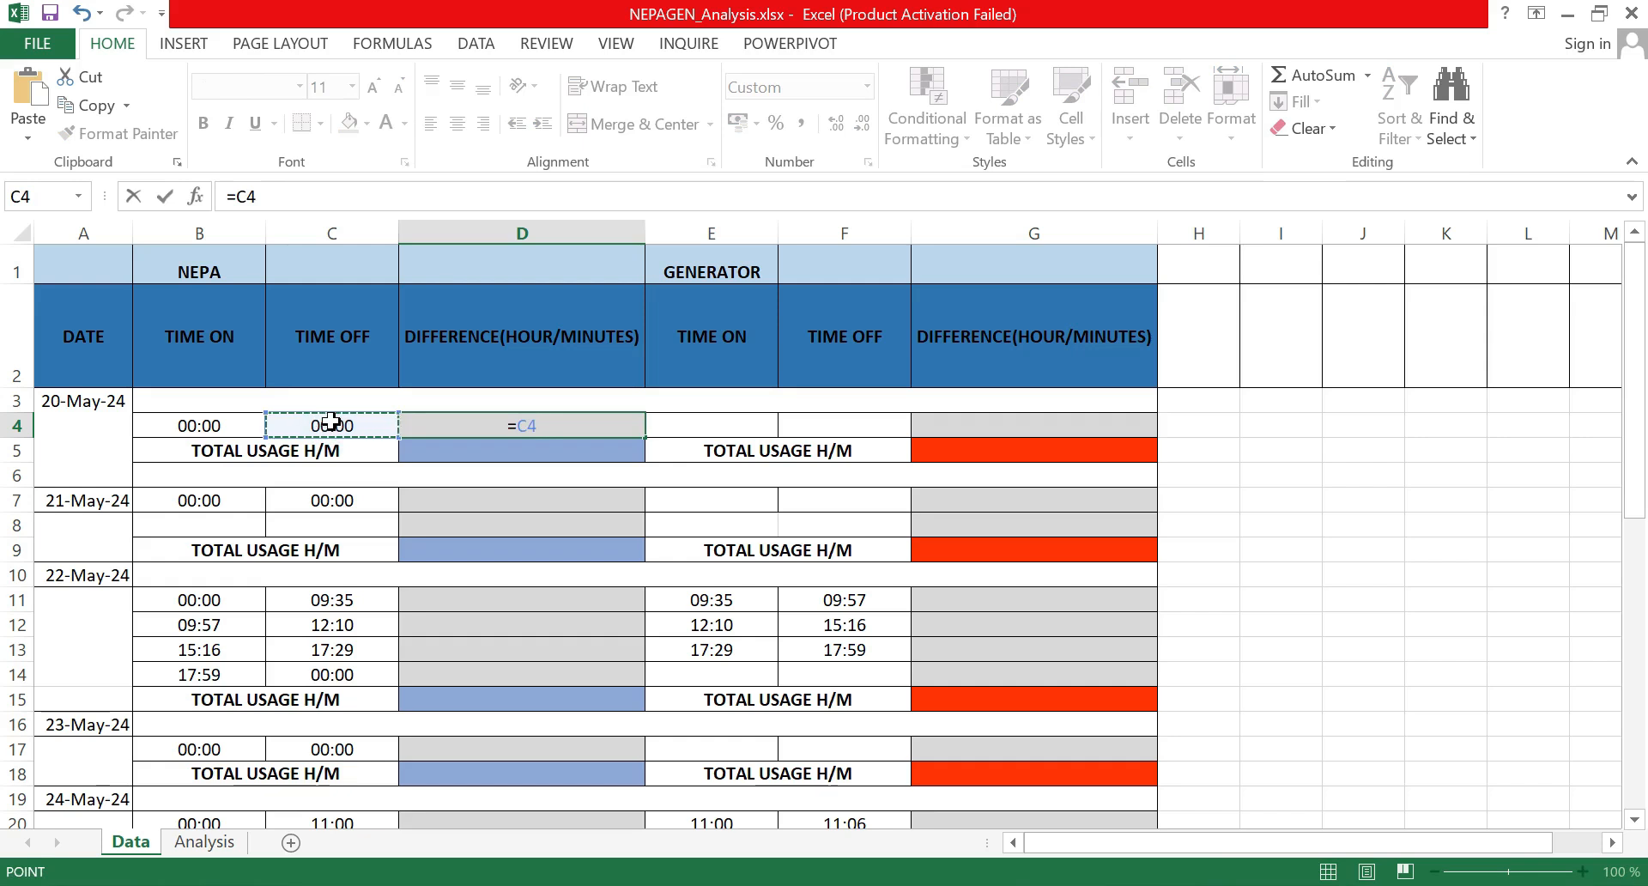
{"action": "type", "text": "-"}
{"action": "left_click", "coordinate": [230, 425]}
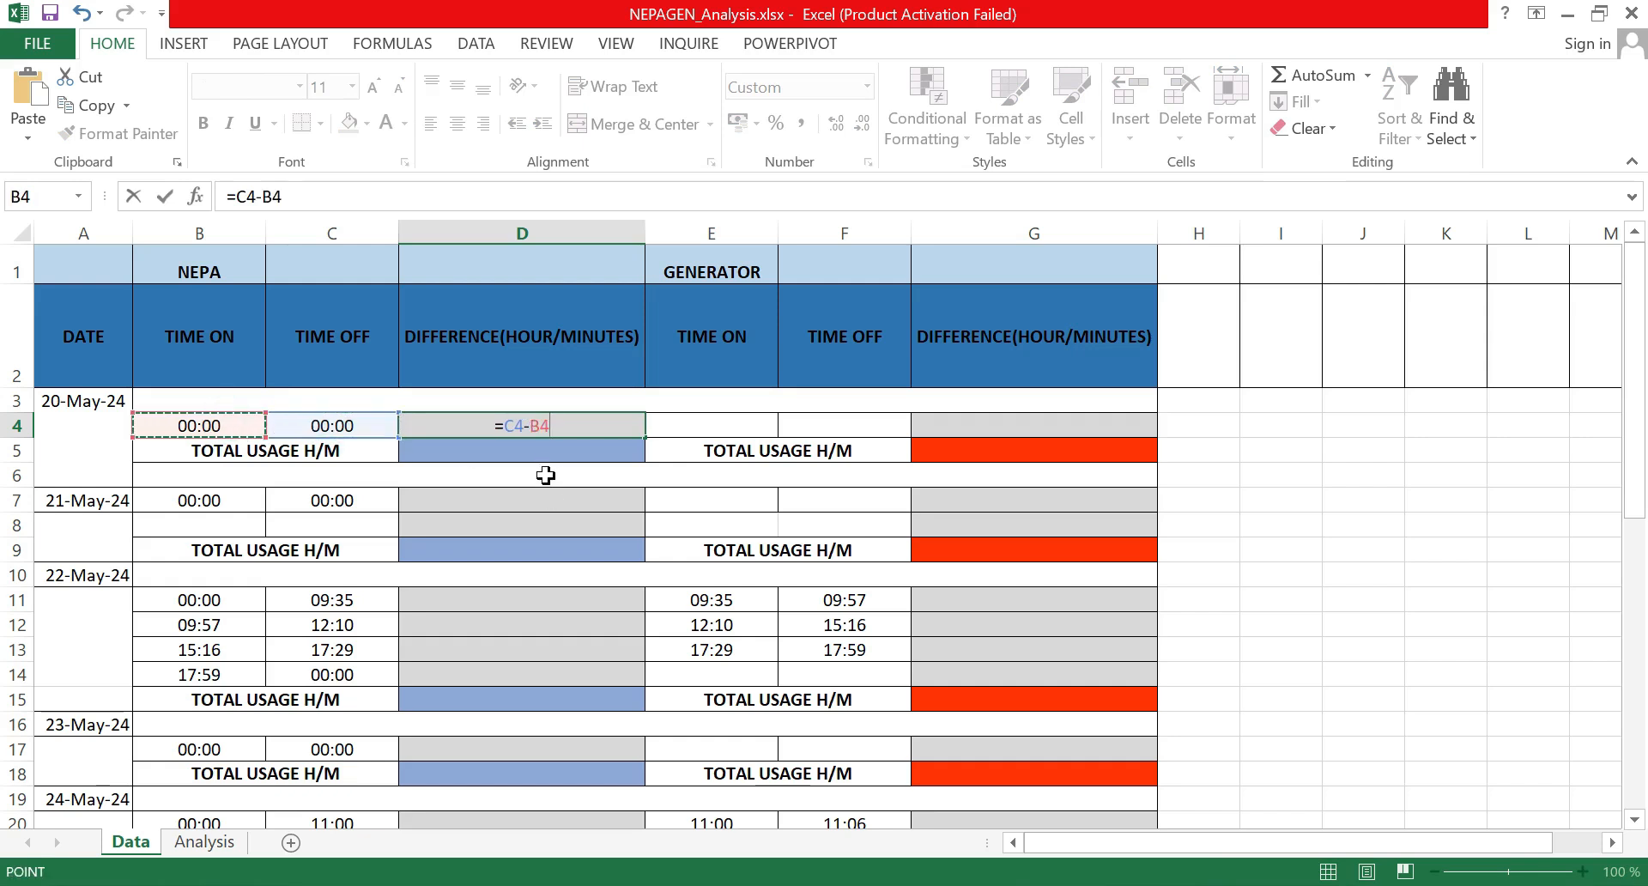
{"action": "key", "text": "Return"}
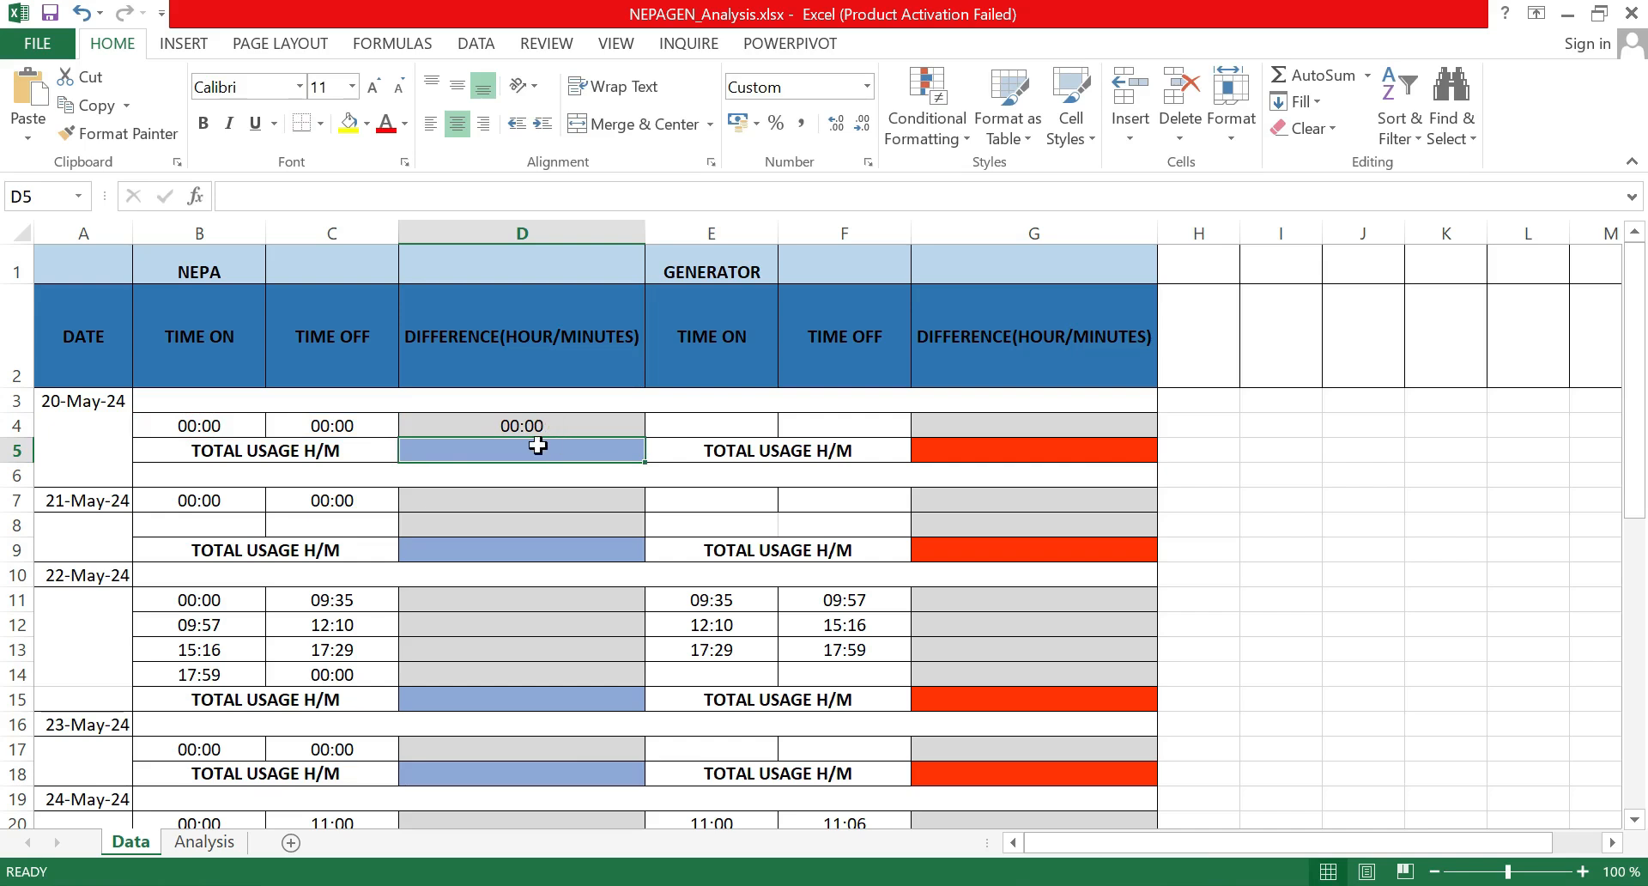
{"action": "left_click", "coordinate": [496, 451]}
{"action": "type", "text": "="}
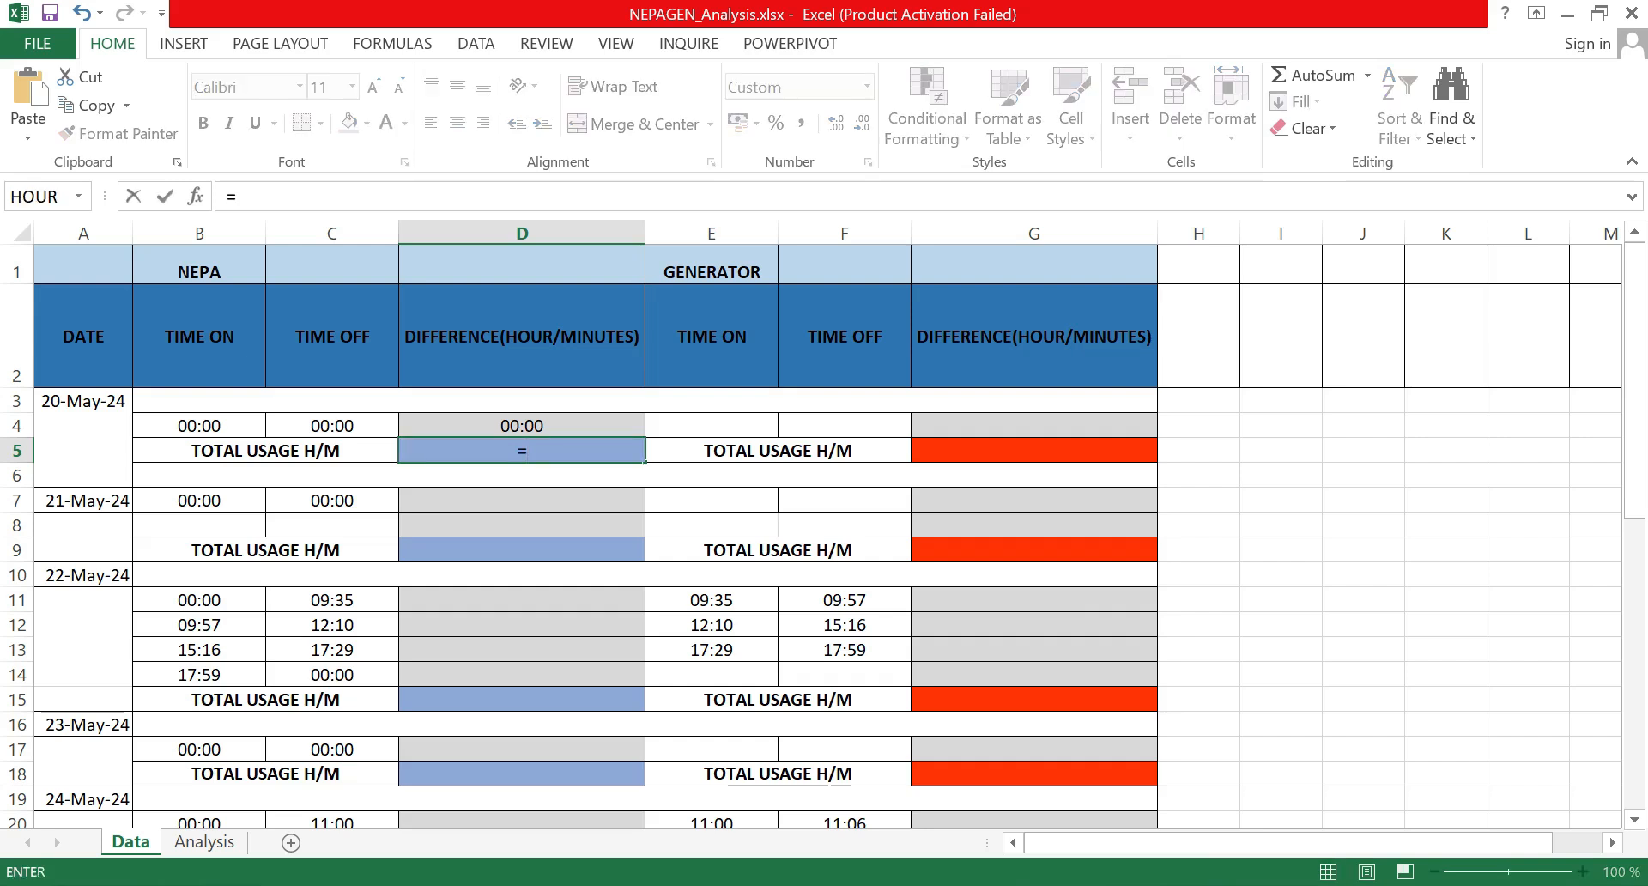
{"action": "type", "text": "su"}
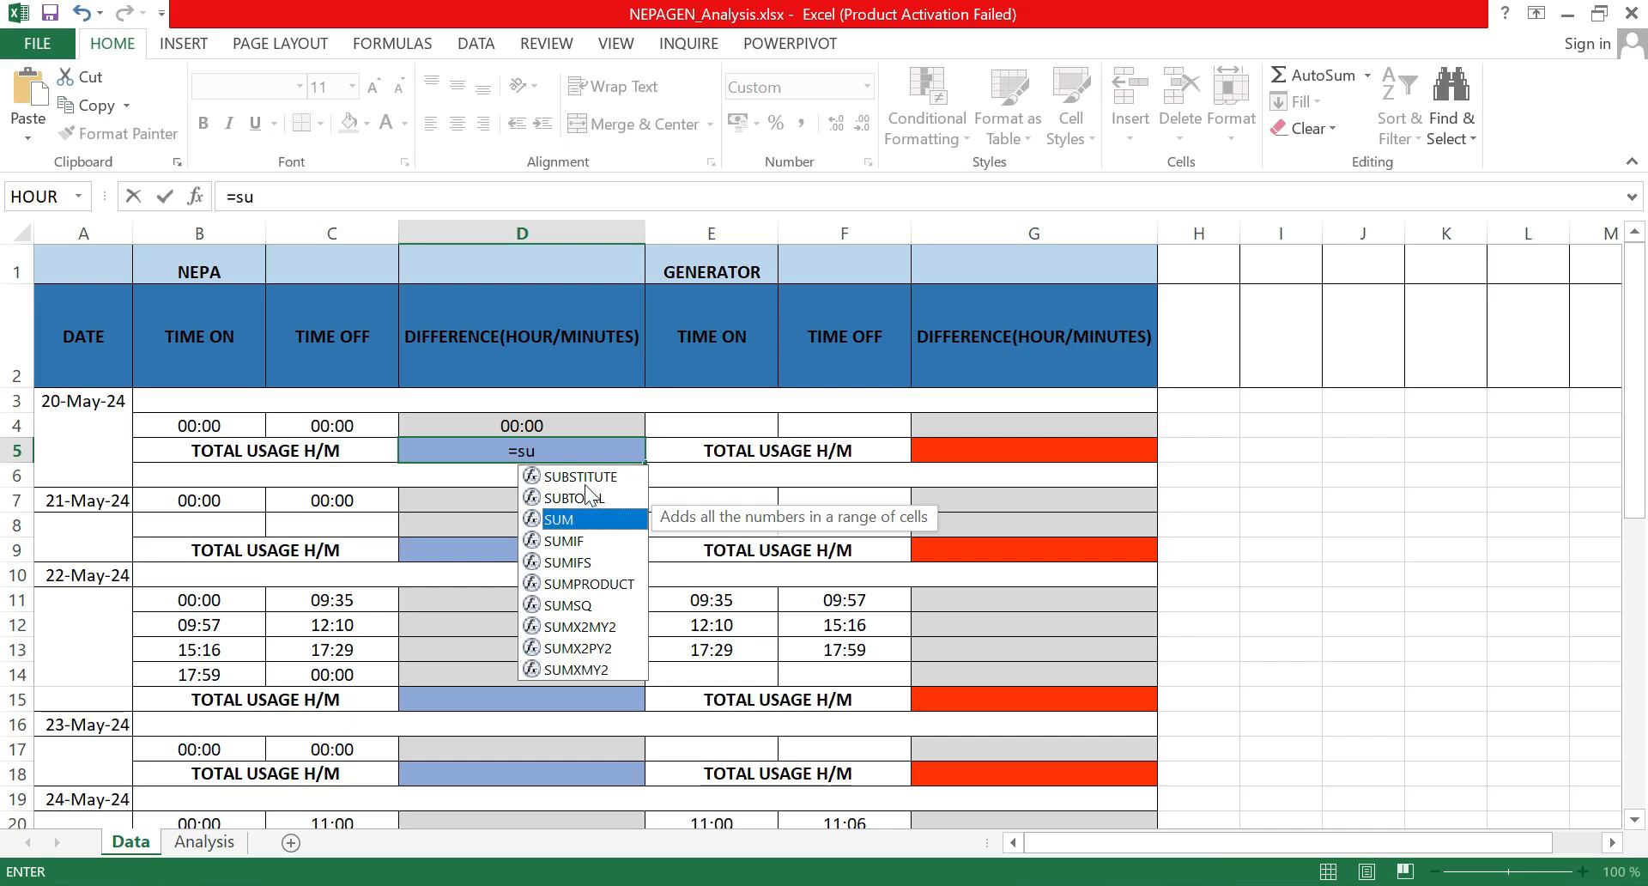
{"action": "left_click", "coordinate": [574, 421]}
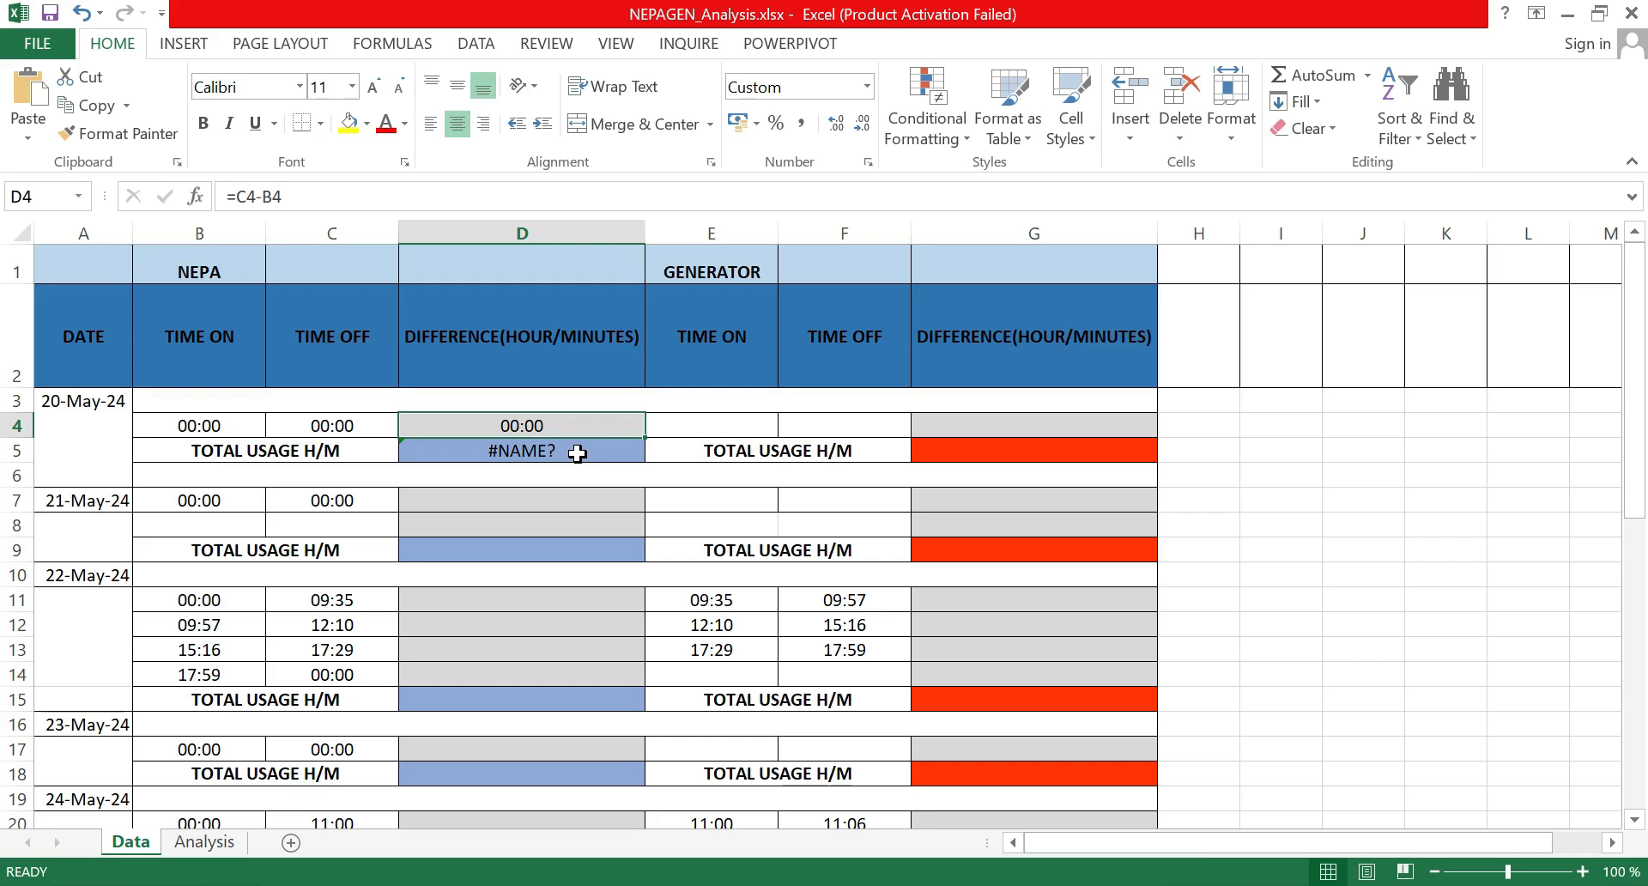
{"action": "right_click", "coordinate": [577, 453]}
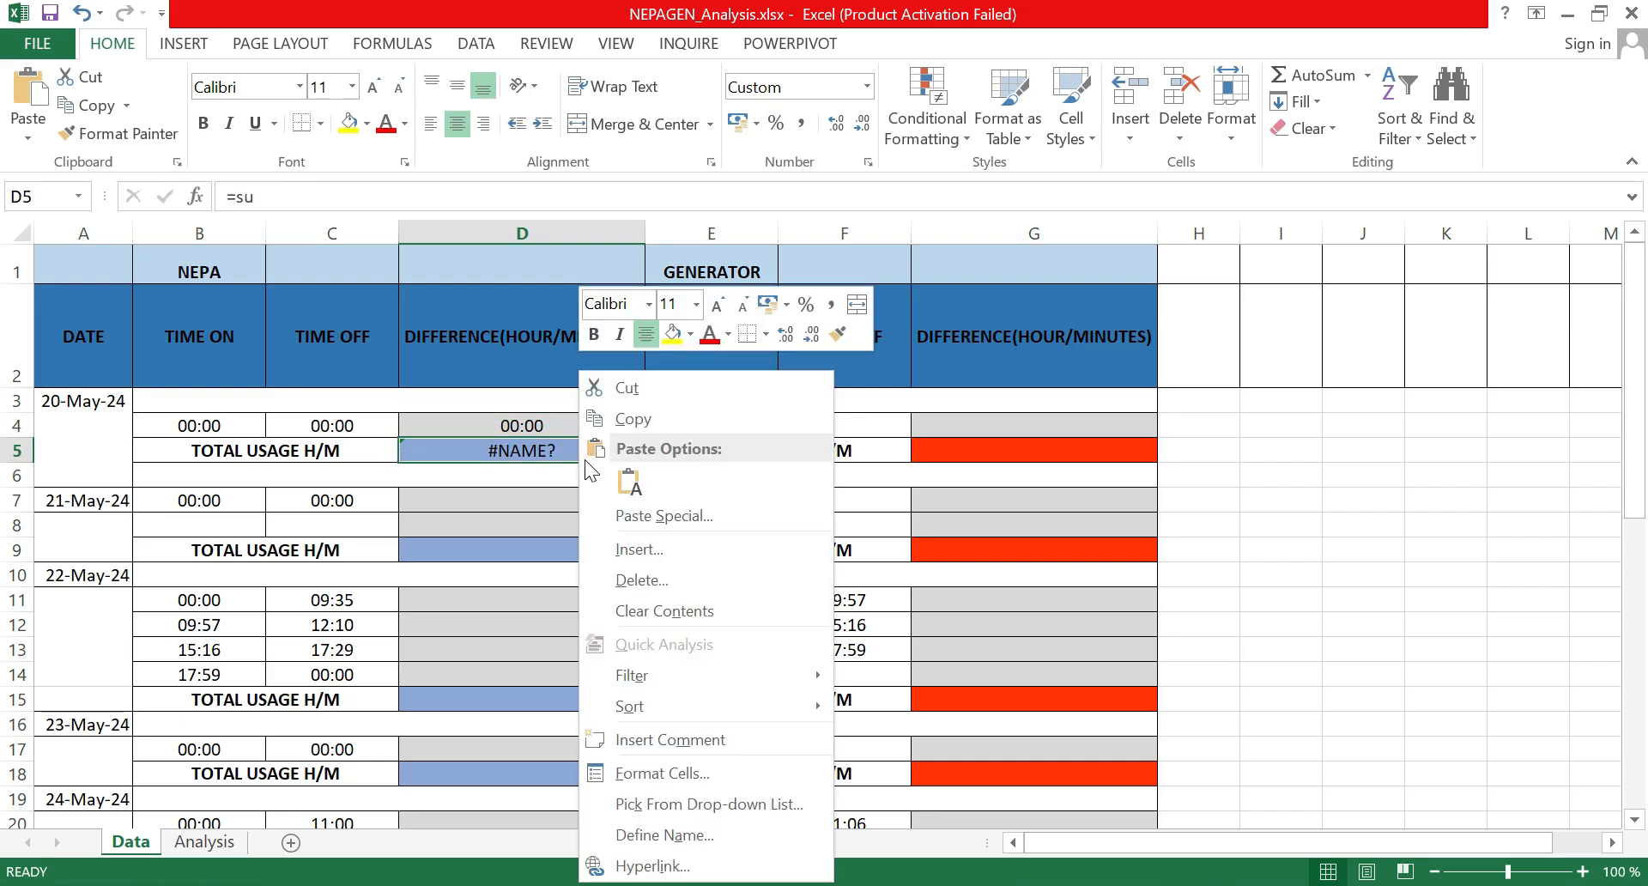
Step: Calculate the total NEPA usage for 20-May-24 in D5 with the formula =SUM(D4)
{"action": "left_click", "coordinate": [486, 456]}
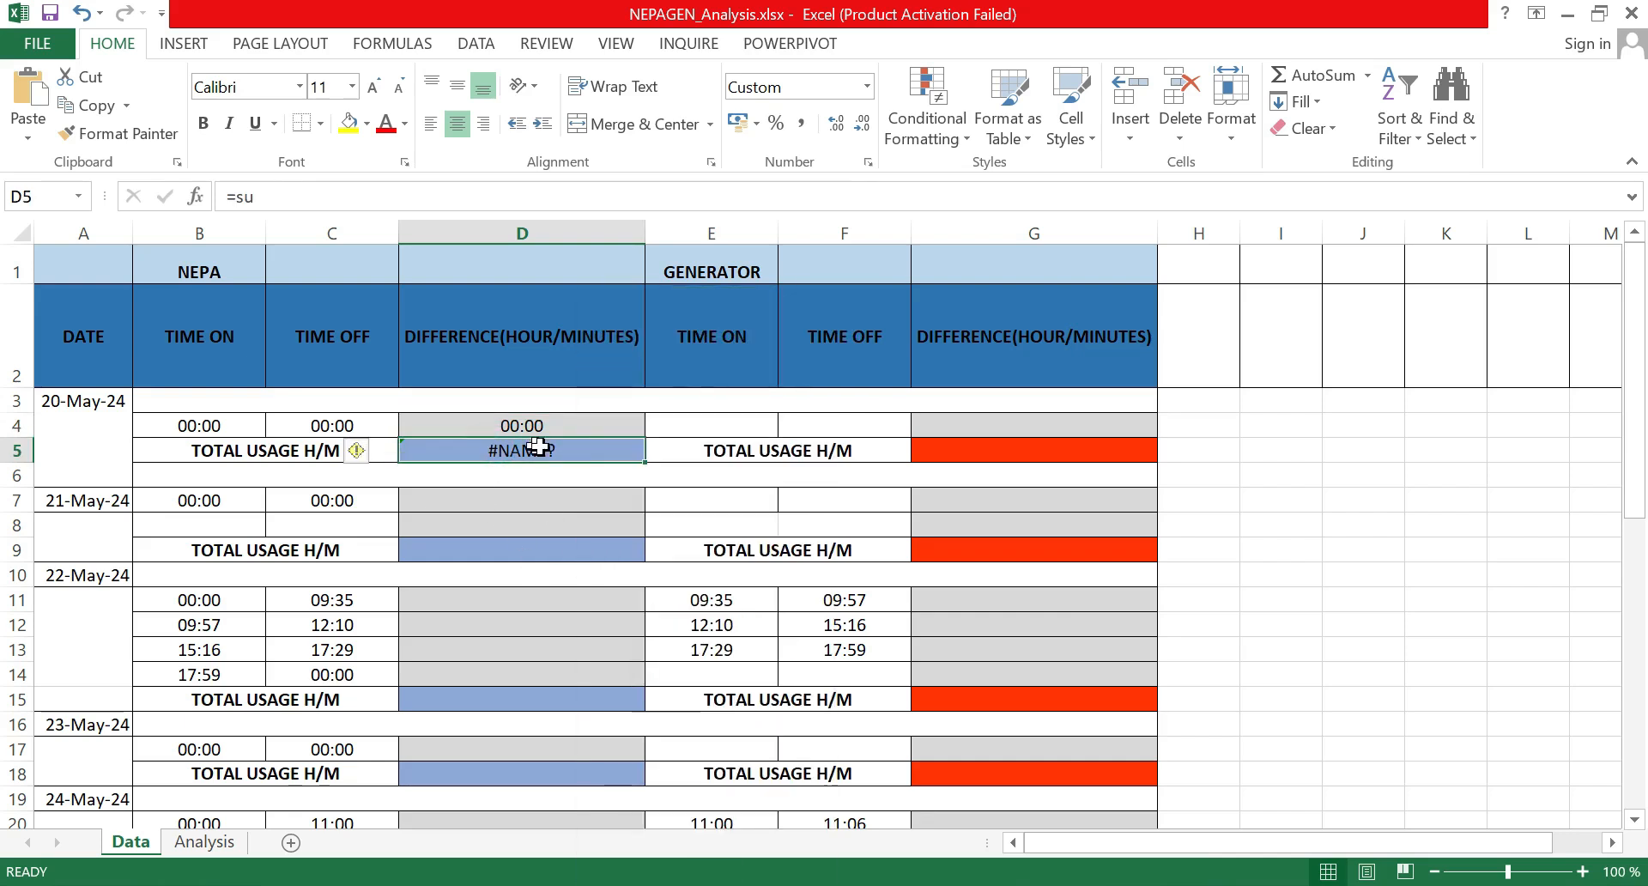
{"action": "type", "text": "="}
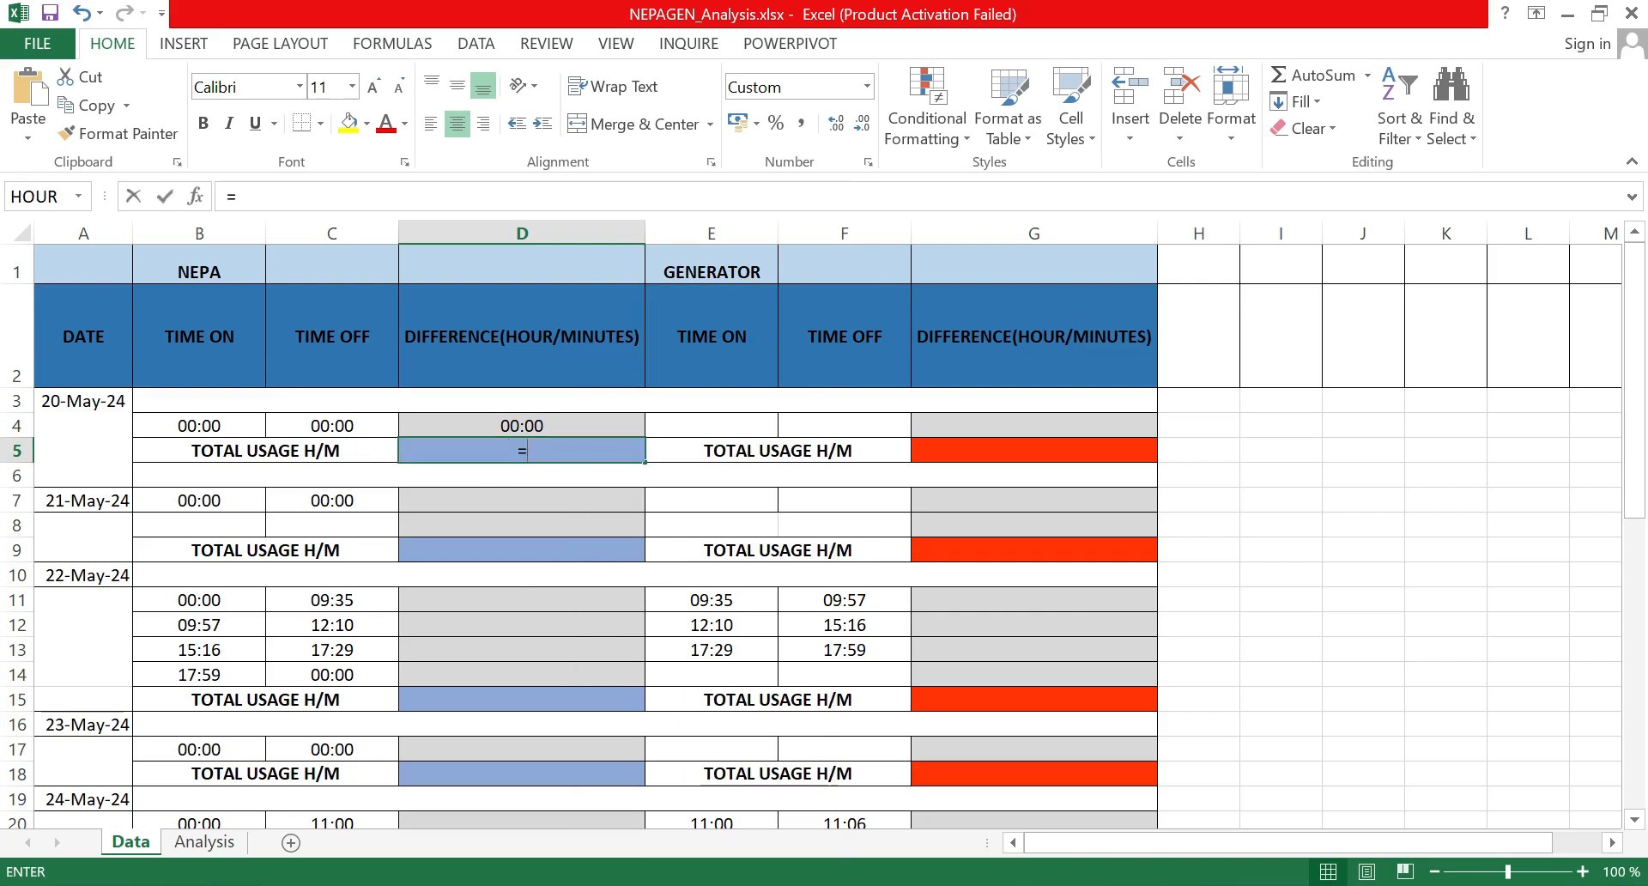
{"action": "type", "text": "sum"}
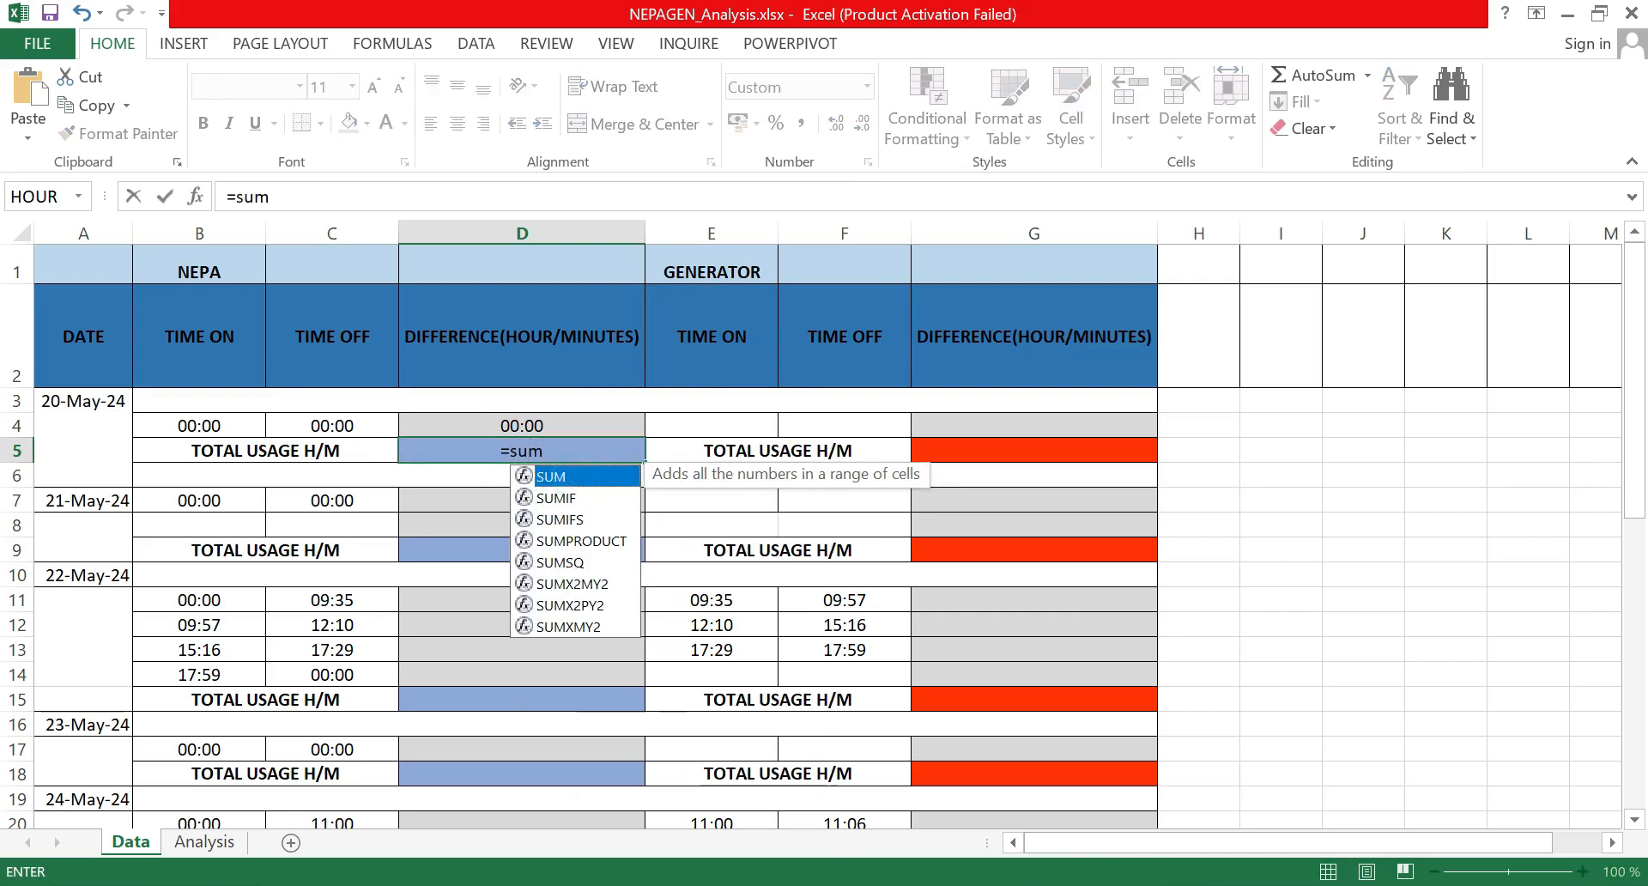
{"action": "key", "text": "F2"}
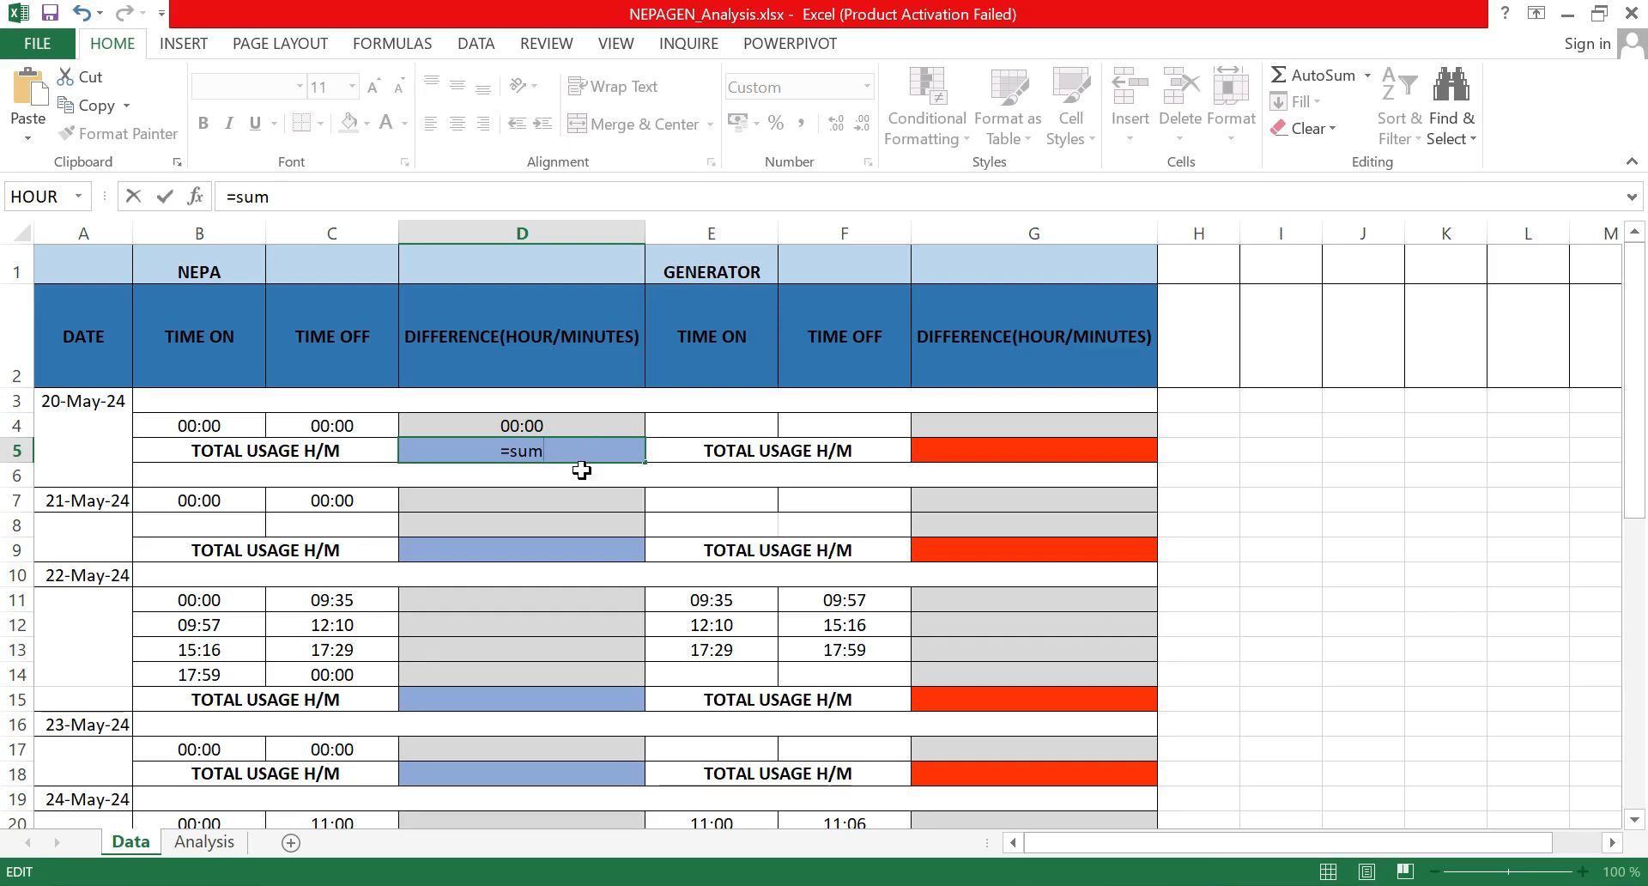
{"action": "type", "text": "("}
{"action": "left_click", "coordinate": [567, 420]}
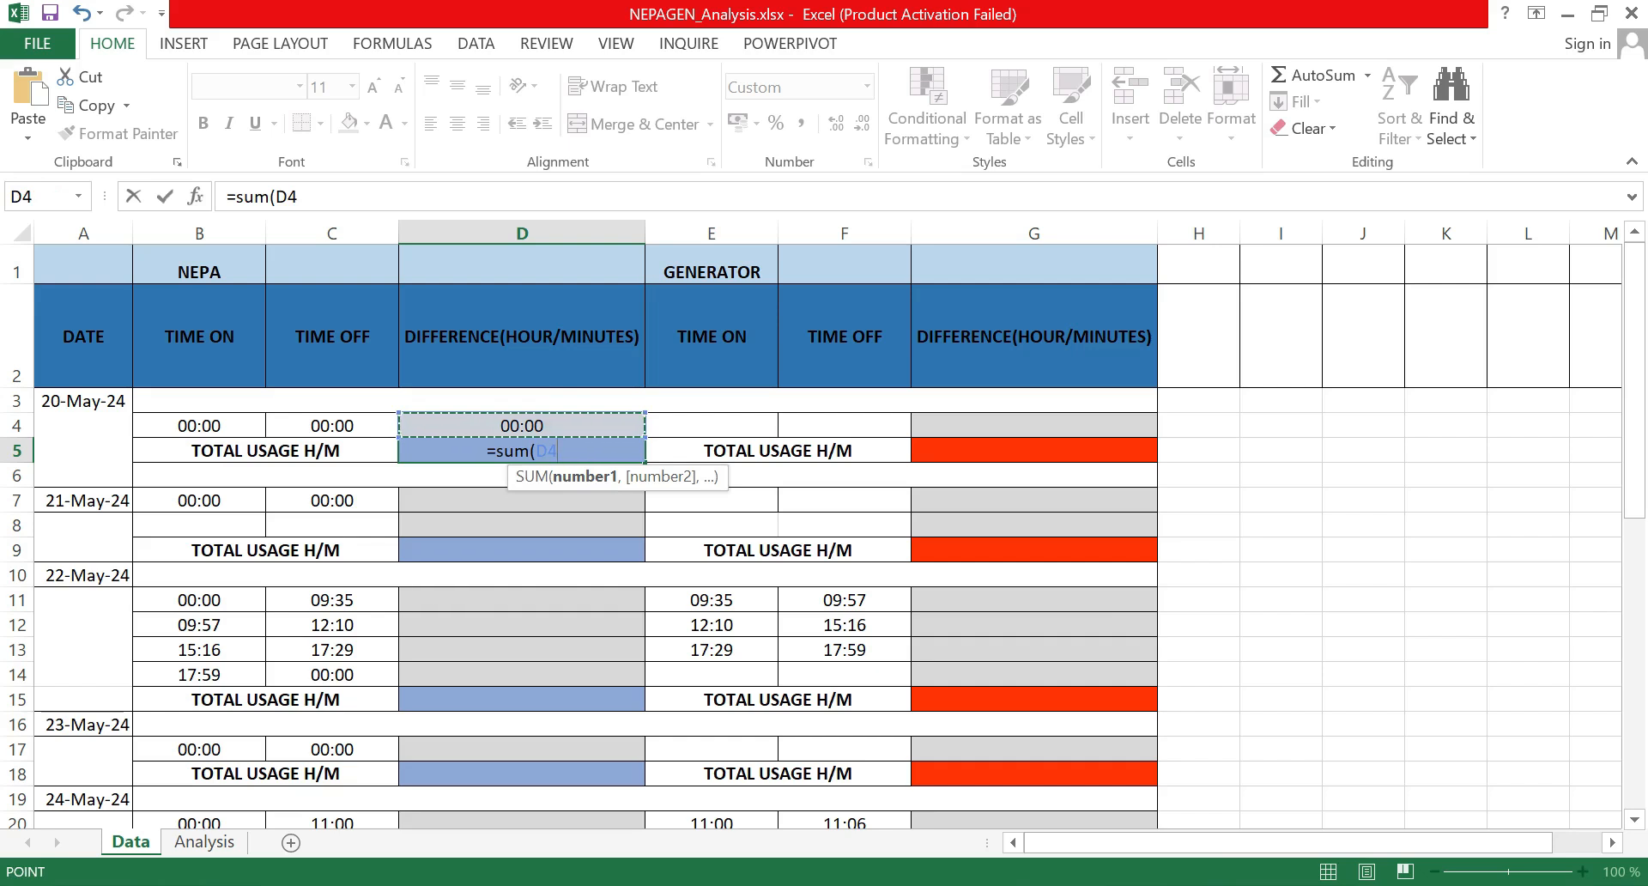
{"action": "key", "text": "Return"}
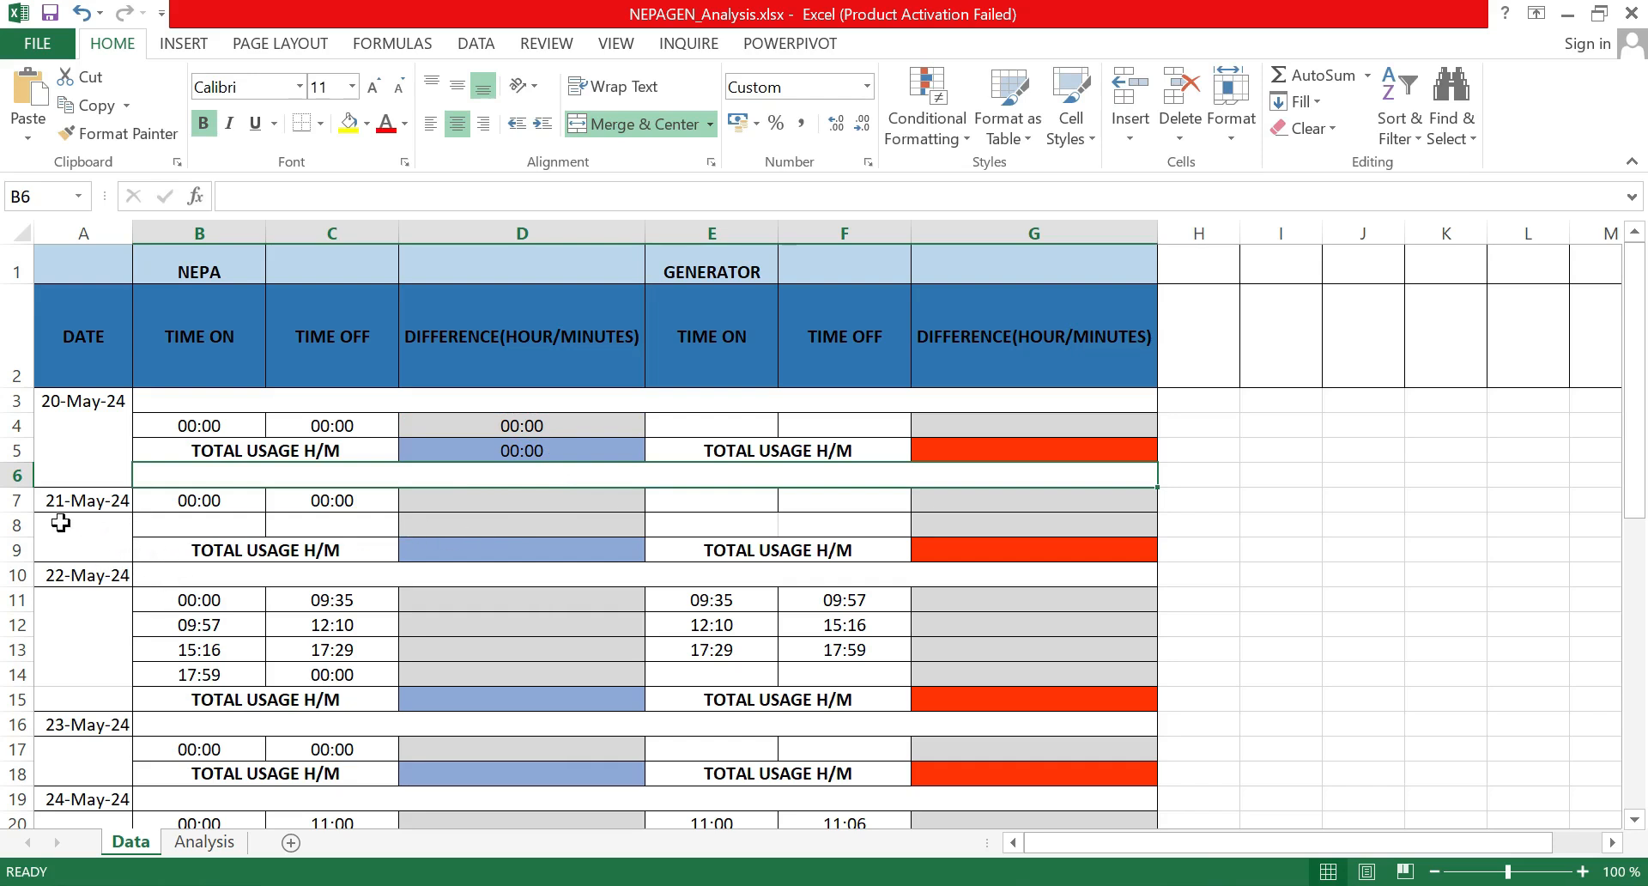
Step: Delete the unused entry row 8 from the 21-May-24 block
{"action": "left_click", "coordinate": [19, 526]}
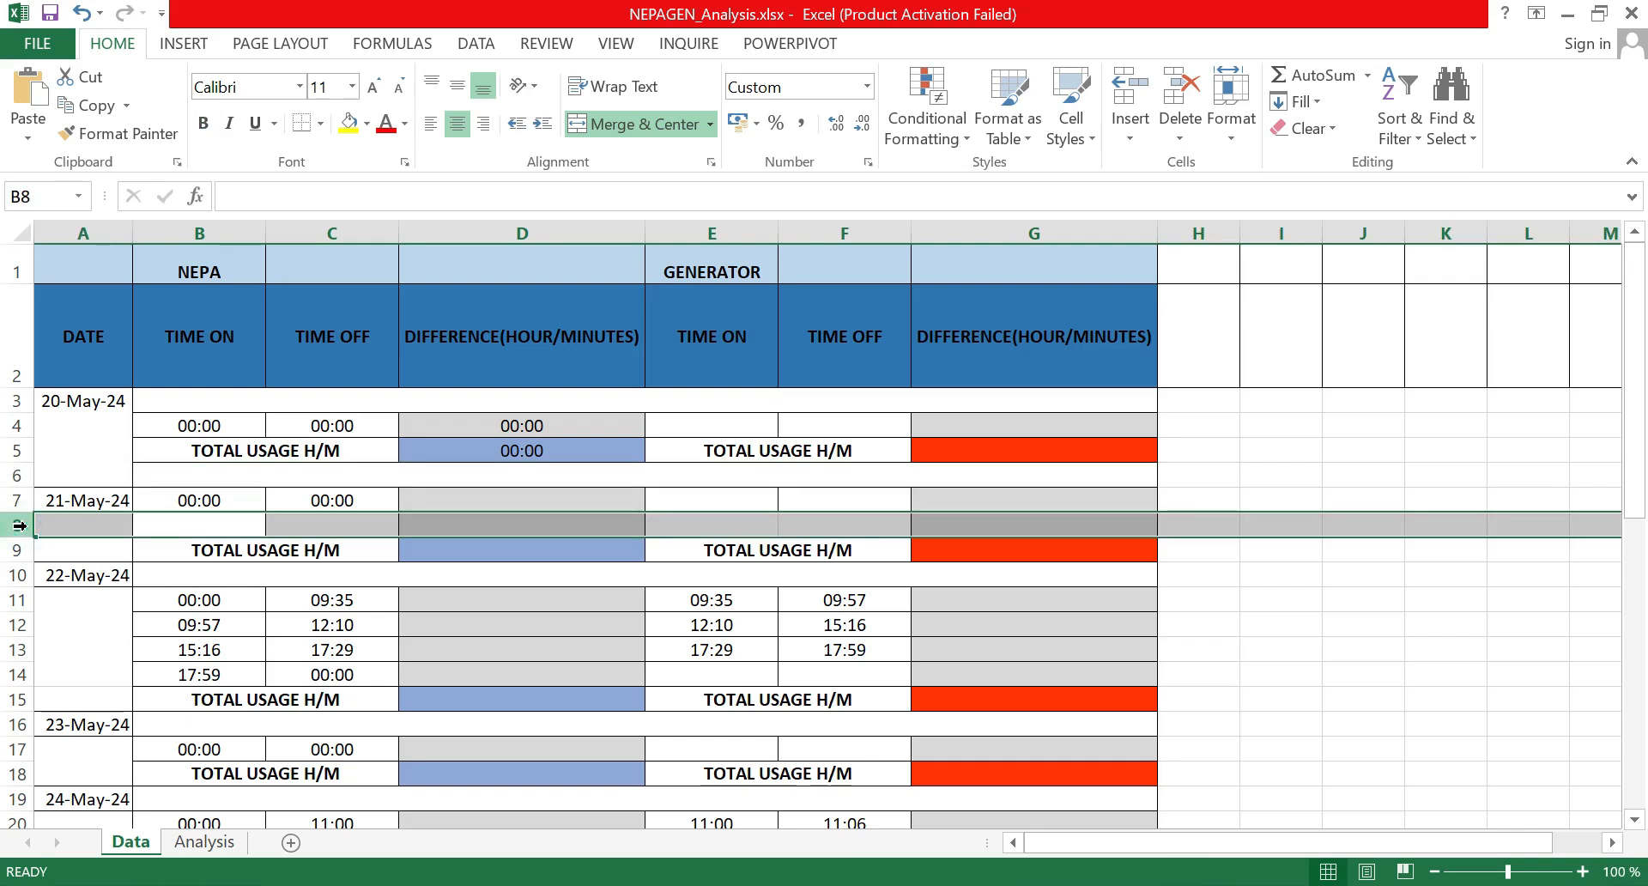
{"action": "right_click", "coordinate": [19, 525]}
{"action": "left_click", "coordinate": [50, 356]}
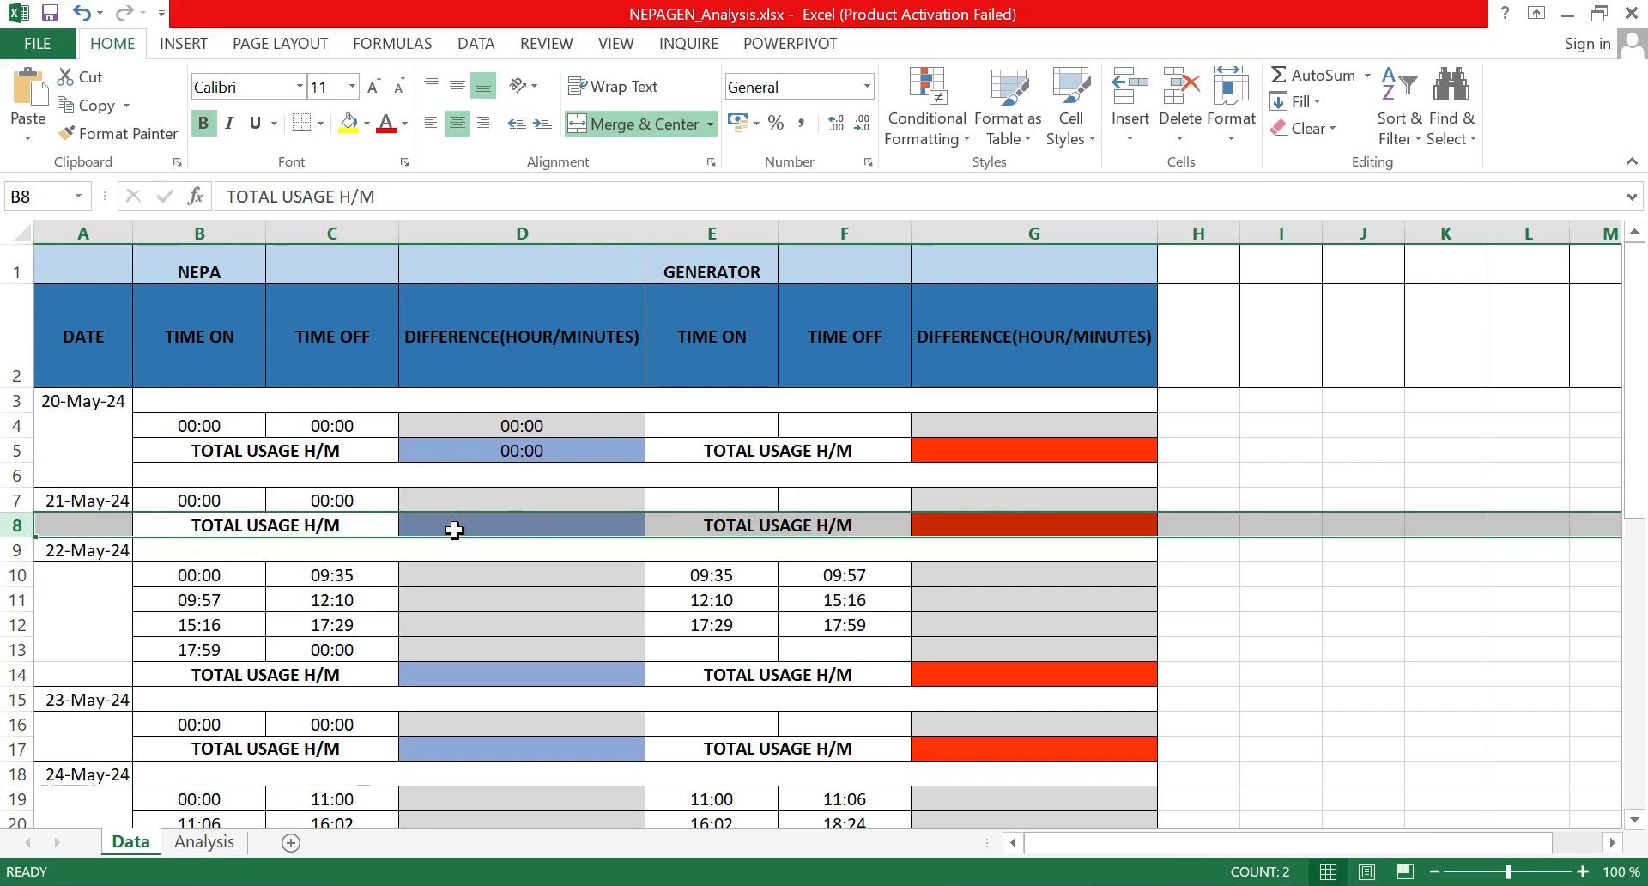
Step: Calculate the NEPA time difference for 21-May-24 in D7 with the formula =C7-B7
{"action": "left_click", "coordinate": [513, 500]}
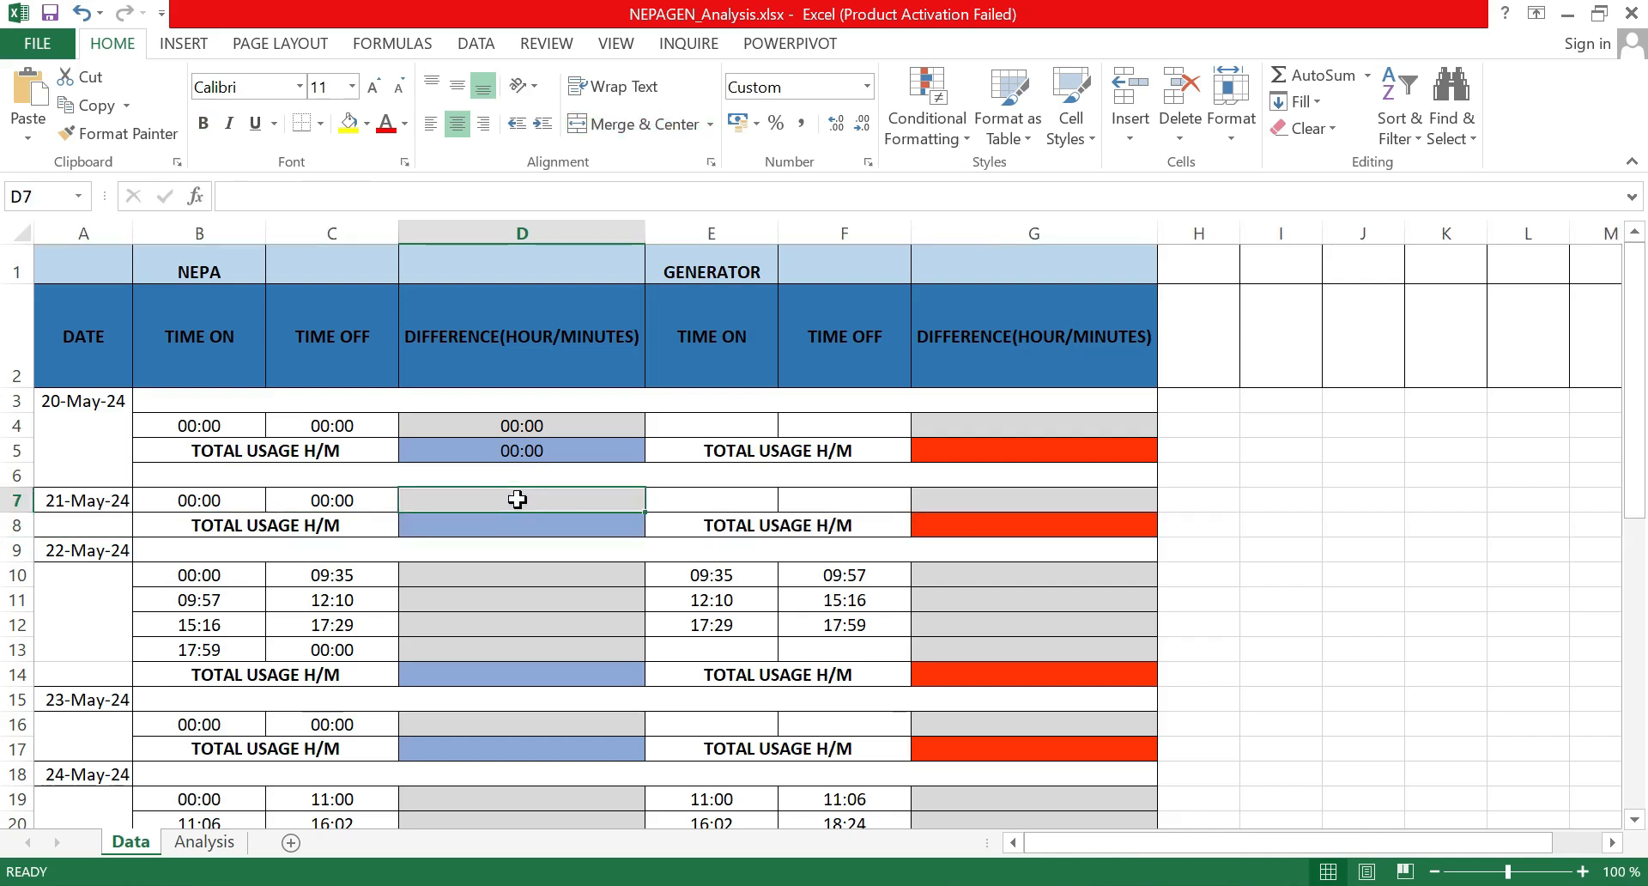
{"action": "type", "text": "="}
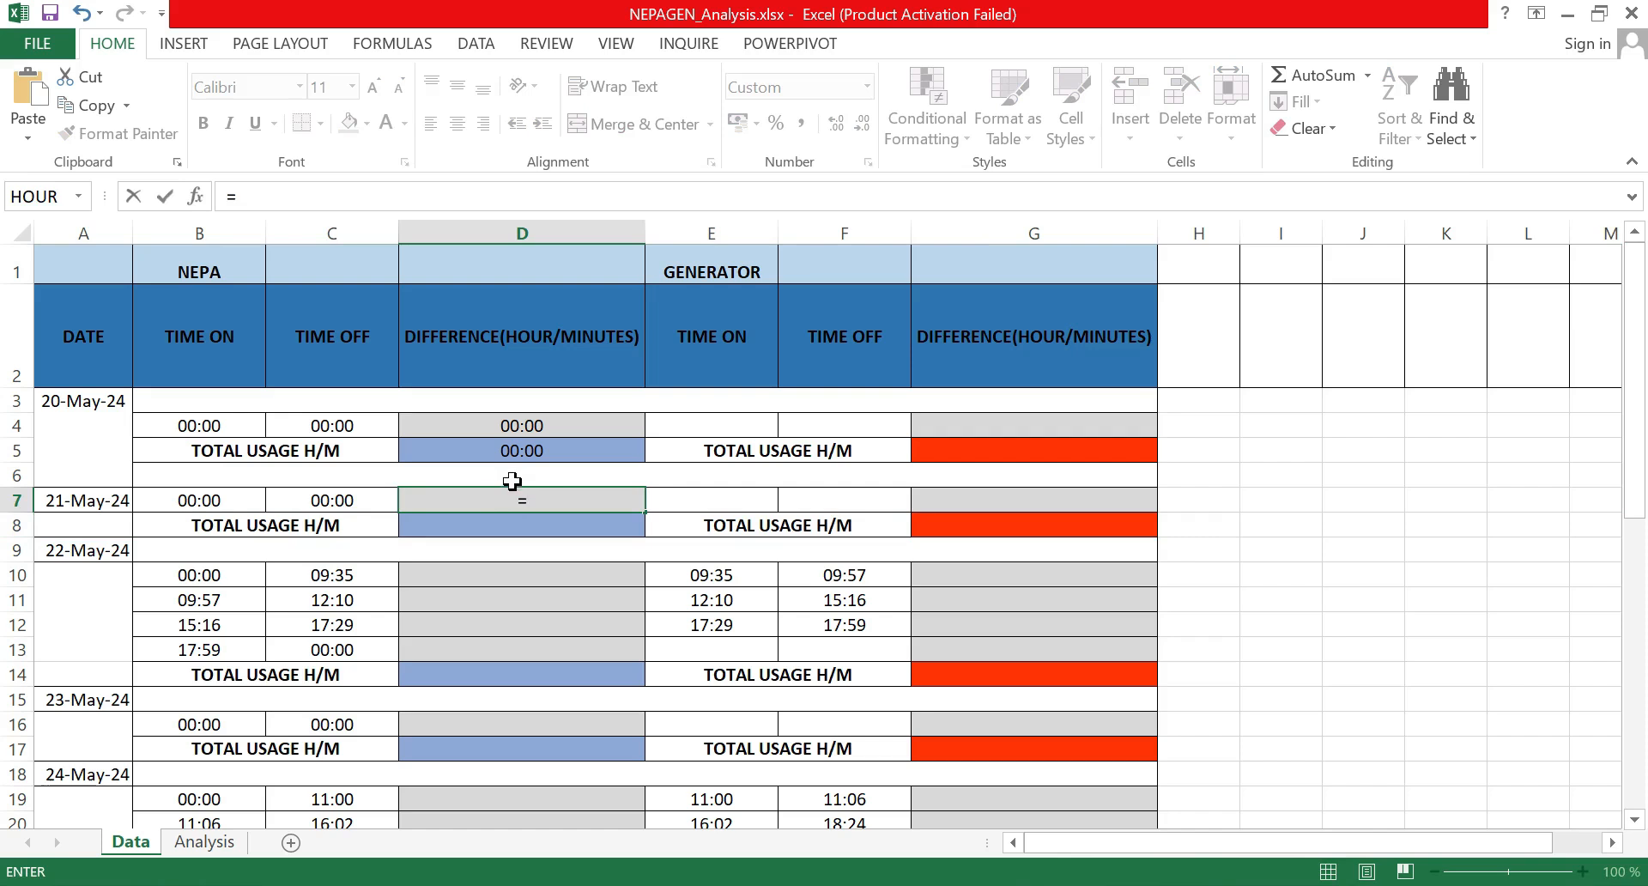
{"action": "left_click", "coordinate": [352, 500]}
{"action": "type", "text": "-"}
{"action": "left_click", "coordinate": [228, 496]}
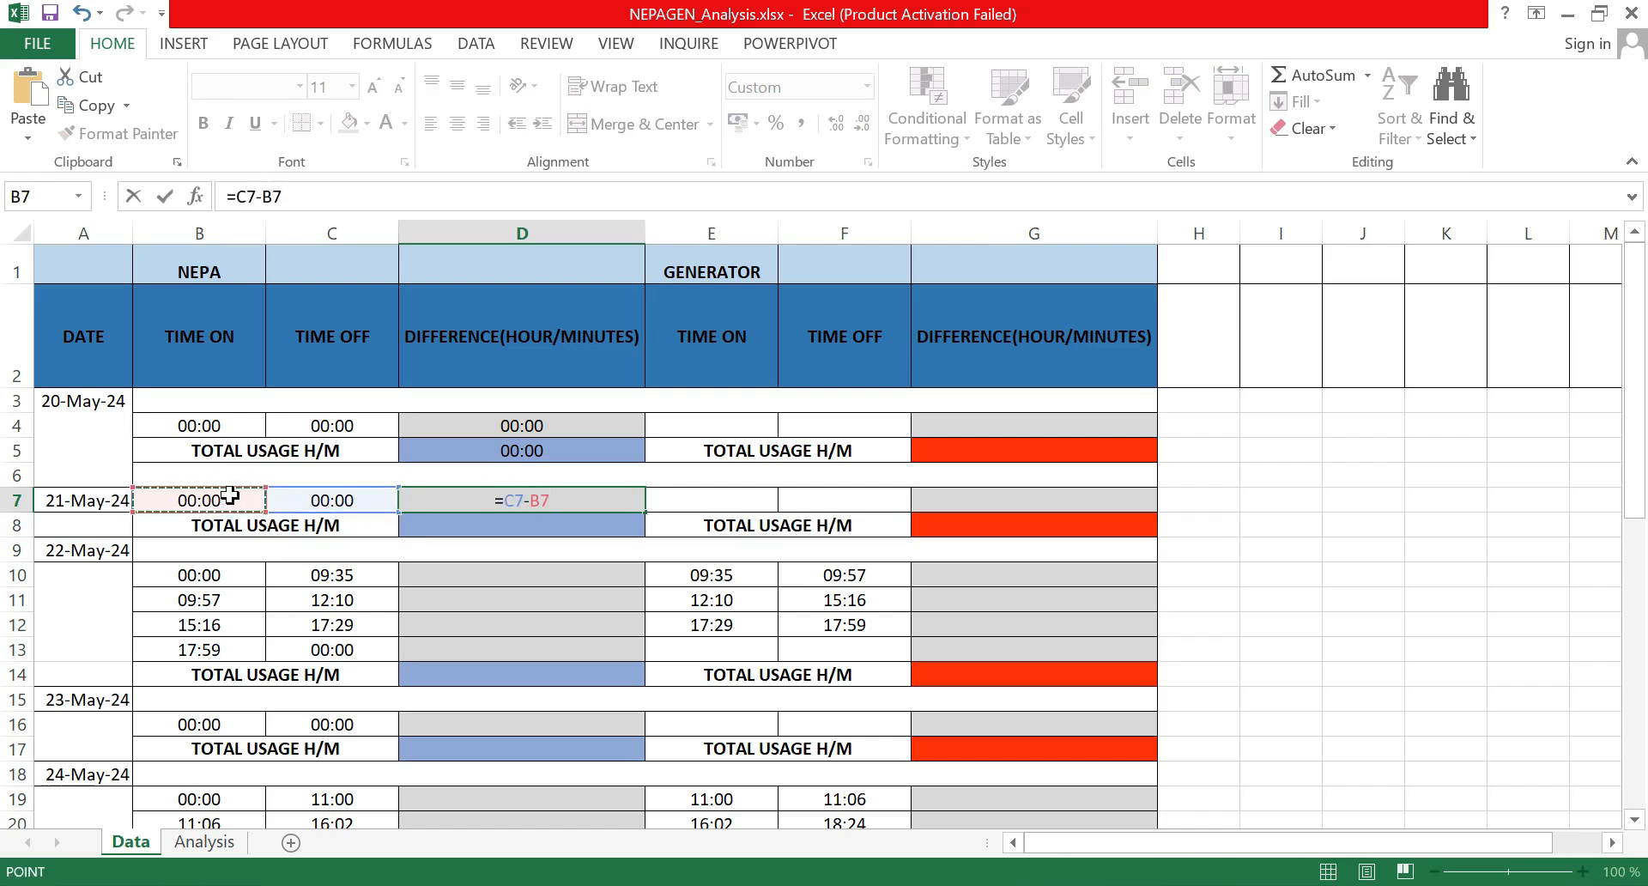
{"action": "key", "text": "Return"}
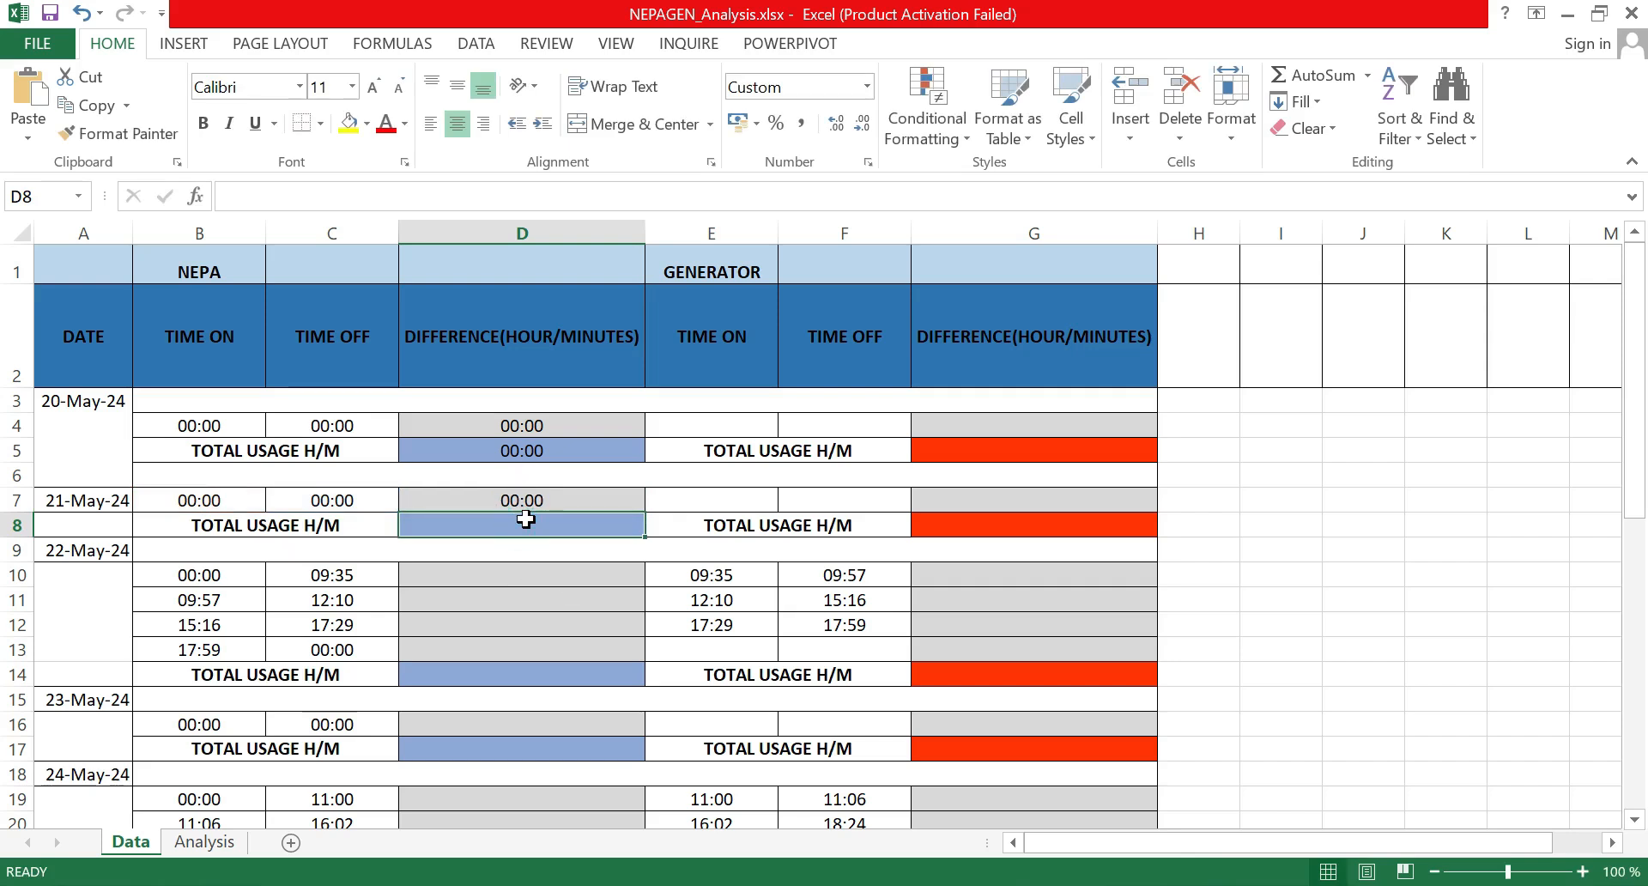
Step: Calculate the total NEPA usage for 21-May-24 in D8 with the formula =SUM(D7)
{"action": "type", "text": "=su"}
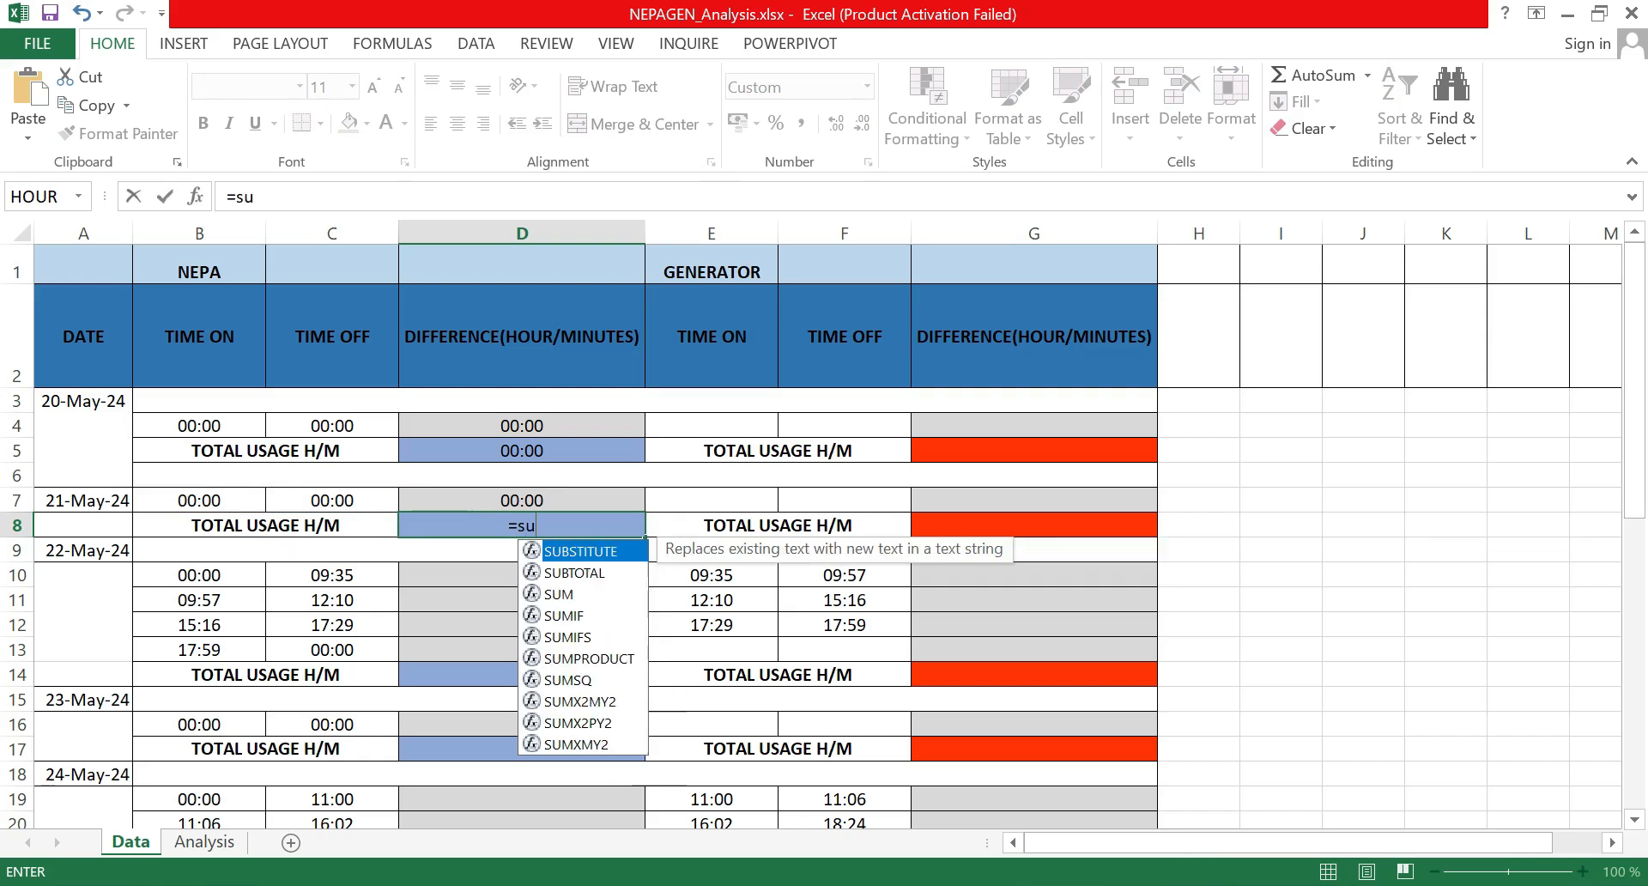
{"action": "left_click", "coordinate": [563, 596]}
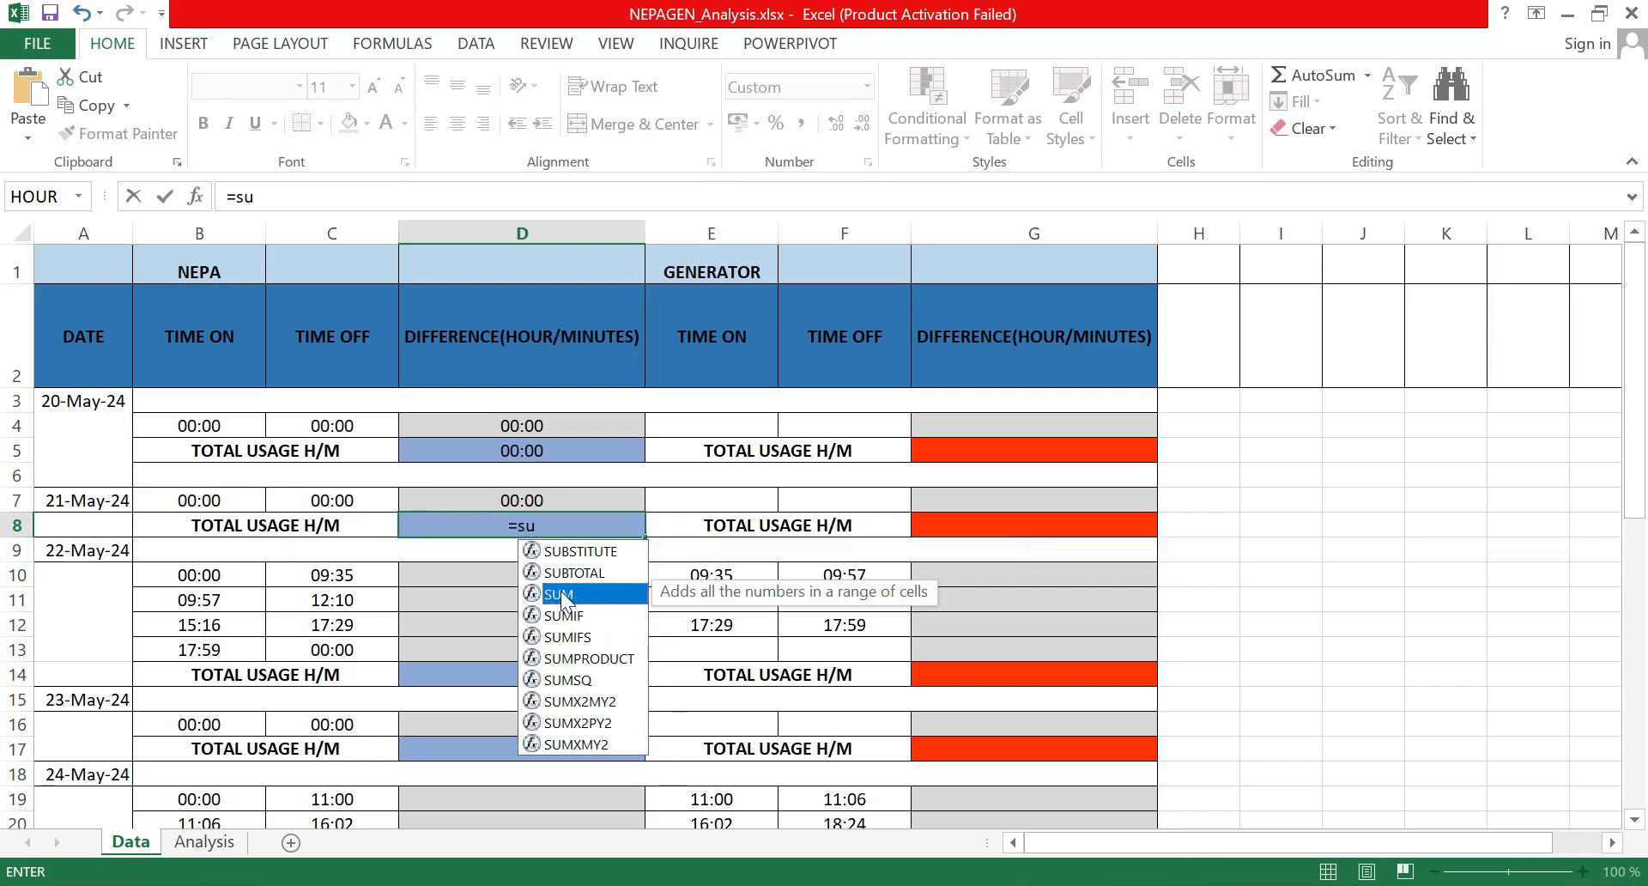
{"action": "left_click", "coordinate": [562, 596]}
{"action": "type", "text": "m"}
{"action": "left_click", "coordinate": [577, 553]}
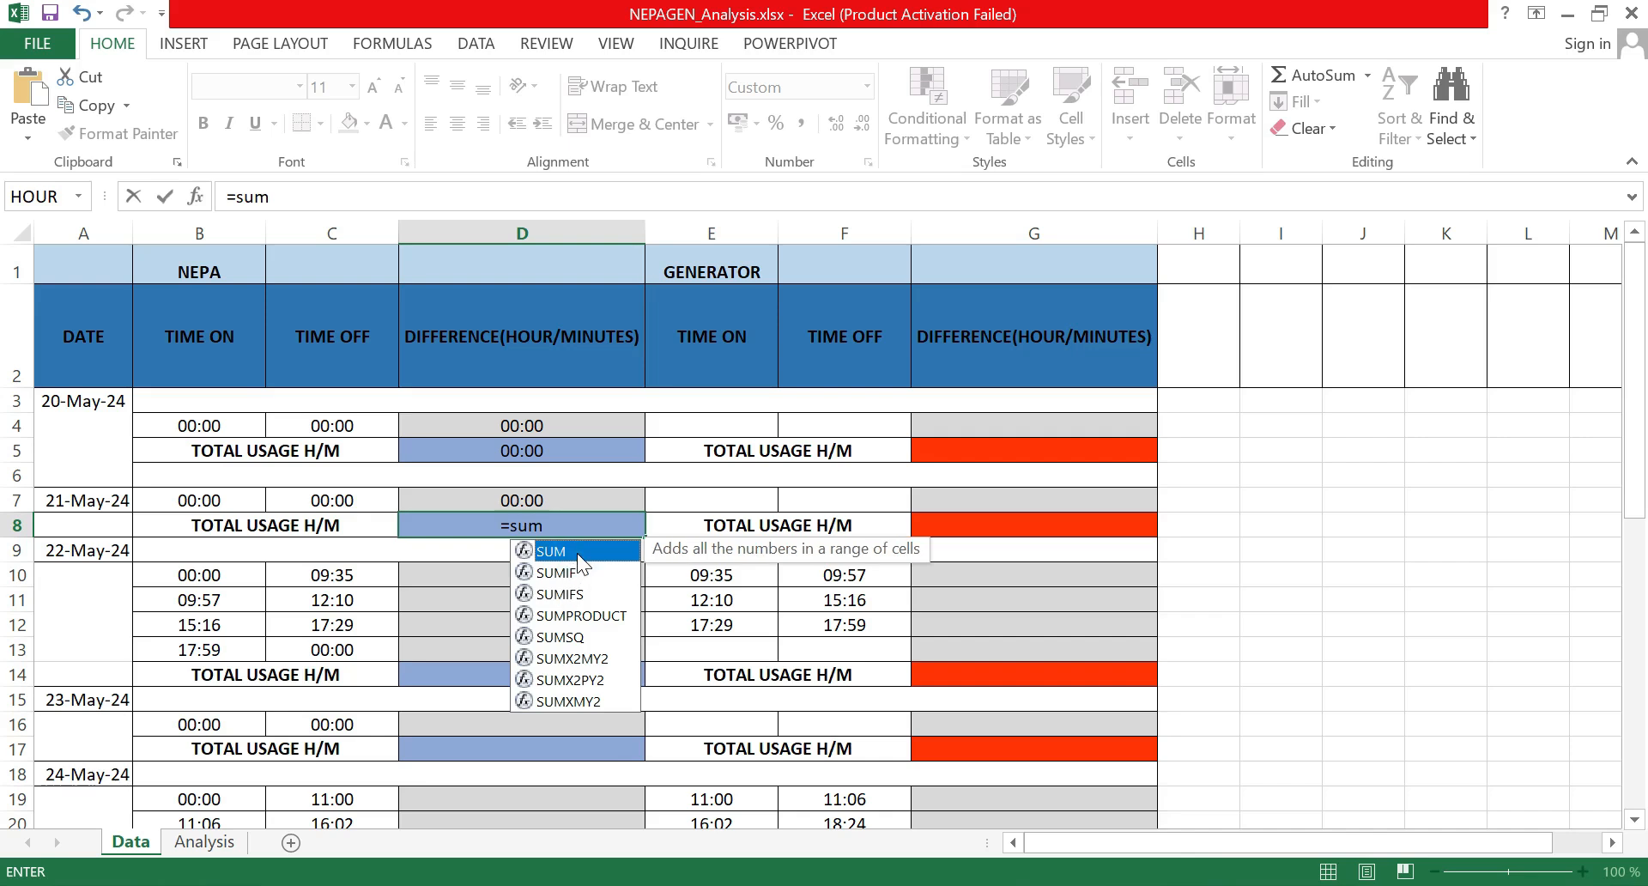
{"action": "type", "text": "("}
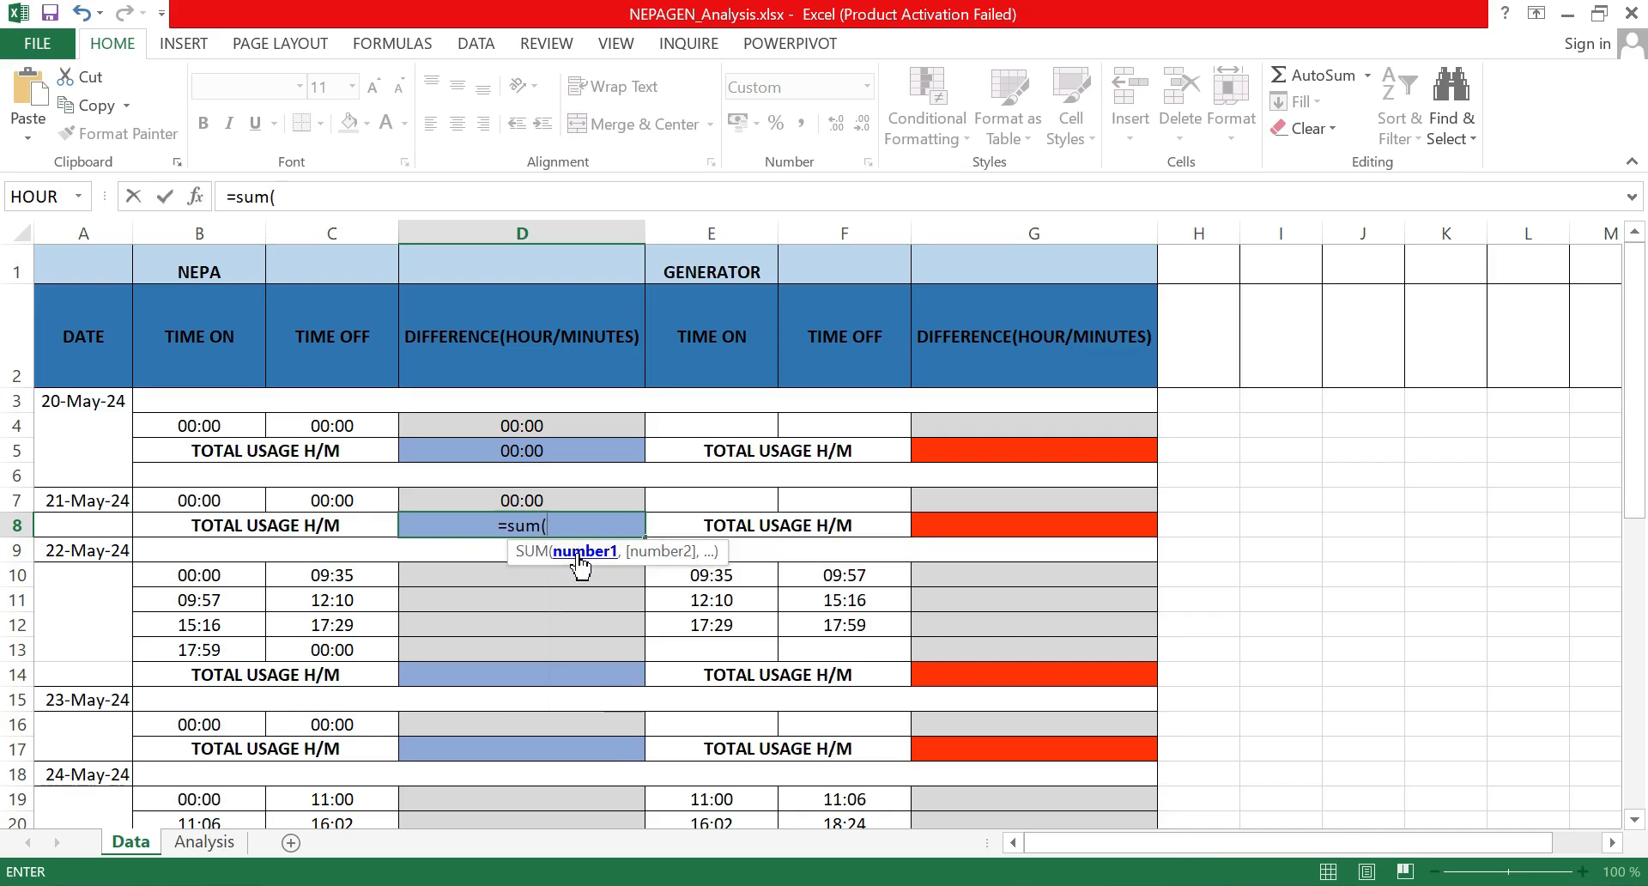
{"action": "left_click", "coordinate": [528, 493]}
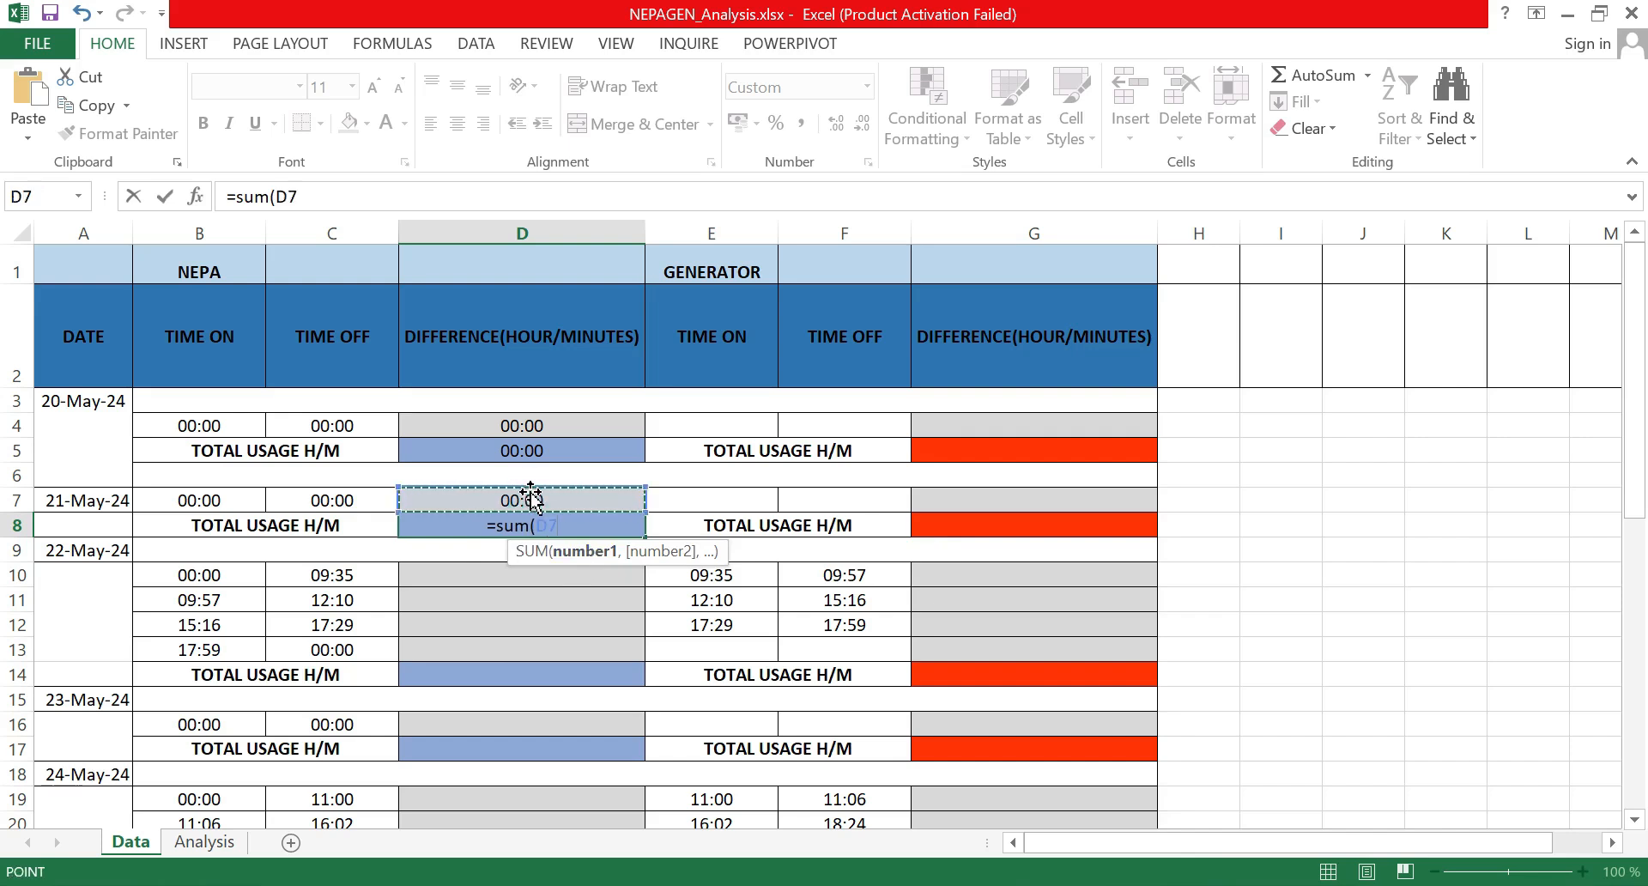
{"action": "key", "text": "Return"}
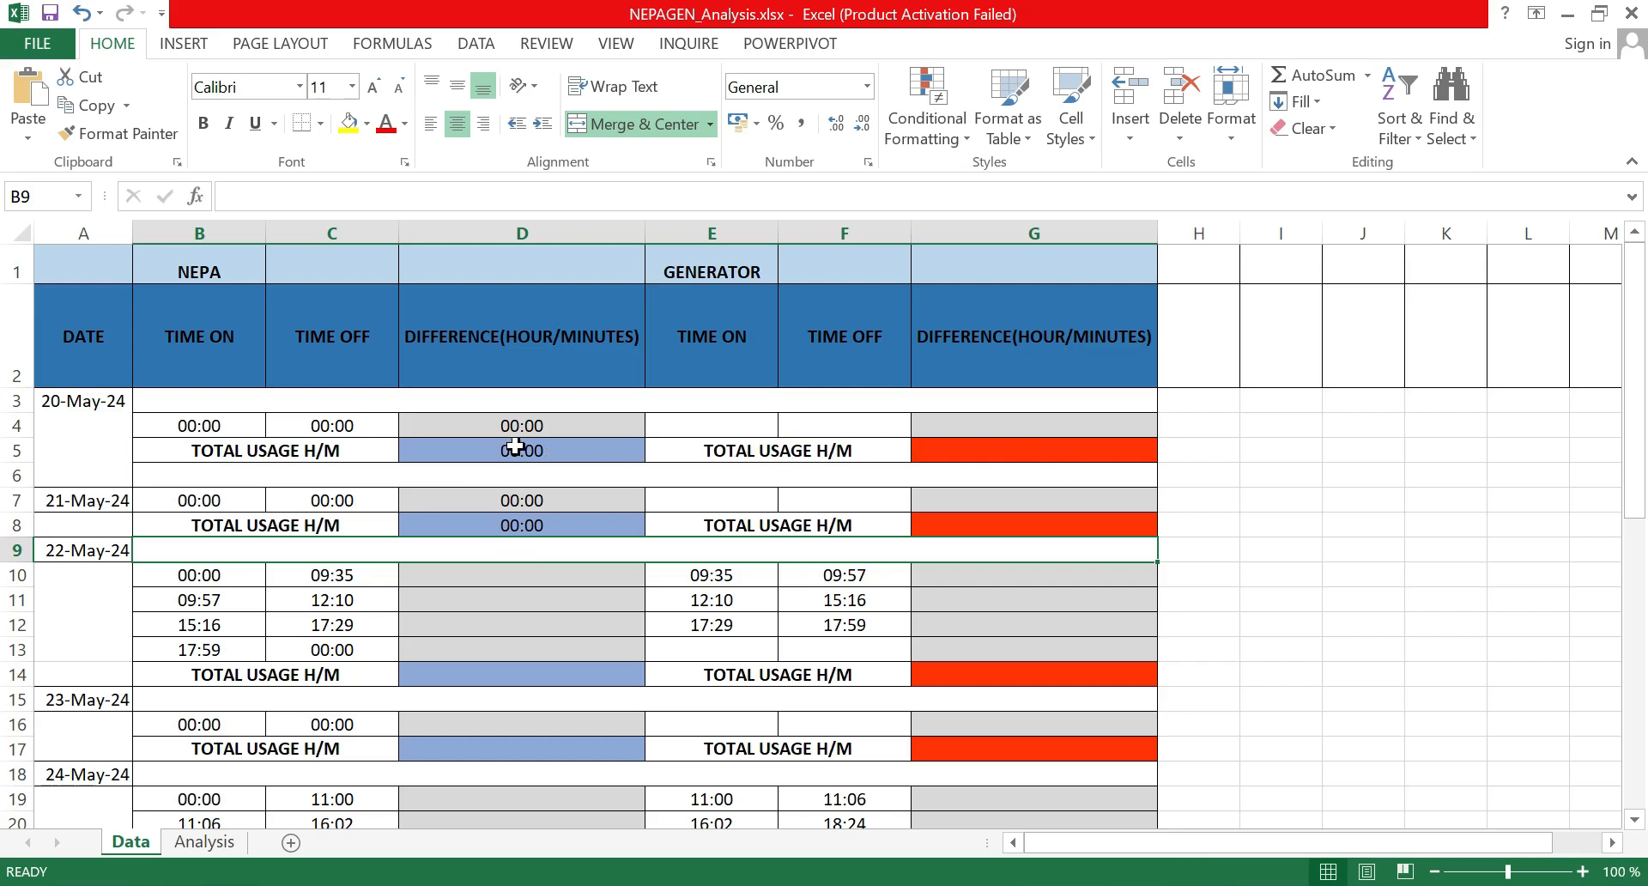
Step: Calculate the total generator usage for 20-May-24 in G5 with the formula =SUM(G4)
{"action": "left_click", "coordinate": [1039, 451]}
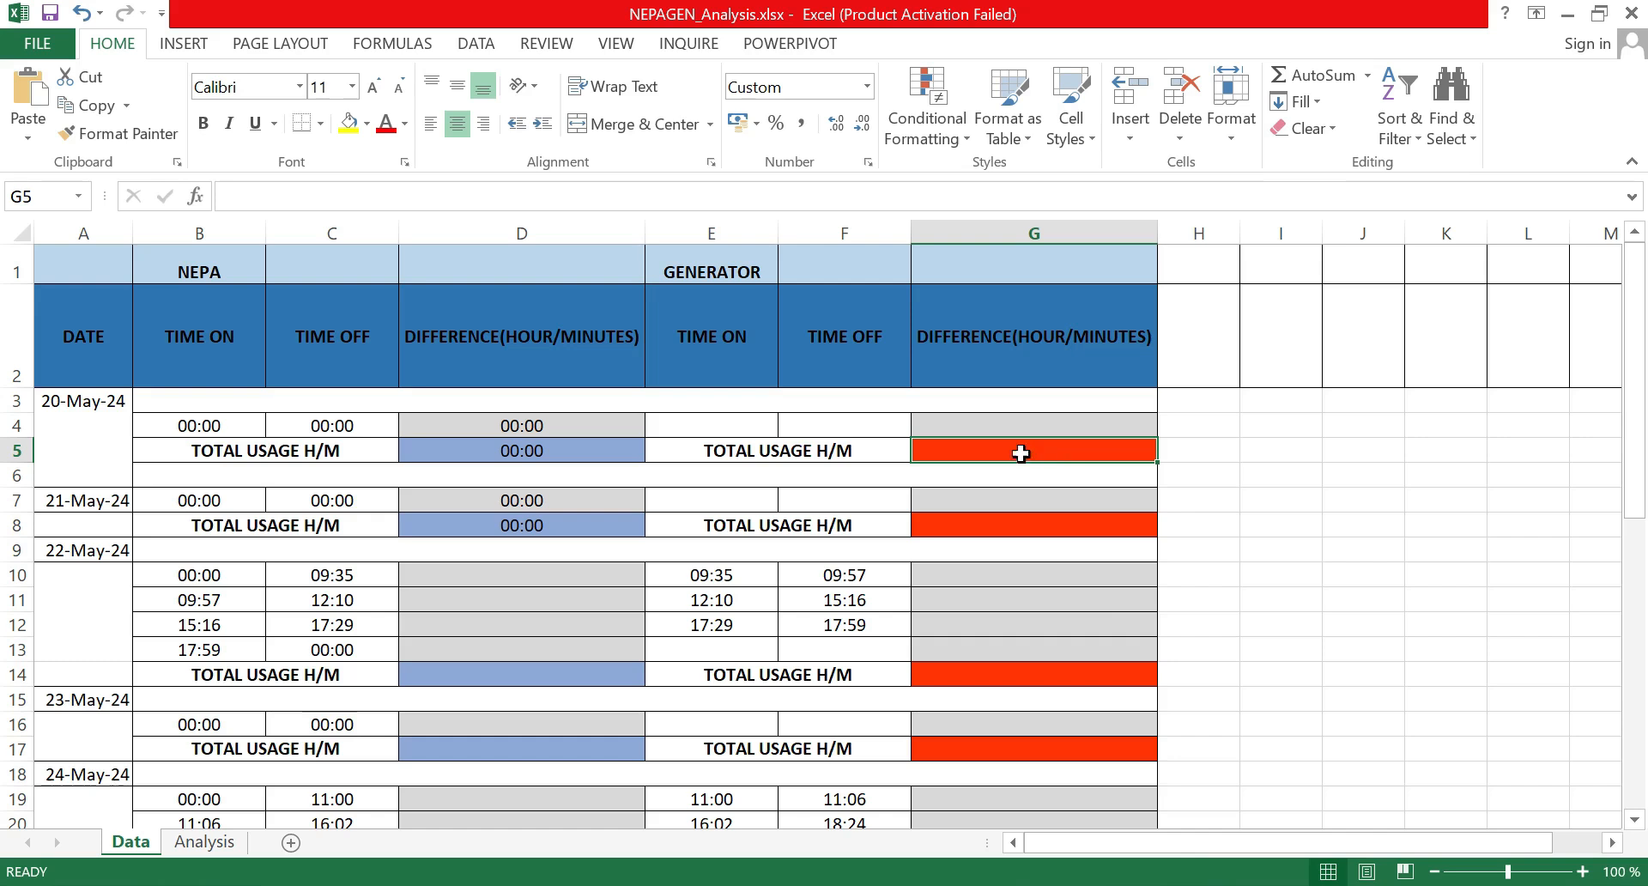
{"action": "left_click", "coordinate": [710, 424]}
{"action": "left_click", "coordinate": [1040, 447]}
{"action": "type", "text": "="}
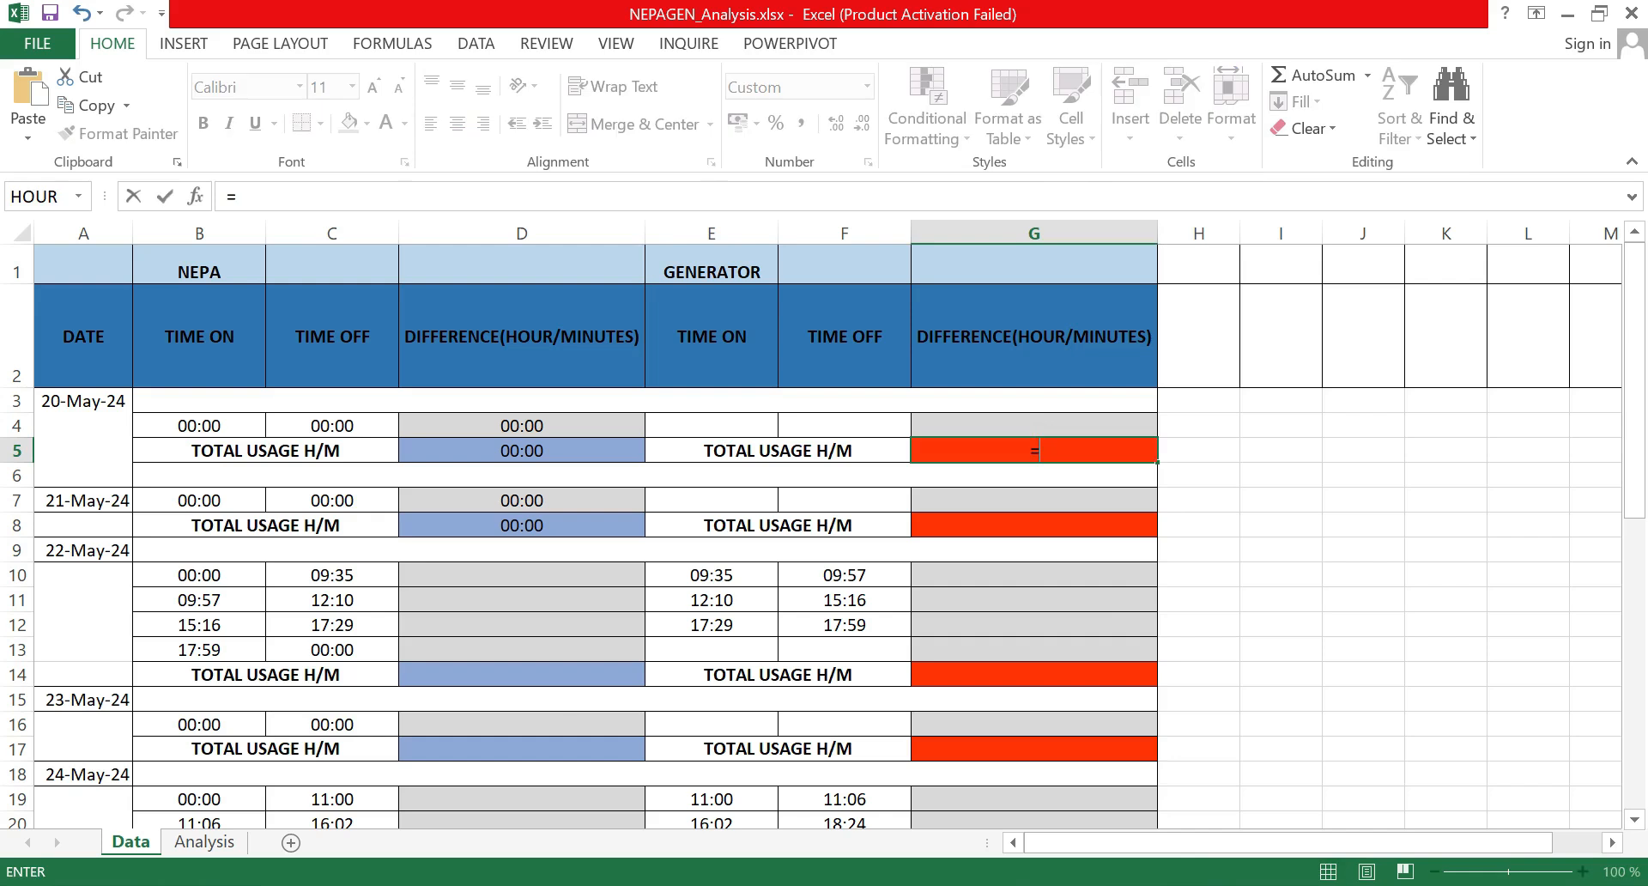
{"action": "type", "text": "s"}
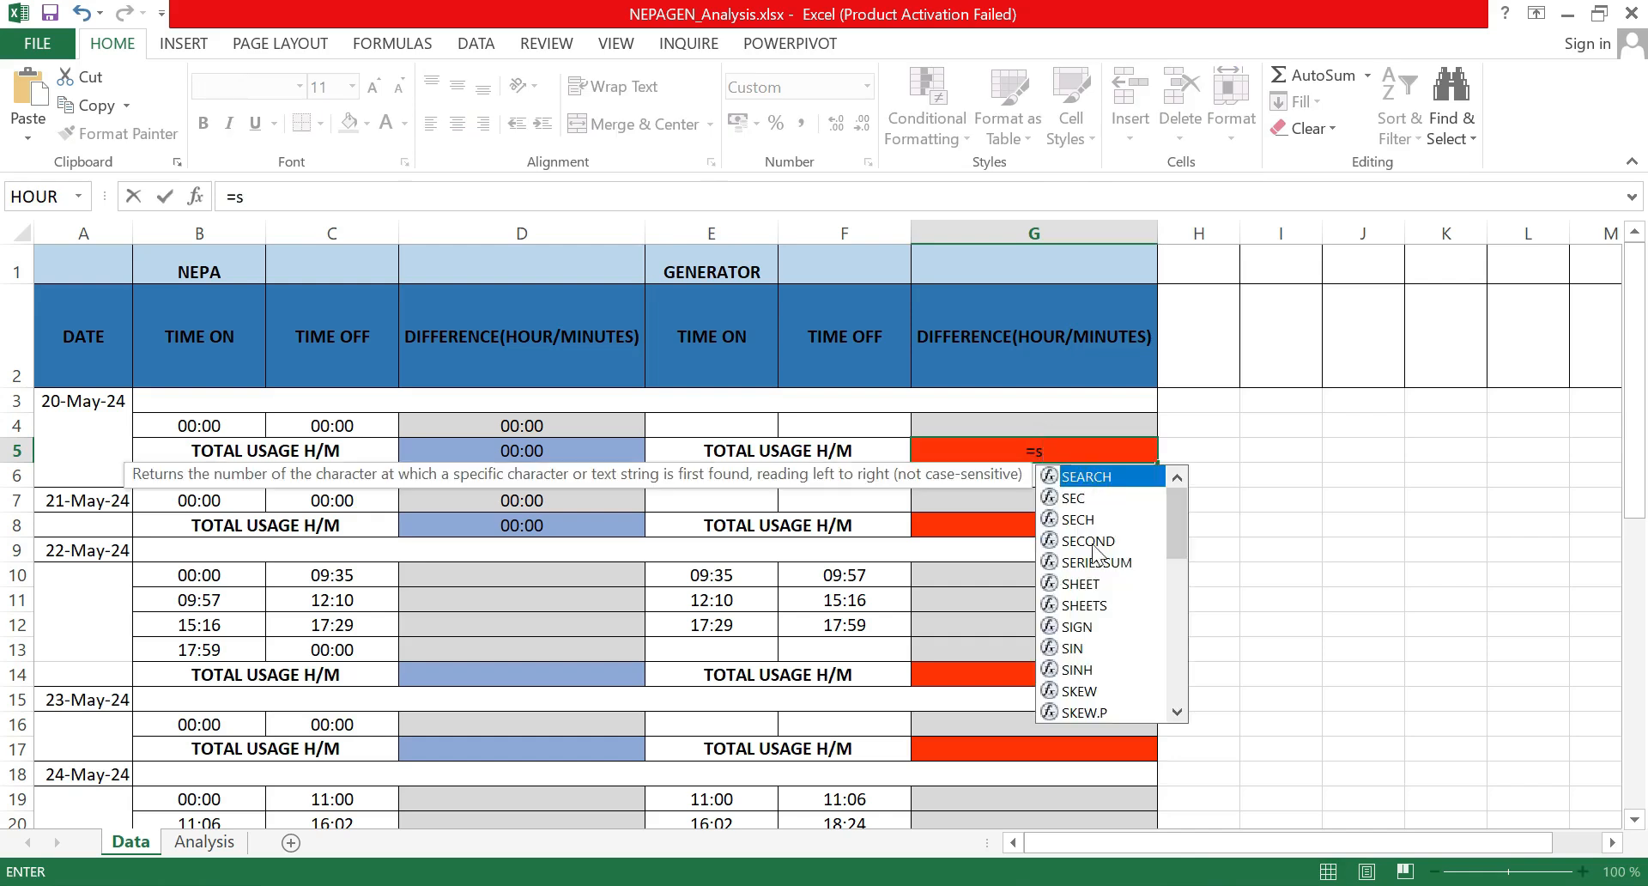
{"action": "type", "text": "um"}
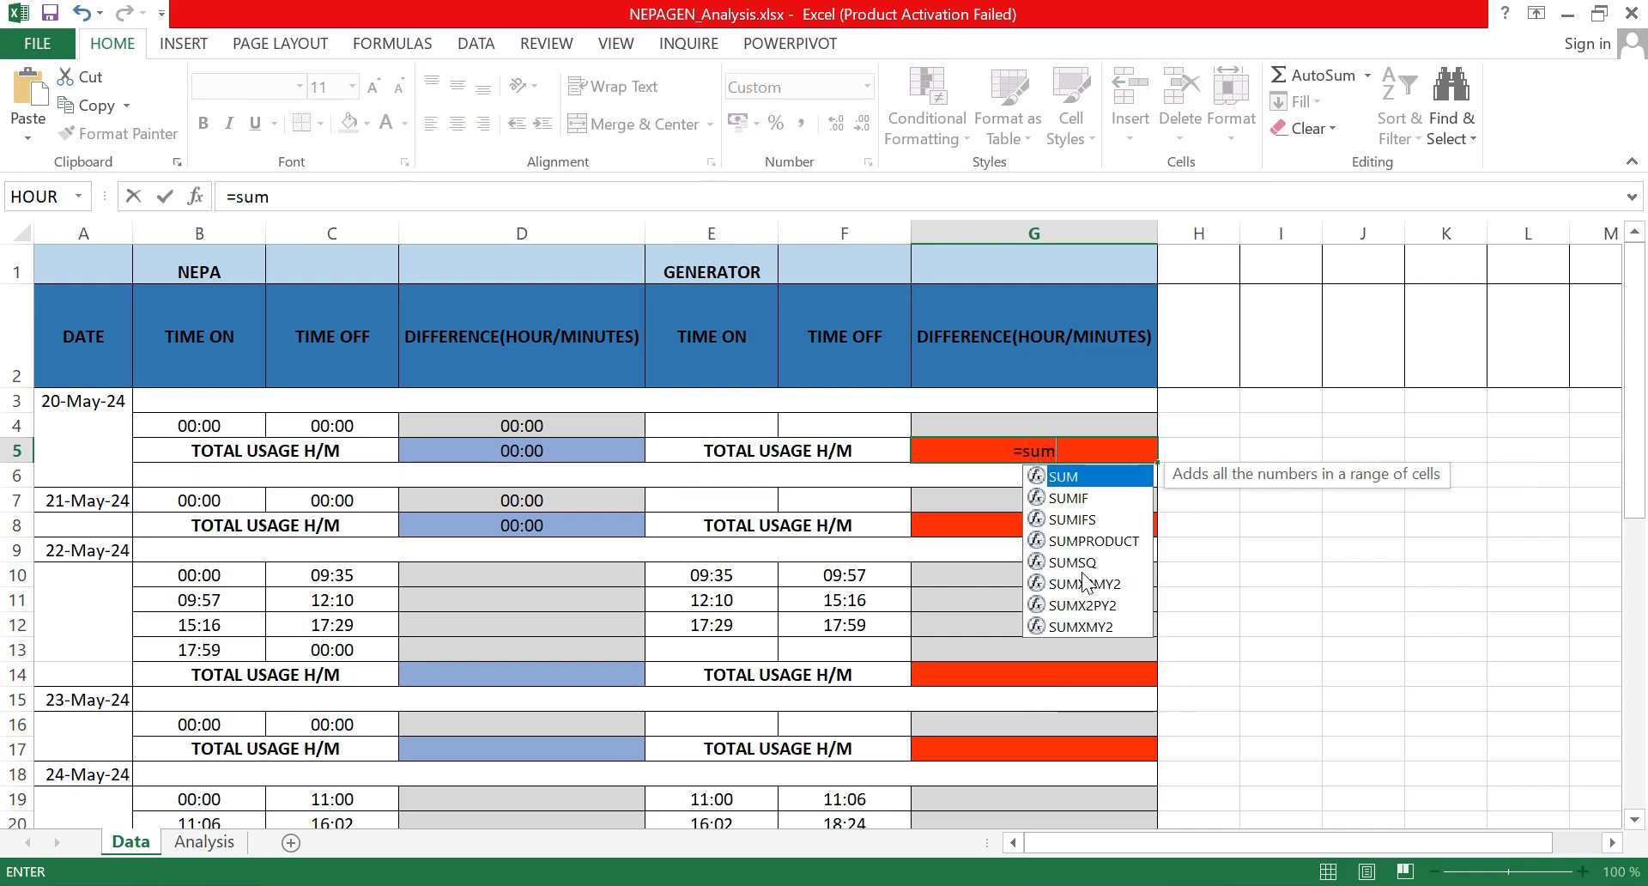
{"action": "left_click", "coordinate": [1085, 476]}
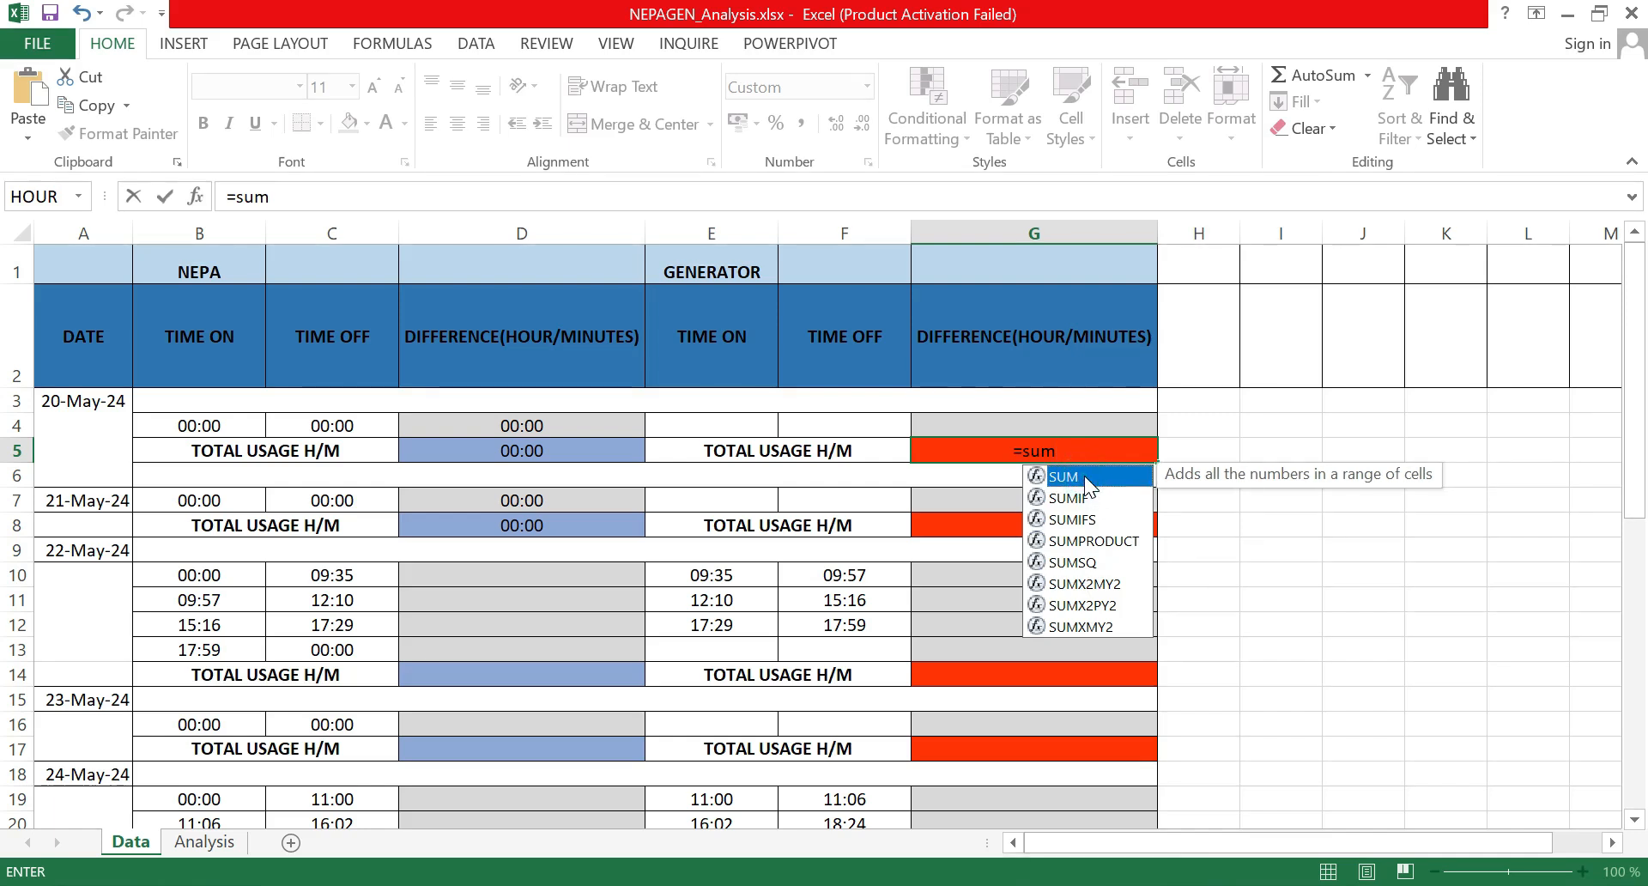
{"action": "type", "text": "("}
{"action": "left_click", "coordinate": [1076, 425]}
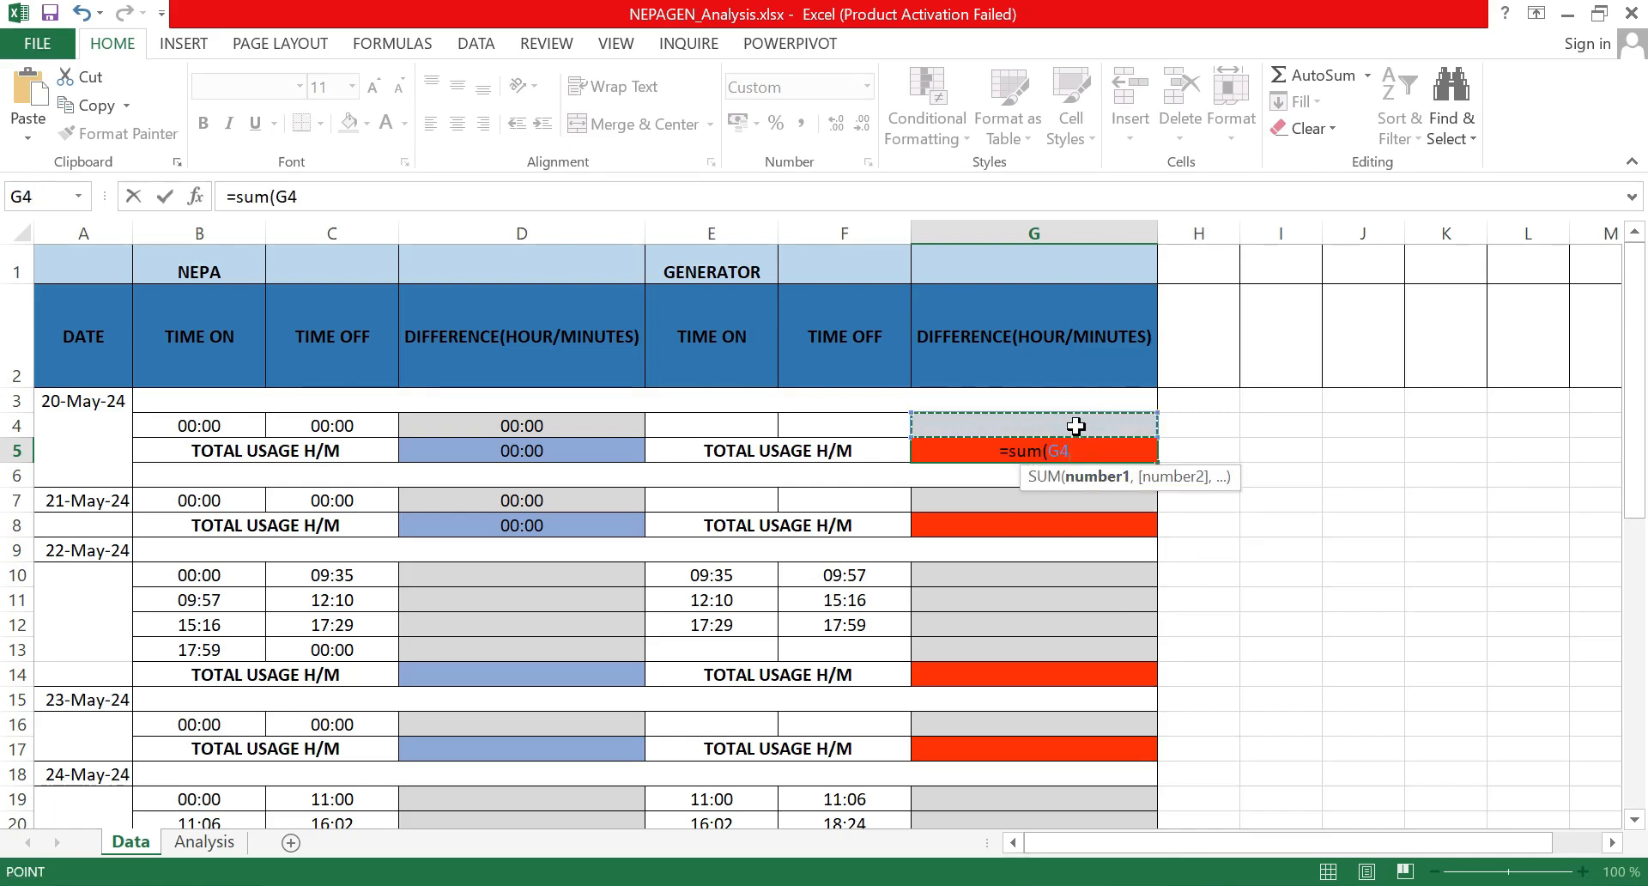
{"action": "key", "text": "Return"}
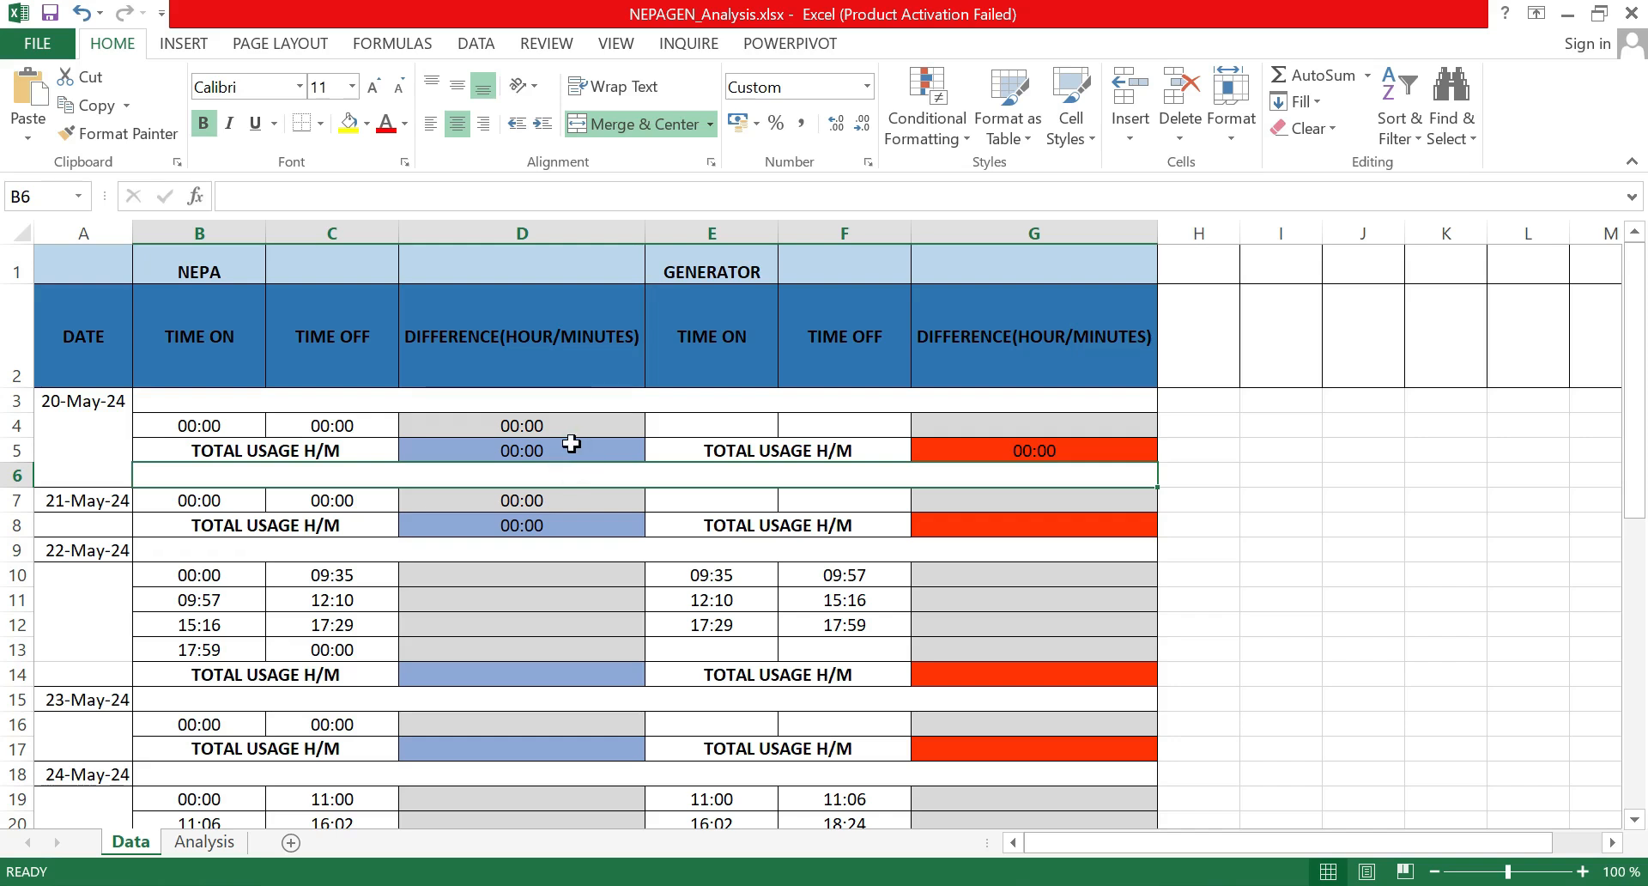
Step: Check the combined sum of the 20-May-24 usage totals in D5 and G5, also including the NEPA difference in D4
{"action": "left_click", "coordinate": [1037, 452]}
{"action": "left_click", "coordinate": [1432, 552]}
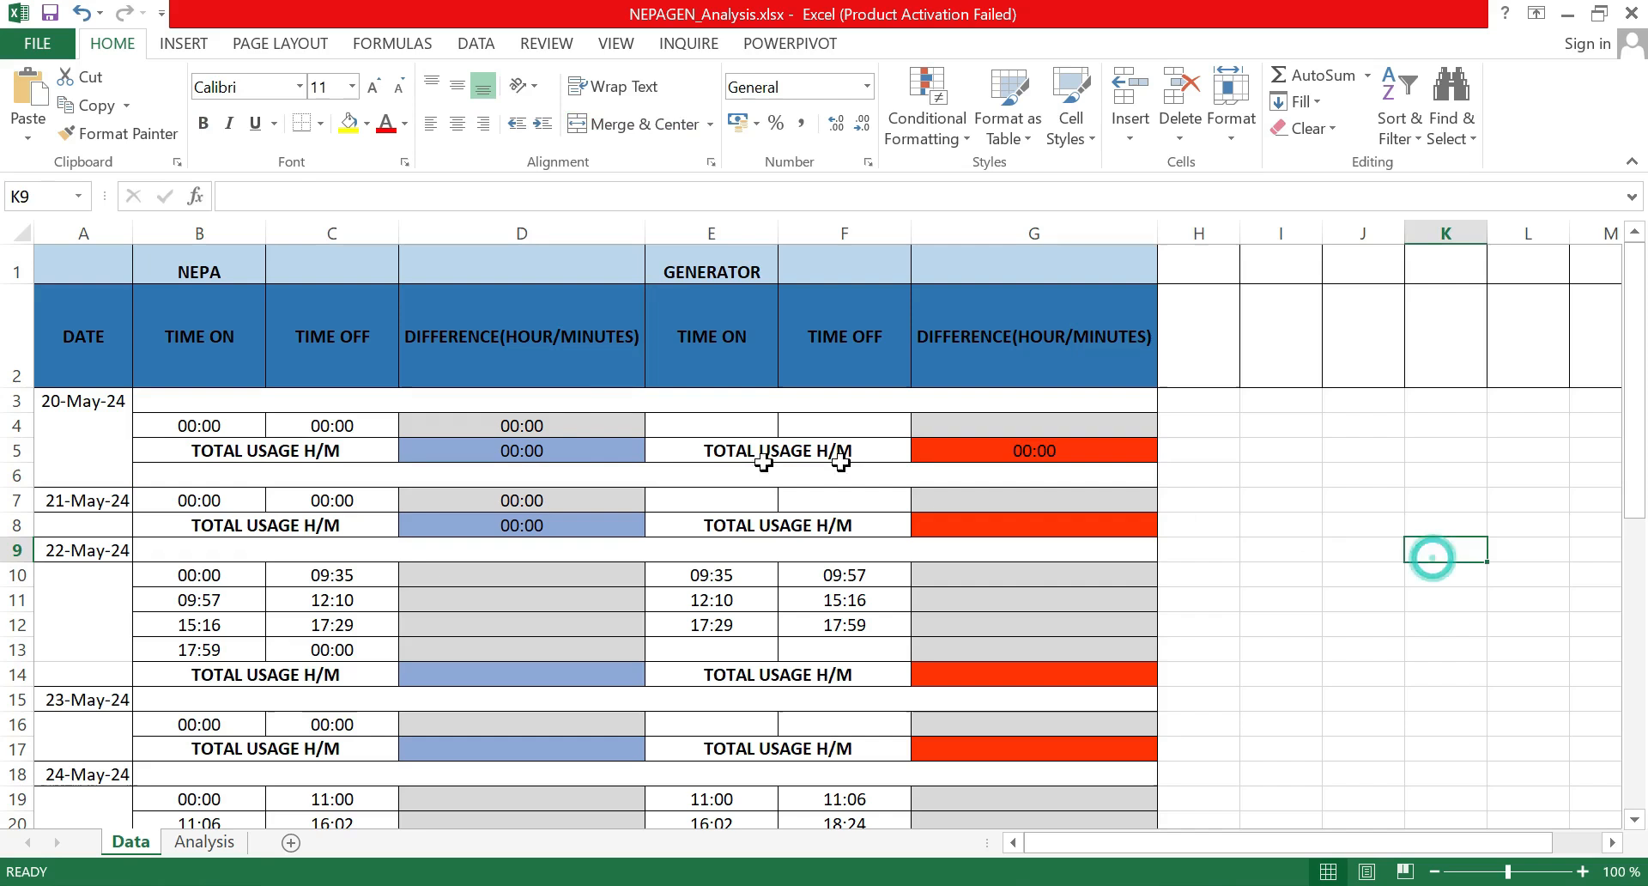
{"action": "left_click", "coordinate": [573, 455]}
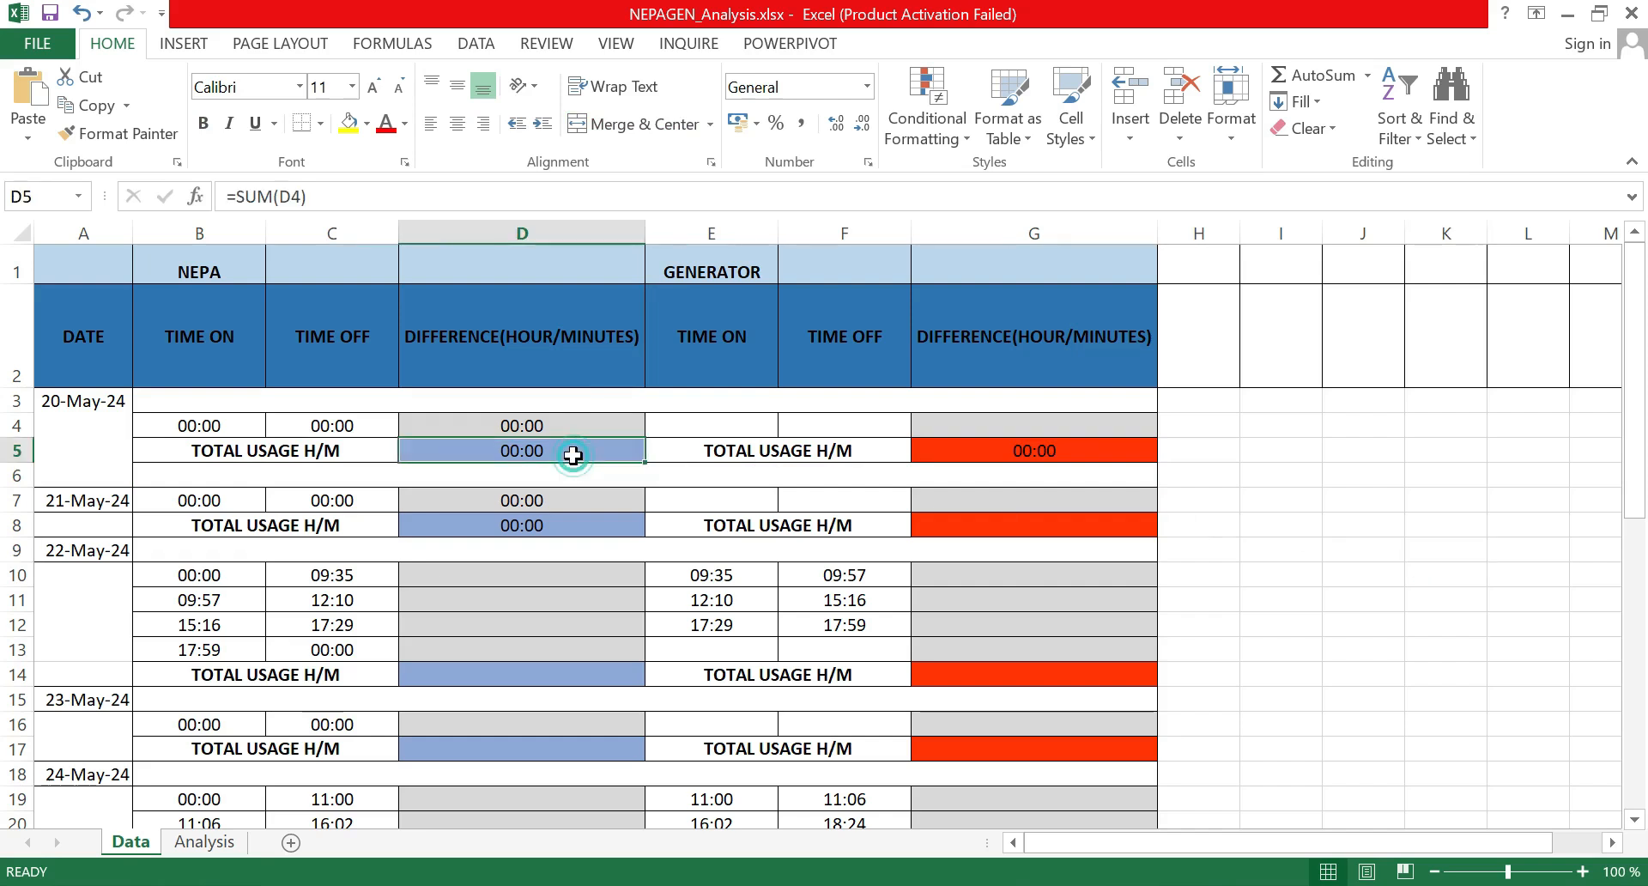
{"action": "left_click", "coordinate": [1028, 454], "text": "ctrl"}
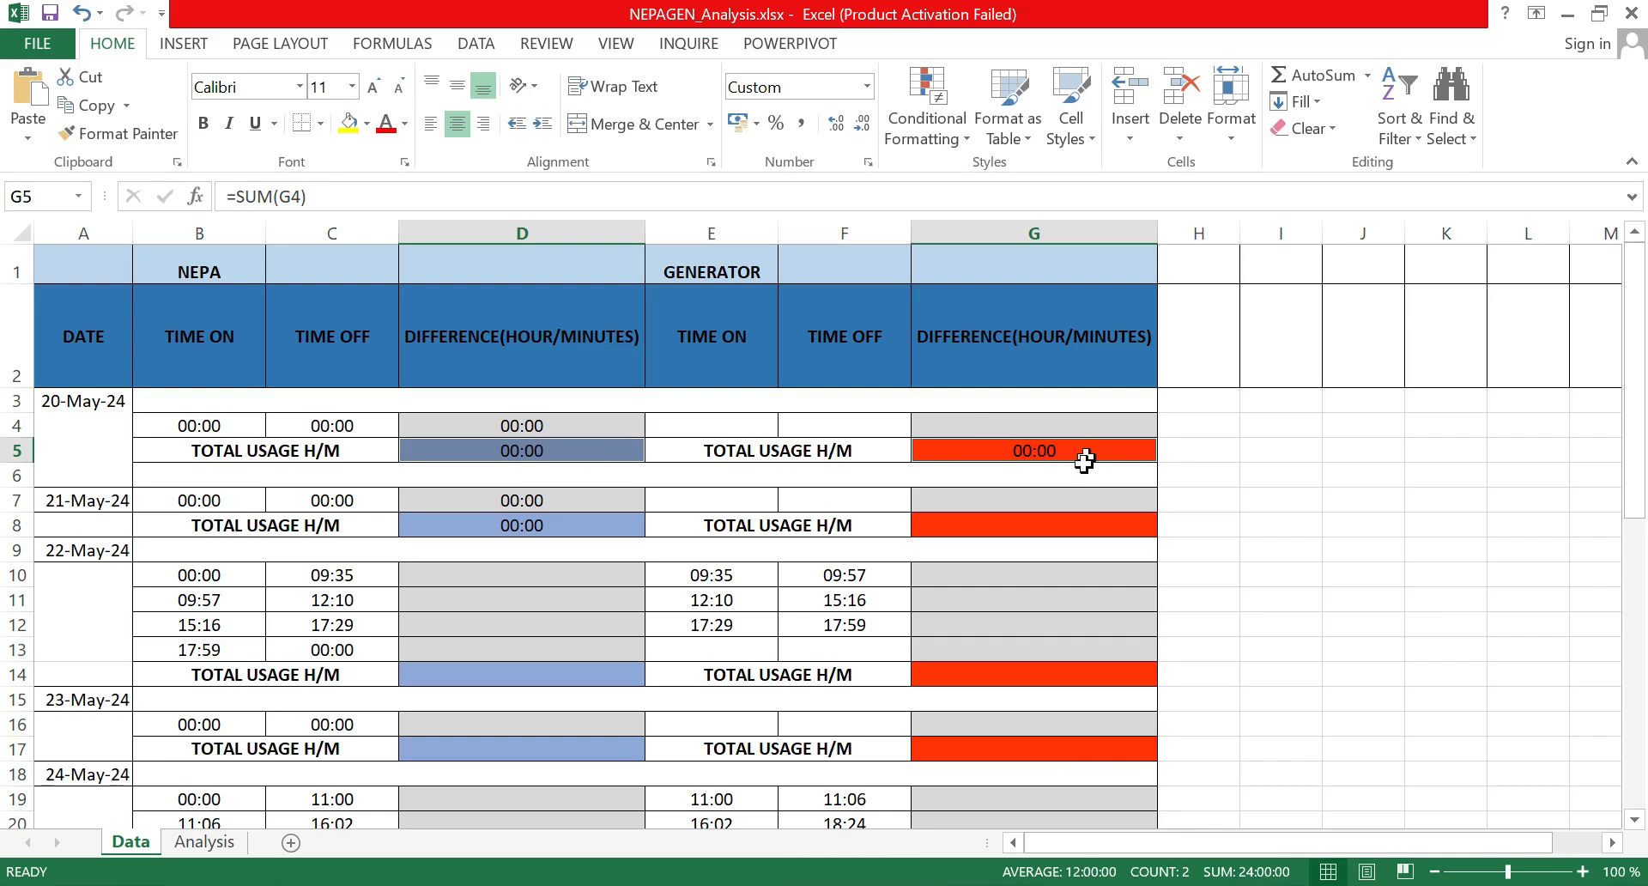
{"action": "left_click", "coordinate": [565, 420], "text": "ctrl"}
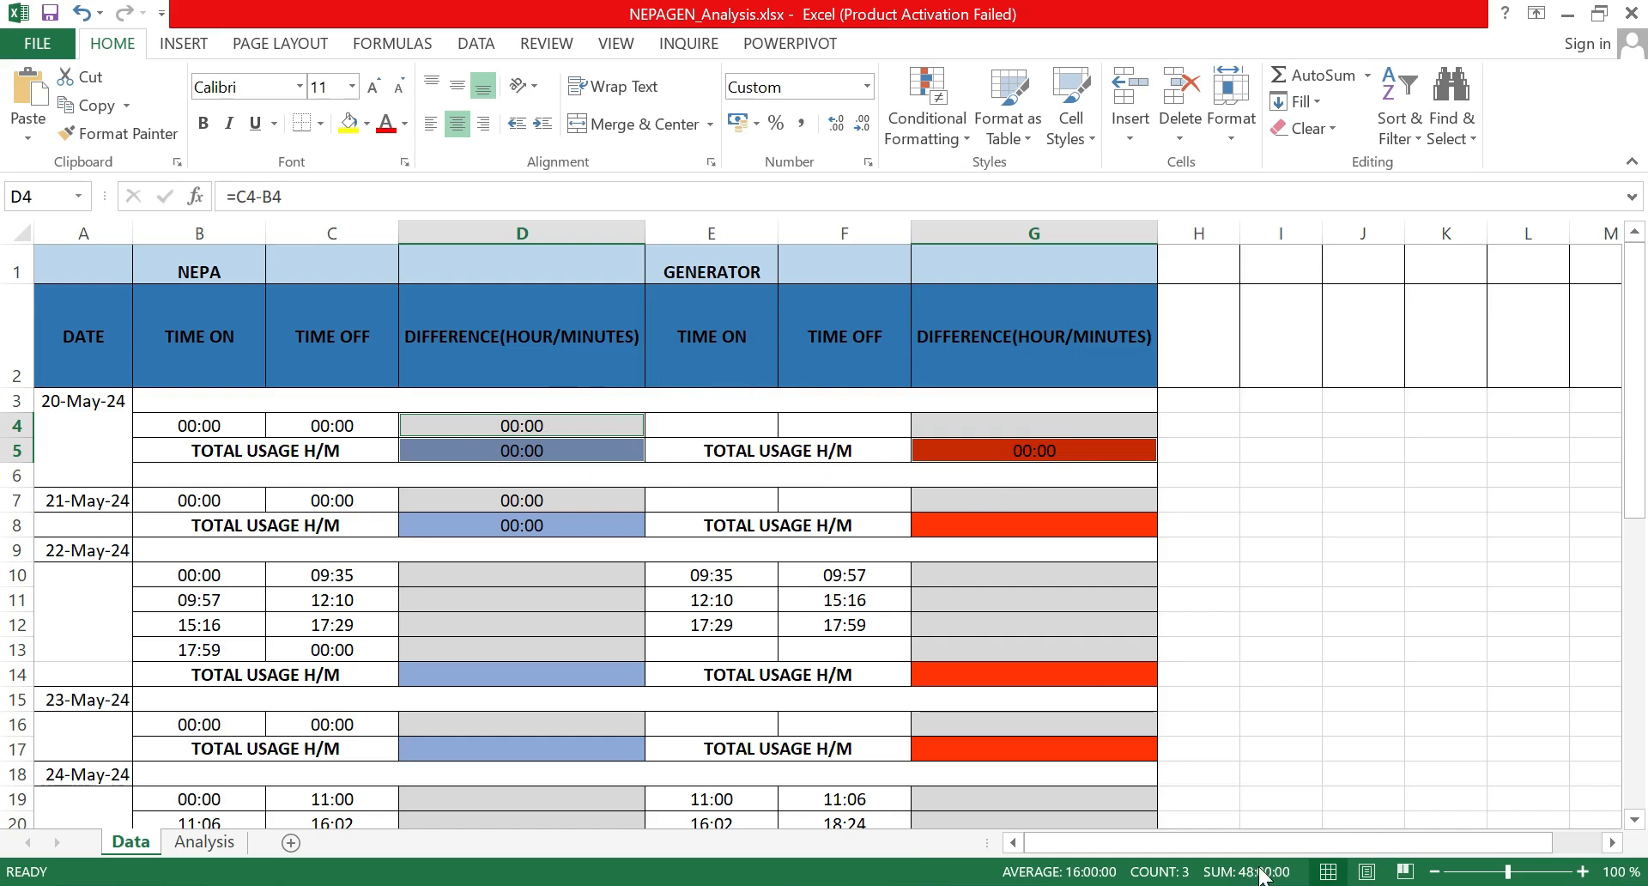
{"action": "left_click", "coordinate": [1304, 528]}
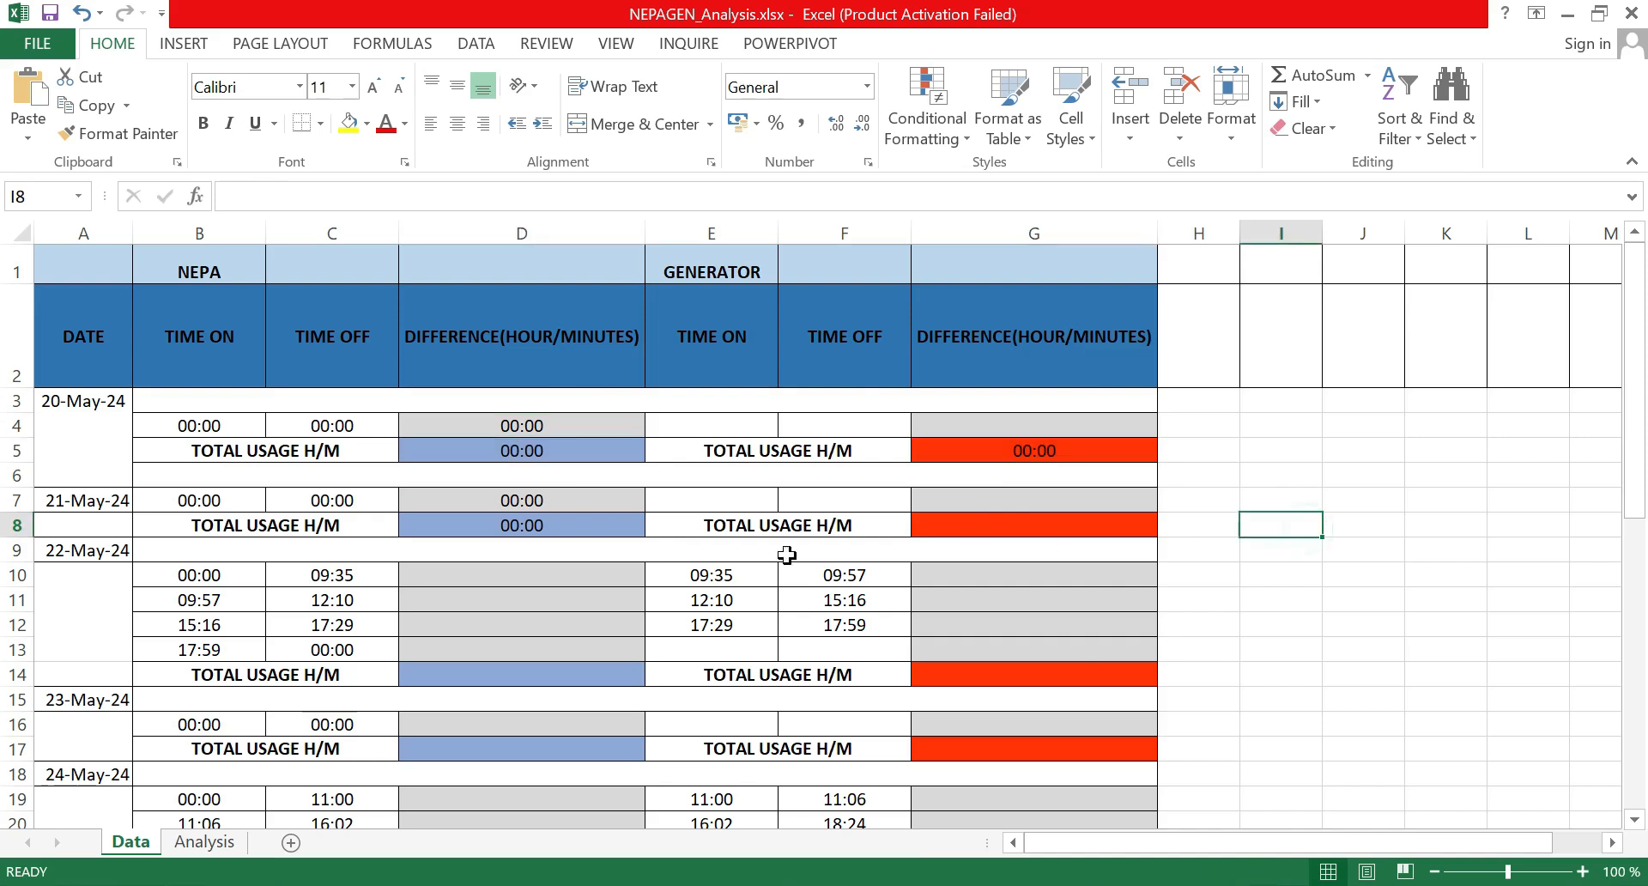
Step: Calculate the total generator usage for 21-May-24 in G8 with the formula =SUM(G7)
{"action": "left_click", "coordinate": [1055, 524]}
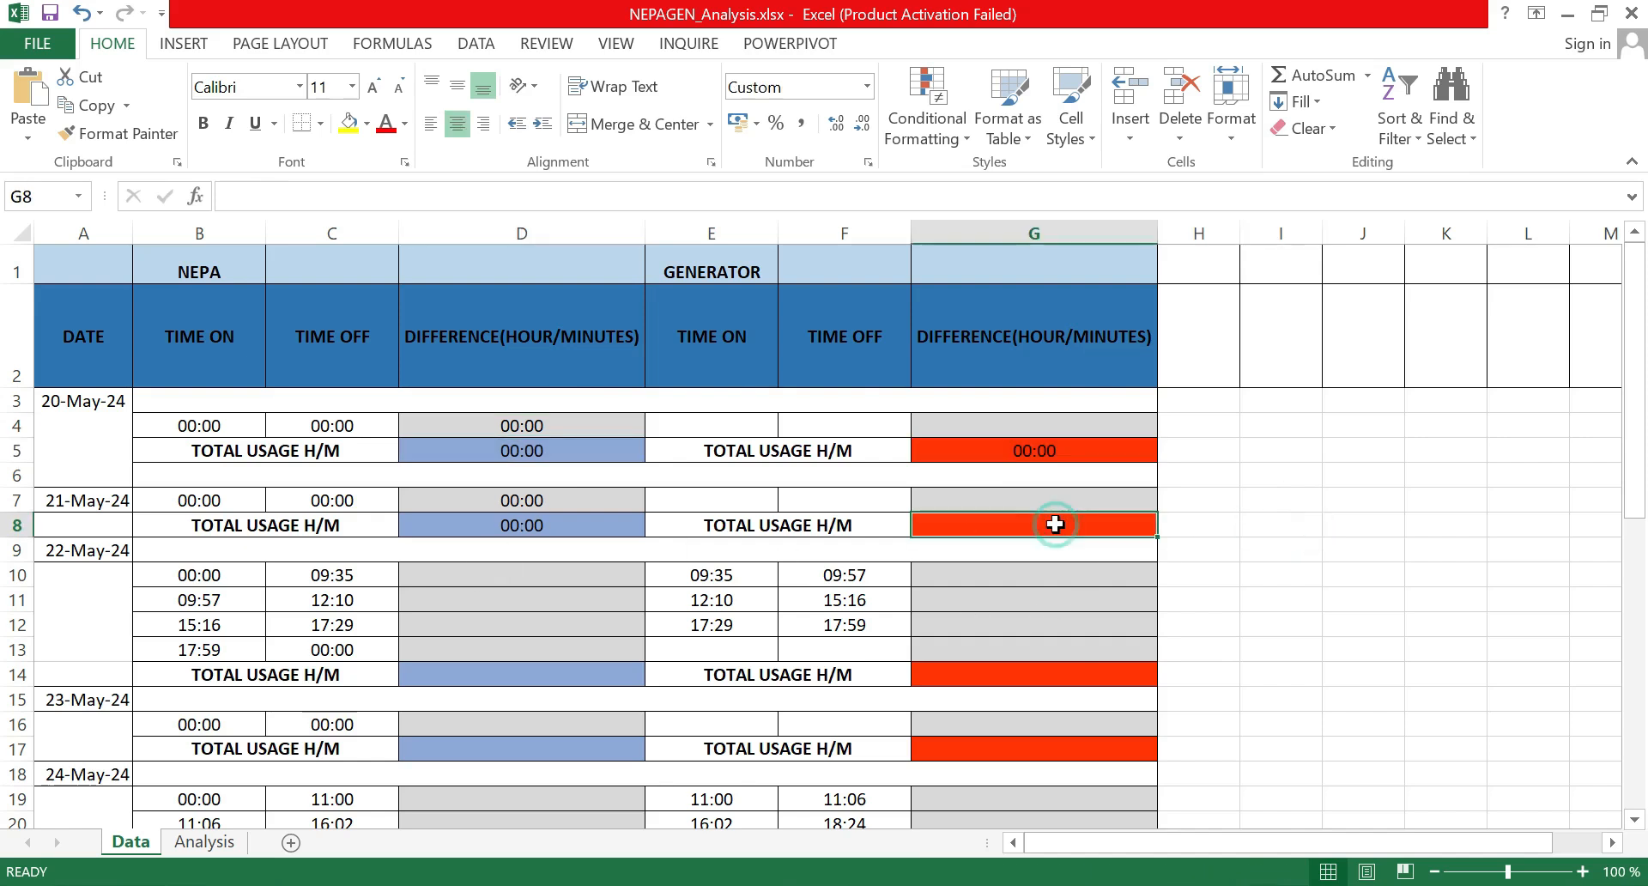
{"action": "type", "text": "="}
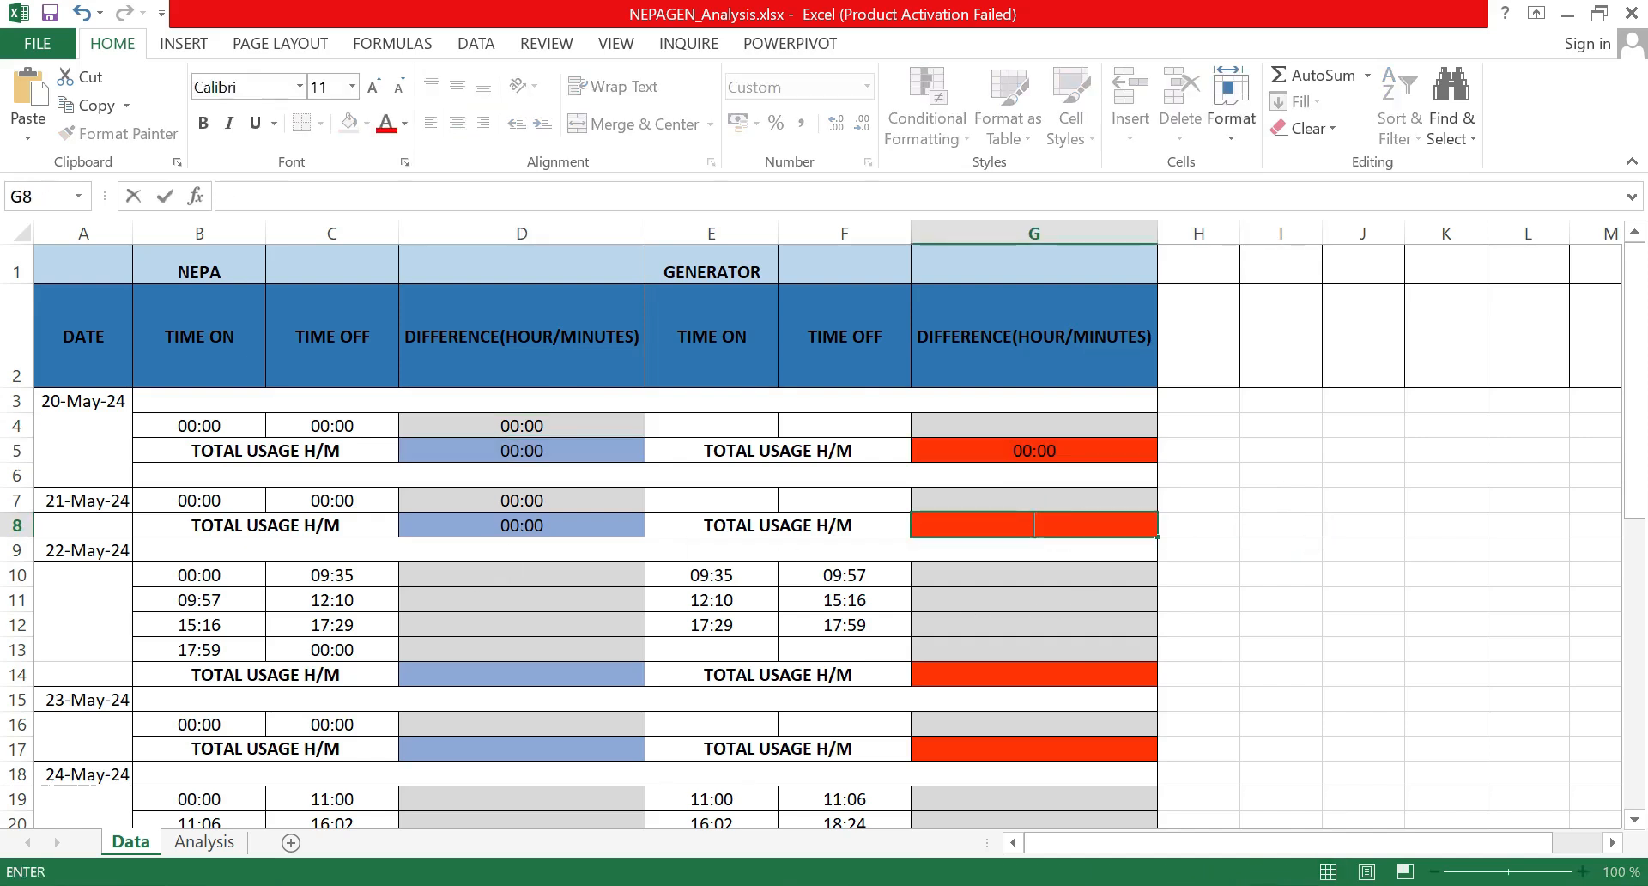
{"action": "type", "text": "sum("}
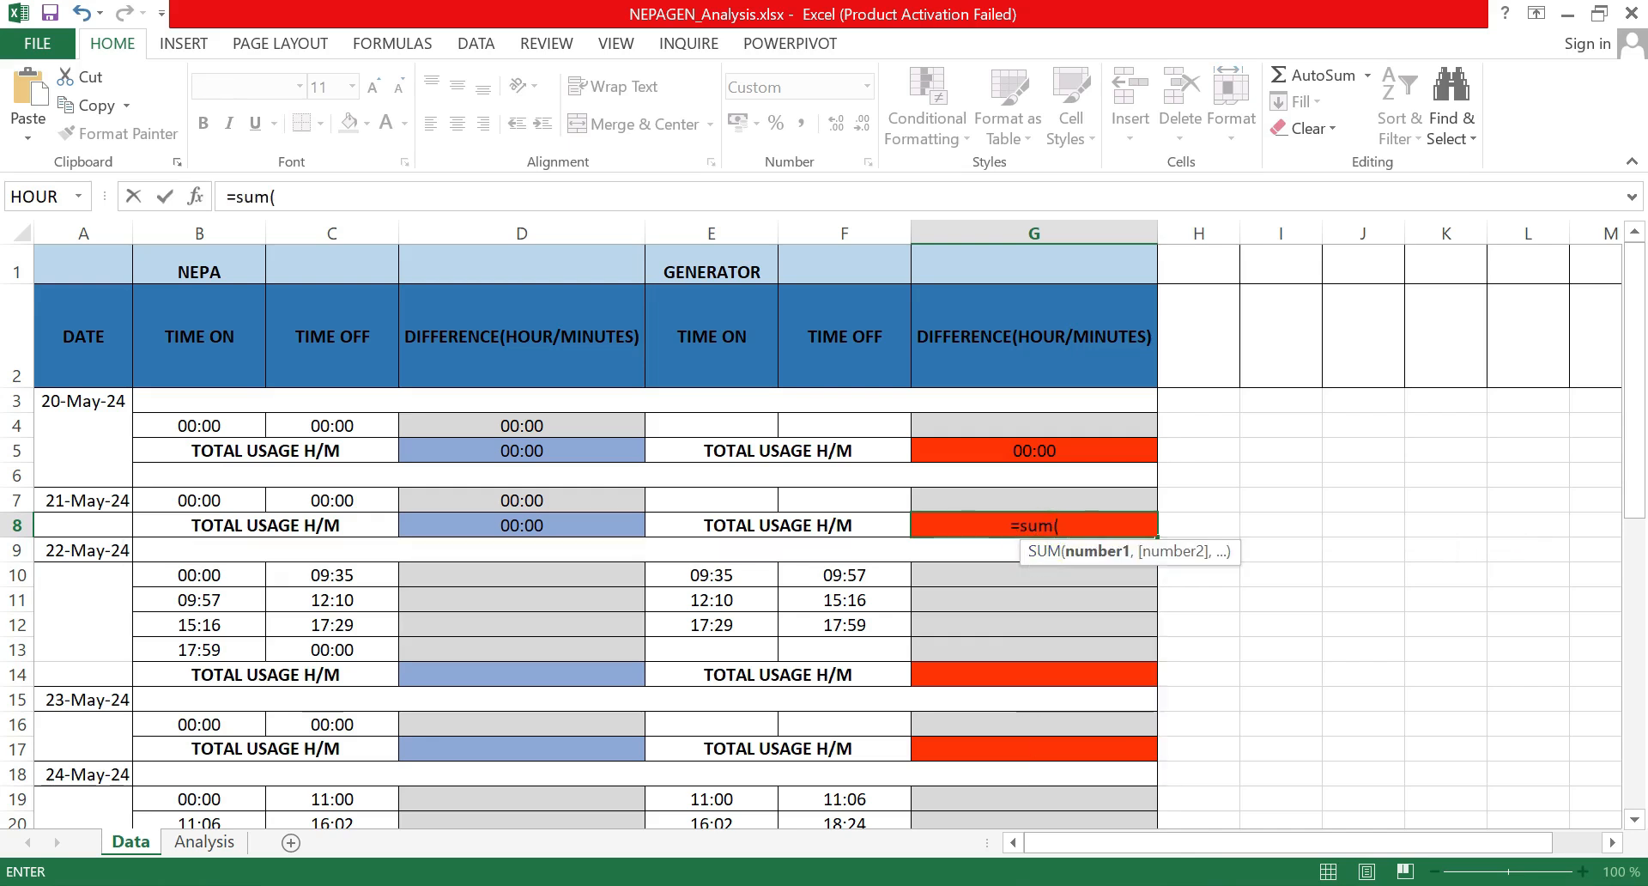
{"action": "left_click", "coordinate": [1047, 506]}
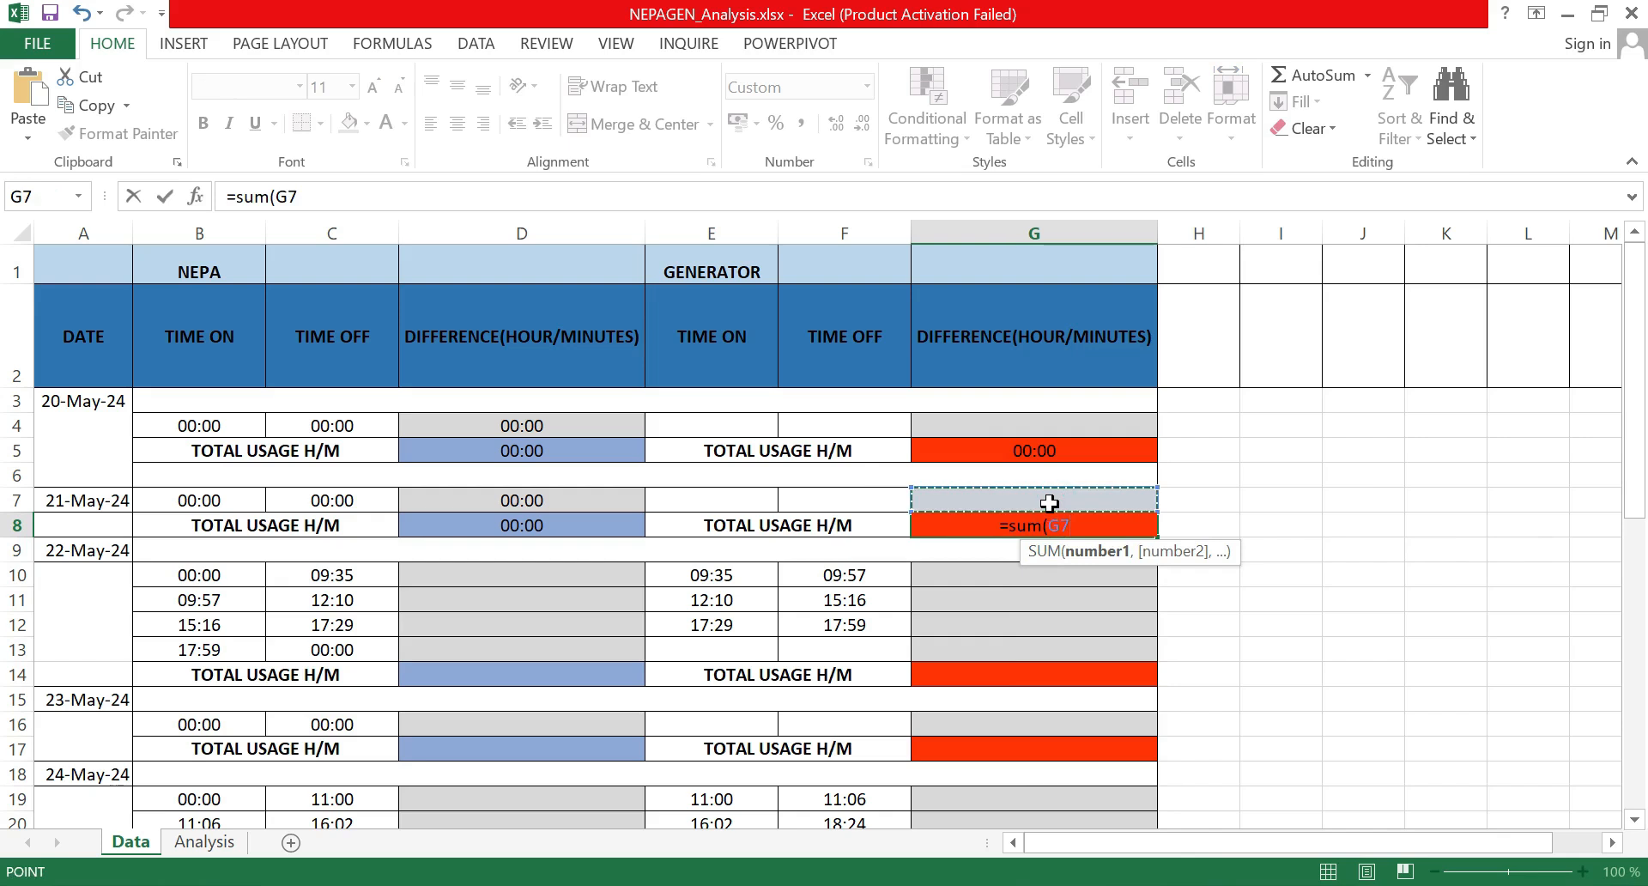
{"action": "key", "text": "Return"}
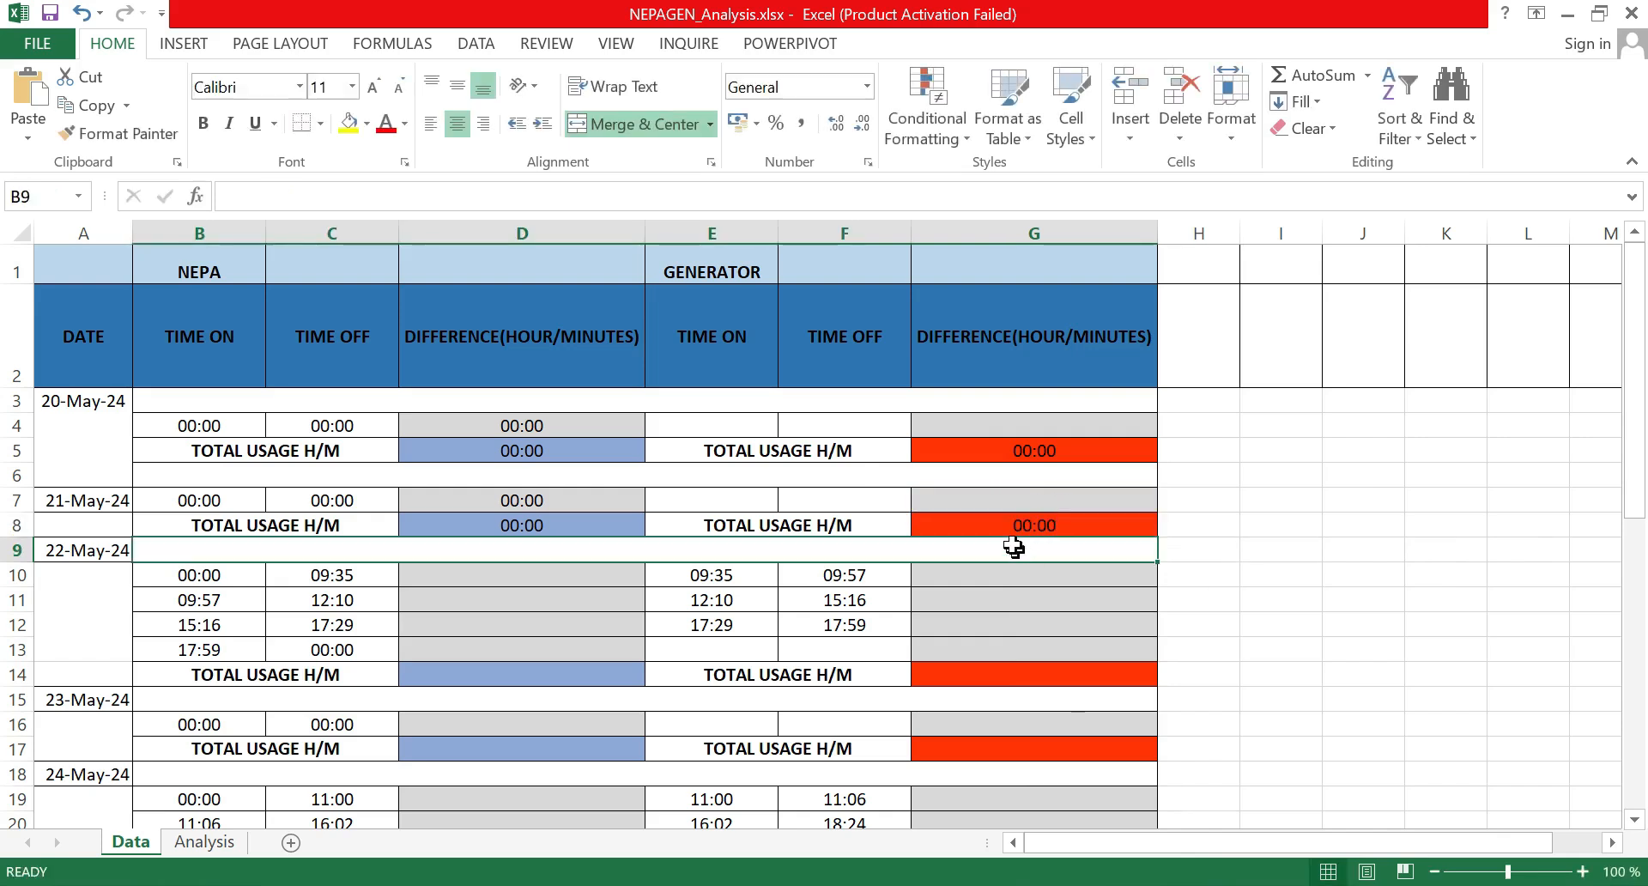
Step: Check the combined sum of the 21-May-24 usage totals in D8 and G8
{"action": "left_click", "coordinate": [505, 526]}
{"action": "left_click", "coordinate": [988, 526], "text": "ctrl"}
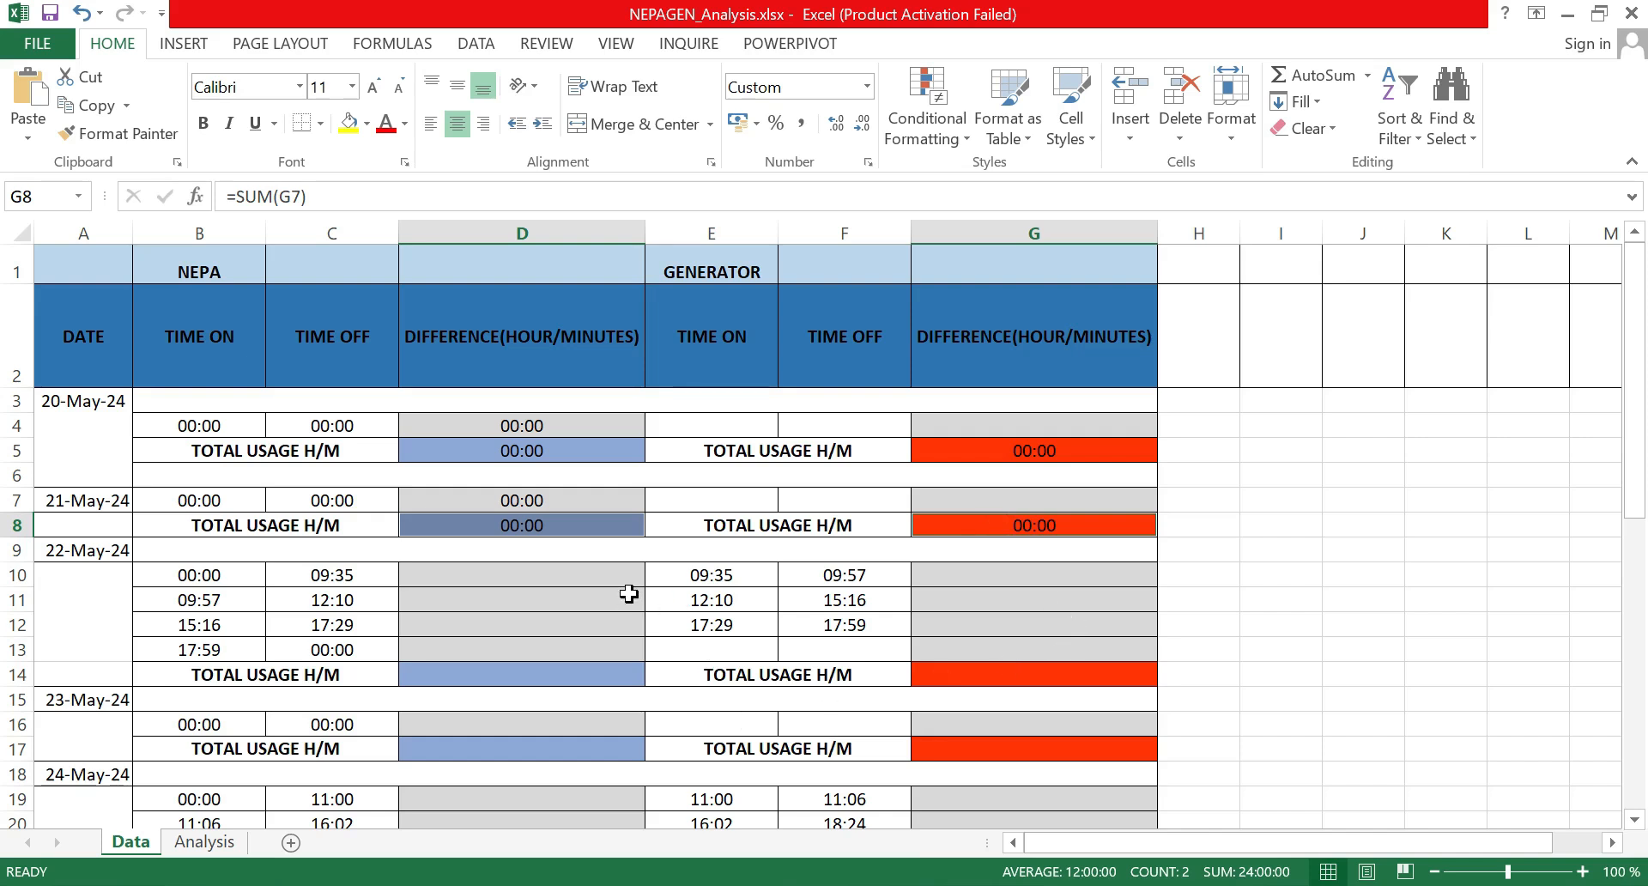
Step: Calculate the 22-May-24 NEPA time differences with =C10-B10 in D10 and fill the formula down to D13
{"action": "left_click", "coordinate": [506, 573]}
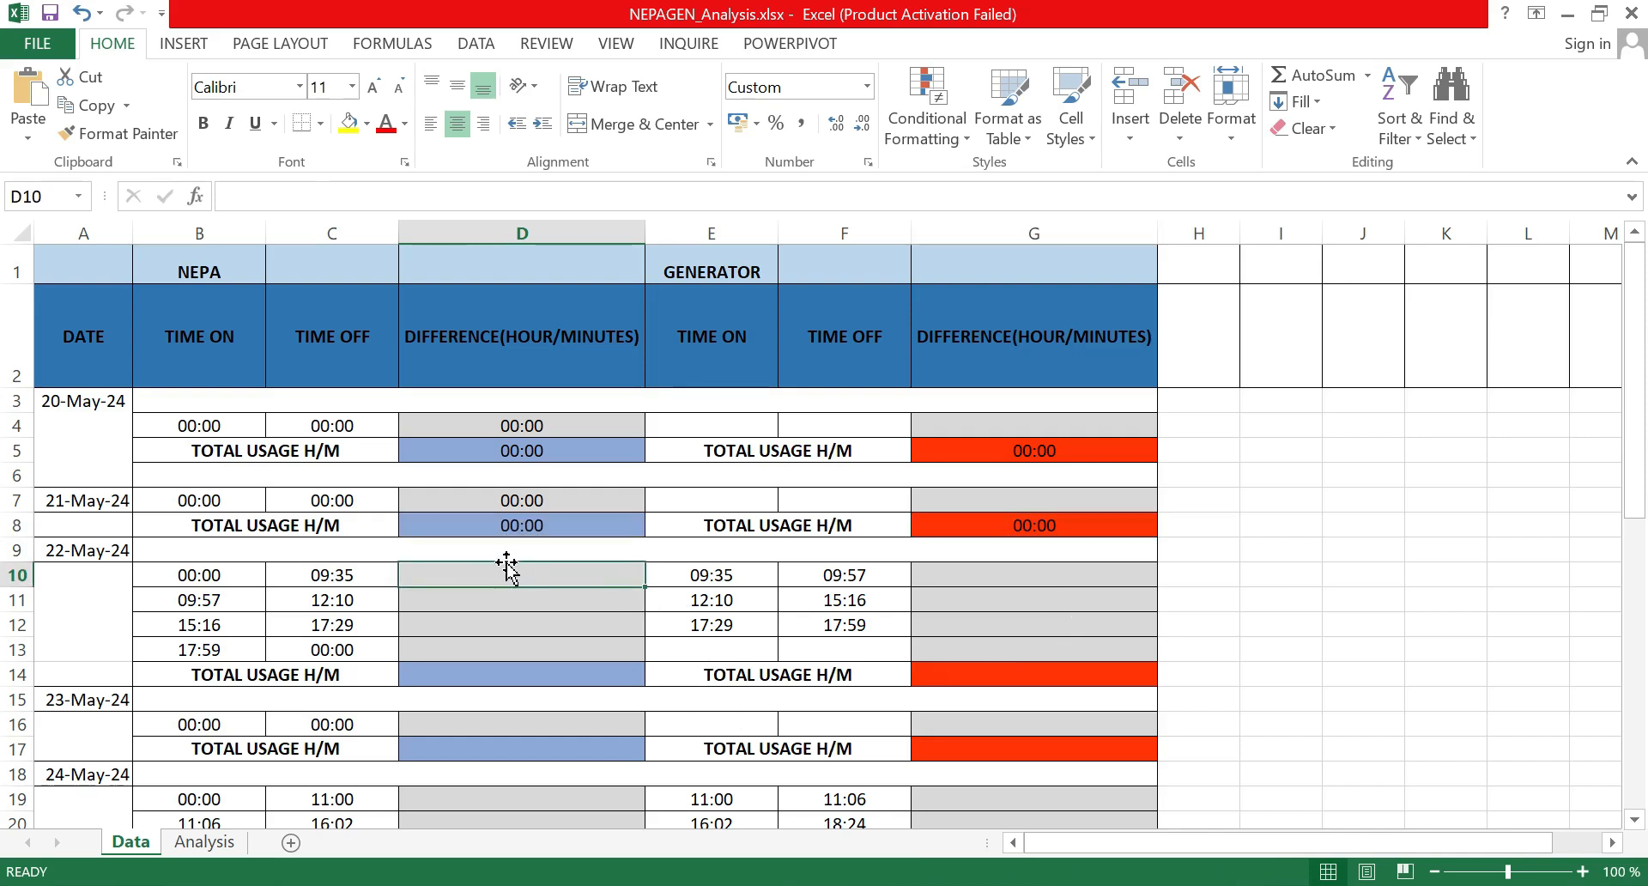
{"action": "type", "text": "="}
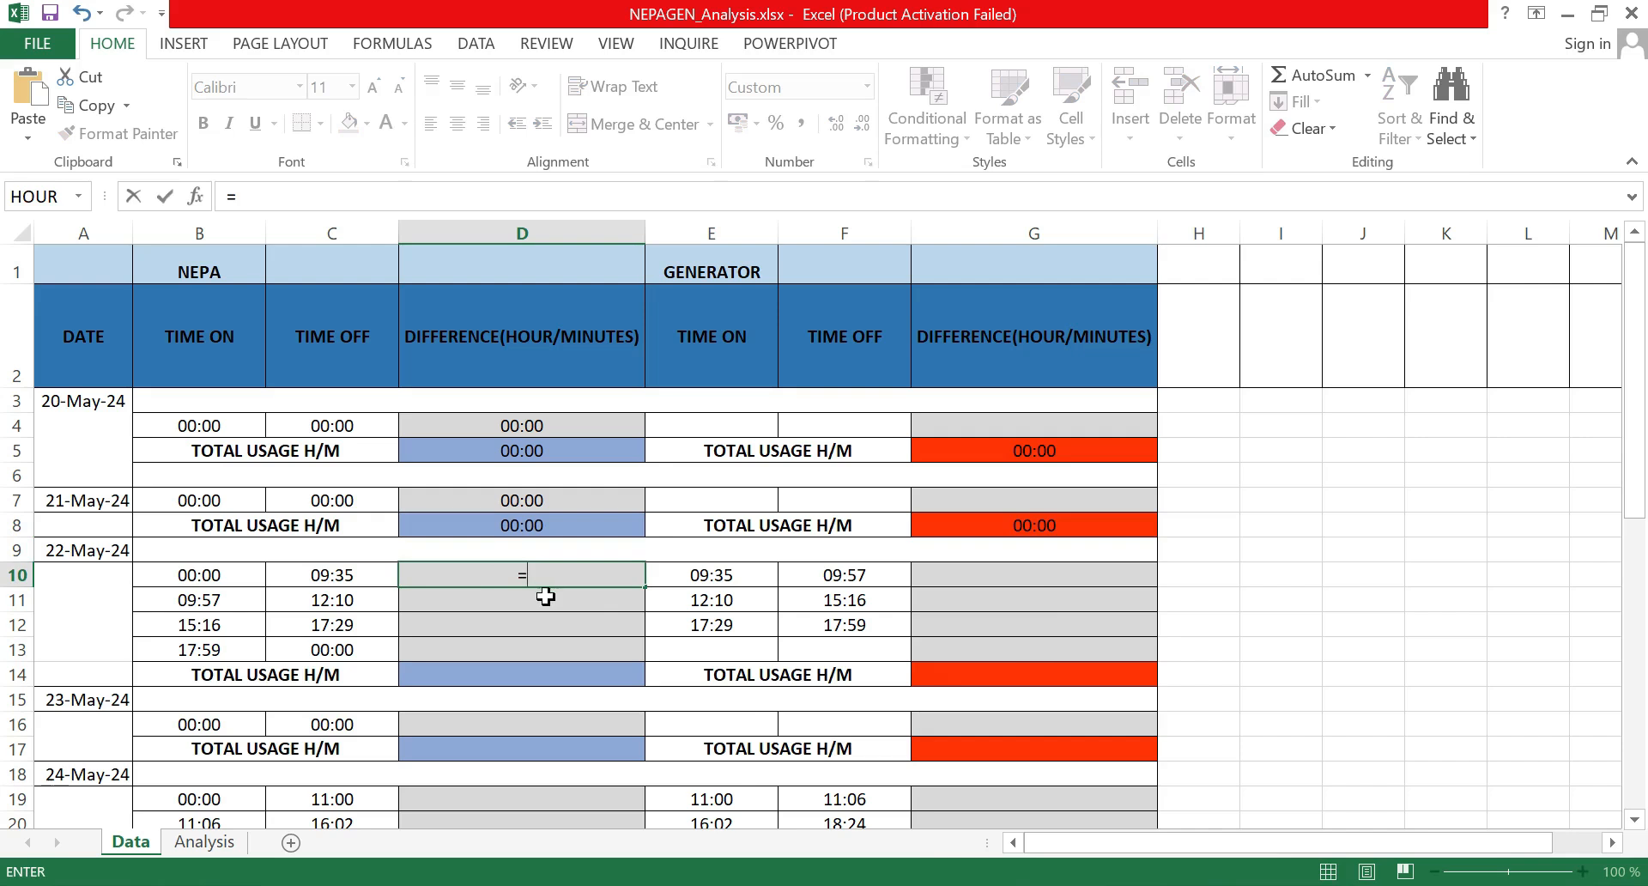
{"action": "left_click", "coordinate": [343, 576]}
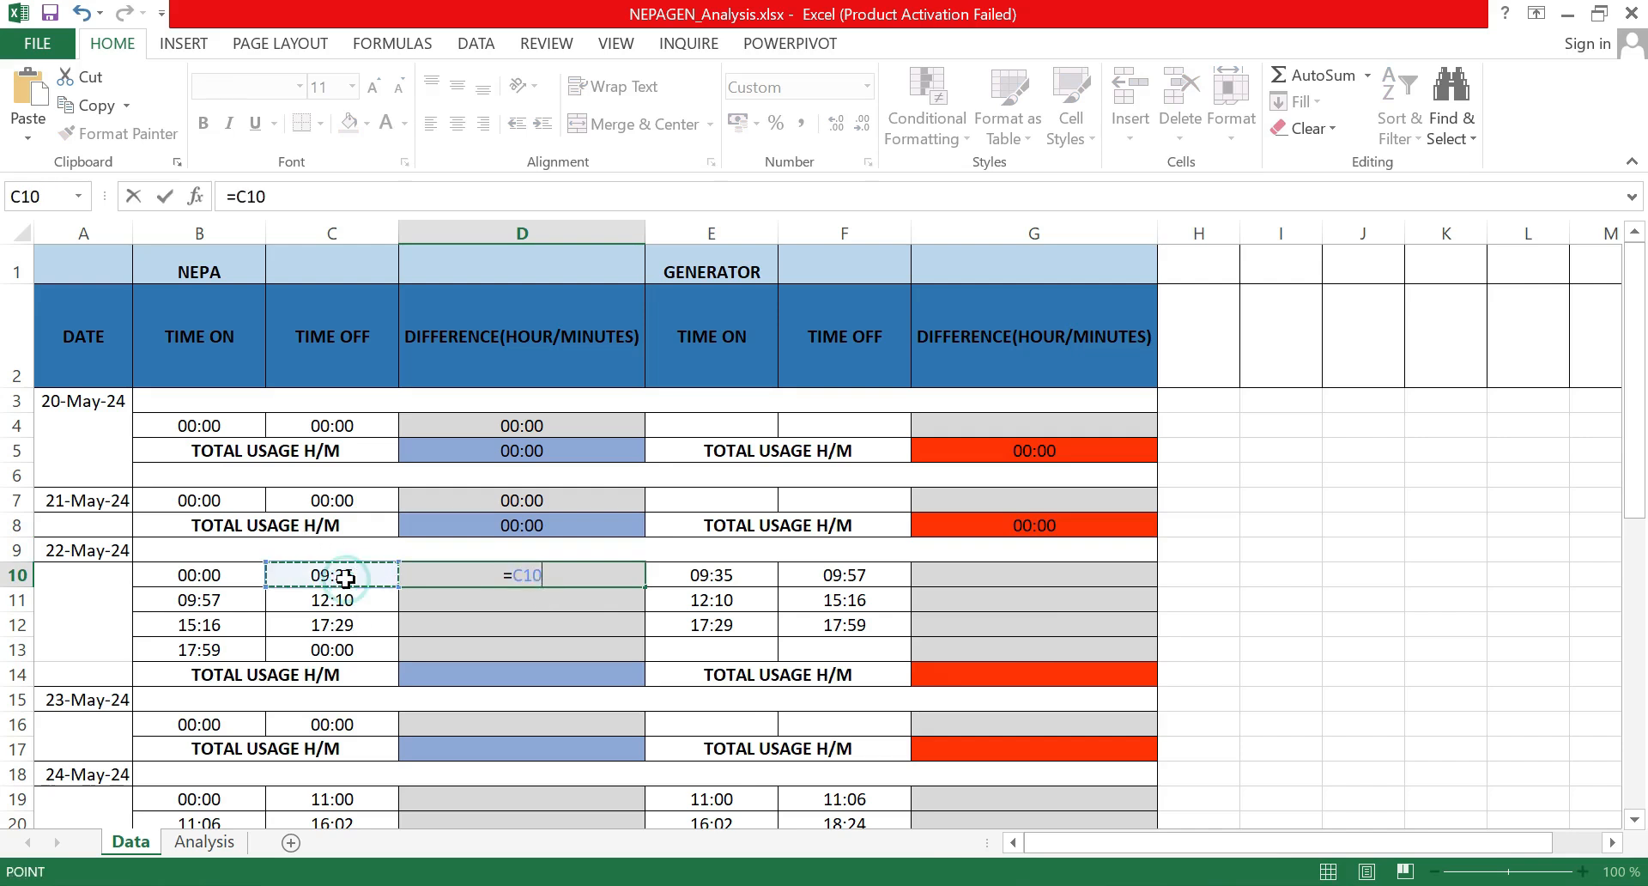
{"action": "type", "text": "-"}
{"action": "left_click", "coordinate": [228, 571]}
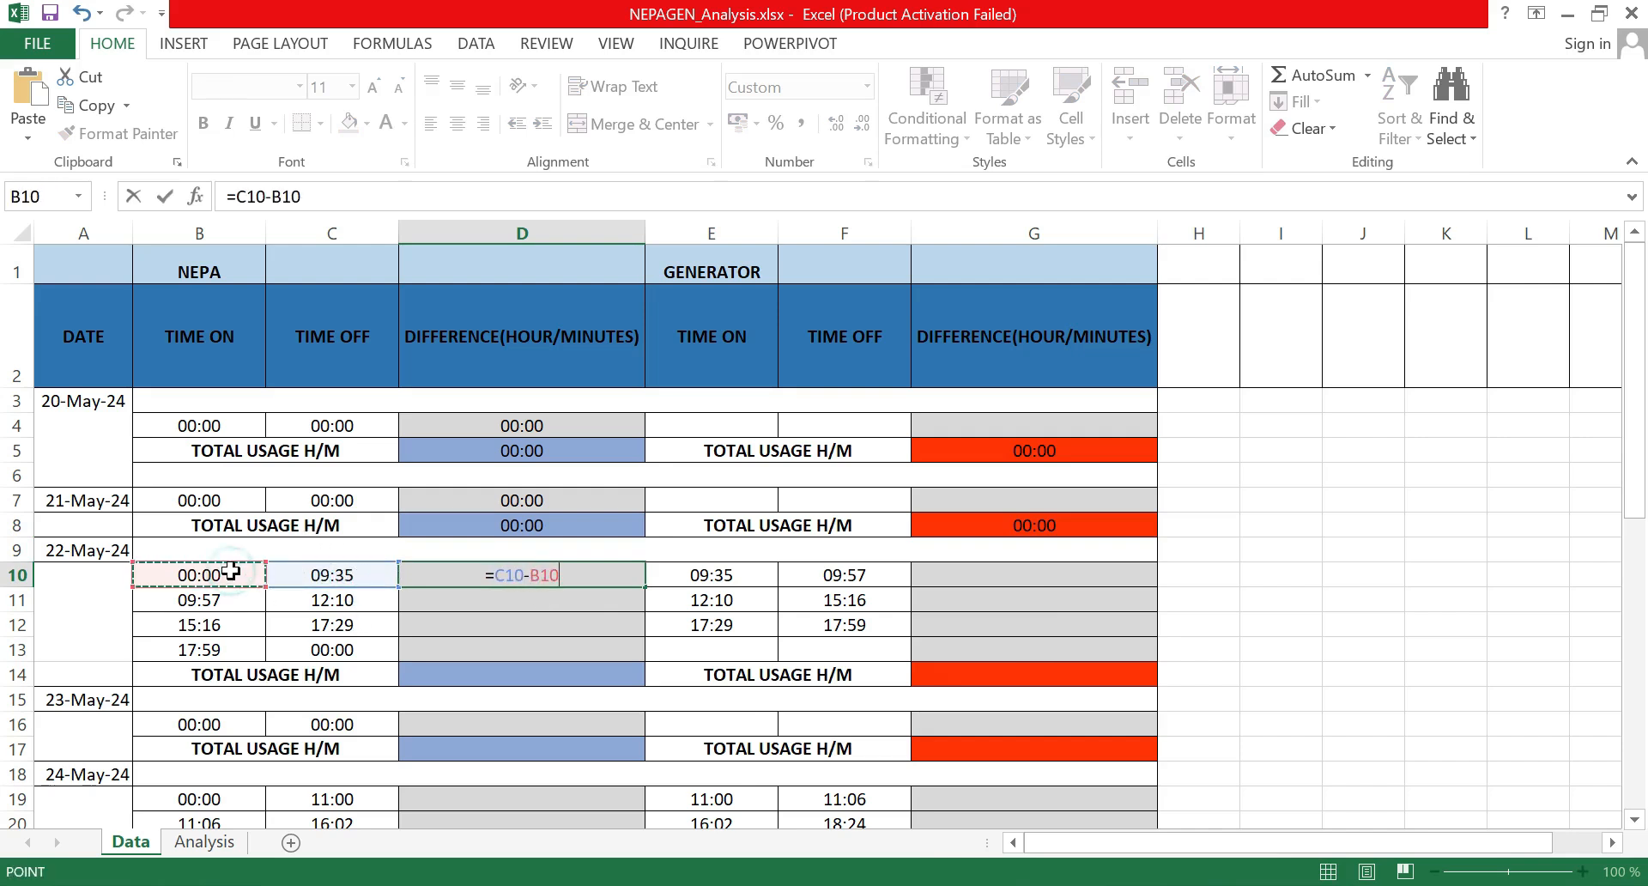
{"action": "key", "text": "Return"}
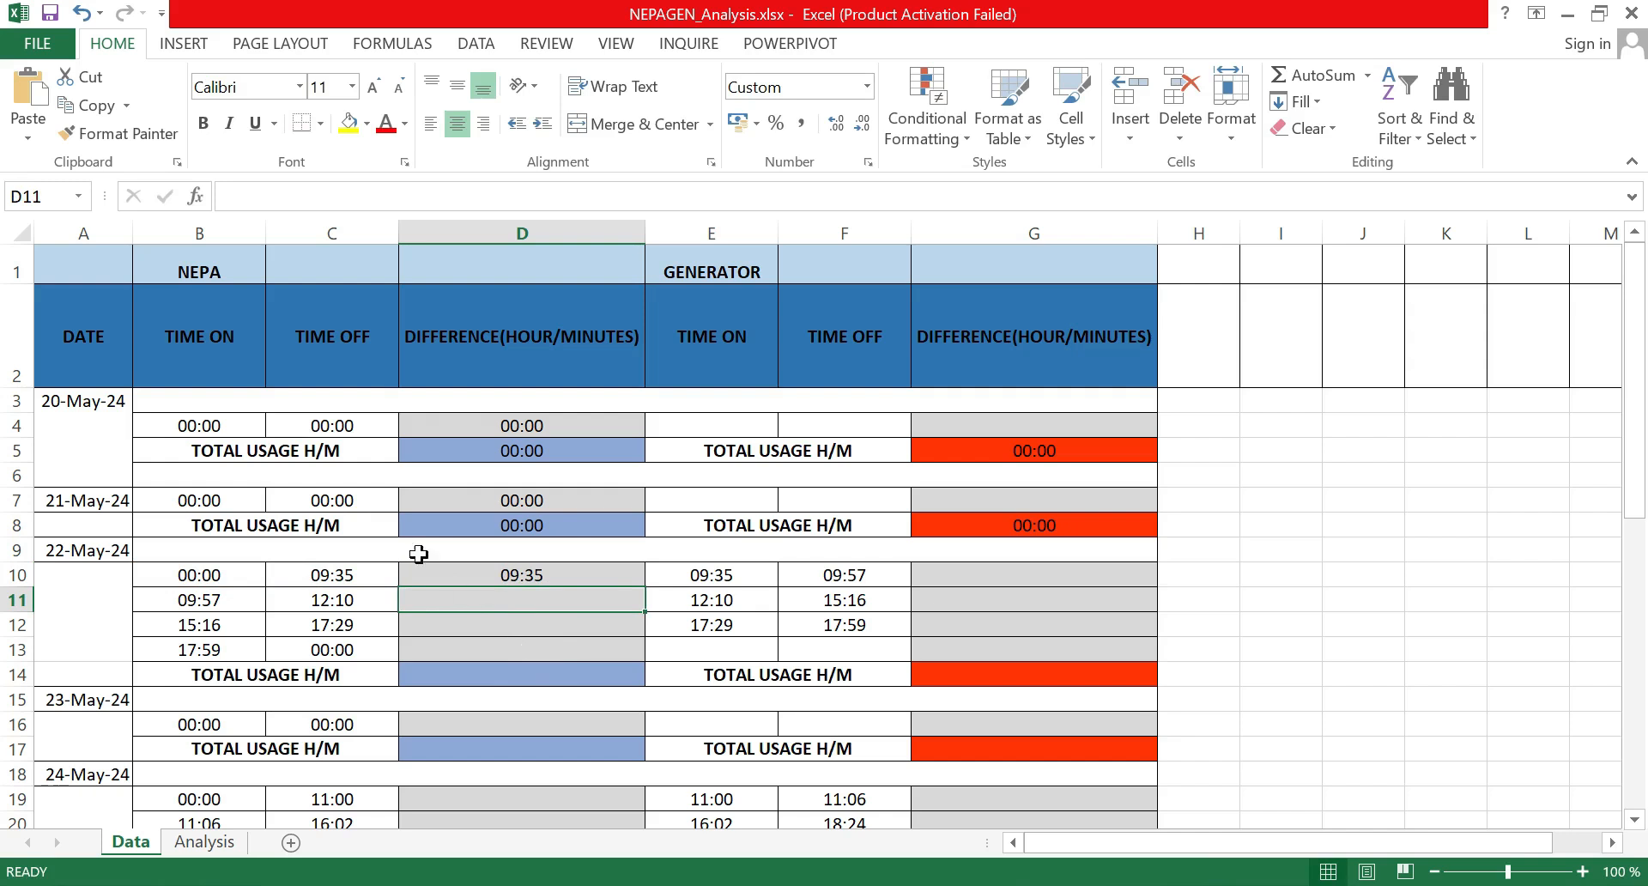
{"action": "left_click", "coordinate": [602, 574]}
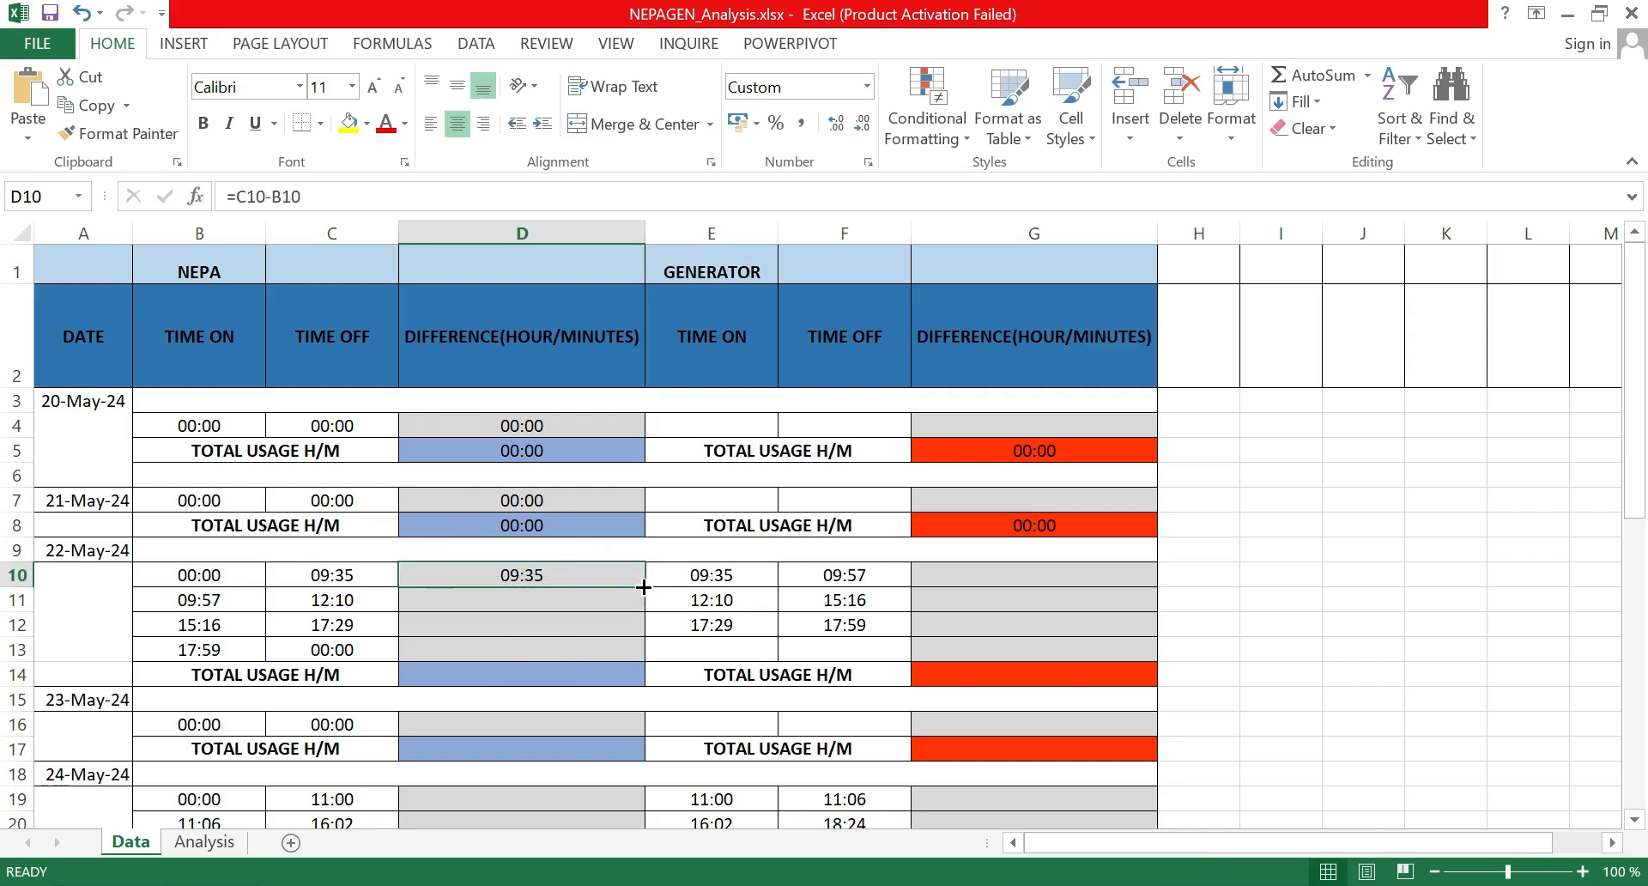
{"action": "left_click_drag", "start_coordinate": [643, 587], "coordinate": [637, 656]}
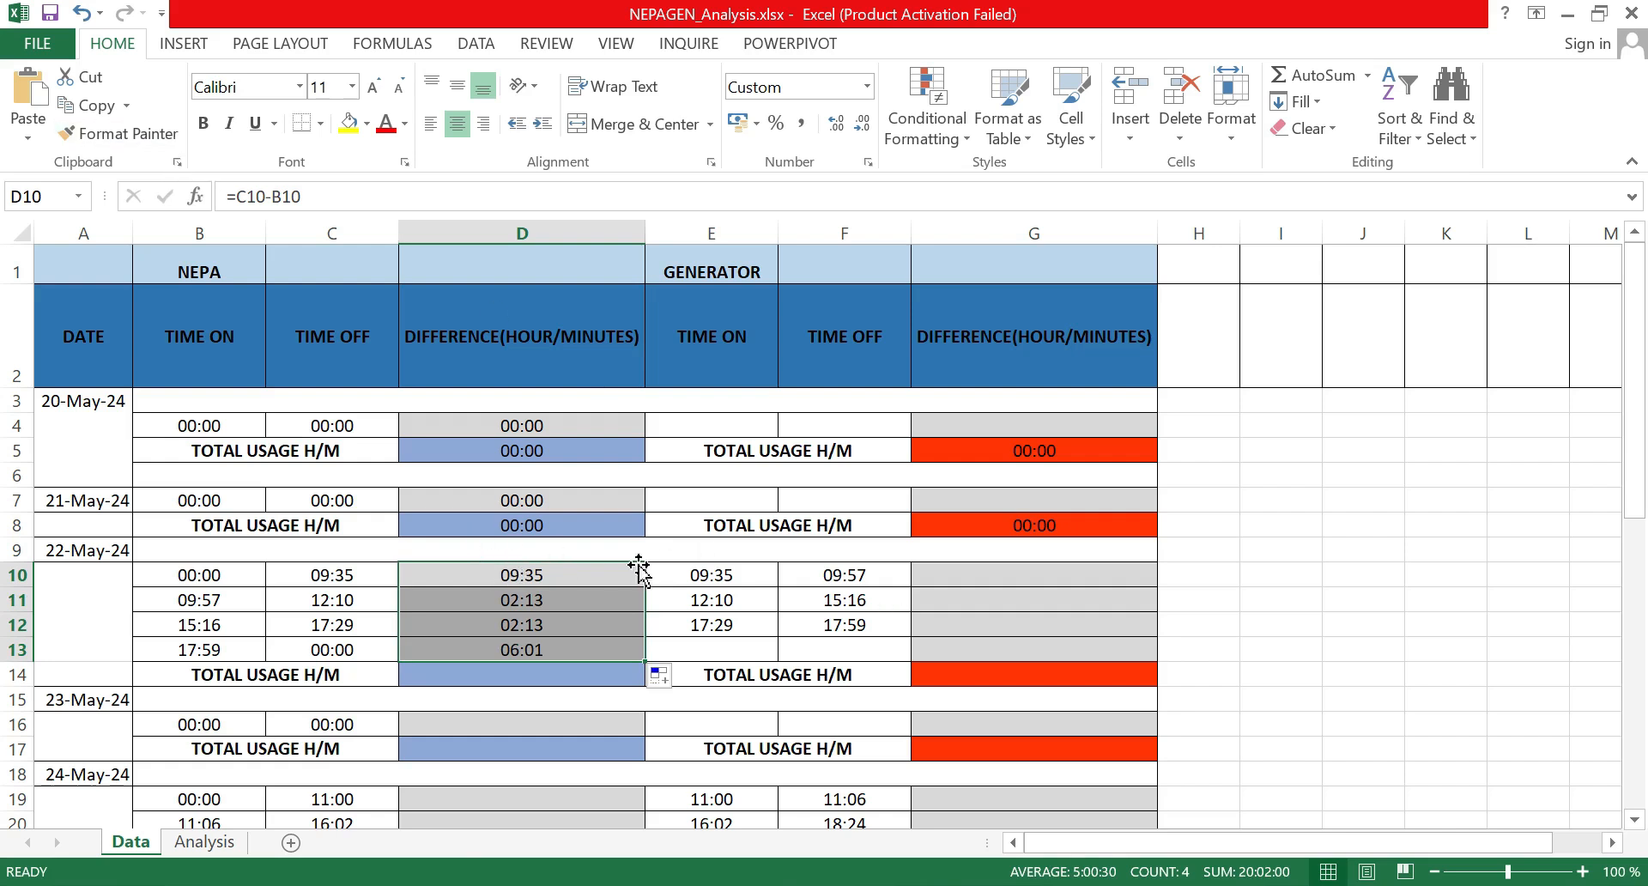
Step: Inspect the NEPA difference formula in D10 and replace it with the reference =D11
{"action": "left_click", "coordinate": [613, 574]}
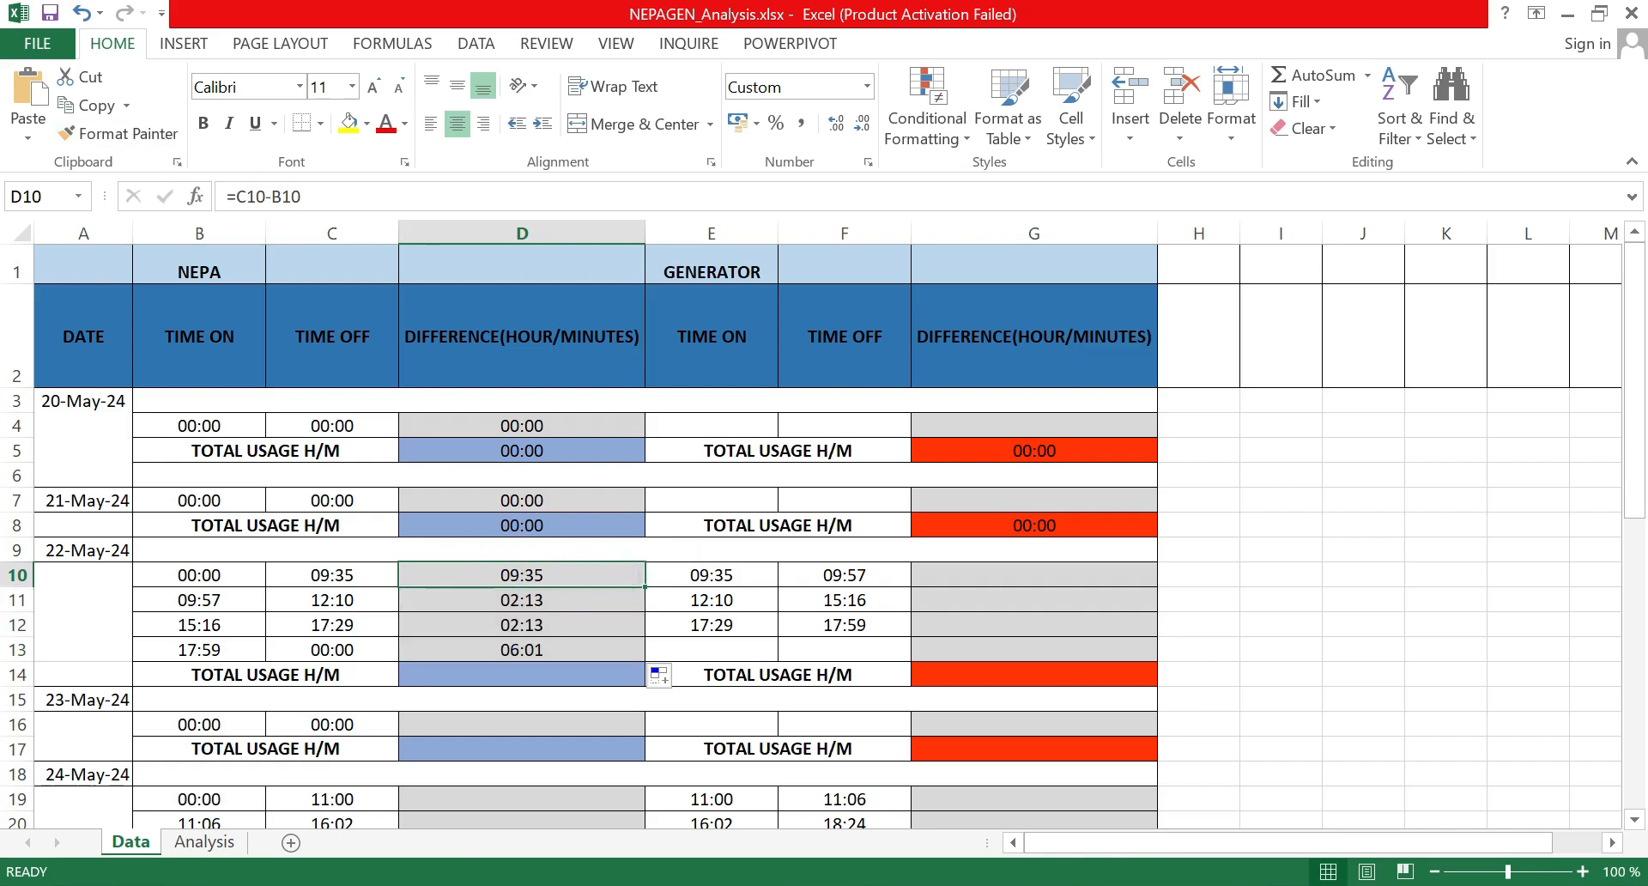
{"action": "left_click_drag", "start_coordinate": [227, 196], "coordinate": [349, 196]}
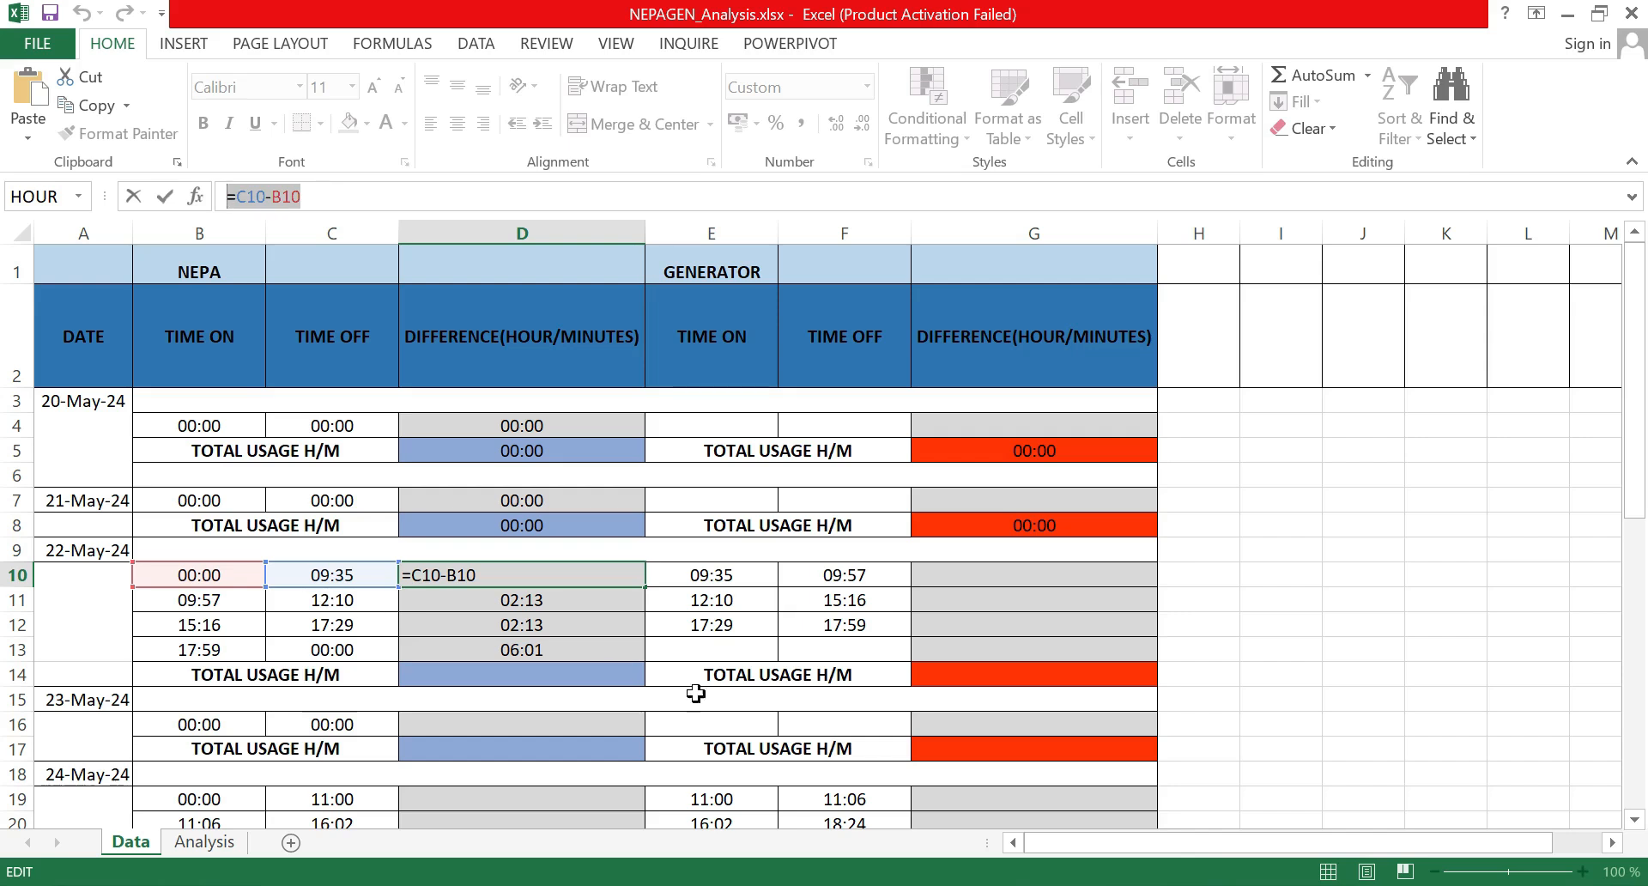
{"action": "left_click", "coordinate": [572, 604]}
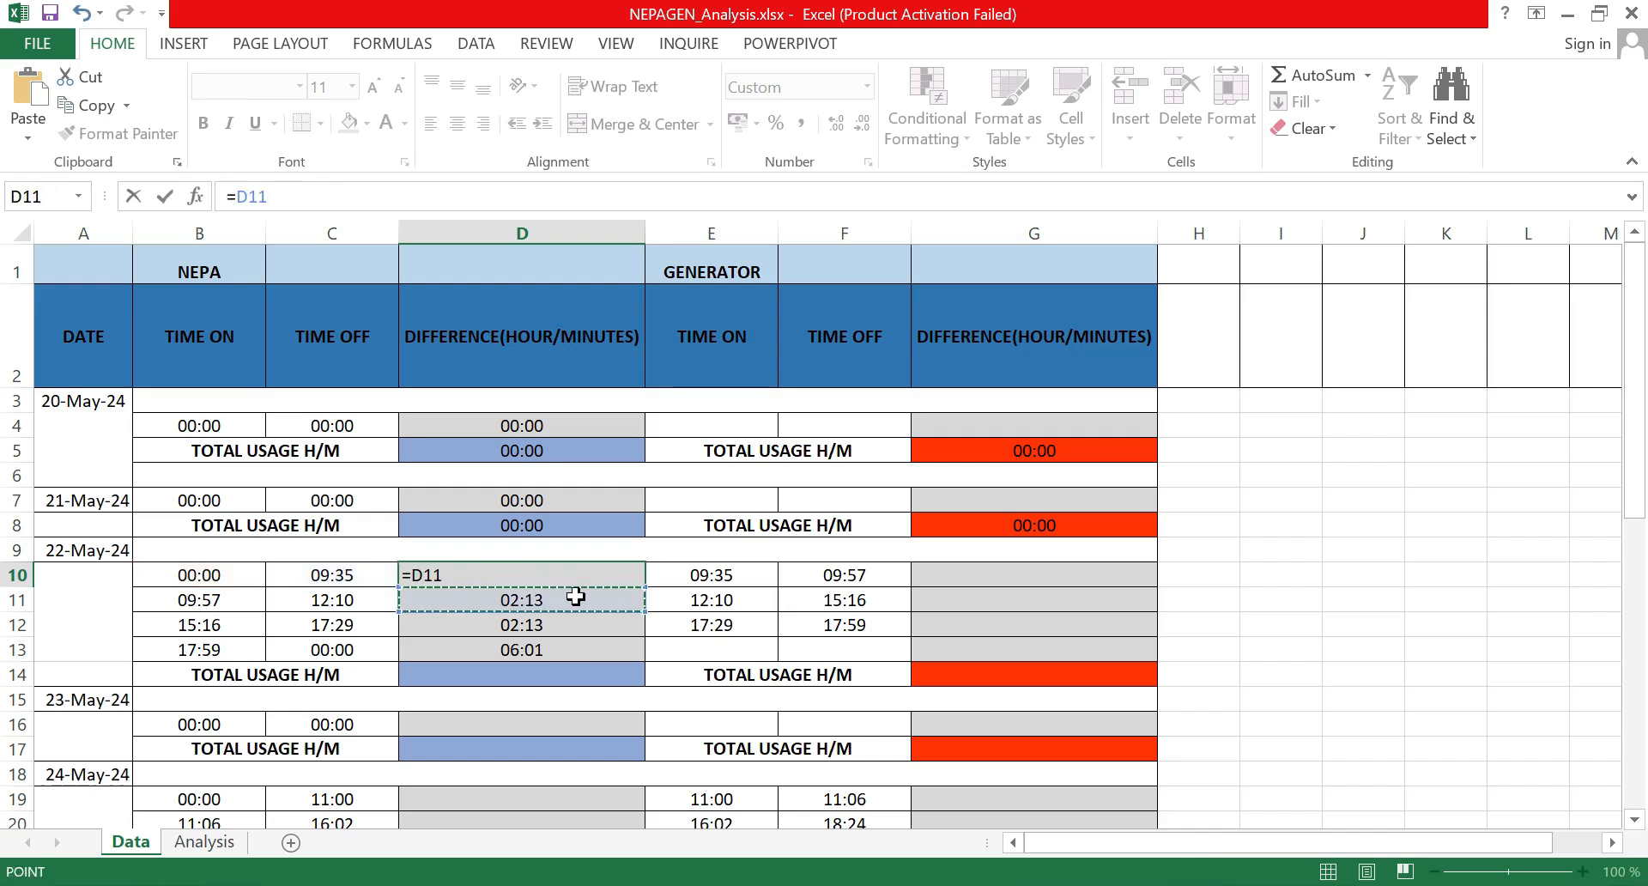
{"action": "left_click", "coordinate": [554, 575]}
{"action": "left_click", "coordinate": [1402, 586]}
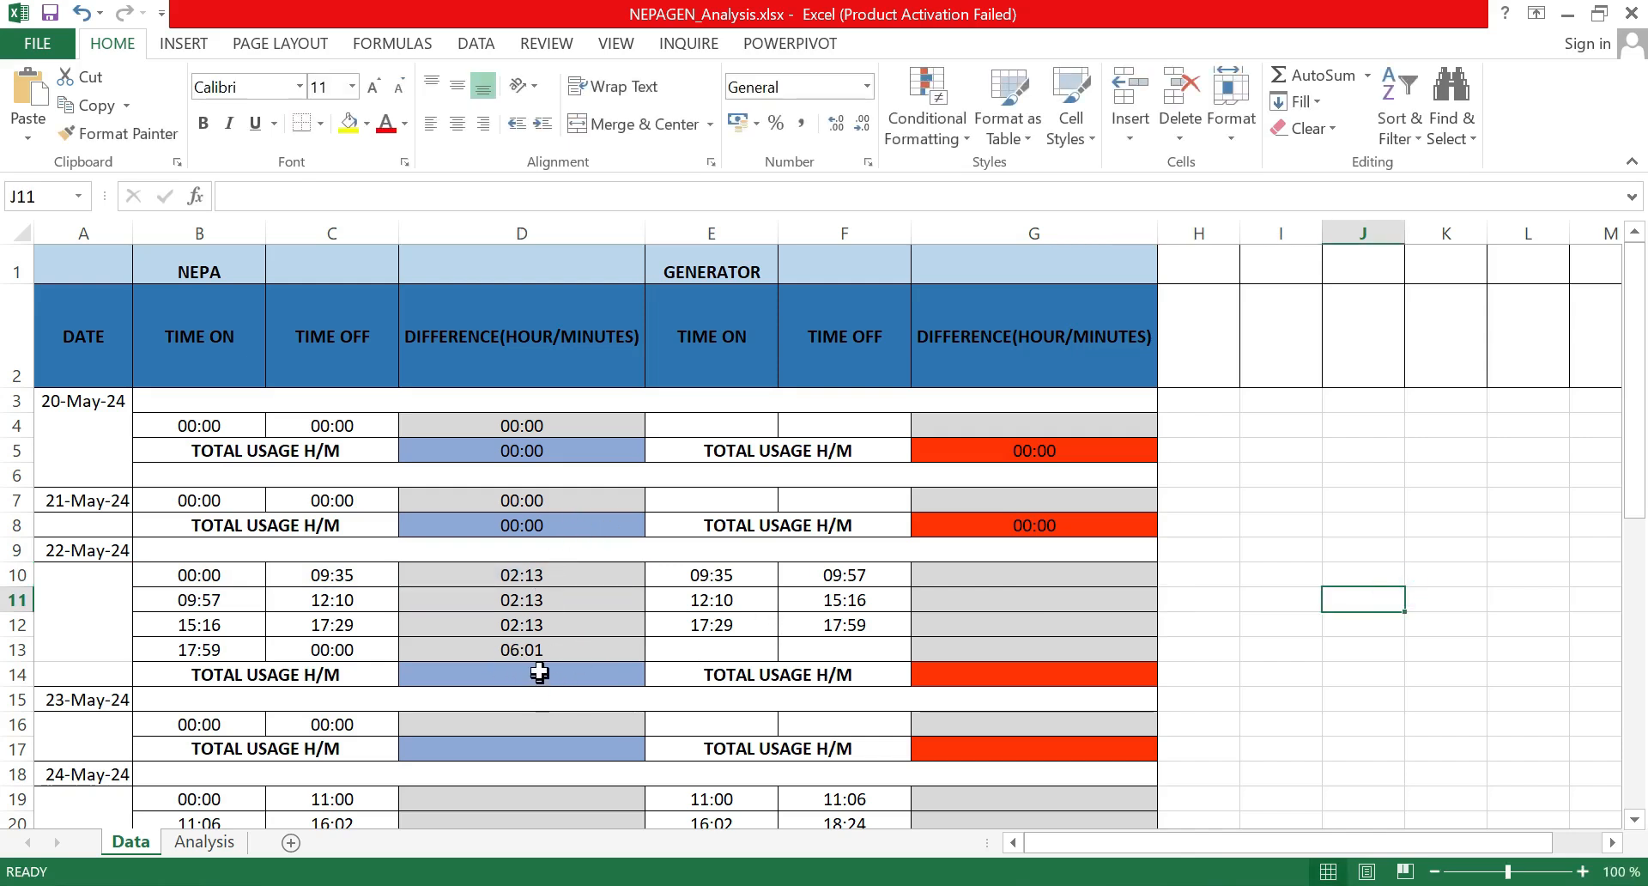
Step: Calculate the total NEPA usage for 22-May-24 in D14 with the formula =SUM(D10:D13)
{"action": "left_click", "coordinate": [538, 670]}
{"action": "type", "text": "="}
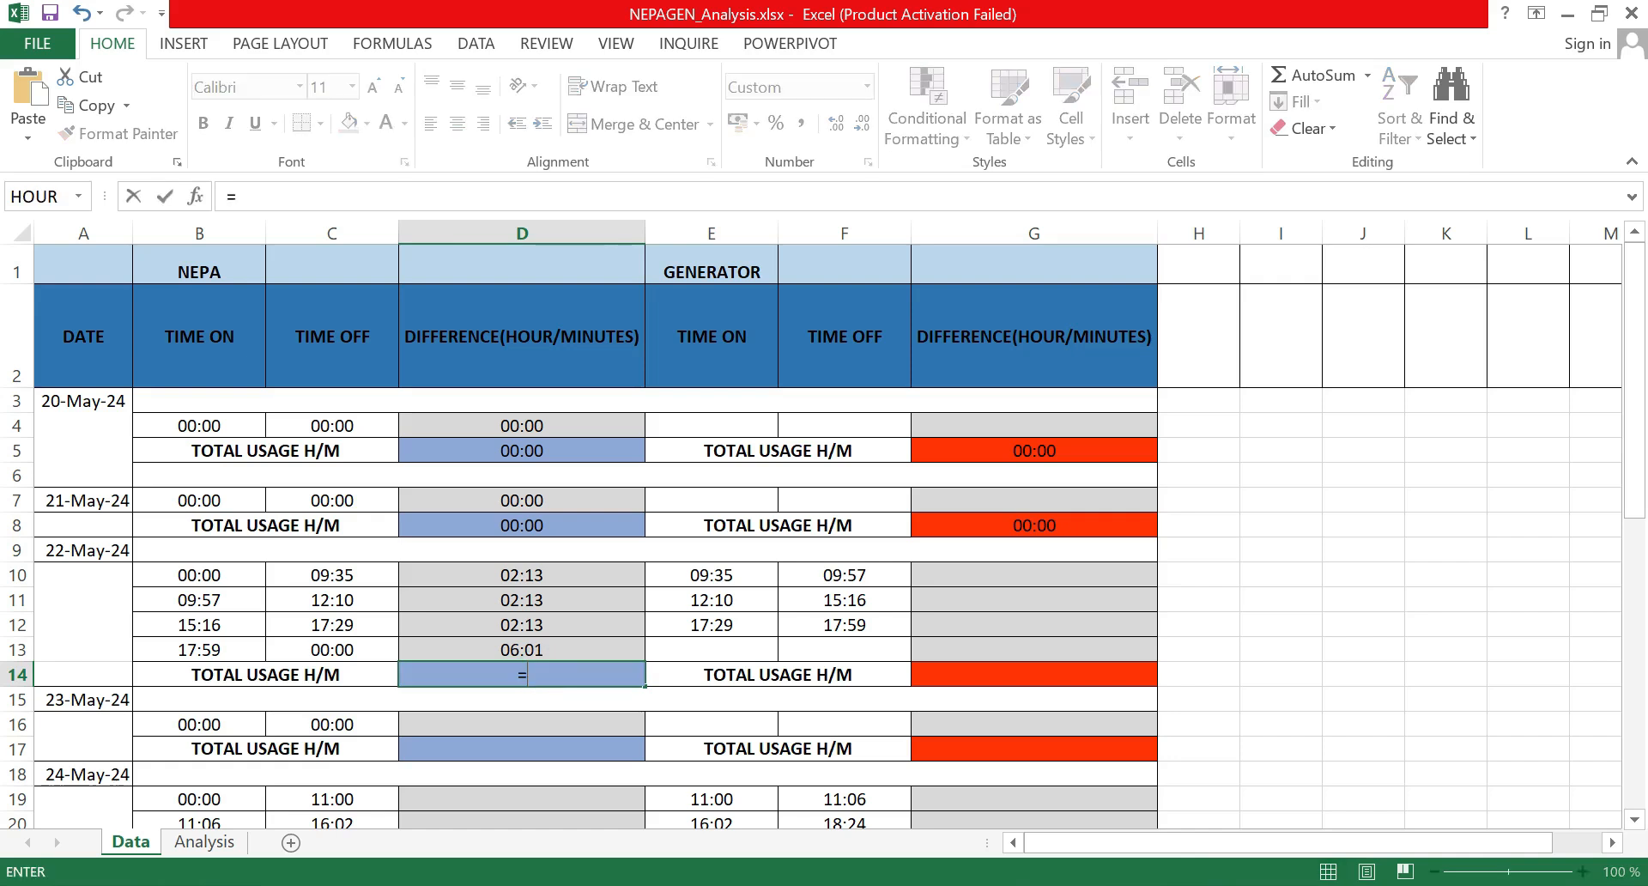
{"action": "type", "text": "sum"}
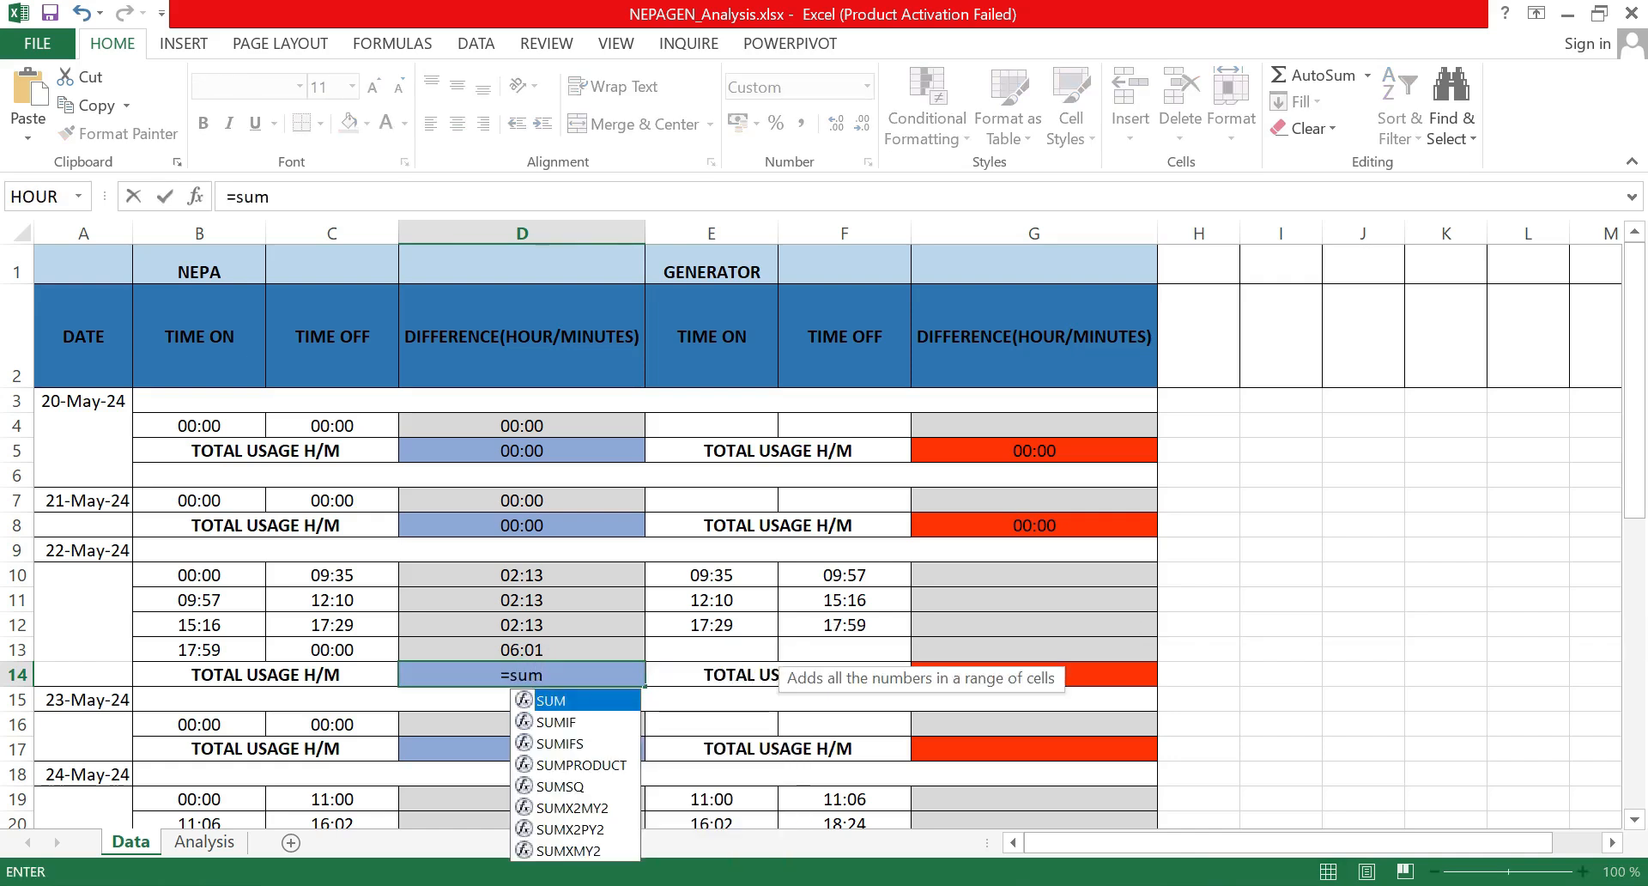
{"action": "type", "text": "("}
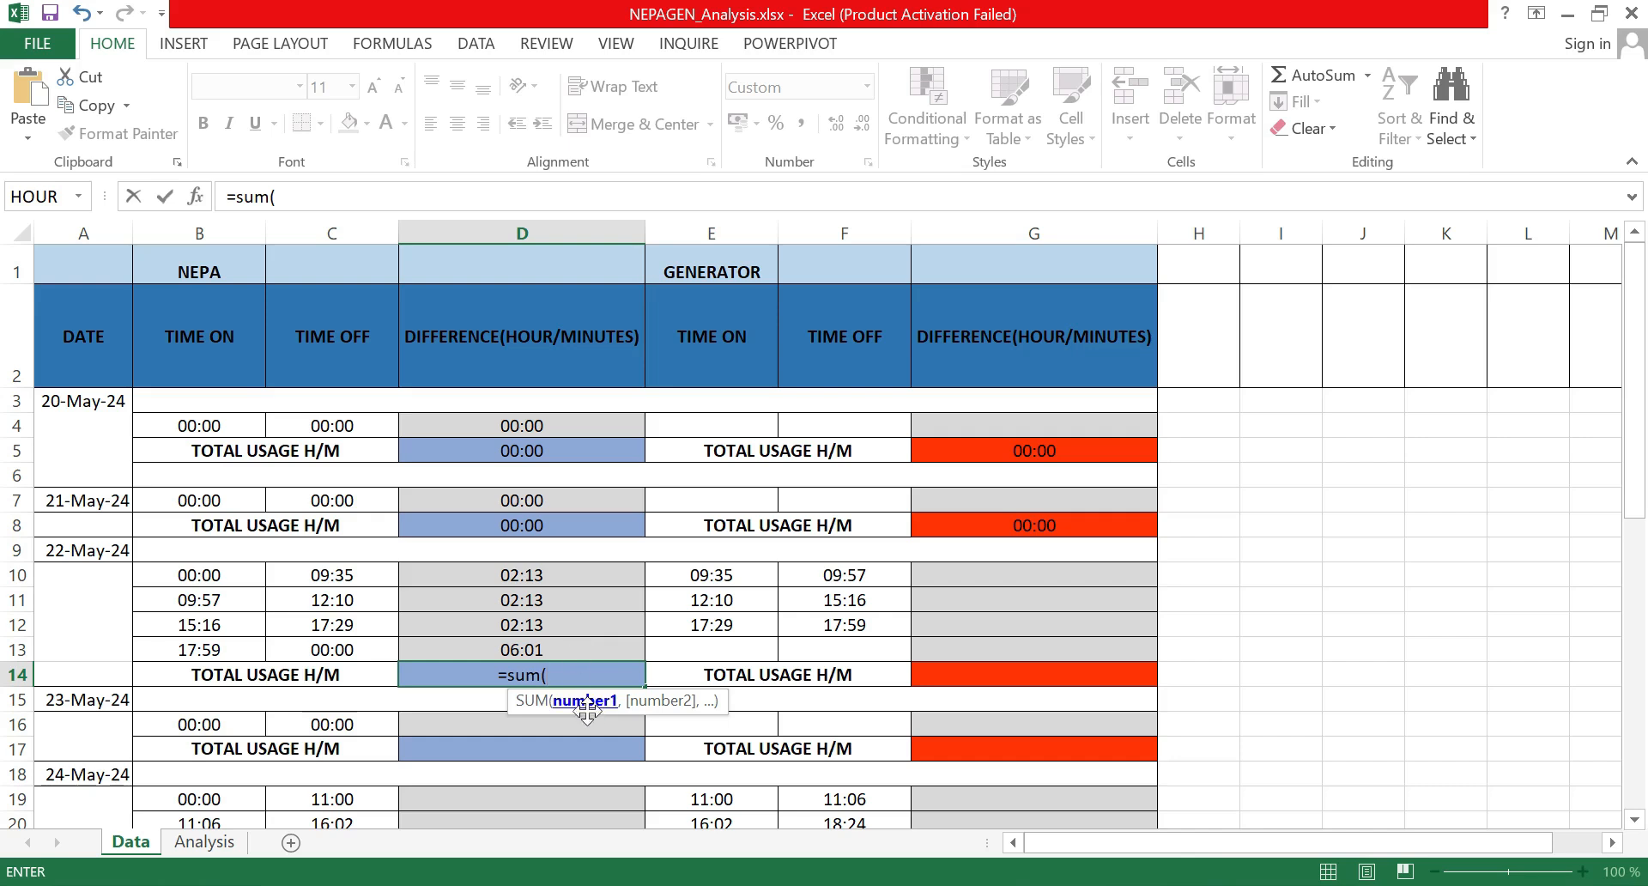
{"action": "left_click_drag", "start_coordinate": [531, 571], "coordinate": [544, 607]}
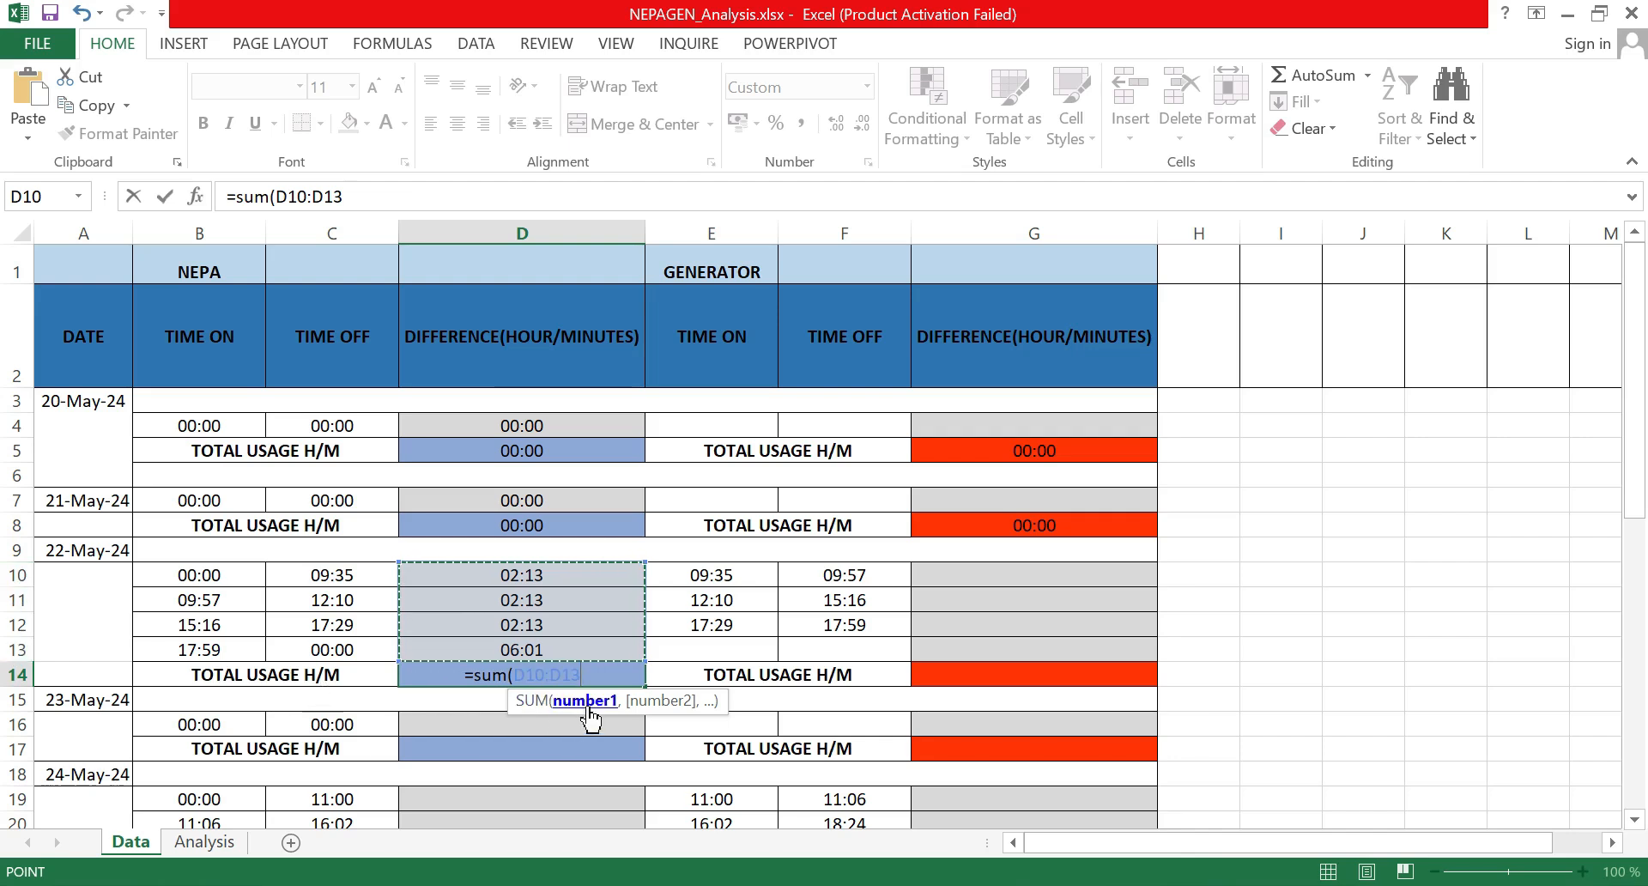
{"action": "key", "text": "Return"}
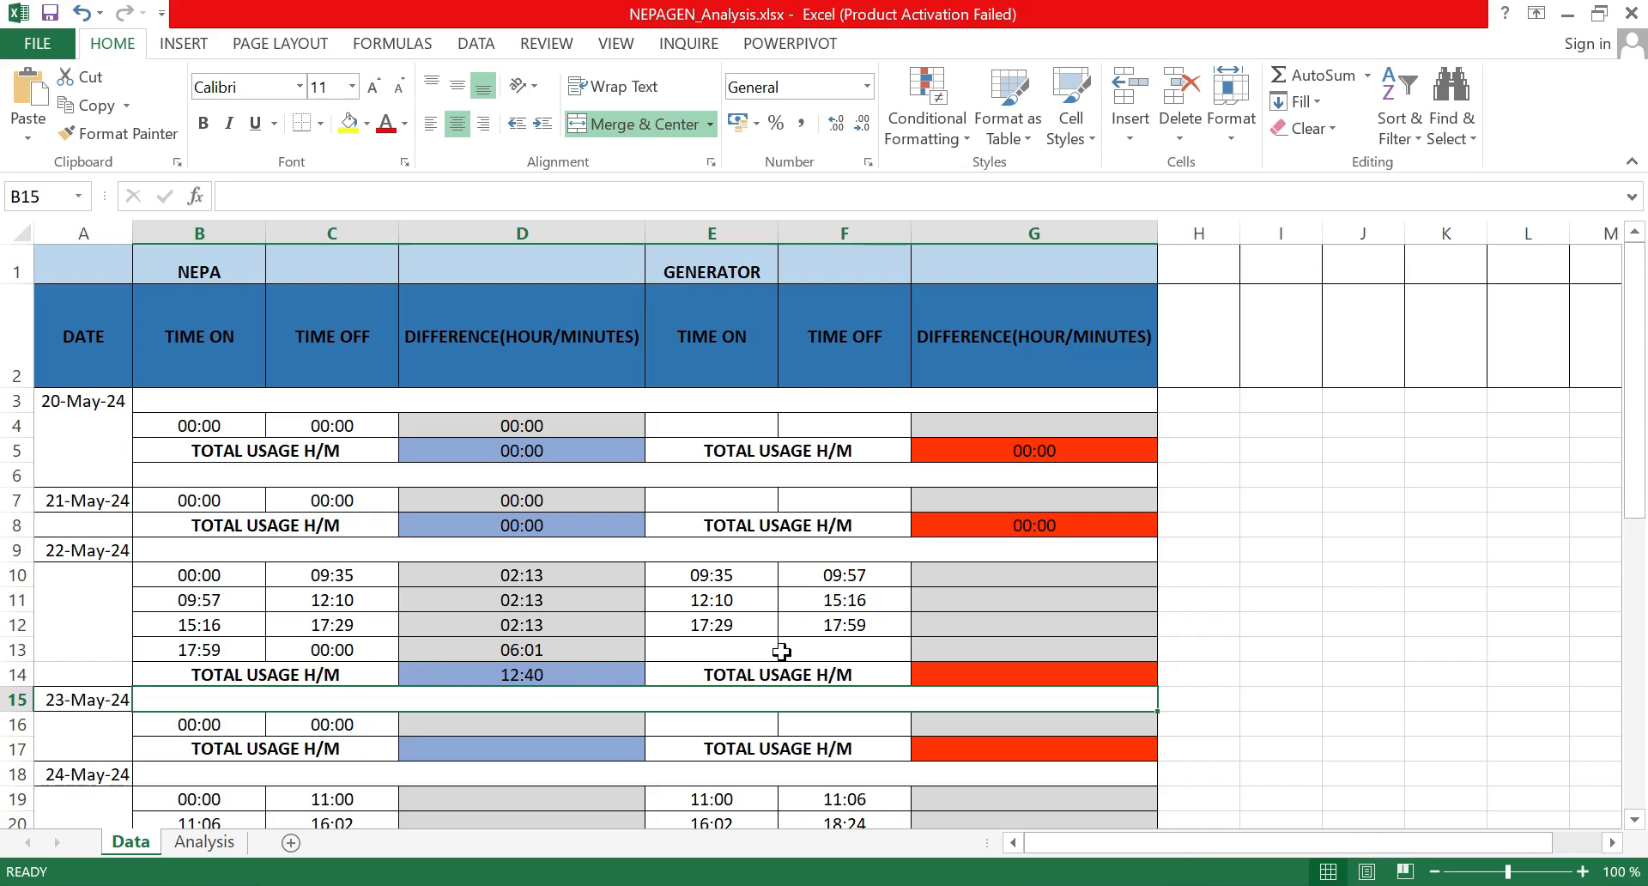
Step: Calculate the first generator time difference for 22-May-24 in G10 with the formula =F10-E10
{"action": "left_click", "coordinate": [997, 582]}
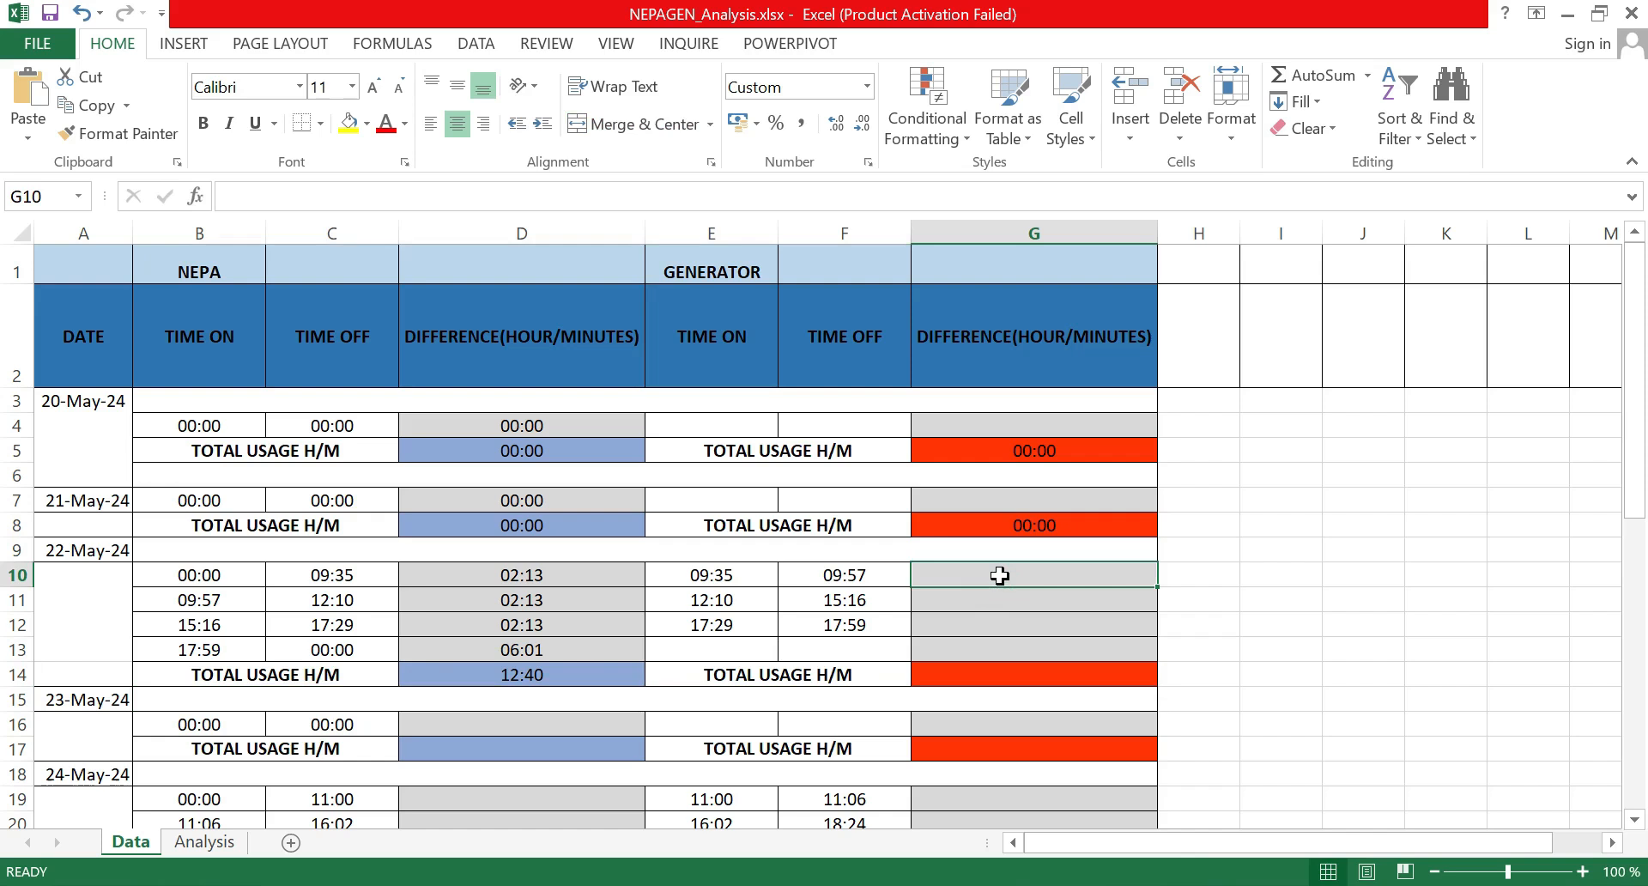
{"action": "type", "text": "-"}
{"action": "left_click", "coordinate": [890, 581]}
{"action": "key", "text": "BackSpace"}
{"action": "key", "text": "BackSpace"}
{"action": "key", "text": "BackSpace"}
{"action": "key", "text": "BackSpace"}
{"action": "type", "text": "="}
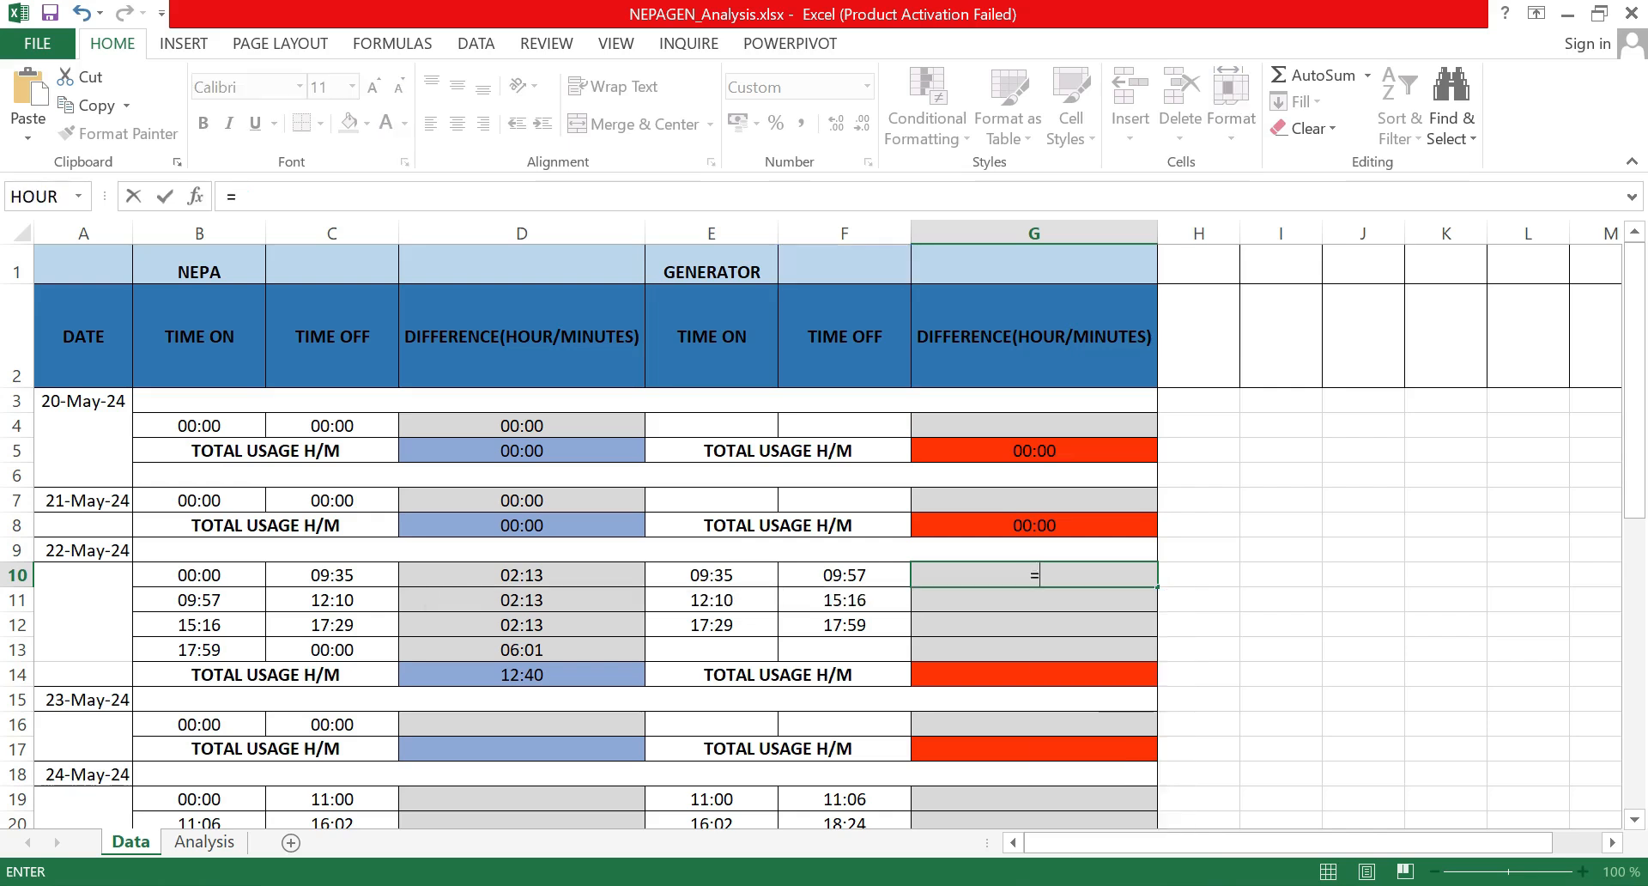
{"action": "left_click", "coordinate": [893, 583]}
{"action": "type", "text": "-"}
{"action": "left_click", "coordinate": [713, 579]}
{"action": "key", "text": "Return"}
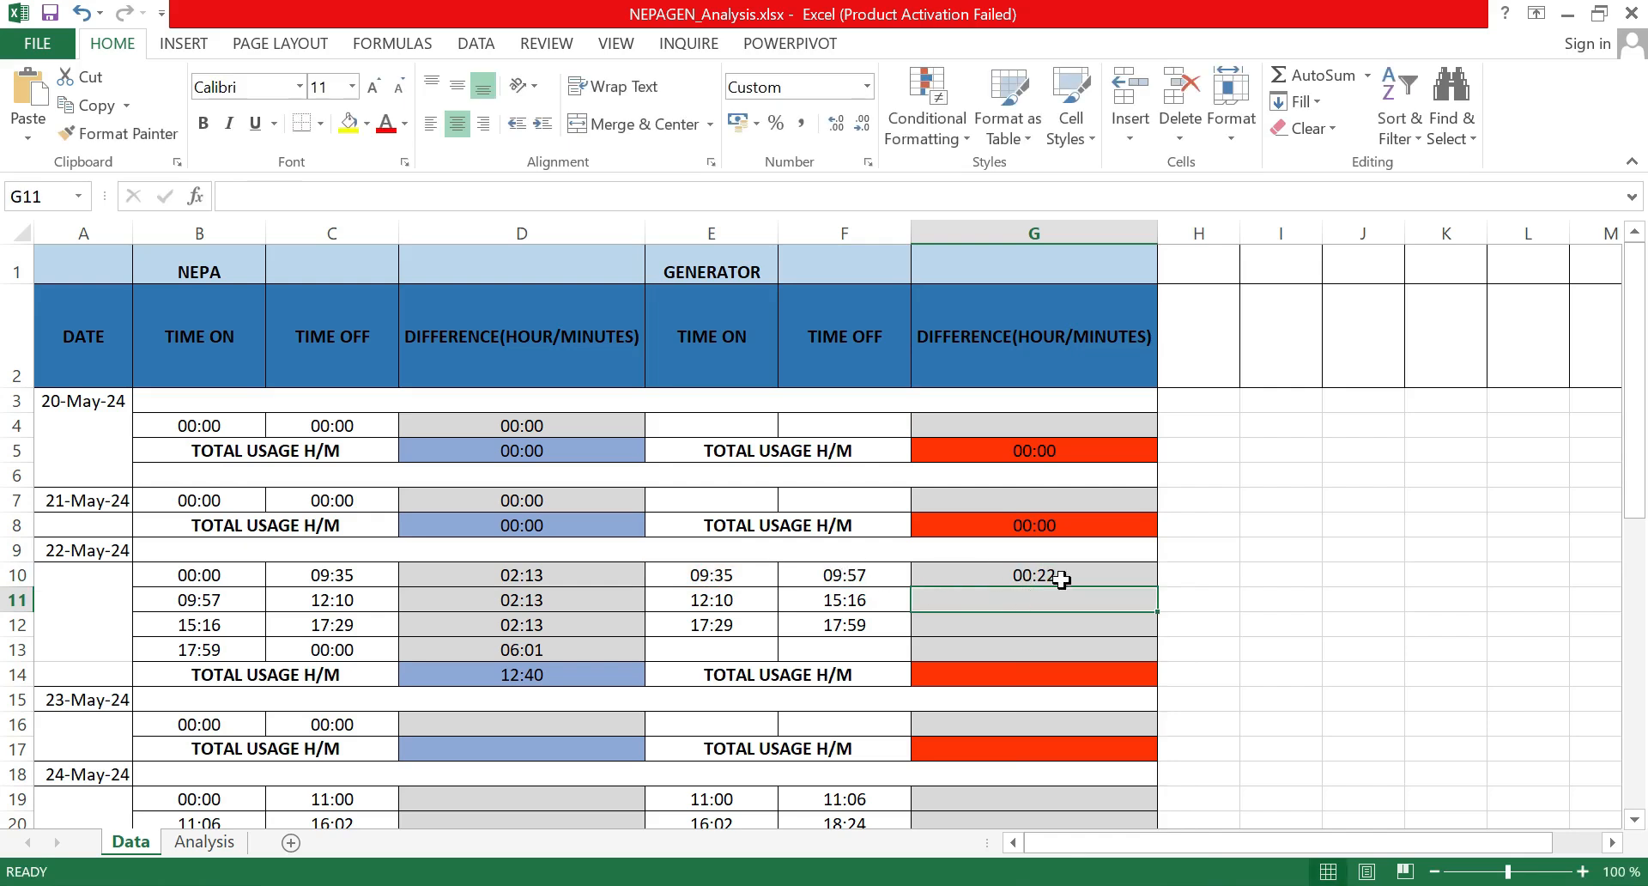
Step: Fill the generator difference formula from G10 down to G13
{"action": "left_click", "coordinate": [1123, 575]}
{"action": "left_click_drag", "start_coordinate": [1154, 584], "coordinate": [1146, 642]}
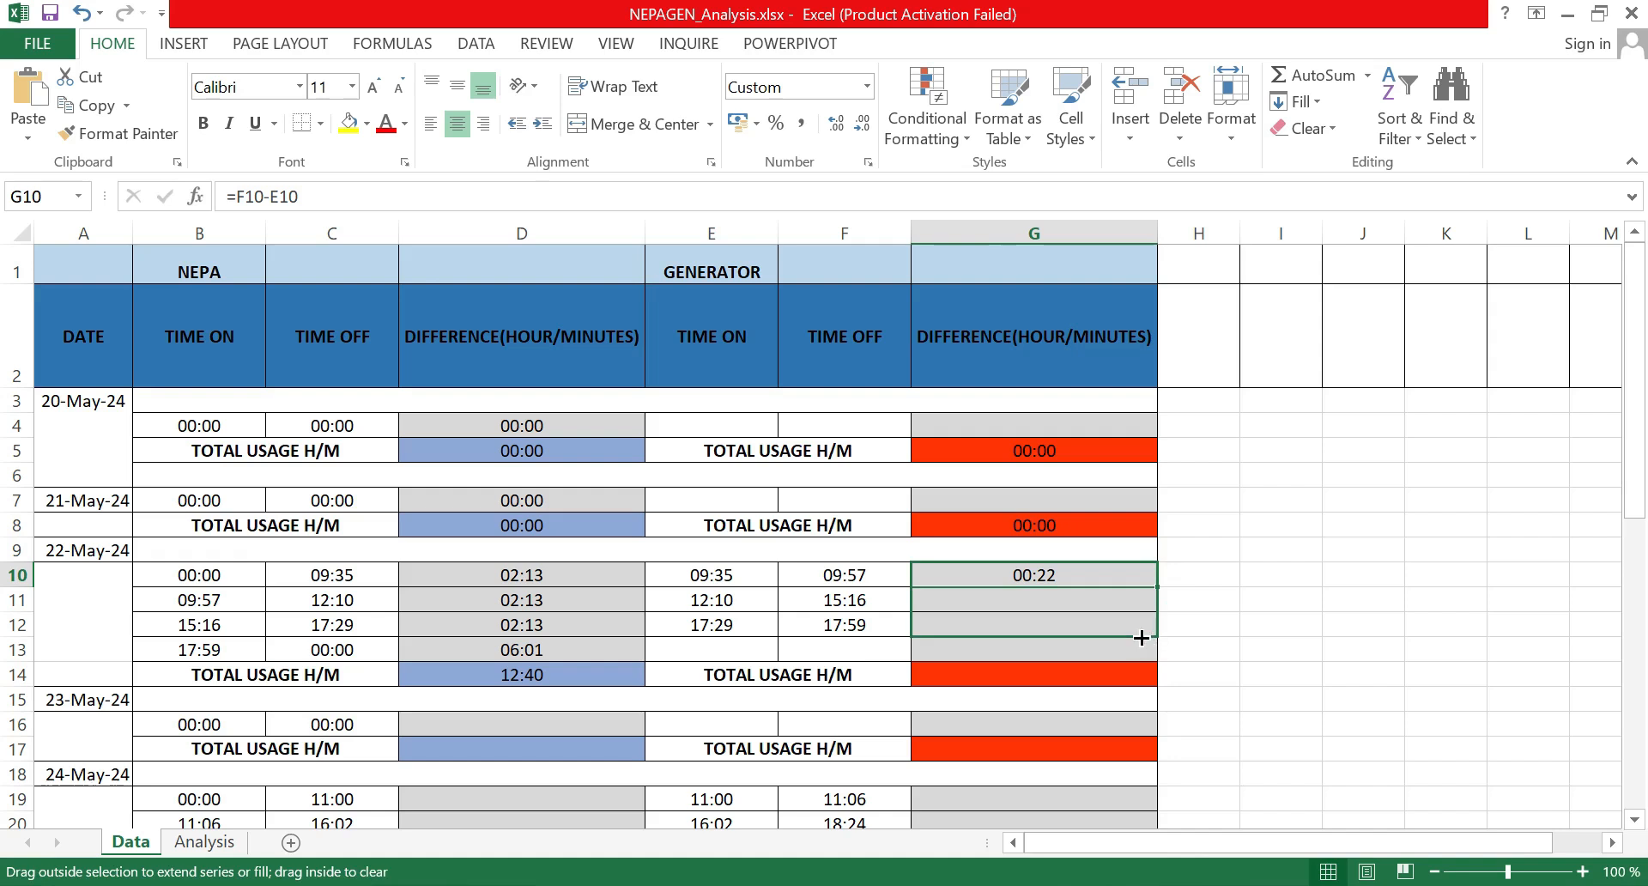
{"action": "left_click_drag", "start_coordinate": [1142, 637], "coordinate": [1134, 655]}
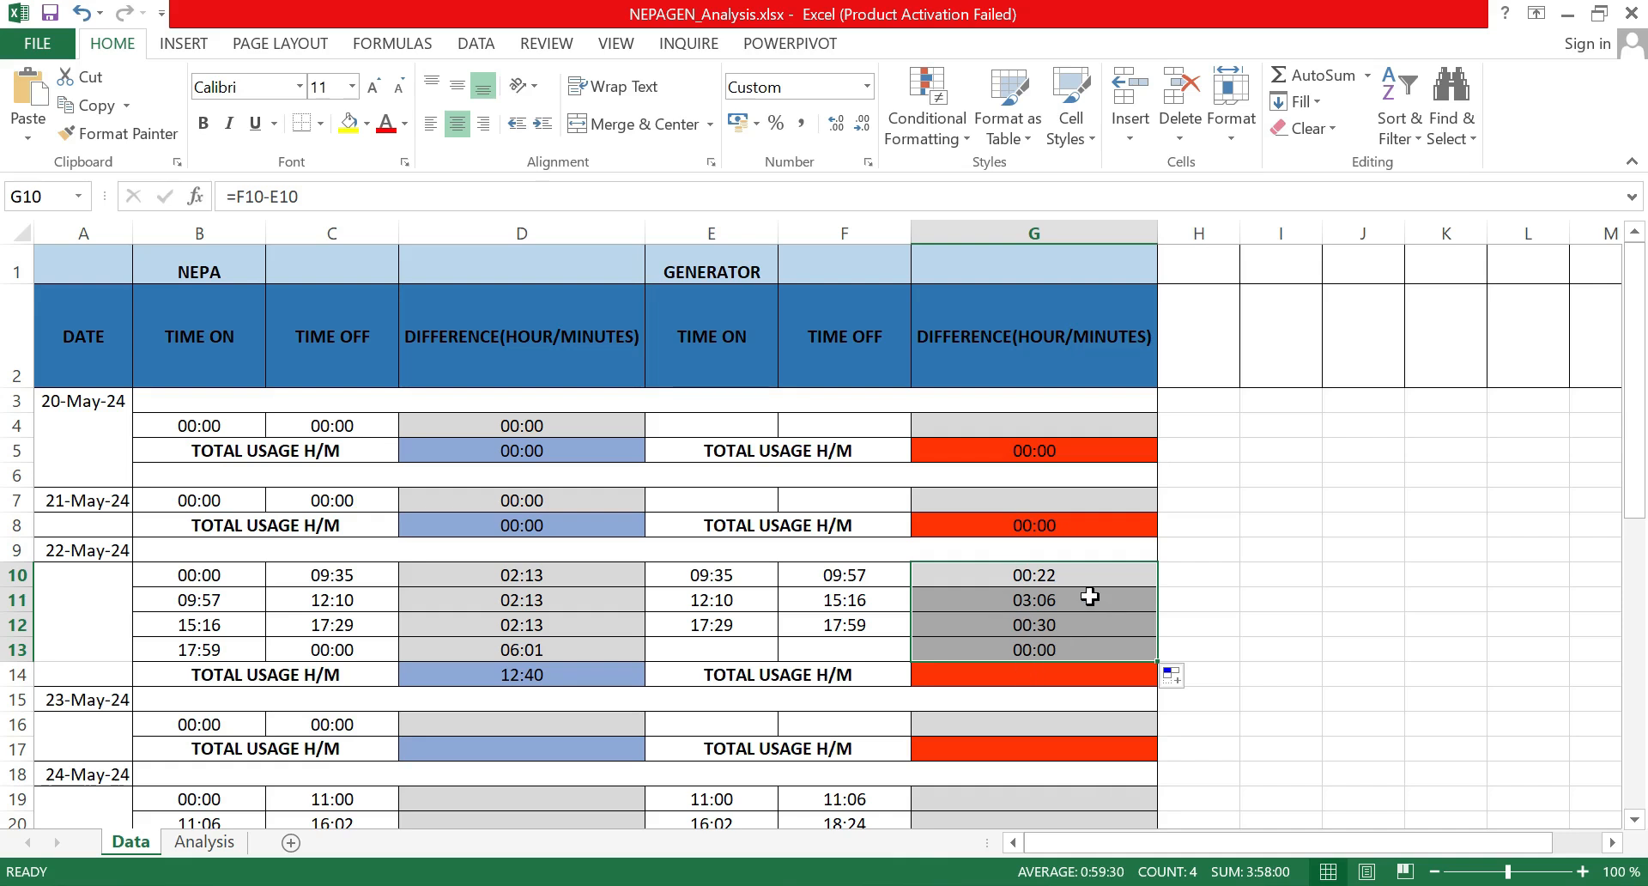
Step: Calculate the total generator usage for 22-May-24 in G14 with the formula =SUM(G10:G13)
{"action": "left_click", "coordinate": [1083, 677]}
{"action": "type", "text": "="}
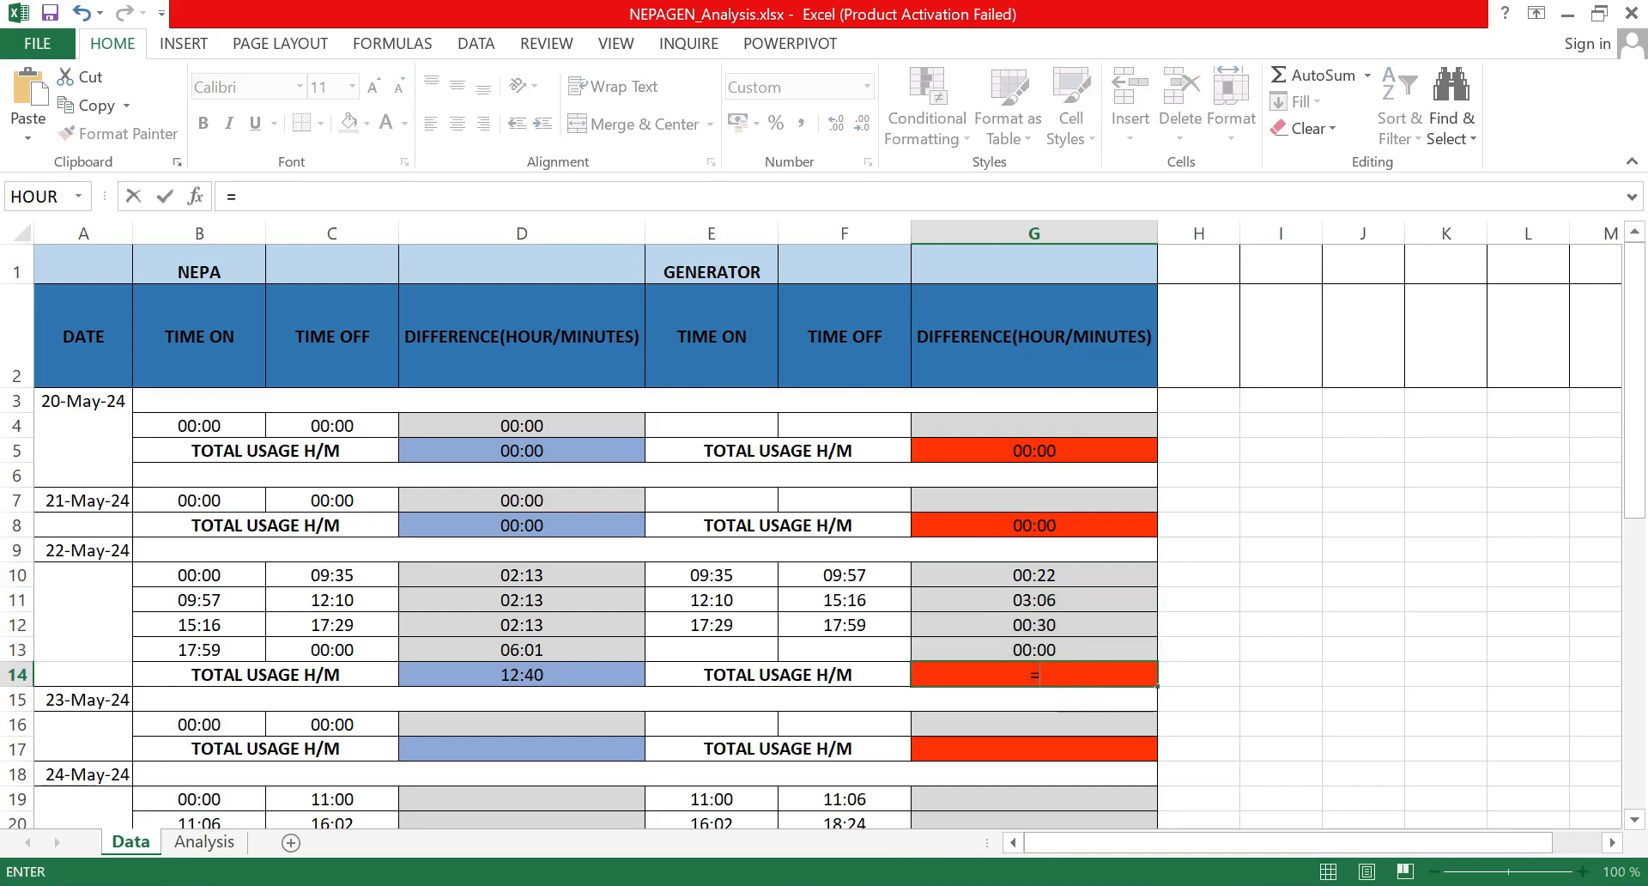
{"action": "type", "text": "s"}
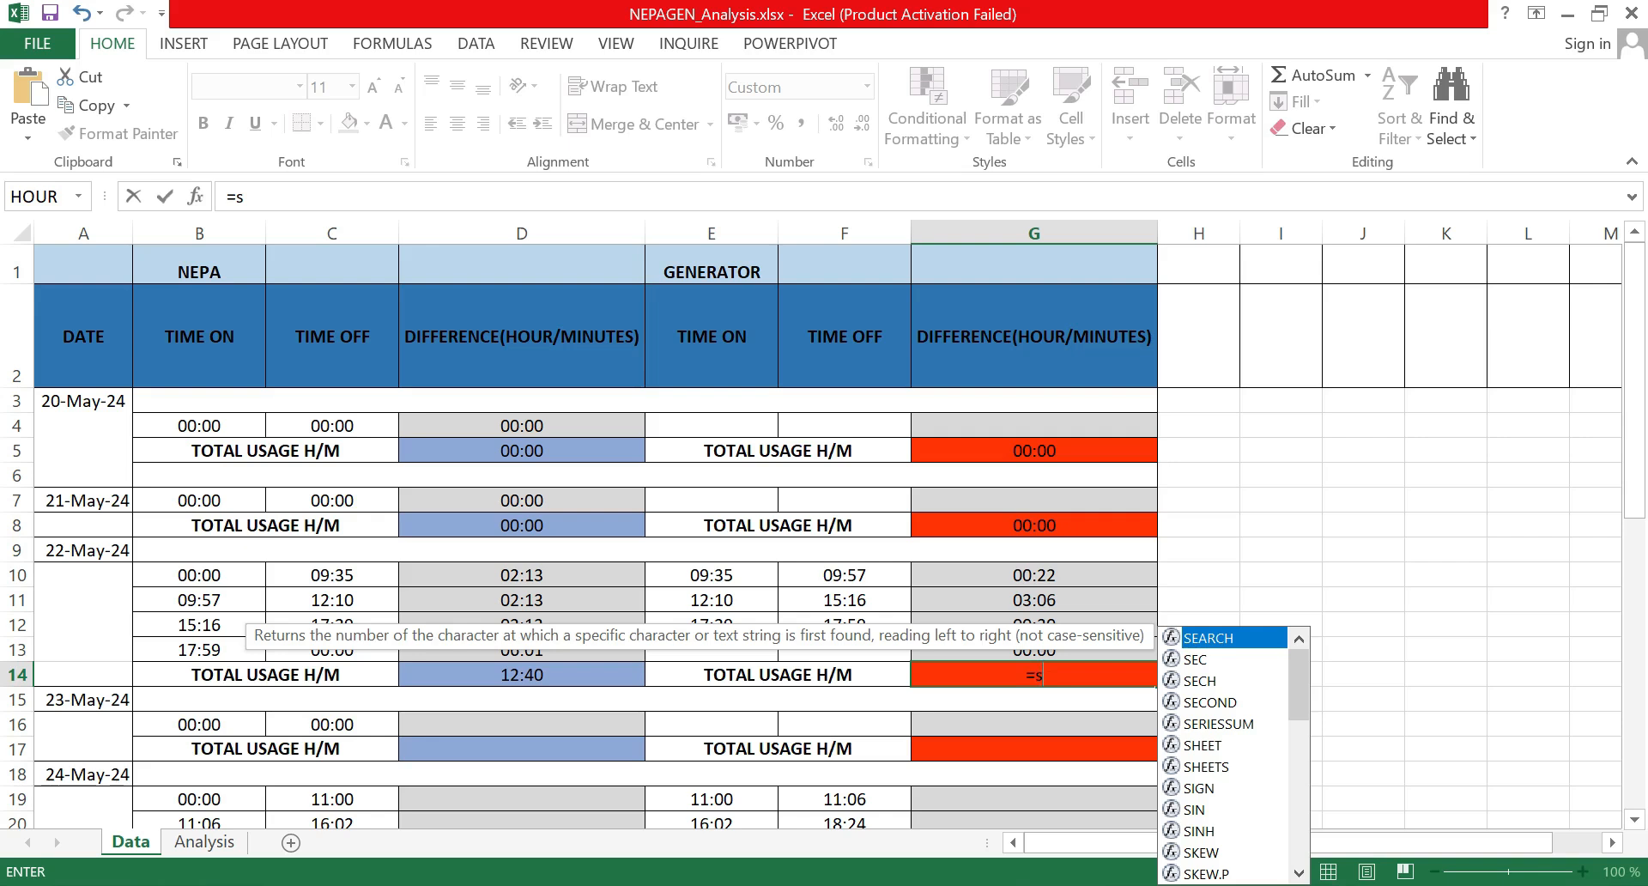
{"action": "type", "text": "um"}
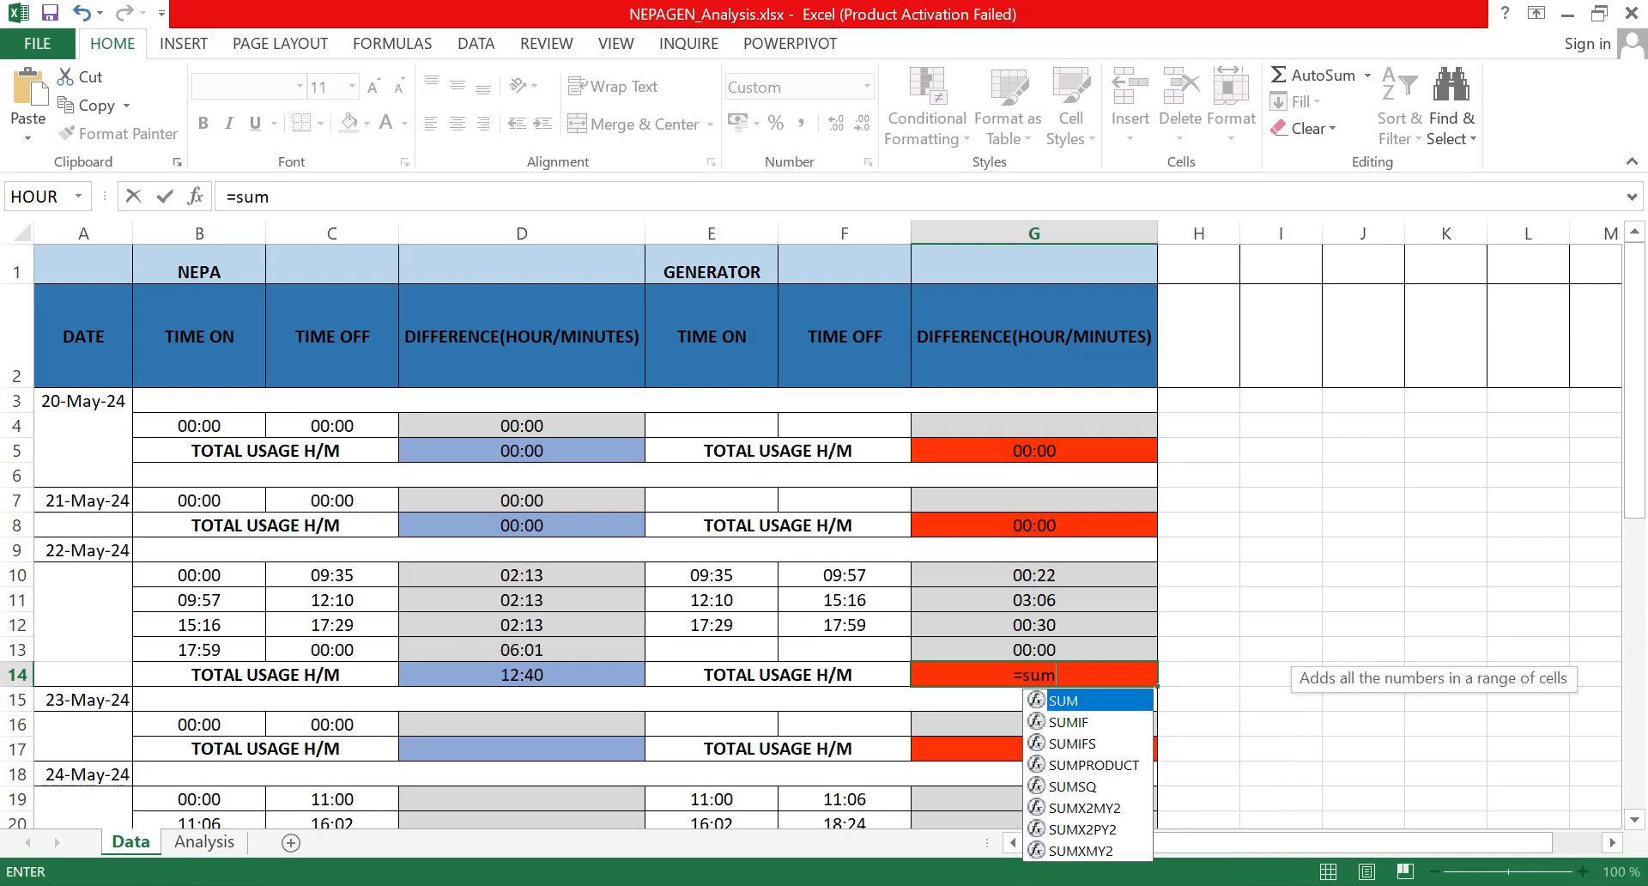
{"action": "type", "text": "("}
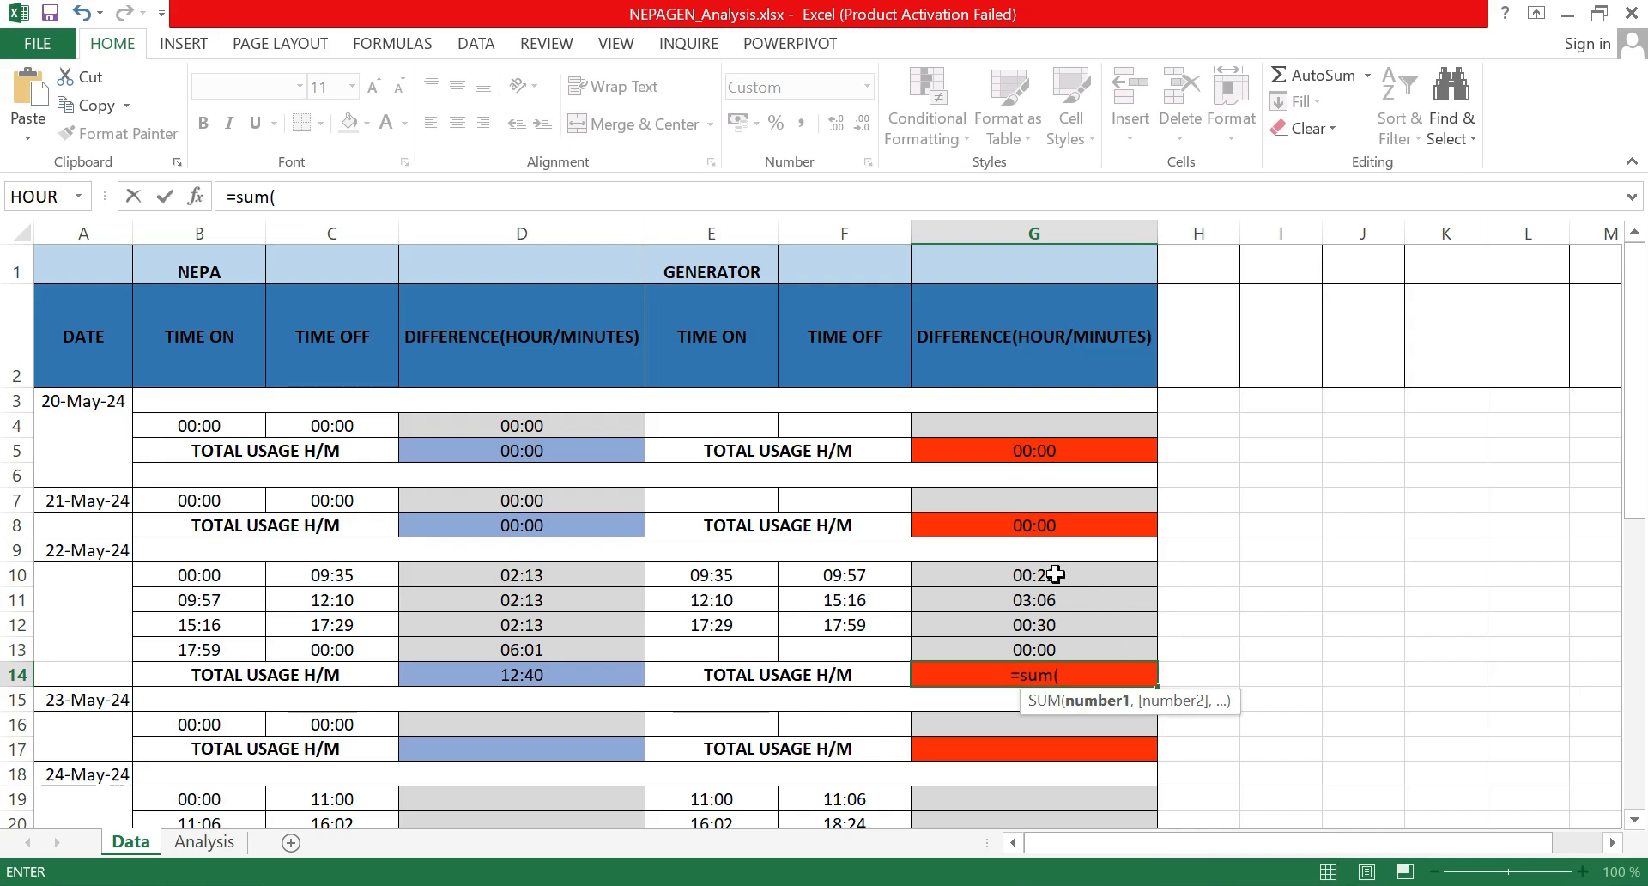
{"action": "left_click_drag", "start_coordinate": [1061, 565], "coordinate": [1085, 649]}
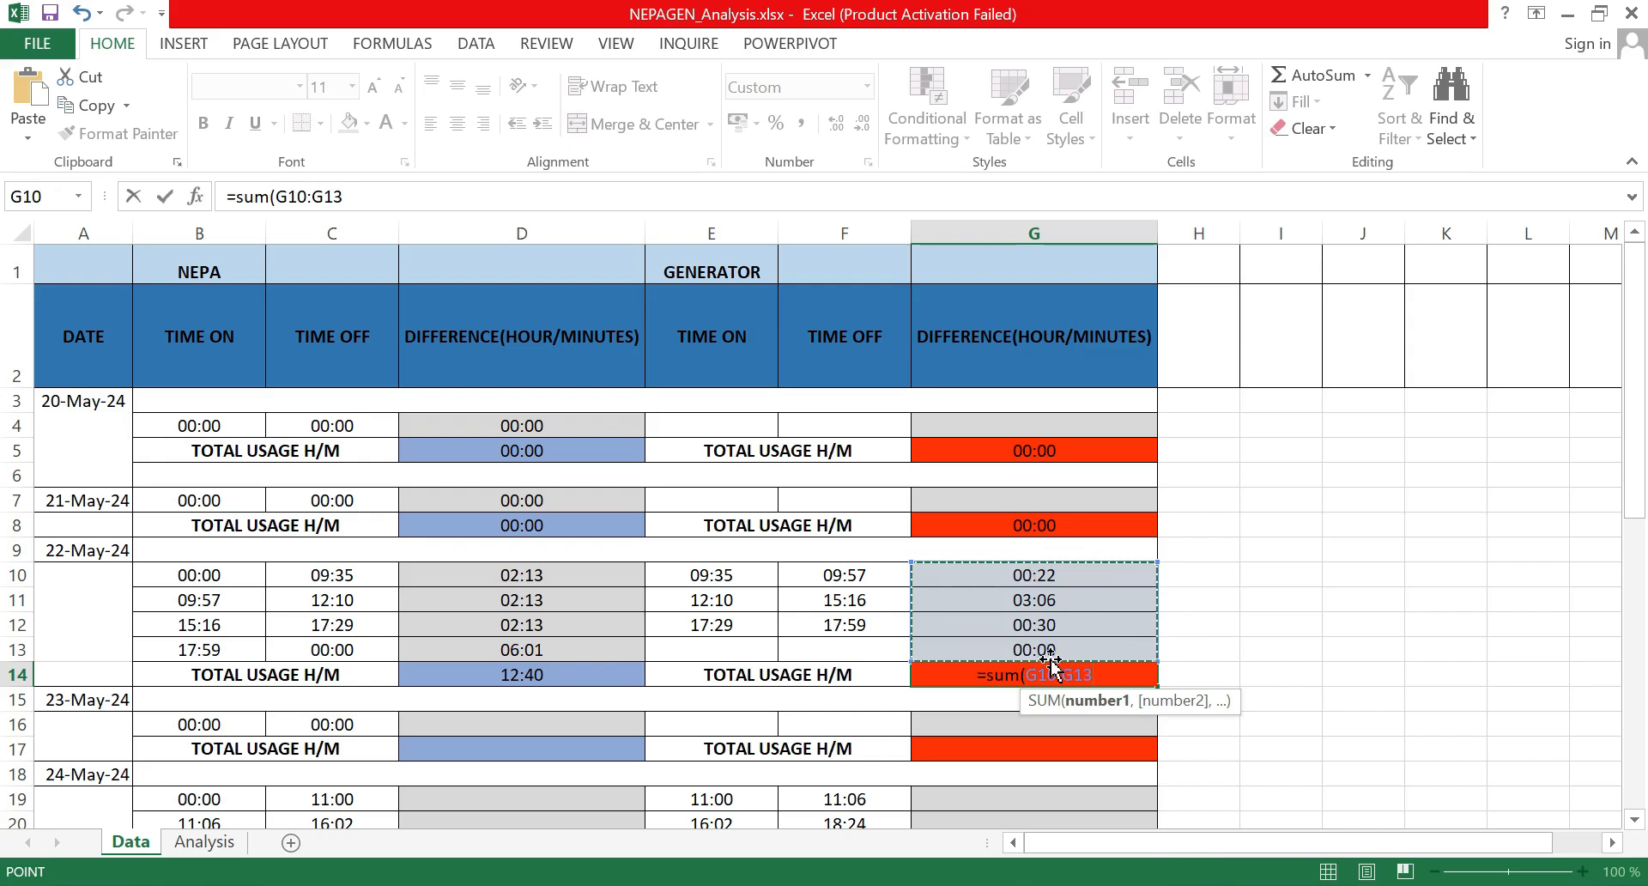
{"action": "key", "text": "Return"}
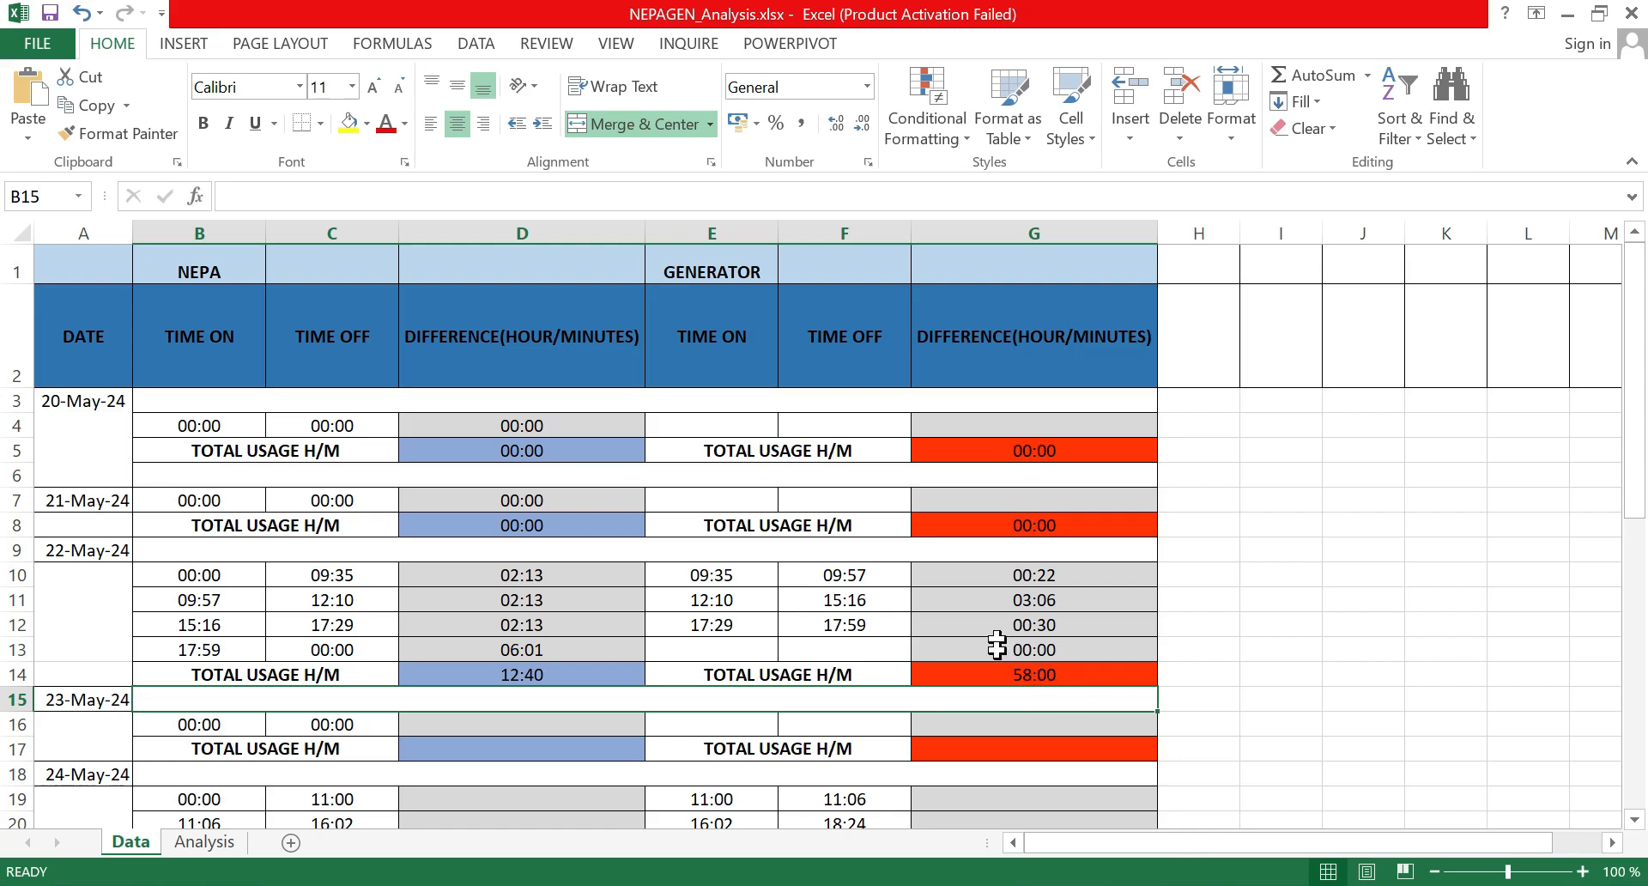
Step: Check the combined sum of the 22-May-24 usage totals in D14 and G14
{"action": "left_click", "coordinate": [509, 677]}
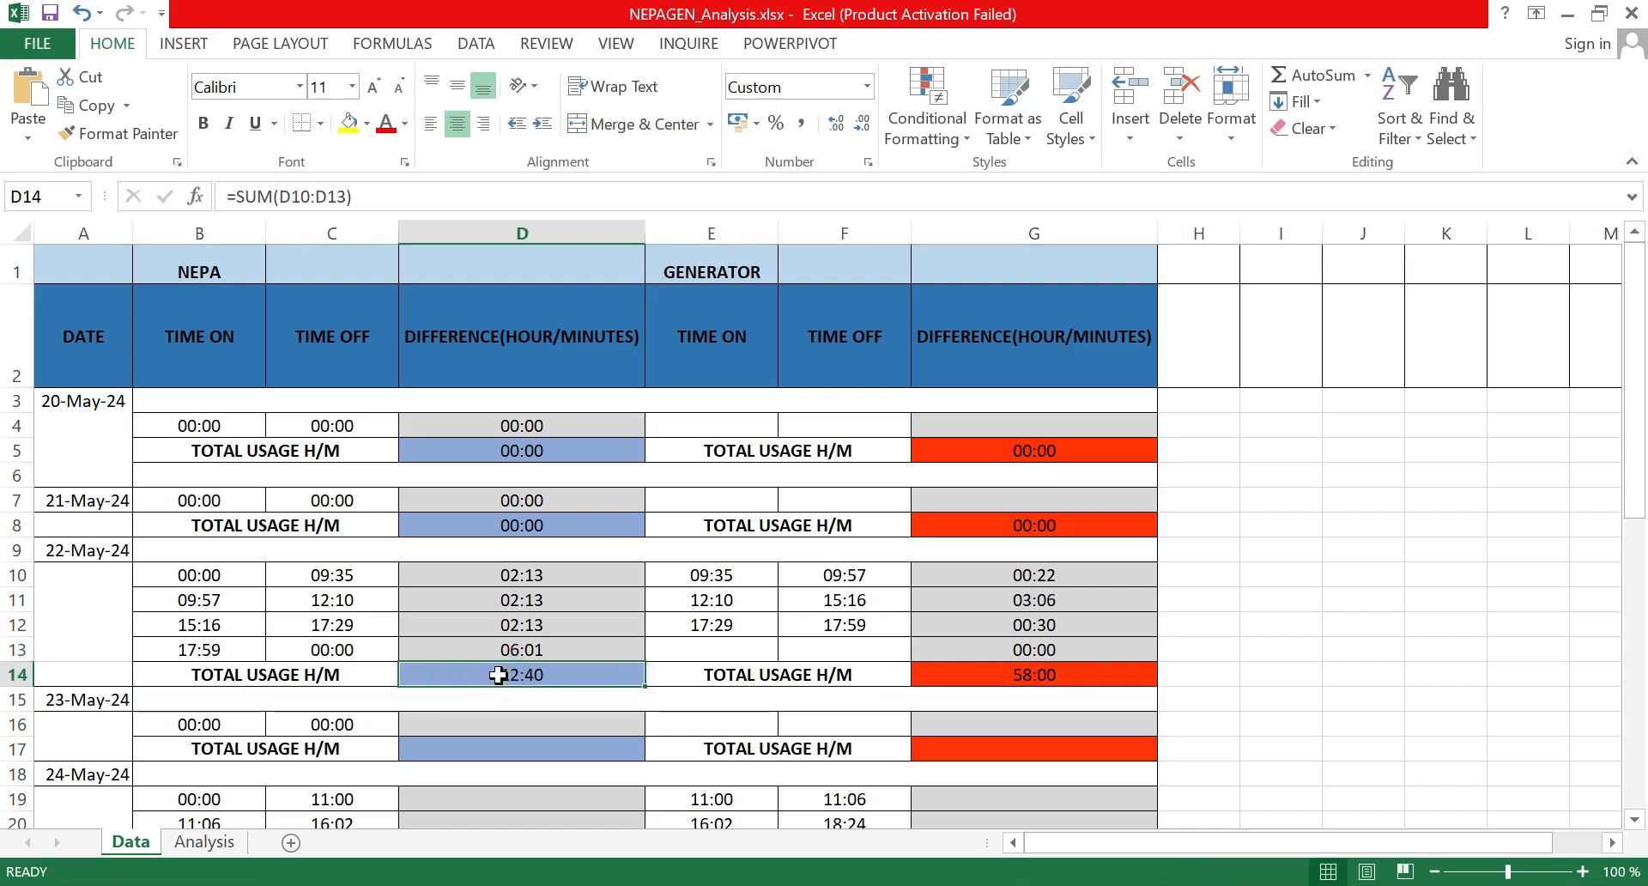
{"action": "left_click", "coordinate": [1011, 680], "text": "ctrl"}
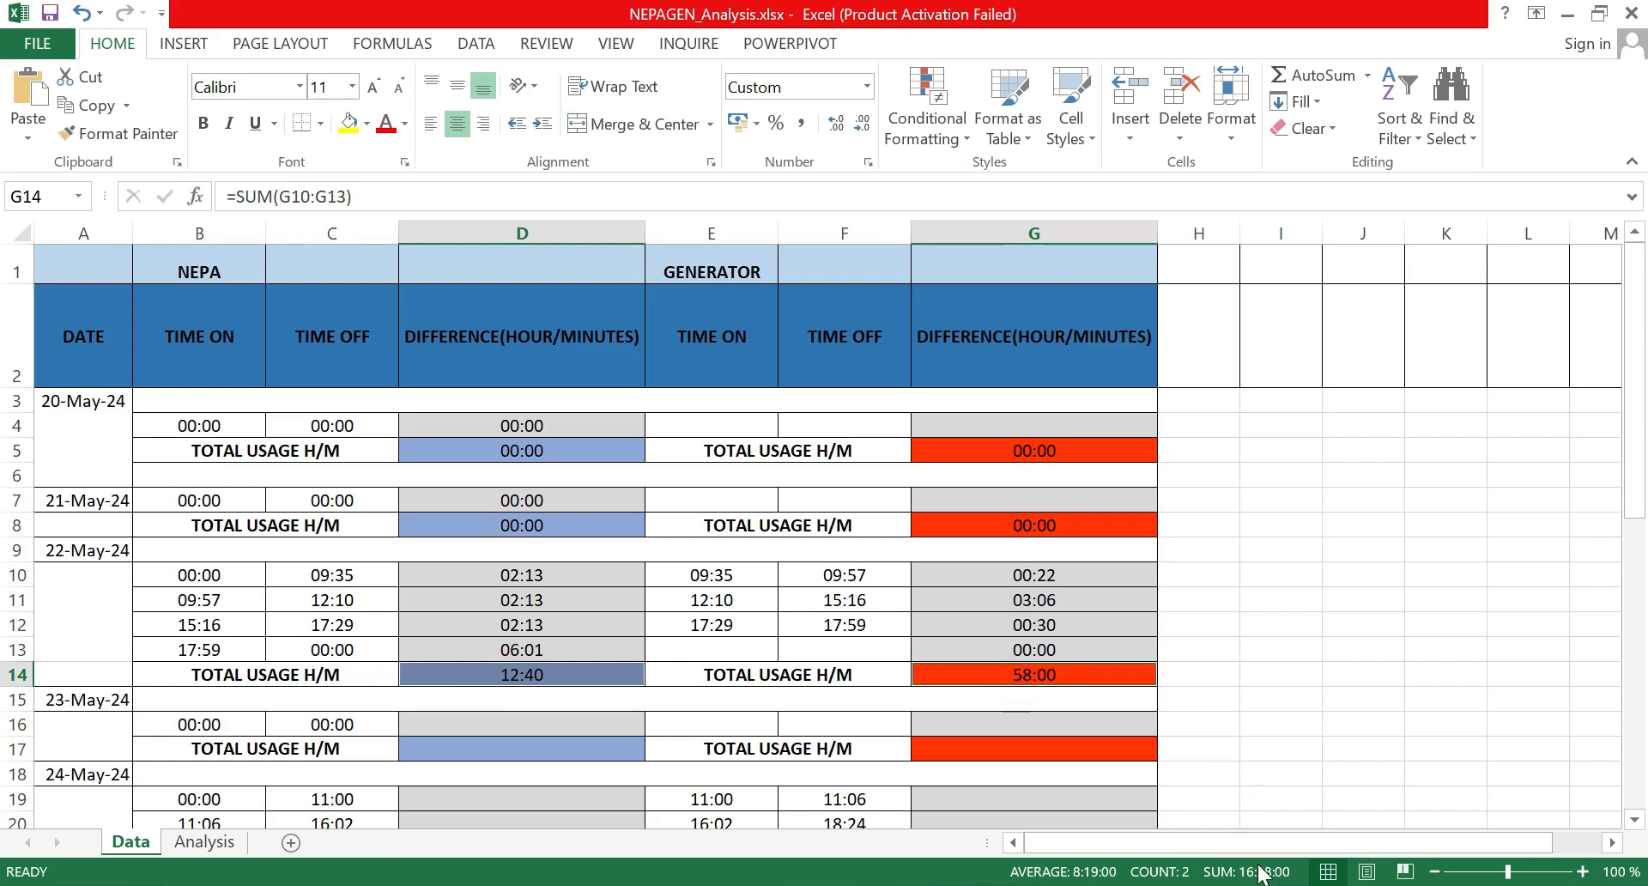
{"action": "left_click", "coordinate": [1324, 756]}
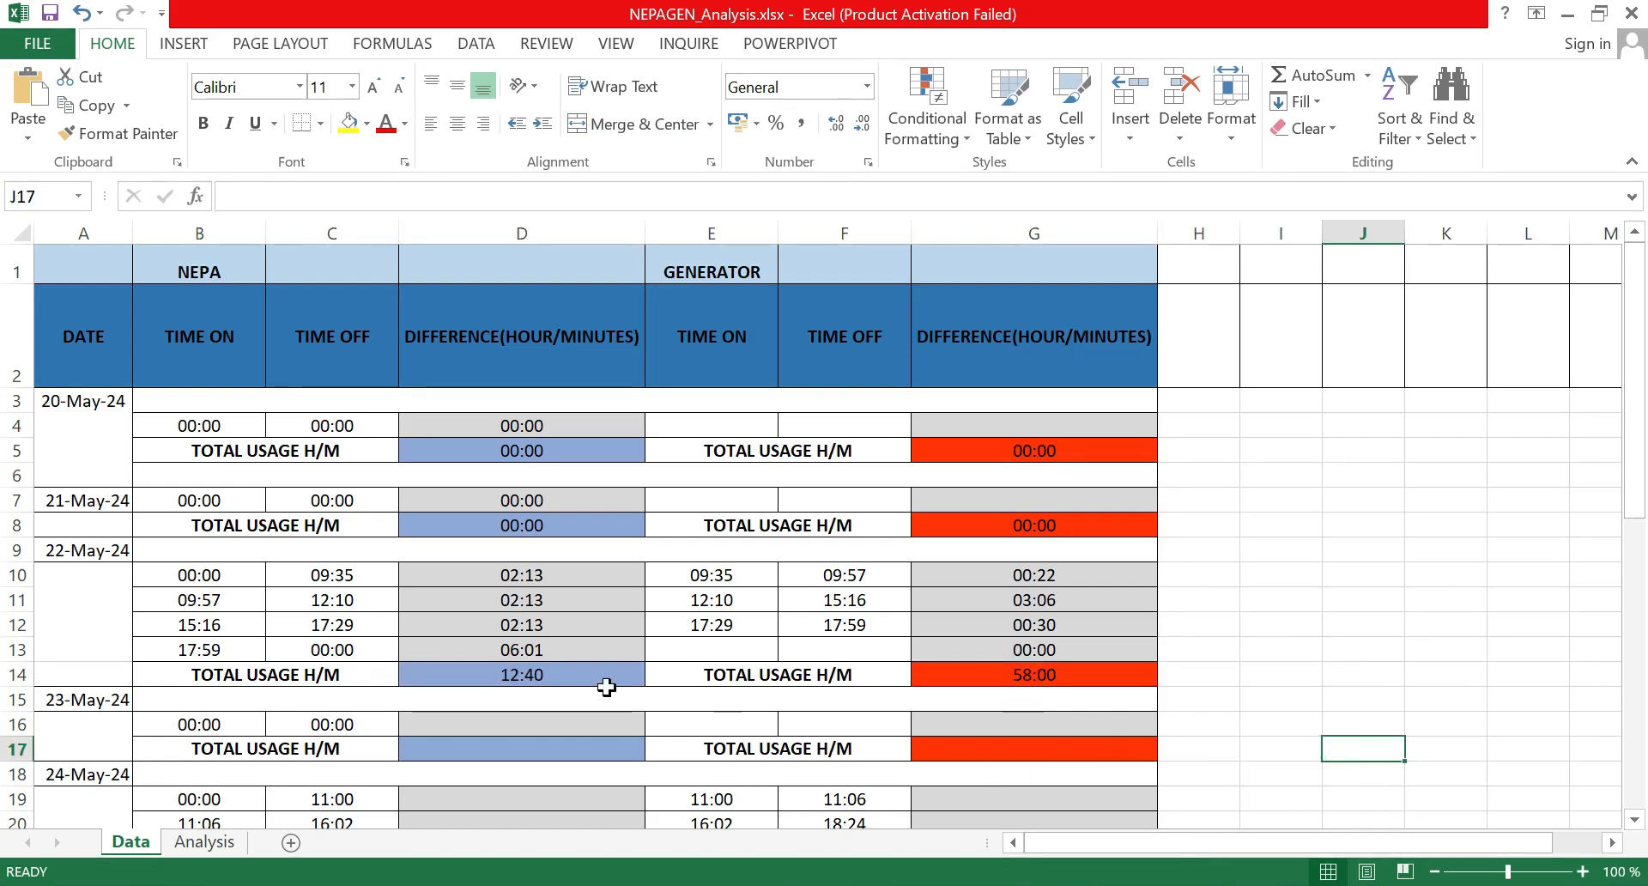
{"action": "left_click", "coordinate": [532, 677]}
{"action": "left_click", "coordinate": [1047, 675], "text": "ctrl"}
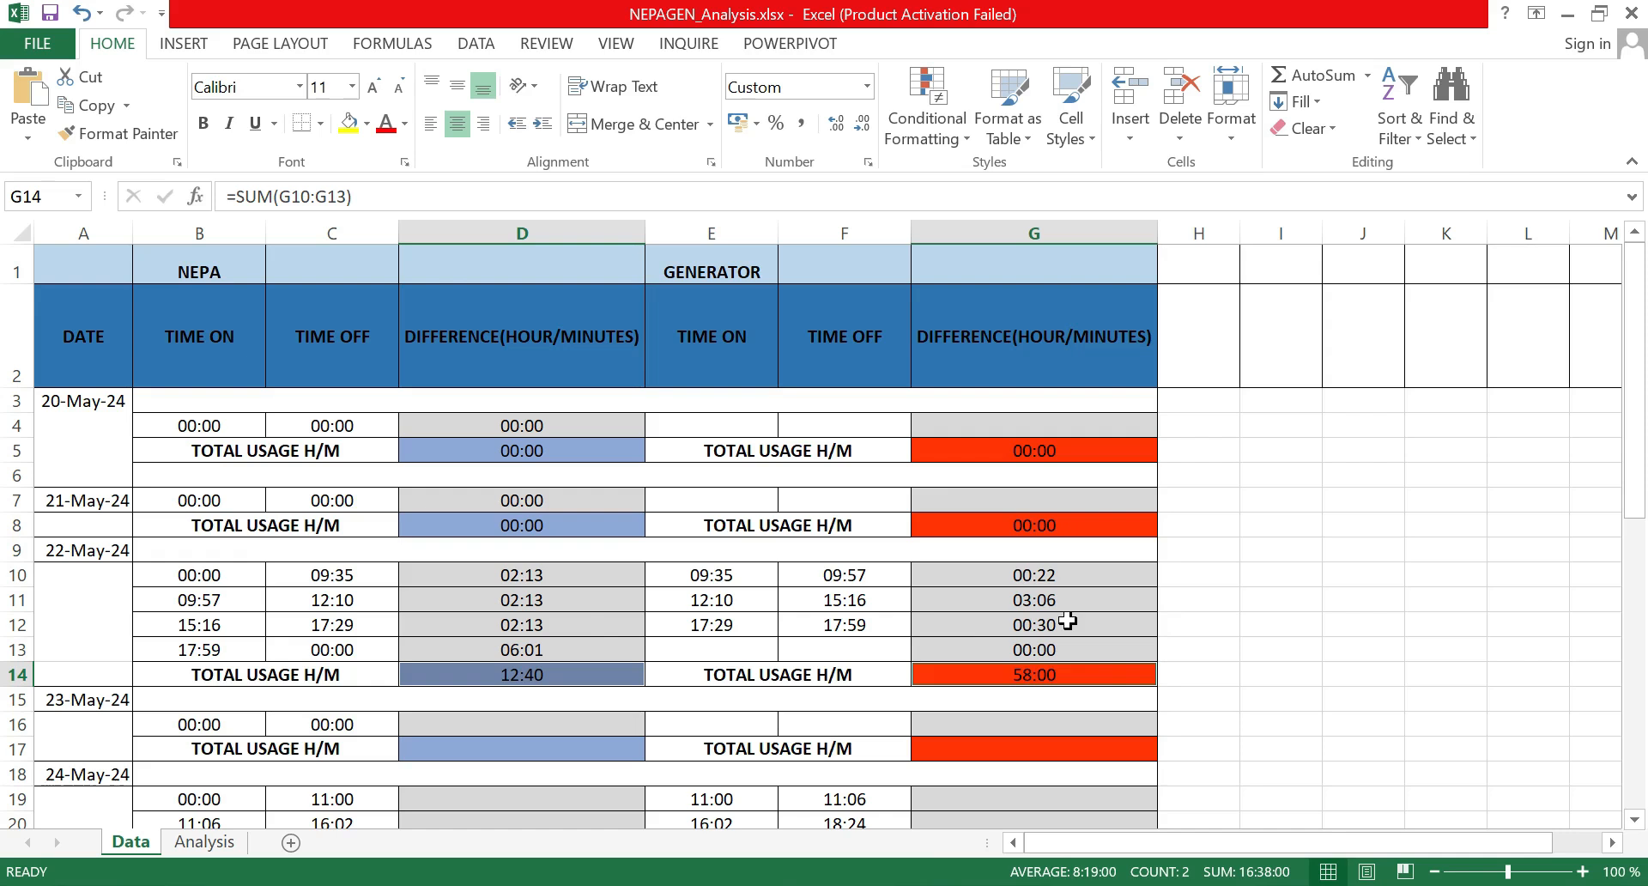
Step: Compare the NEPA difference formulas in D10 and D11 for 22-May-24
{"action": "left_click", "coordinate": [584, 577]}
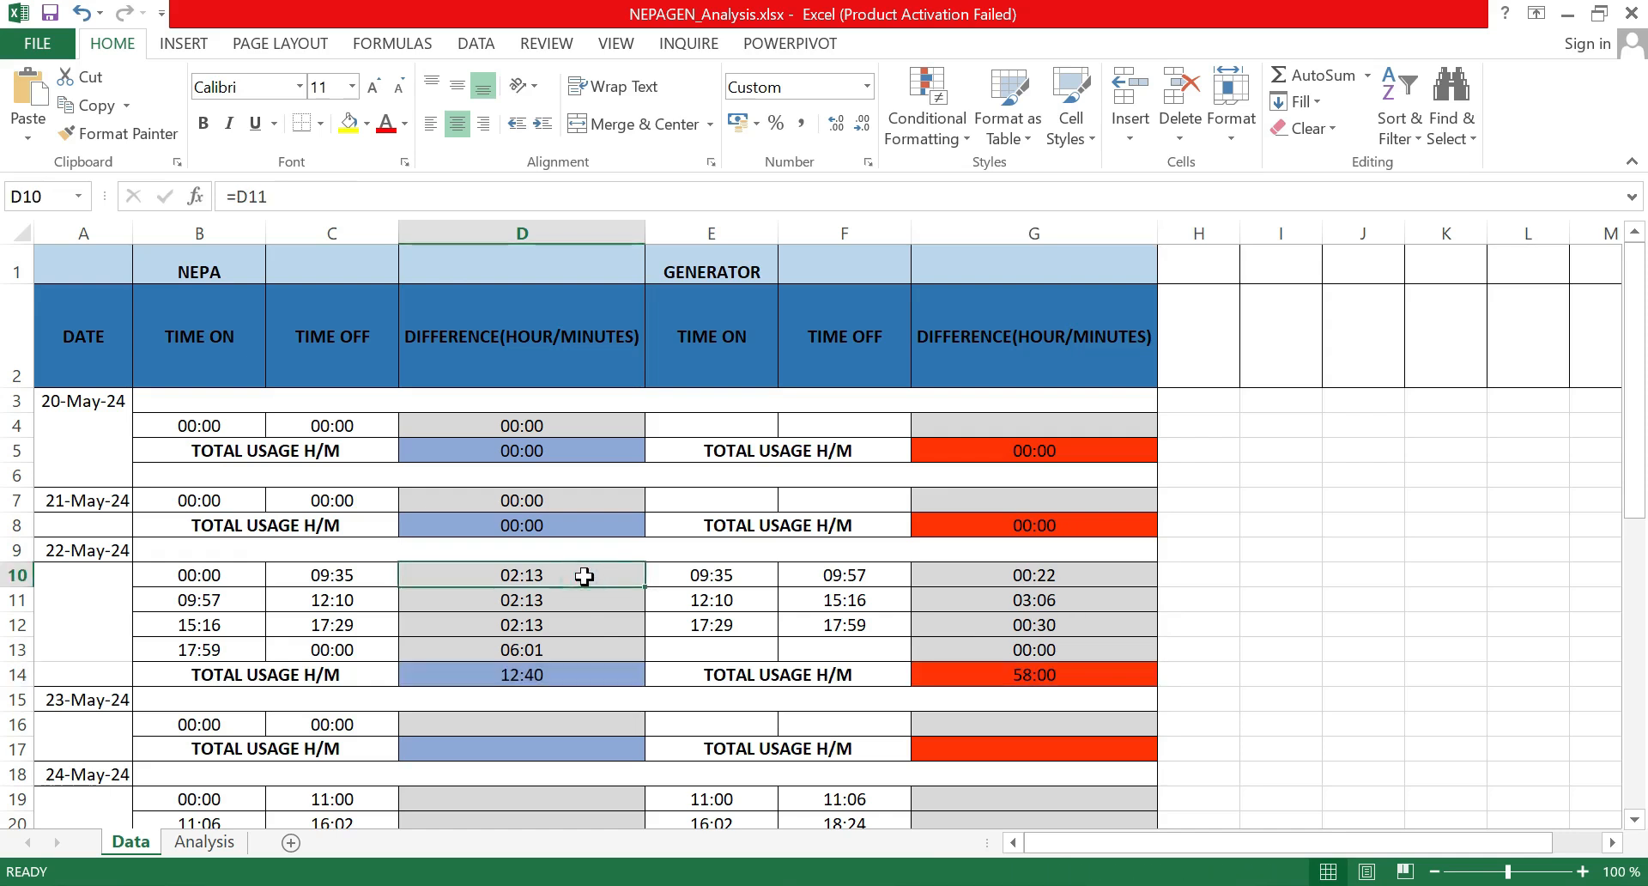
{"action": "left_click", "coordinate": [584, 605]}
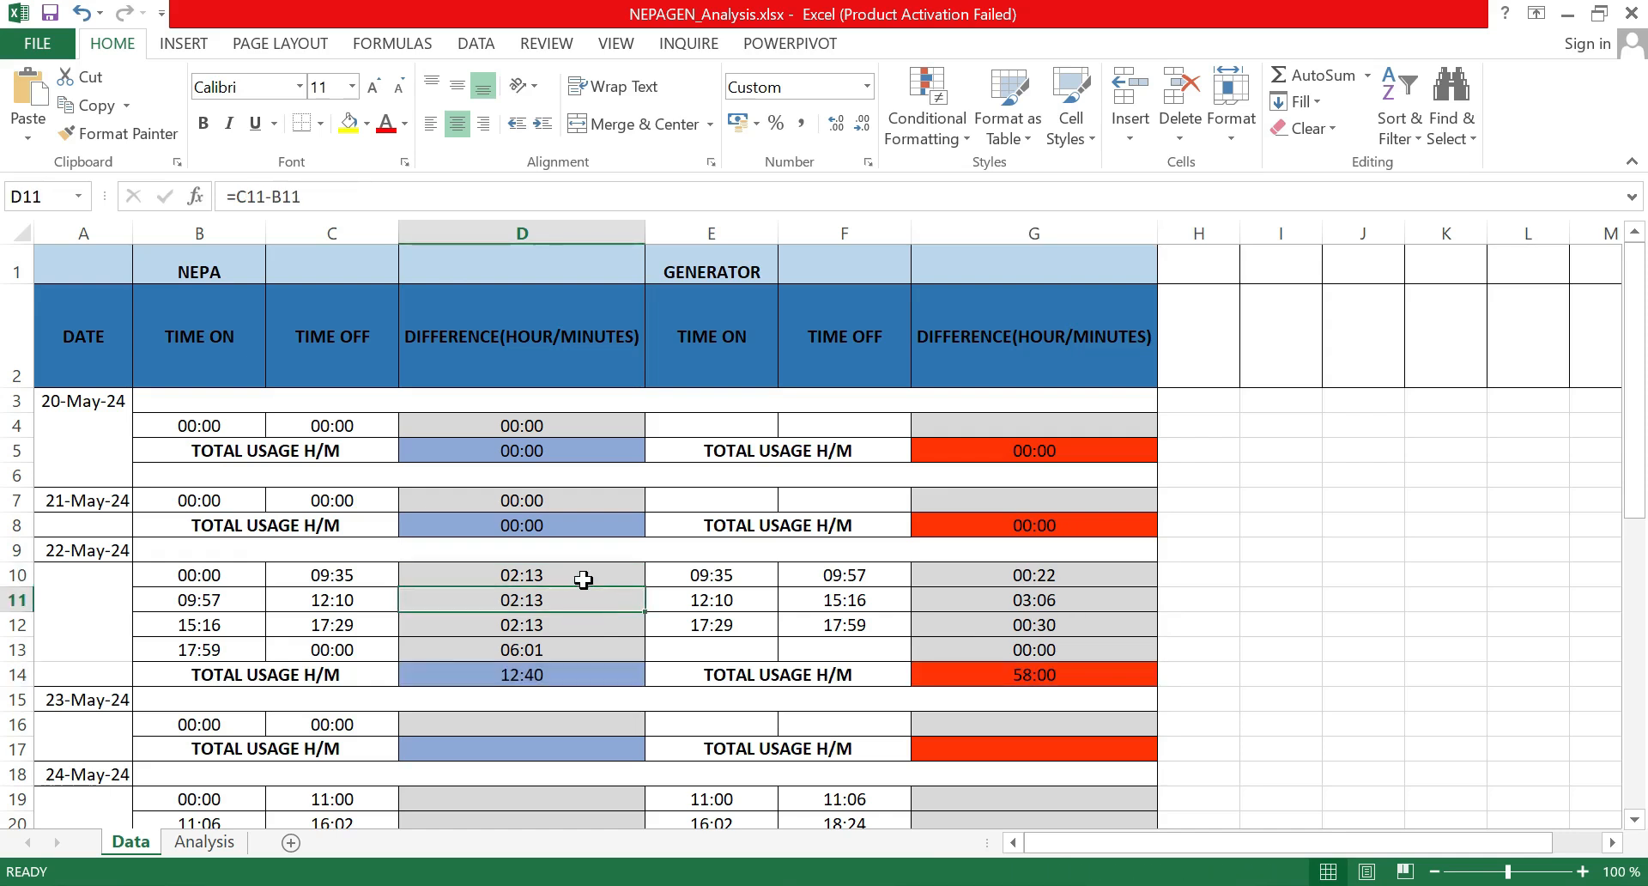
{"action": "left_click", "coordinate": [584, 578]}
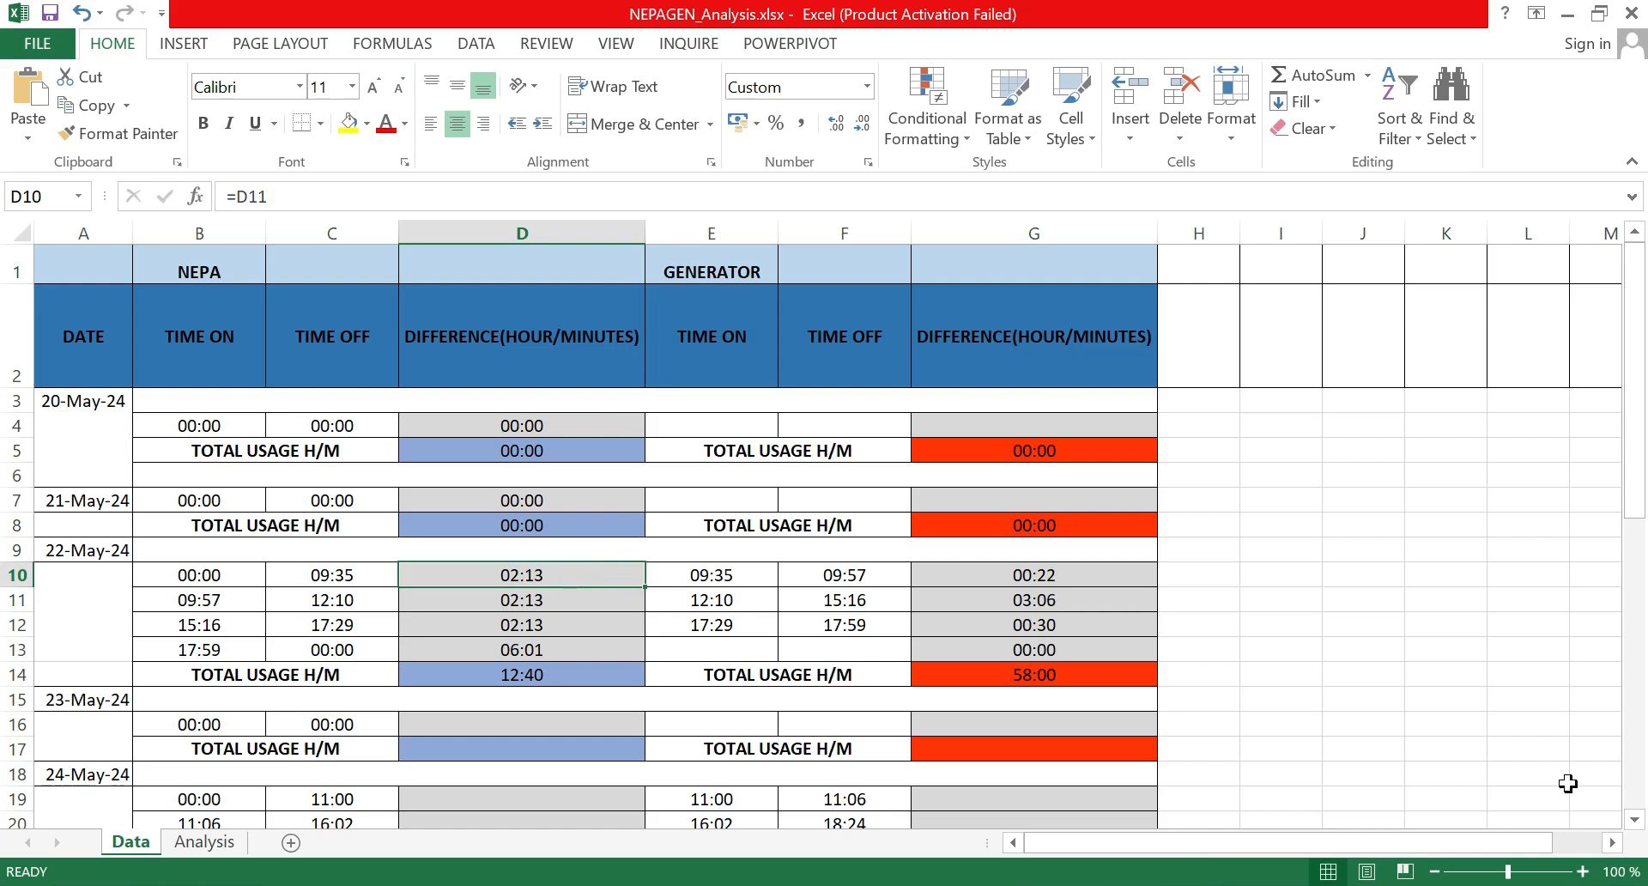
Step: Clear the NEPA time differences in D10 through D13 for 22-May-24
{"action": "left_click", "coordinate": [502, 570]}
{"action": "key", "text": "BackSpace"}
{"action": "left_click", "coordinate": [530, 600]}
{"action": "key", "text": "BackSpace"}
{"action": "left_click", "coordinate": [541, 631]}
{"action": "key", "text": "BackSpace"}
{"action": "left_click", "coordinate": [554, 651]}
{"action": "key", "text": "BackSpace"}
Step: Calculate the NEPA difference in D10 with the formula =C10-B10 and fill it down to D13
{"action": "left_click", "coordinate": [549, 575]}
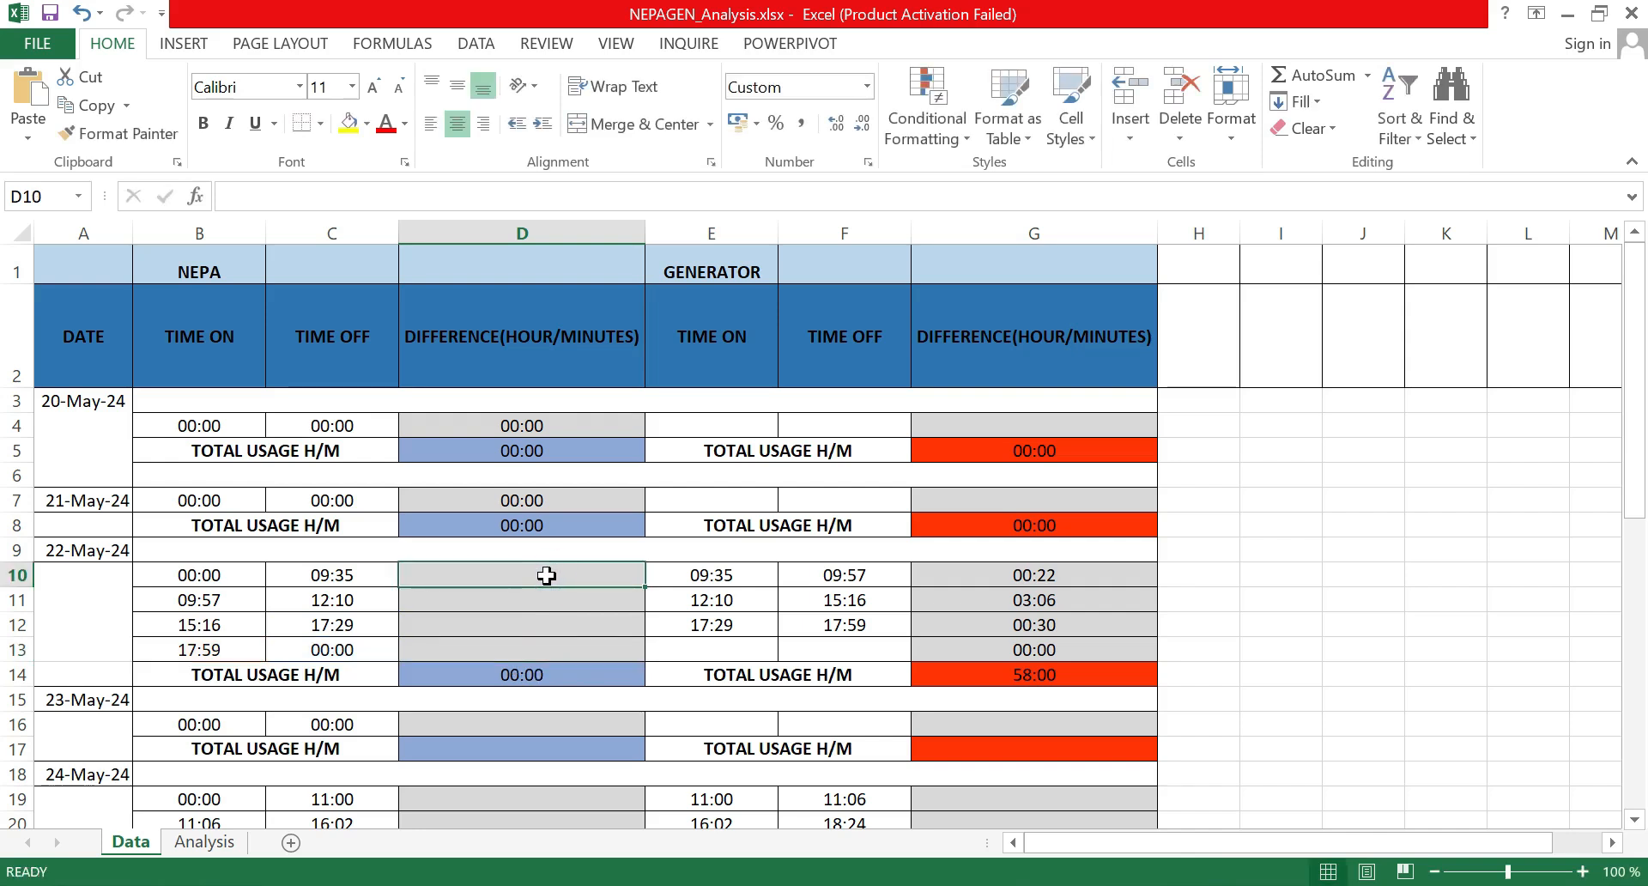
{"action": "type", "text": "="}
{"action": "left_click", "coordinate": [331, 582]}
{"action": "type", "text": "-"}
{"action": "left_click", "coordinate": [212, 585]}
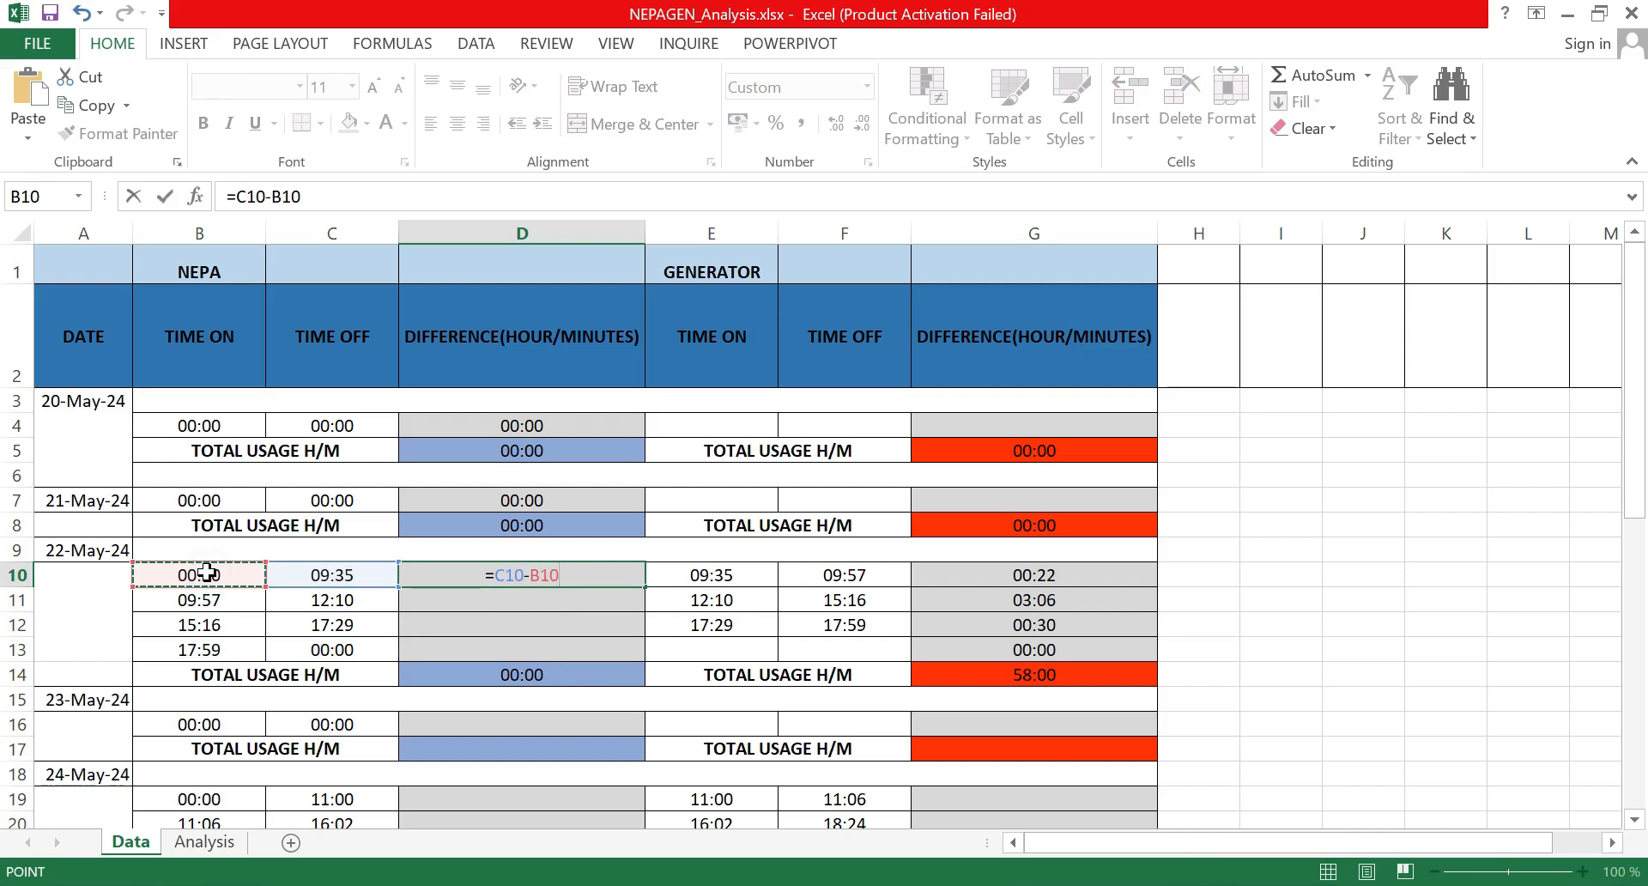
{"action": "key", "text": "Return"}
{"action": "left_click", "coordinate": [543, 575]}
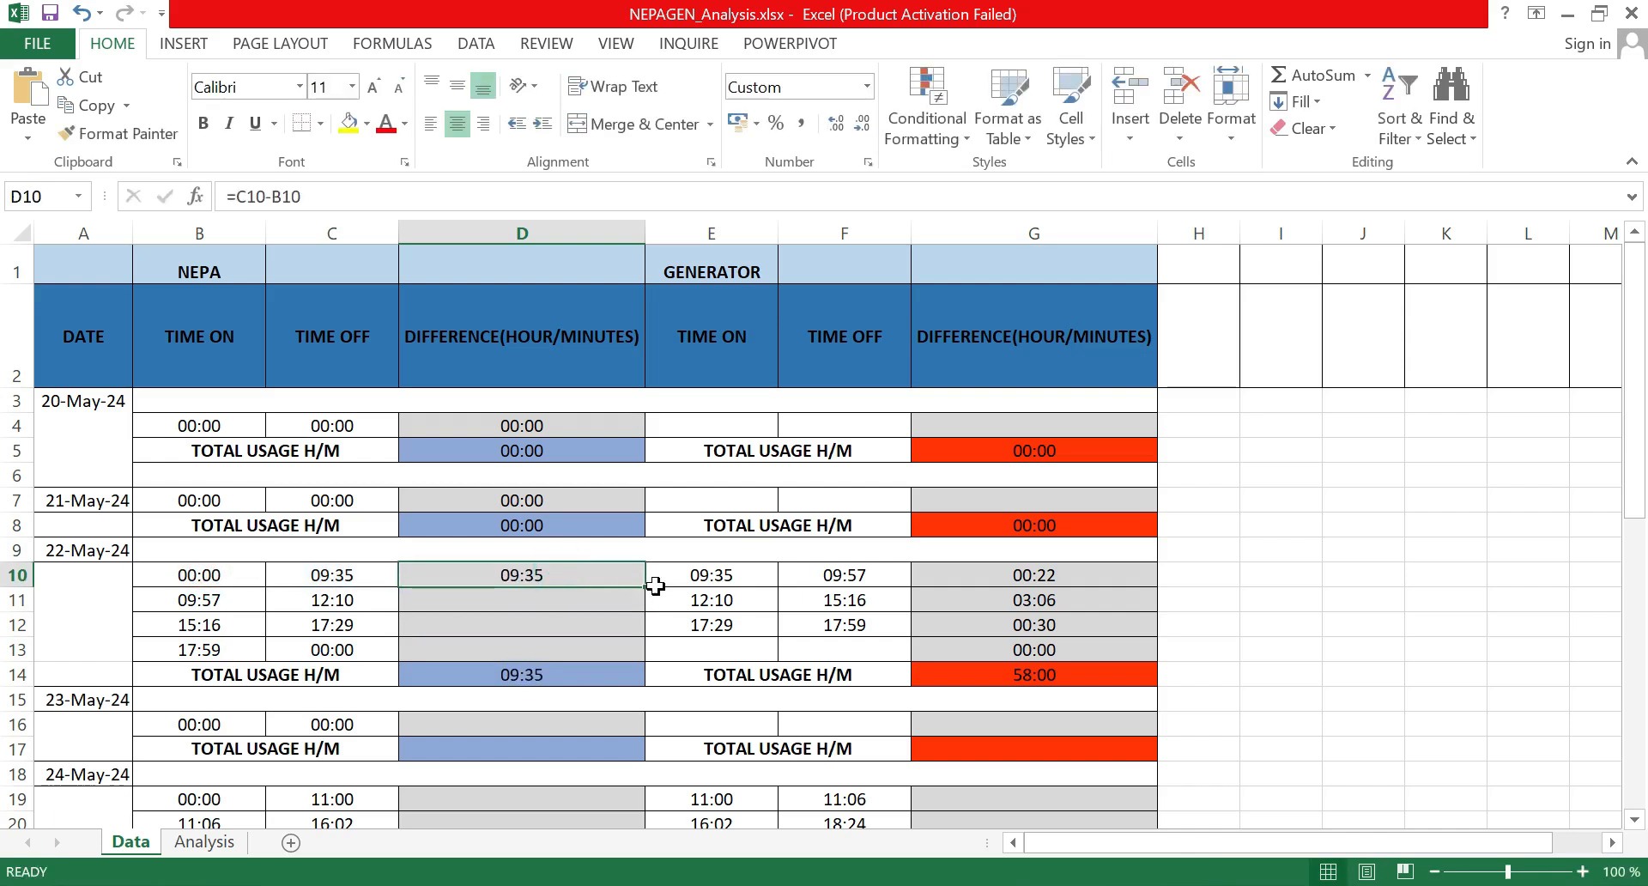
{"action": "left_click_drag", "start_coordinate": [647, 587], "coordinate": [634, 656]}
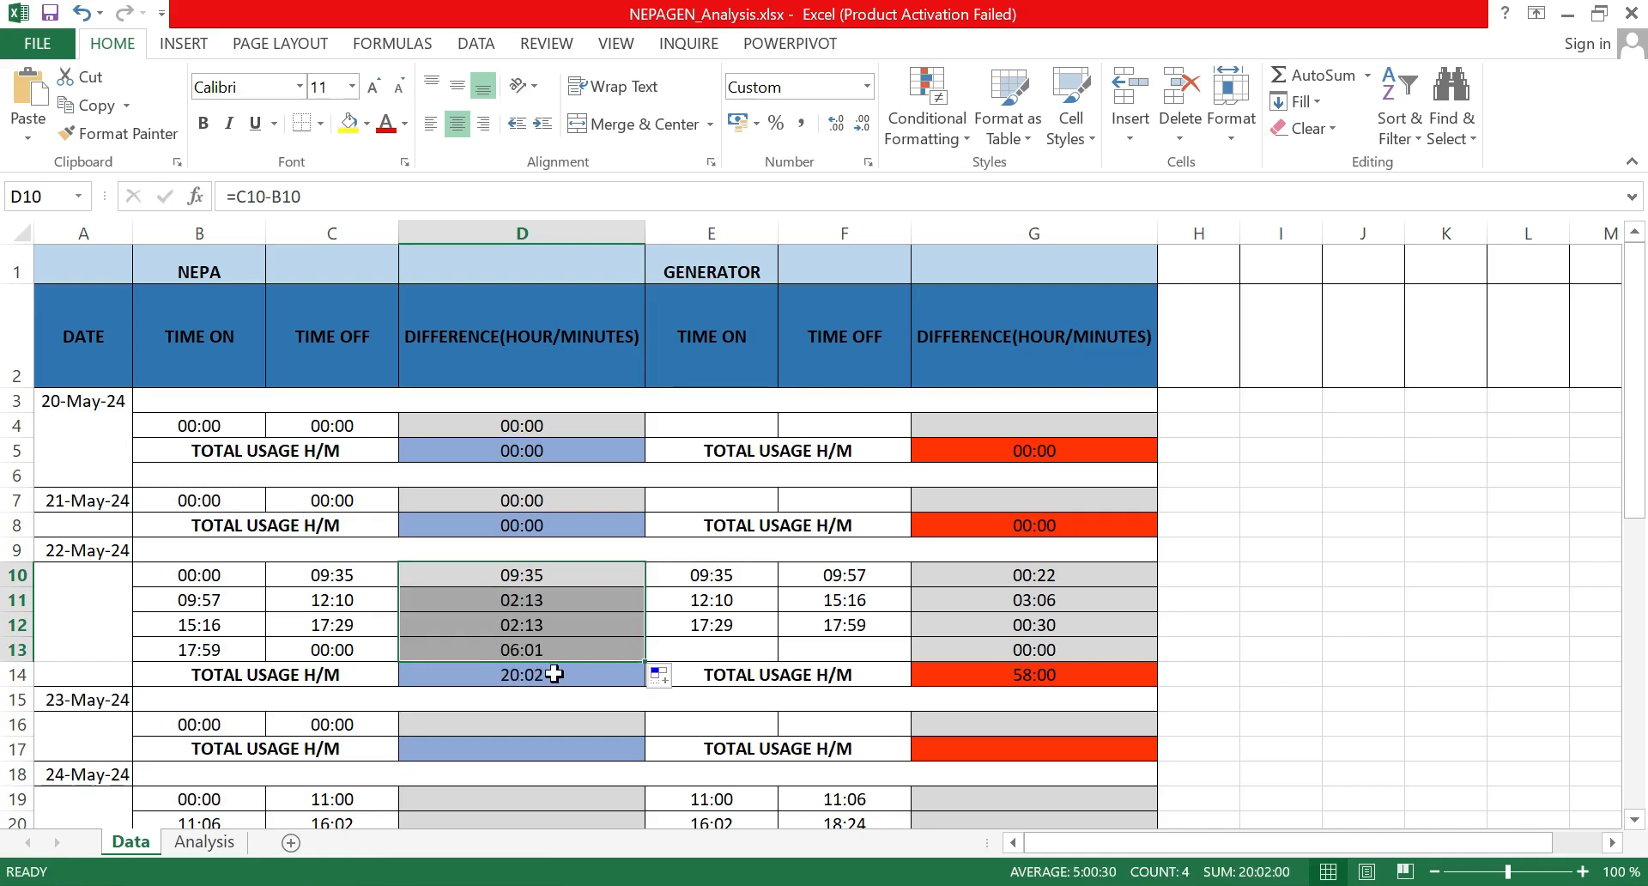
Step: Check the generator difference formulas for 22-May-24, and clear cells G10 through G13
{"action": "left_click", "coordinate": [1073, 583]}
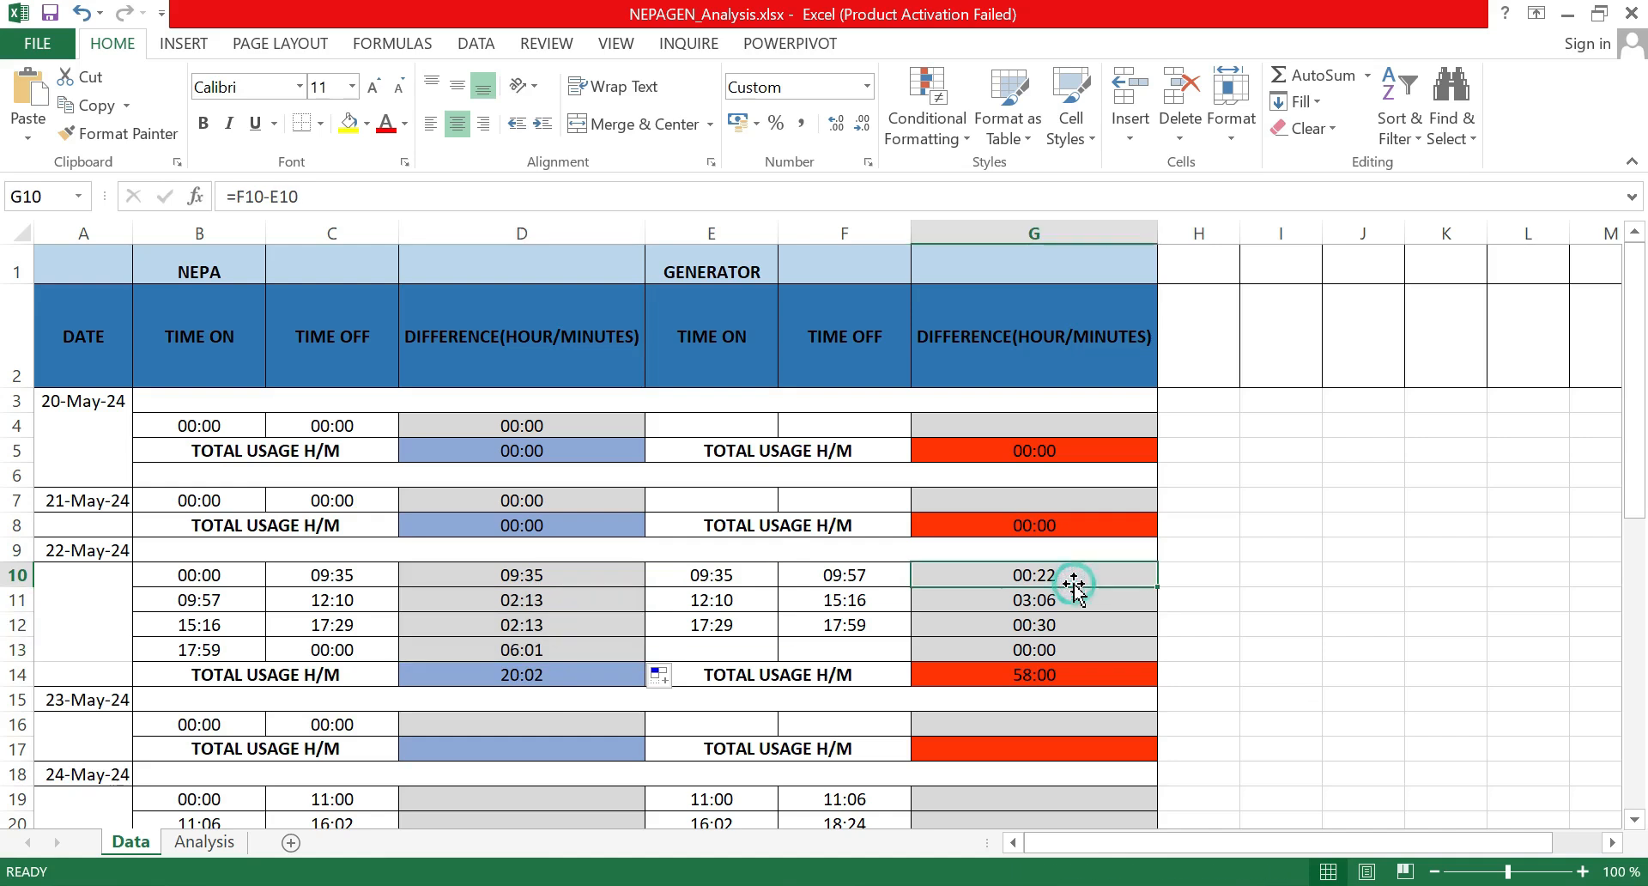
{"action": "left_click", "coordinate": [1080, 600]}
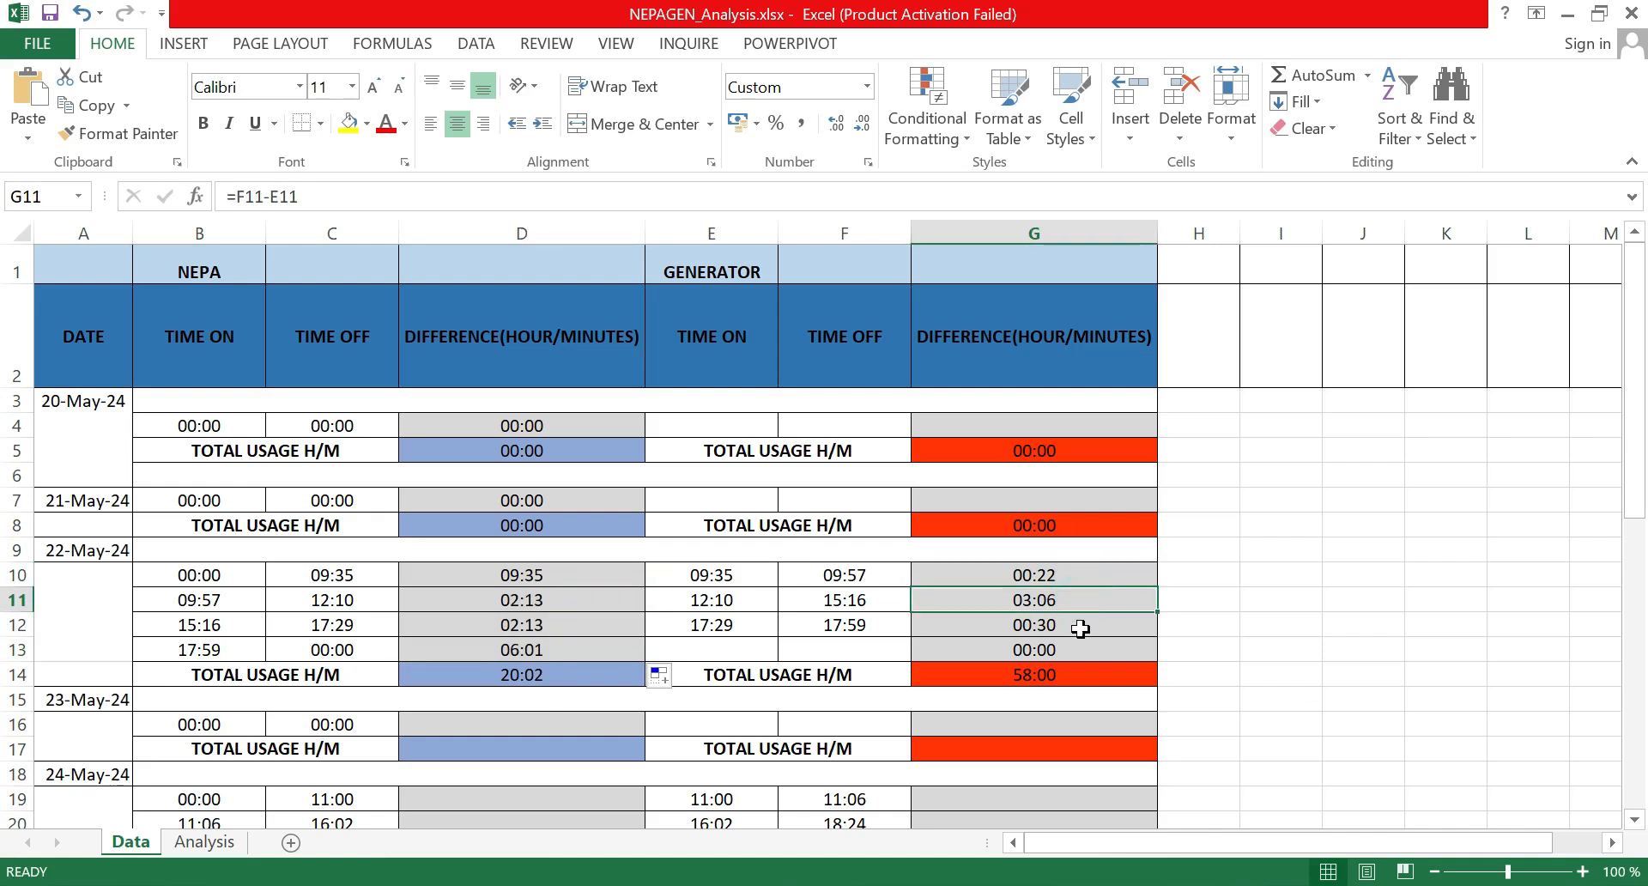
{"action": "left_click", "coordinate": [1084, 630]}
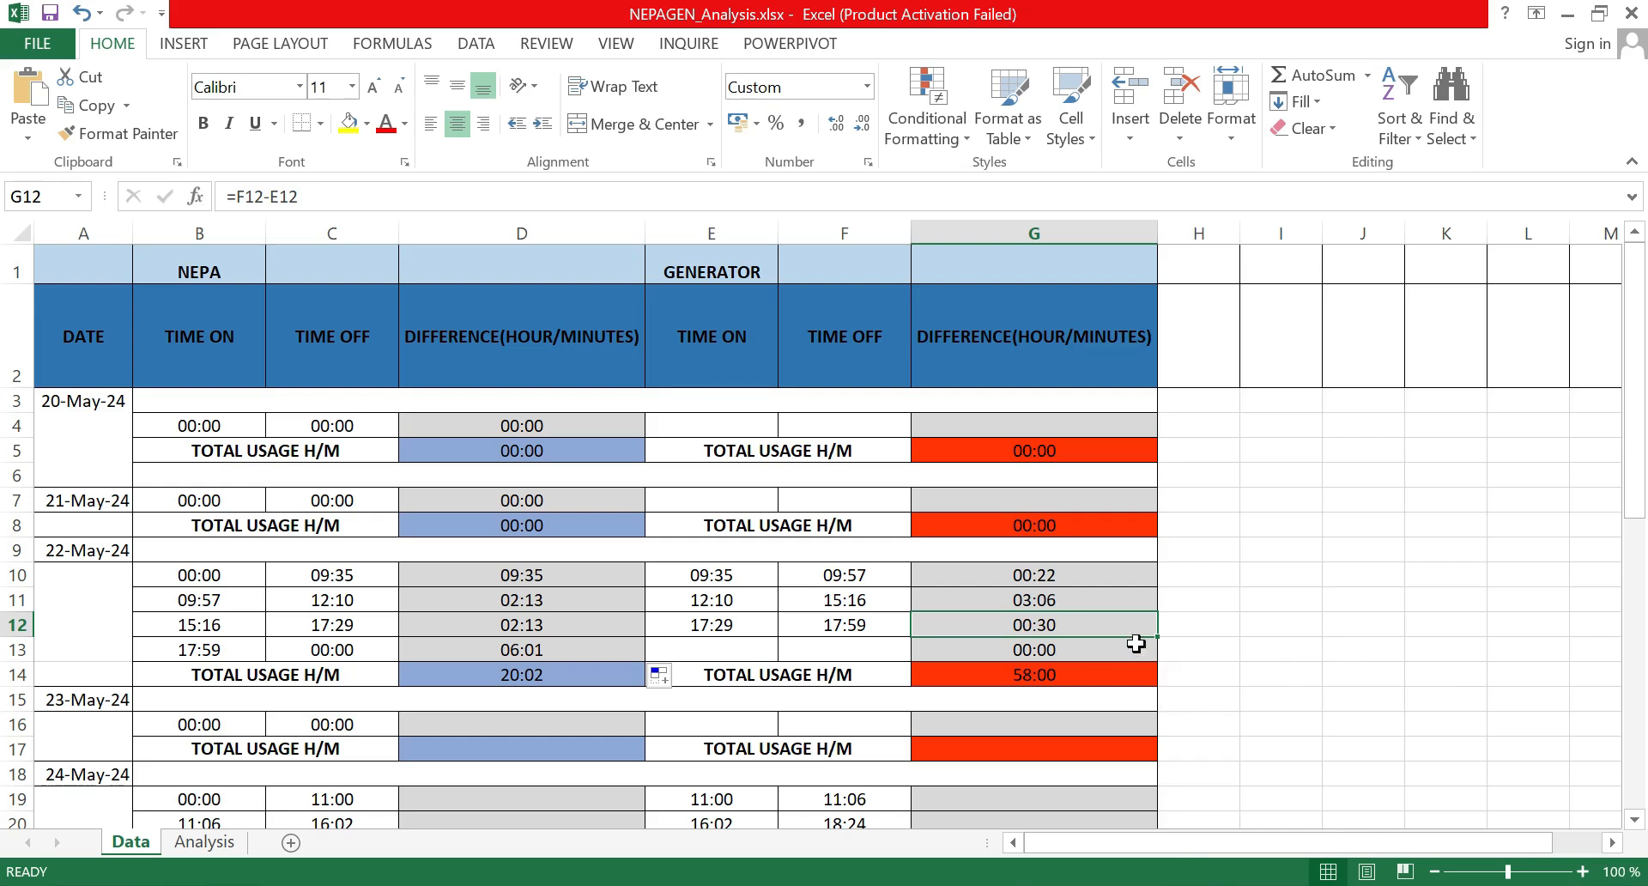
{"action": "left_click", "coordinate": [1048, 568]}
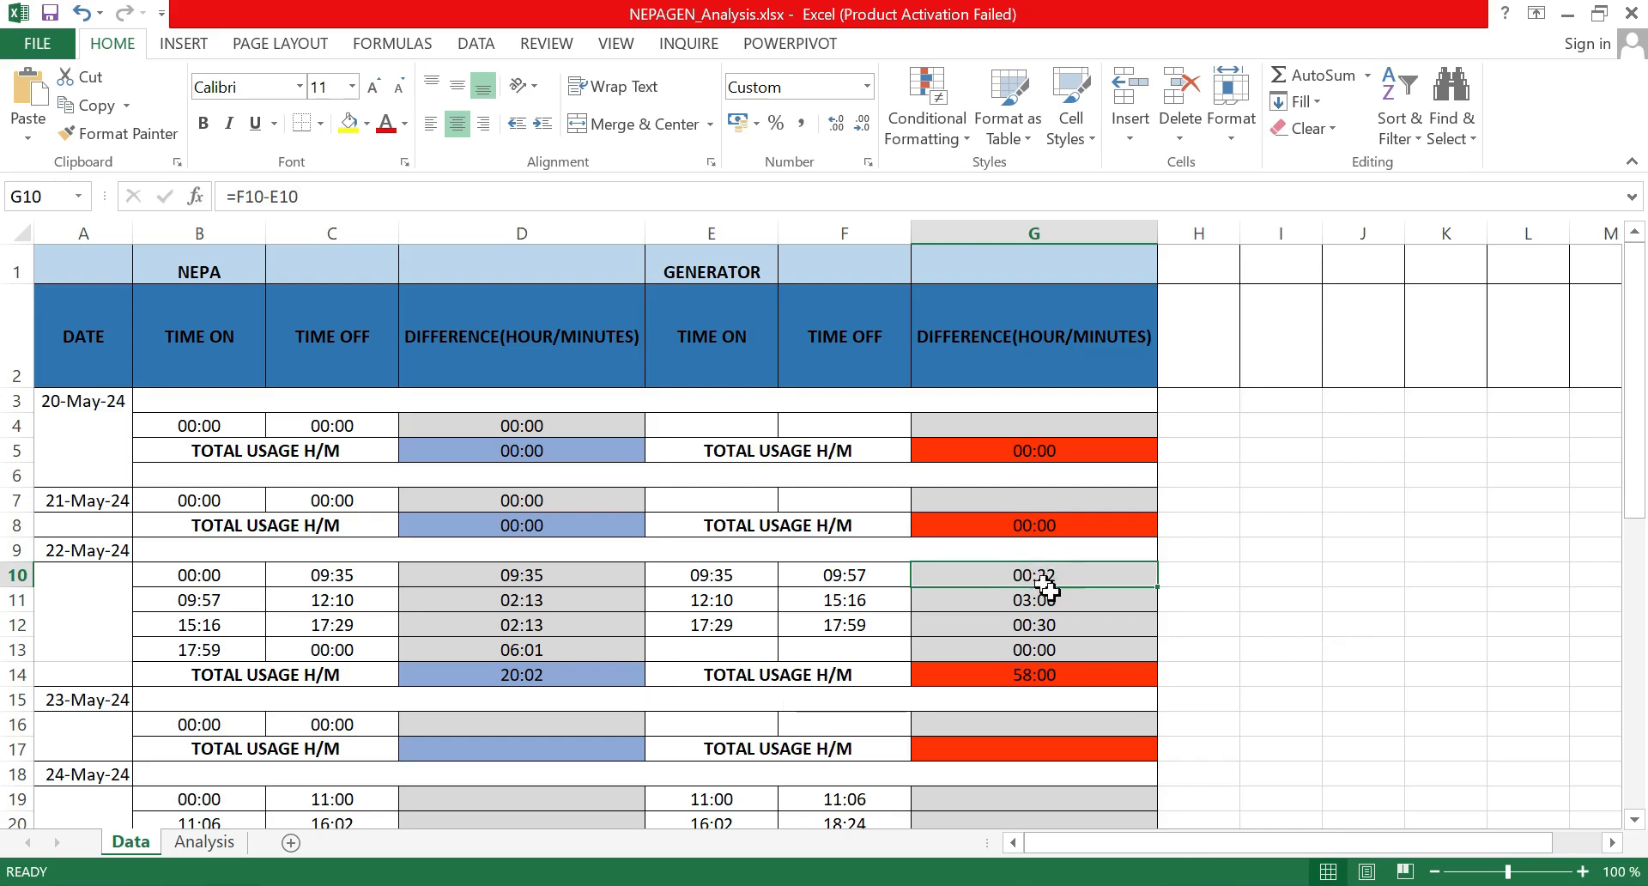
{"action": "key", "text": "BackSpace"}
{"action": "key", "text": "Return"}
{"action": "key", "text": "BackSpace"}
{"action": "left_click", "coordinate": [1056, 625]}
{"action": "key", "text": "BackSpace"}
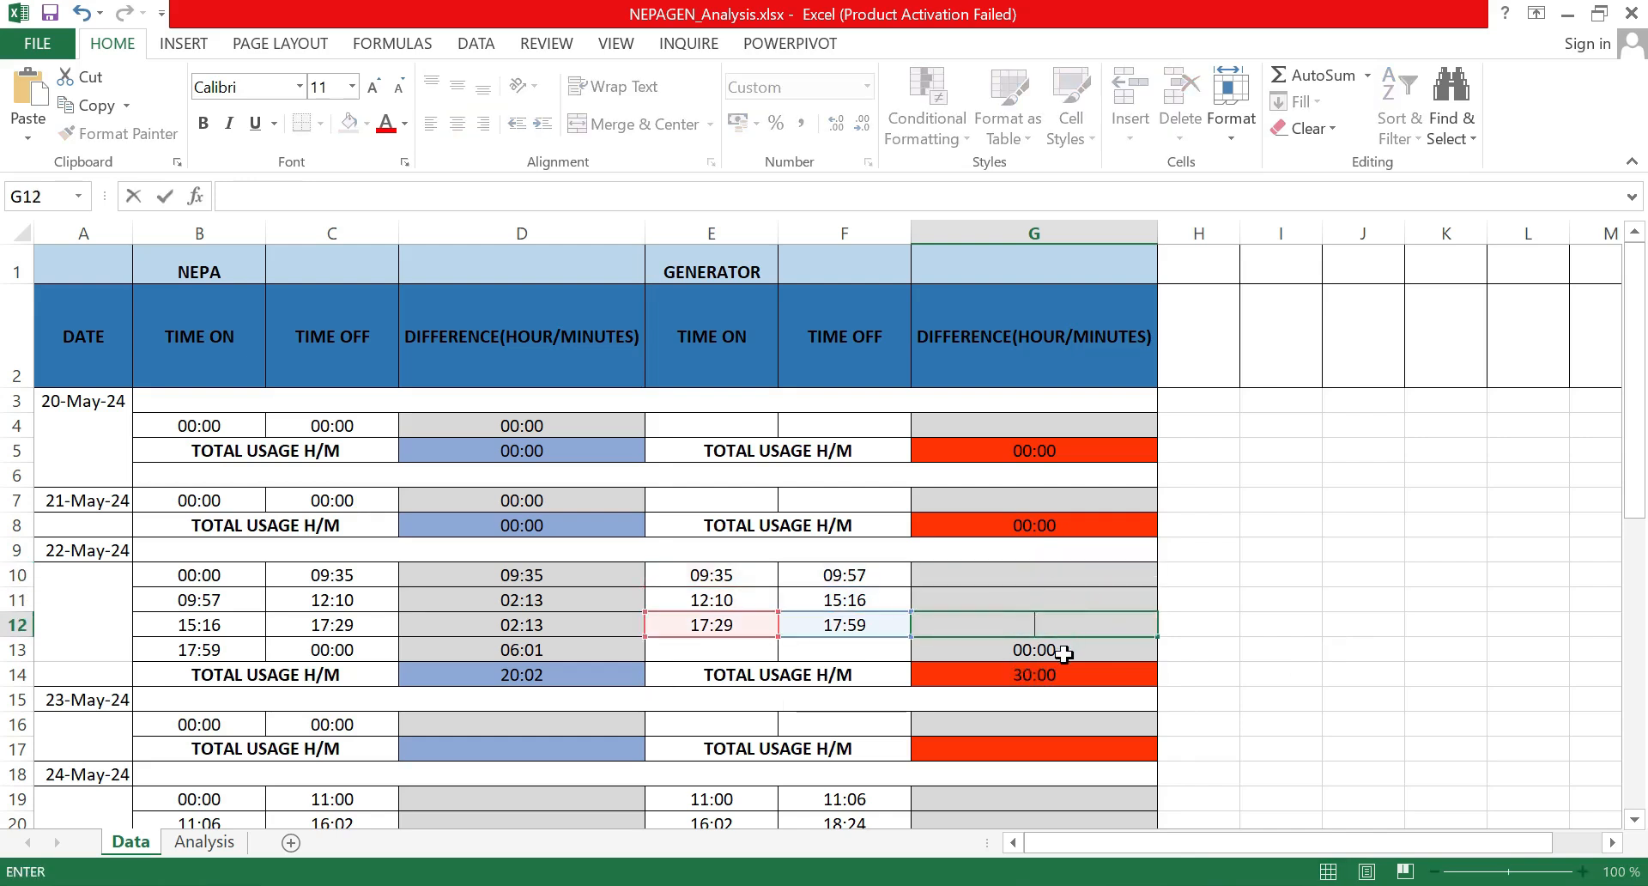
{"action": "key", "text": "Return"}
{"action": "key", "text": "BackSpace"}
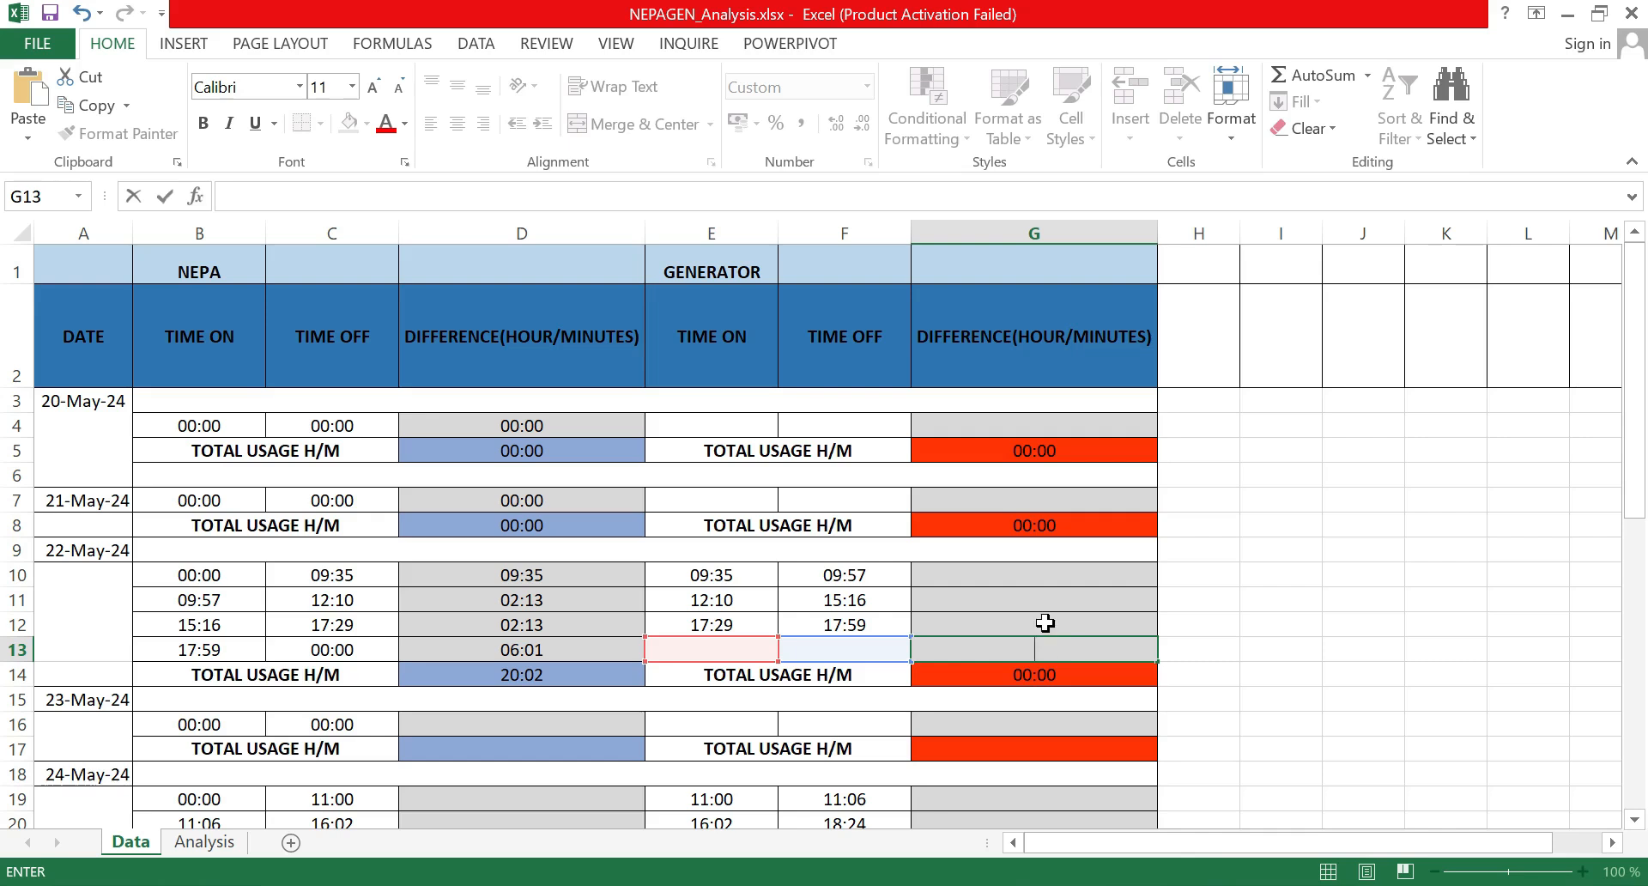
Step: Calculate the generator difference in G10 with the formula =F10-E10 and fill it down to G12
{"action": "left_click", "coordinate": [1033, 573]}
{"action": "type", "text": "="}
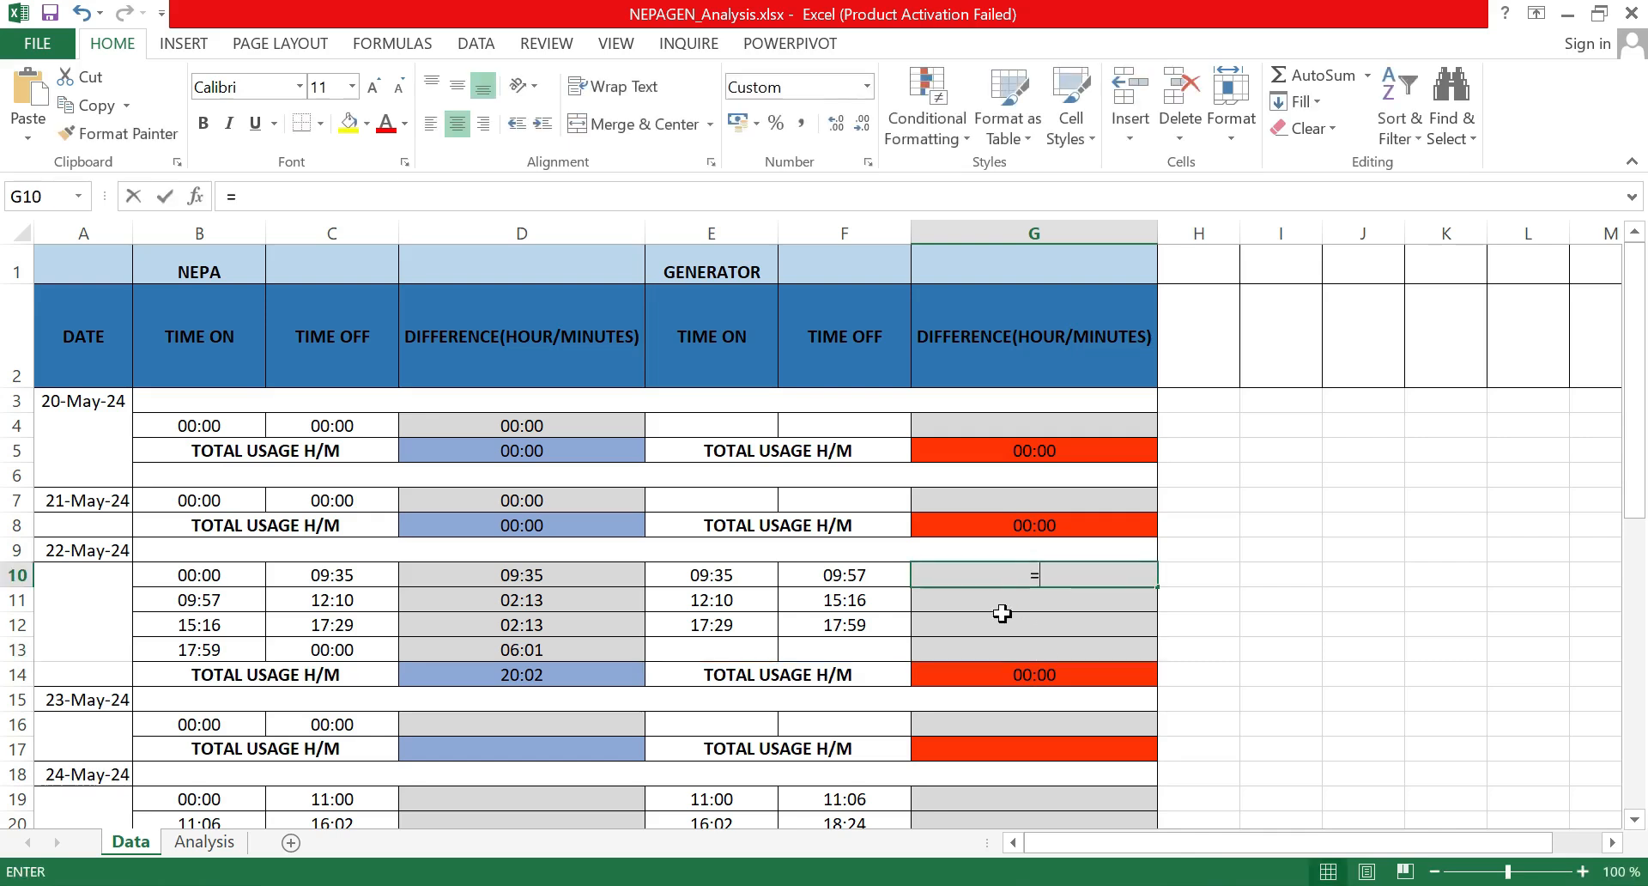
{"action": "left_click", "coordinate": [833, 580]}
{"action": "type", "text": "-"}
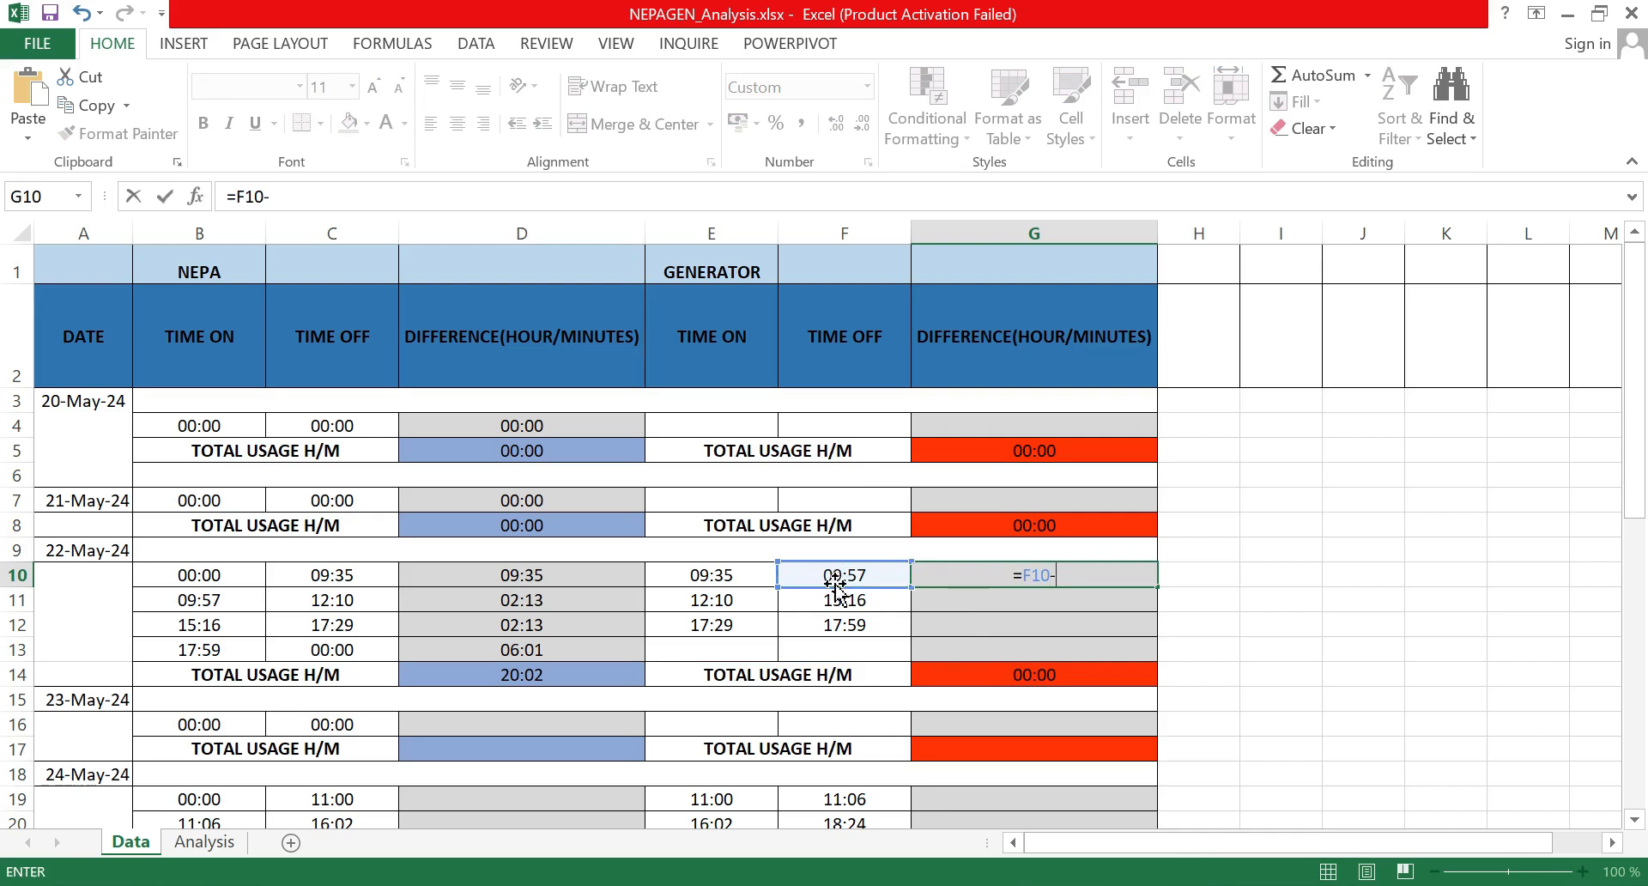
{"action": "left_click", "coordinate": [725, 575]}
{"action": "key", "text": "Return"}
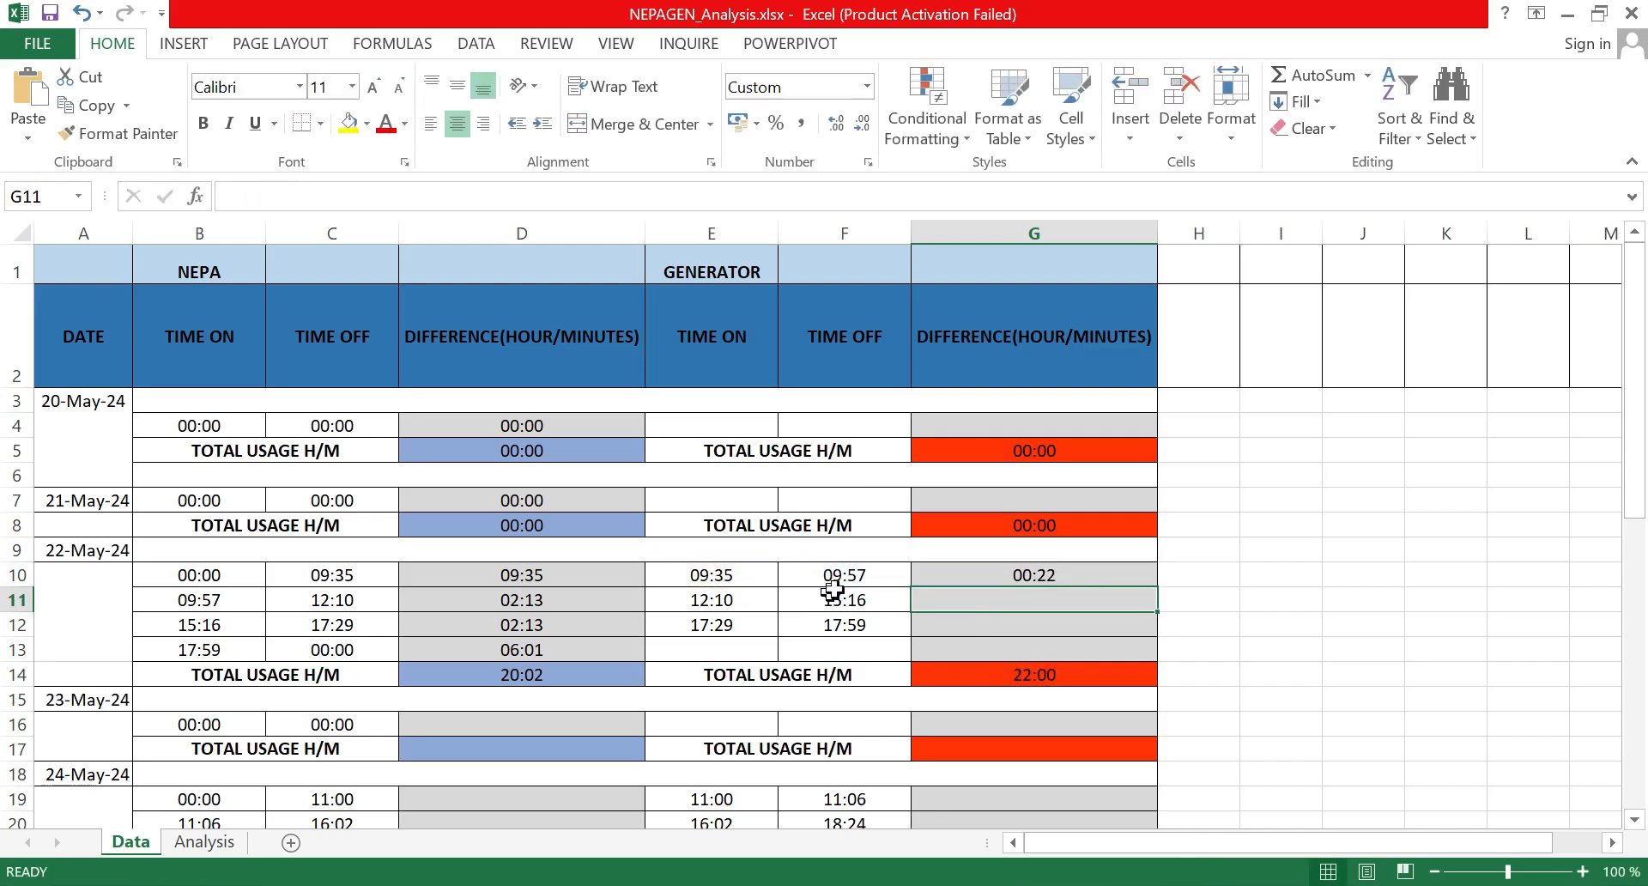
{"action": "left_click", "coordinate": [1103, 575]}
{"action": "left_click_drag", "start_coordinate": [1156, 587], "coordinate": [1141, 641]}
{"action": "left_click", "coordinate": [1091, 674]}
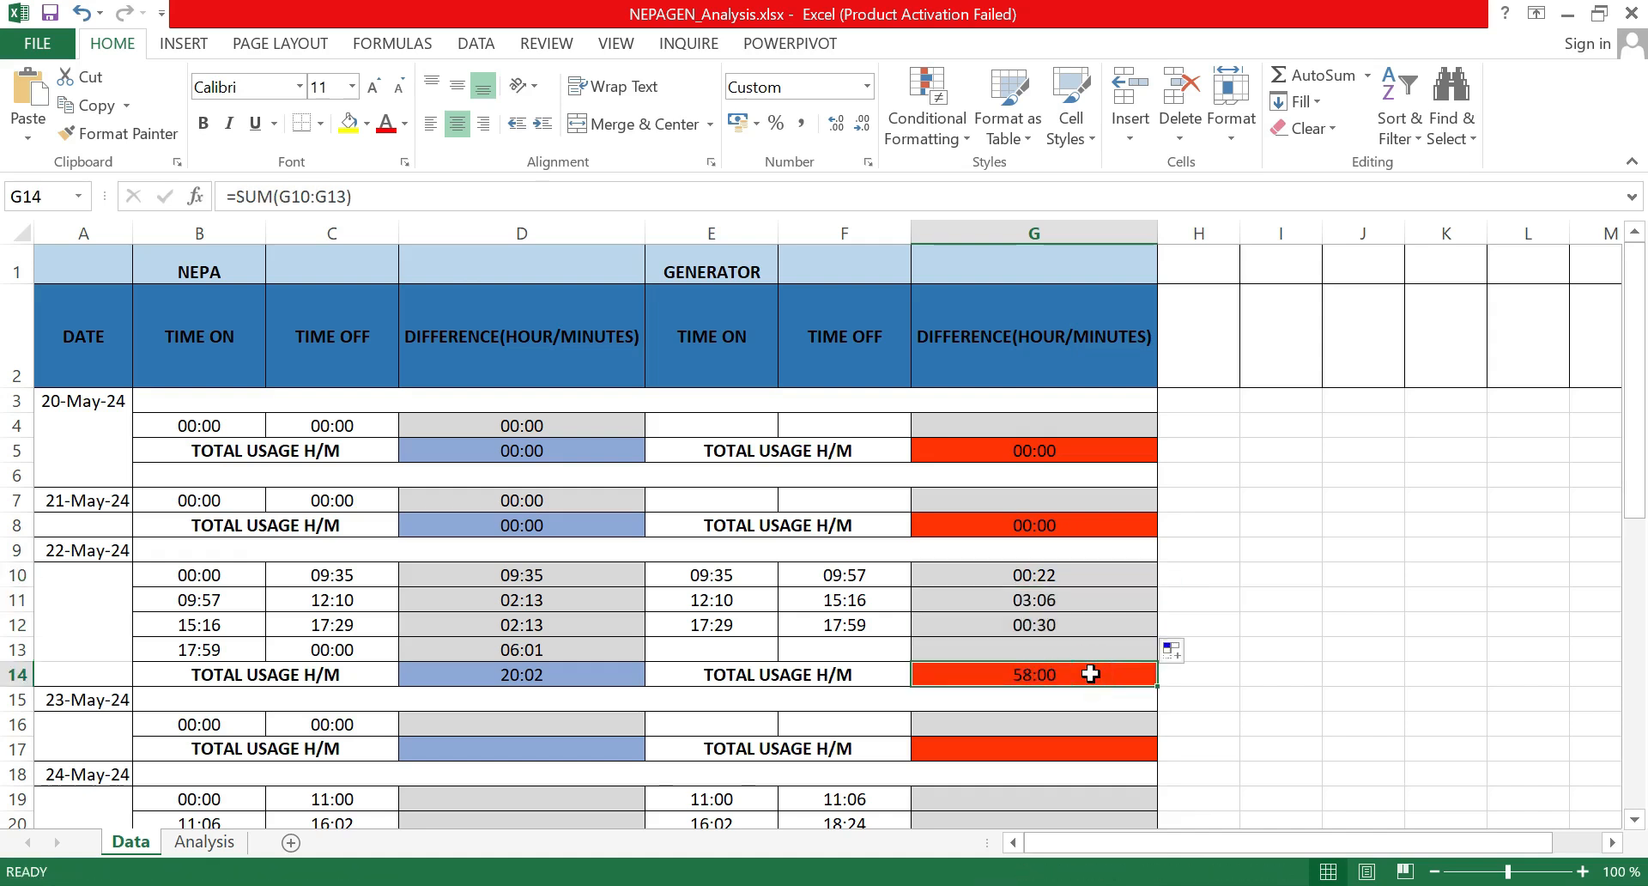
{"action": "type", "text": "="}
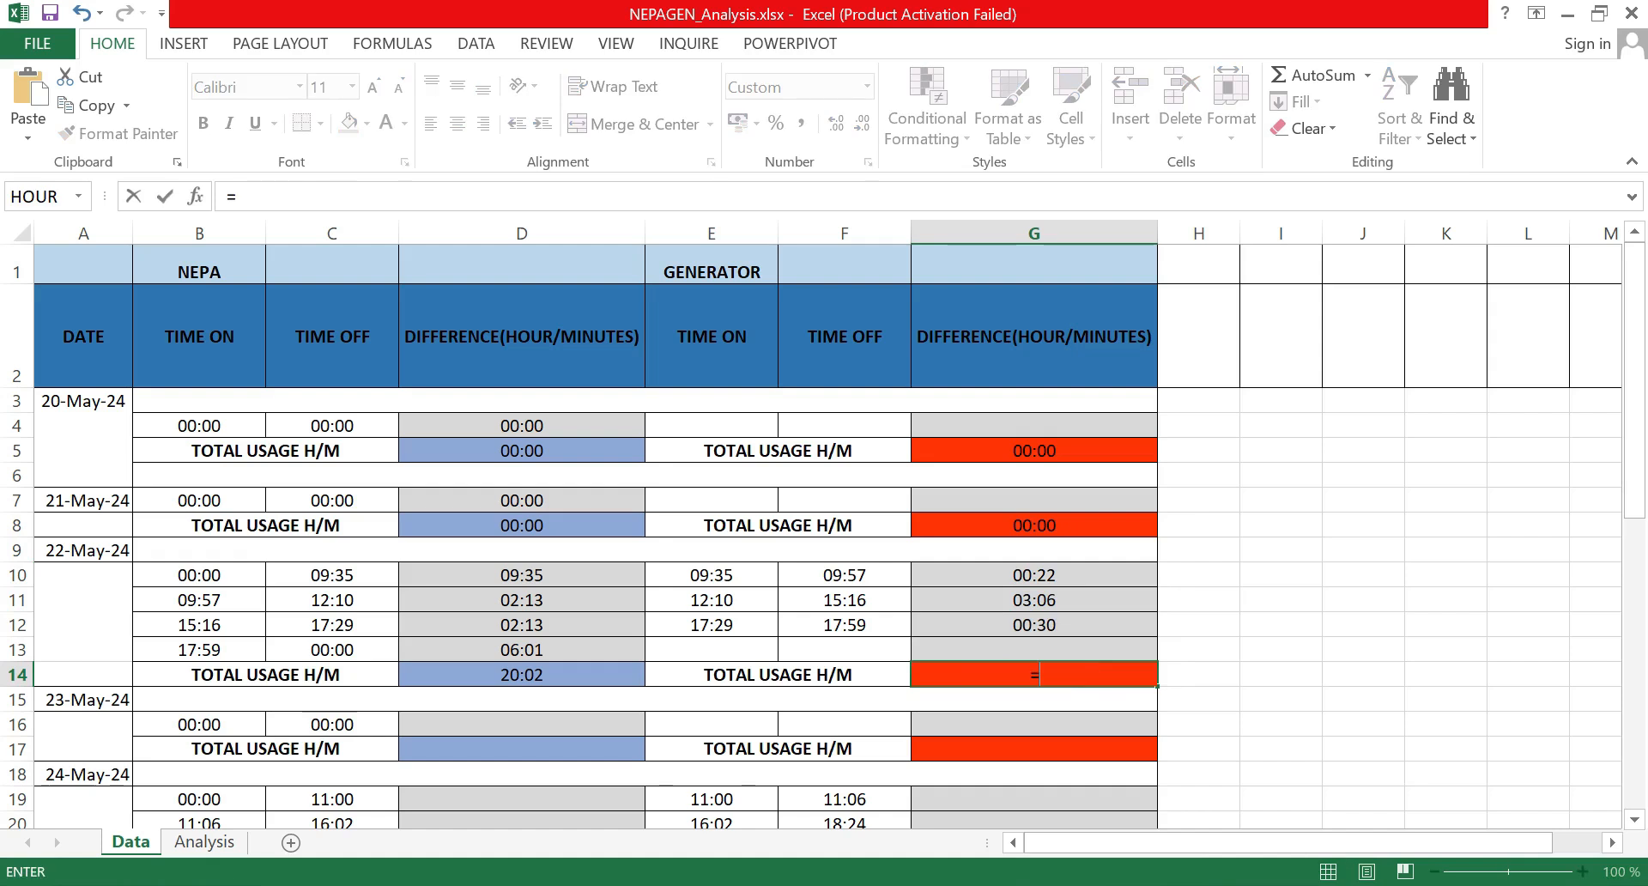
{"action": "left_click_drag", "start_coordinate": [1237, 657], "coordinate": [1245, 657]}
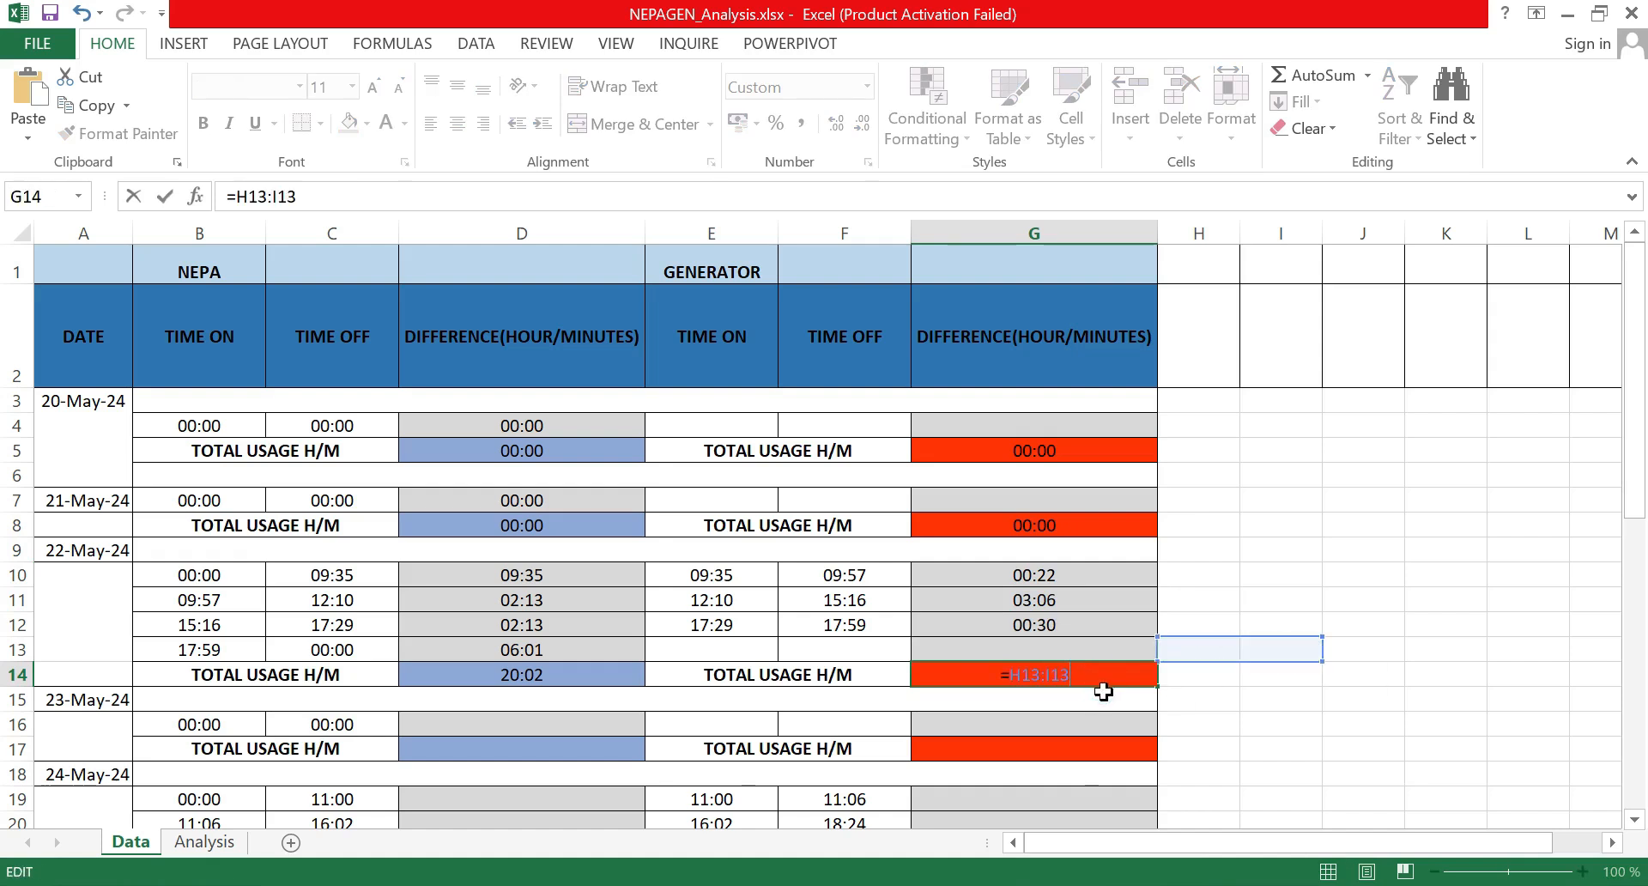
{"action": "left_click", "coordinate": [1118, 677]}
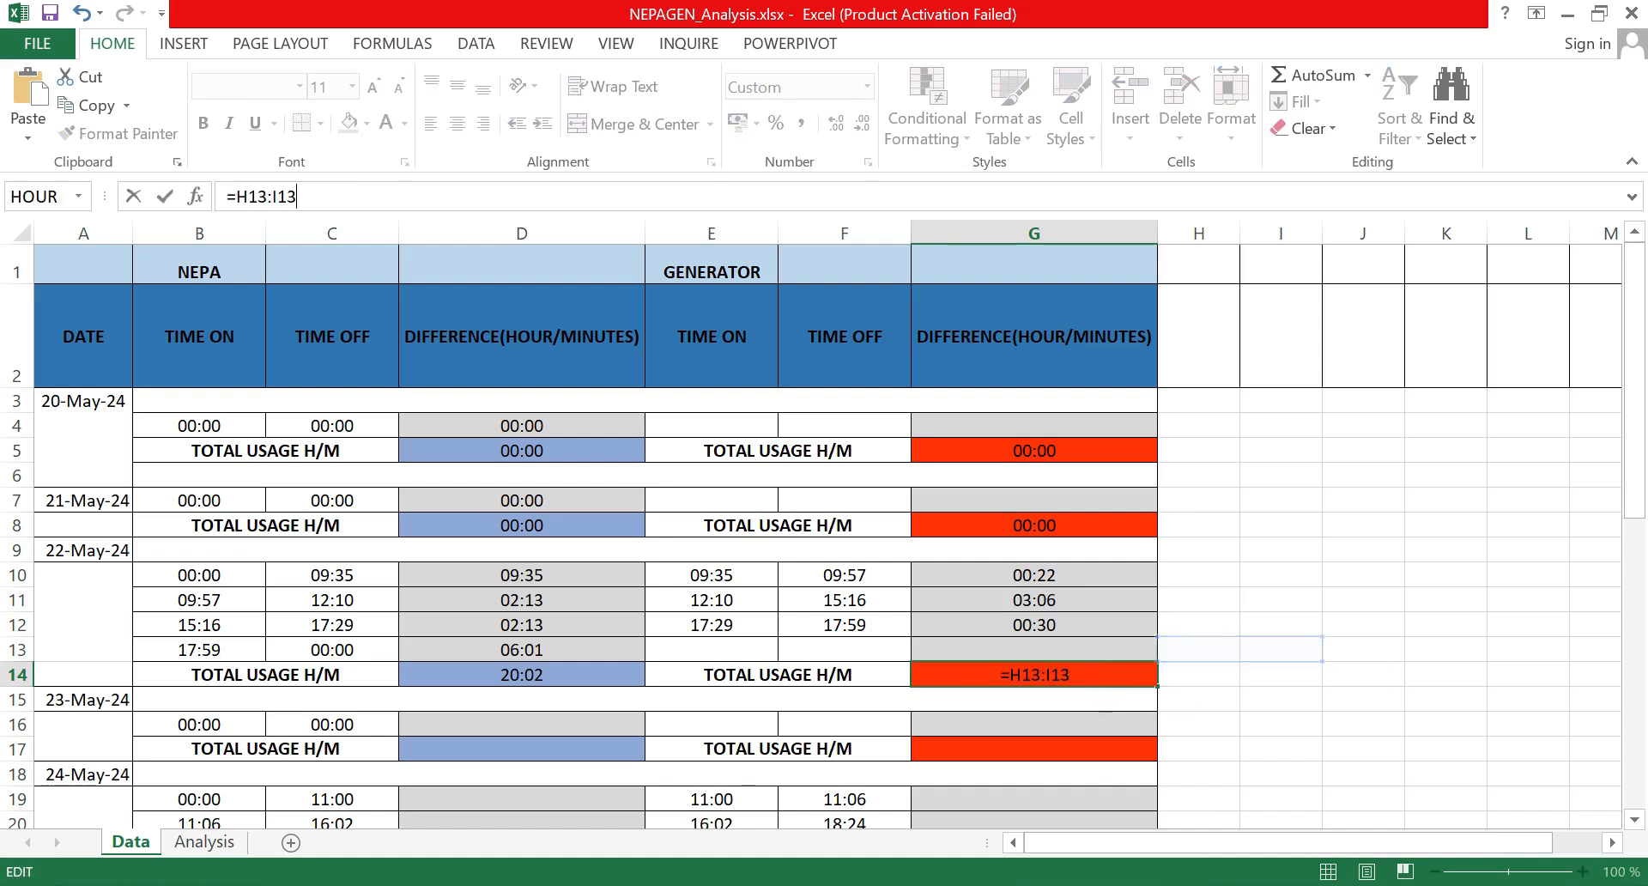
{"action": "left_click", "coordinate": [1270, 664]}
Step: Replace the generator total in G14 for 22-May-24 with the formula =SUM(G10:G12)
{"action": "left_click", "coordinate": [1107, 677]}
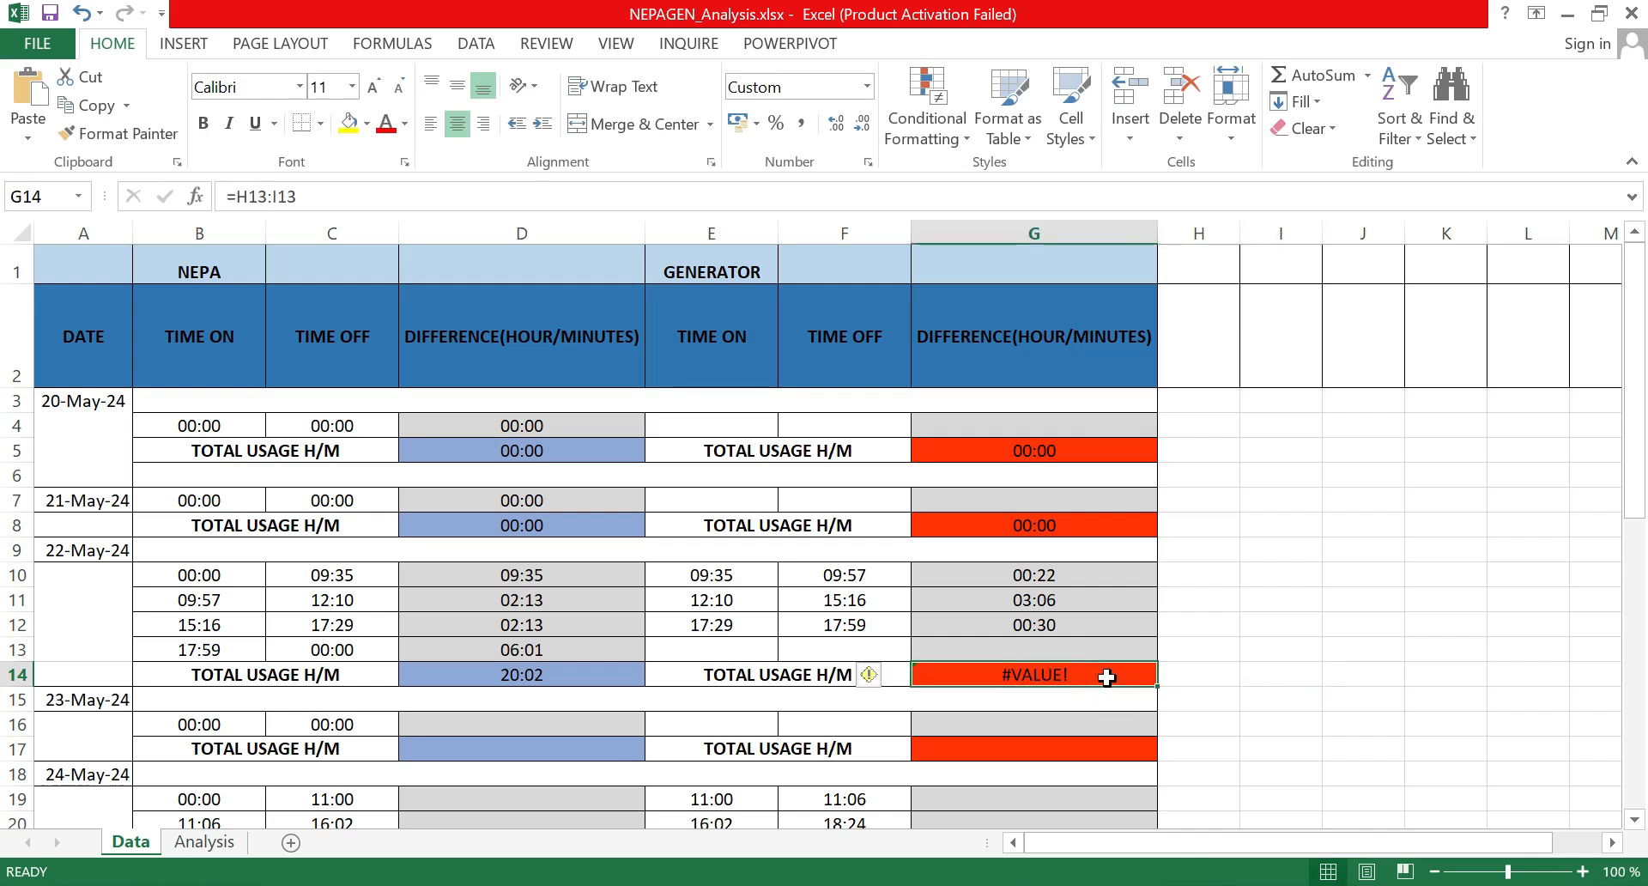
{"action": "key", "text": "BackSpace"}
{"action": "type", "text": "="}
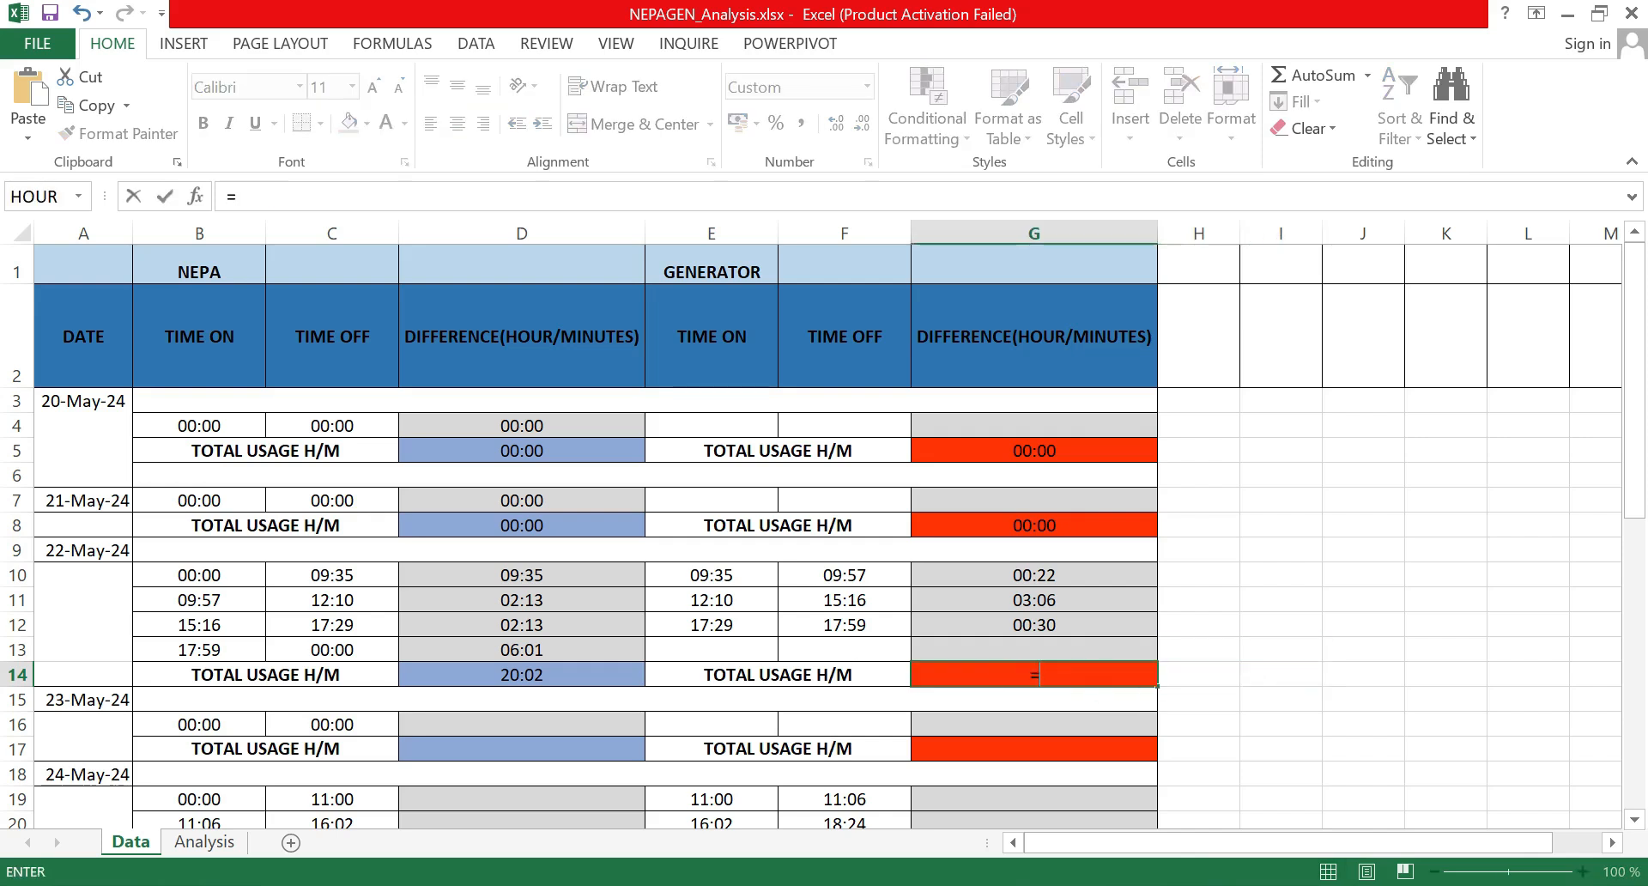
{"action": "type", "text": "su"}
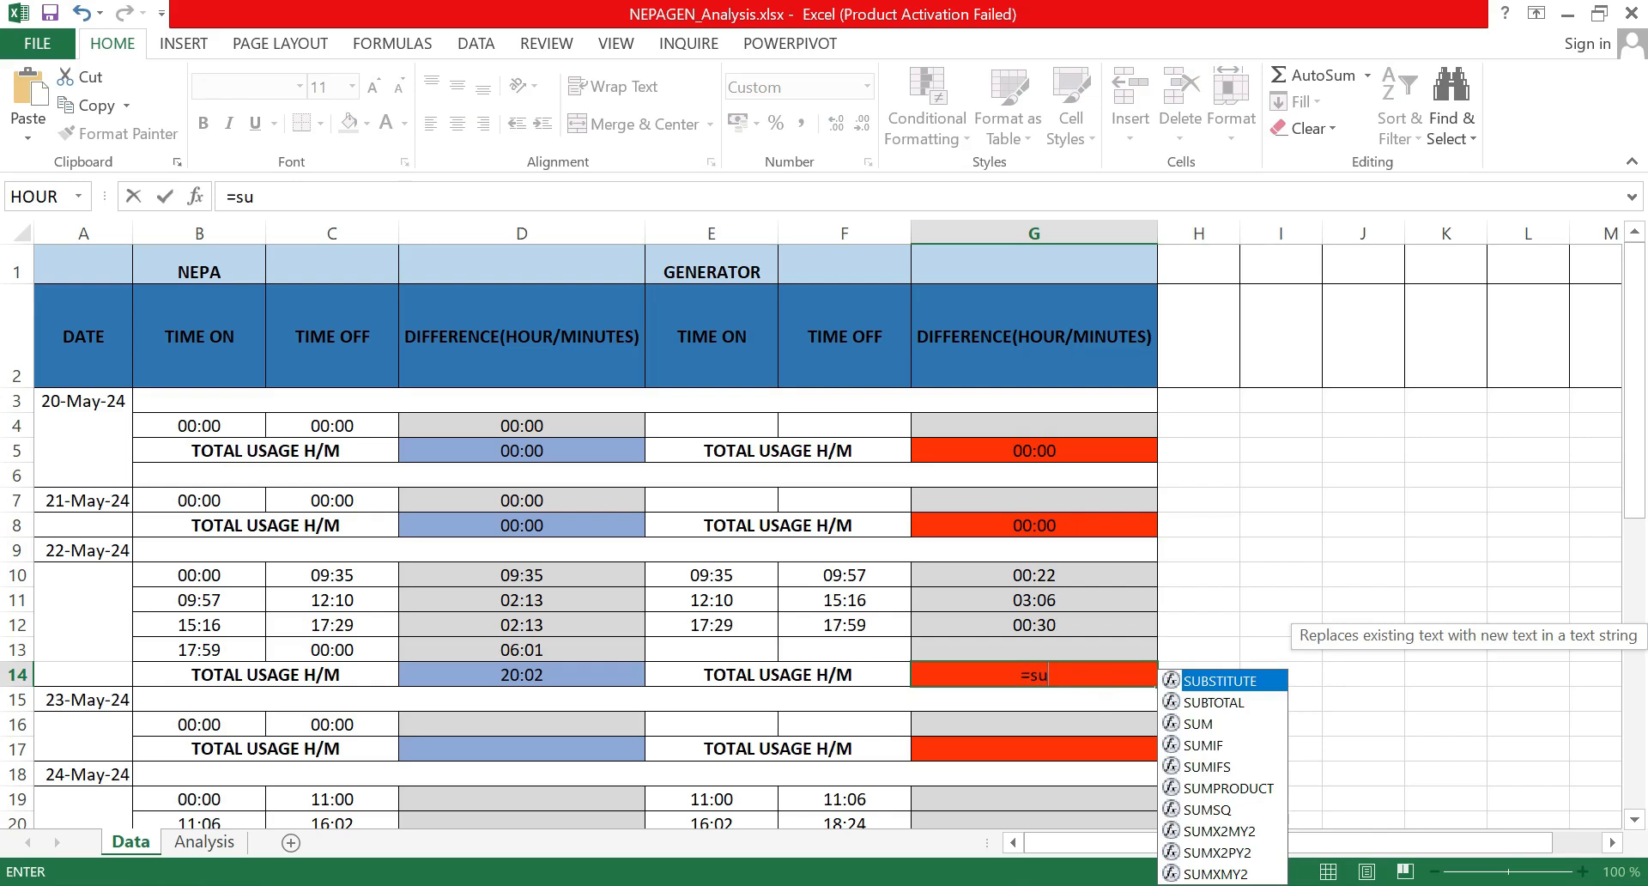
{"action": "type", "text": "m("}
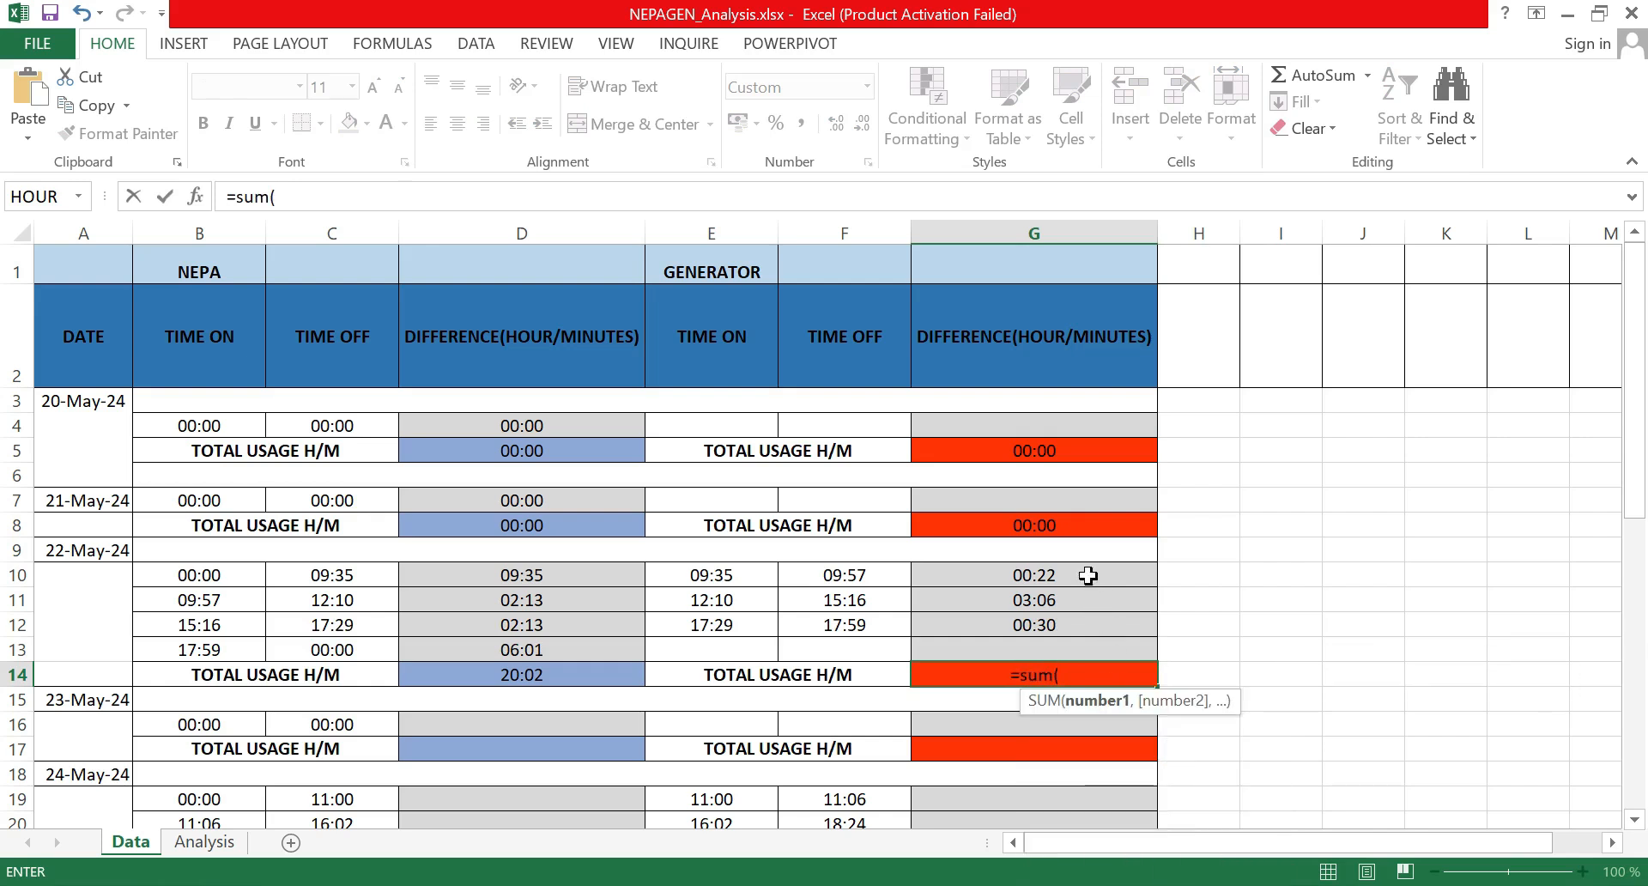
{"action": "left_click_drag", "start_coordinate": [1056, 573], "coordinate": [1067, 620]}
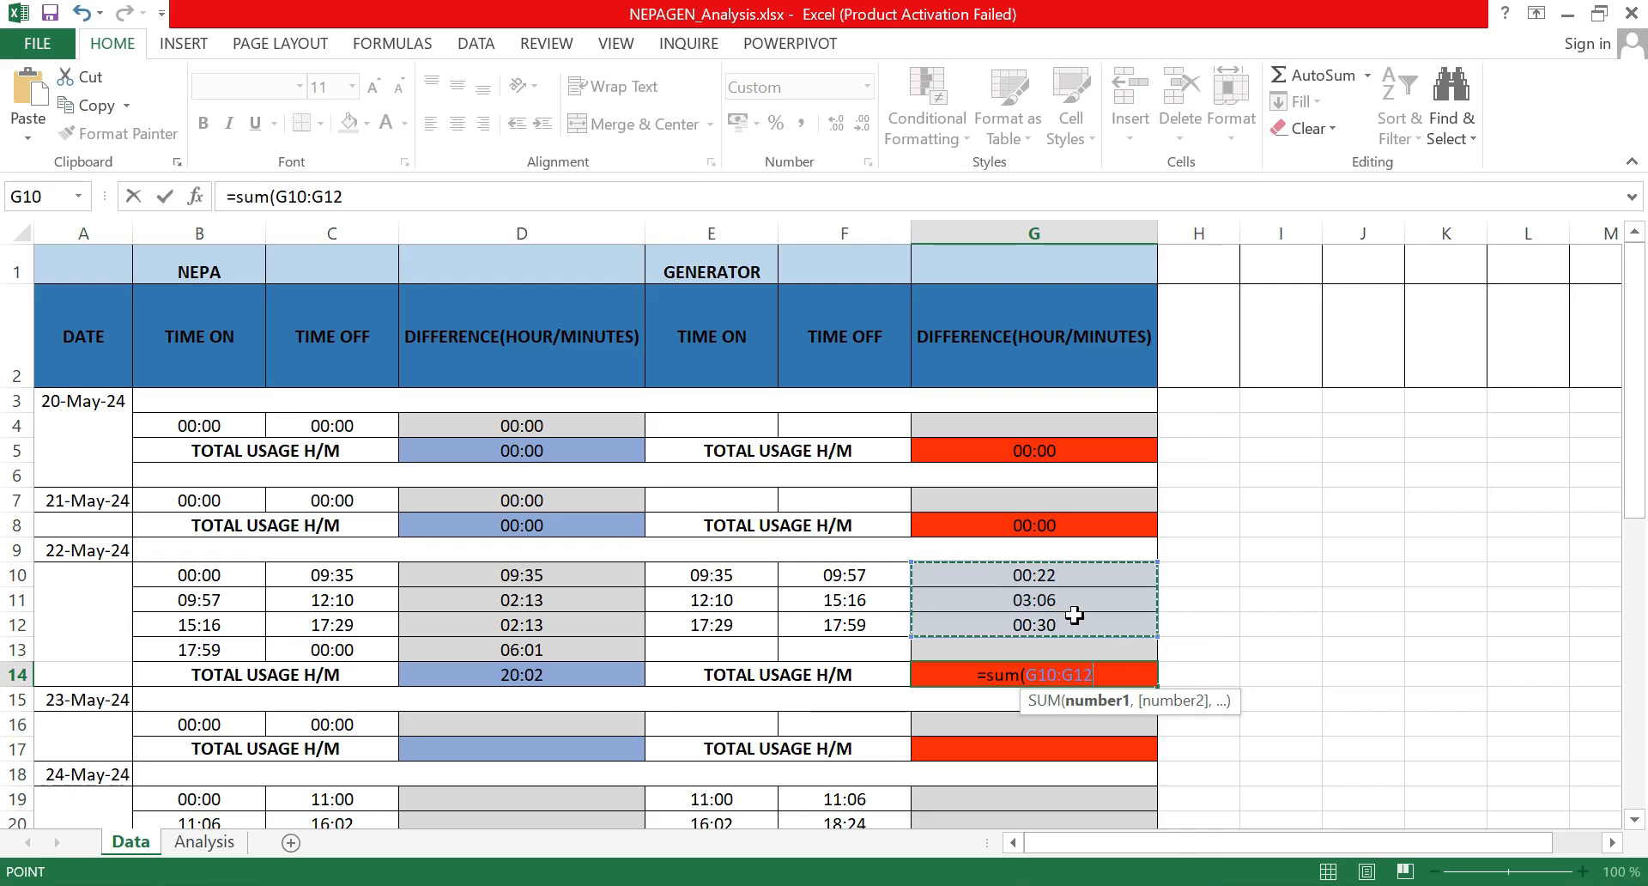
{"action": "key", "text": "Return"}
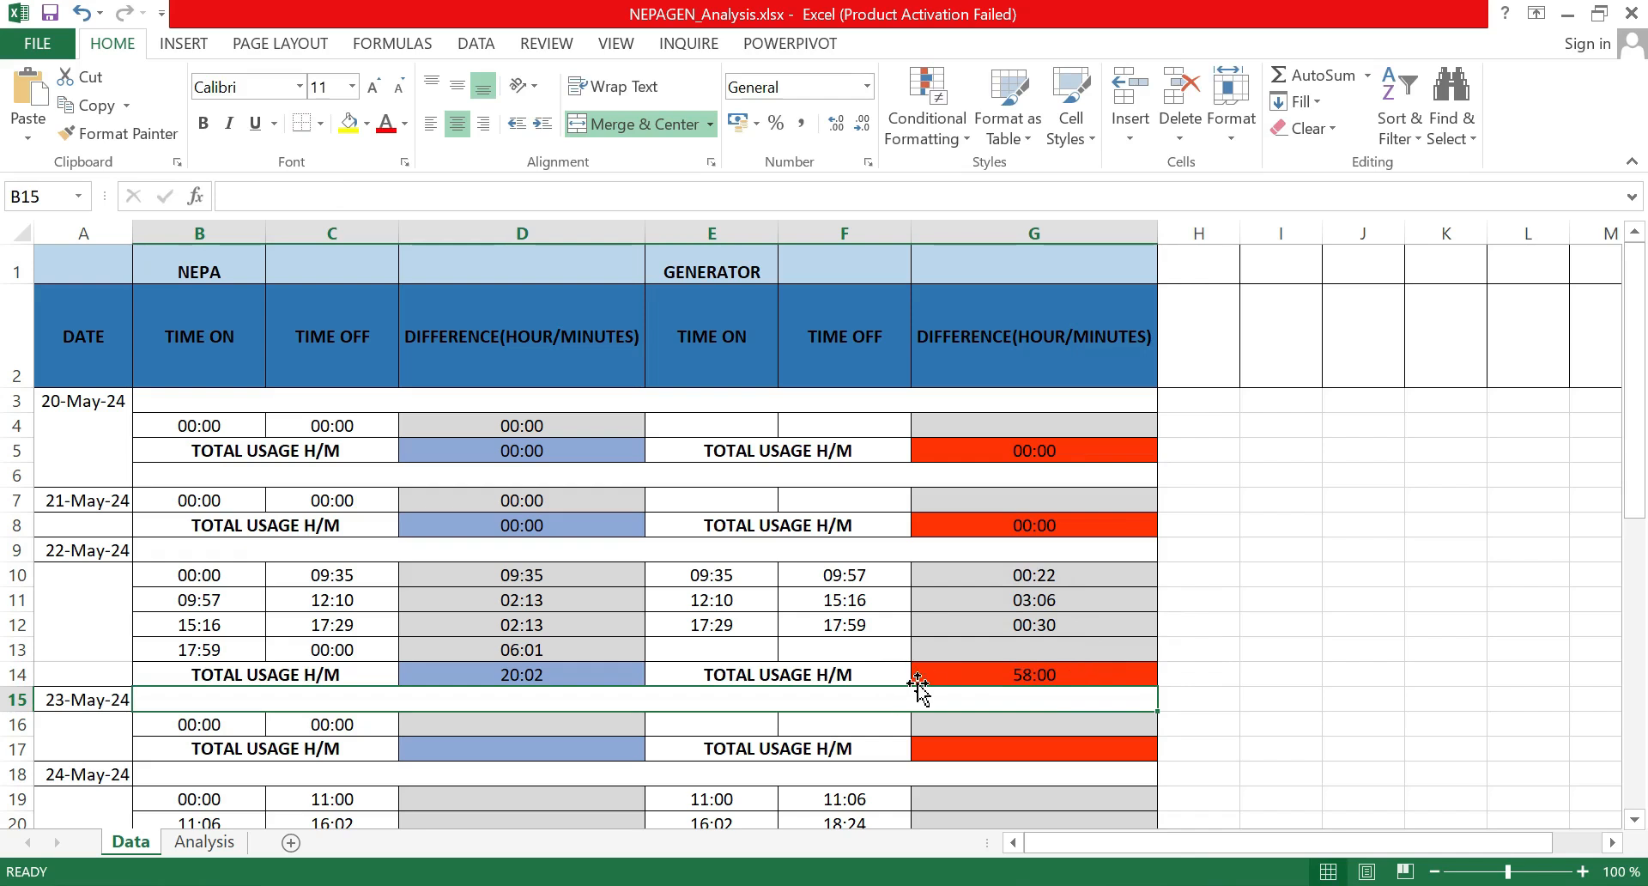
Step: Recheck the combined sum of the NEPA total in D14 and the generator total in G14
{"action": "left_click", "coordinate": [534, 671]}
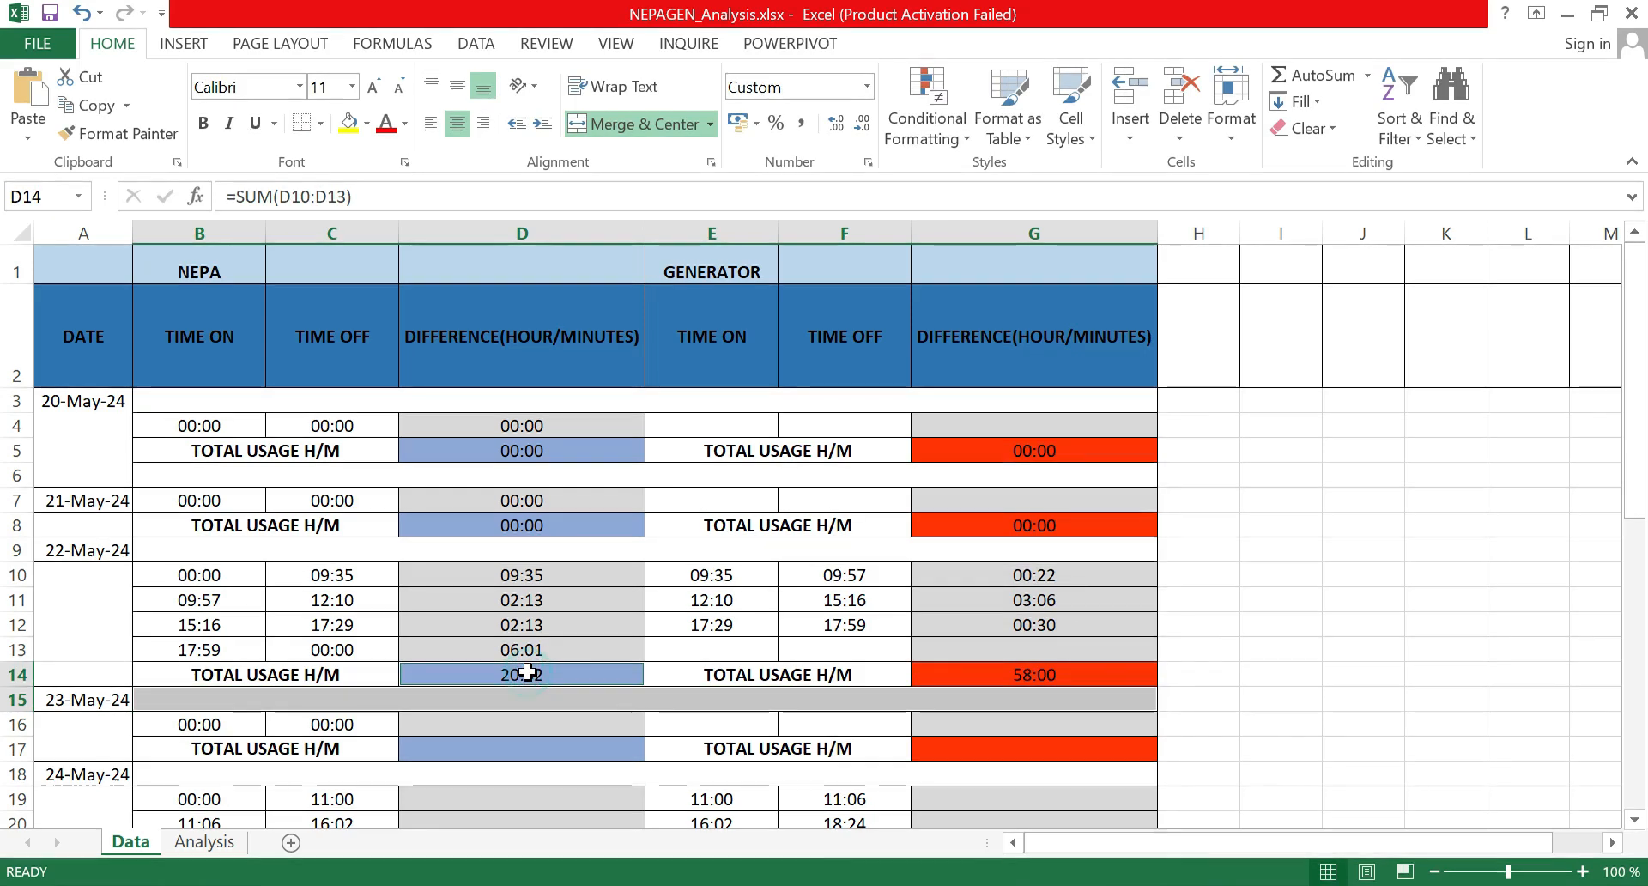
{"action": "left_click", "coordinate": [1335, 676]}
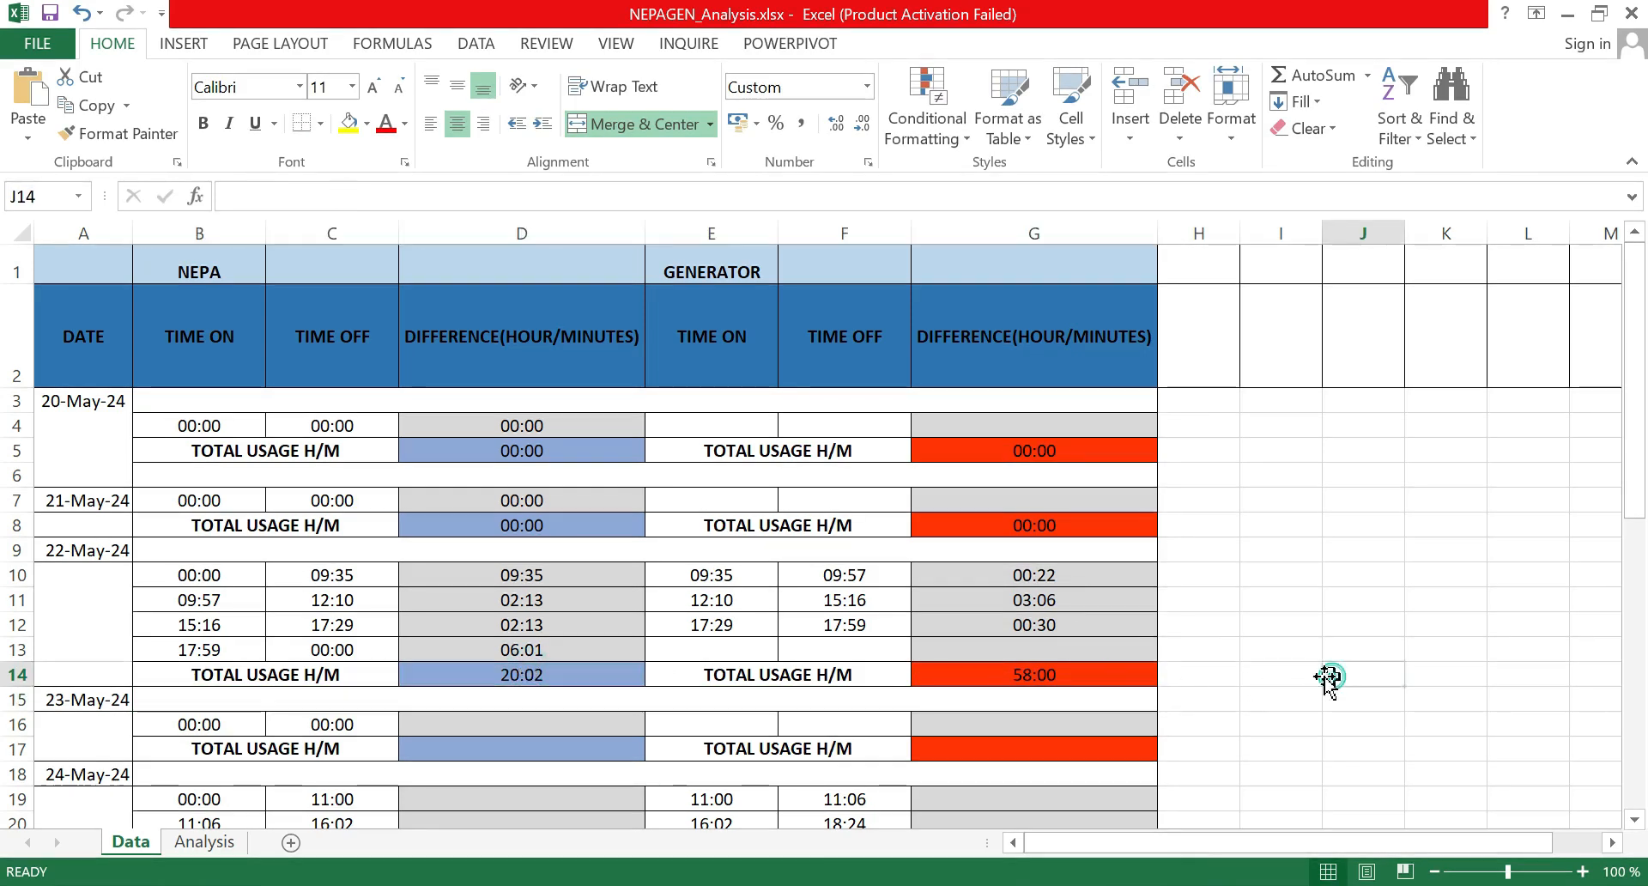
{"action": "left_click", "coordinate": [1064, 674]}
{"action": "left_click", "coordinate": [440, 674], "text": "ctrl"}
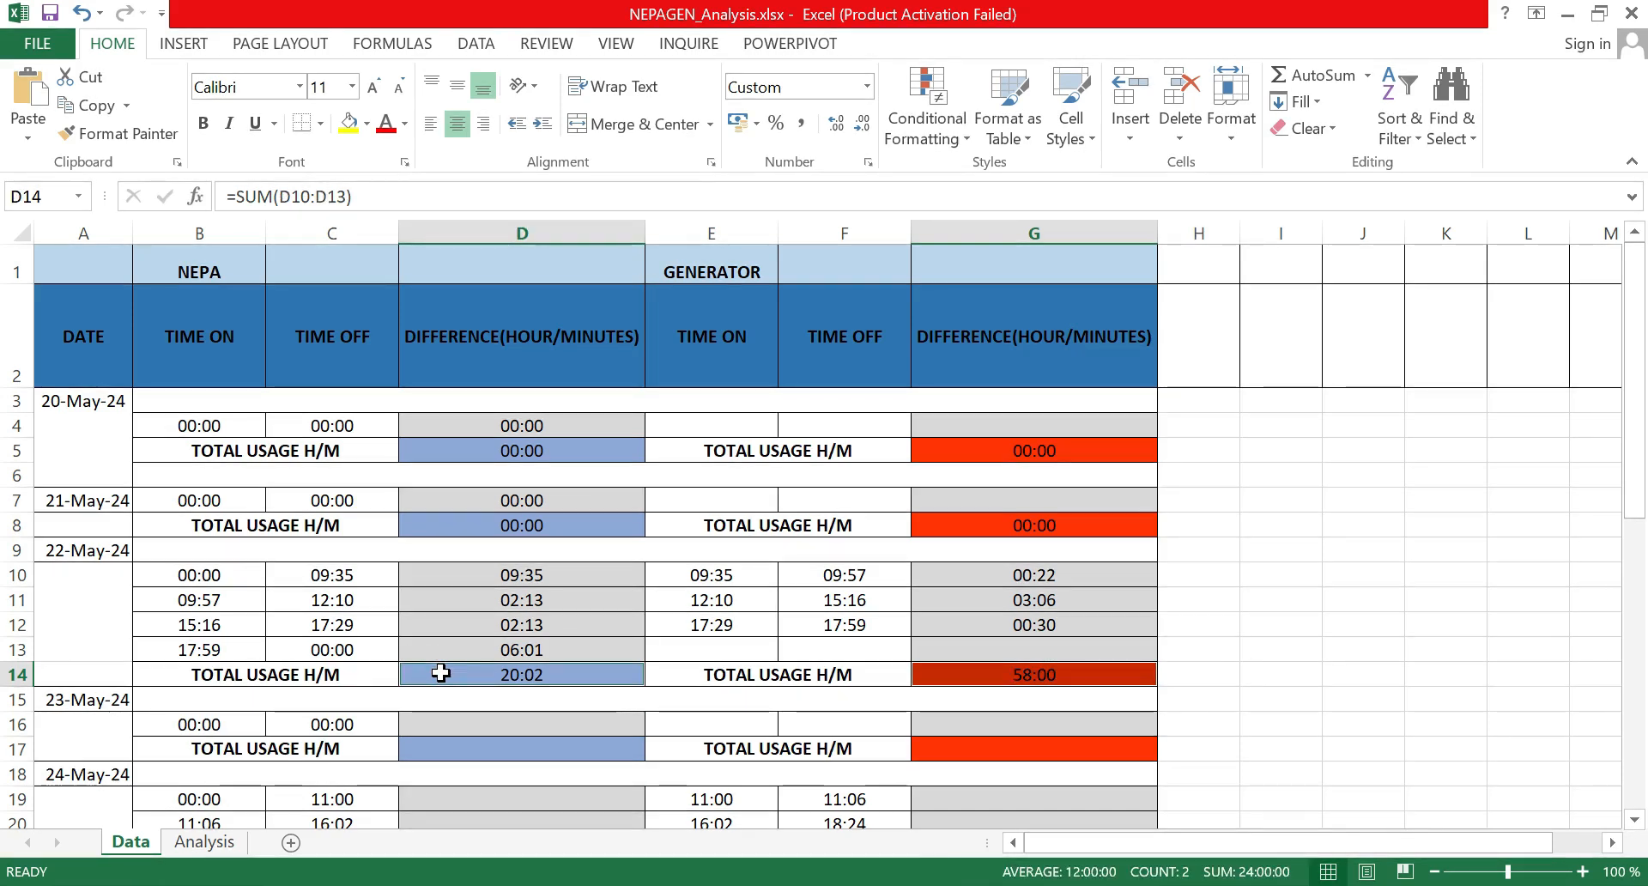
{"action": "left_click", "coordinate": [1295, 696]}
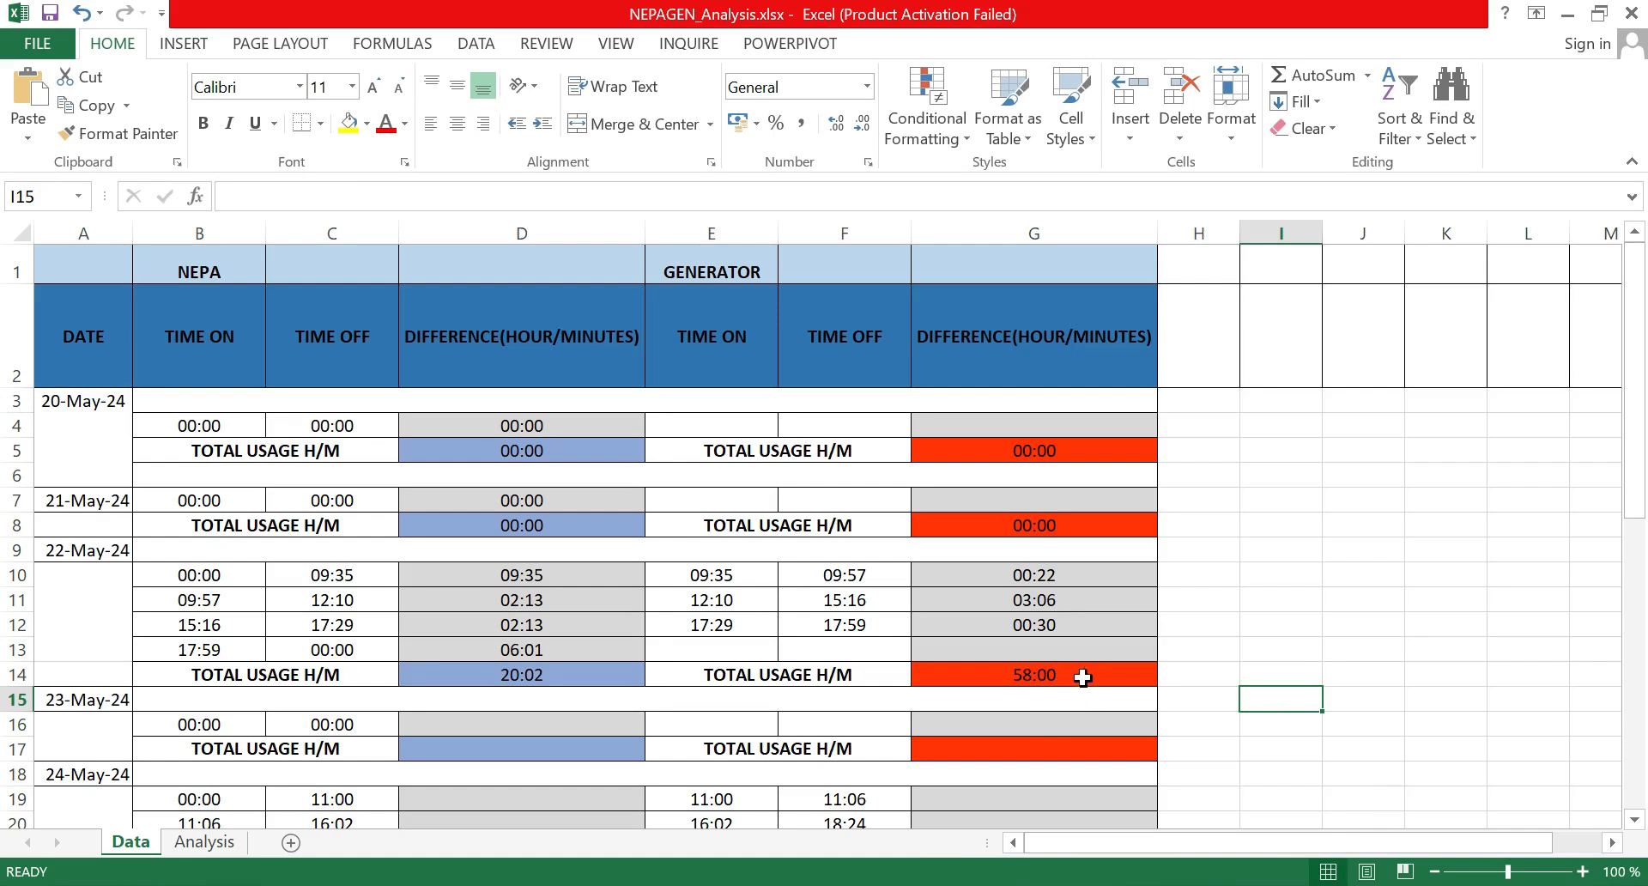
{"action": "left_click", "coordinate": [539, 674]}
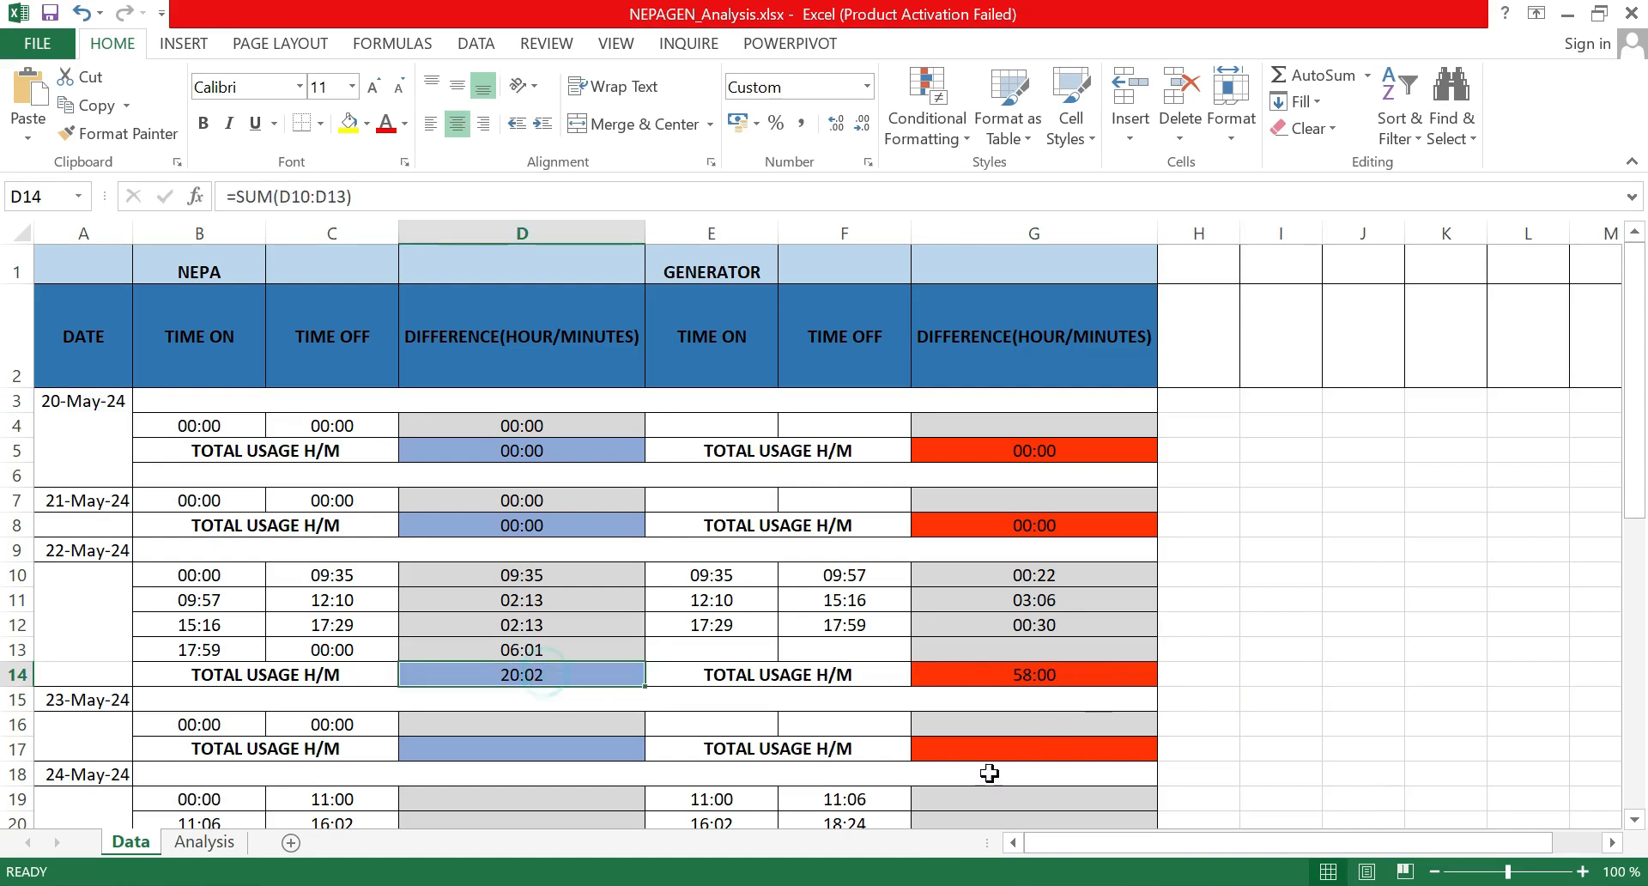
{"action": "left_click", "coordinate": [1096, 676], "text": "ctrl"}
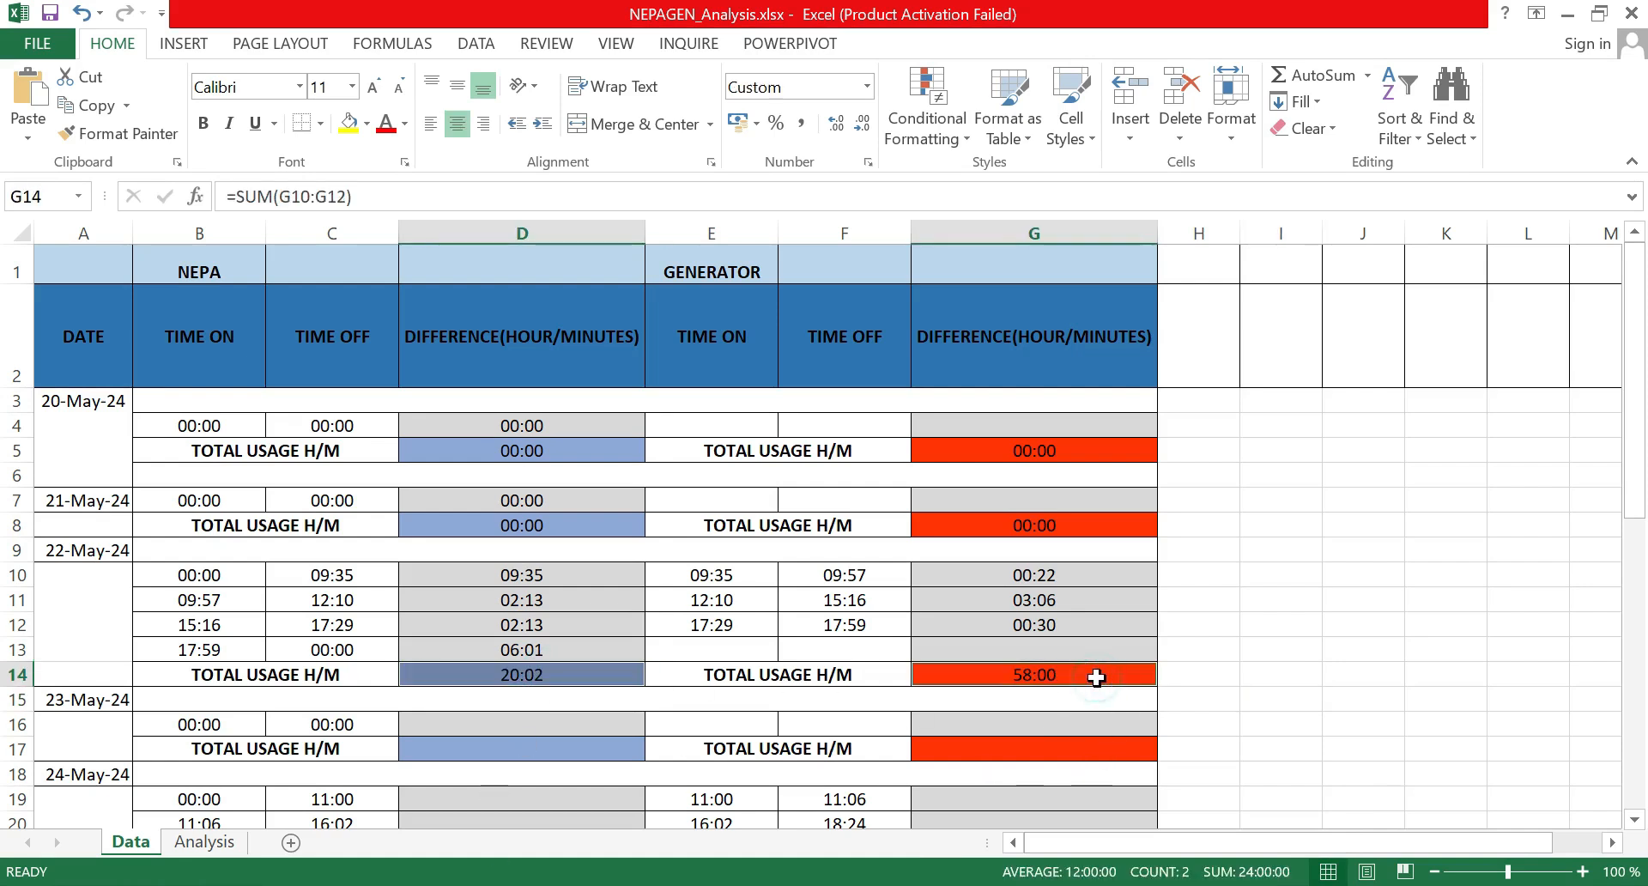
{"action": "left_click", "coordinate": [1208, 698]}
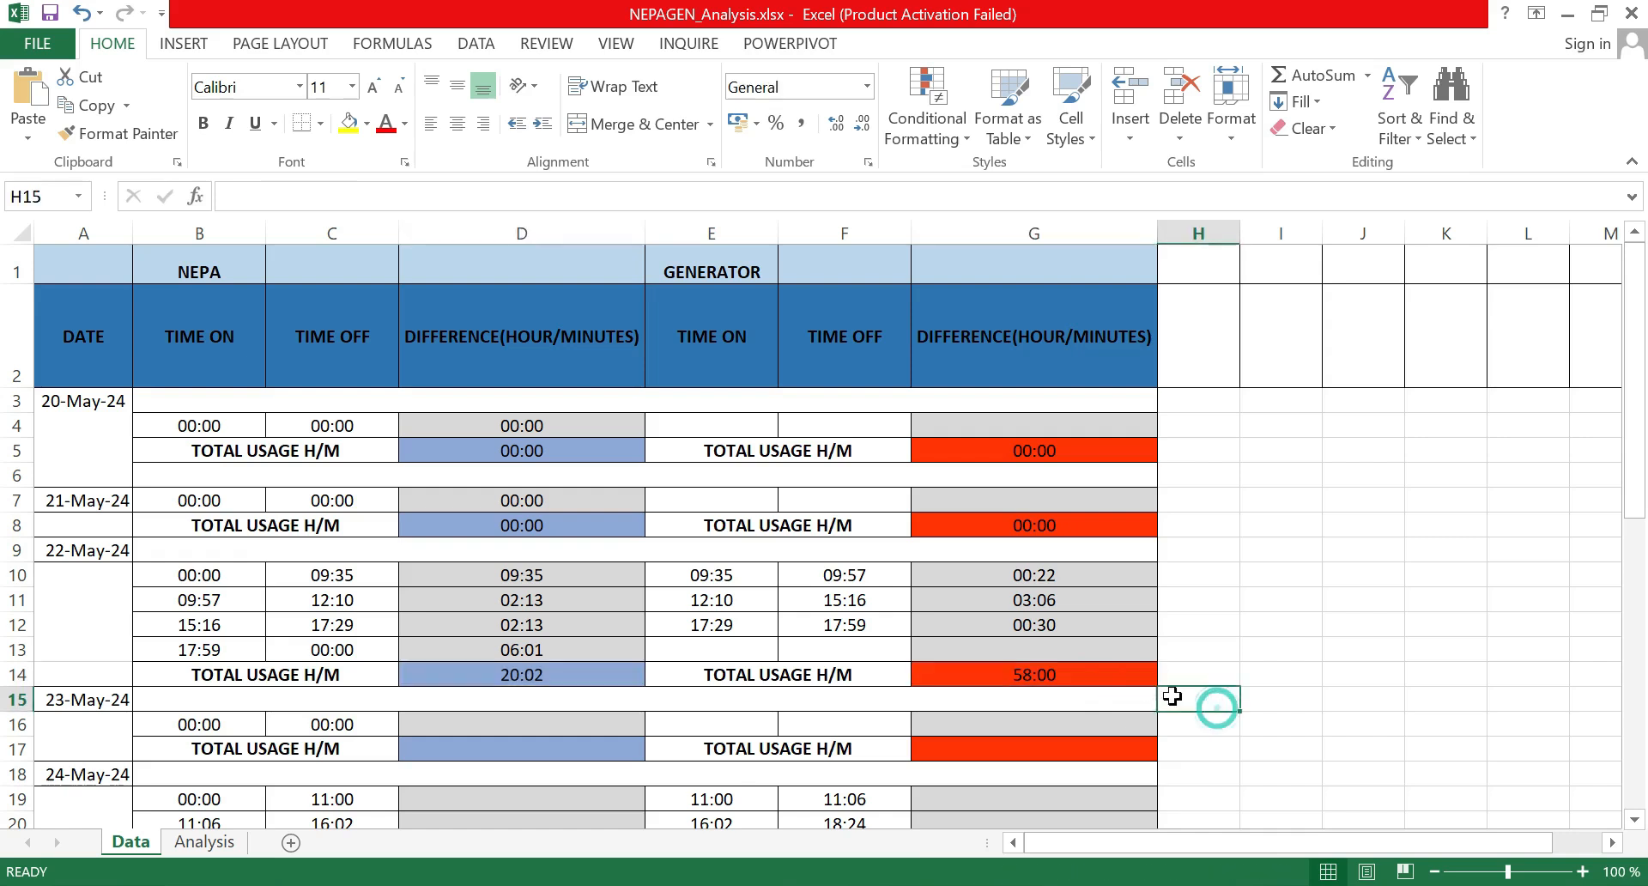
{"action": "left_click", "coordinate": [1384, 598]}
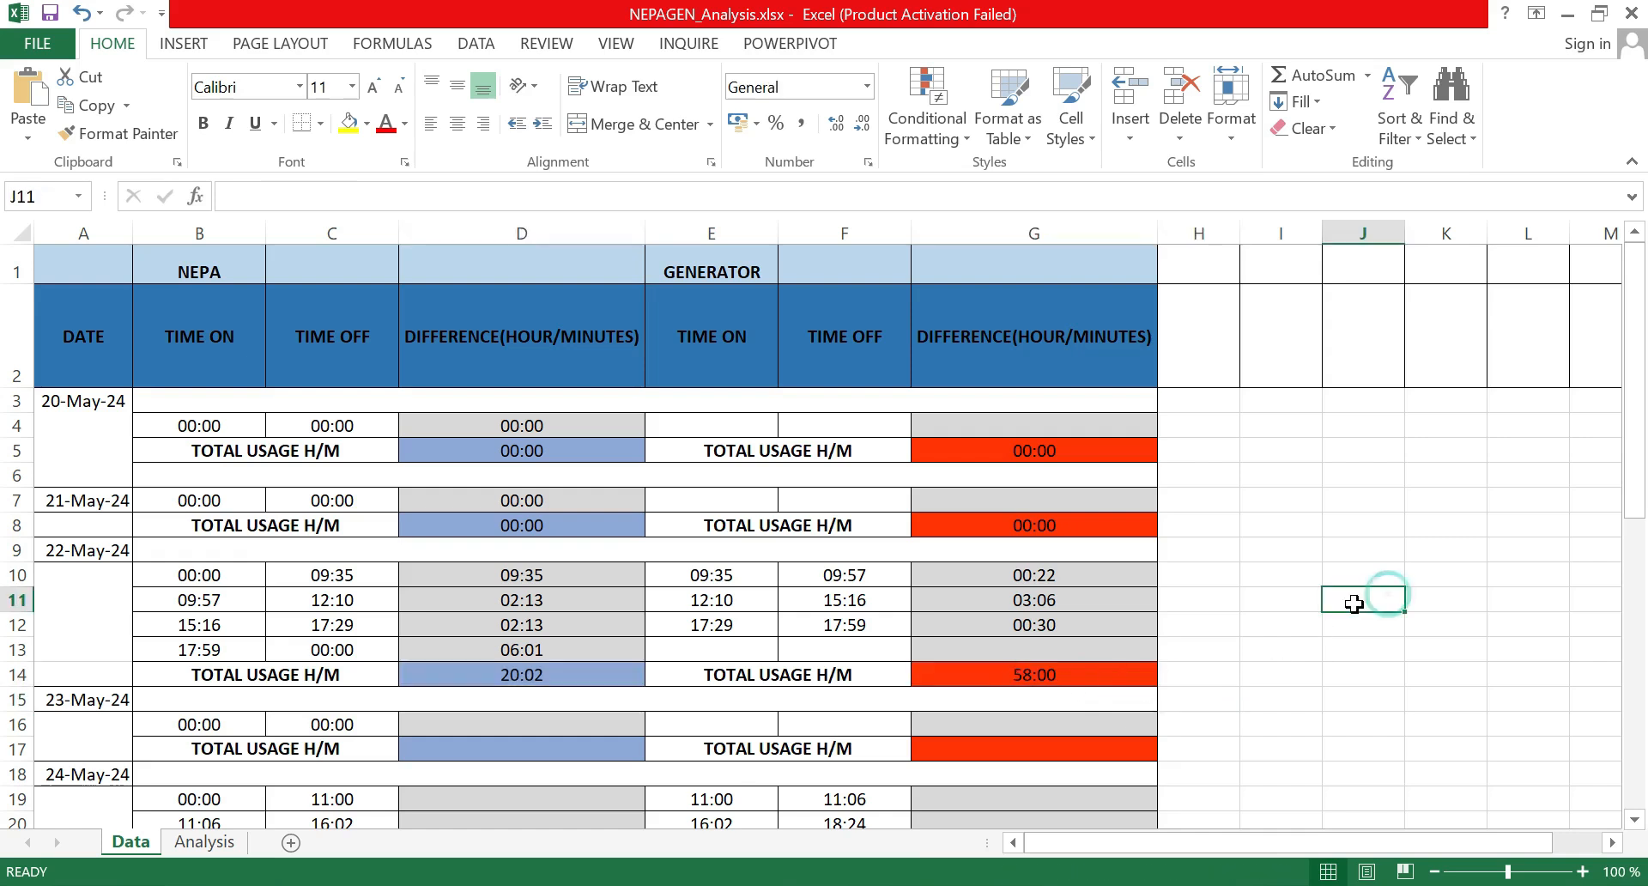
Step: Apply the custom number format hh:mm to the generator total in G14, and check its combined sum with D14
{"action": "left_click", "coordinate": [1056, 674]}
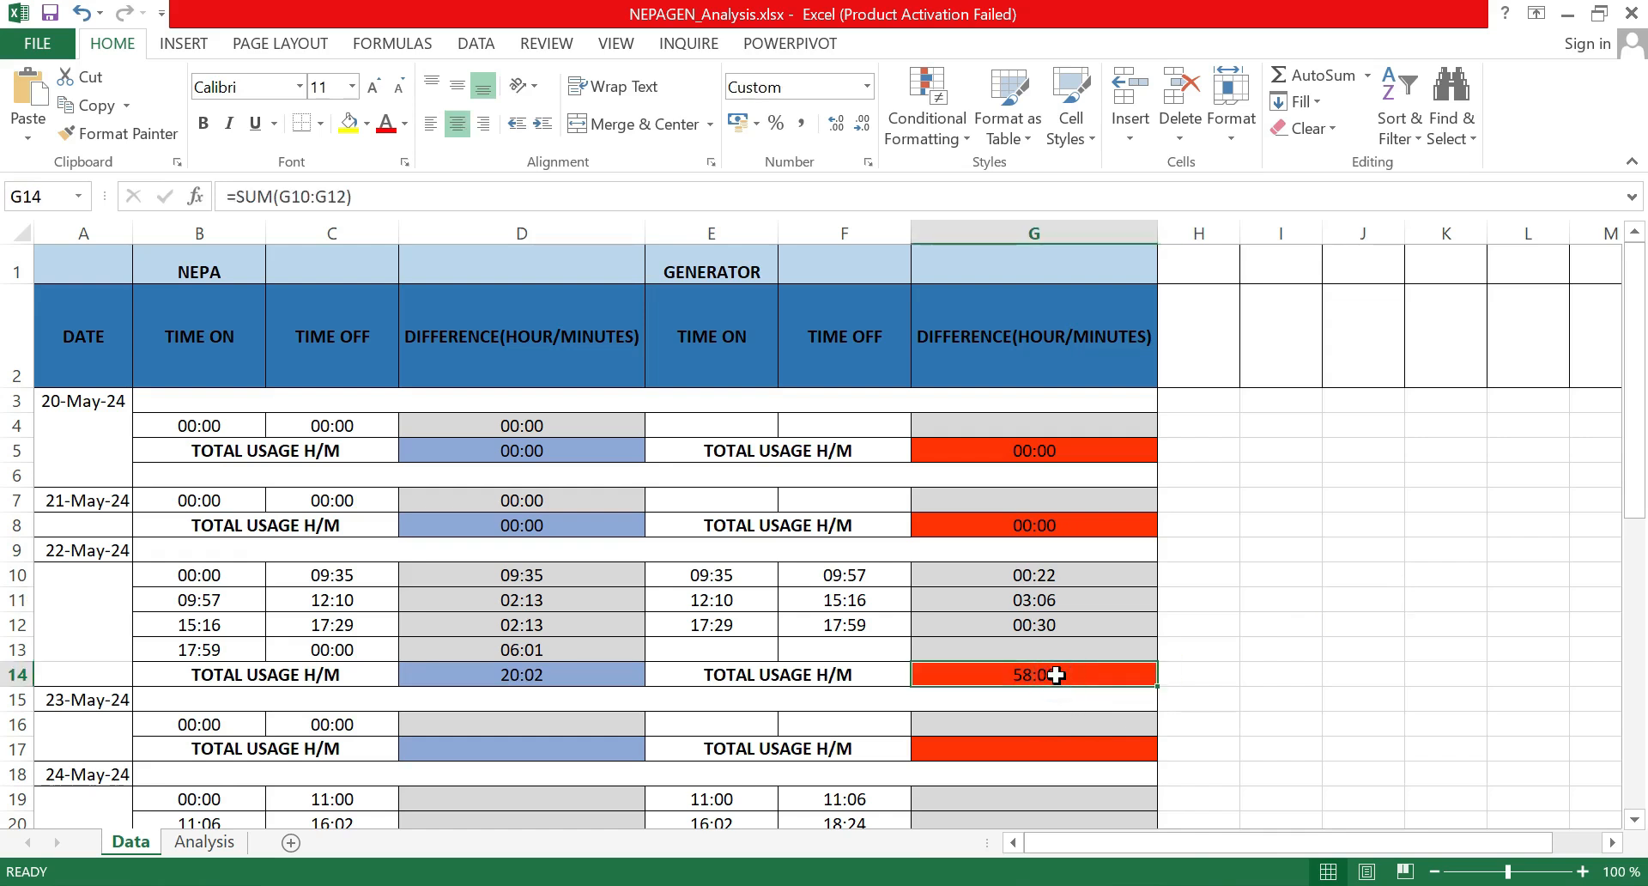
{"action": "right_click", "coordinate": [1083, 673]}
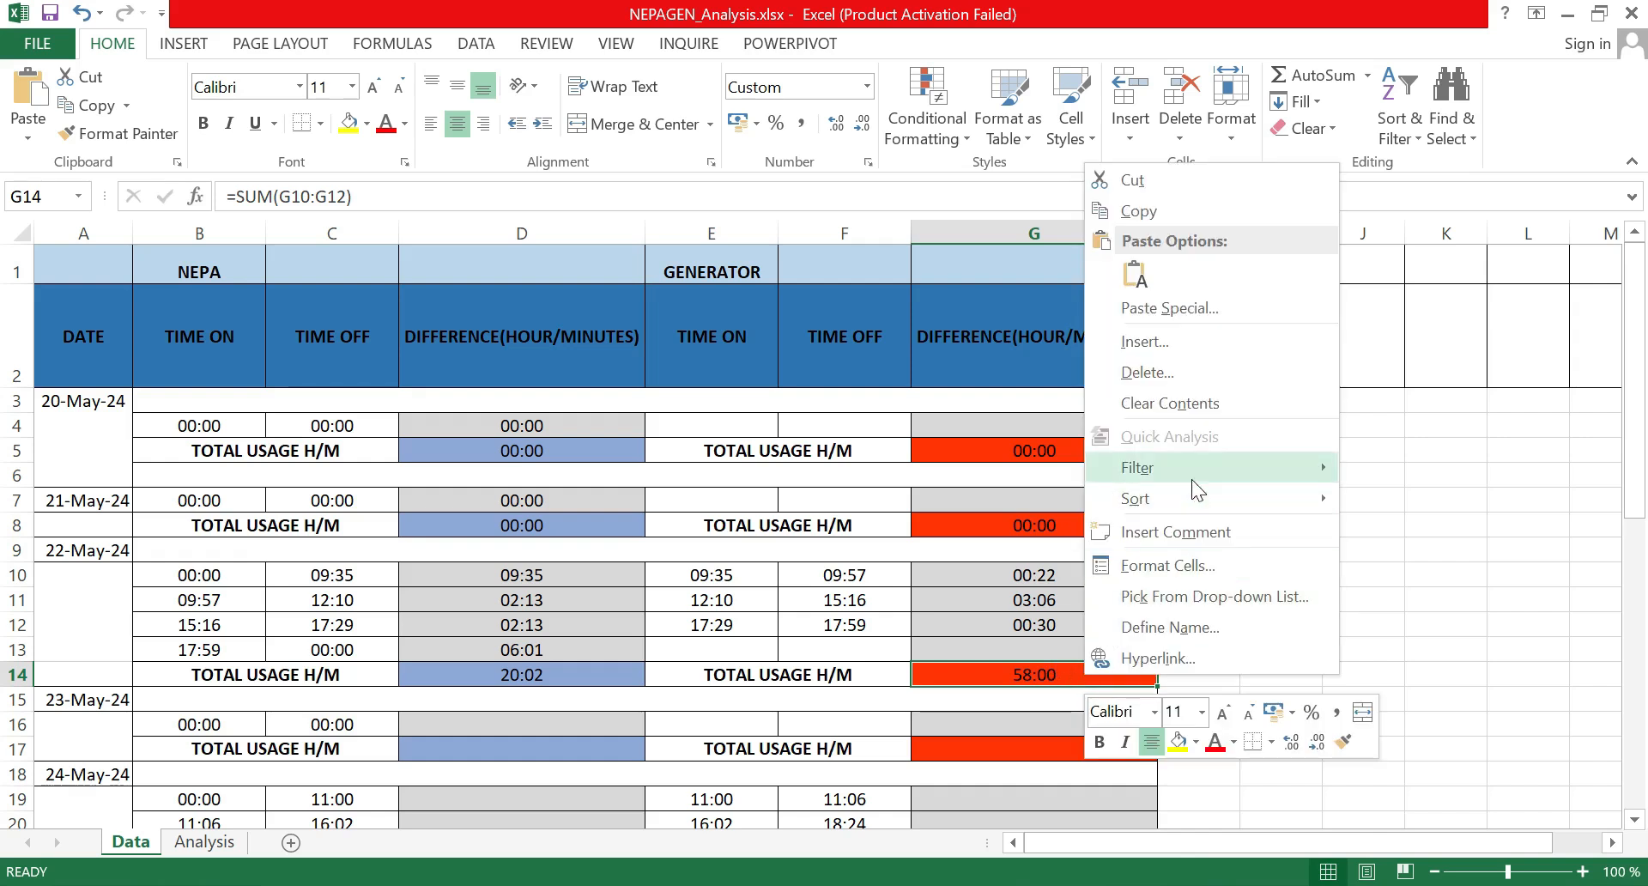
{"action": "left_click", "coordinate": [1207, 563]}
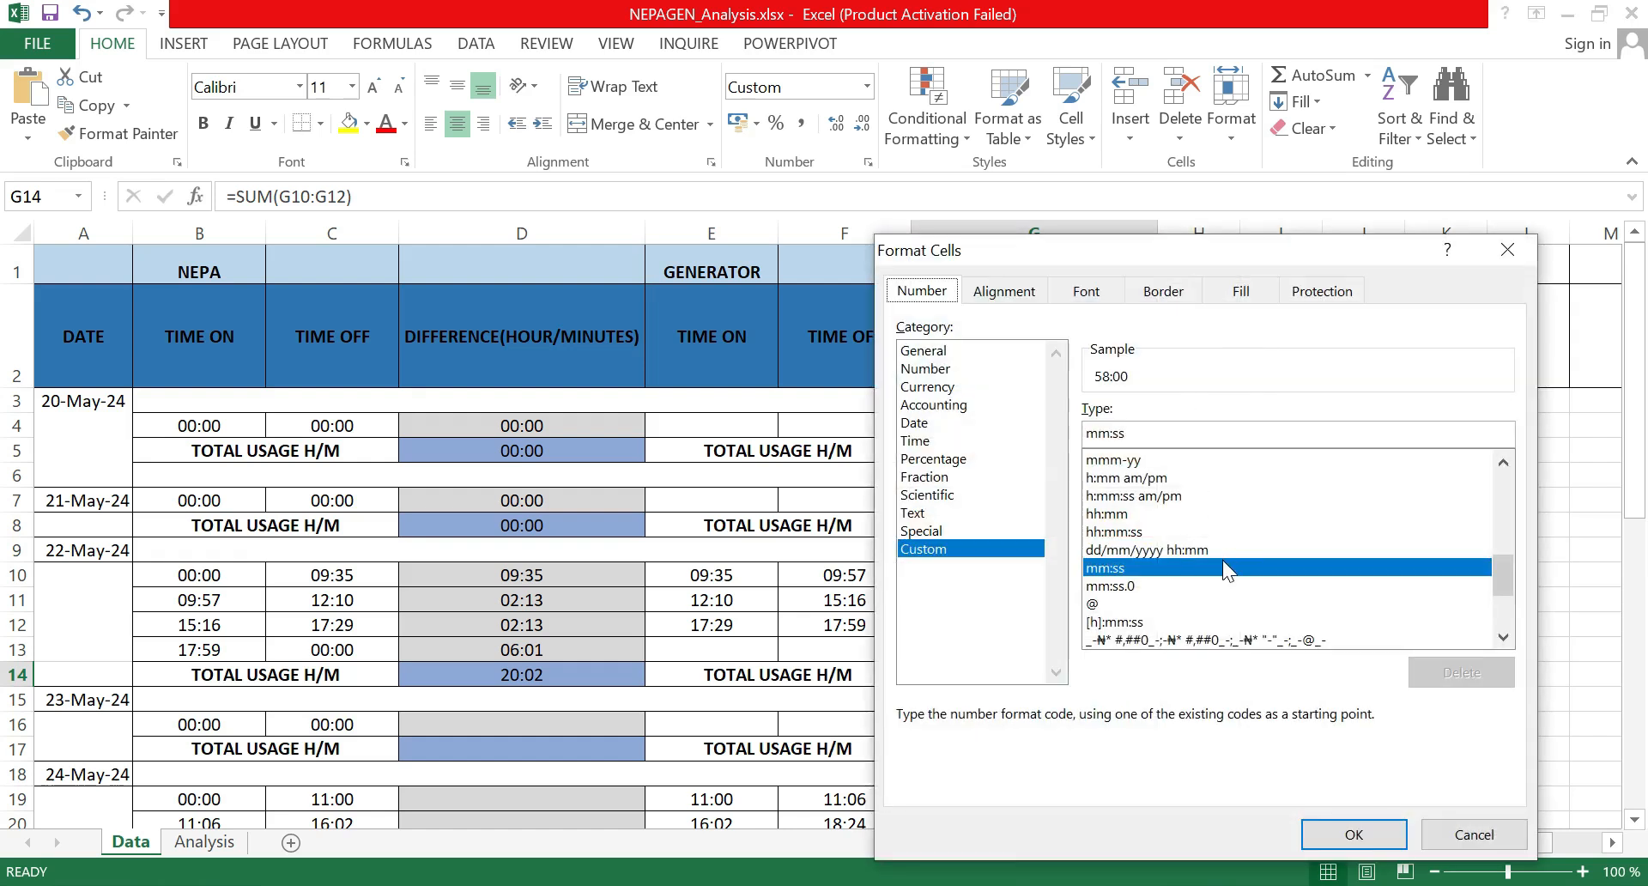
{"action": "left_click", "coordinate": [1502, 638]}
{"action": "left_click", "coordinate": [1502, 638]}
{"action": "left_click", "coordinate": [1502, 638]}
{"action": "left_click", "coordinate": [1502, 638]}
{"action": "left_click", "coordinate": [1503, 638]}
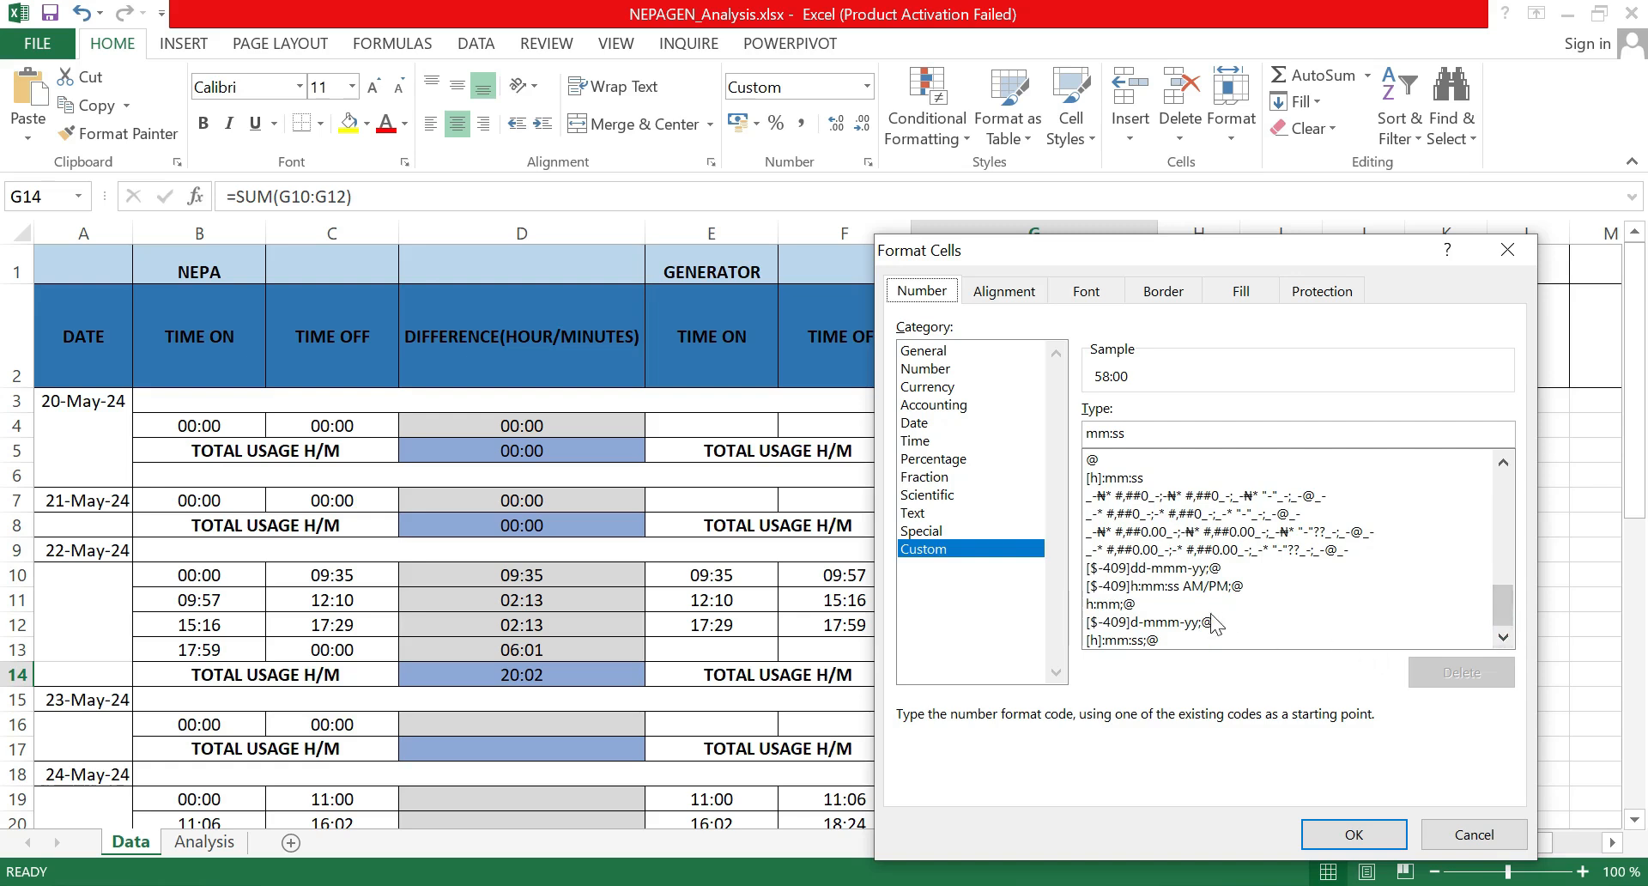
{"action": "left_click", "coordinate": [1119, 605]}
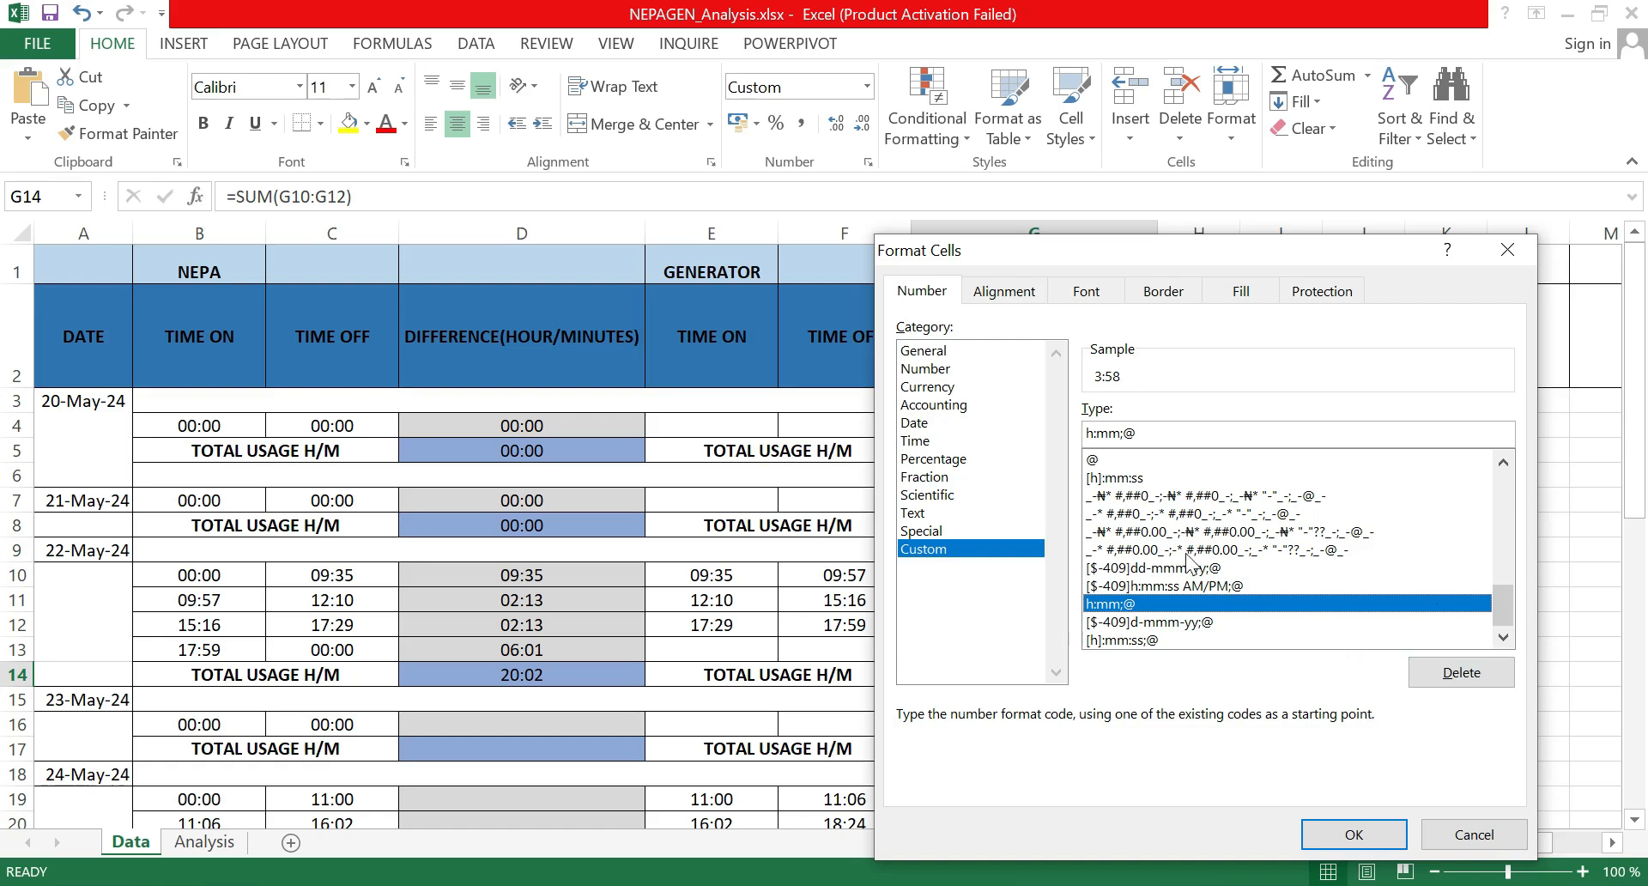
{"action": "left_click", "coordinate": [1116, 639]}
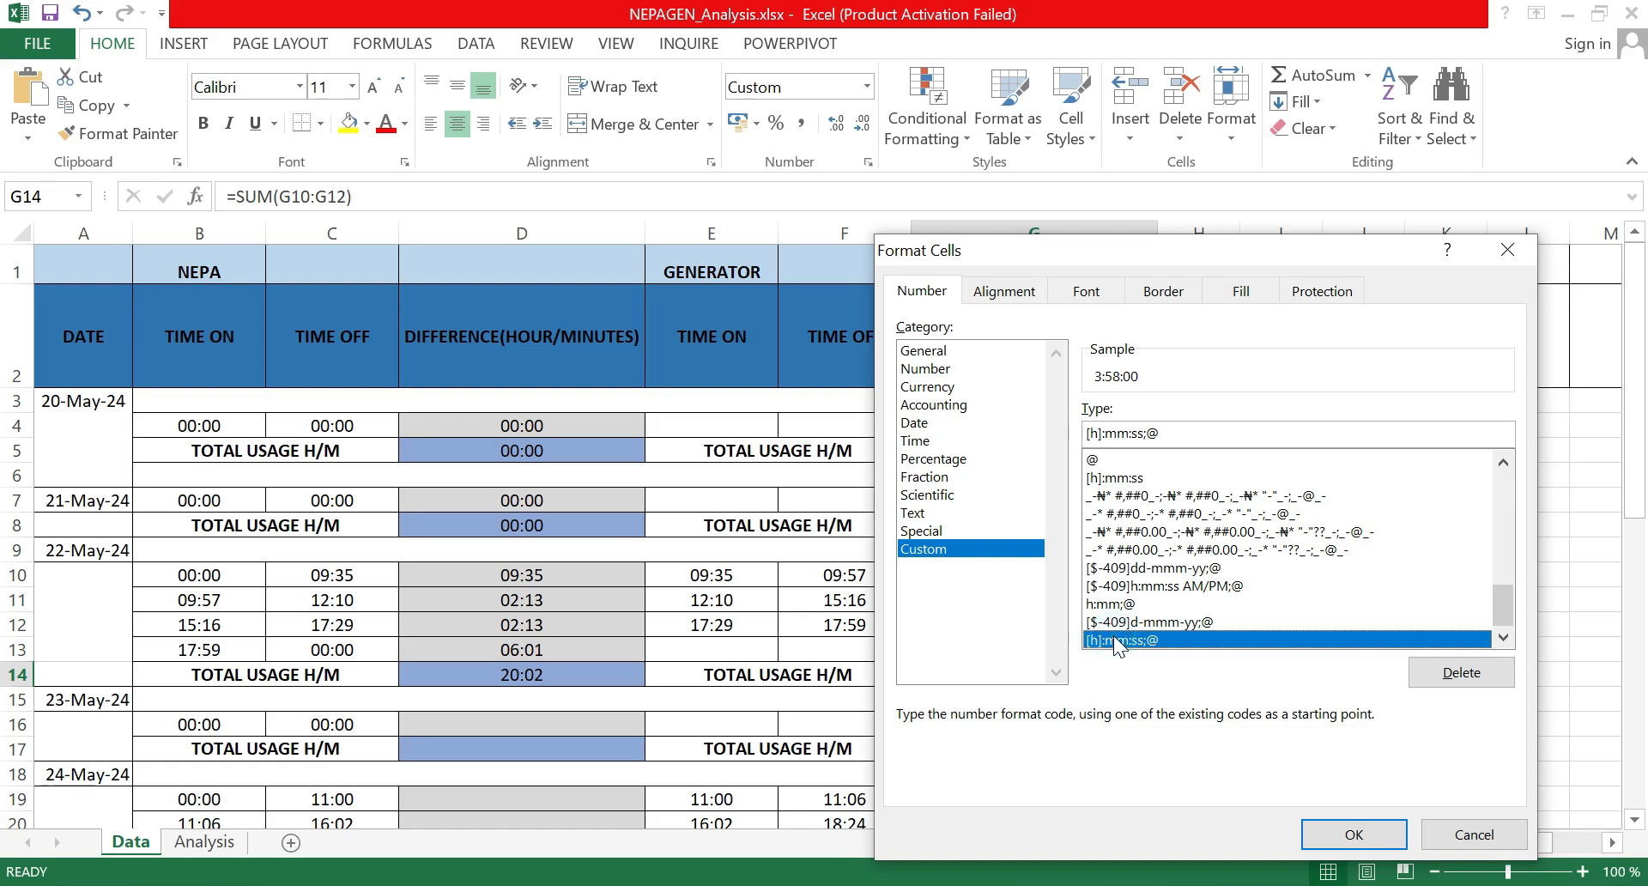
{"action": "left_click", "coordinate": [1117, 478]}
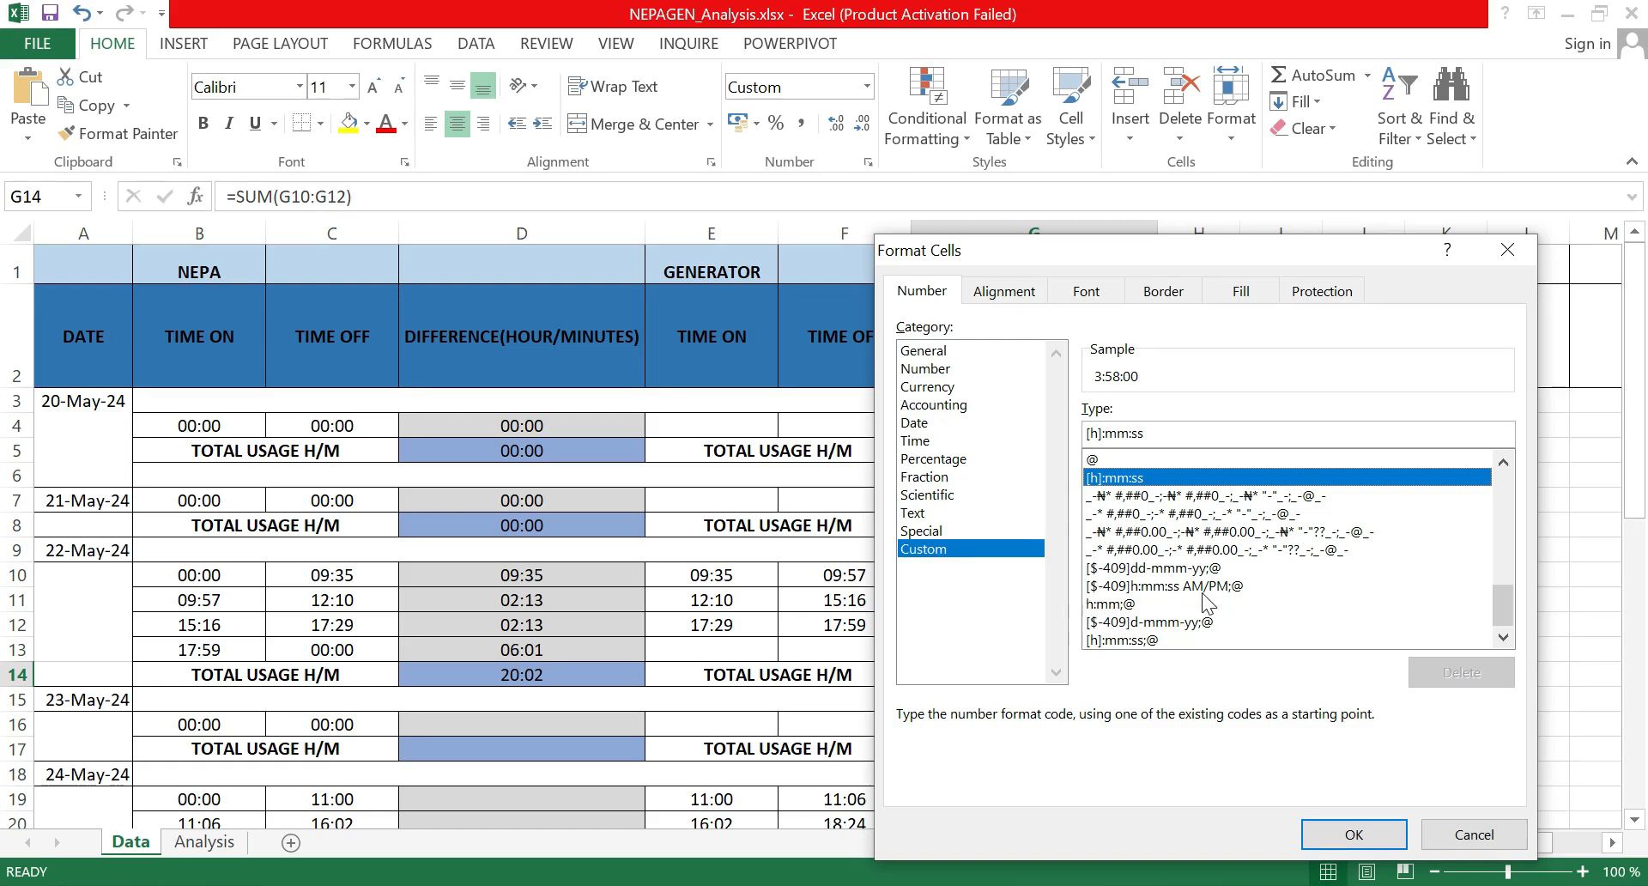
{"action": "scroll", "coordinate": [1206, 606], "scroll_direction": "up", "scroll_amount": 2}
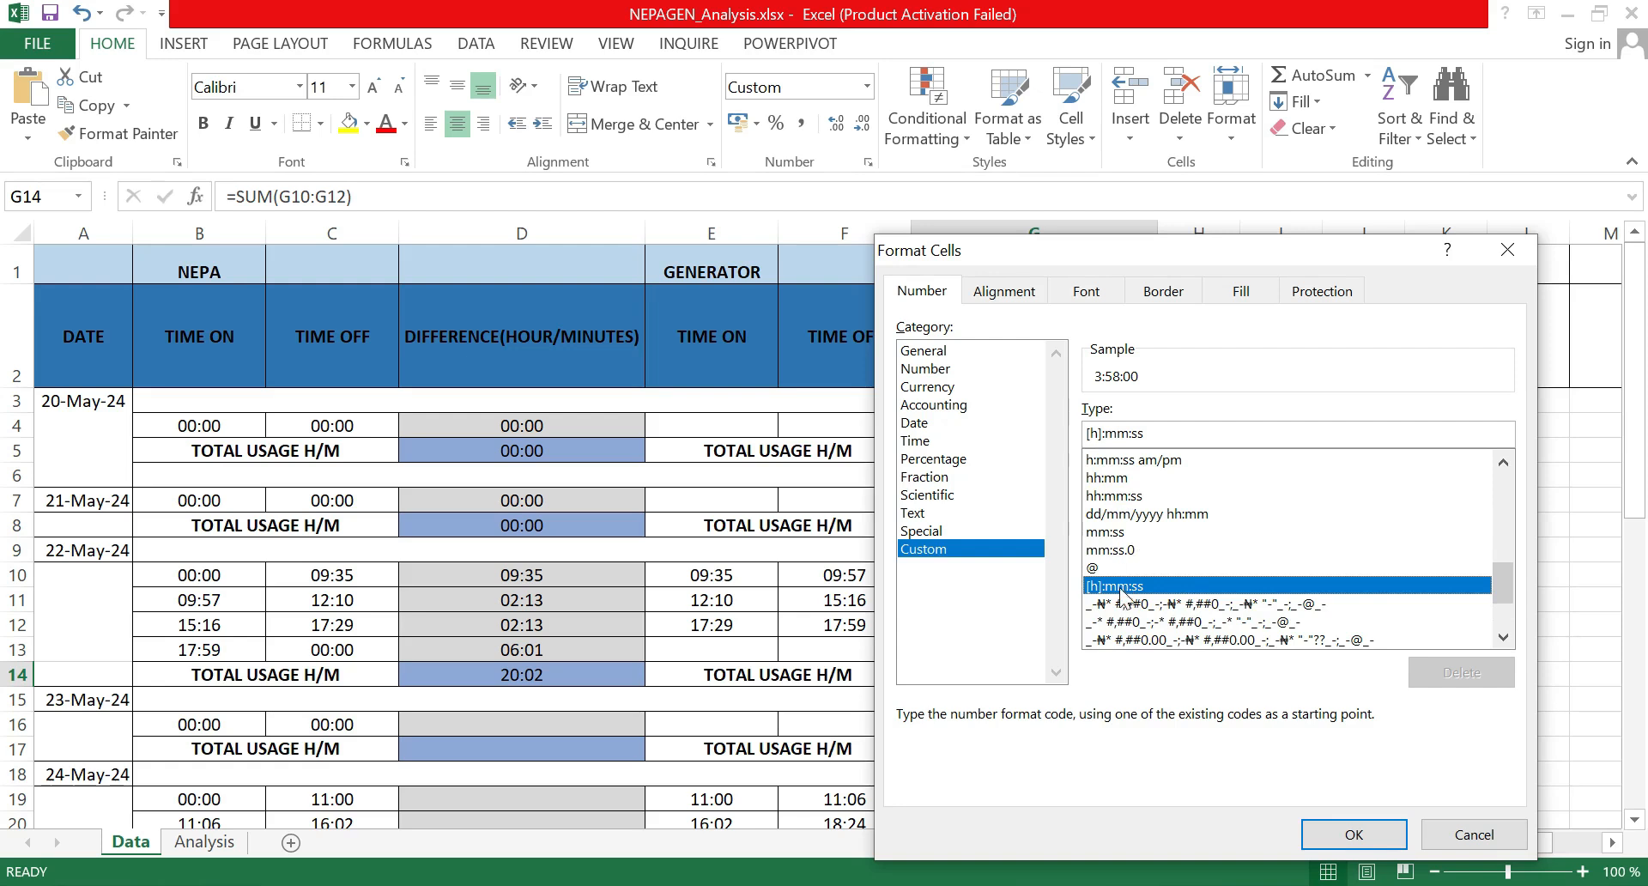
{"action": "left_click", "coordinate": [1112, 480]}
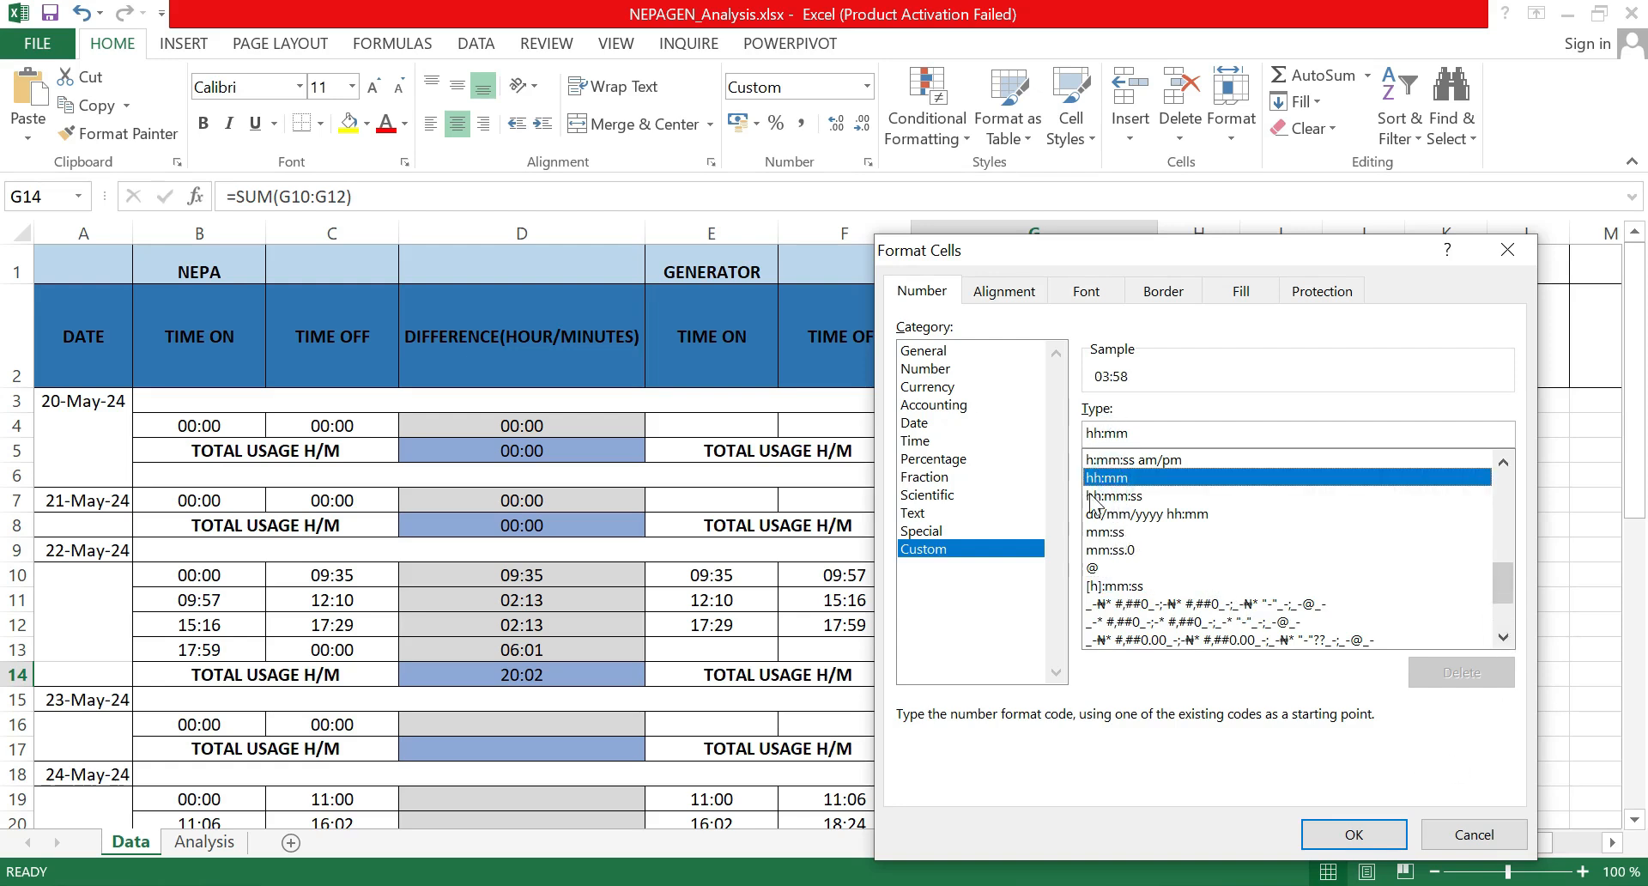
{"action": "left_click", "coordinate": [1354, 837]}
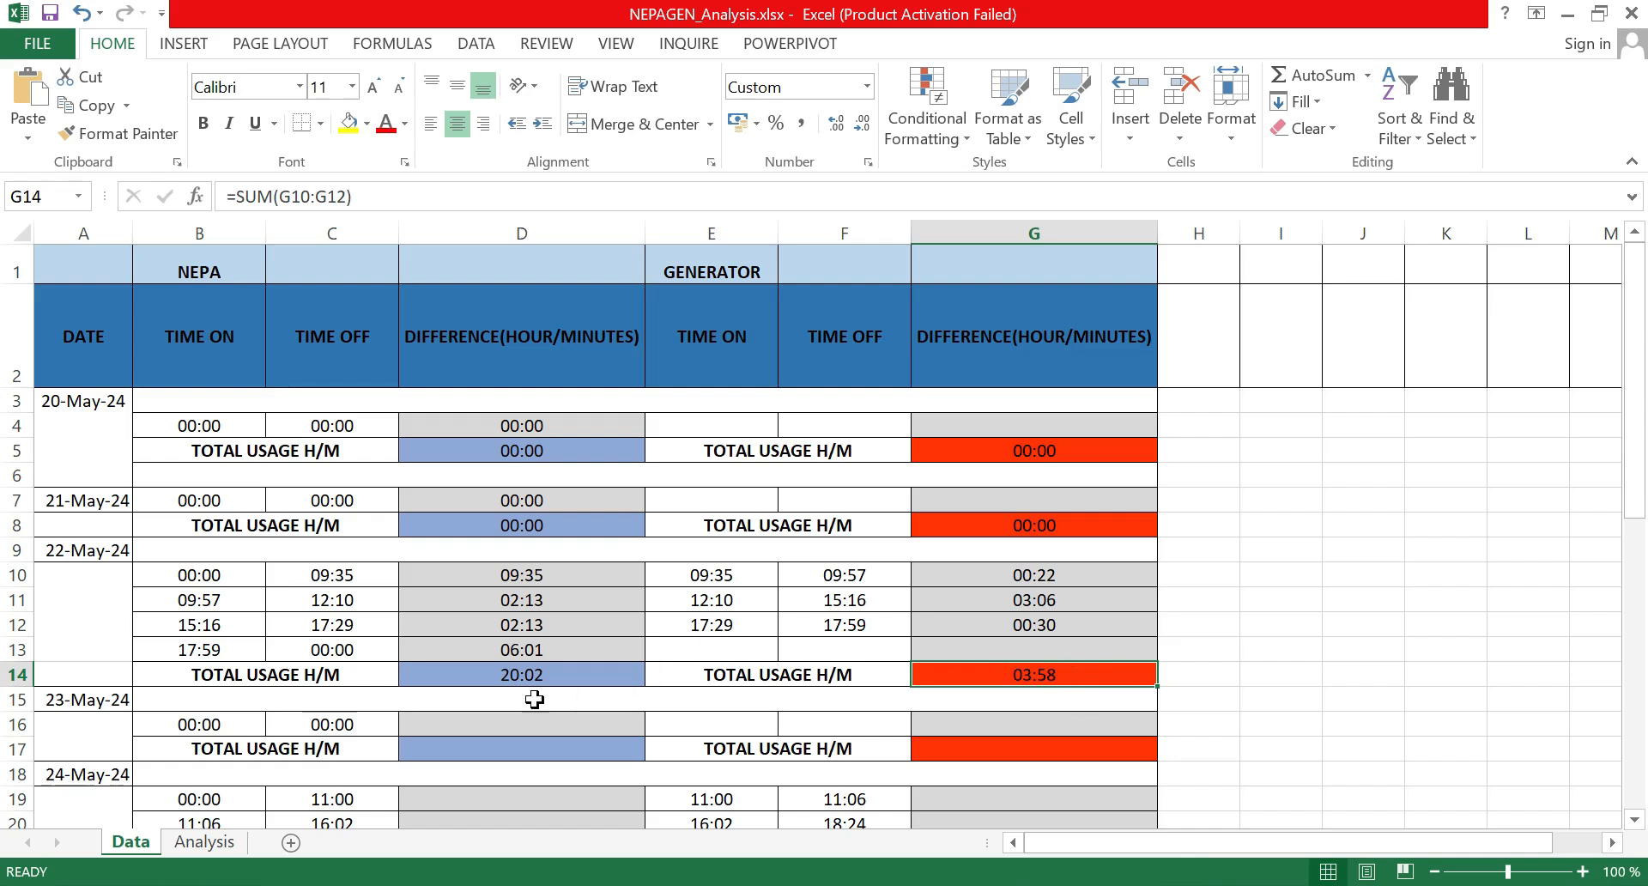
{"action": "left_click", "coordinate": [541, 674], "text": "ctrl"}
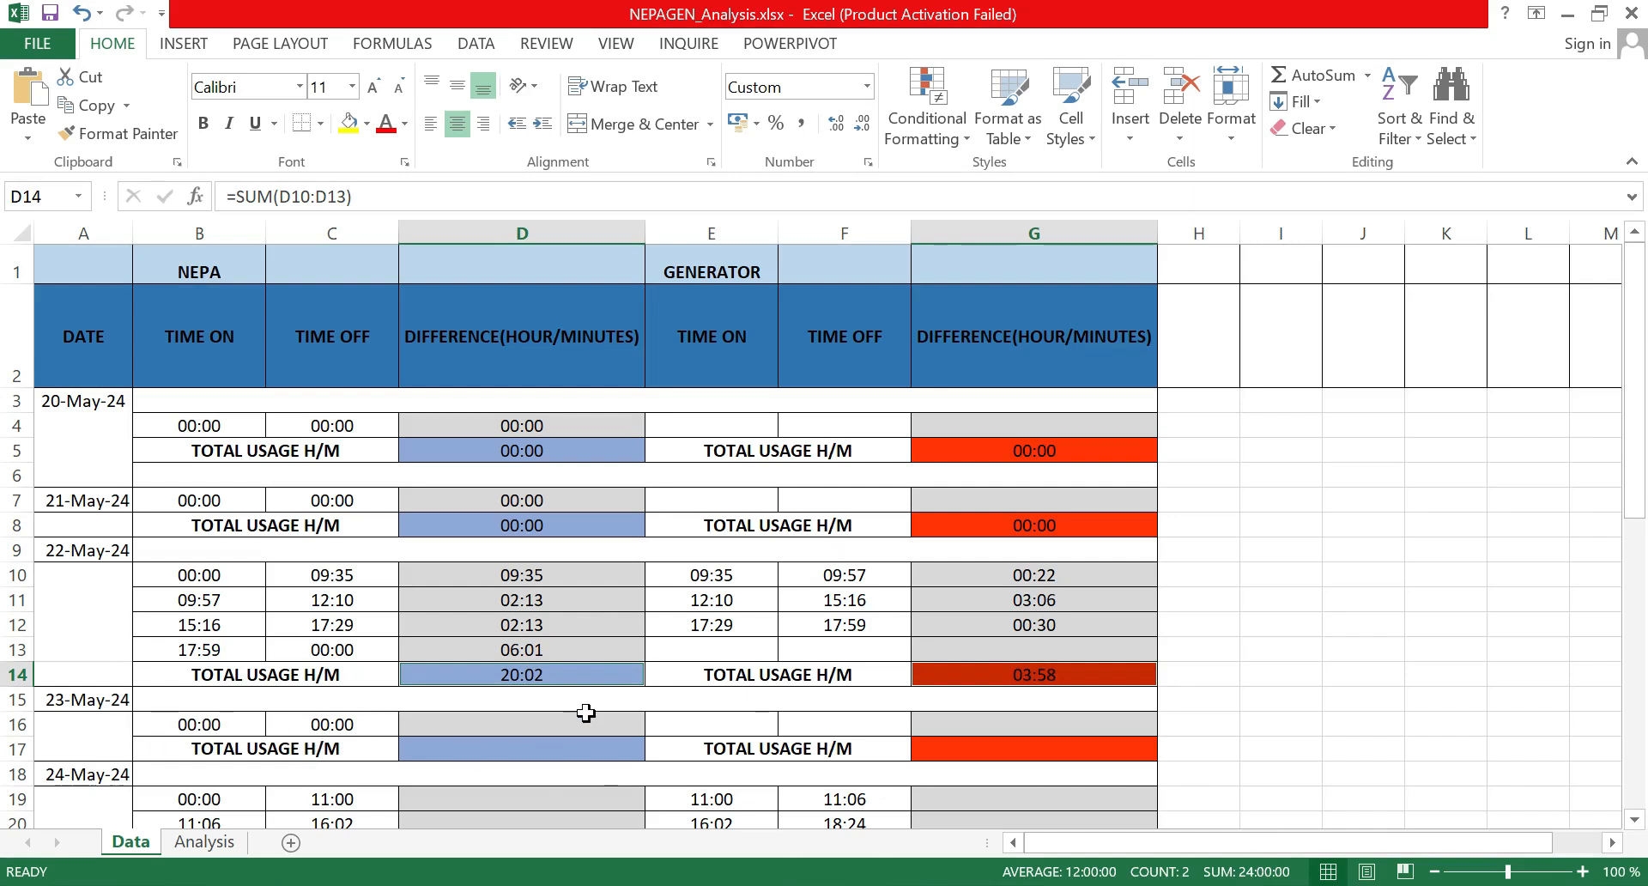
Step: Calculate the NEPA difference for 23-May-24 in D16 with the formula =C16-B16
{"action": "left_click", "coordinate": [524, 723]}
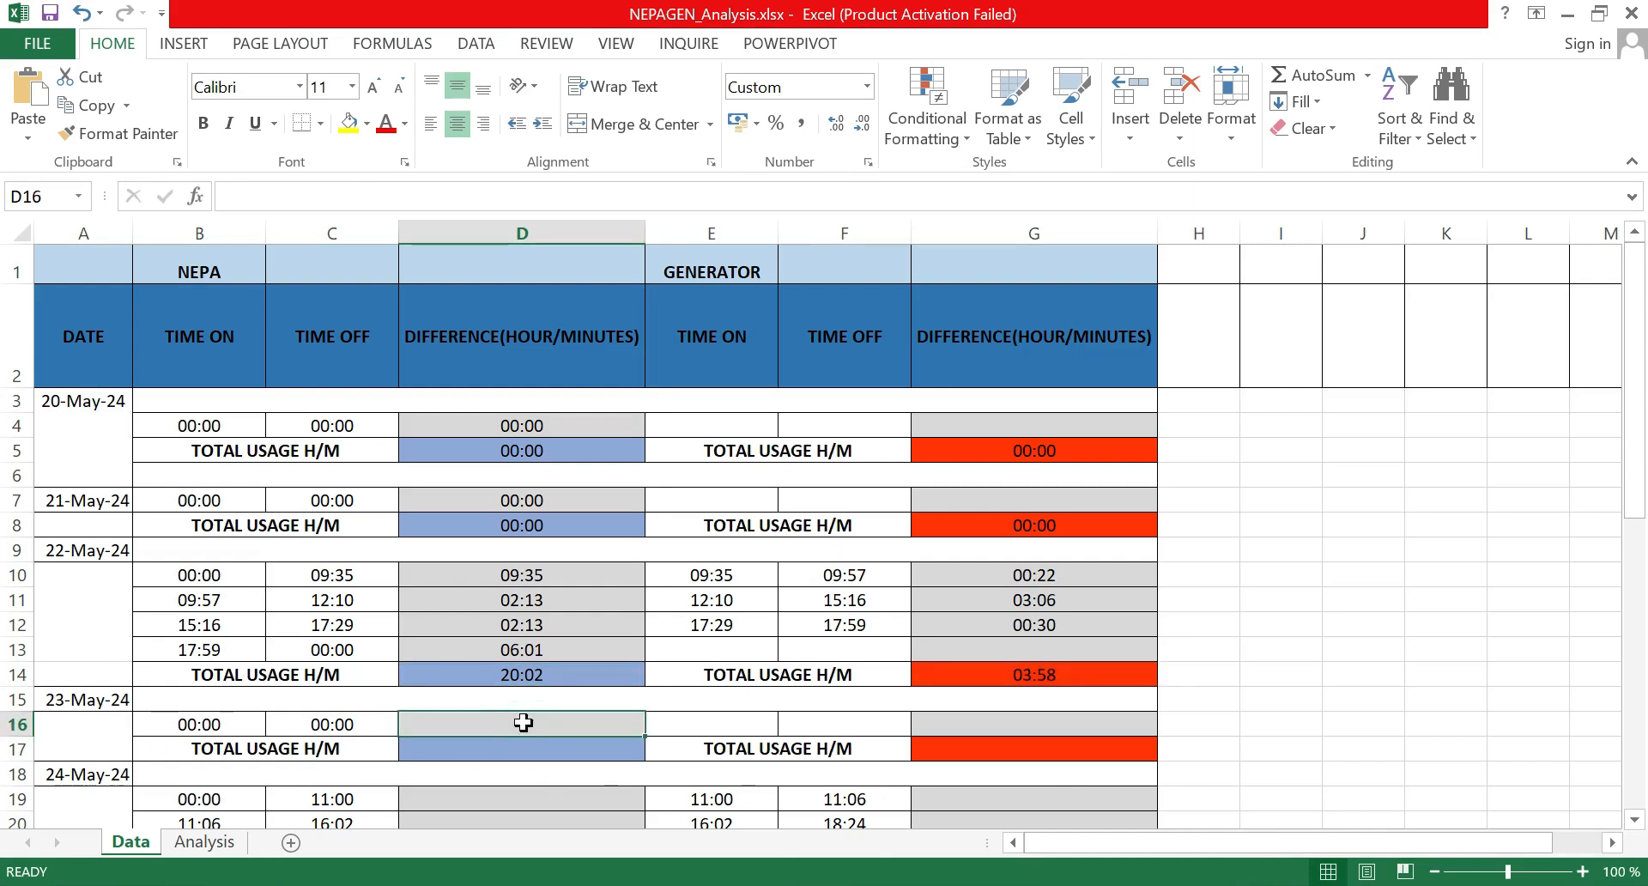
{"action": "type", "text": "="}
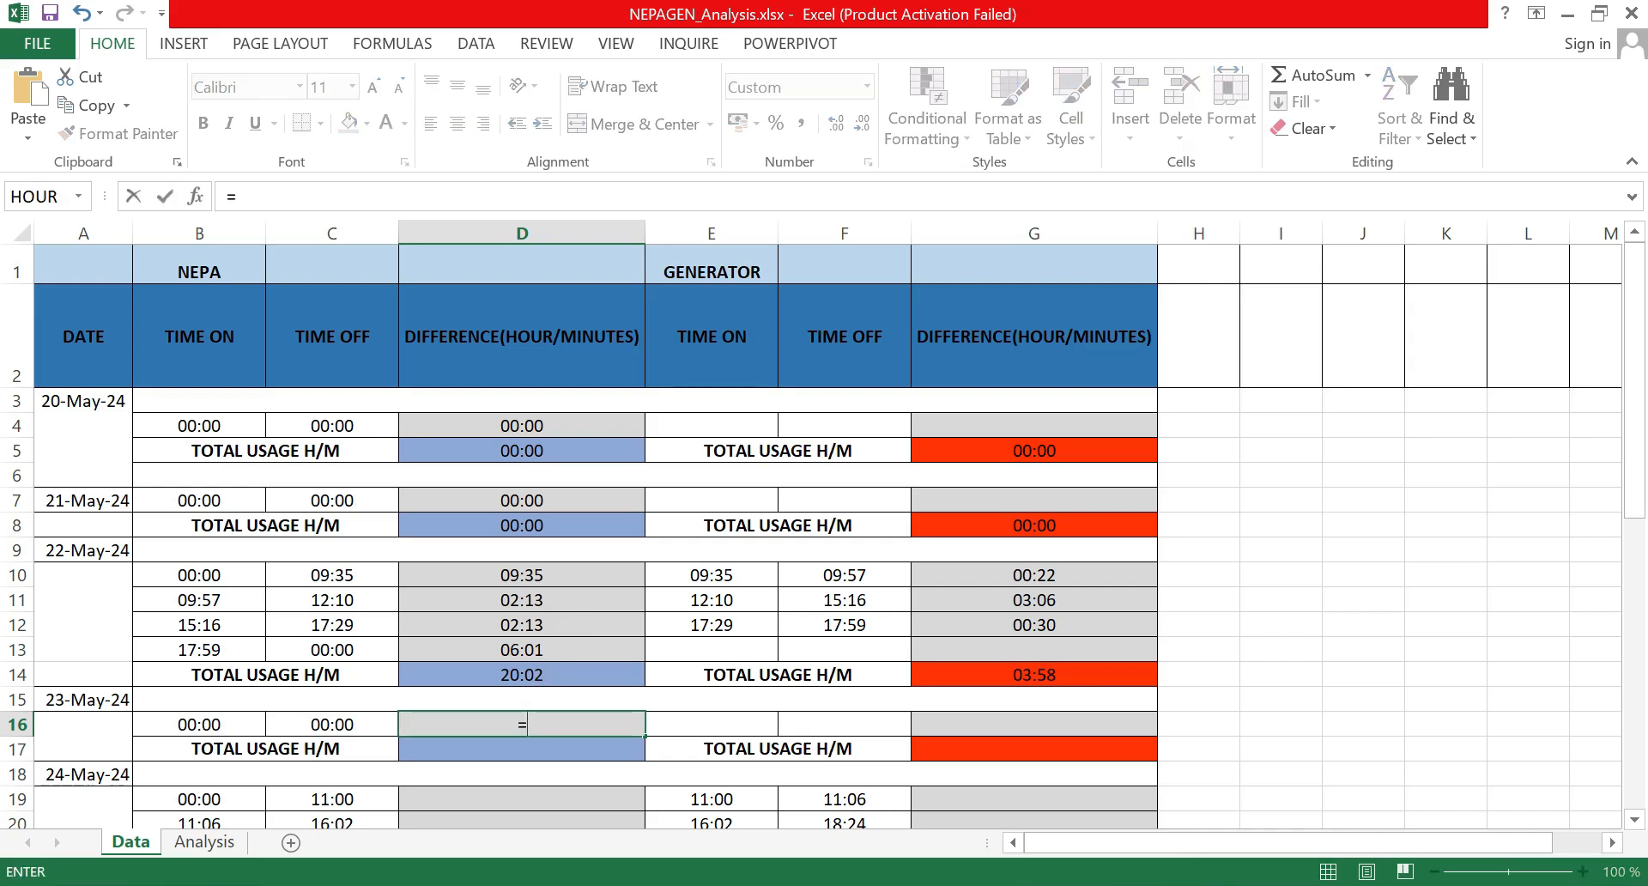
{"action": "left_click", "coordinate": [344, 728]}
{"action": "type", "text": "-"}
{"action": "left_click", "coordinate": [222, 722]}
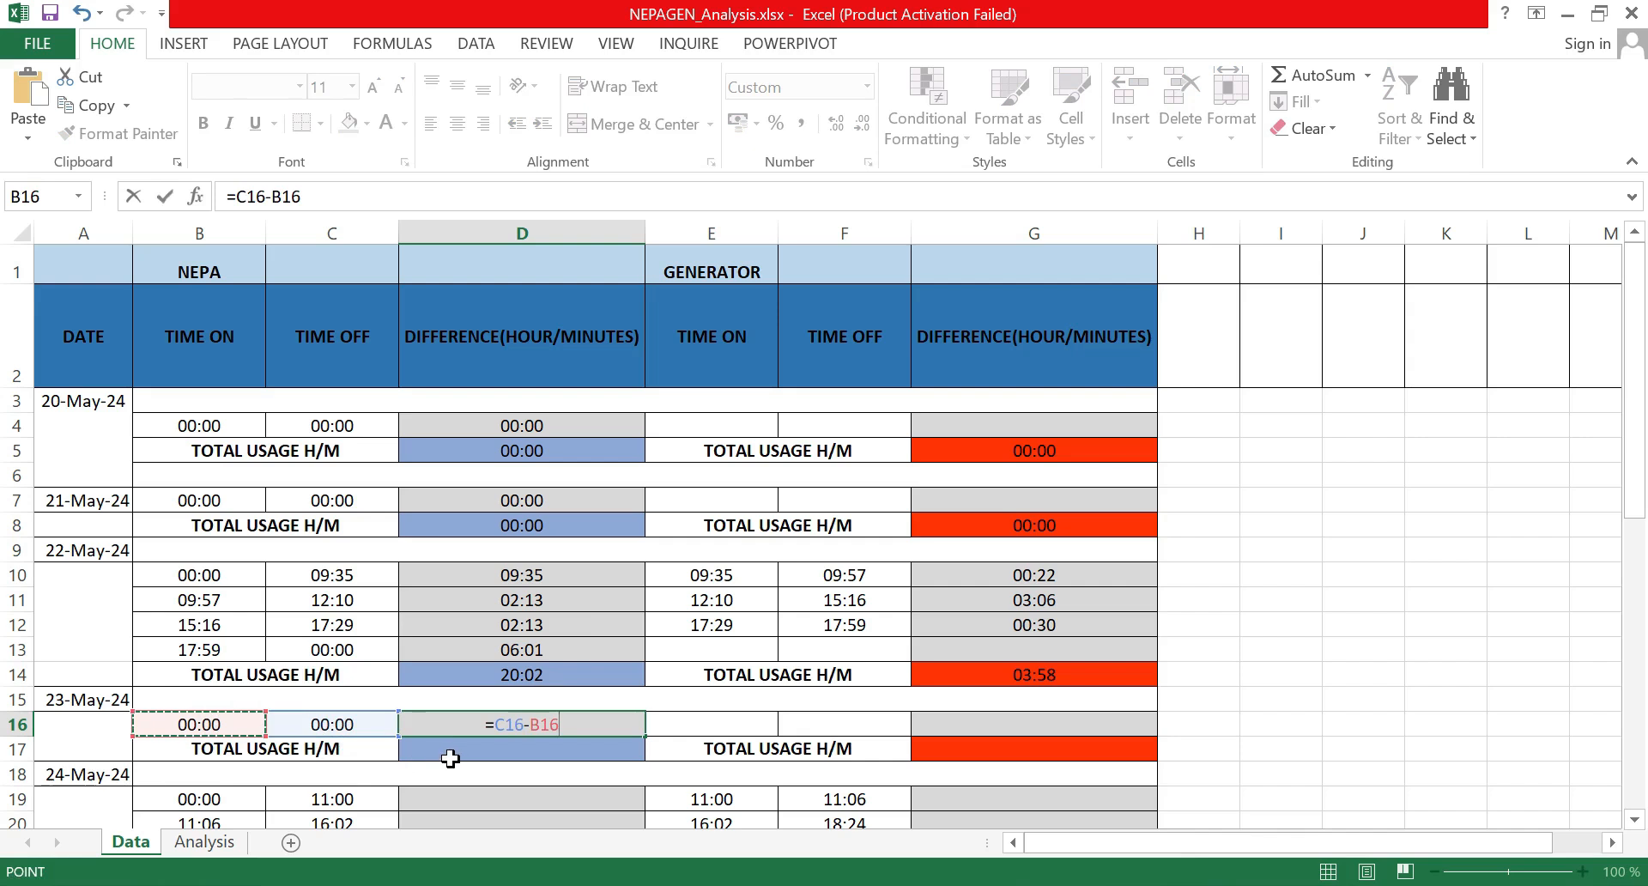
{"action": "key", "text": "Return"}
Step: Total the NEPA usage for 23-May-24 in D17 with the formula =SUM(D16)
{"action": "left_click", "coordinate": [530, 740]}
{"action": "type", "text": "=s"}
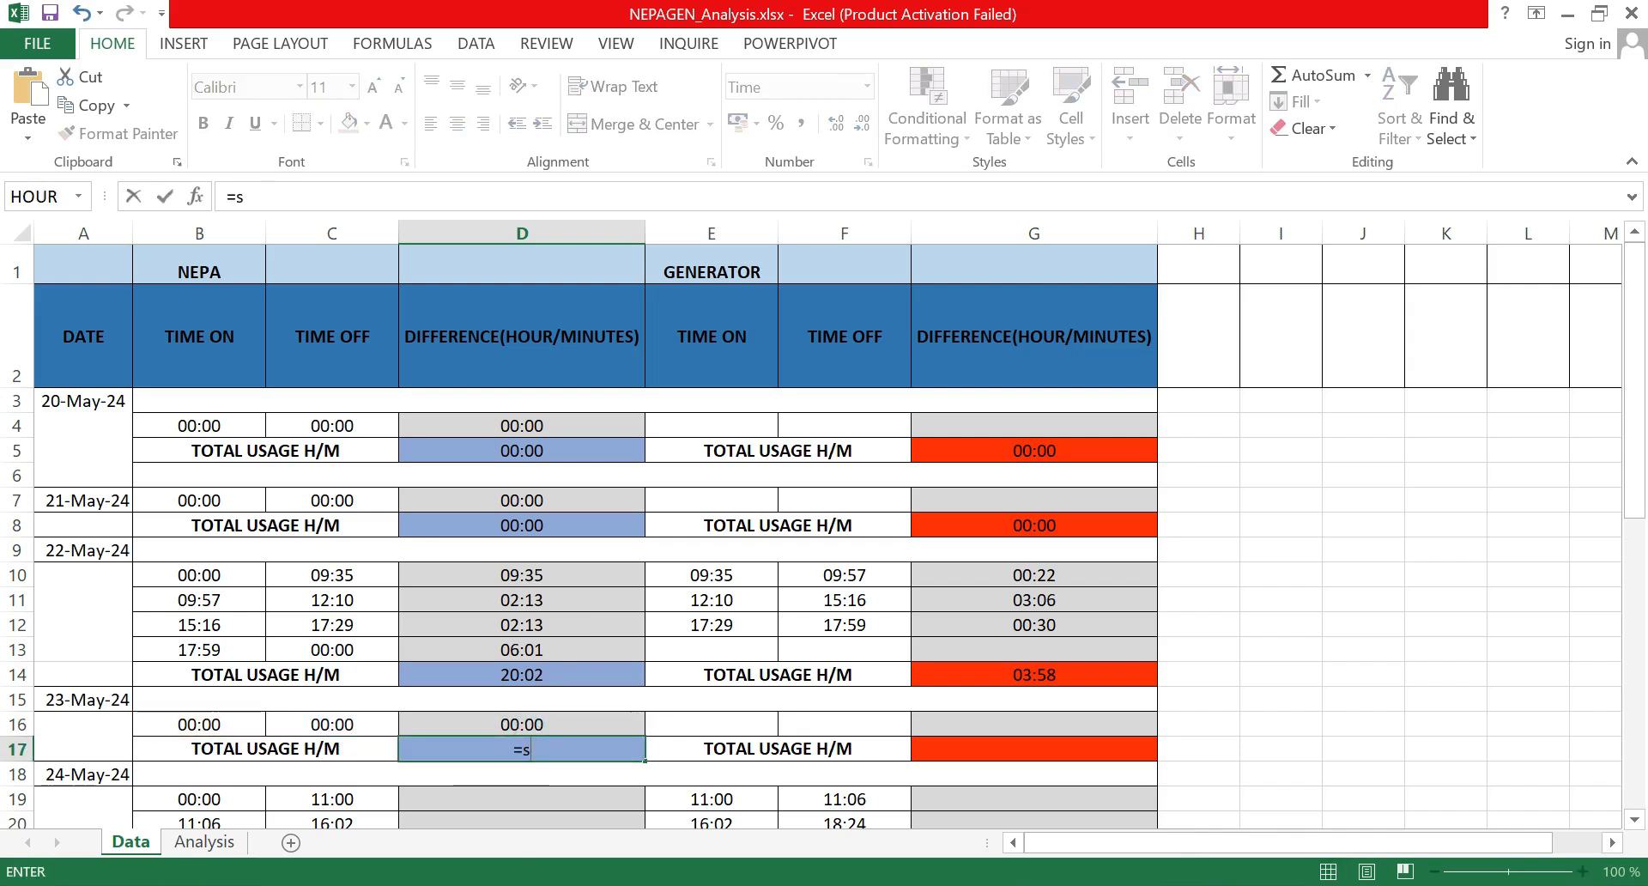
{"action": "type", "text": "um"}
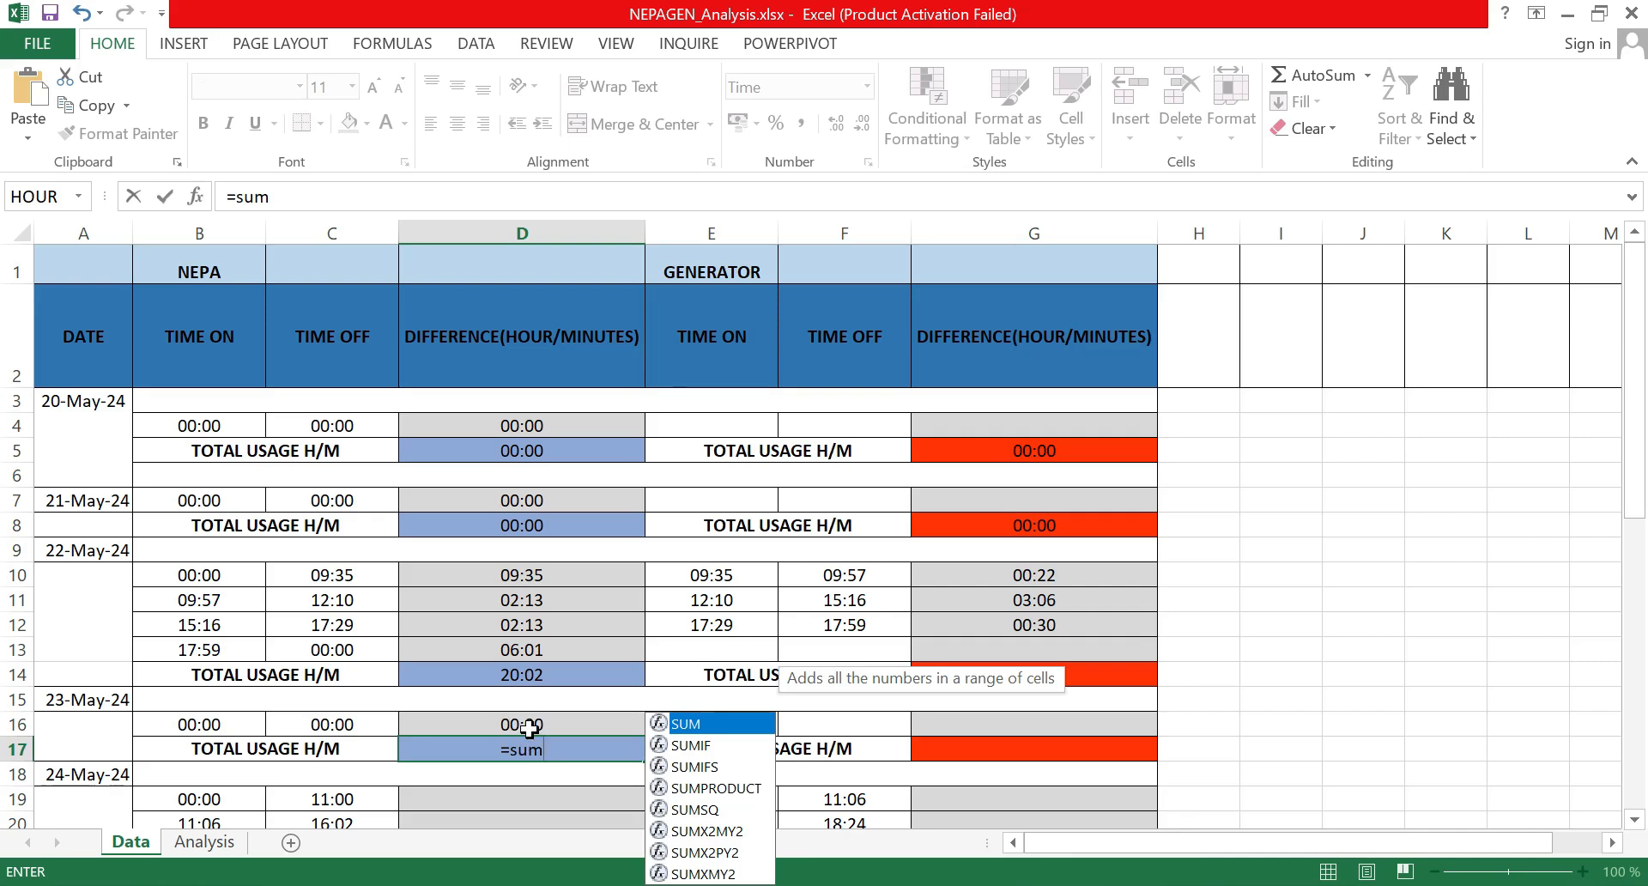
{"action": "type", "text": "("}
{"action": "left_click", "coordinate": [530, 724]}
{"action": "type", "text": ")"}
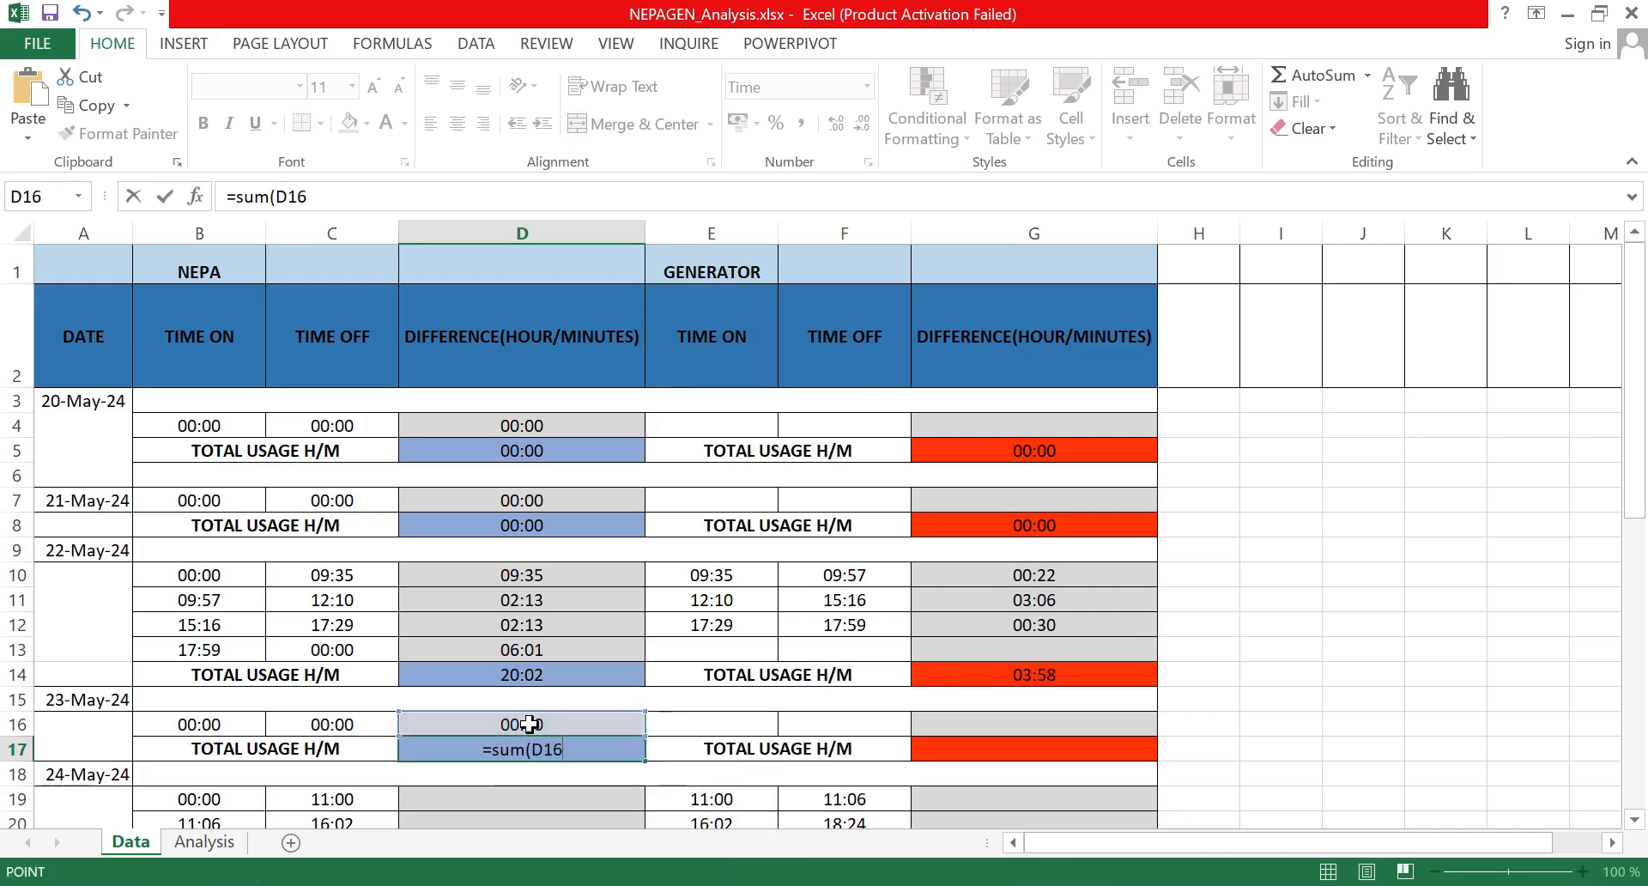
{"action": "key", "text": "Return"}
Step: Total the generator usage for 23-May-24 in G17 with =SUM(G16), and check the combined sum of D17 and G17
{"action": "left_click", "coordinate": [1033, 747]}
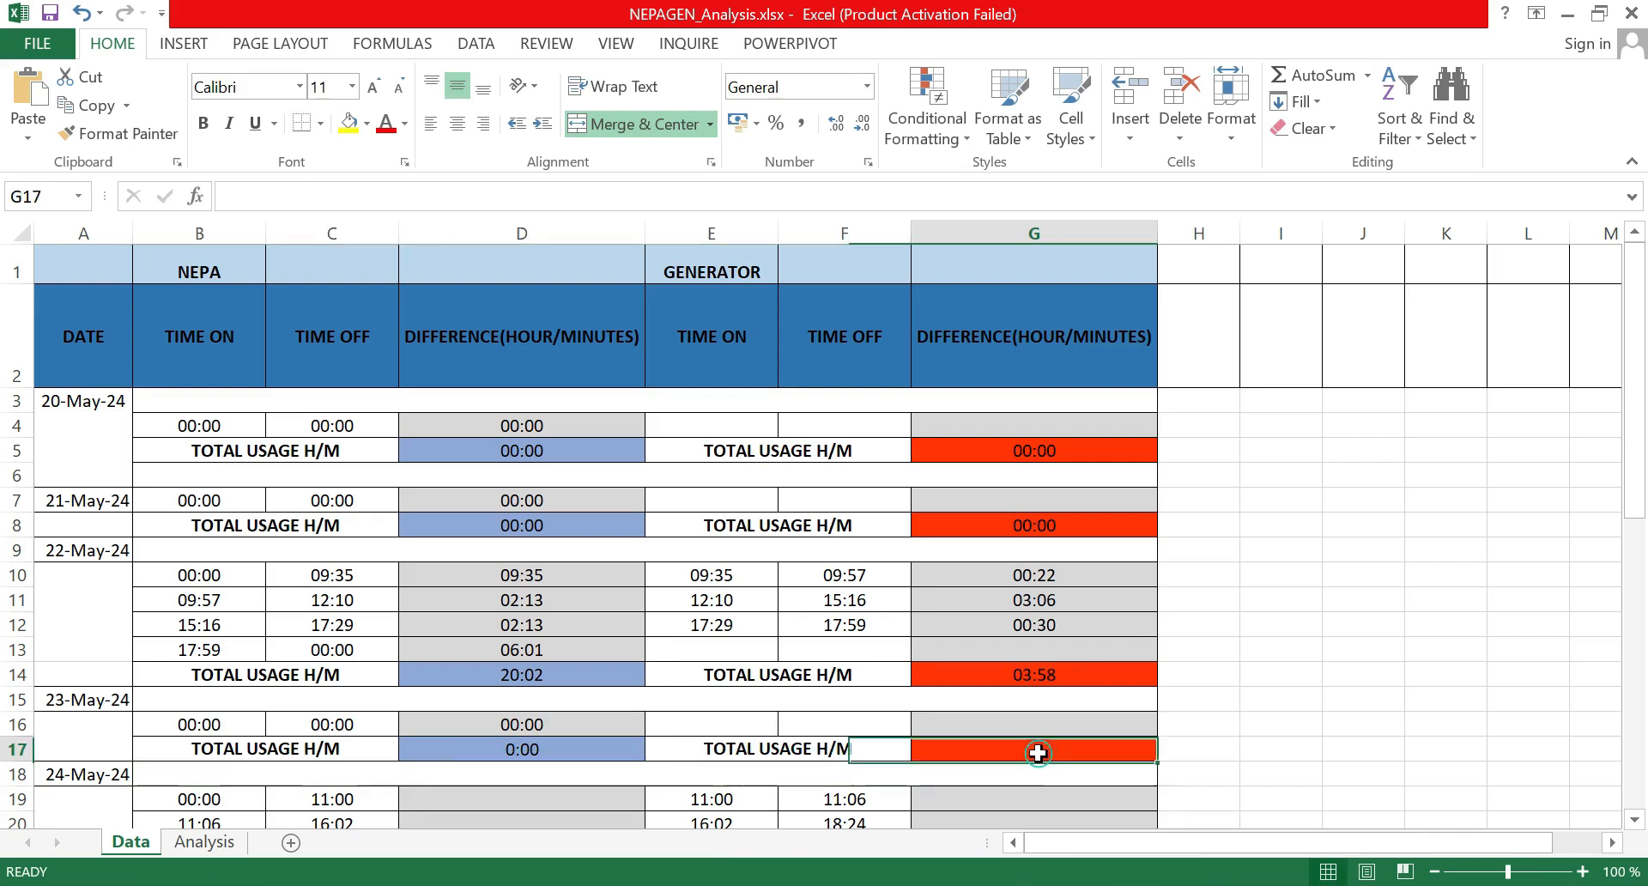
{"action": "type", "text": "="}
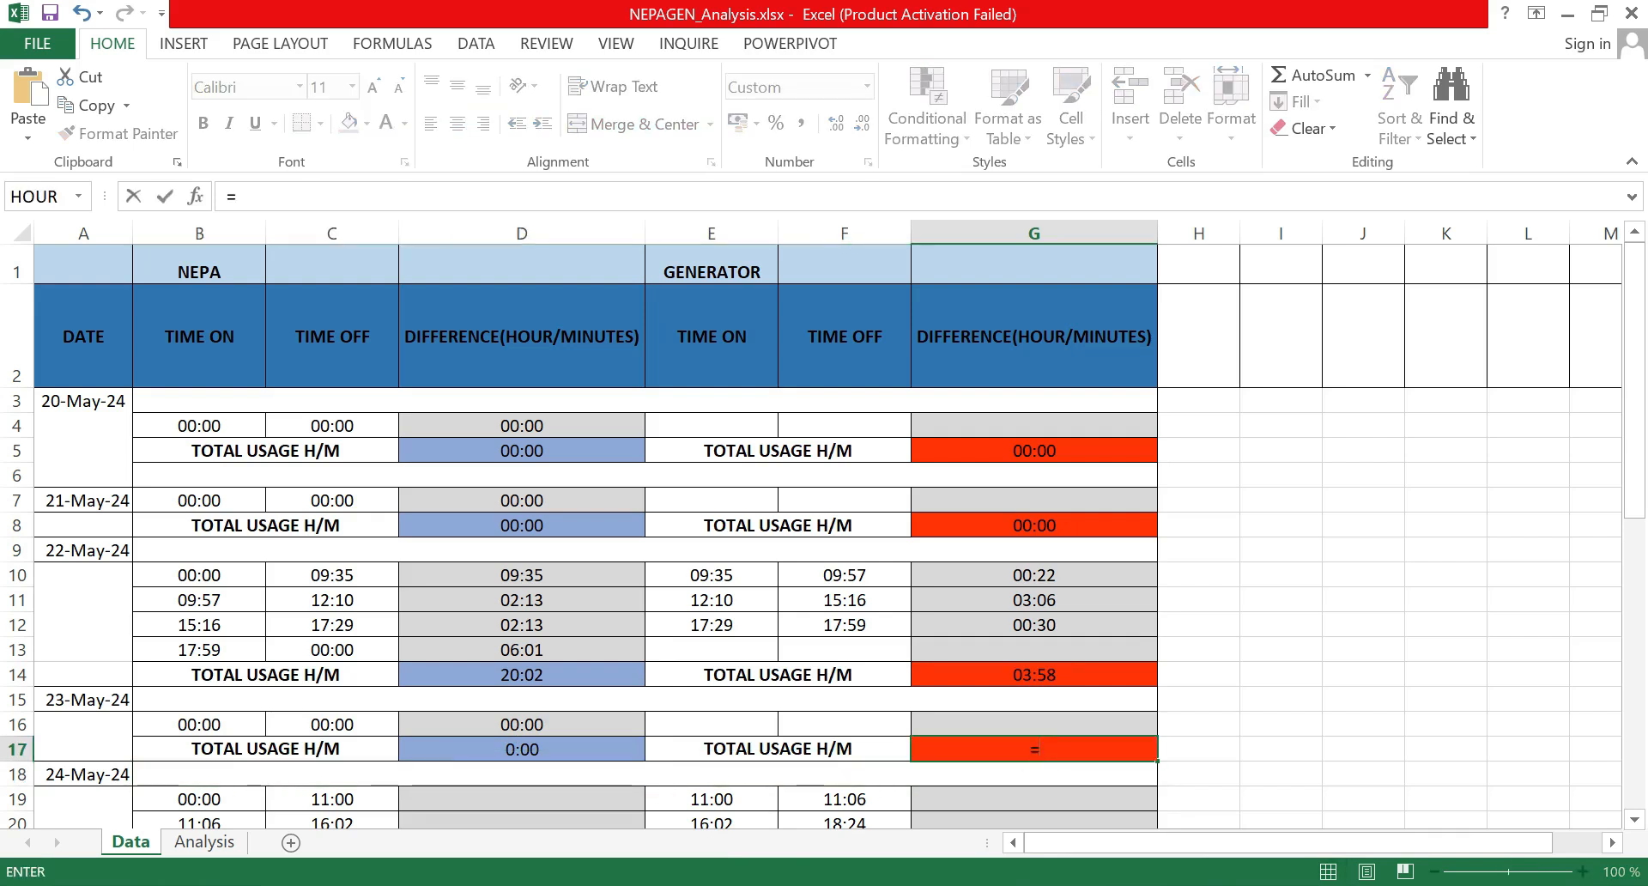
{"action": "type", "text": "sum("}
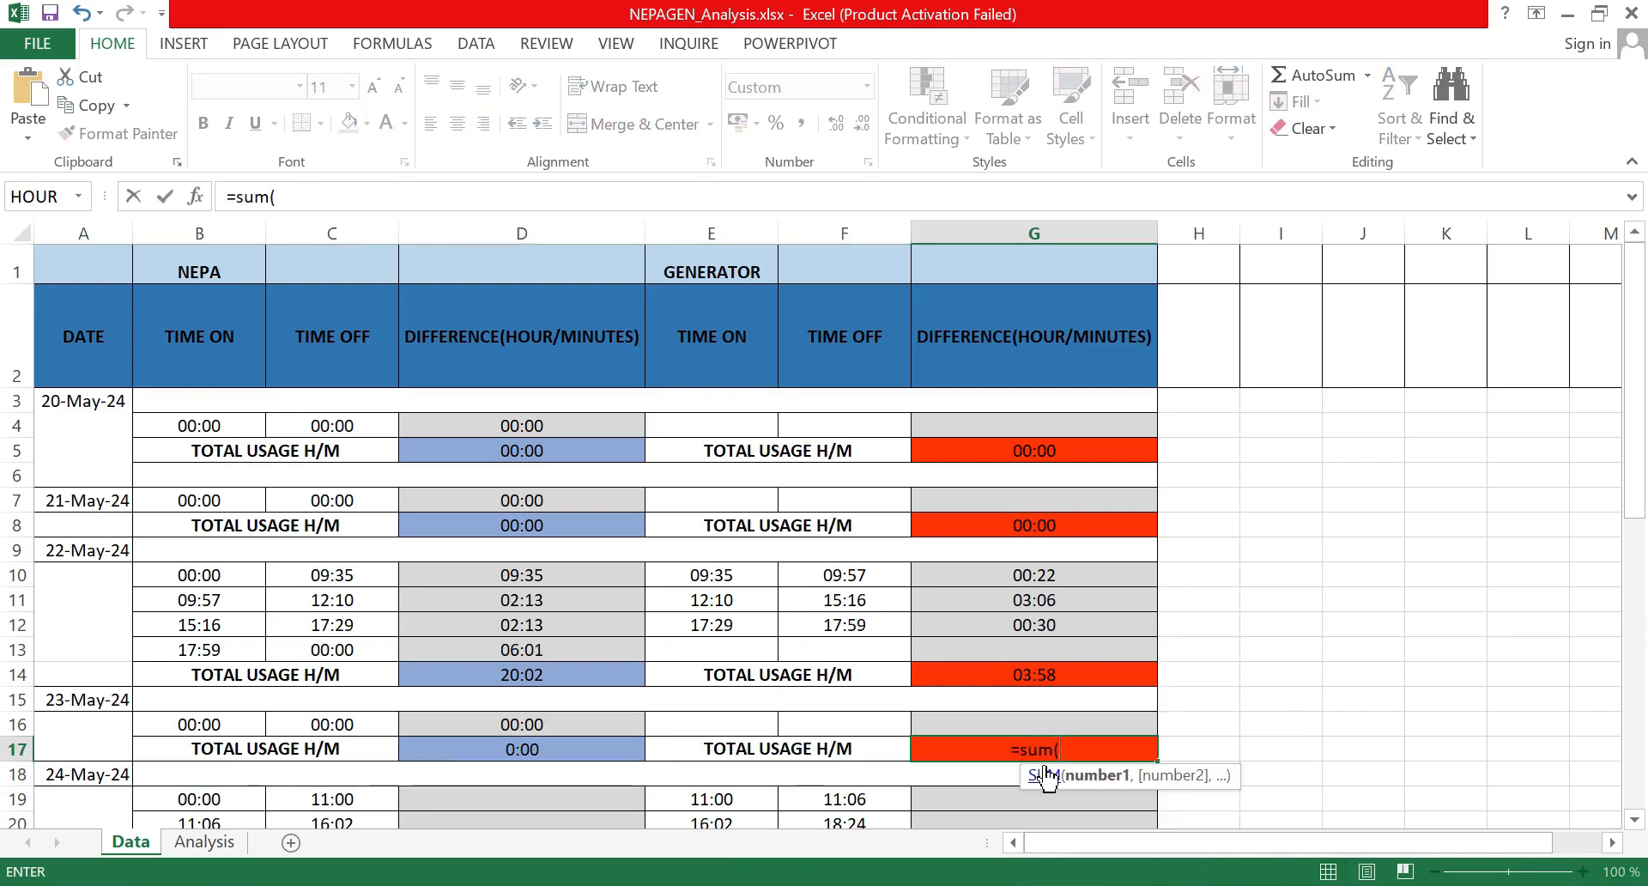
{"action": "left_click", "coordinate": [1048, 723]}
{"action": "key", "text": "Return"}
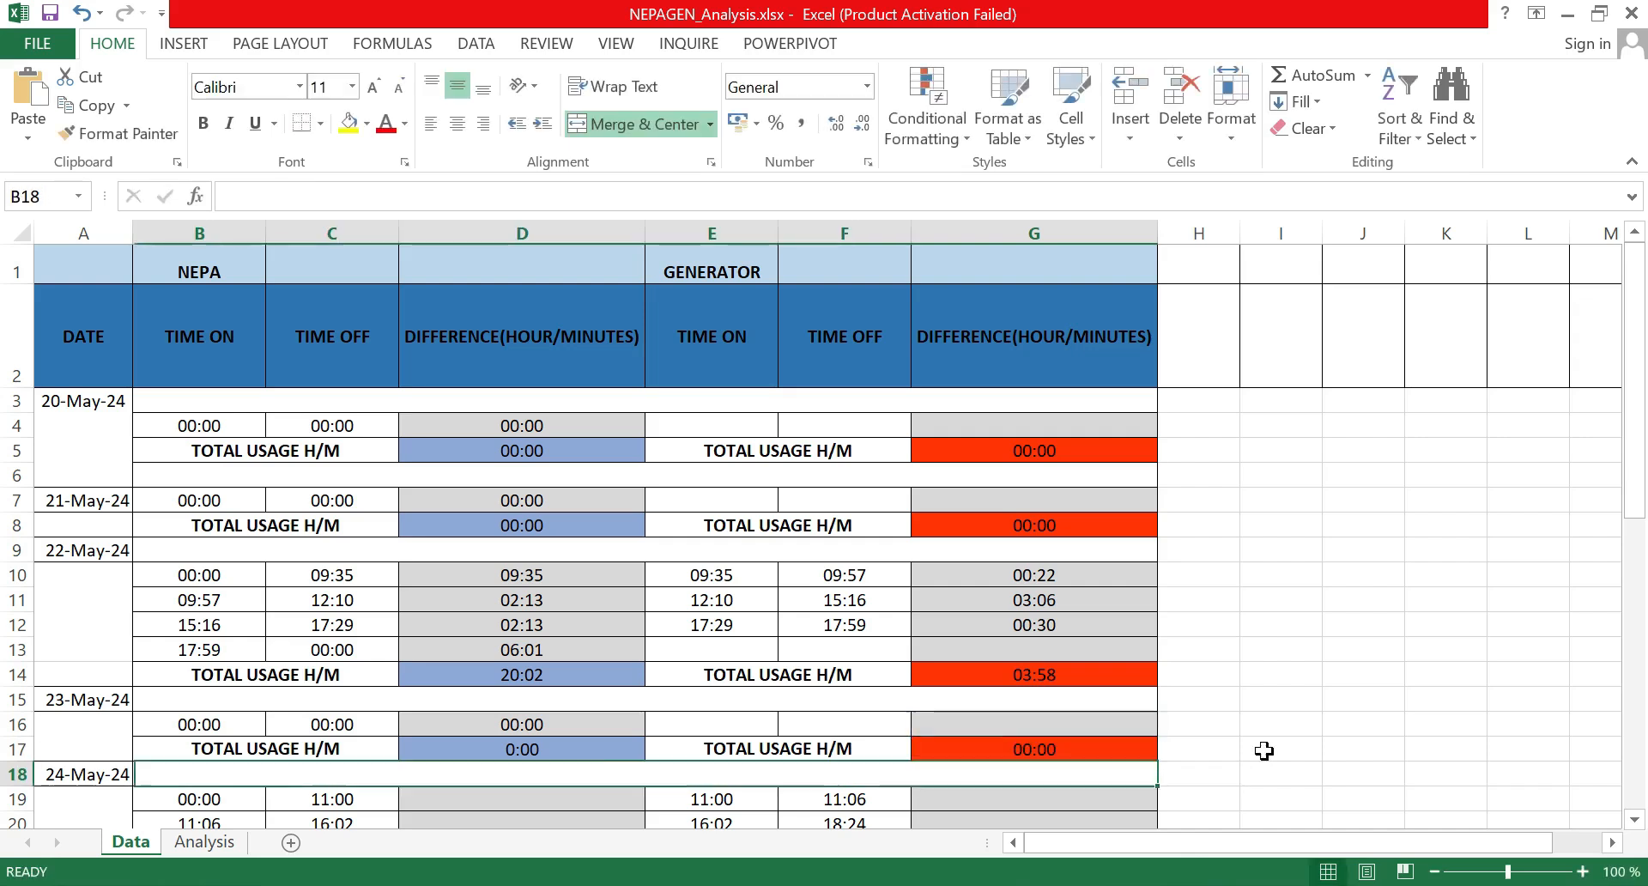
{"action": "left_click", "coordinate": [552, 755]}
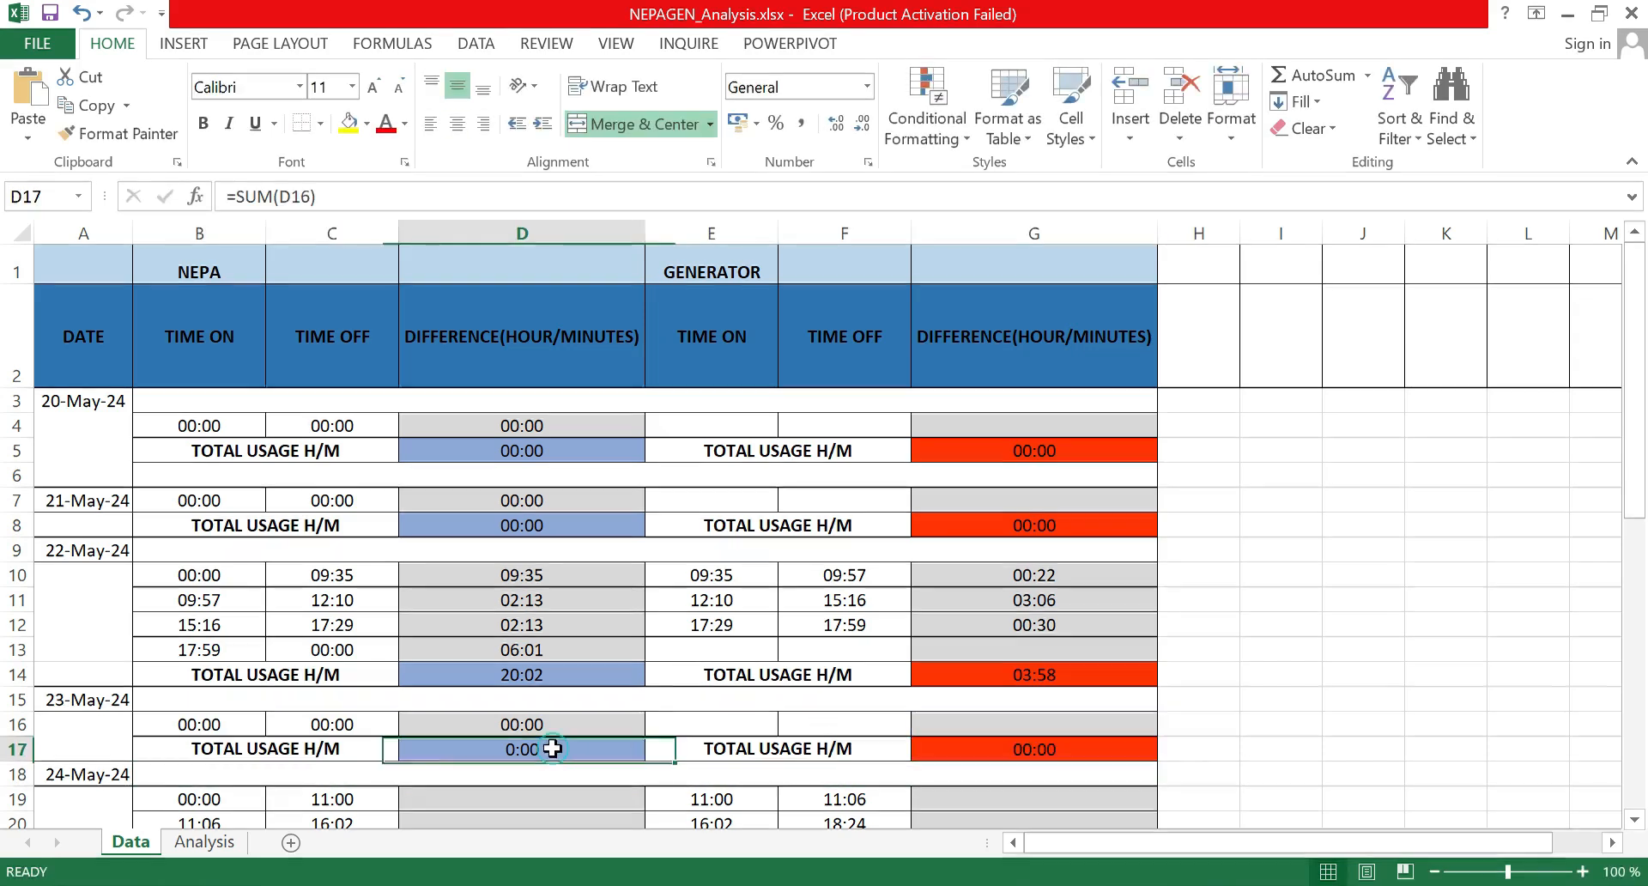
{"action": "left_click", "coordinate": [1077, 748], "text": "ctrl"}
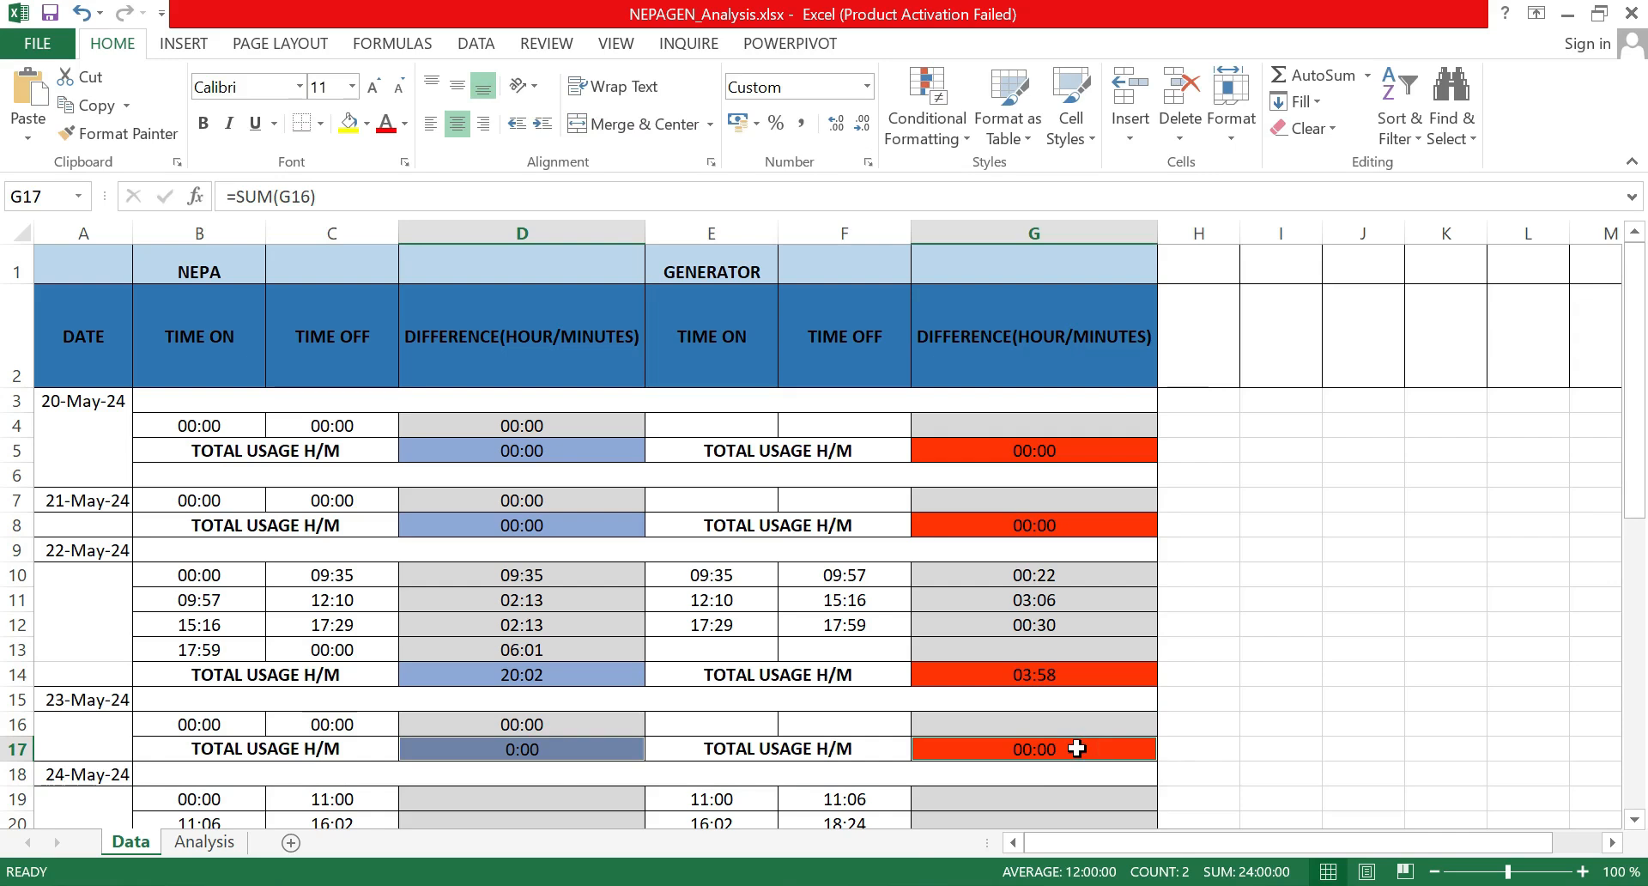
Step: Apply the time format 30:55.2 to the NEPA total in D17
{"action": "left_click", "coordinate": [544, 749]}
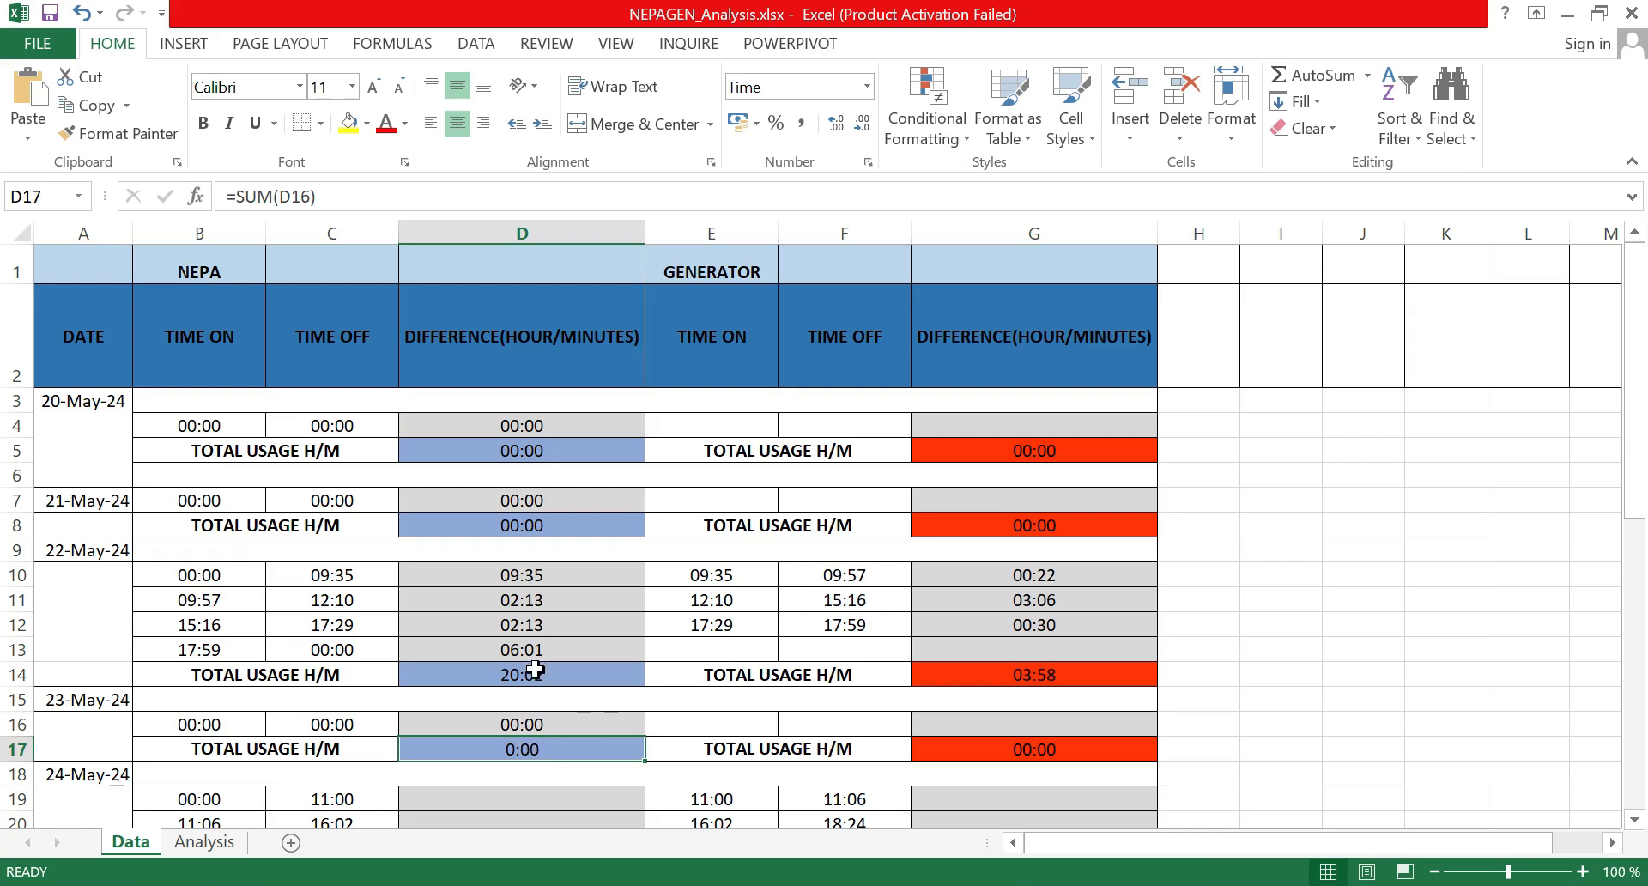
{"action": "right_click", "coordinate": [536, 751]}
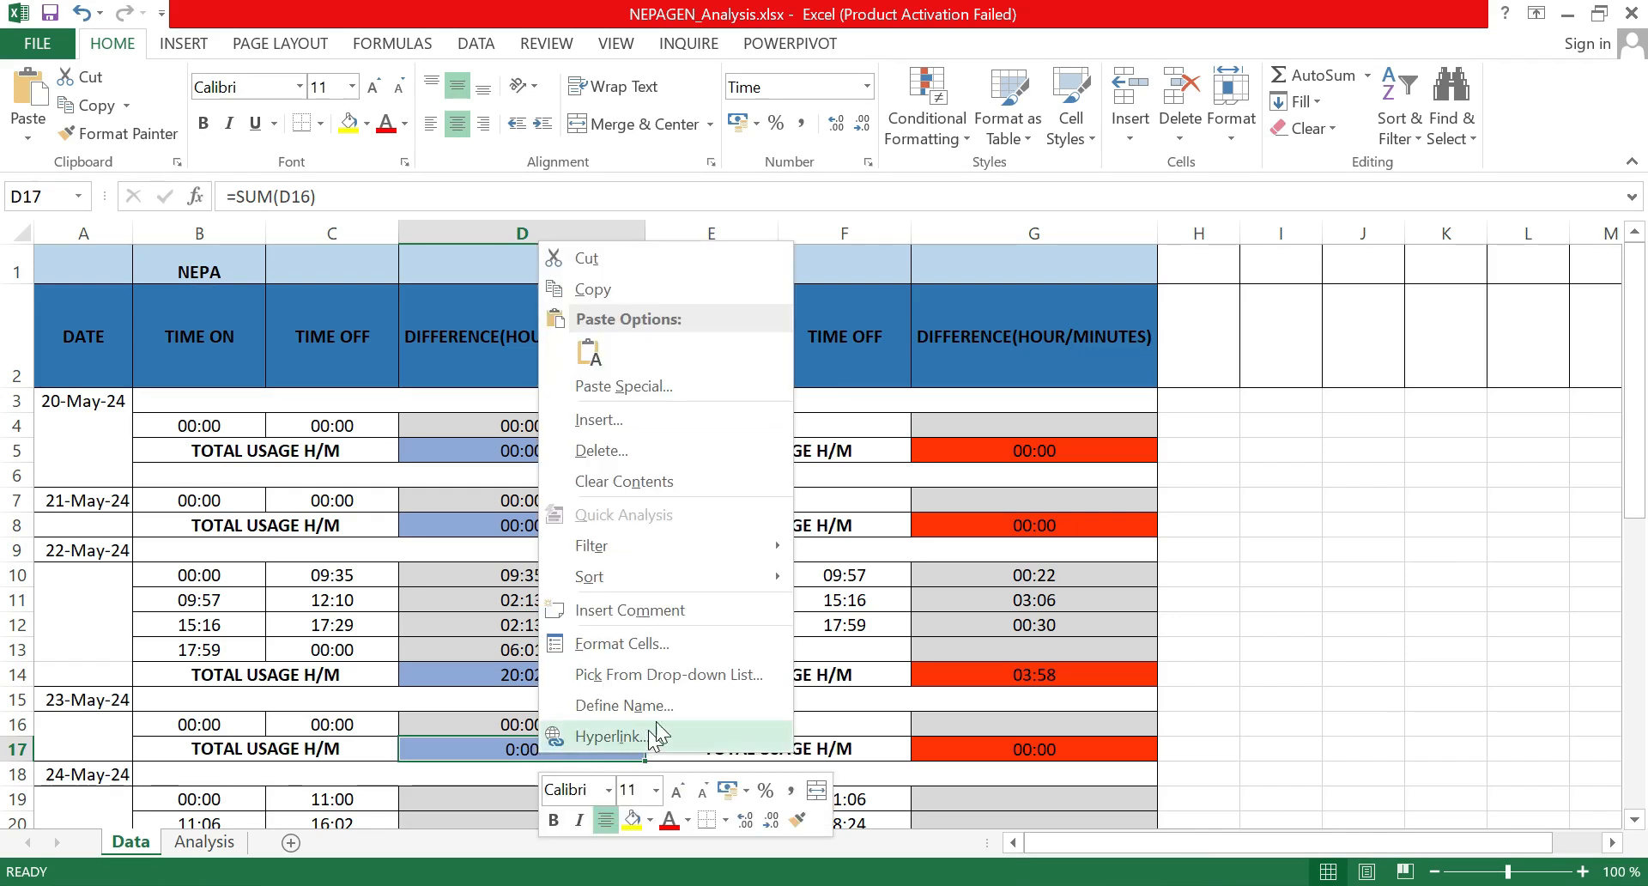
{"action": "left_click", "coordinate": [683, 648]}
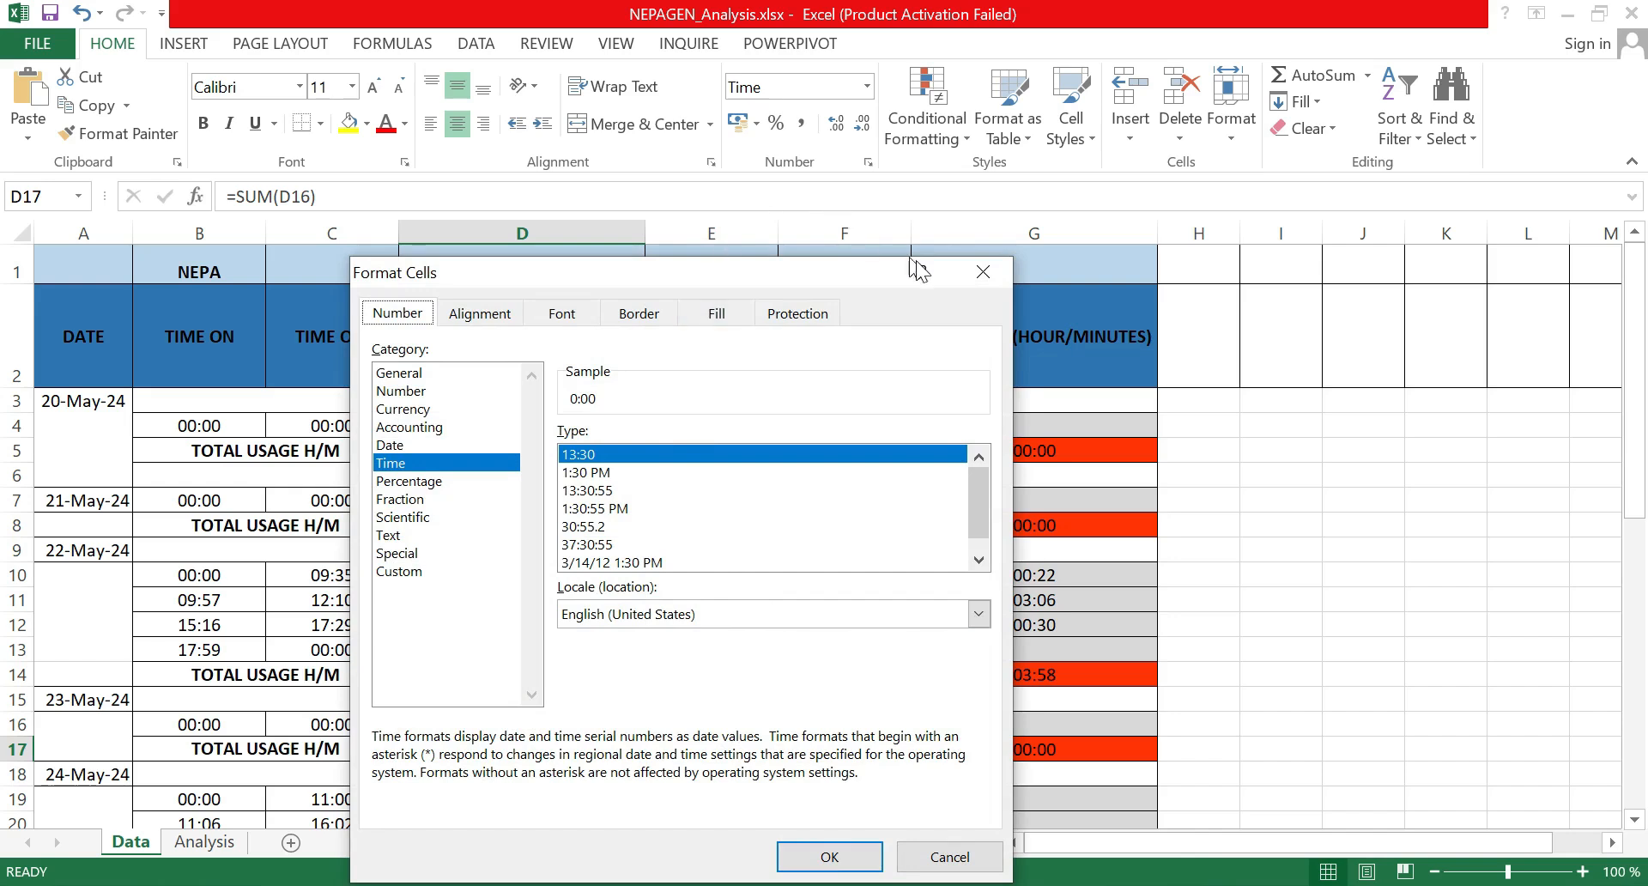
{"action": "left_click_drag", "start_coordinate": [739, 271], "coordinate": [1139, 316]}
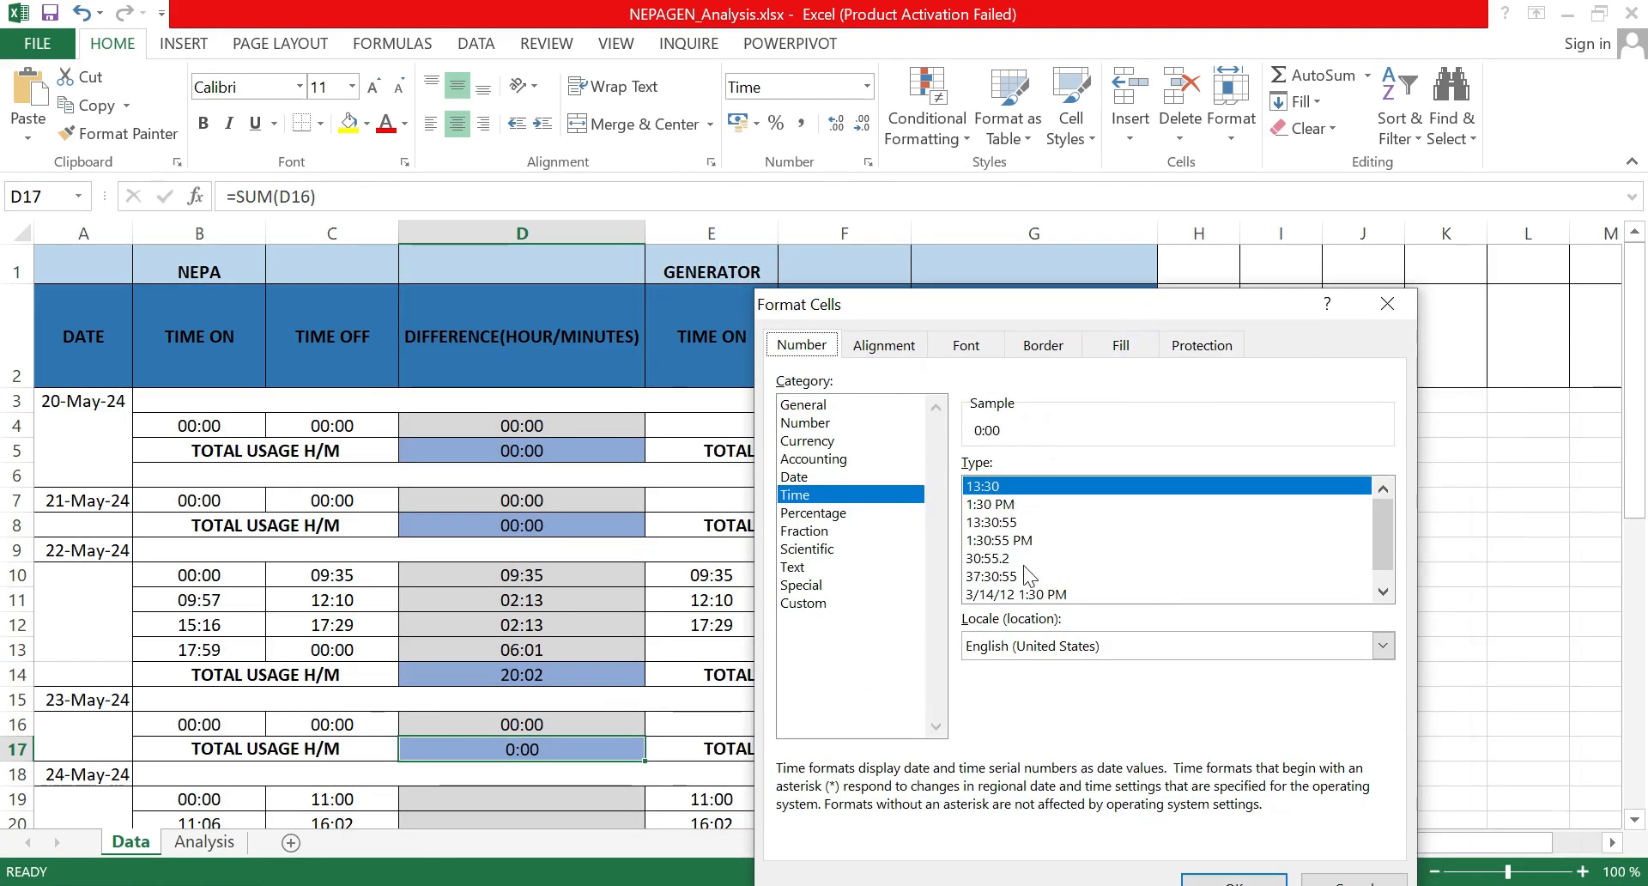
{"action": "left_click", "coordinate": [1009, 524]}
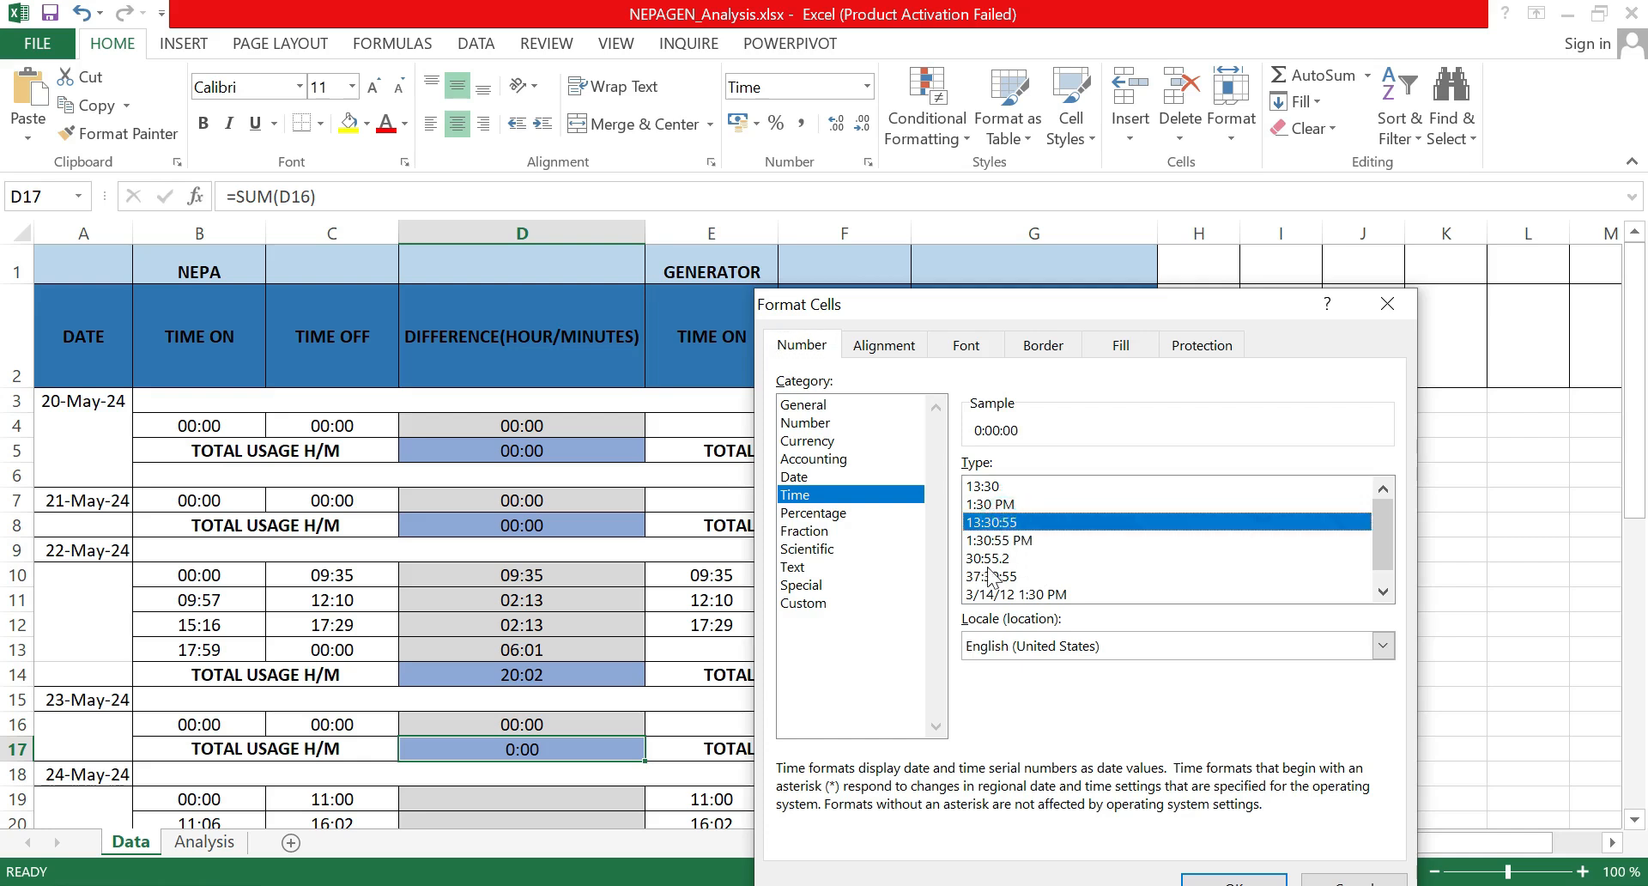
{"action": "left_click", "coordinate": [994, 560]}
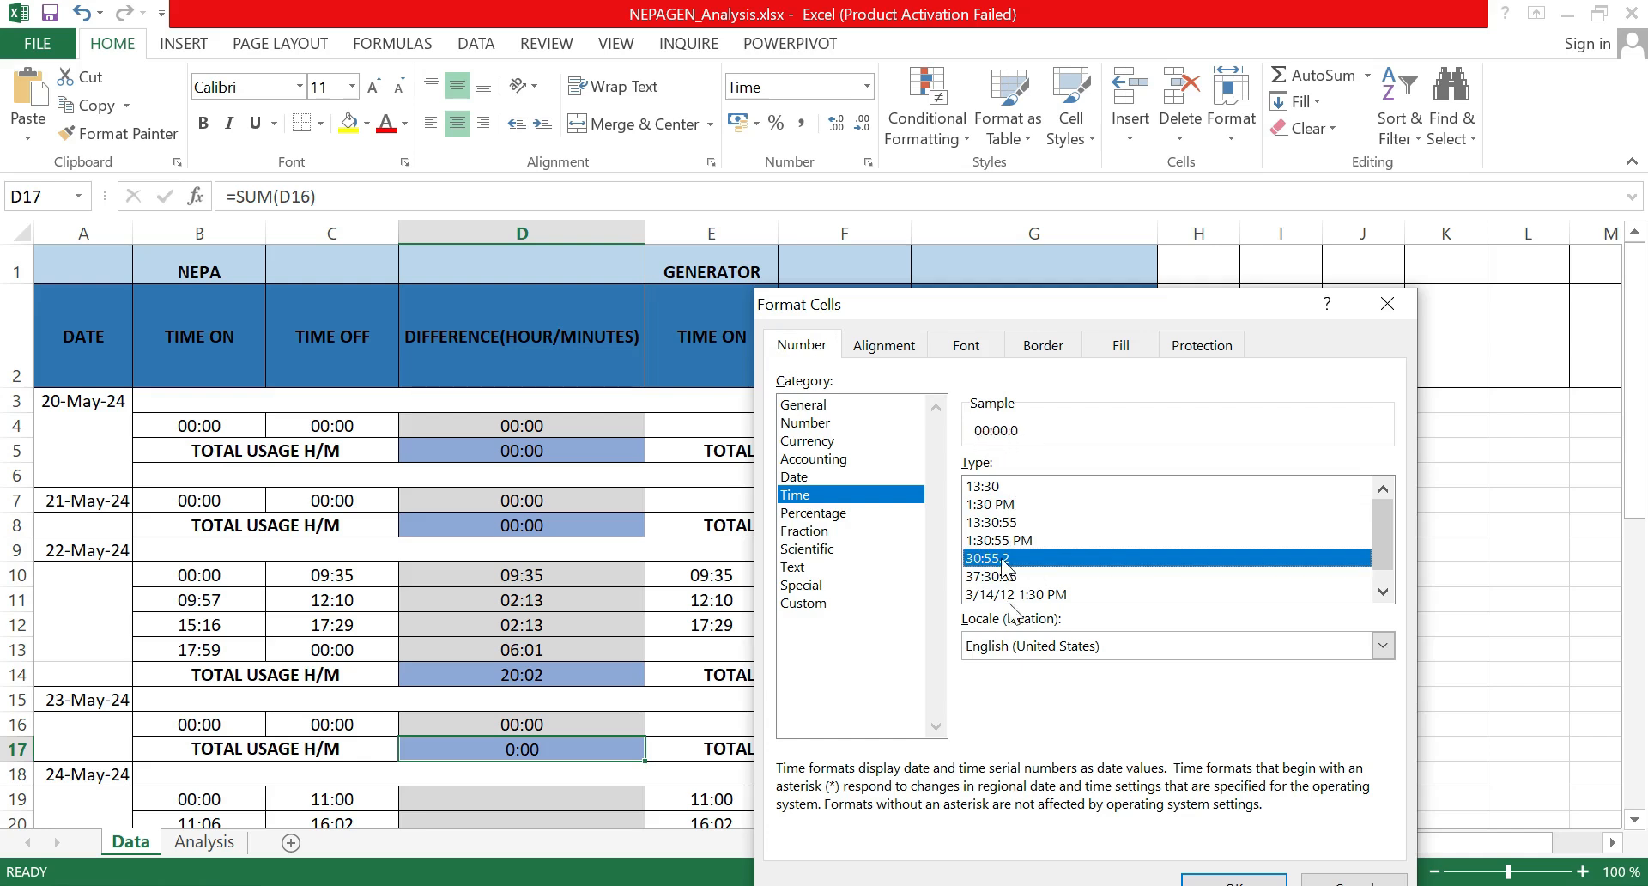
{"action": "left_click", "coordinate": [1225, 877]}
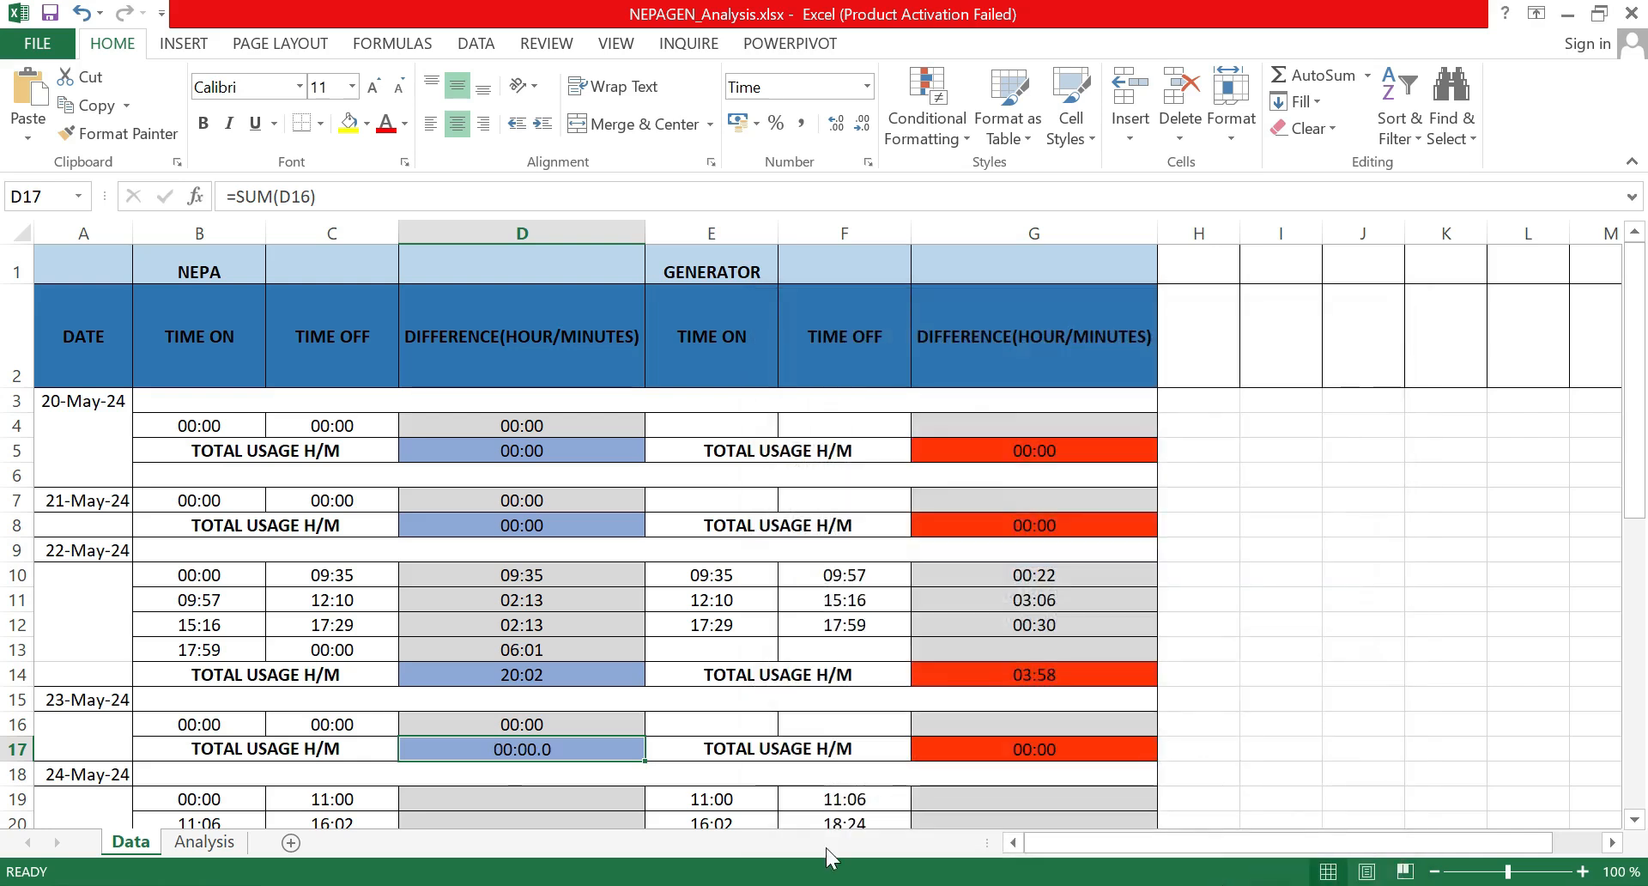
Step: Apply the time format 37:30:55 to the 23-May-24 NEPA total in D17
{"action": "right_click", "coordinate": [606, 756]}
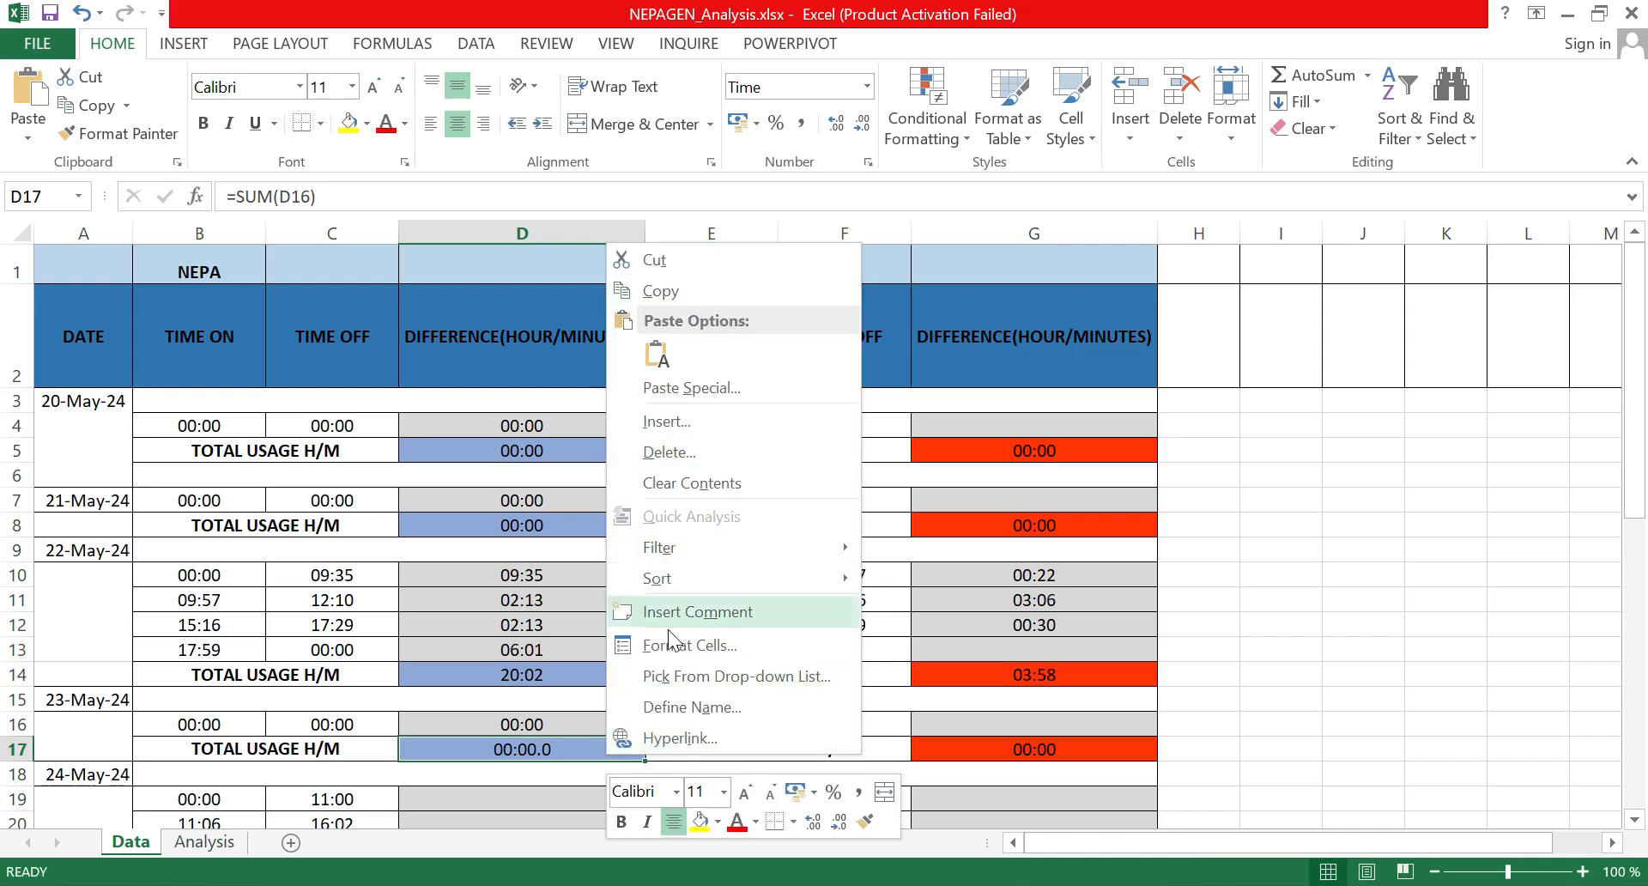
{"action": "left_click", "coordinate": [767, 646]}
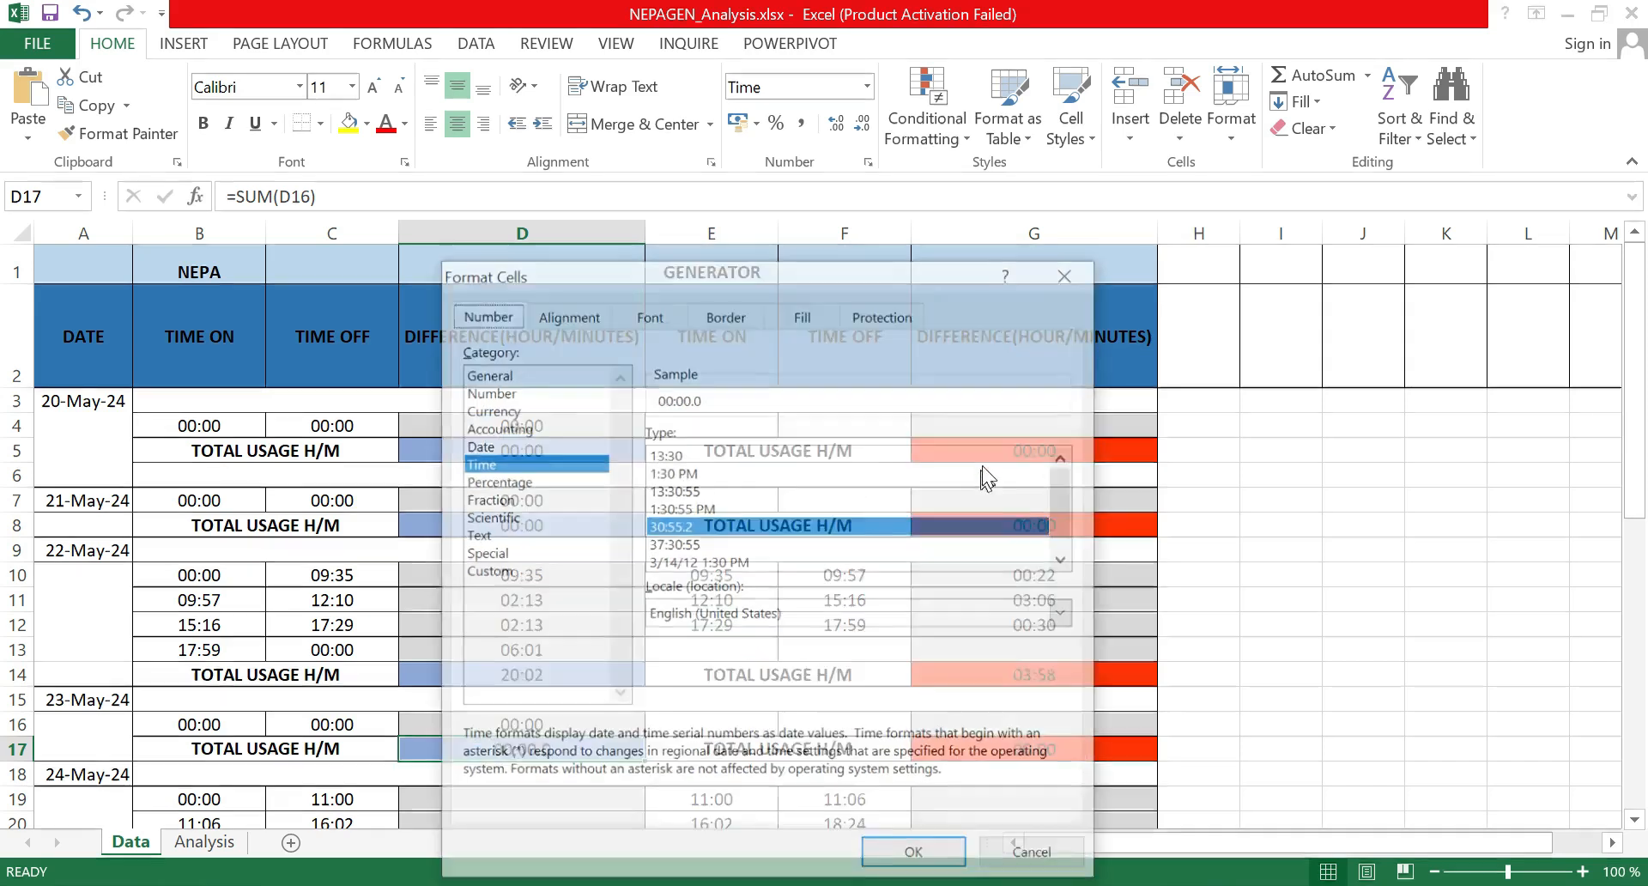
{"action": "left_click_drag", "start_coordinate": [721, 277], "coordinate": [1128, 251]}
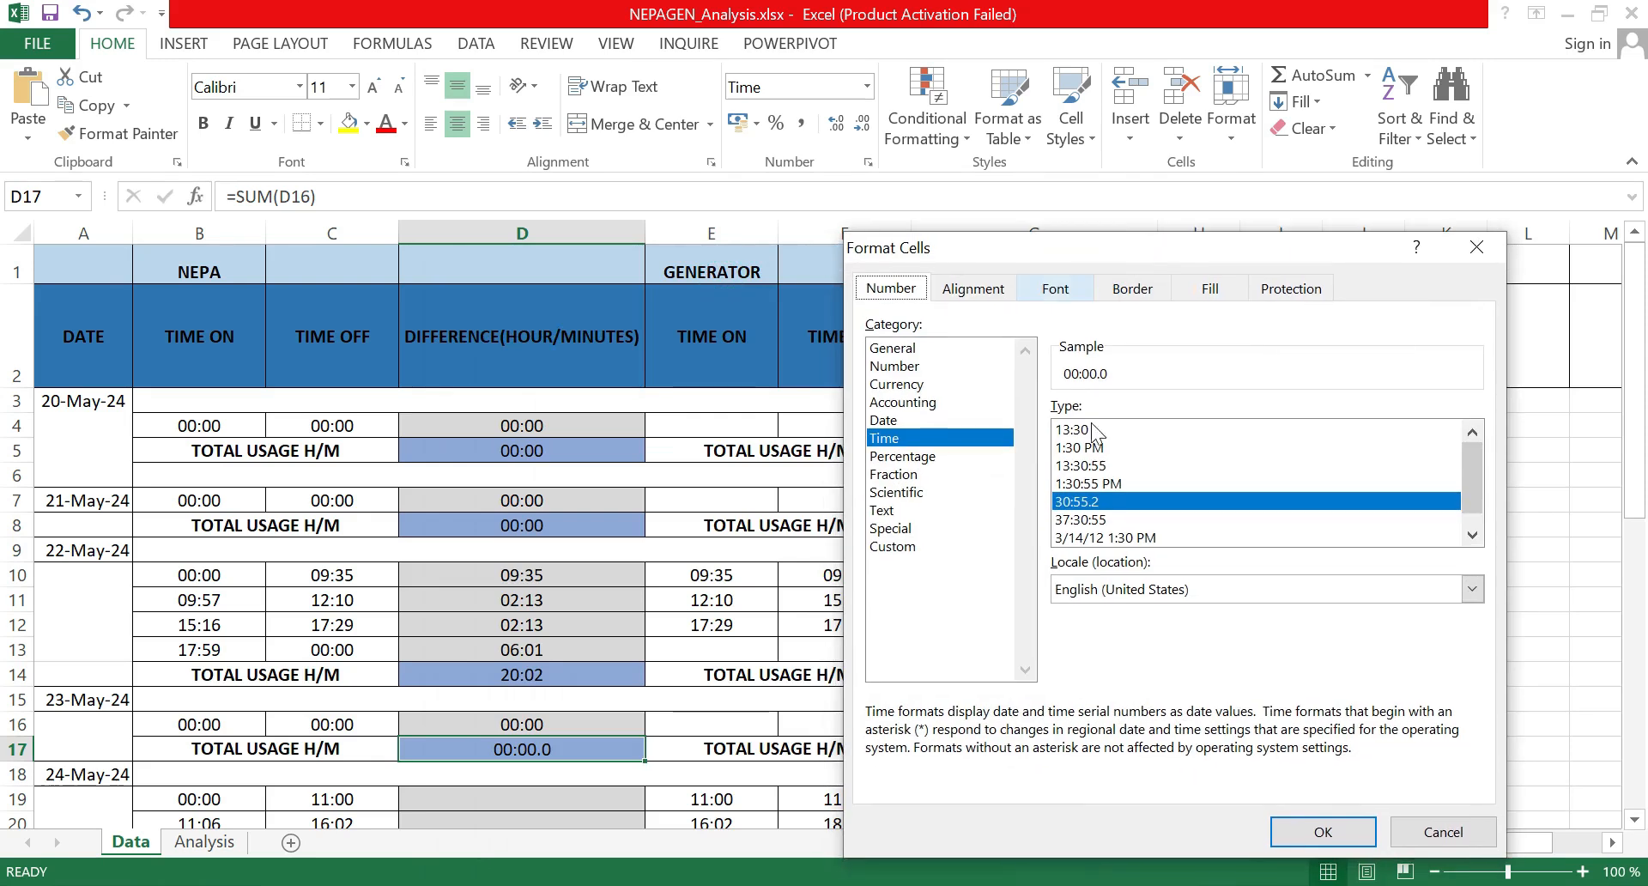
{"action": "left_click", "coordinate": [1097, 448]}
{"action": "left_click", "coordinate": [1097, 431]}
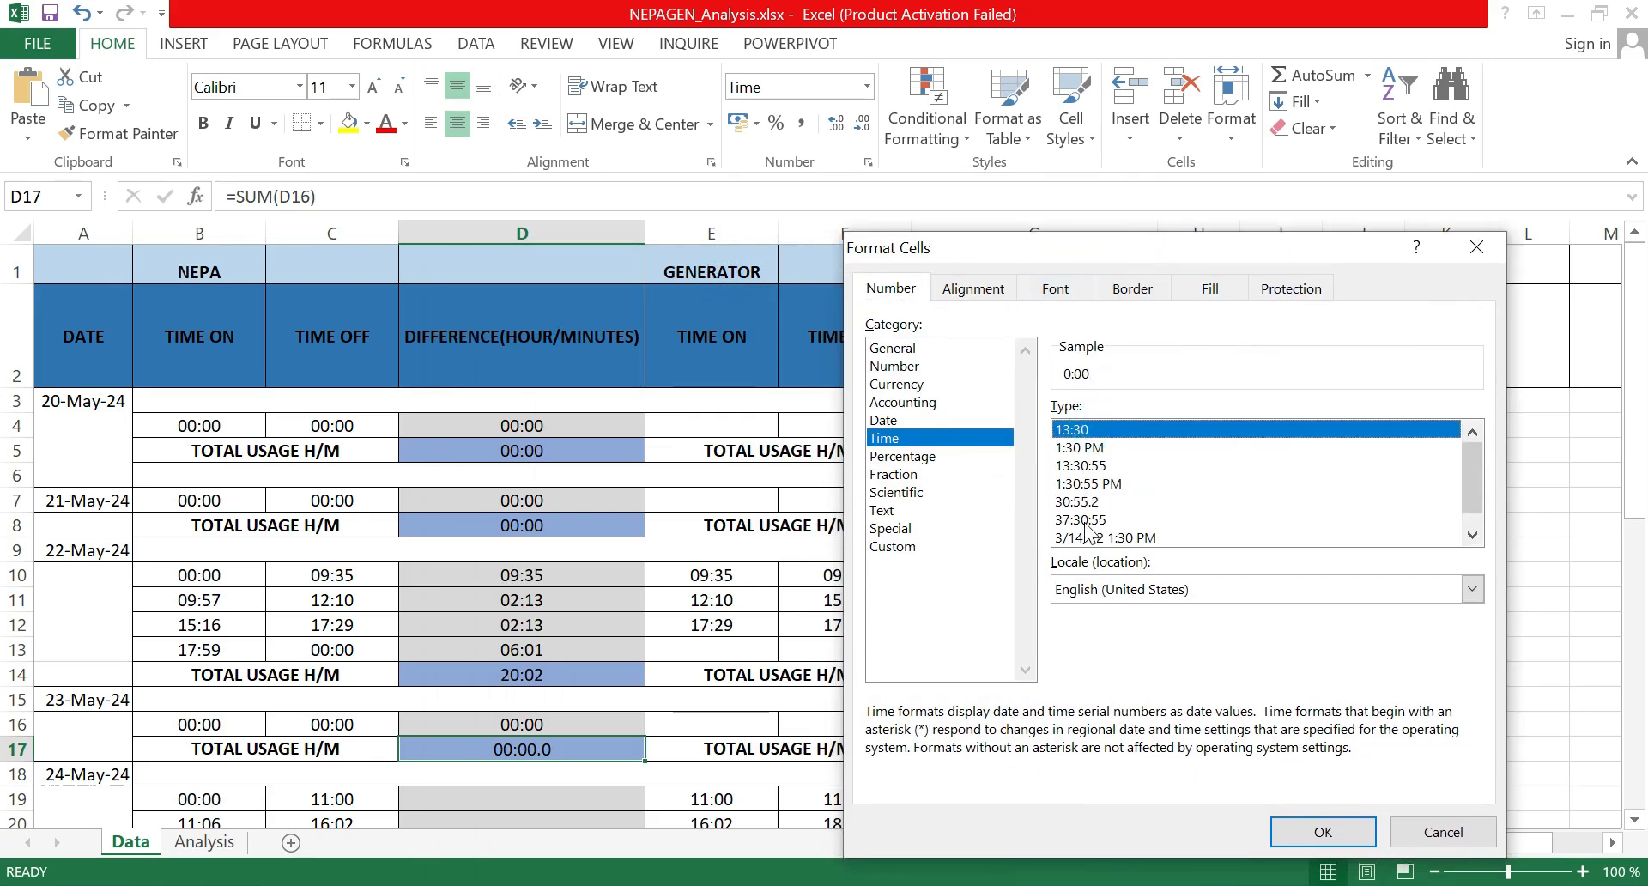
{"action": "left_click", "coordinate": [1089, 466]}
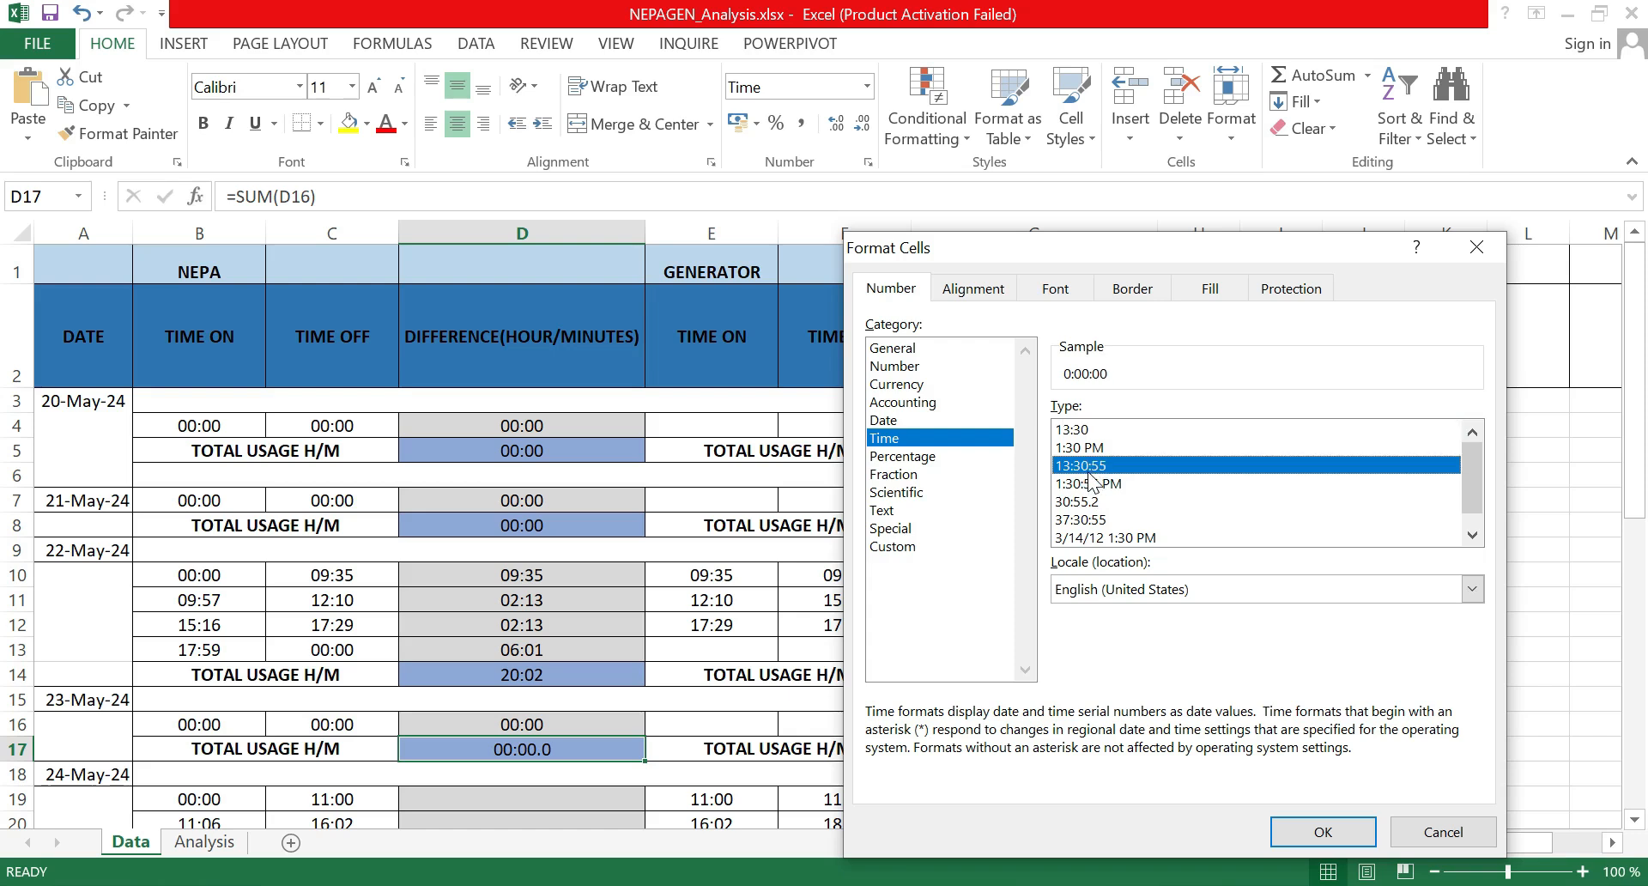
{"action": "scroll", "coordinate": [1099, 531], "scroll_direction": "down", "scroll_amount": 1}
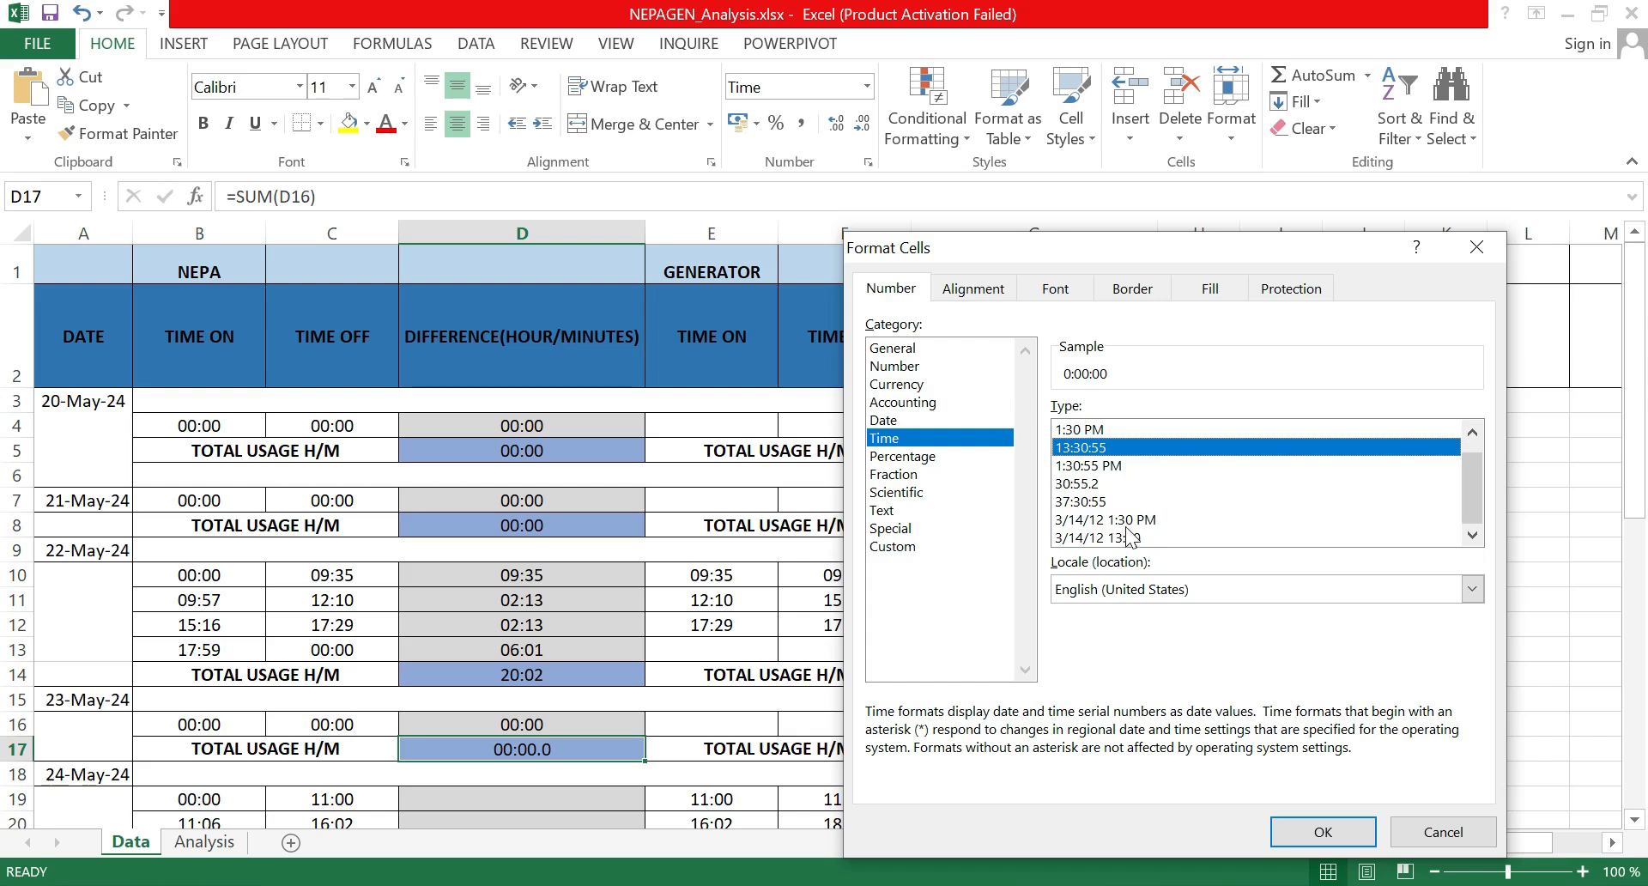
{"action": "left_click", "coordinate": [1083, 484]}
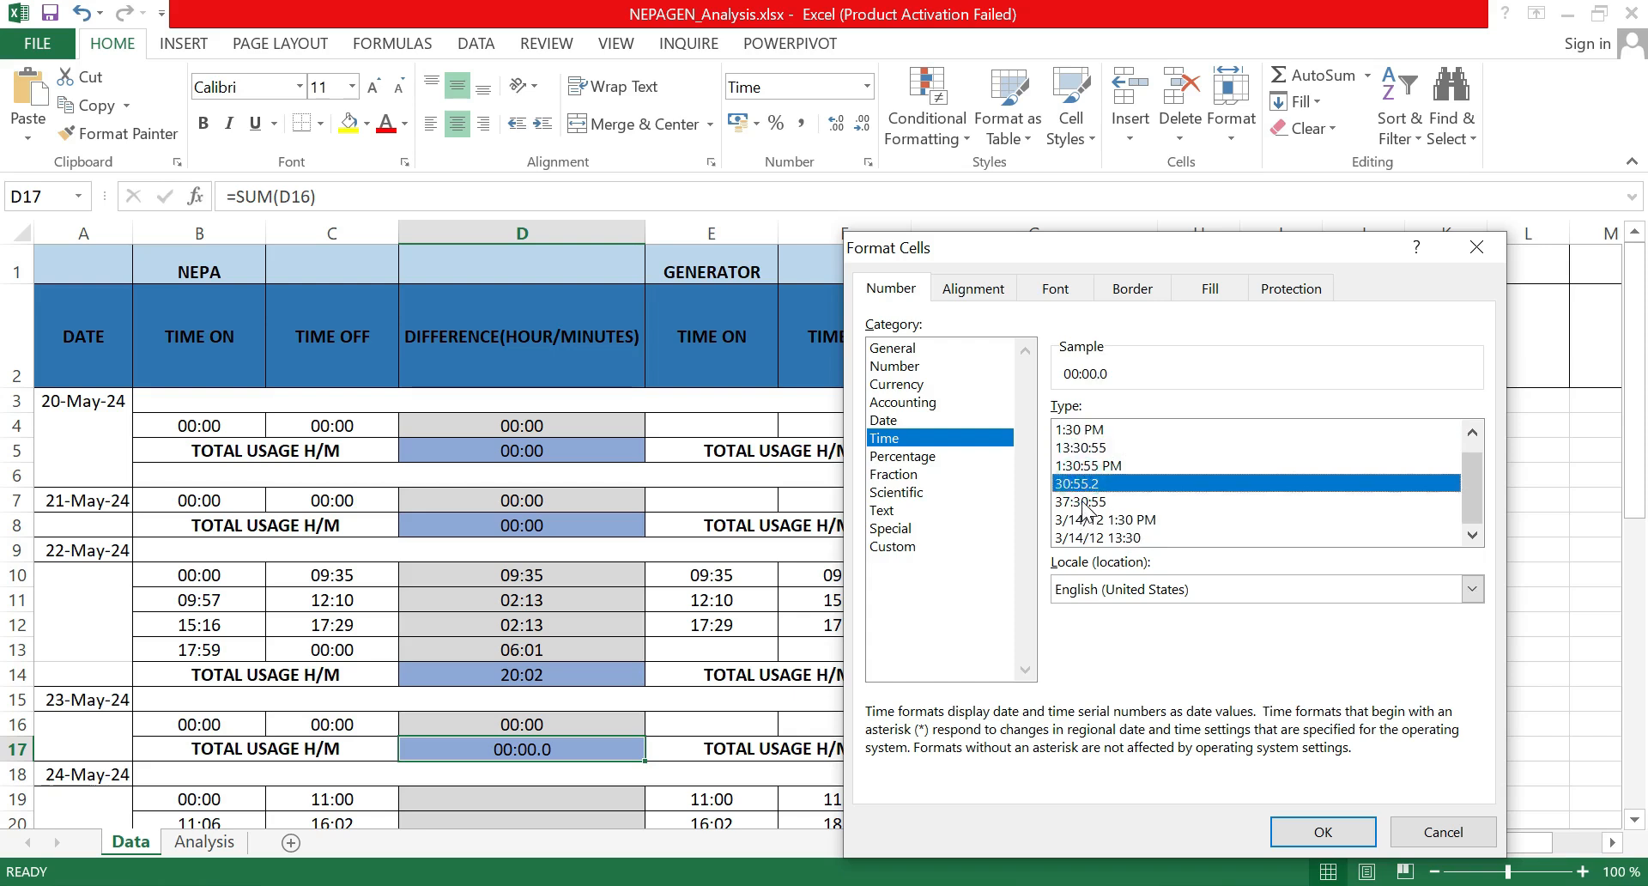
{"action": "left_click", "coordinate": [1083, 502]}
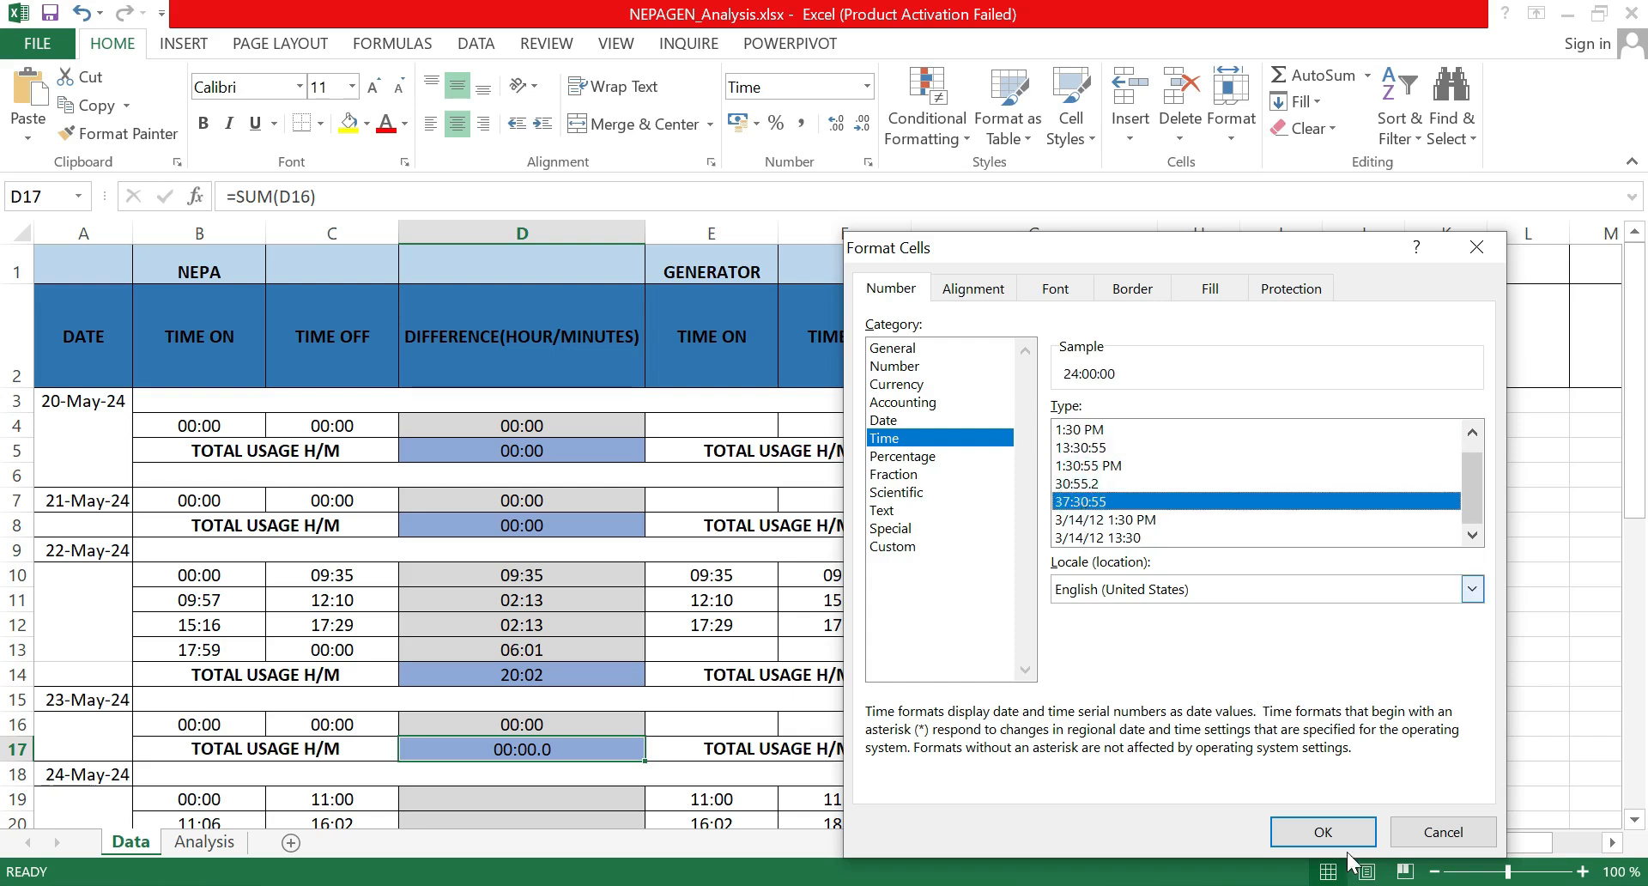
{"action": "left_click", "coordinate": [1304, 834]}
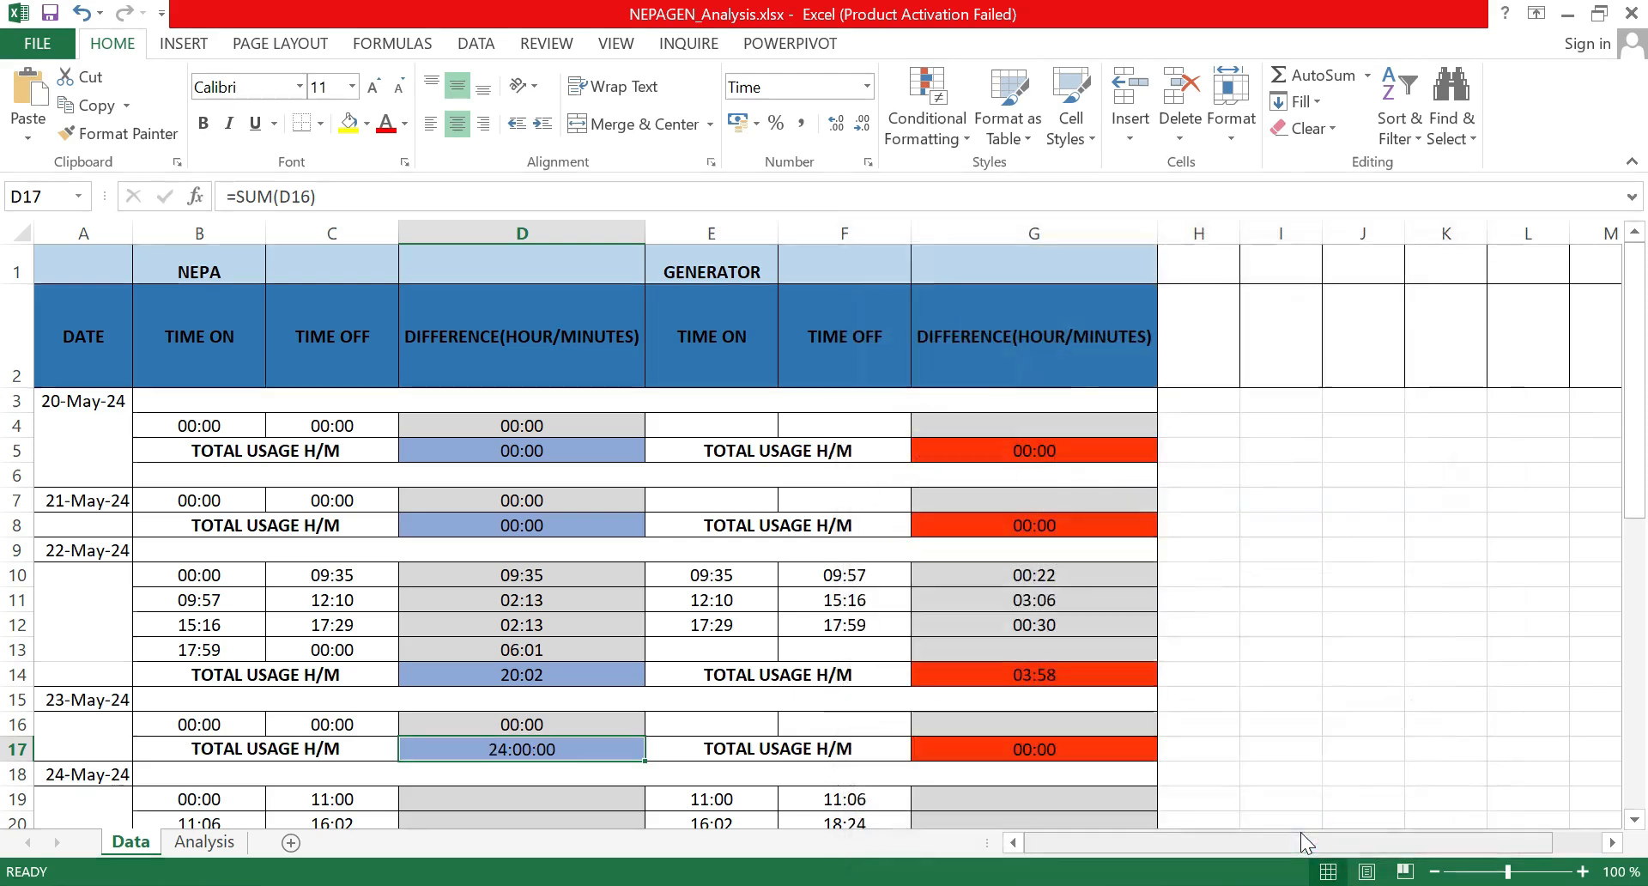
Step: Preview the available time formats for the NEPA total in D17 and apply 30:55.2
{"action": "right_click", "coordinate": [575, 754]}
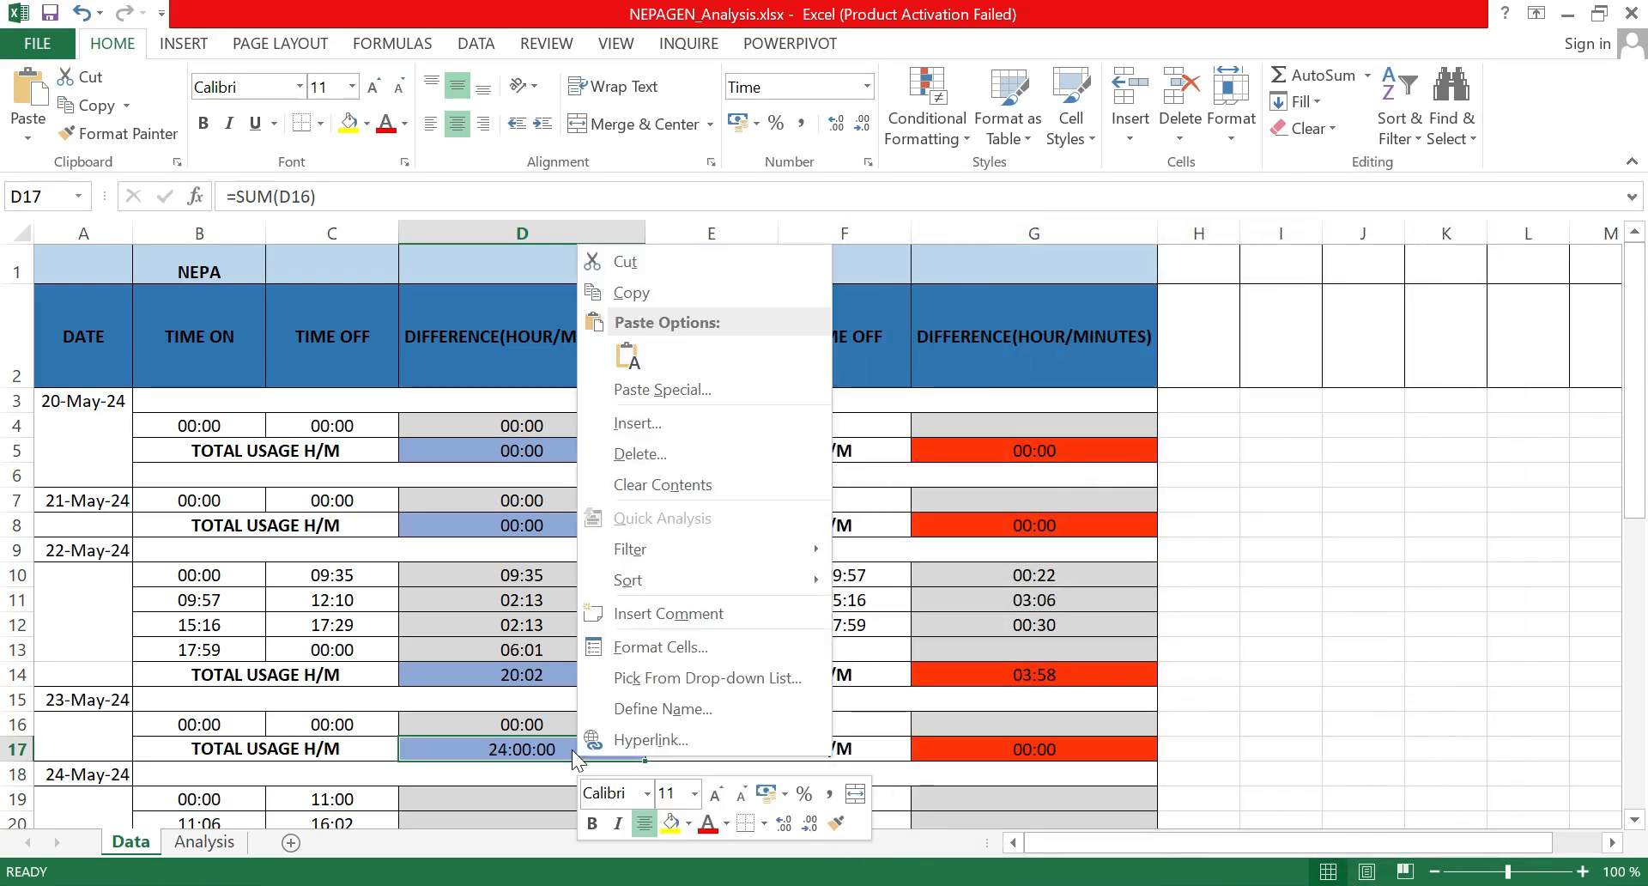
{"action": "left_click", "coordinate": [720, 644]}
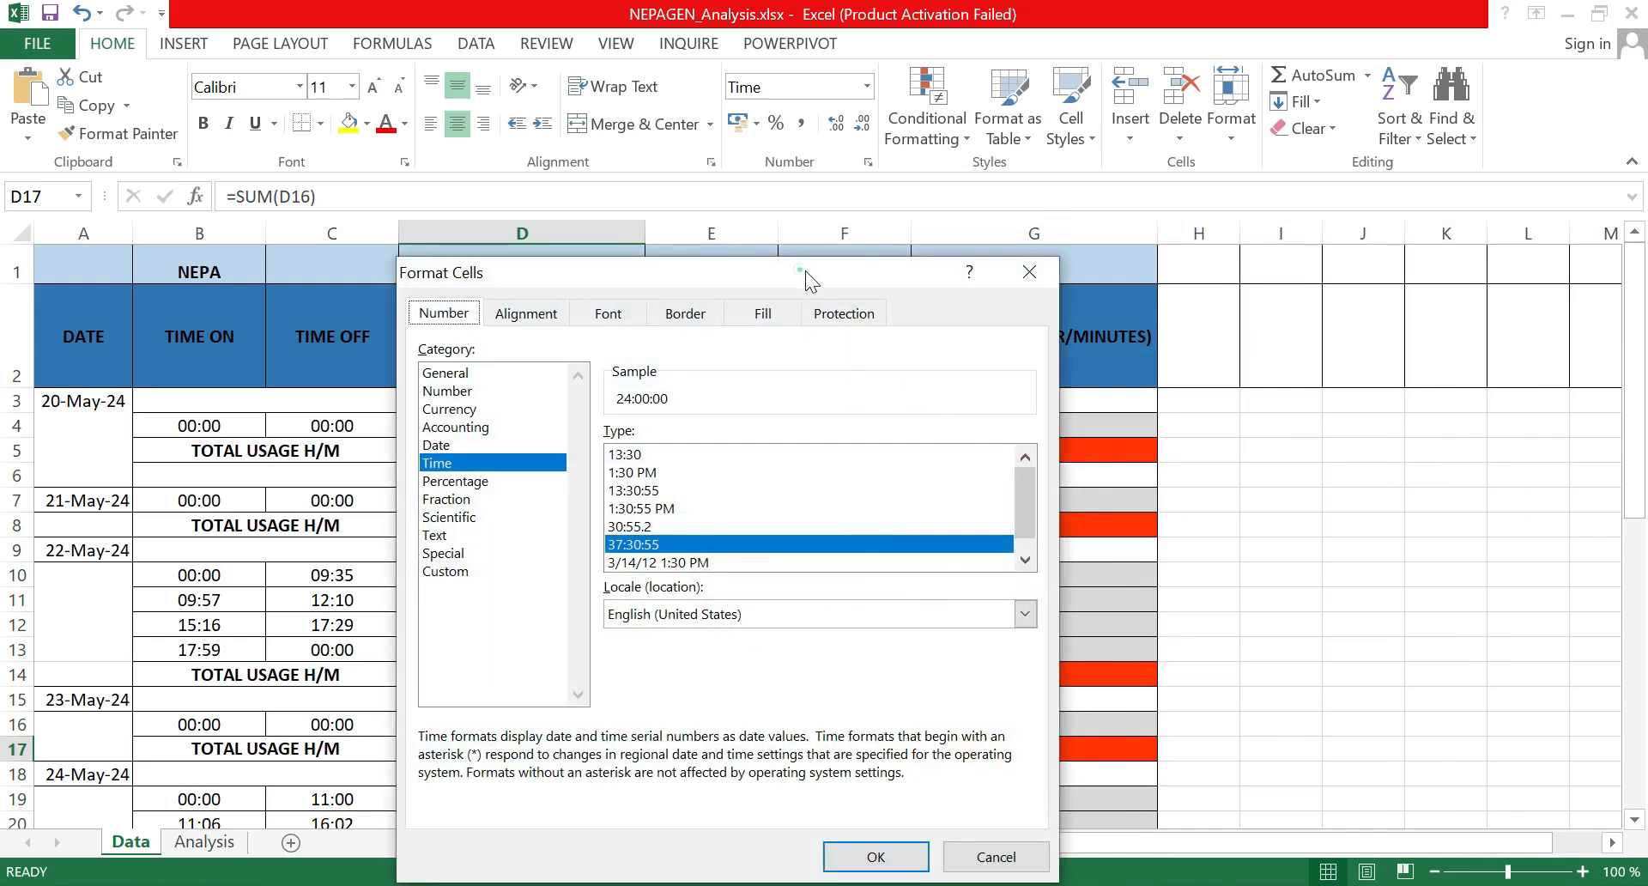
{"action": "left_click_drag", "start_coordinate": [805, 271], "coordinate": [1216, 248]}
{"action": "left_click", "coordinate": [1059, 433]}
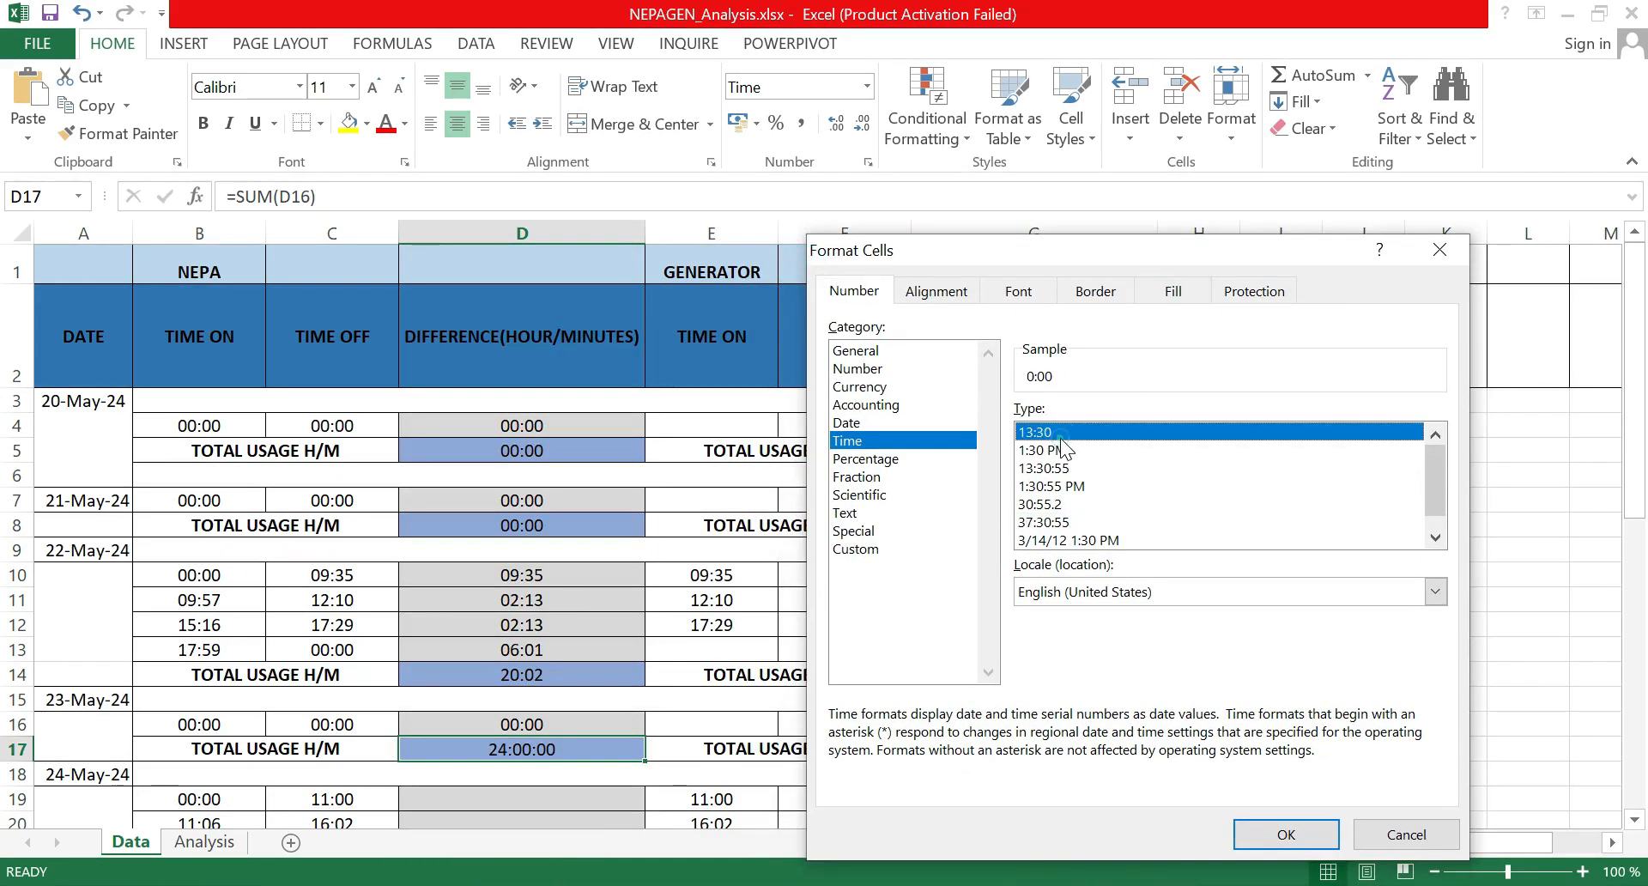
{"action": "left_click", "coordinate": [1062, 474]}
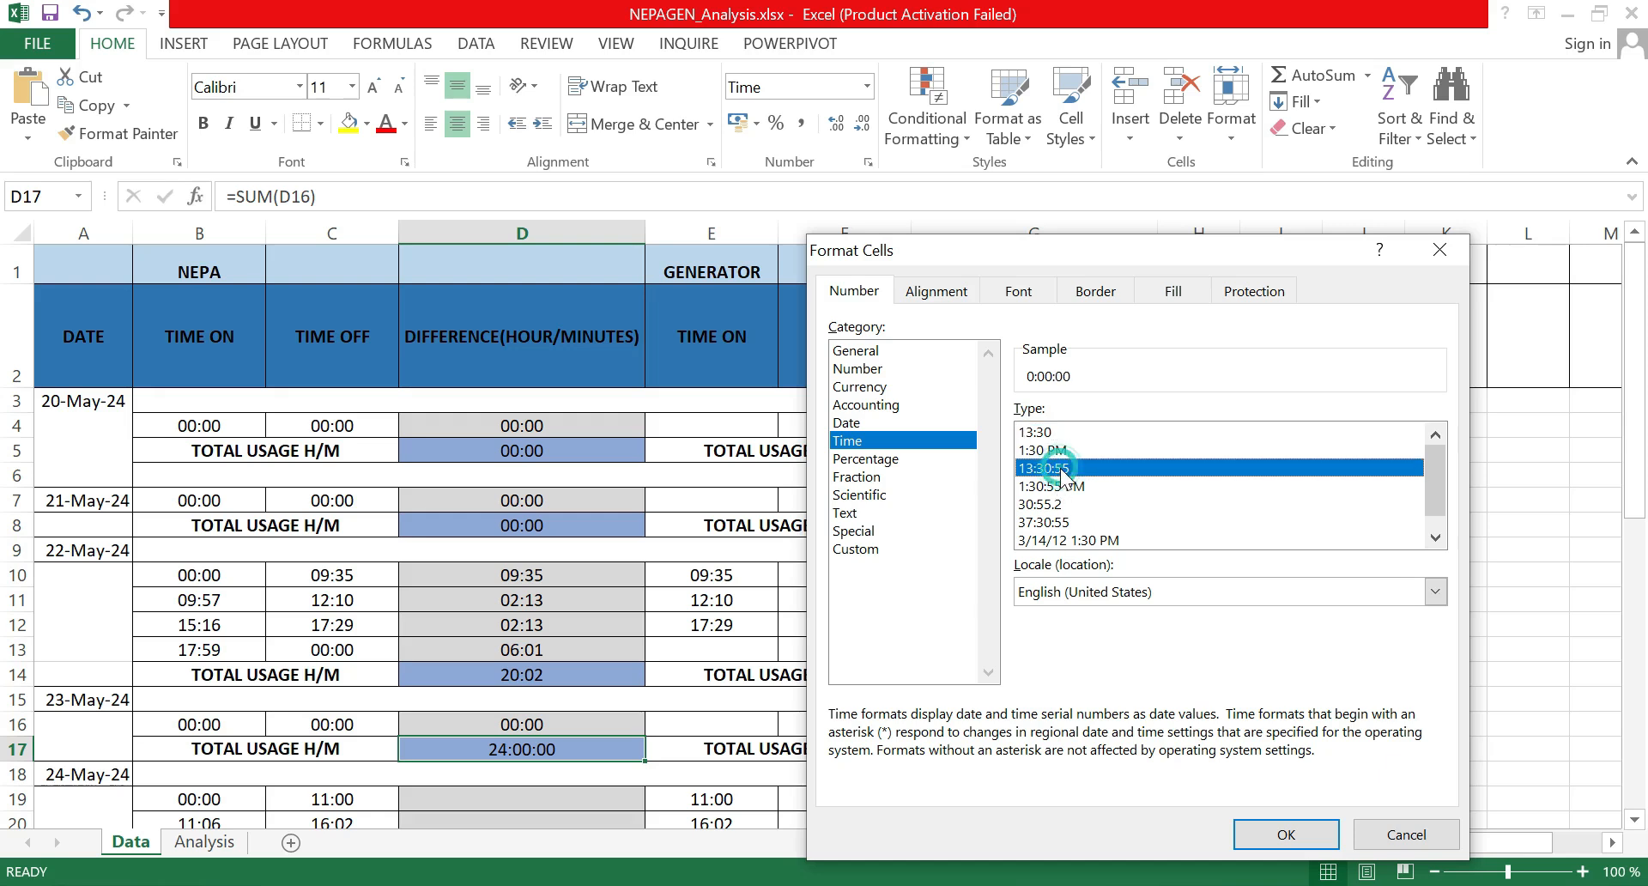
{"action": "left_click", "coordinate": [1062, 485]}
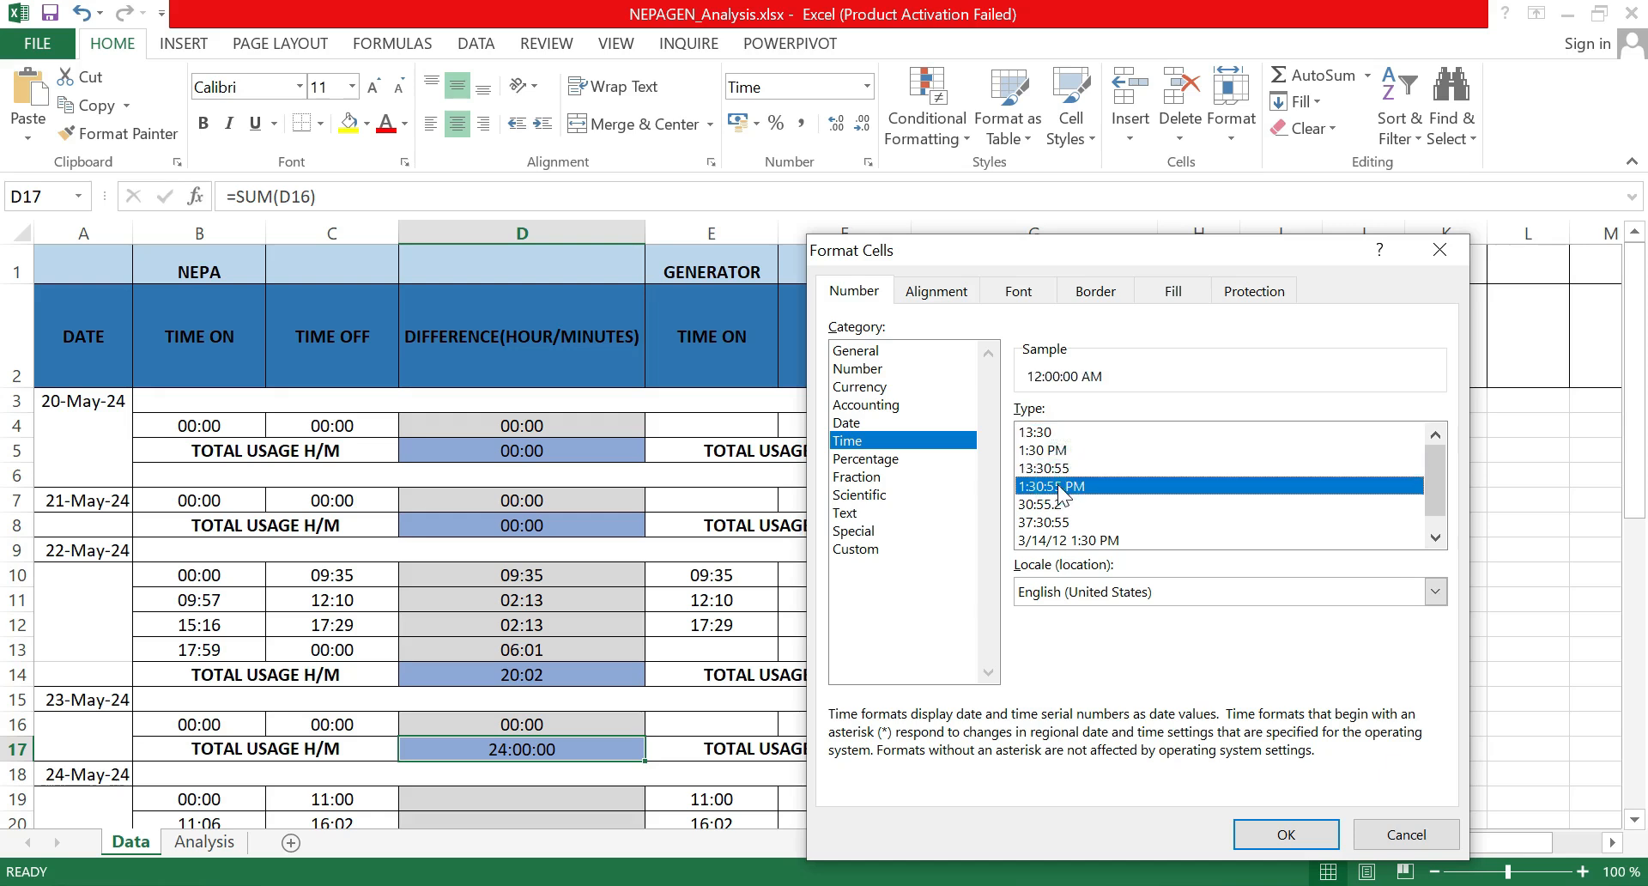
{"action": "left_click", "coordinate": [1057, 506]}
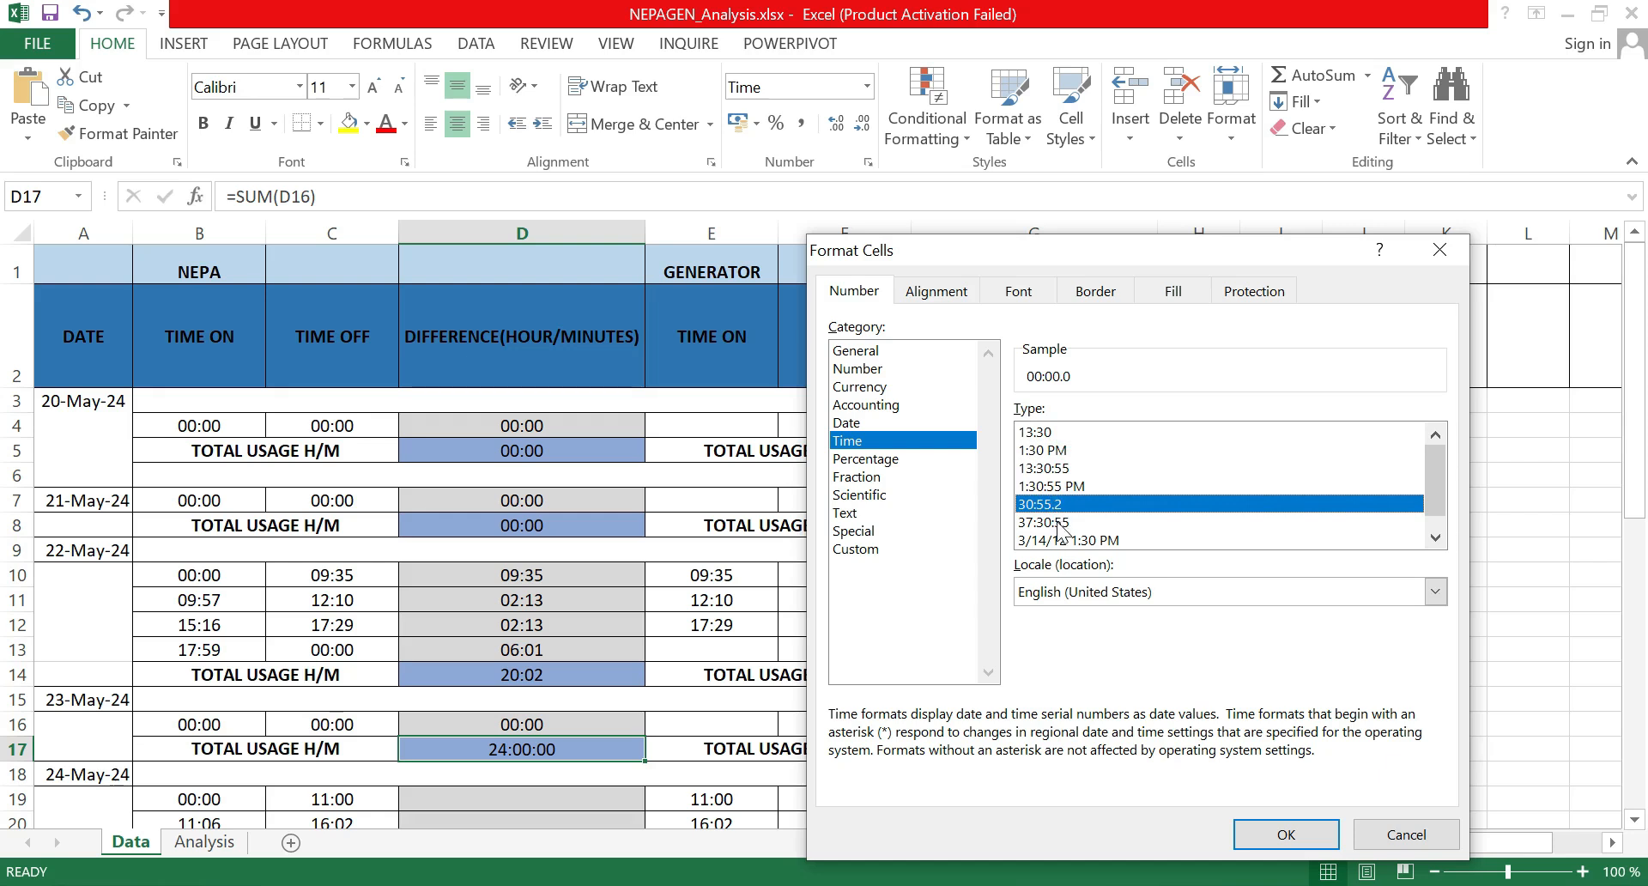
{"action": "left_click", "coordinate": [1058, 522]}
{"action": "scroll", "coordinate": [1065, 558], "scroll_direction": "down", "scroll_amount": 1}
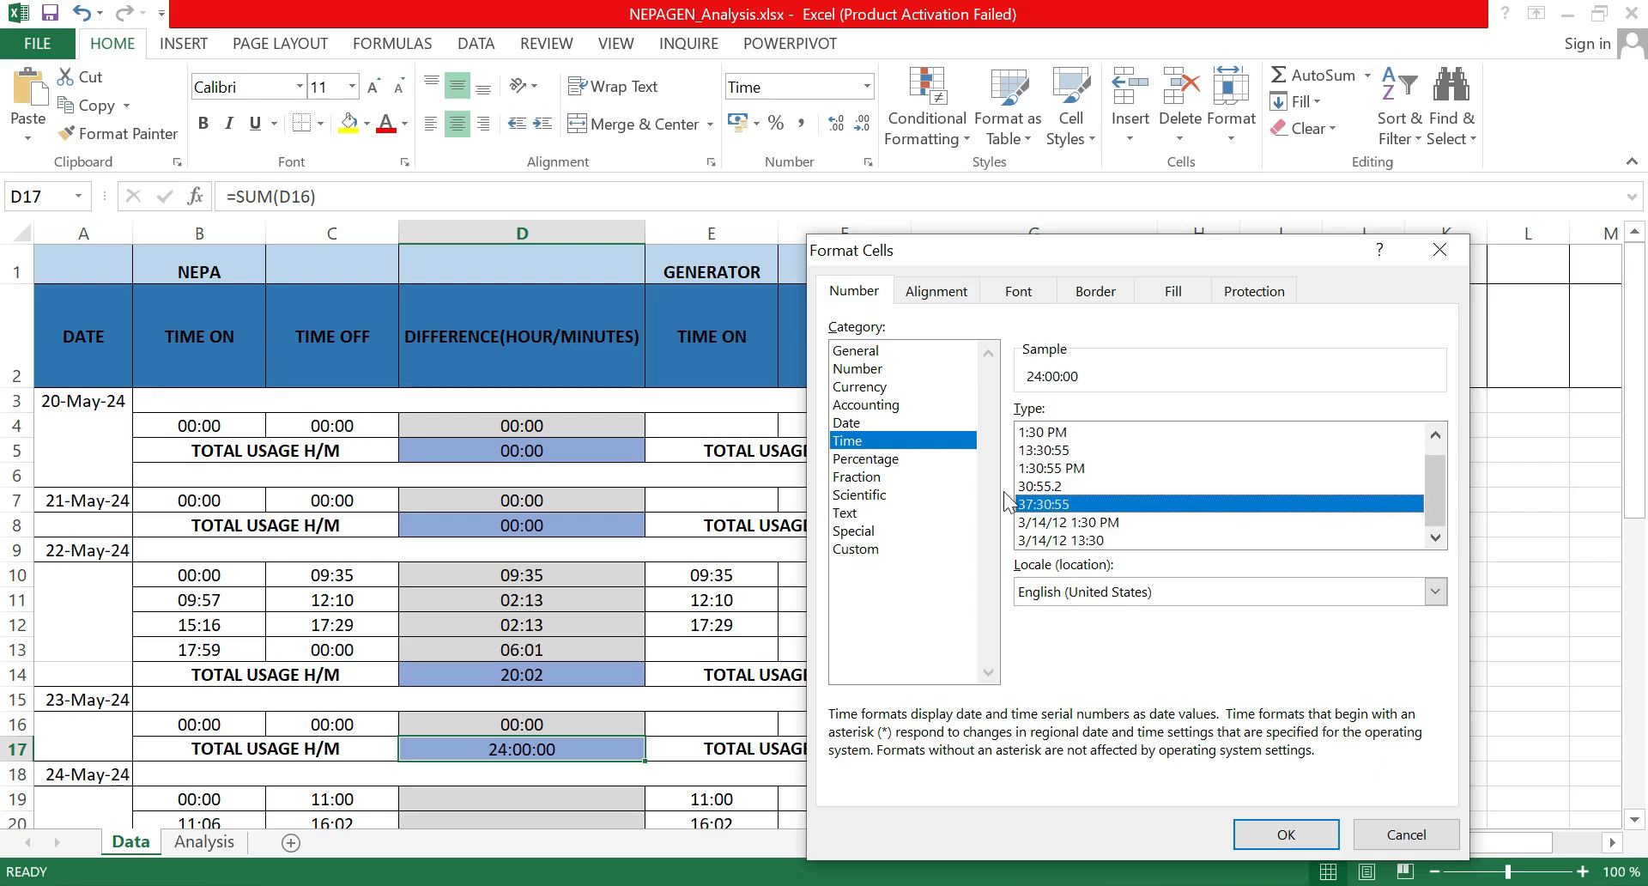
{"action": "left_click", "coordinate": [1099, 540]}
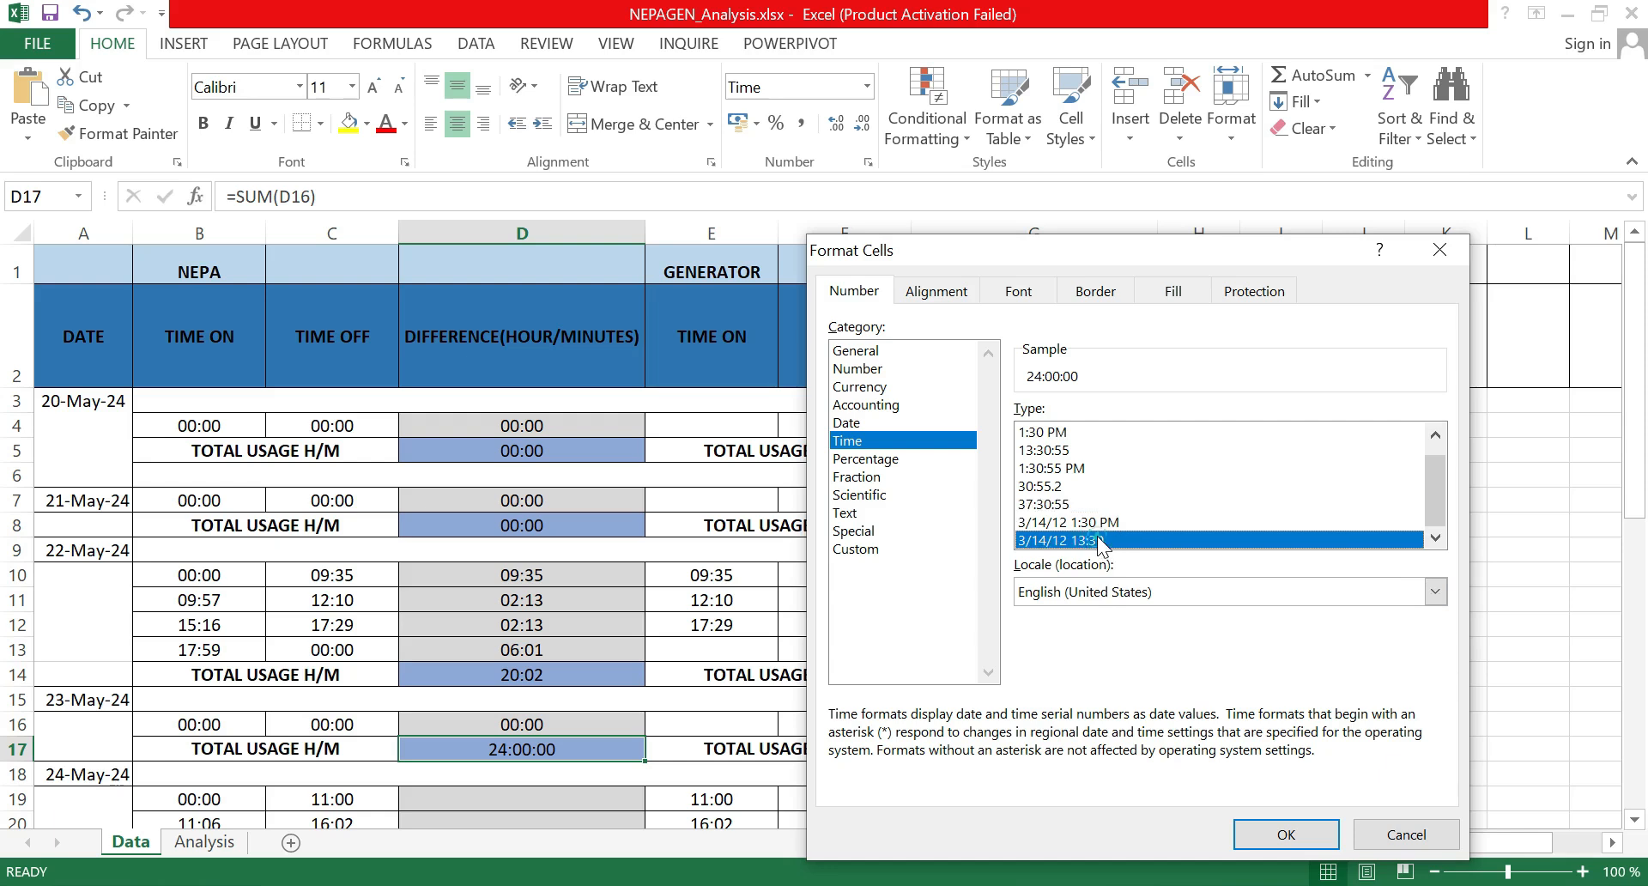
{"action": "left_click", "coordinate": [1094, 524]}
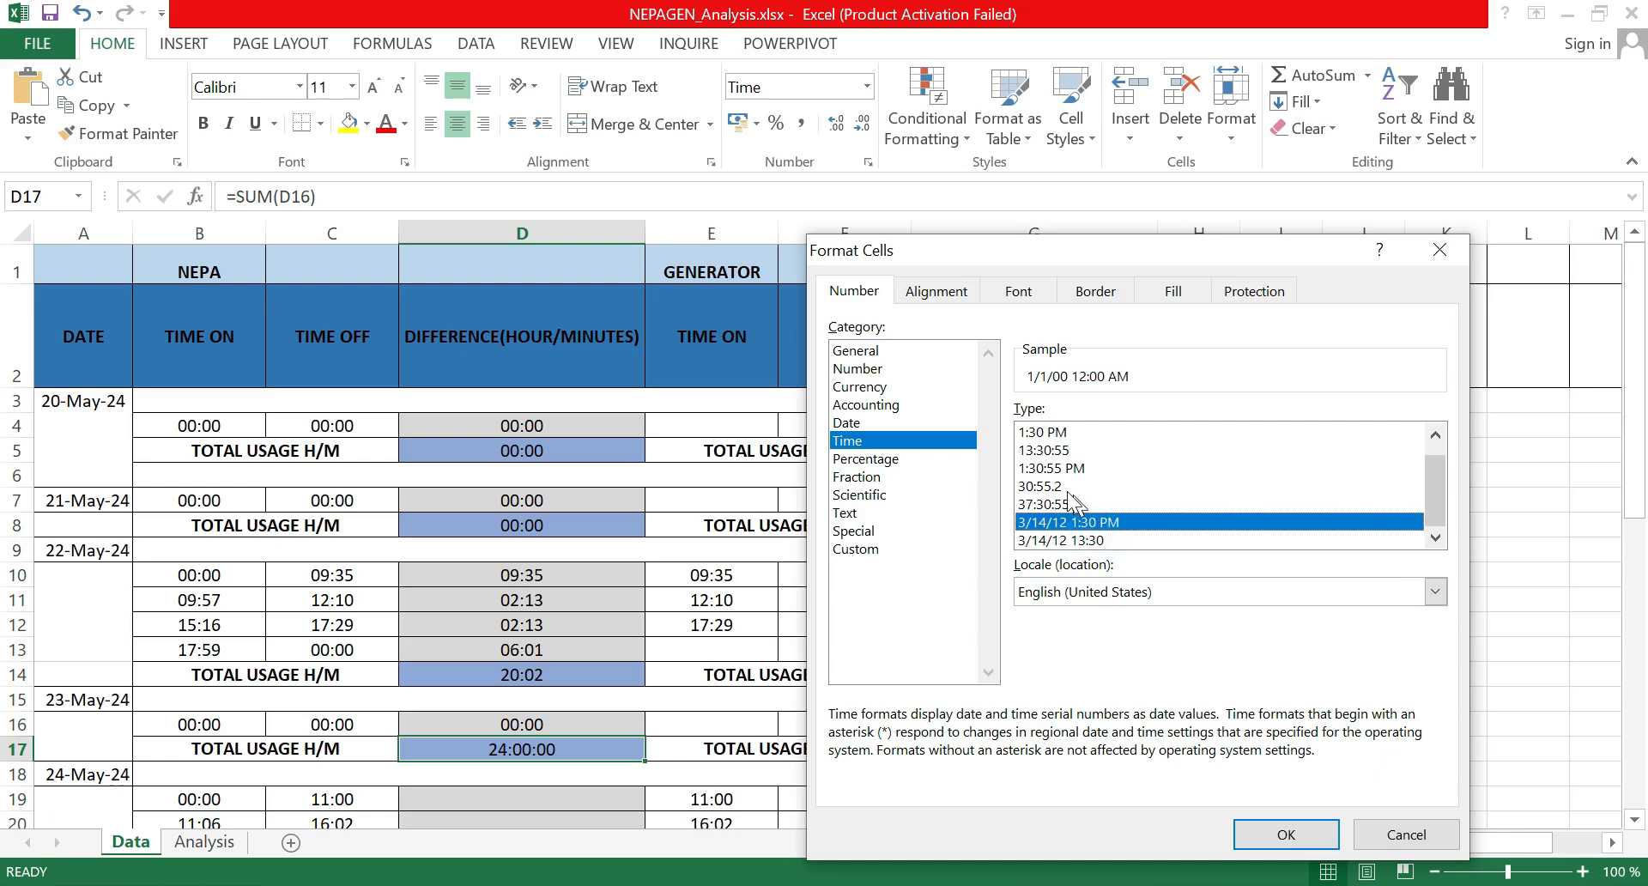
{"action": "left_click", "coordinate": [1069, 486]}
{"action": "left_click", "coordinate": [1103, 505]}
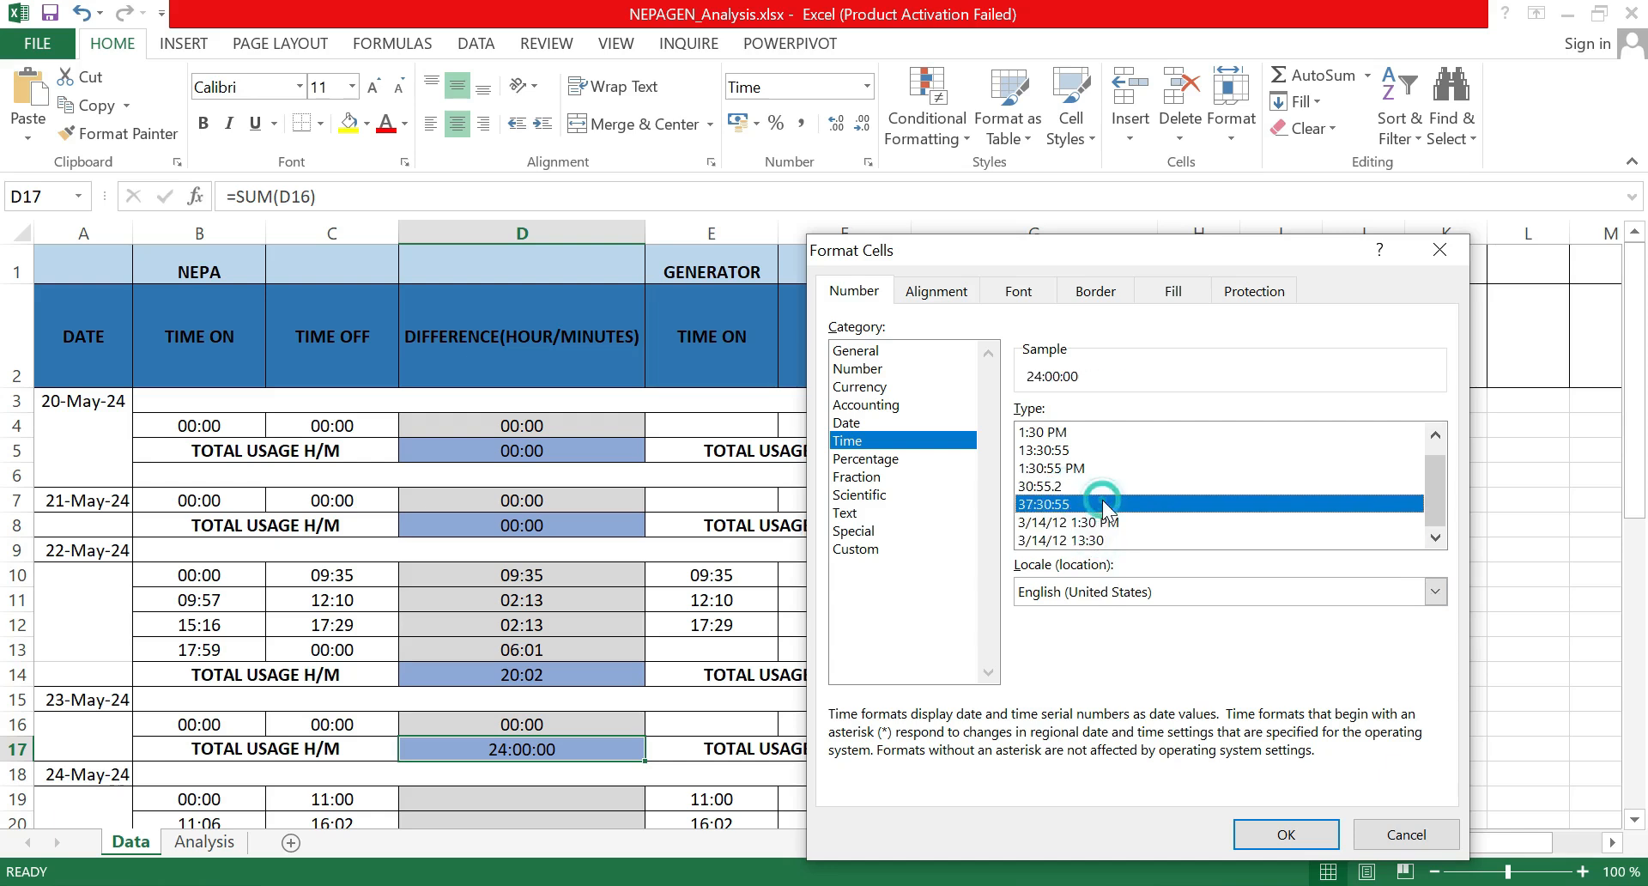
{"action": "left_click", "coordinate": [1096, 486]}
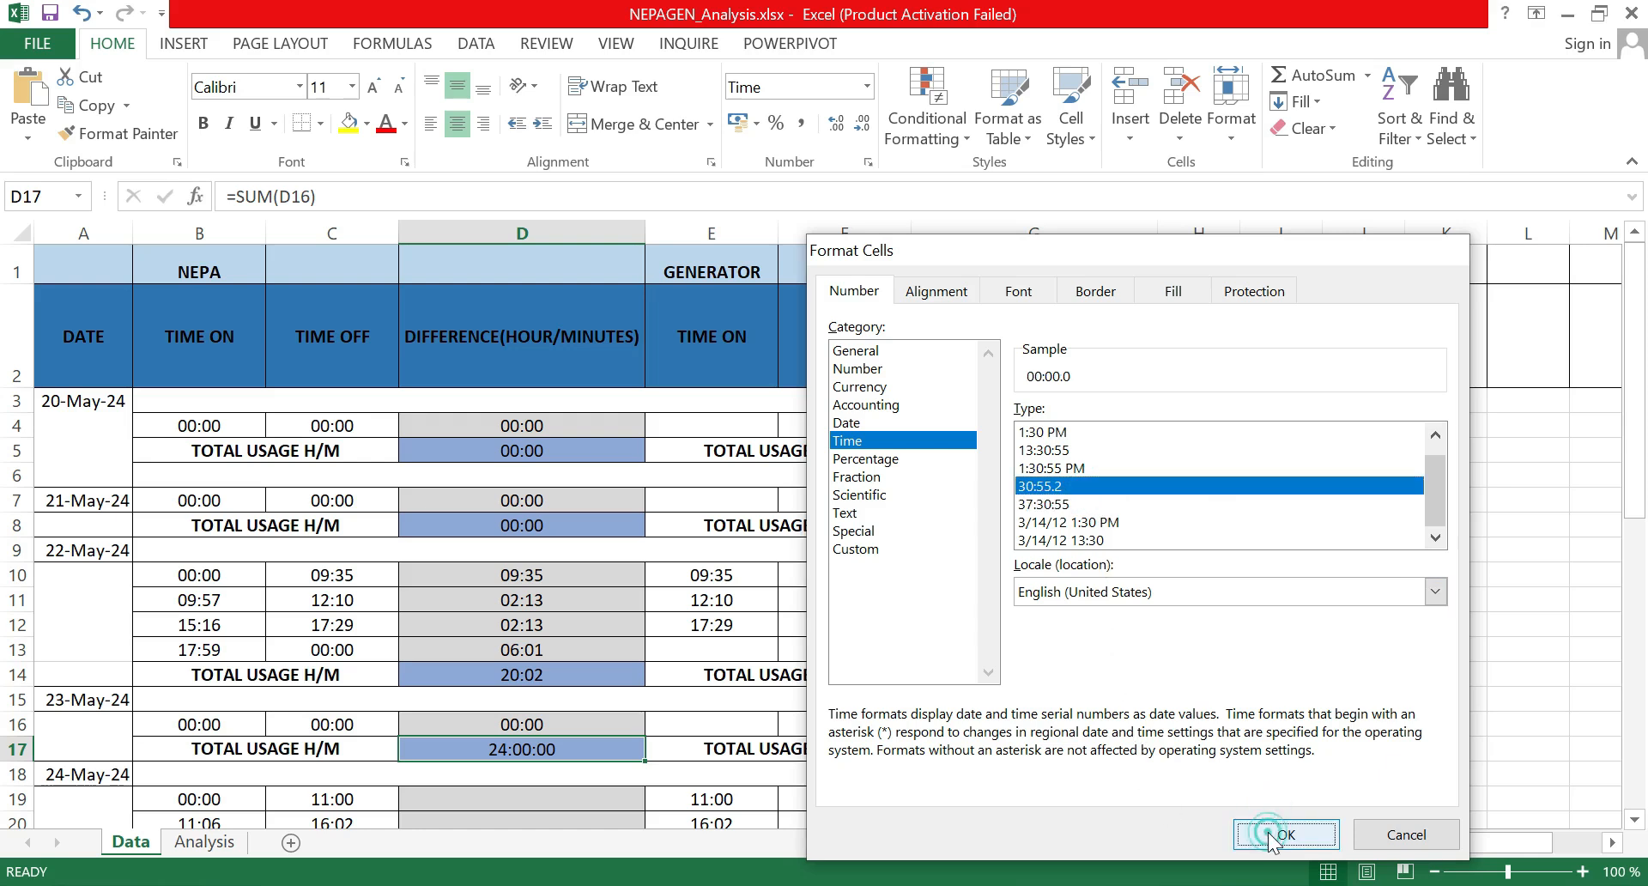
{"action": "left_click", "coordinate": [1274, 831]}
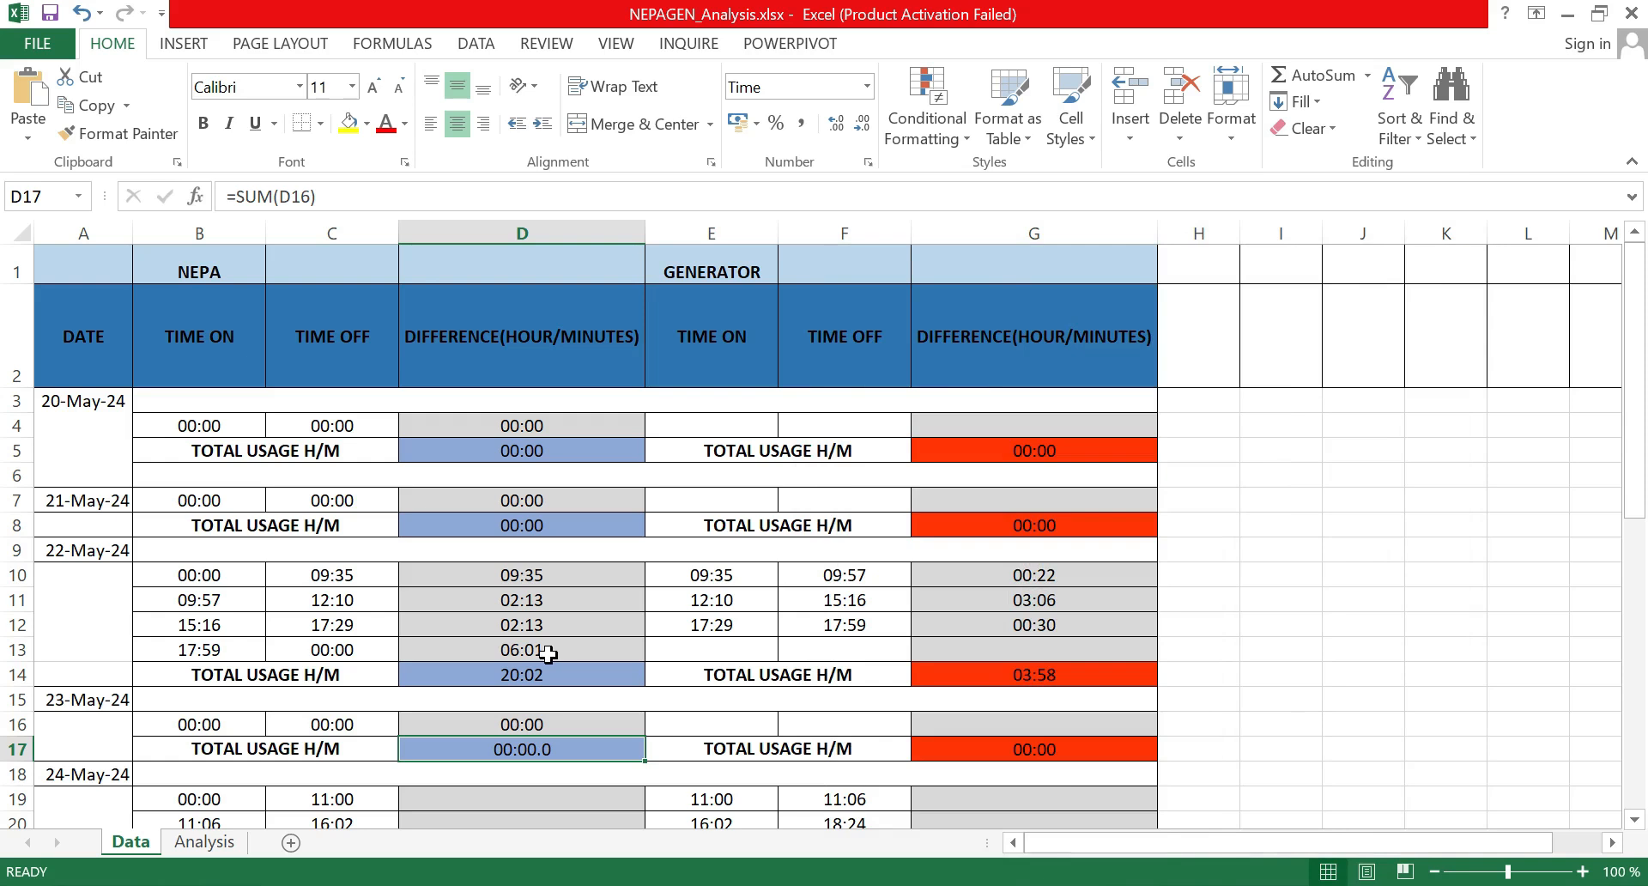
{"action": "right_click", "coordinate": [575, 756]}
{"action": "left_click", "coordinate": [717, 644]}
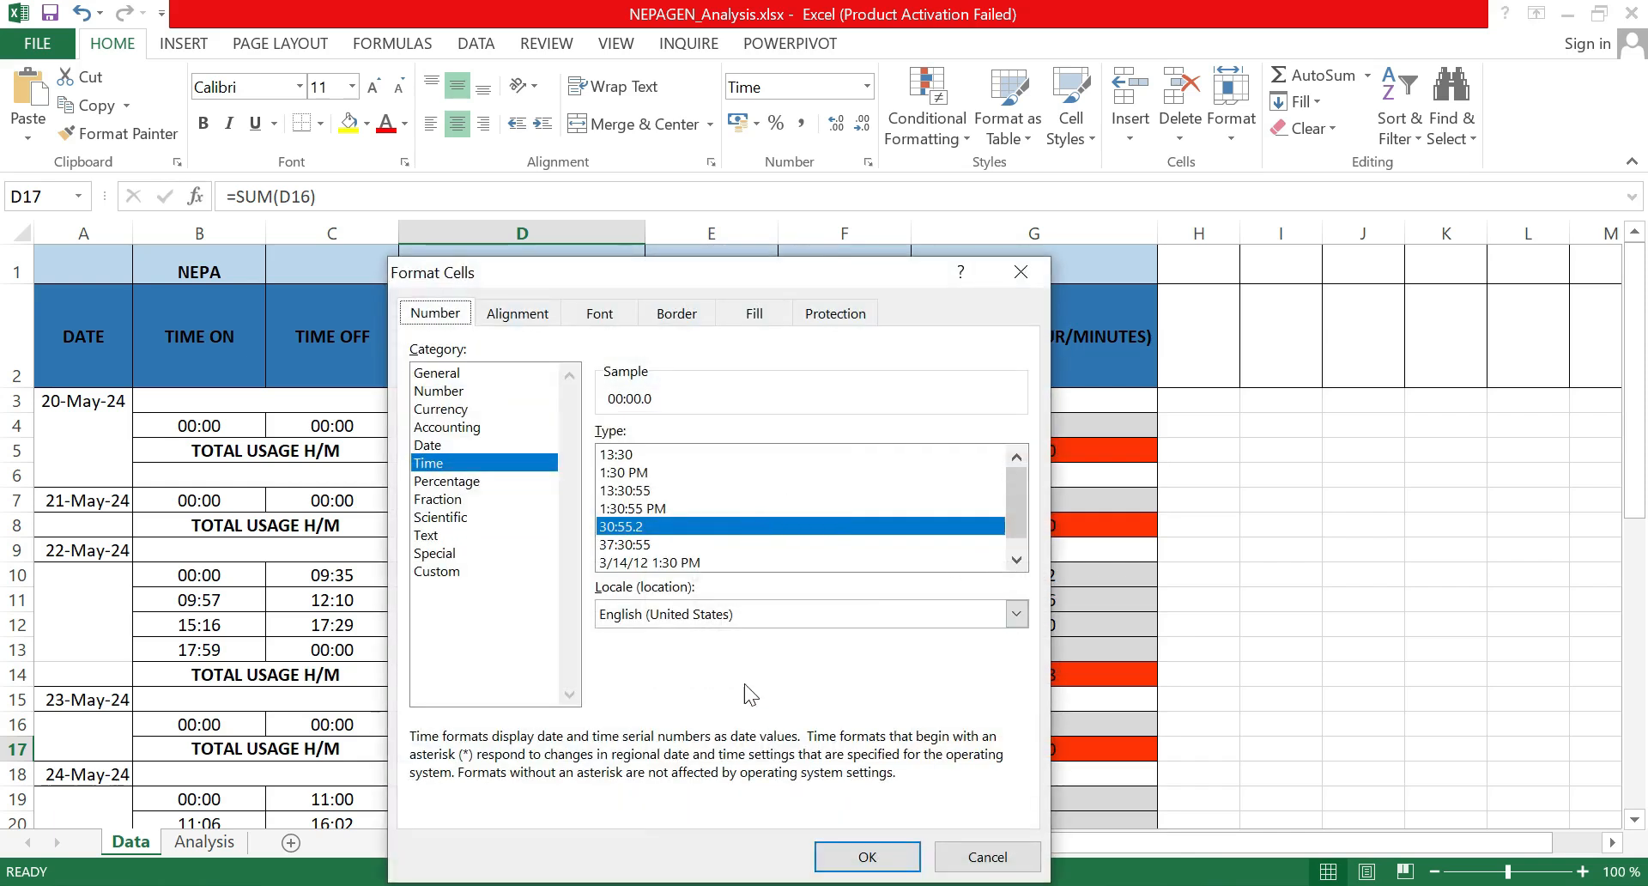
{"action": "left_click", "coordinate": [648, 489]}
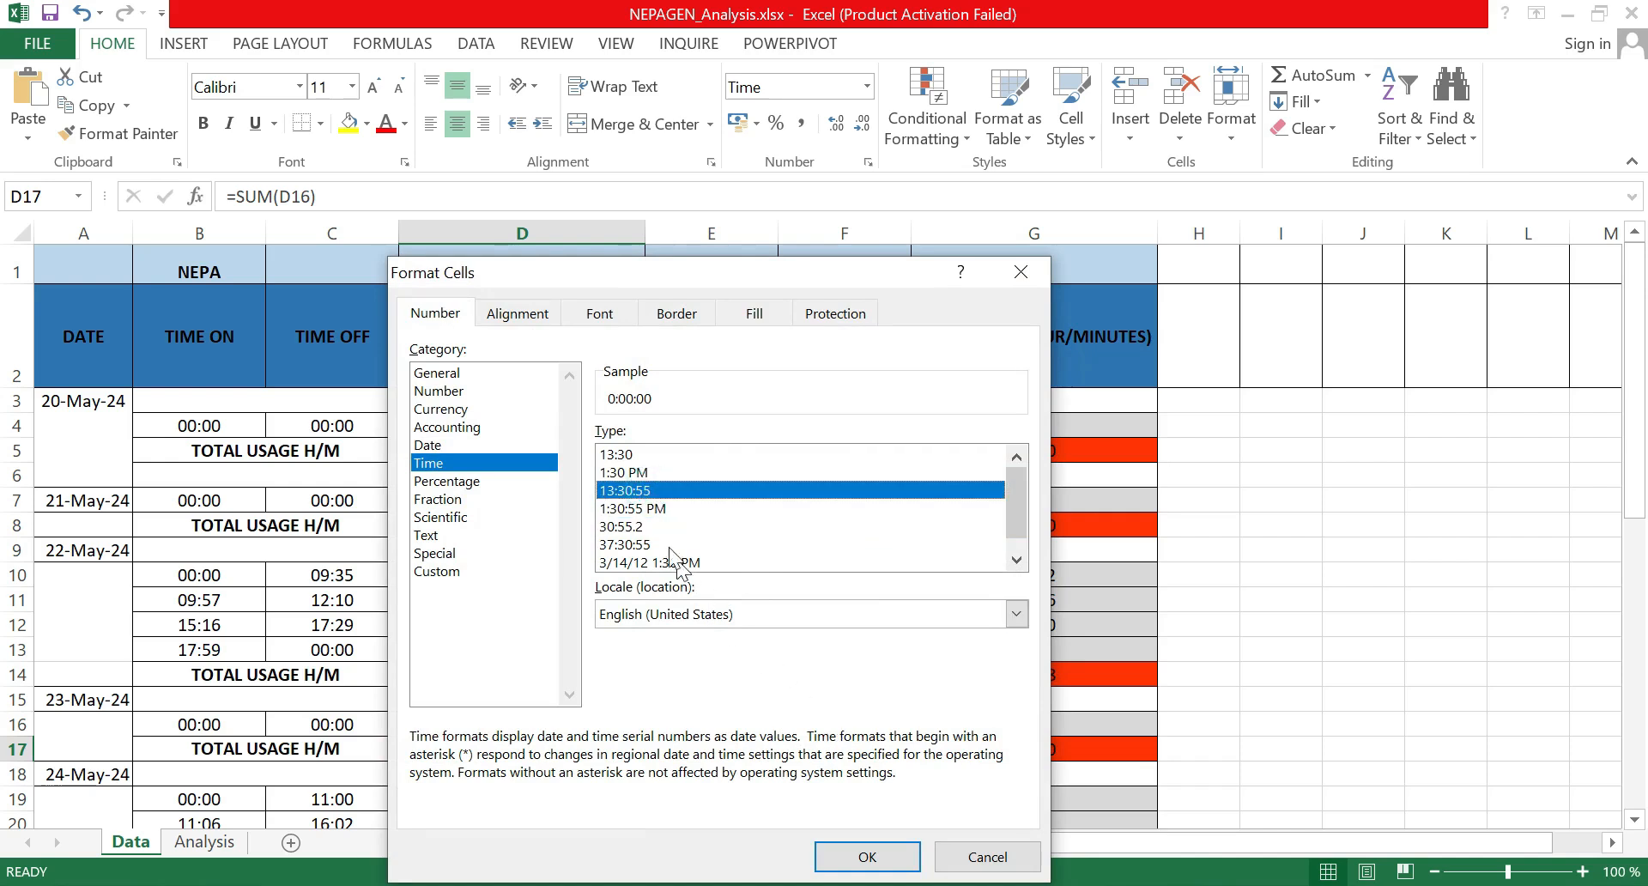
{"action": "left_click", "coordinate": [633, 472]}
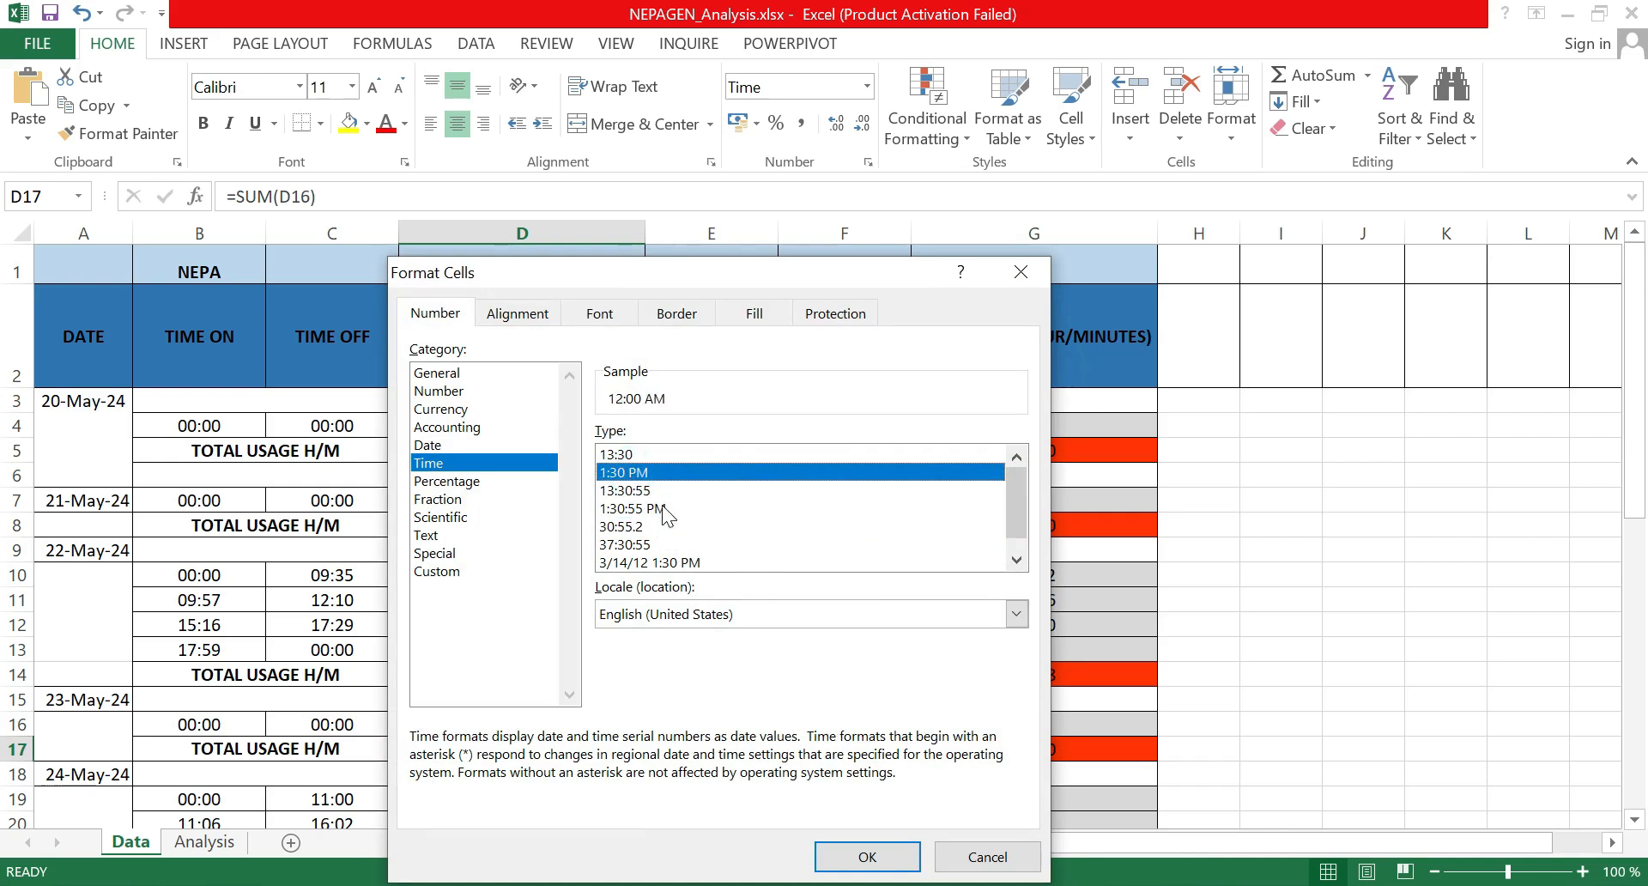
{"action": "left_click", "coordinate": [1019, 276]}
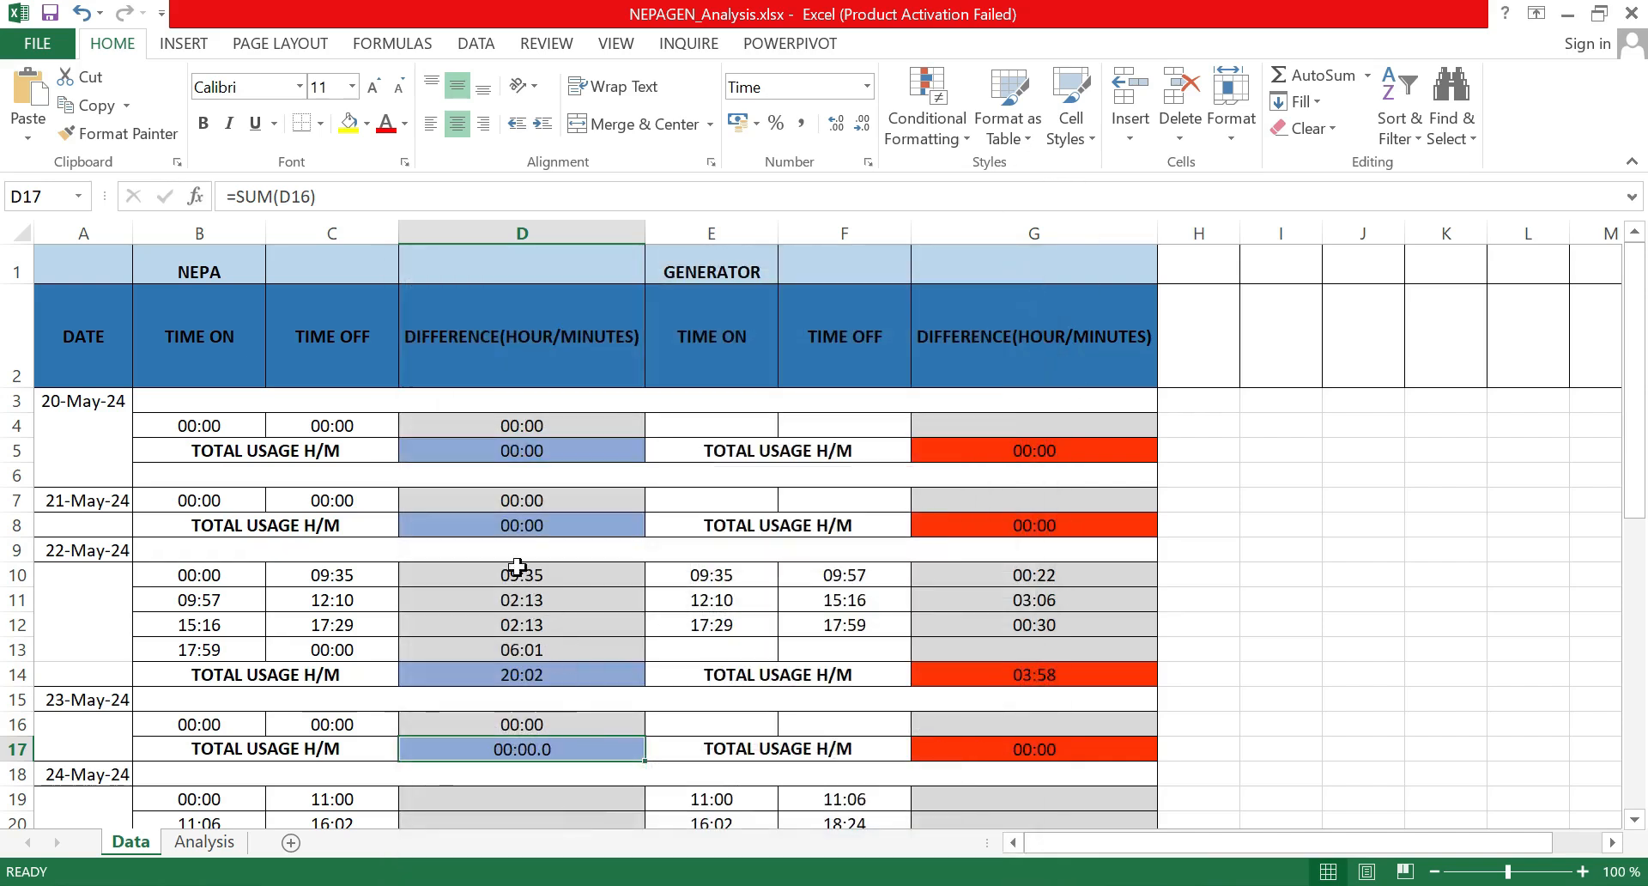
Step: Copy the 21-May-24 NEPA total in D8 into D17 to reuse its formula and hour-minute format for 23-May-24
{"action": "left_click", "coordinate": [523, 528]}
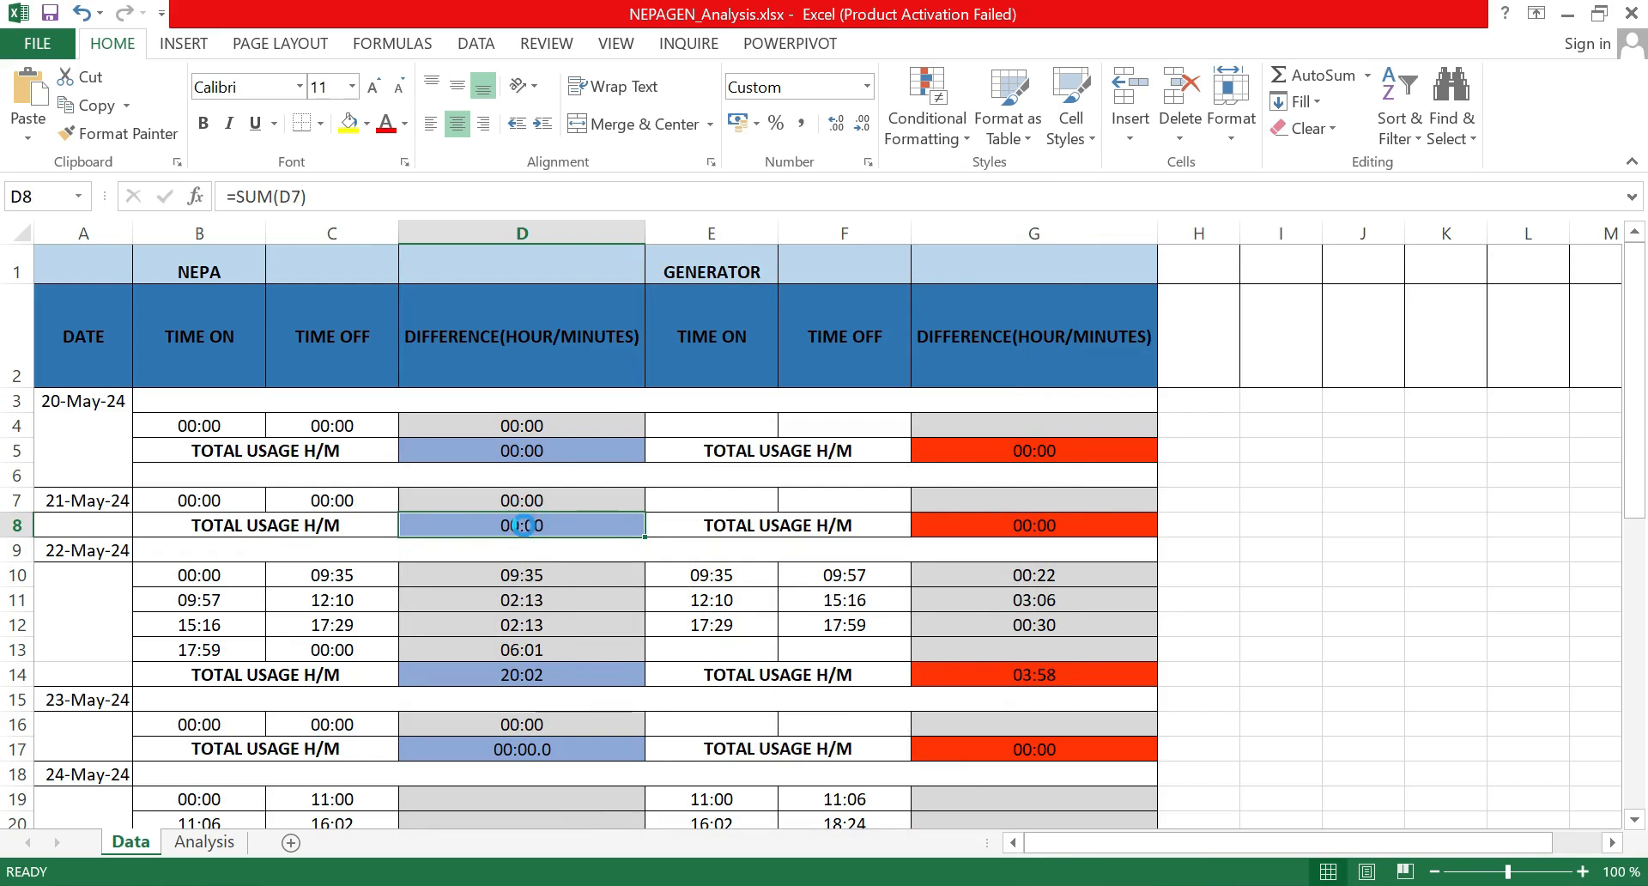
{"action": "key", "text": "ctrl+c"}
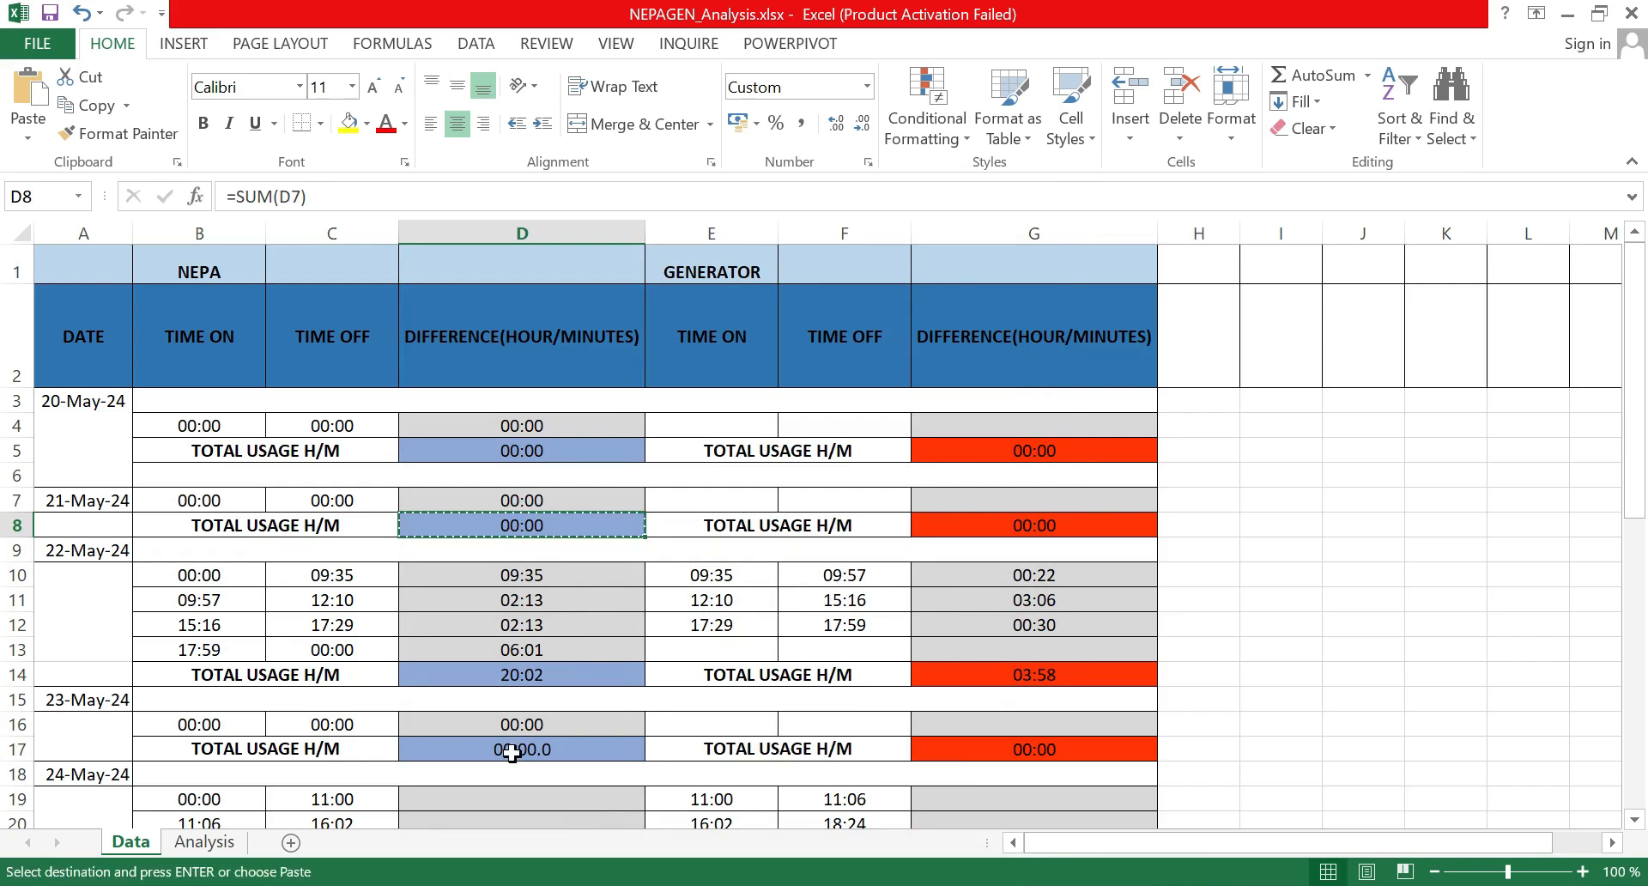
{"action": "left_click", "coordinate": [512, 753]}
{"action": "key", "text": "ctrl+v"}
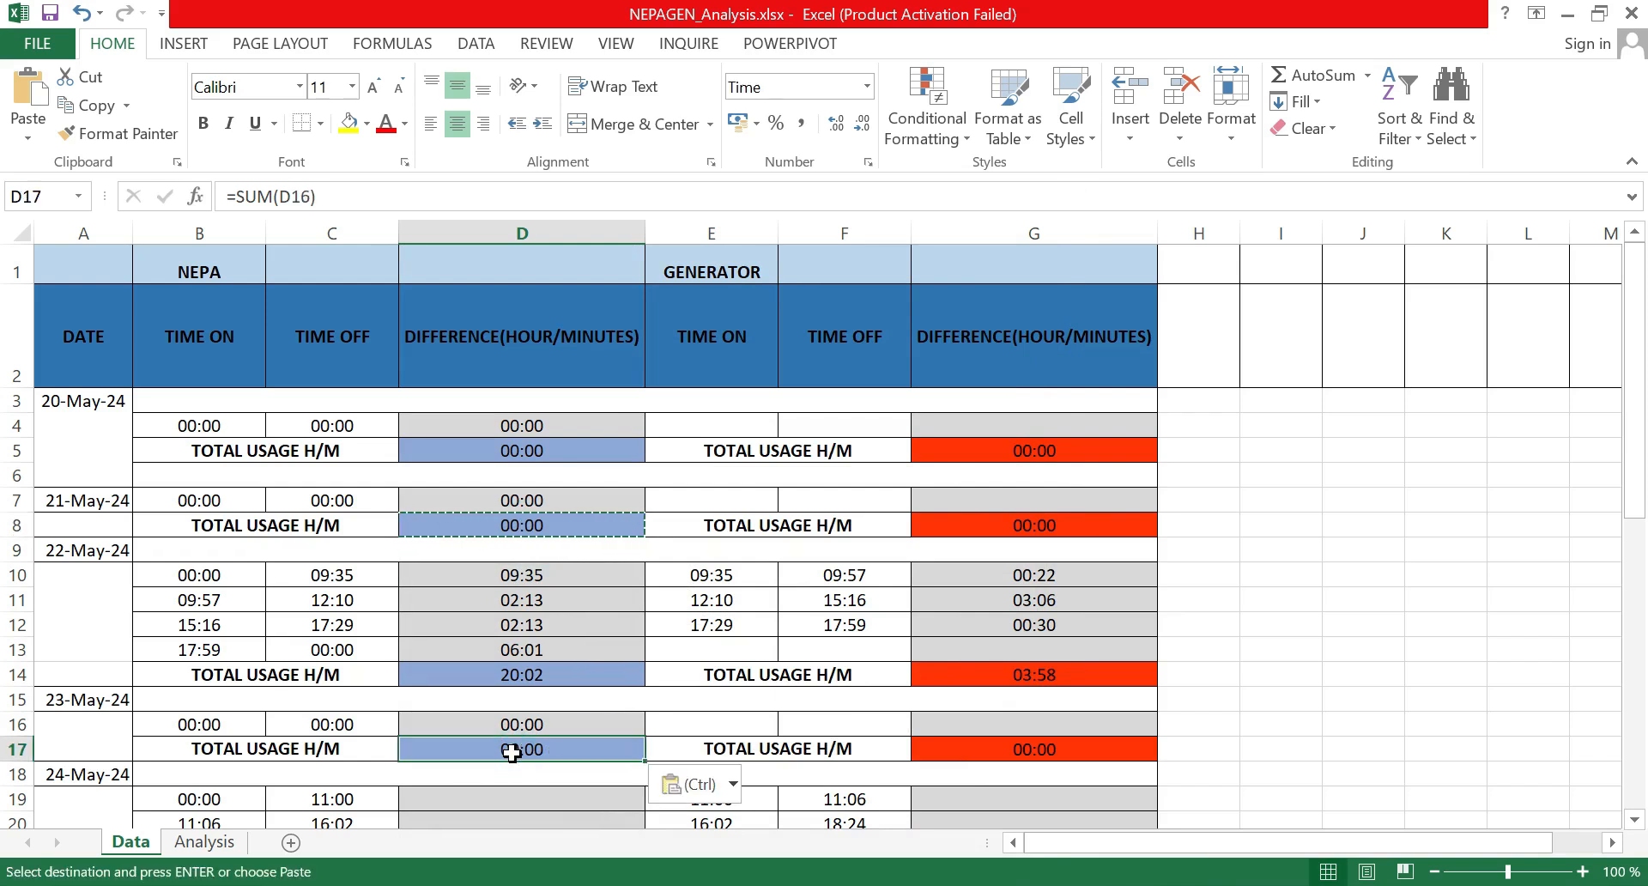
Step: Check the combined sum of the NEPA and generator totals in D17 and G17
{"action": "left_click", "coordinate": [1364, 701]}
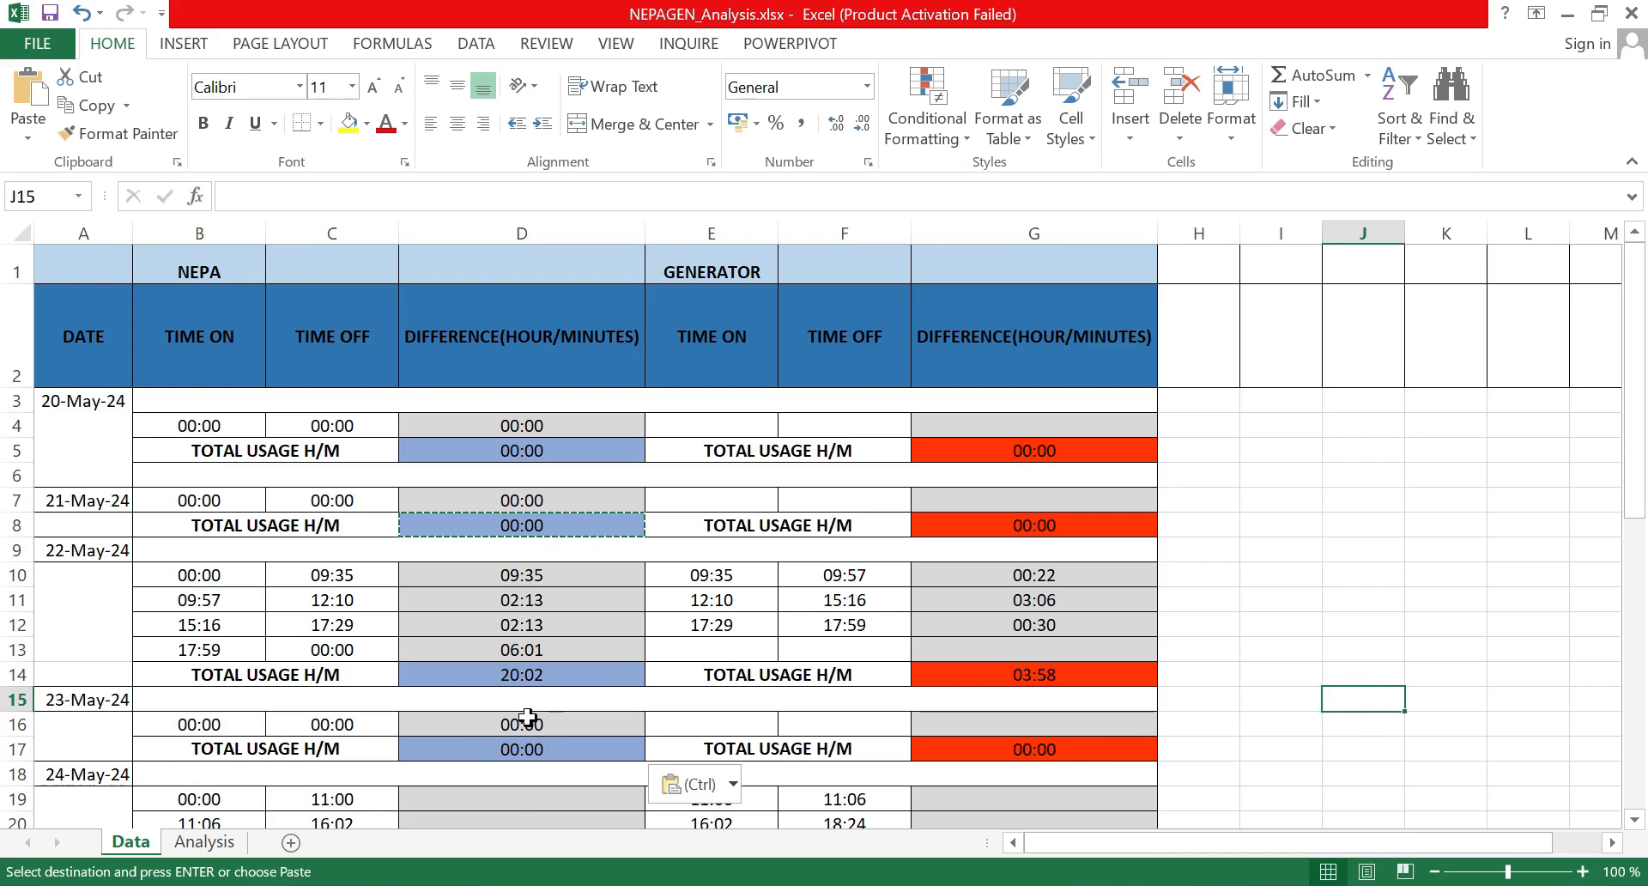
{"action": "left_click", "coordinate": [524, 750]}
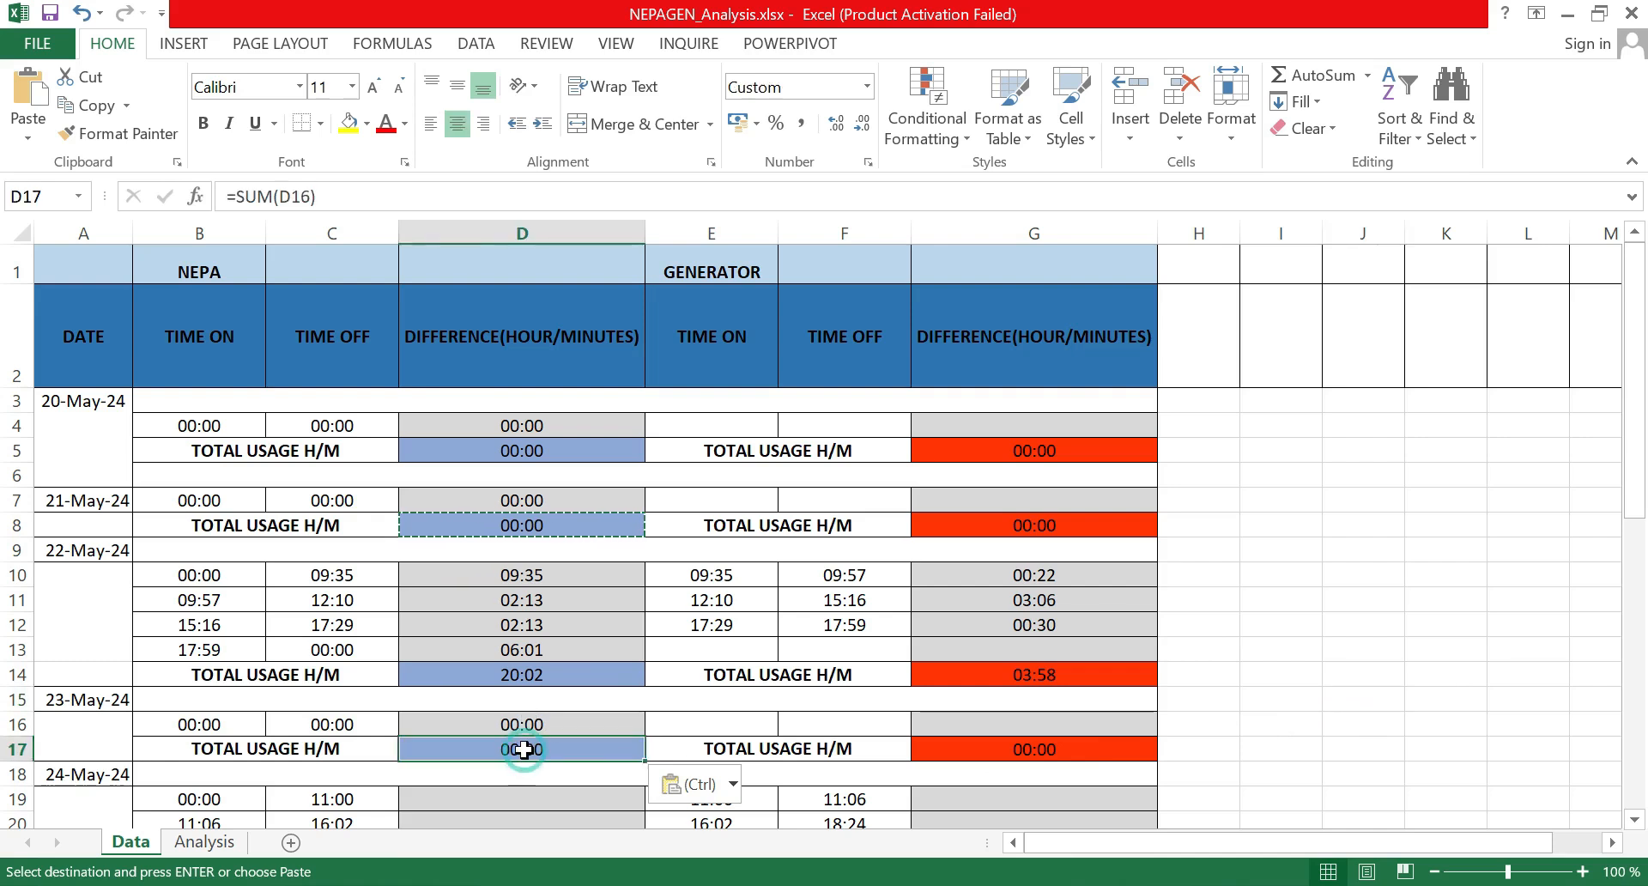
{"action": "left_click", "coordinate": [1043, 750], "text": "ctrl"}
Step: Calculate the NEPA differences for 24-May-24 with =C19-B19 in D19 and fill the formula down to D21
{"action": "scroll", "coordinate": [839, 633], "scroll_direction": "down", "scroll_amount": 1}
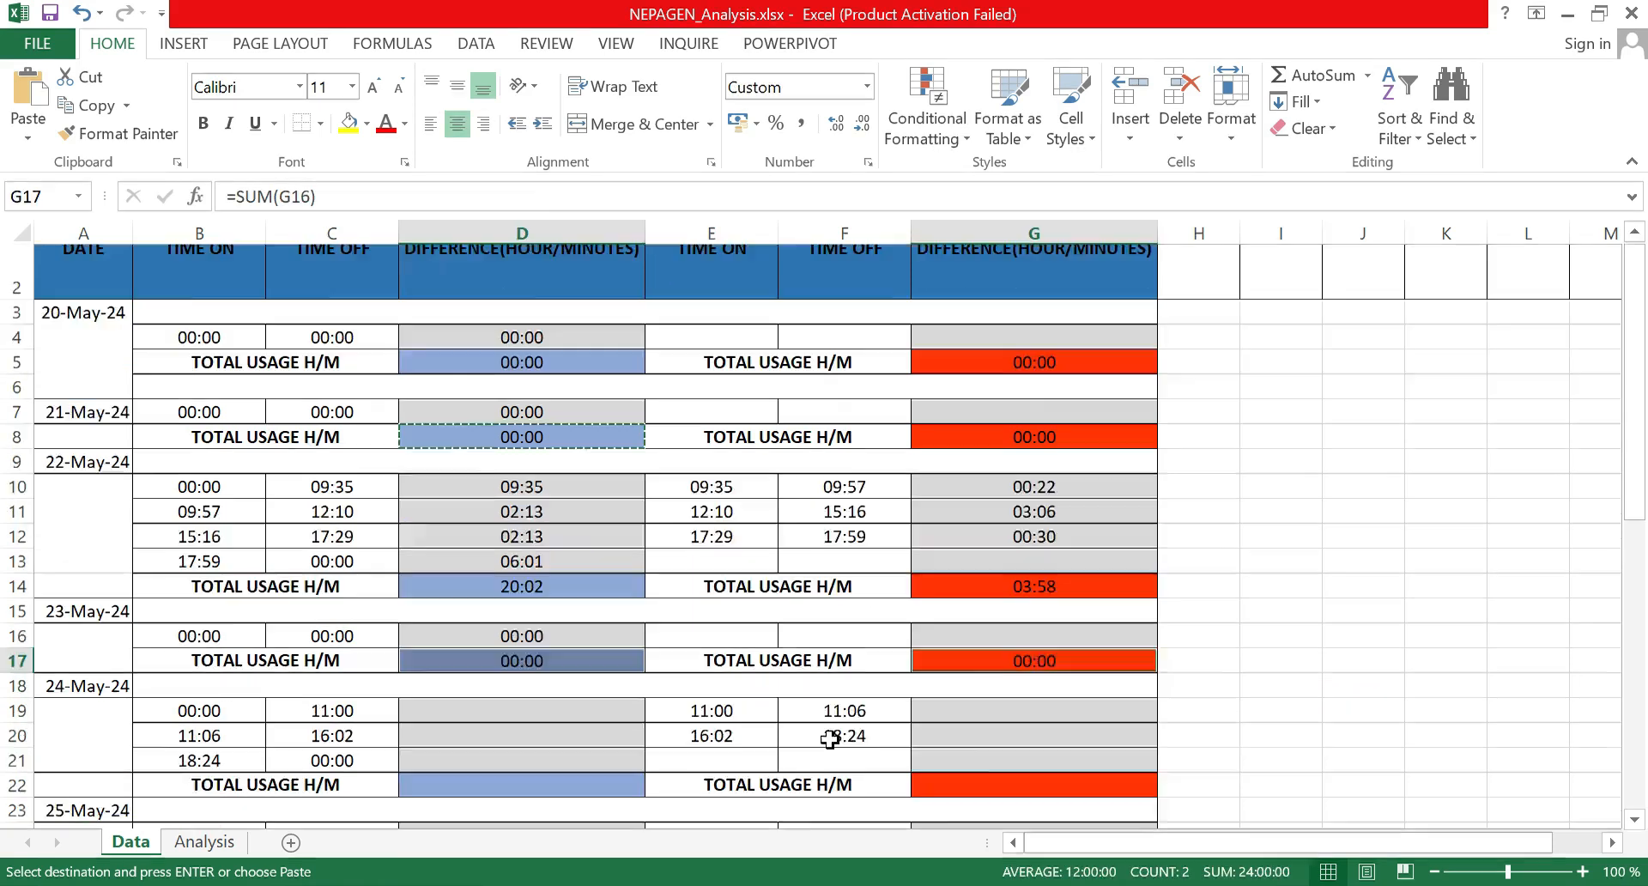
{"action": "left_click", "coordinate": [498, 627]}
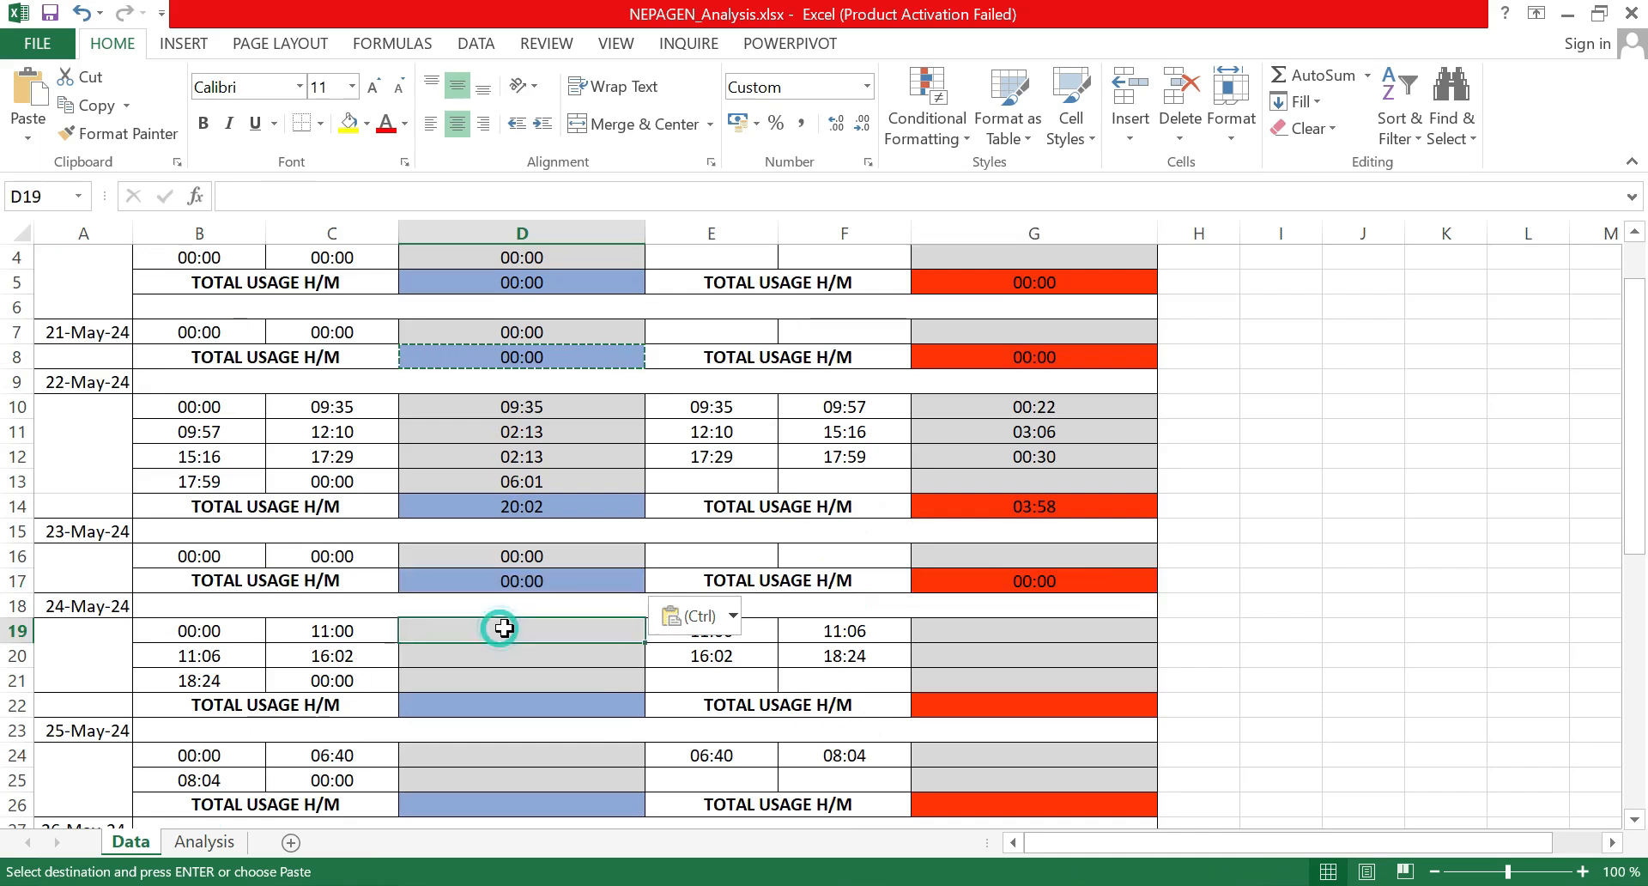
{"action": "type", "text": "="}
{"action": "left_click", "coordinate": [331, 635]}
{"action": "type", "text": "-"}
{"action": "left_click", "coordinate": [221, 631]}
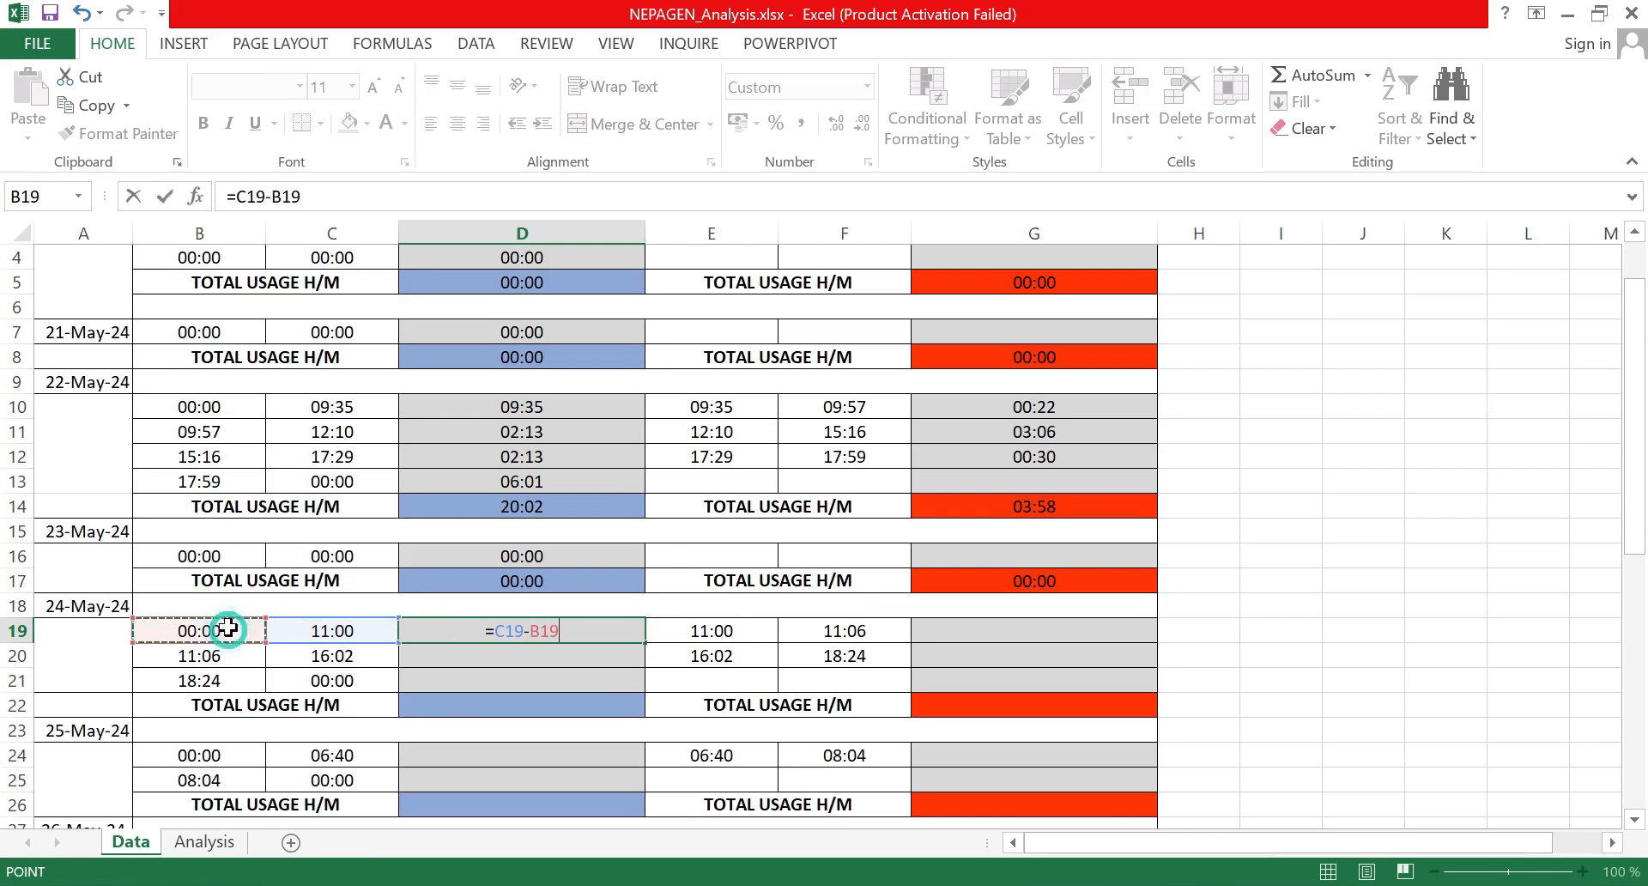
{"action": "key", "text": "Return"}
{"action": "left_click", "coordinate": [618, 629]}
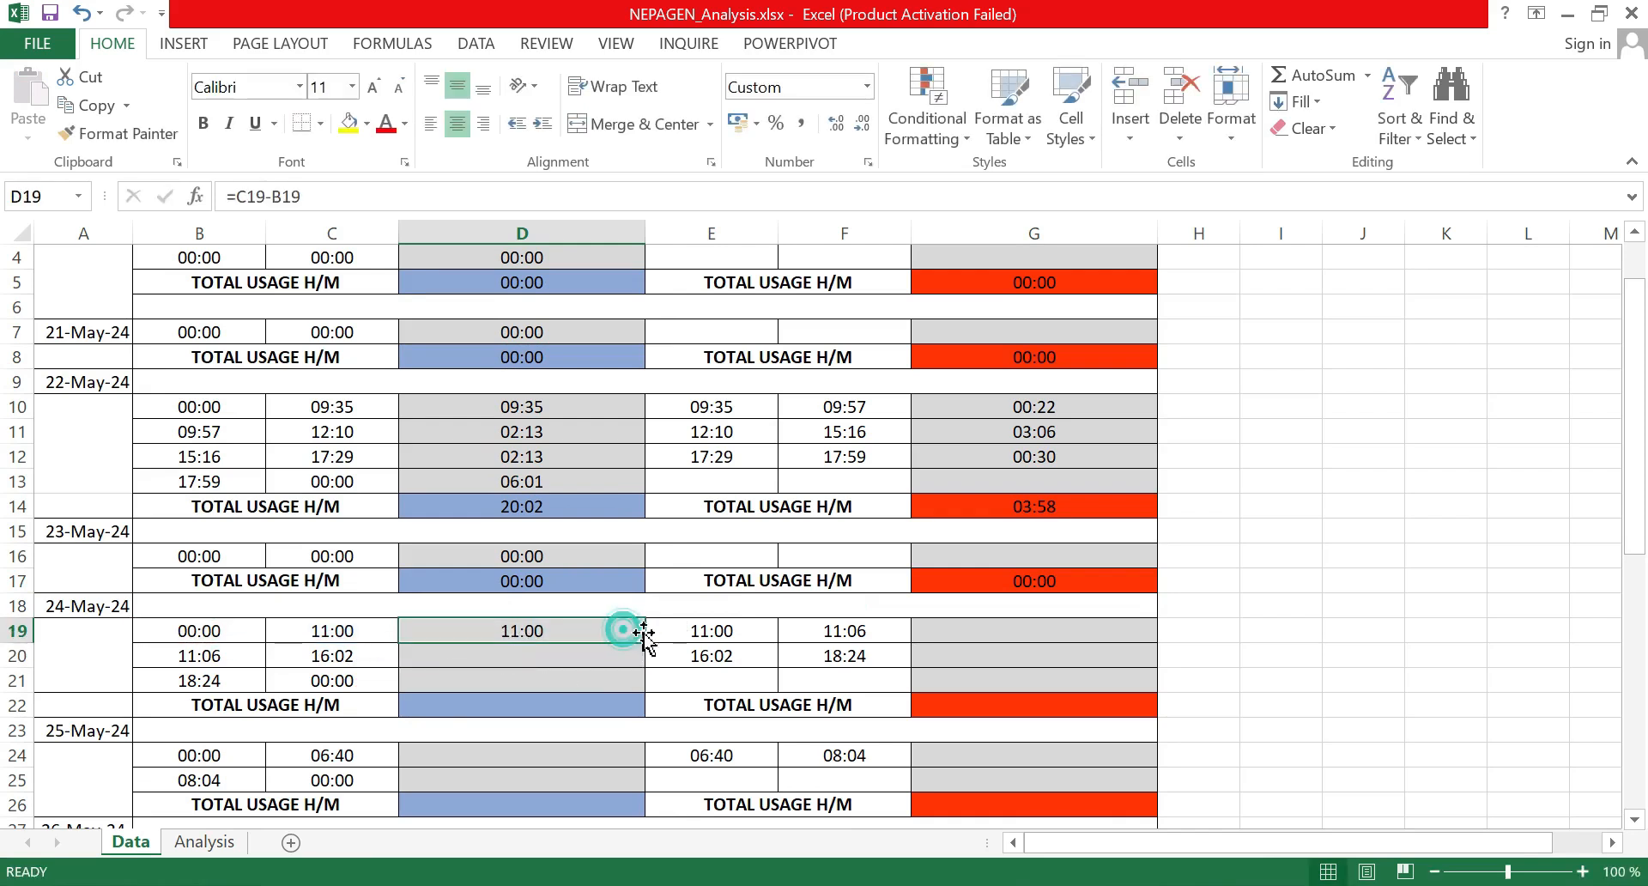
{"action": "left_click_drag", "start_coordinate": [644, 643], "coordinate": [626, 686]}
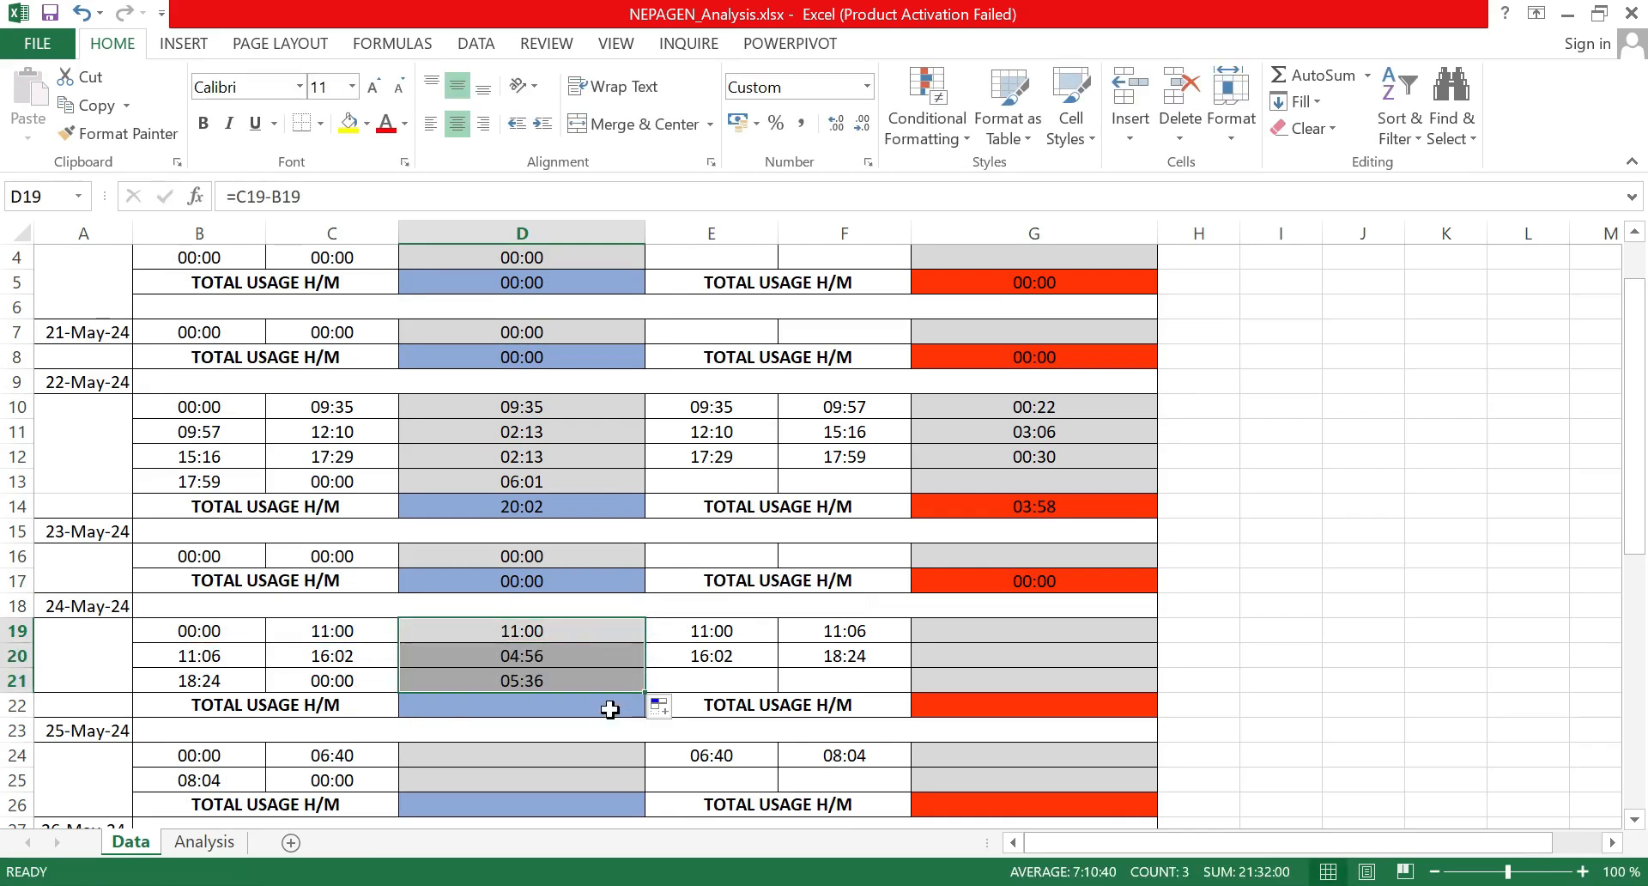
Step: Total the 24-May-24 NEPA usage in D22 by summing D19:D21
{"action": "left_click", "coordinate": [600, 711]}
{"action": "type", "text": "-"}
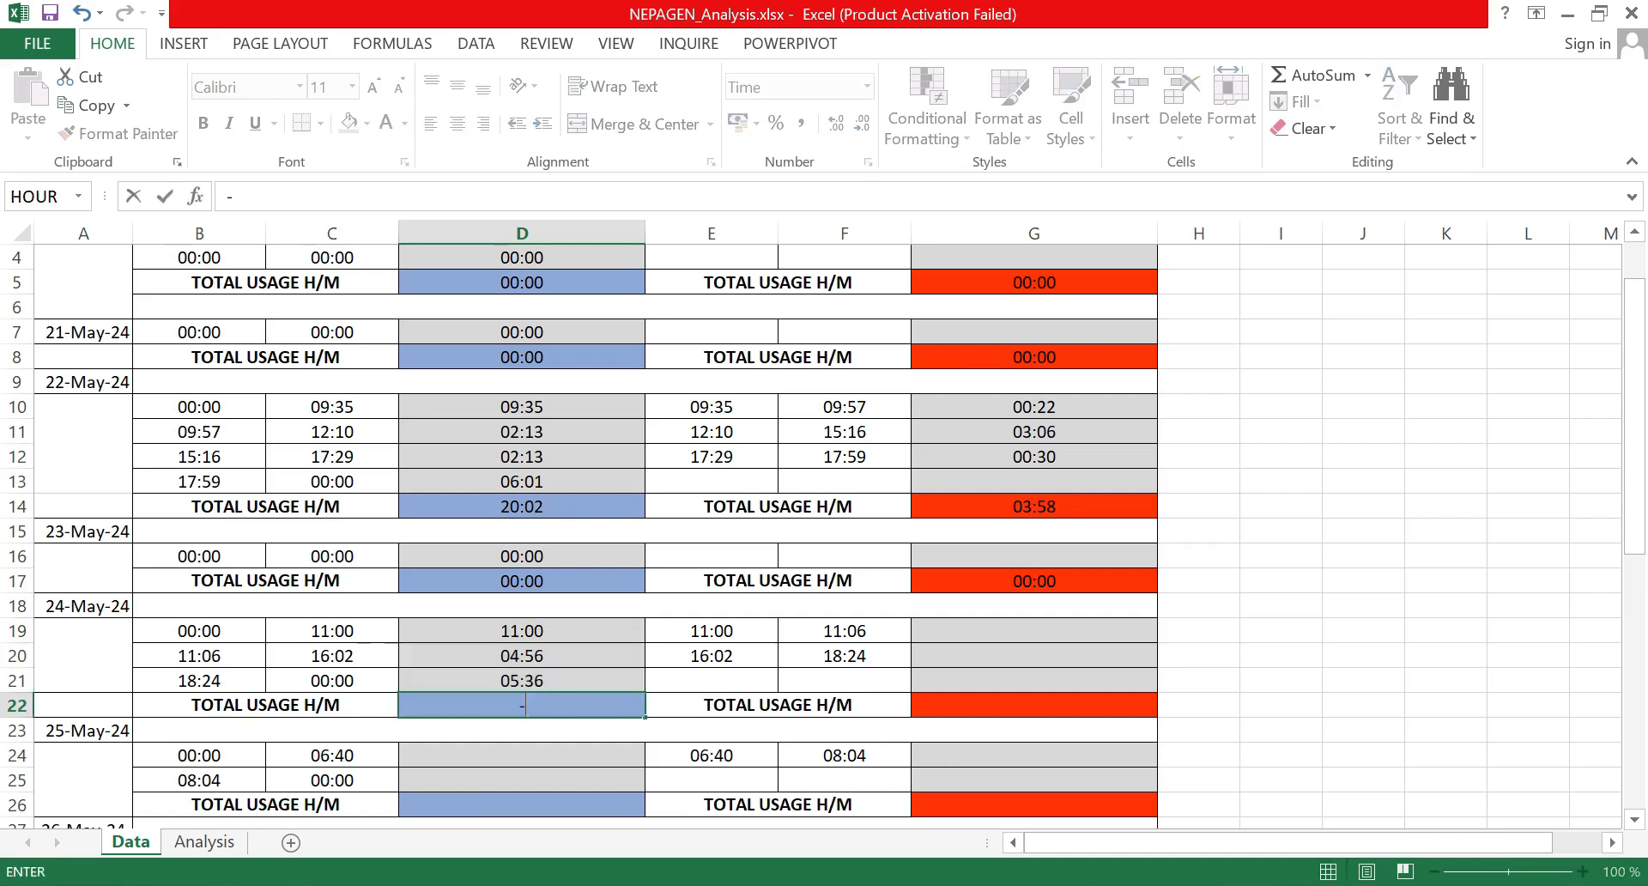
{"action": "key", "text": "BackSpace"}
{"action": "type", "text": "=u"}
{"action": "key", "text": "BackSpace"}
{"action": "type", "text": "sum"}
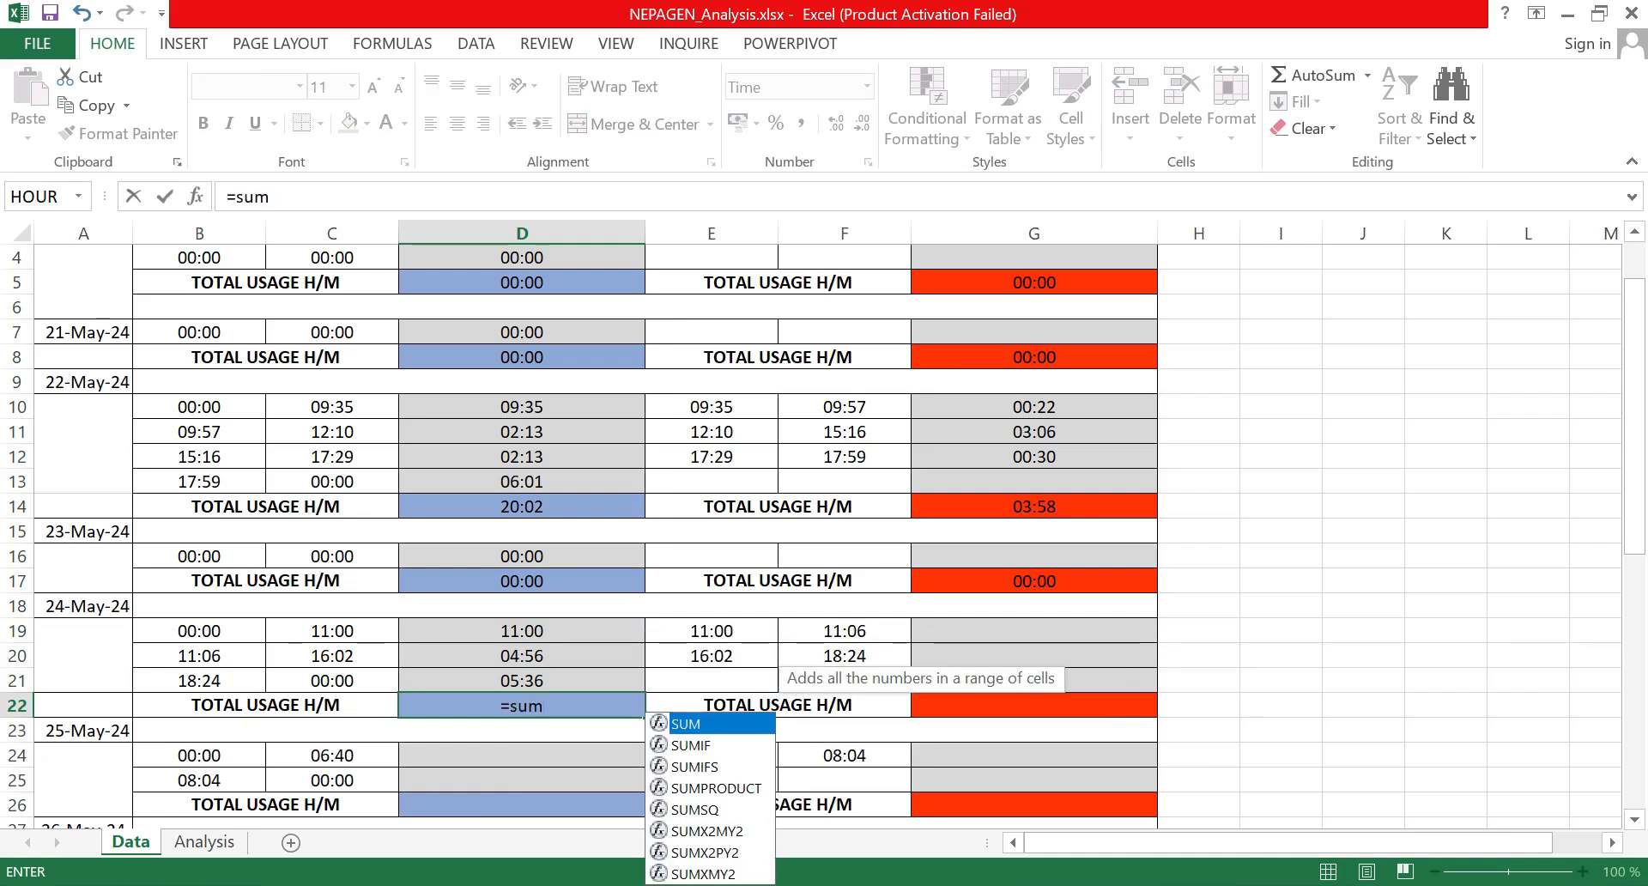
{"action": "type", "text": "("}
{"action": "left_click_drag", "start_coordinate": [542, 631], "coordinate": [555, 675]}
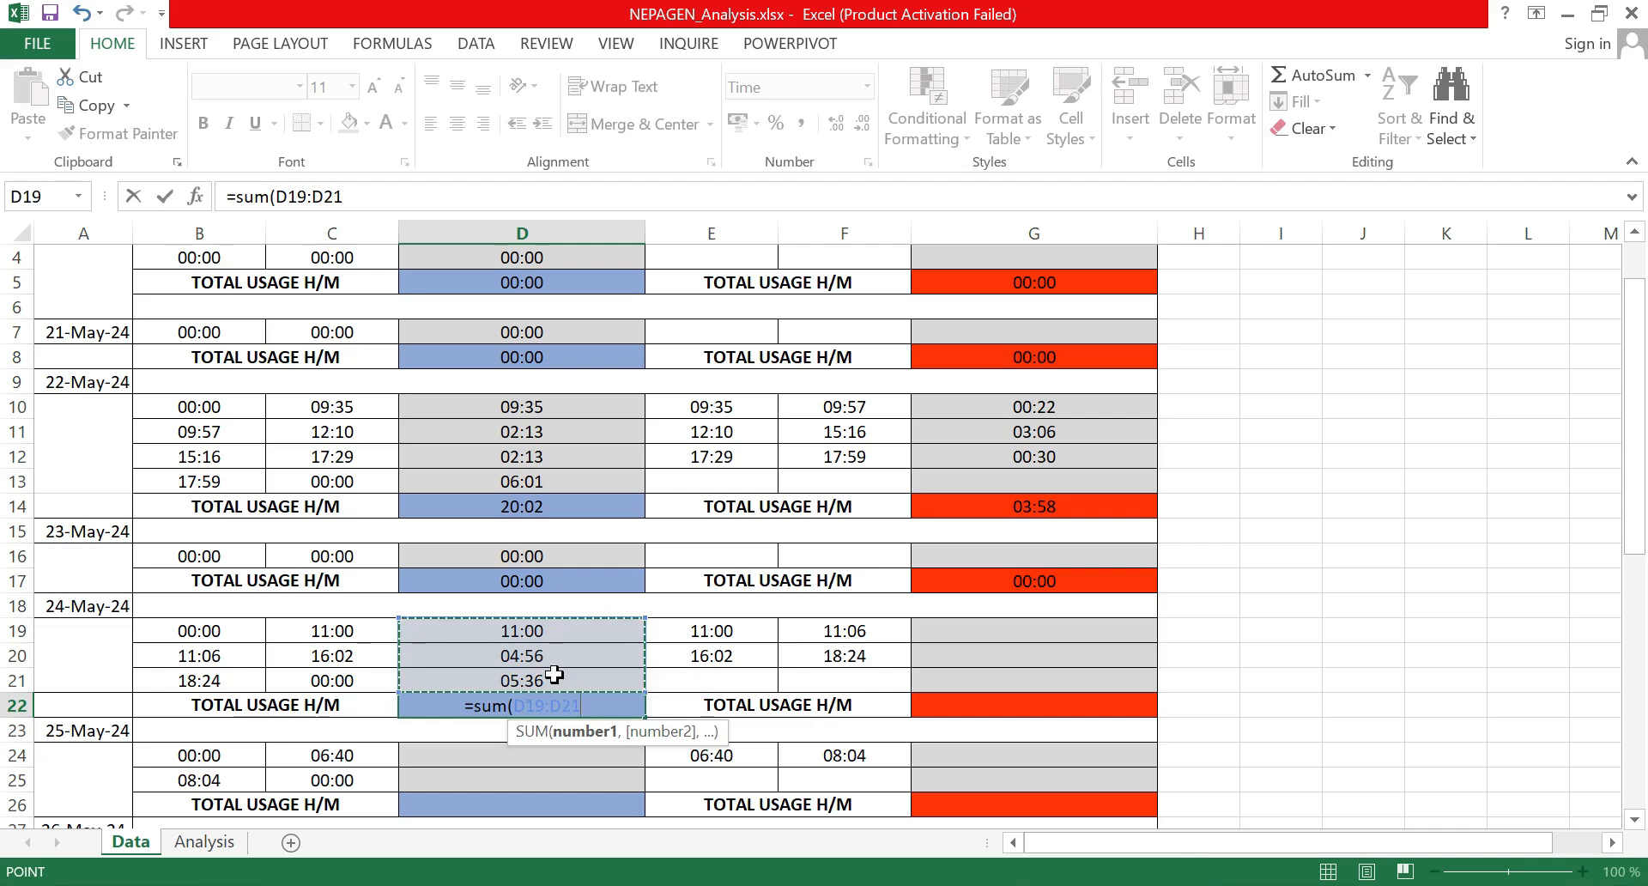
{"action": "key", "text": "Return"}
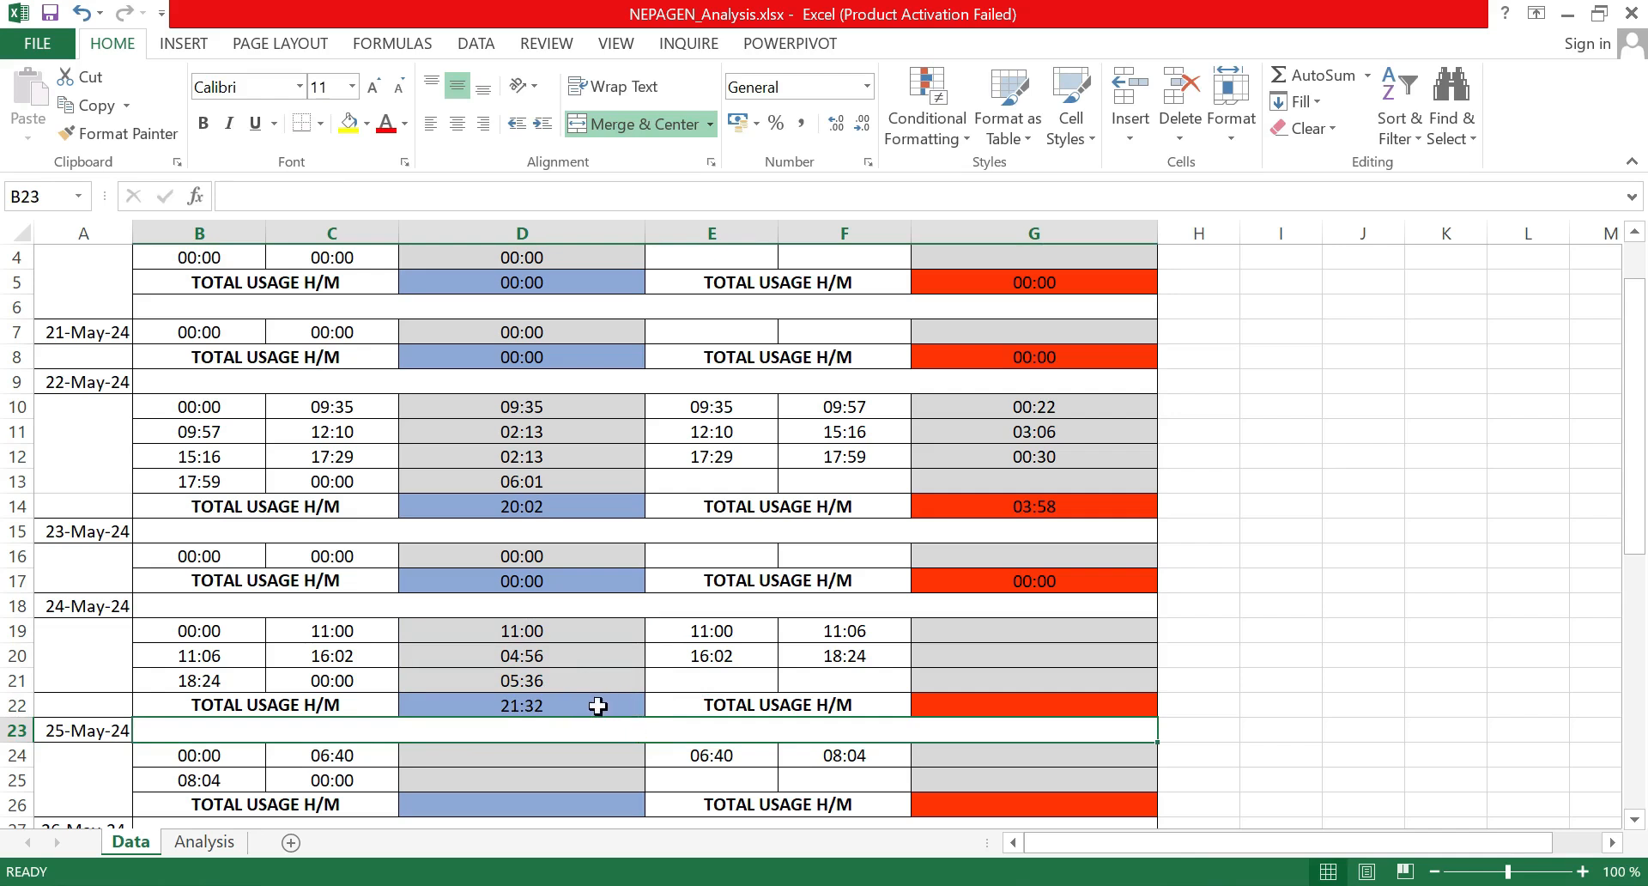
Step: Calculate the generator differences for 24-May-24 with =F19-E19 in G19 and fill the formula down to G21
{"action": "scroll", "coordinate": [599, 706], "scroll_direction": "down", "scroll_amount": 2}
{"action": "left_click", "coordinate": [957, 477]}
{"action": "type", "text": "="}
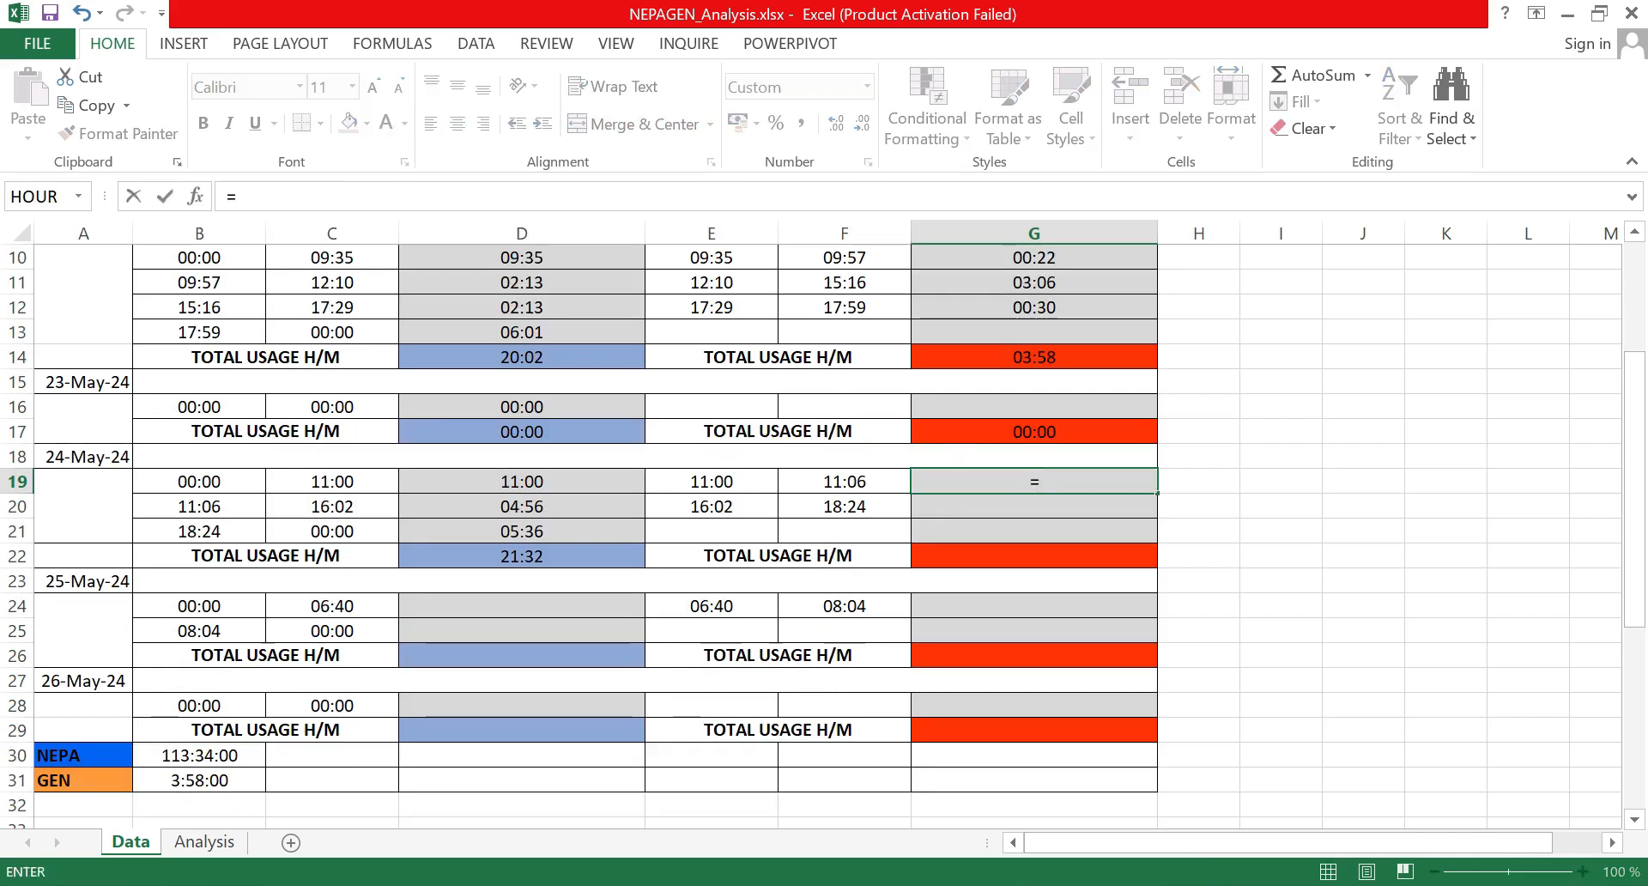
{"action": "left_click", "coordinate": [850, 482]}
{"action": "type", "text": "-"}
{"action": "left_click", "coordinate": [703, 478]}
{"action": "key", "text": "Return"}
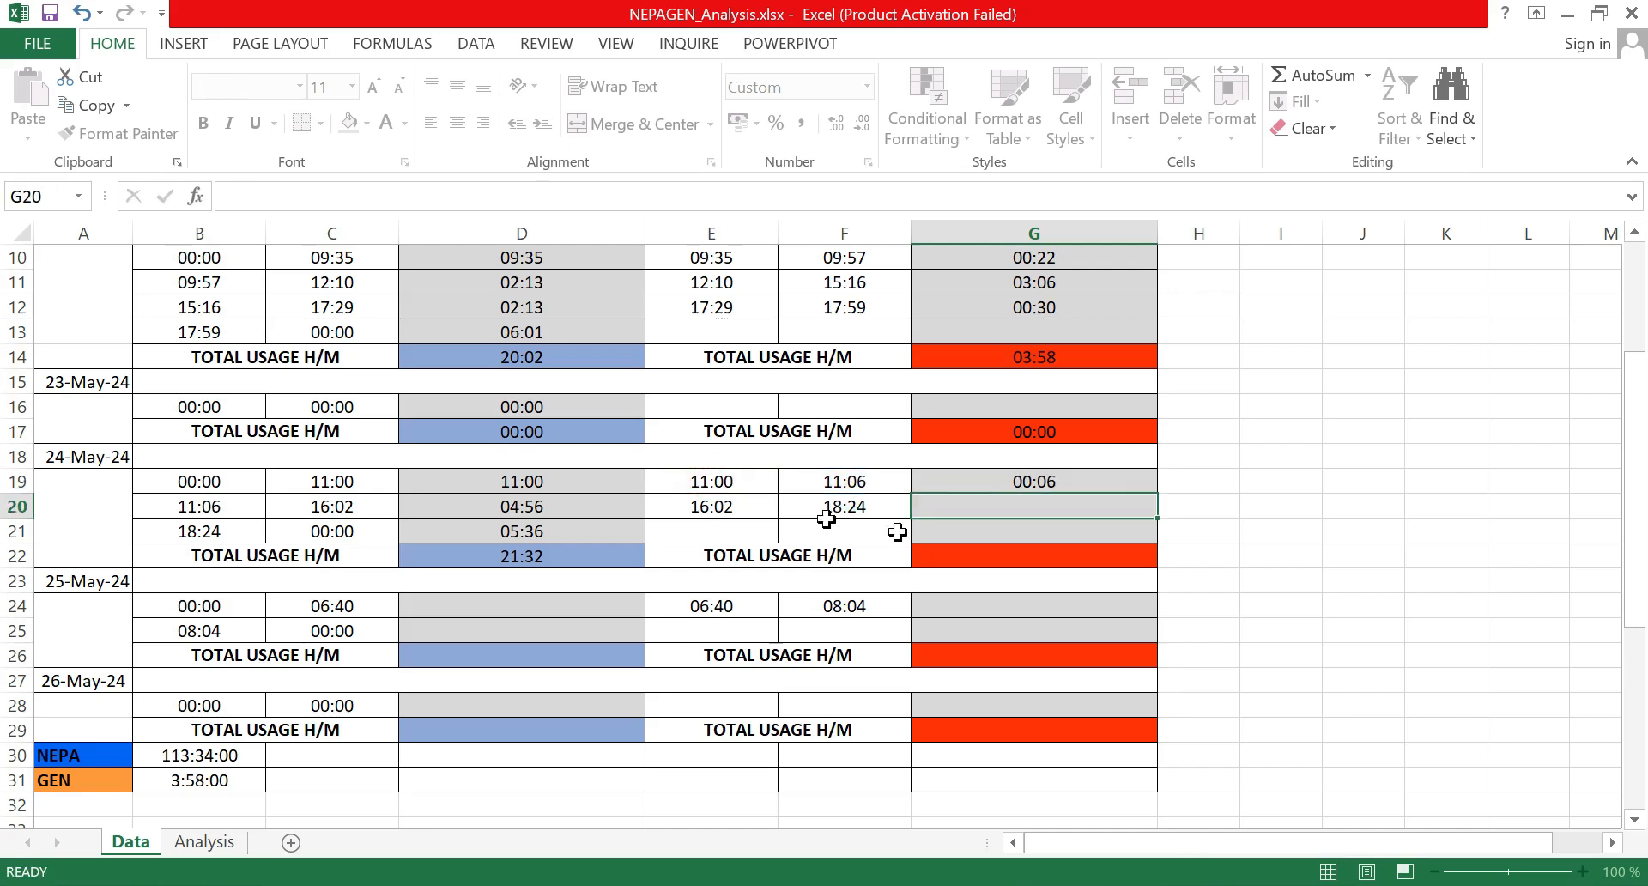
{"action": "left_click", "coordinate": [1140, 484]}
{"action": "left_click_drag", "start_coordinate": [1156, 493], "coordinate": [1151, 540]}
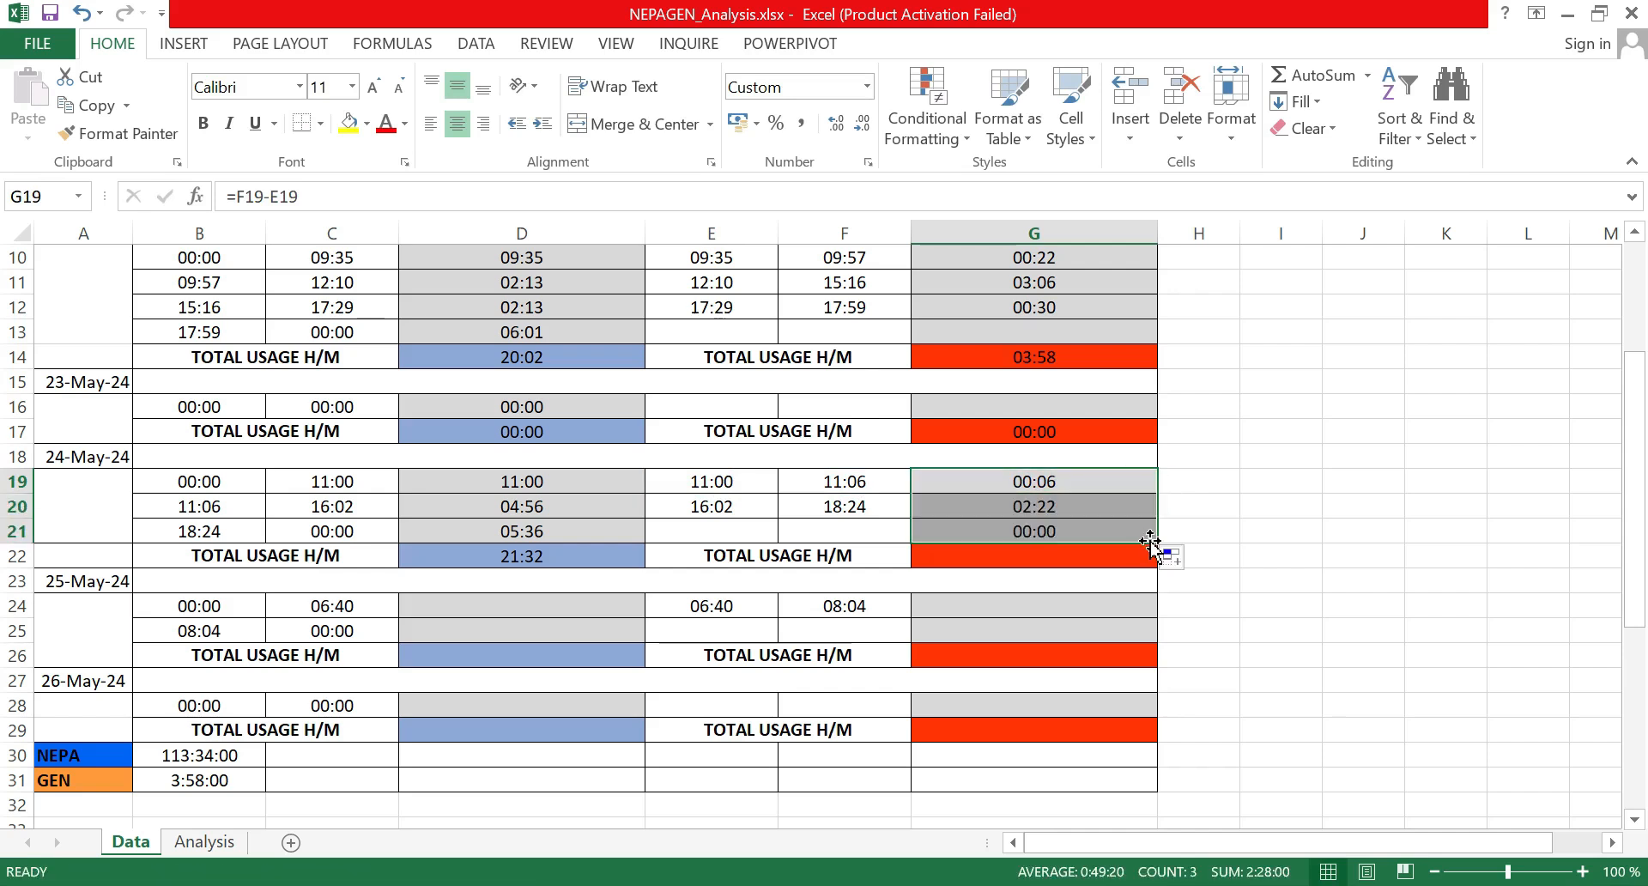
Step: Total the 24-May-24 generator usage in G22 by summing G19:G21
{"action": "left_click", "coordinate": [1054, 556]}
{"action": "type", "text": "-"}
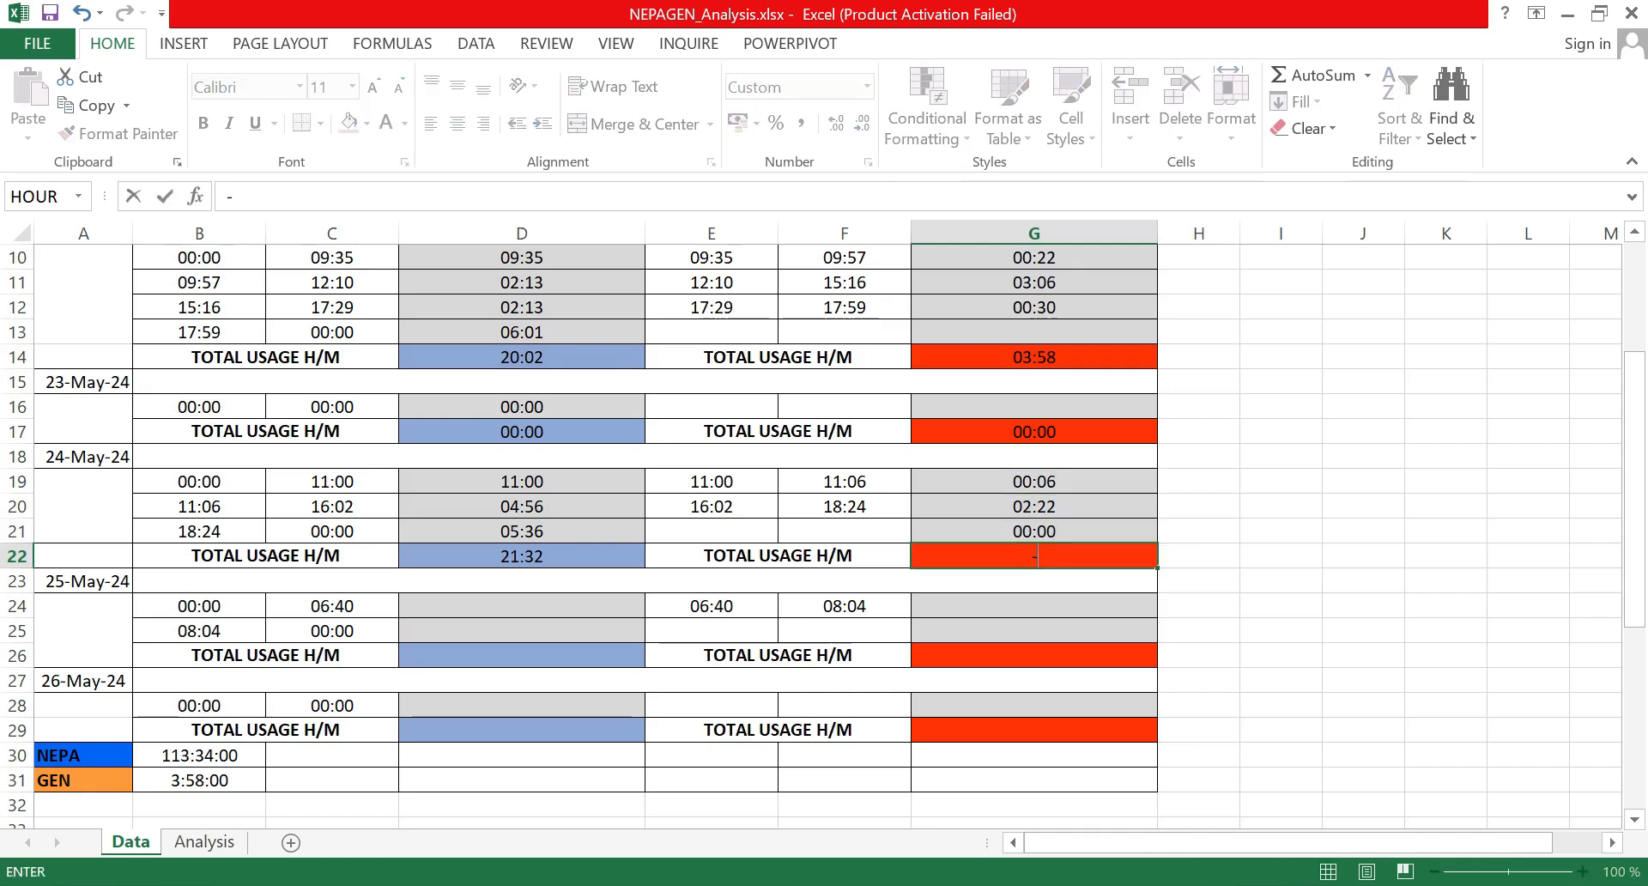
{"action": "key", "text": "BackSpace"}
{"action": "type", "text": "=sum"}
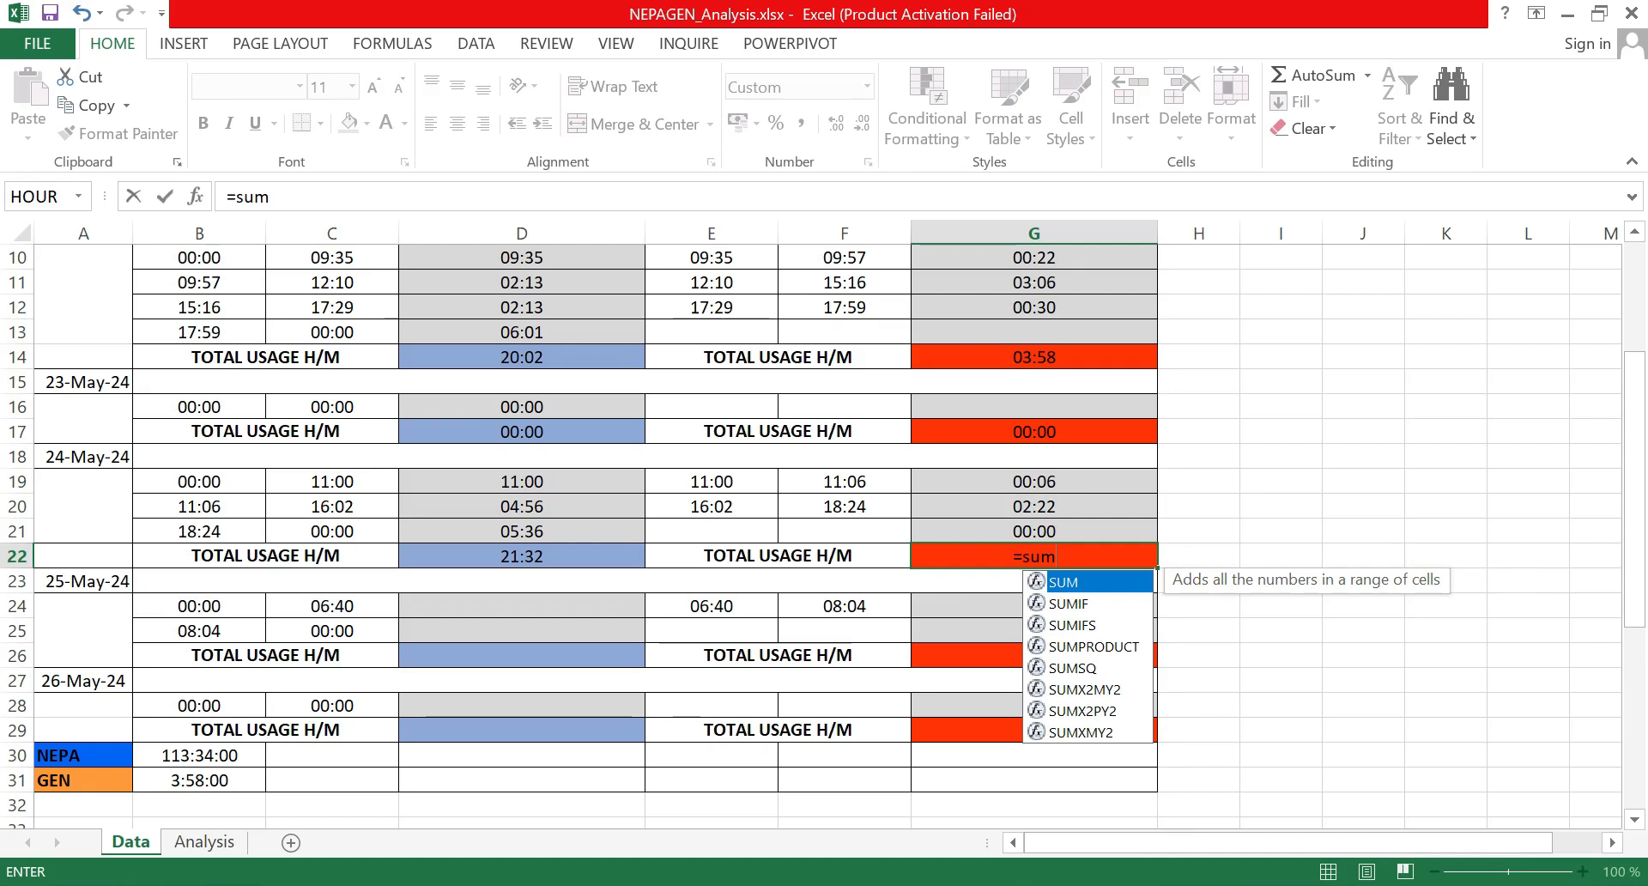
{"action": "type", "text": "("}
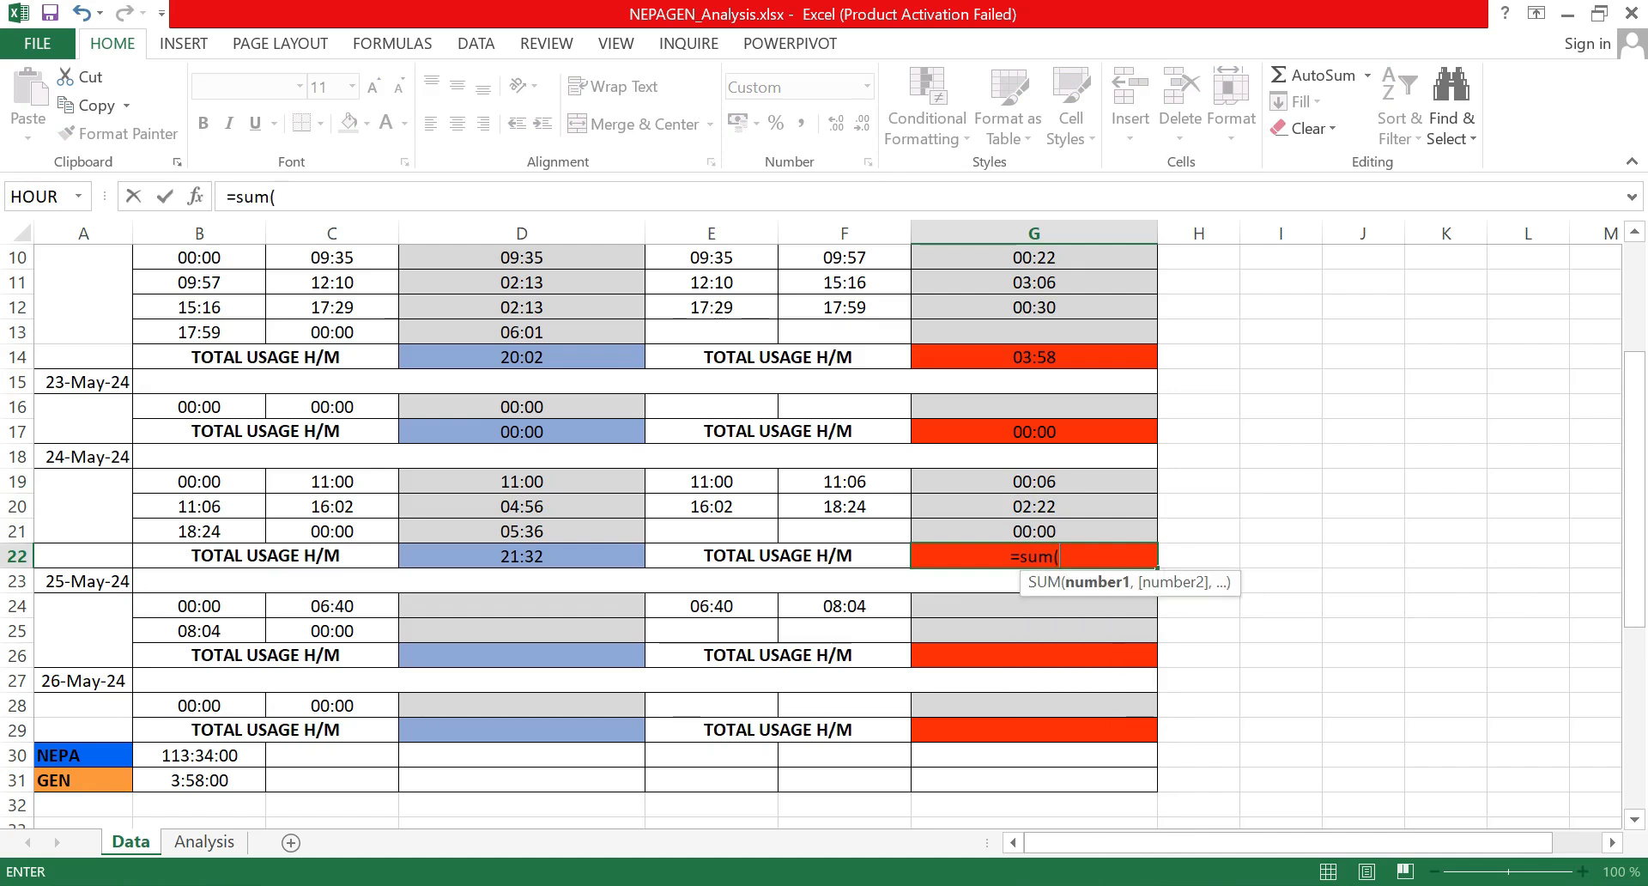
{"action": "left_click_drag", "start_coordinate": [1038, 475], "coordinate": [1041, 525]}
{"action": "key", "text": "Return"}
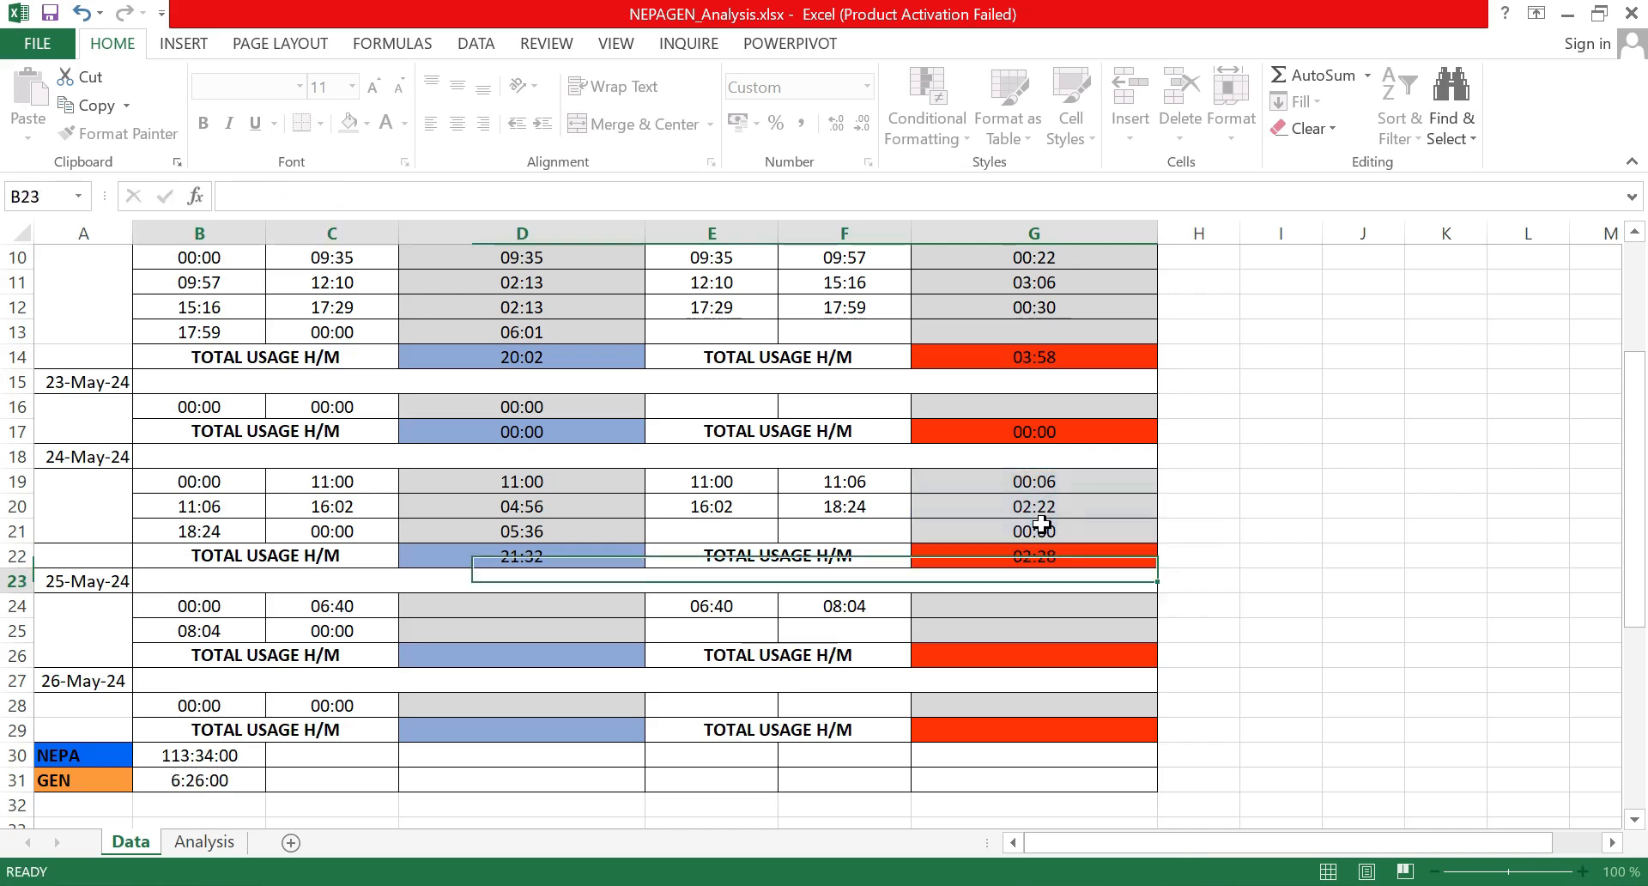
{"action": "left_click", "coordinate": [1333, 573]}
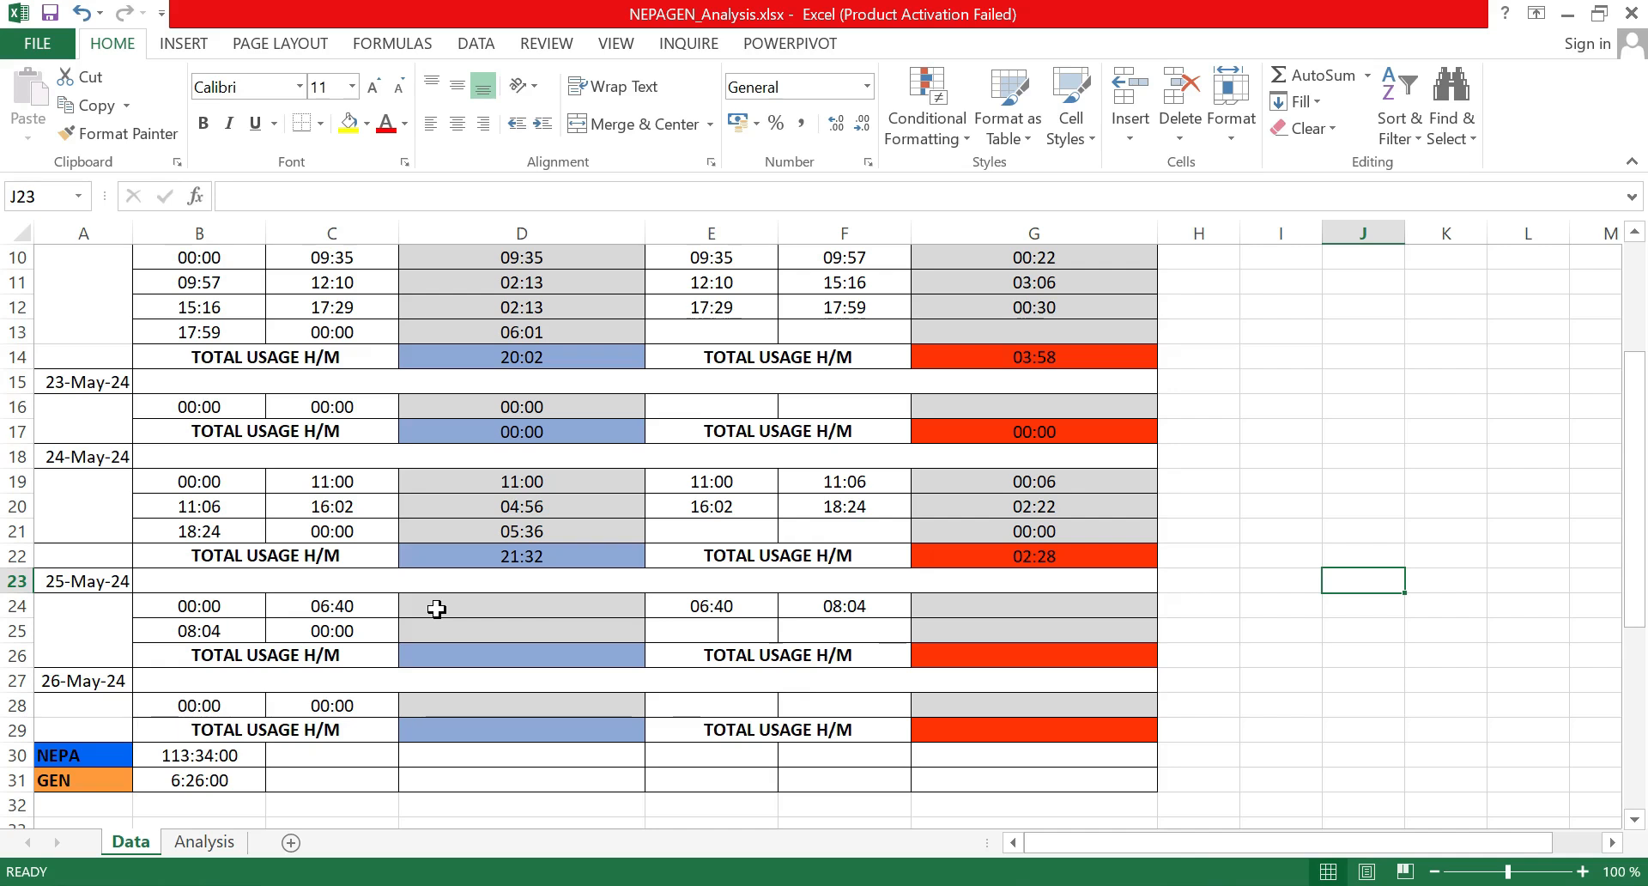
{"action": "key", "text": "F2"}
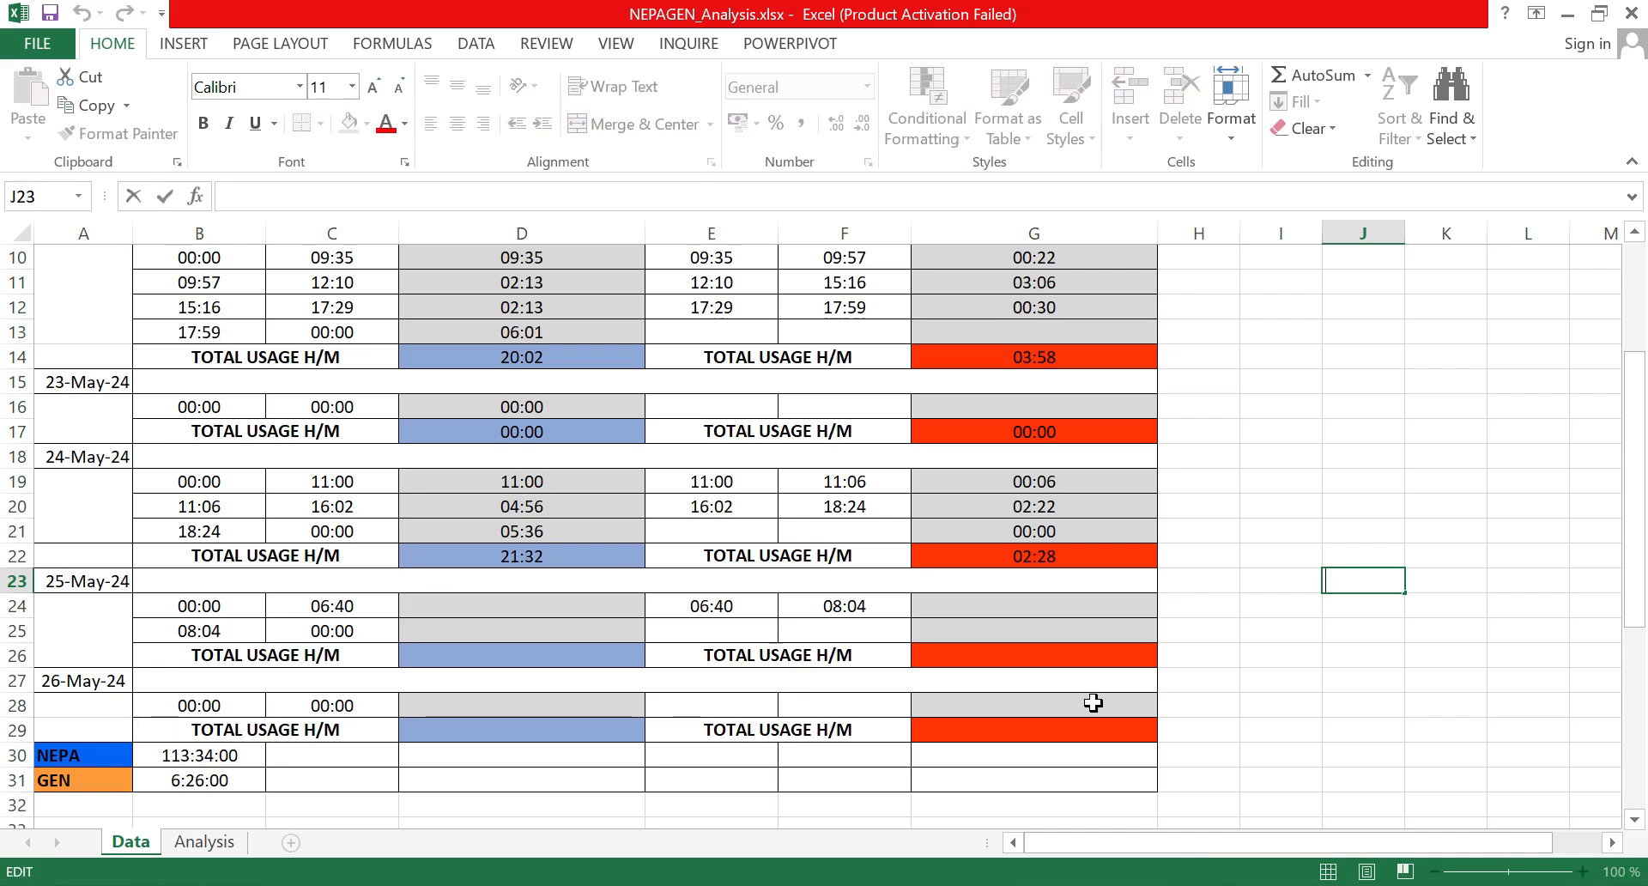
Step: Calculate the NEPA differences for 25-May-24 with =C24-B24 in D24 and fill the formula down to D25
{"action": "left_click", "coordinate": [508, 612]}
{"action": "type", "text": "="}
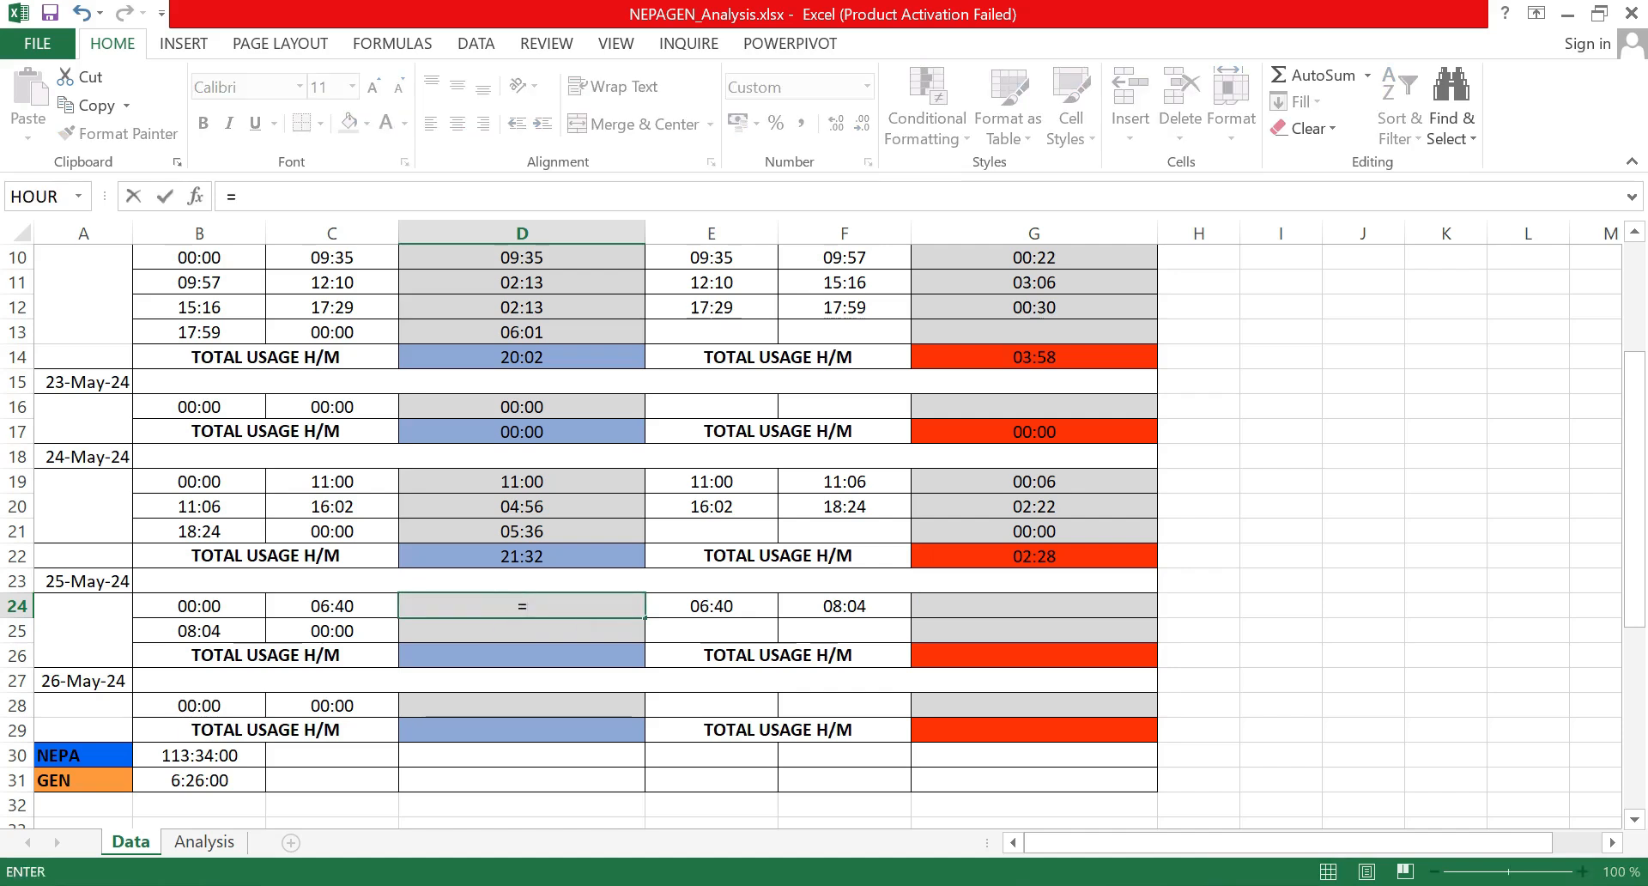
{"action": "left_click", "coordinate": [359, 611]}
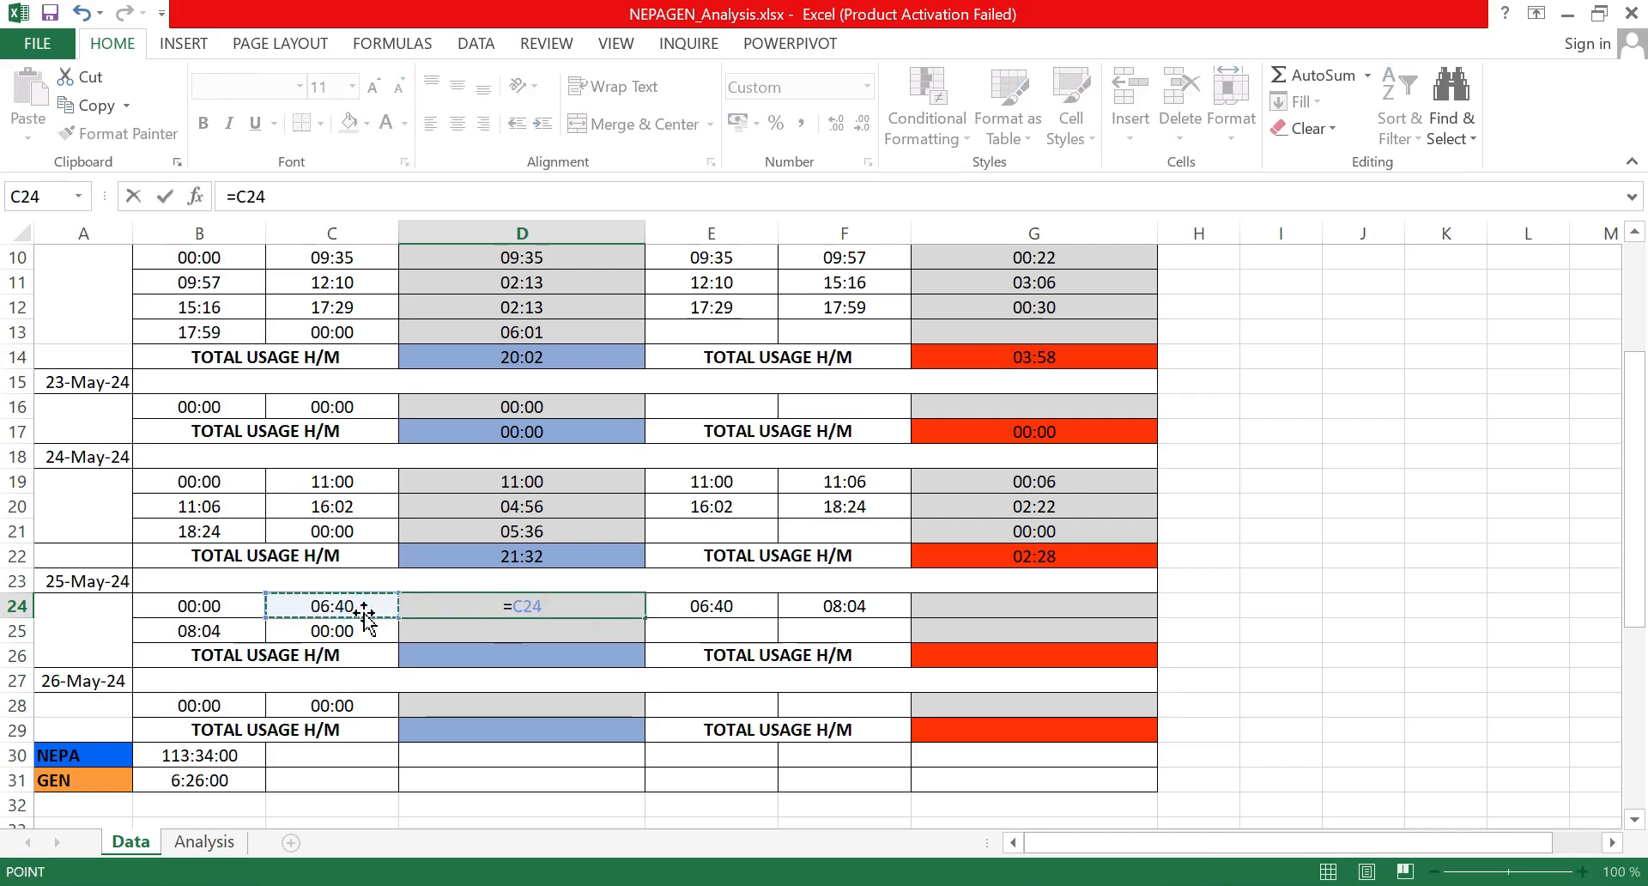
{"action": "type", "text": "-"}
{"action": "left_click", "coordinate": [215, 601]}
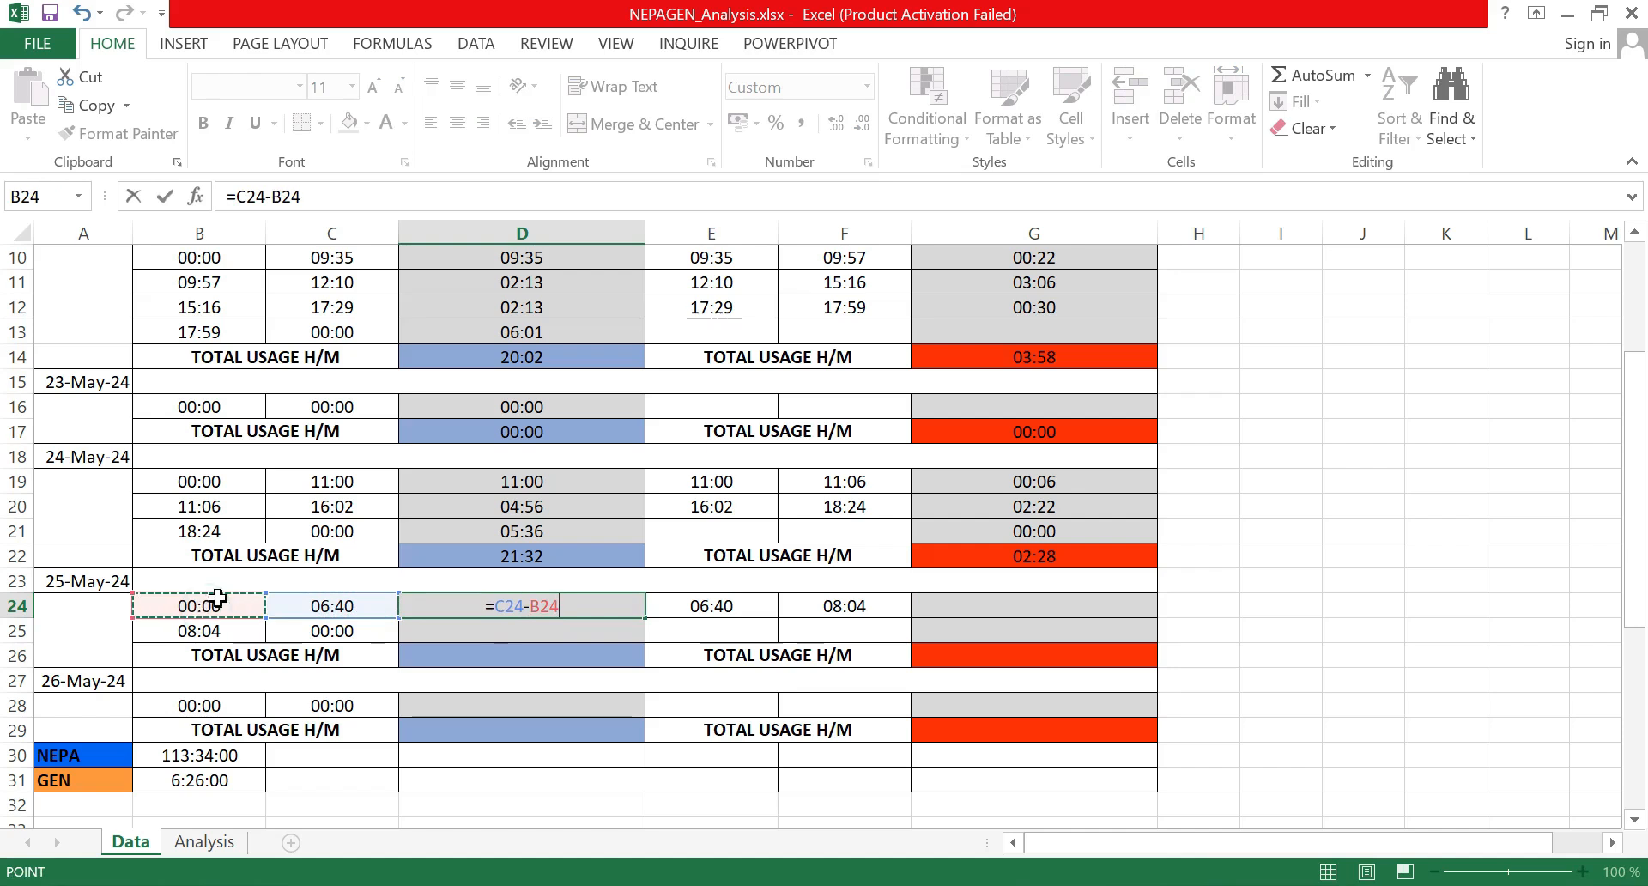
{"action": "key", "text": "Return"}
{"action": "left_click", "coordinate": [576, 614]}
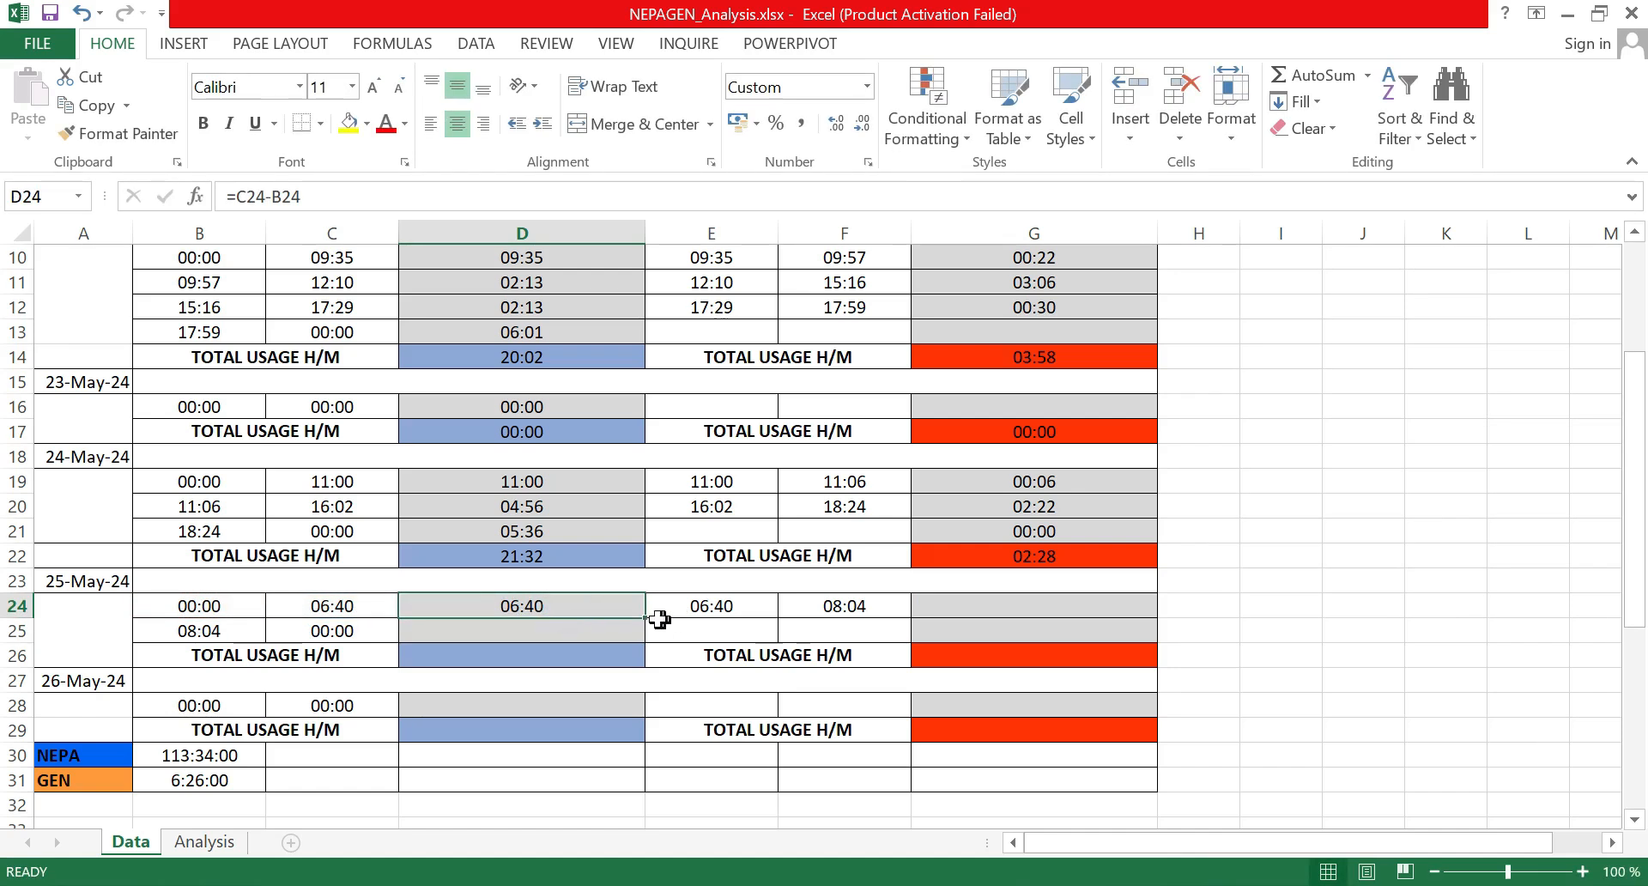
{"action": "left_click_drag", "start_coordinate": [643, 618], "coordinate": [633, 640]}
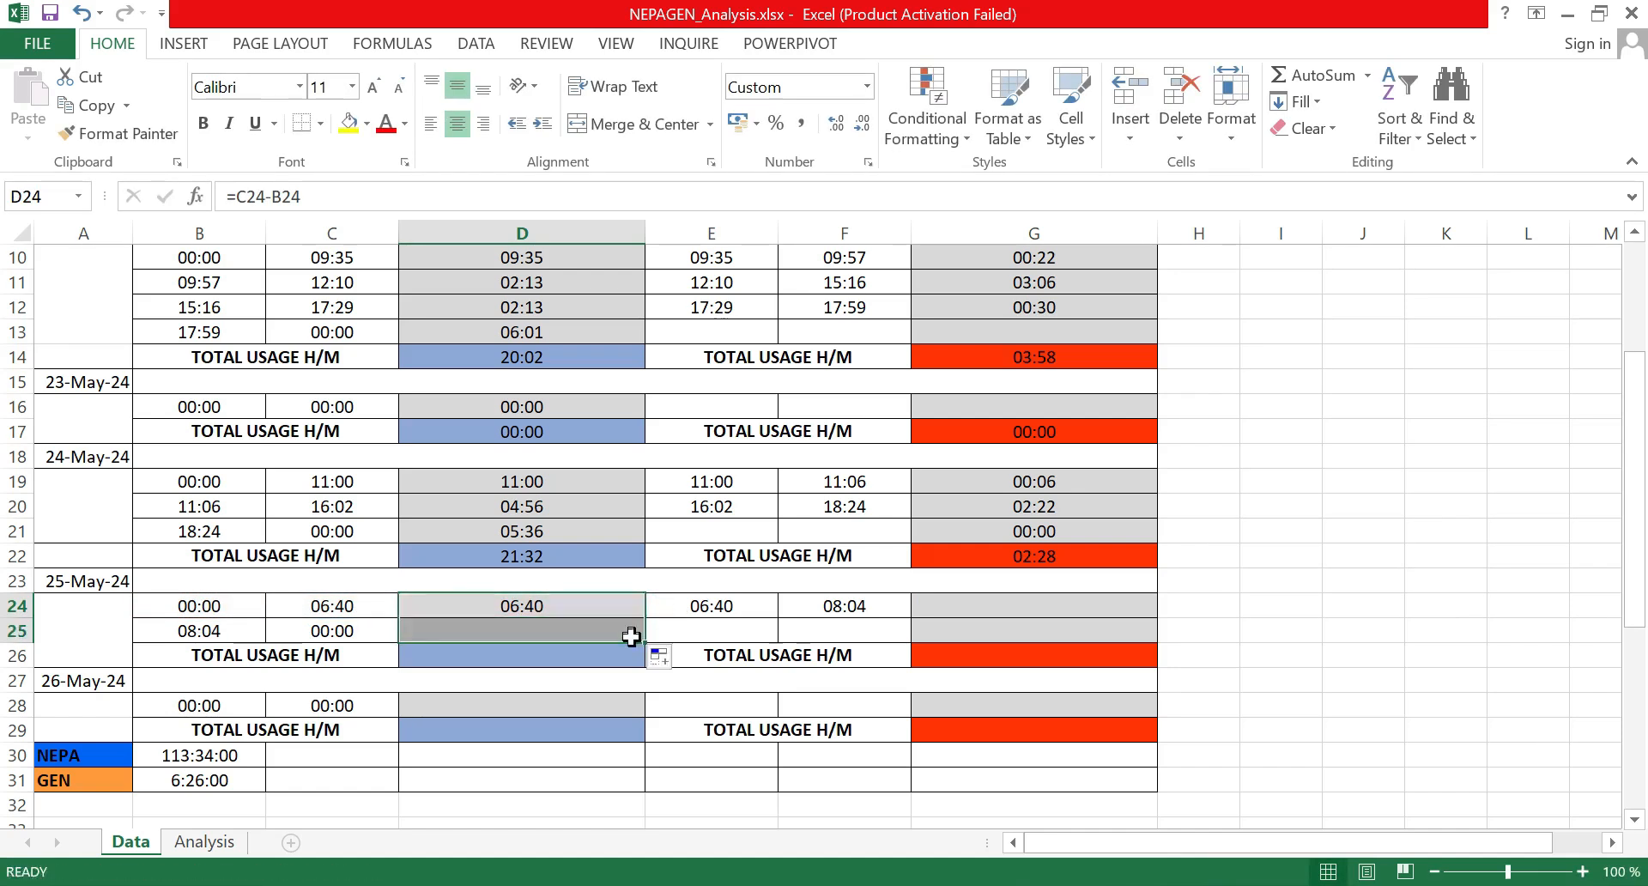
Step: Total the 25-May-24 NEPA usage in D26 by summing D24:D25
{"action": "left_click", "coordinate": [581, 655]}
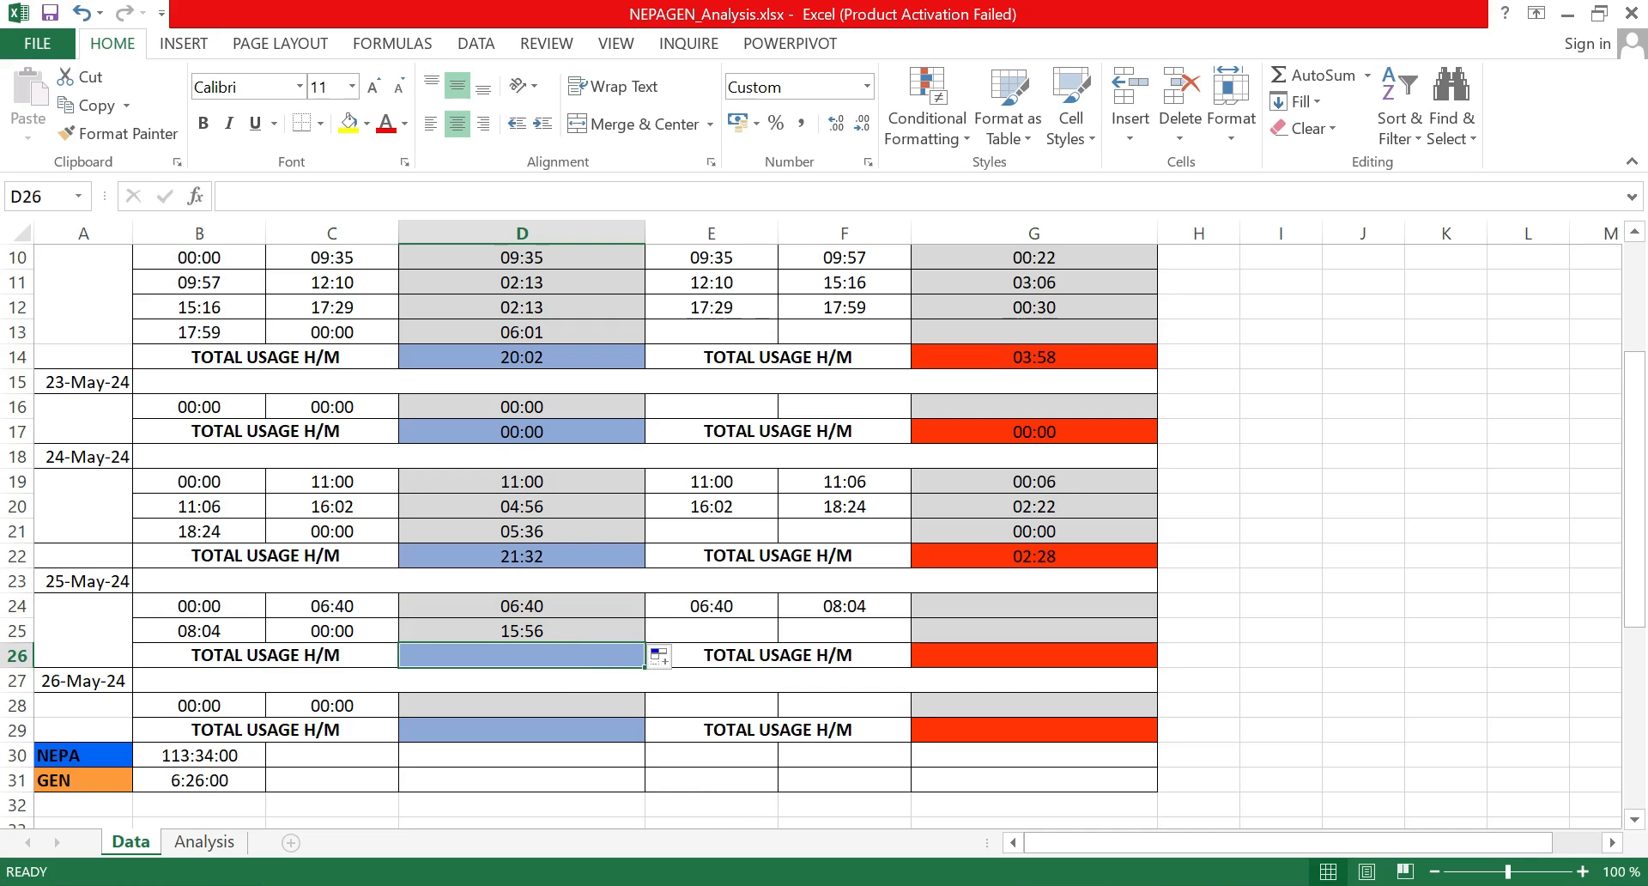
{"action": "type", "text": "=s"}
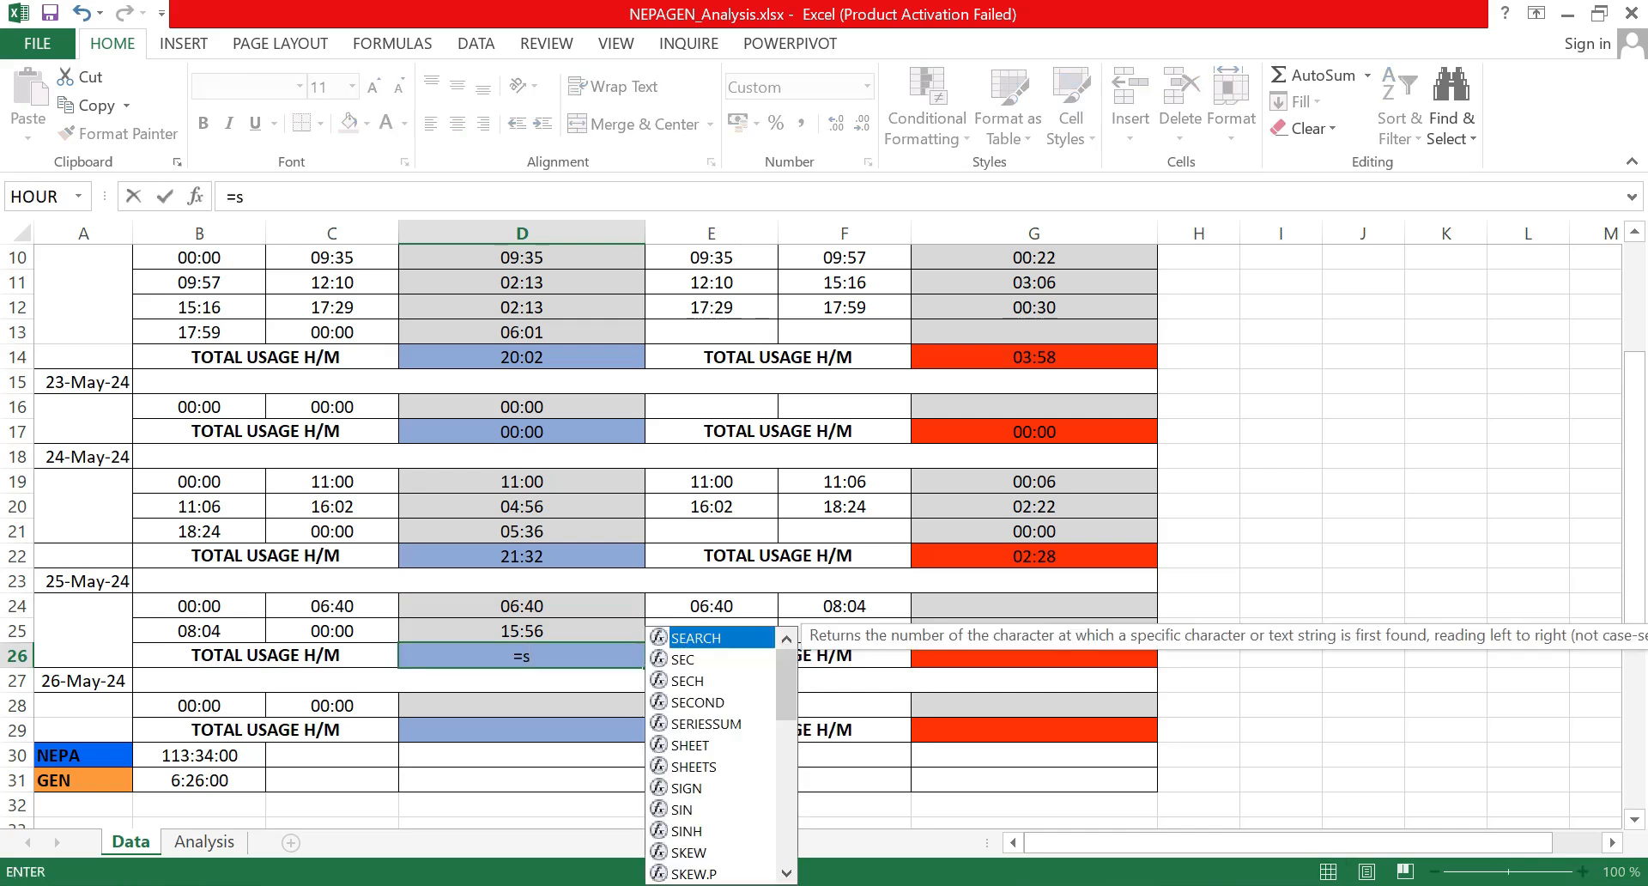
{"action": "type", "text": "um"}
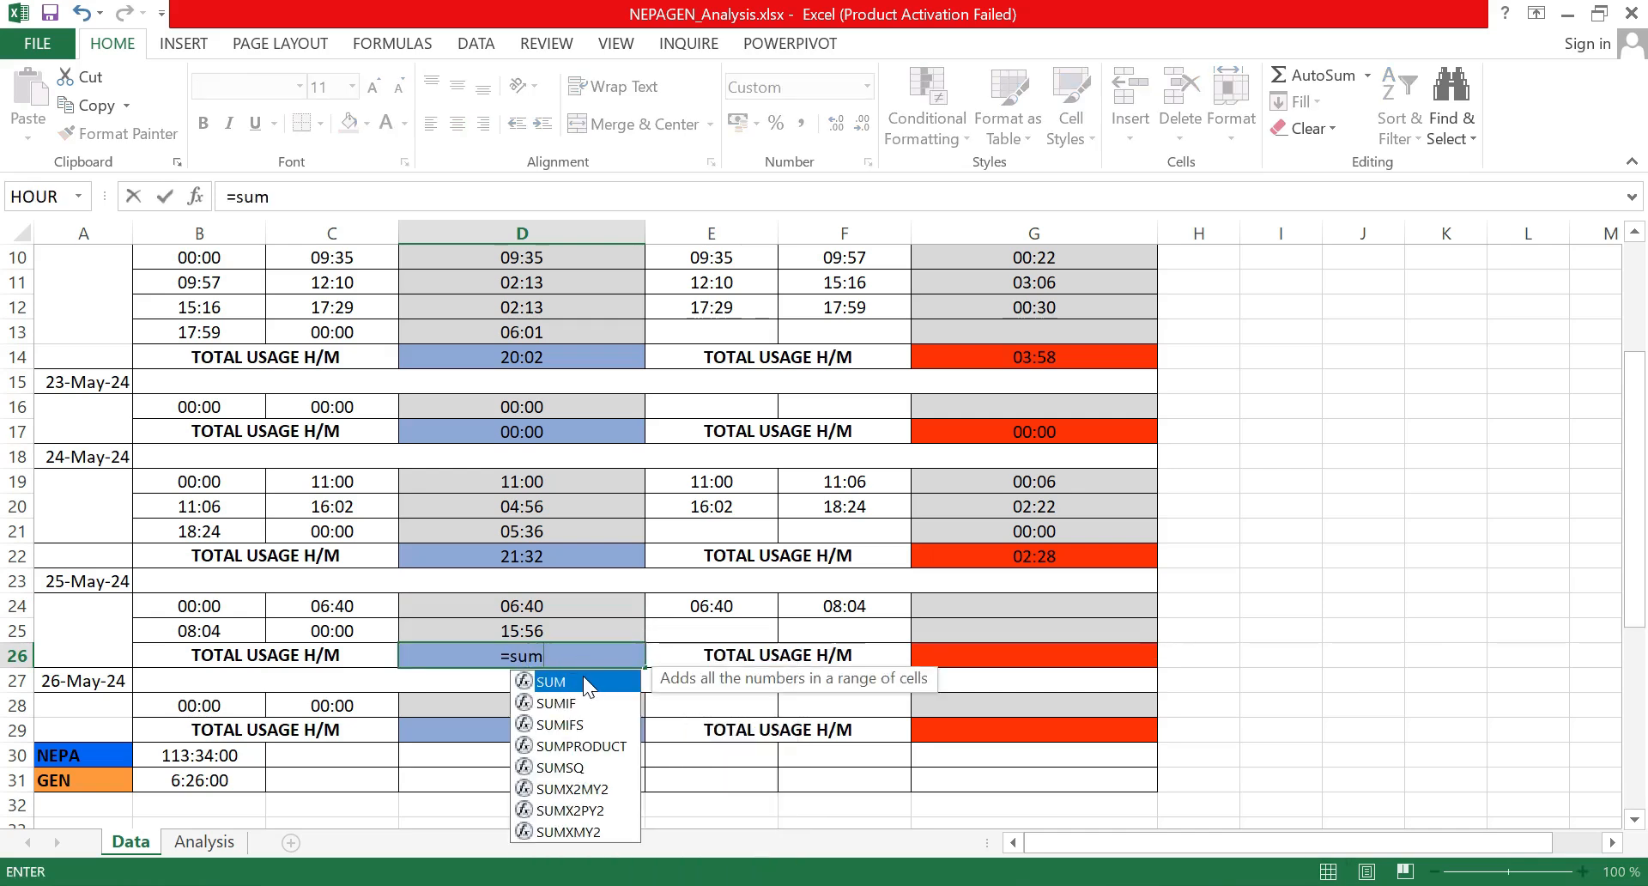
{"action": "type", "text": "("}
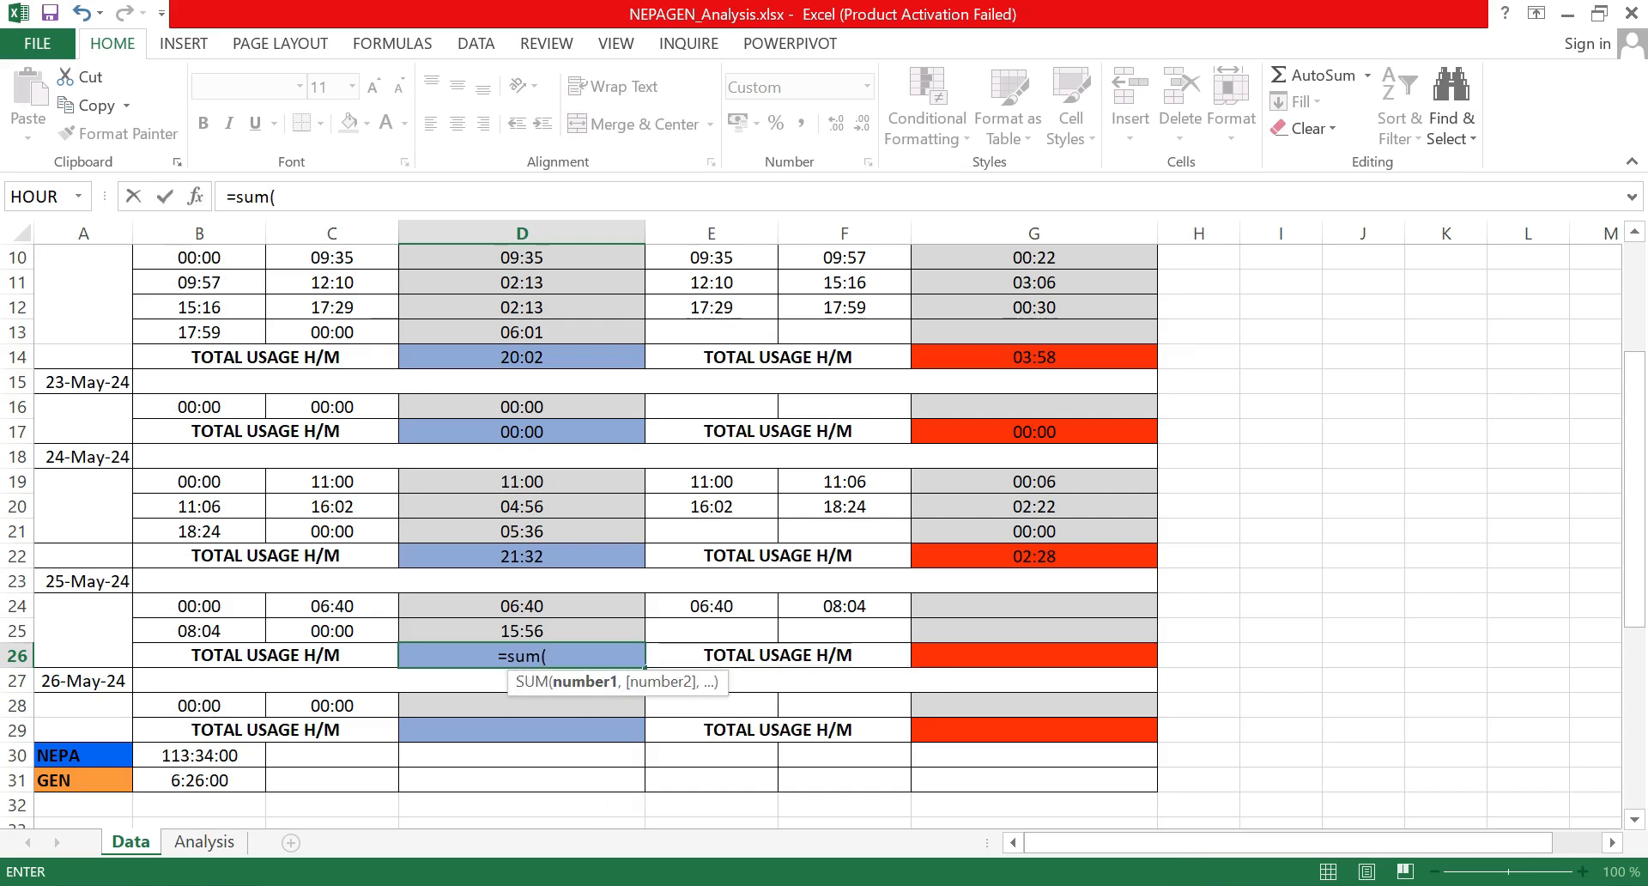
{"action": "left_click_drag", "start_coordinate": [595, 607], "coordinate": [606, 639]}
{"action": "key", "text": "Return"}
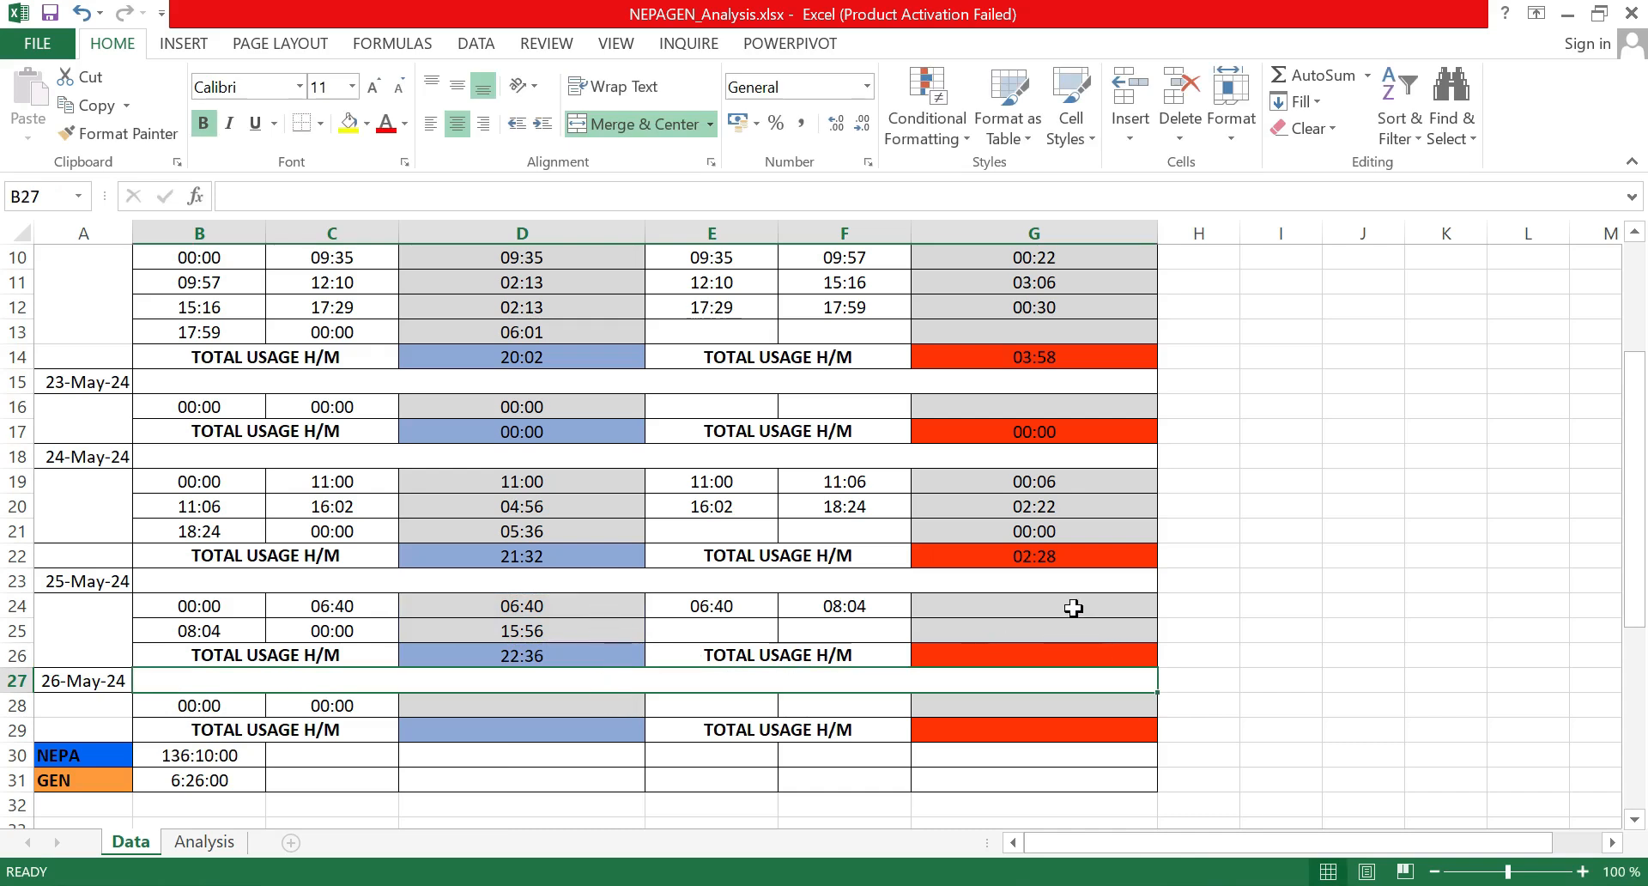
Step: Calculate the generator difference for 25-May-24 with =F24-E24 in G24
{"action": "left_click", "coordinate": [1045, 608]}
{"action": "type", "text": "="}
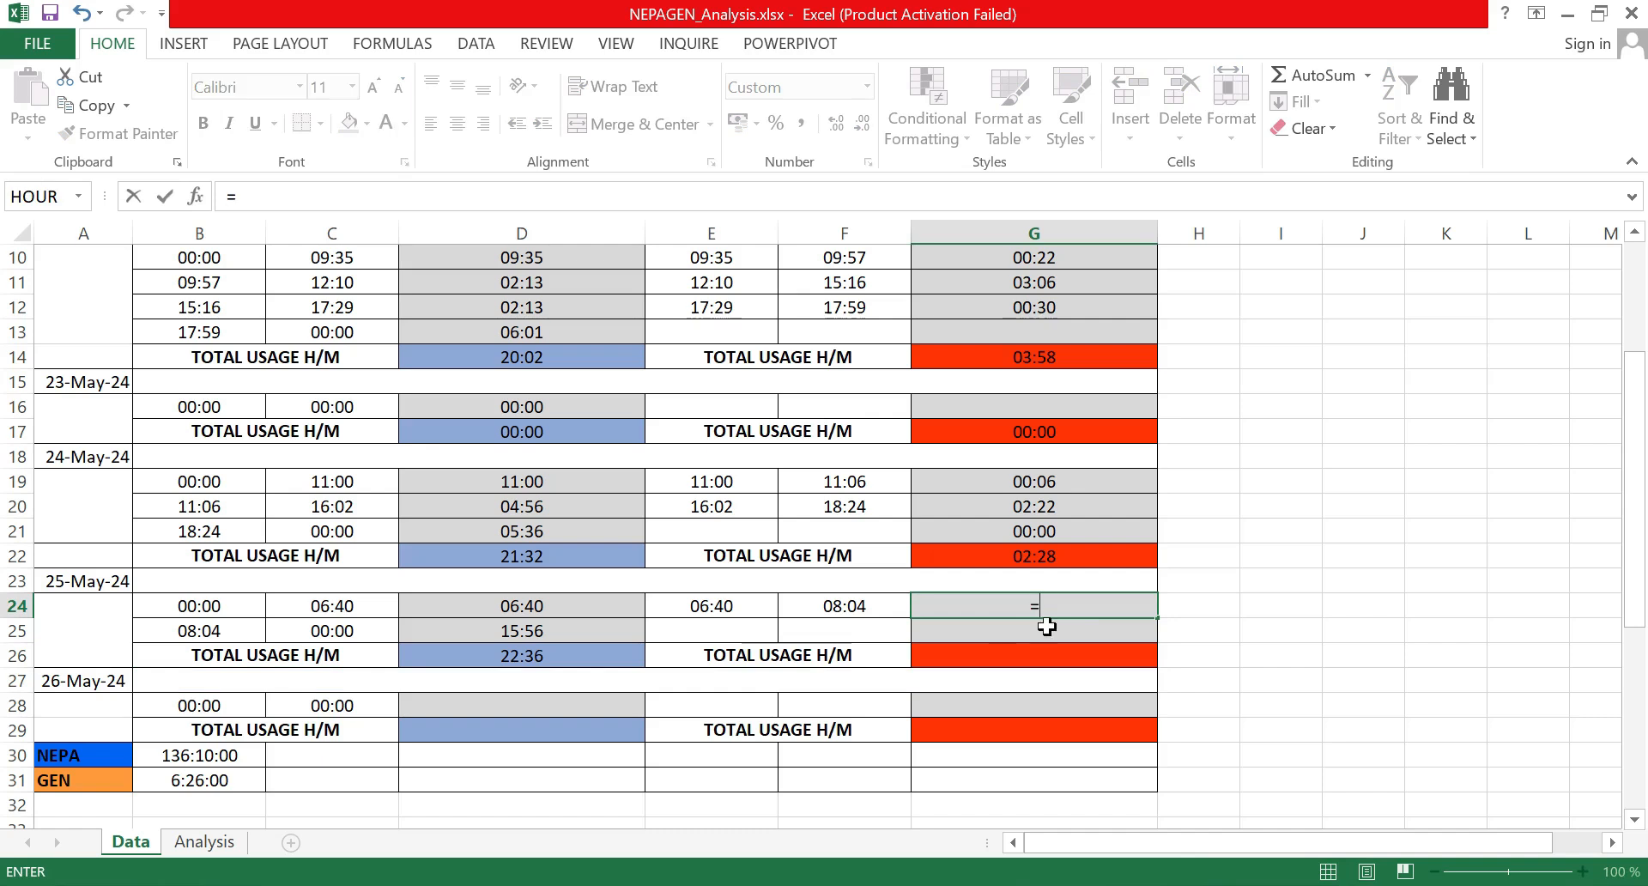
{"action": "left_click", "coordinate": [879, 611]}
{"action": "type", "text": "-"}
{"action": "left_click", "coordinate": [702, 605]}
{"action": "key", "text": "Return"}
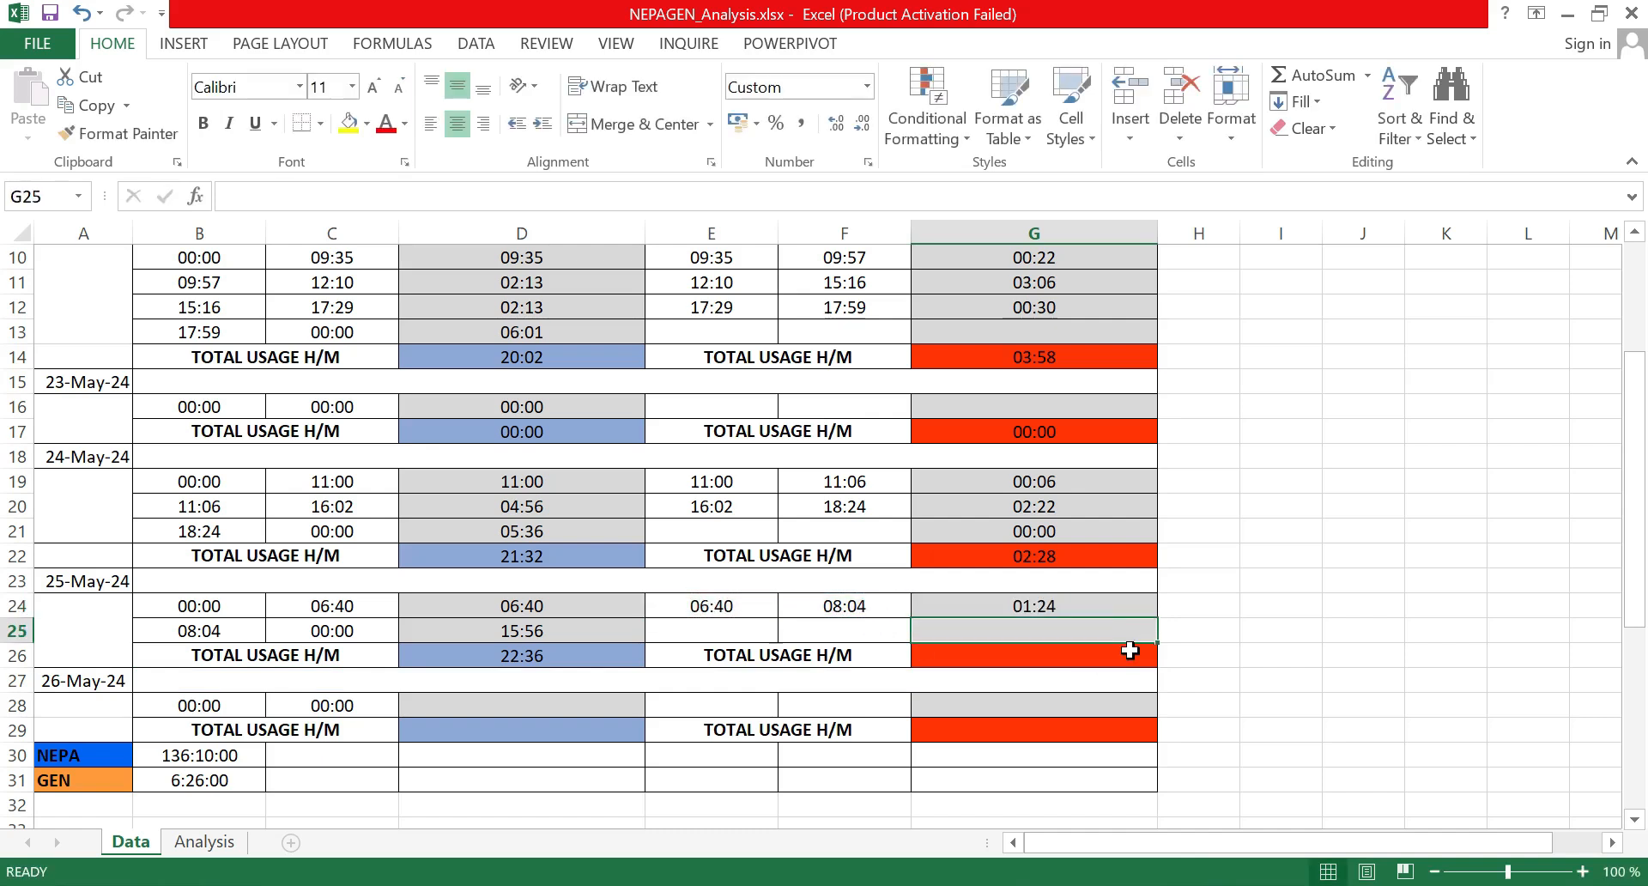
Step: Total the 25-May-24 generator usage in G26 with a SUM of G24 only
{"action": "left_click", "coordinate": [1022, 655]}
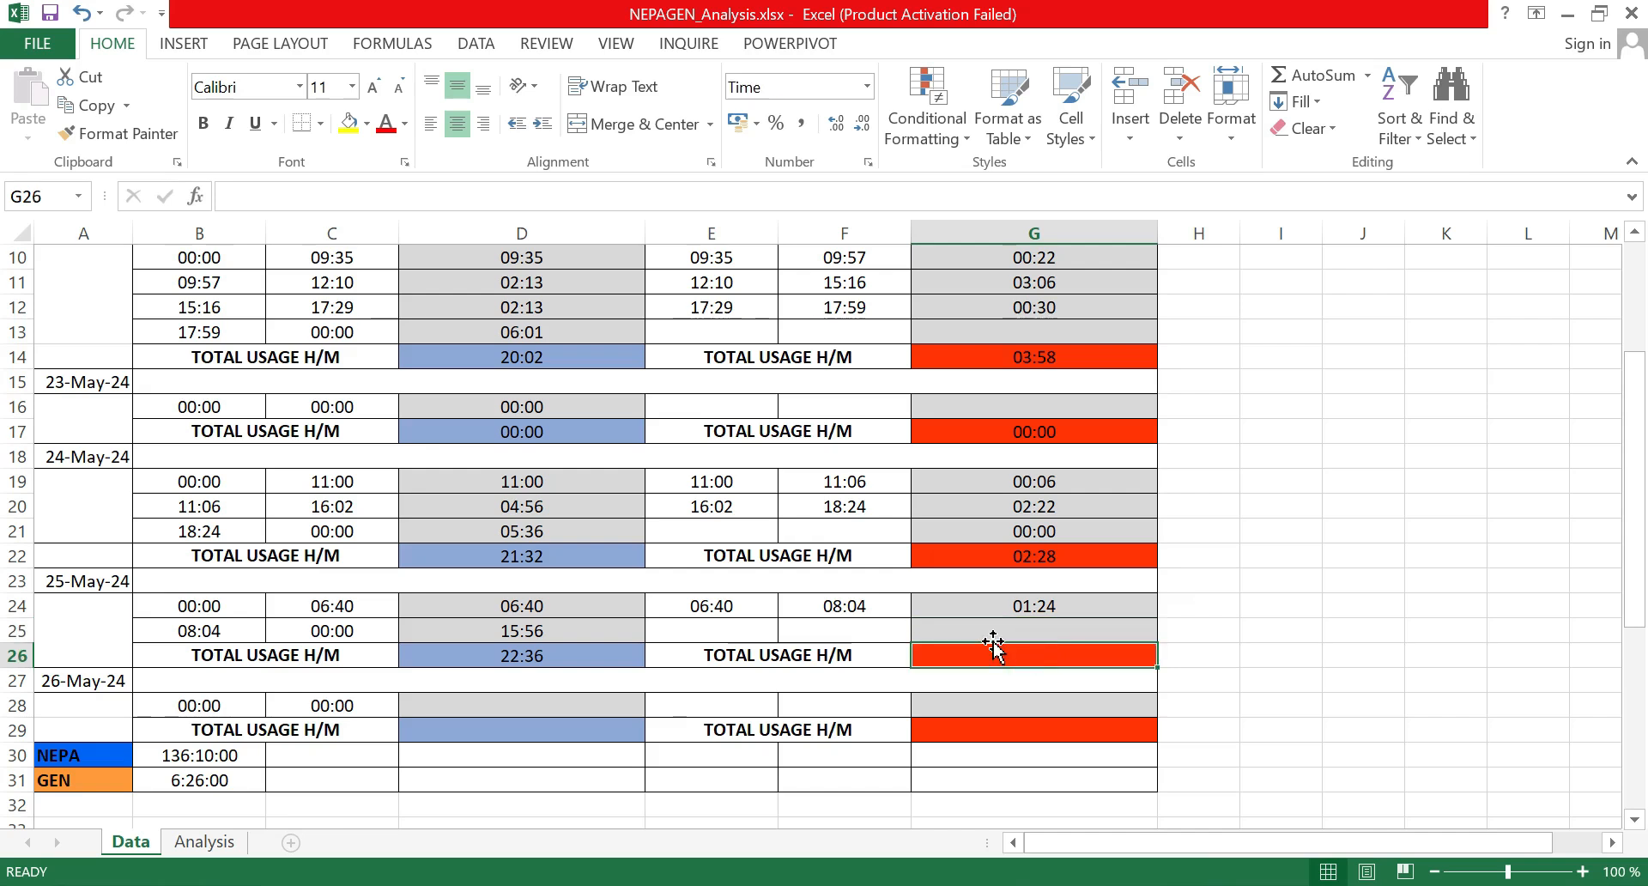
{"action": "type", "text": "=sum"}
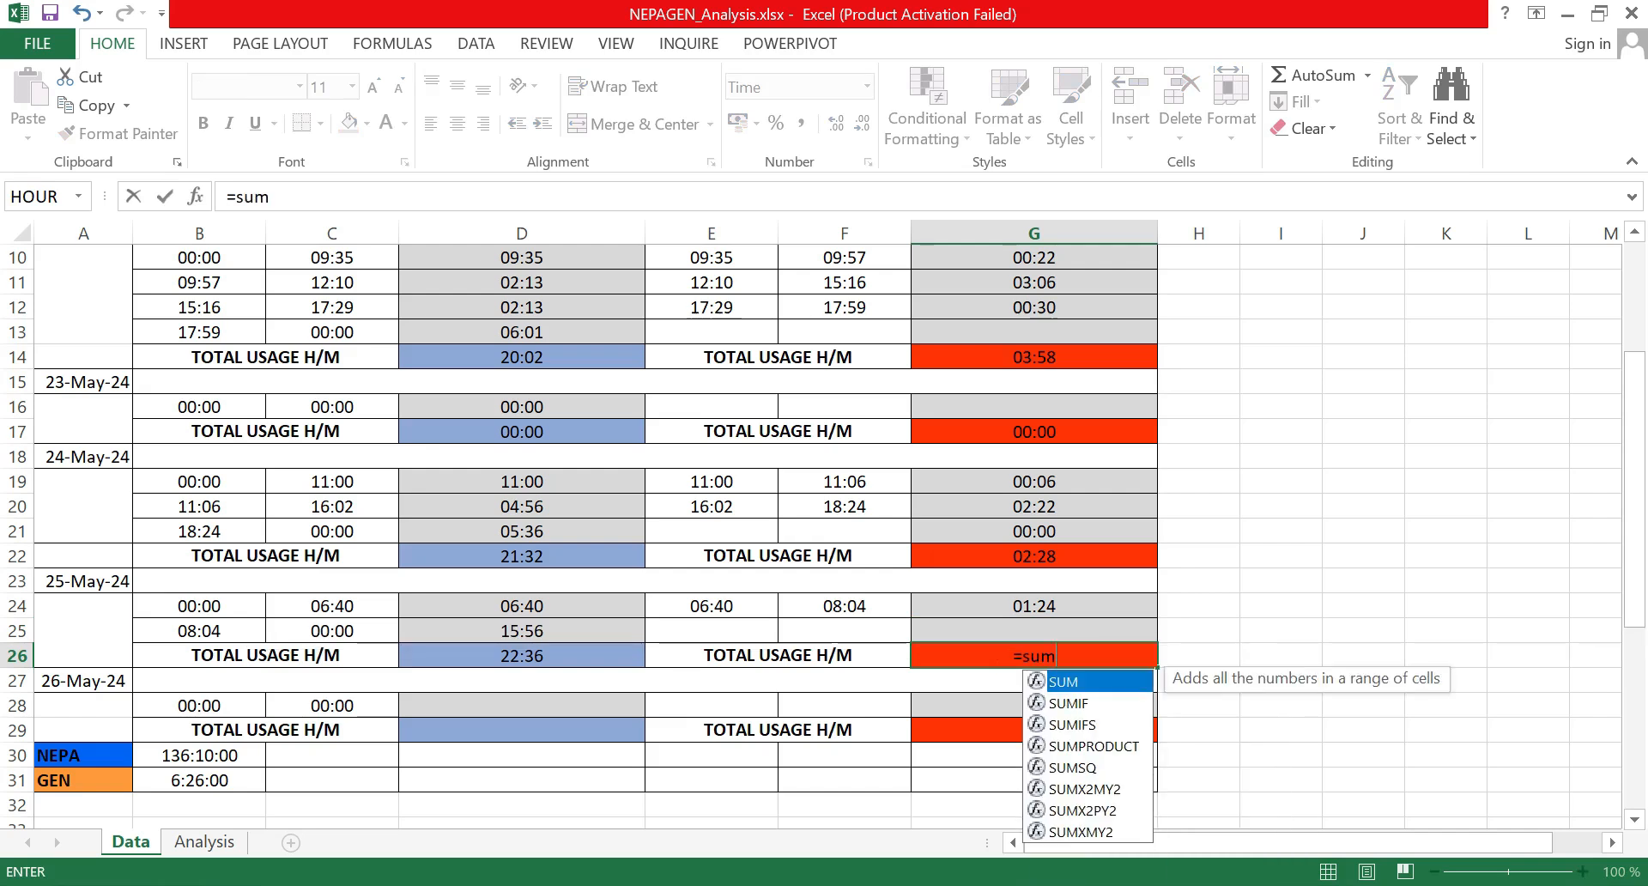
{"action": "type", "text": "("}
{"action": "left_click", "coordinate": [1059, 606]}
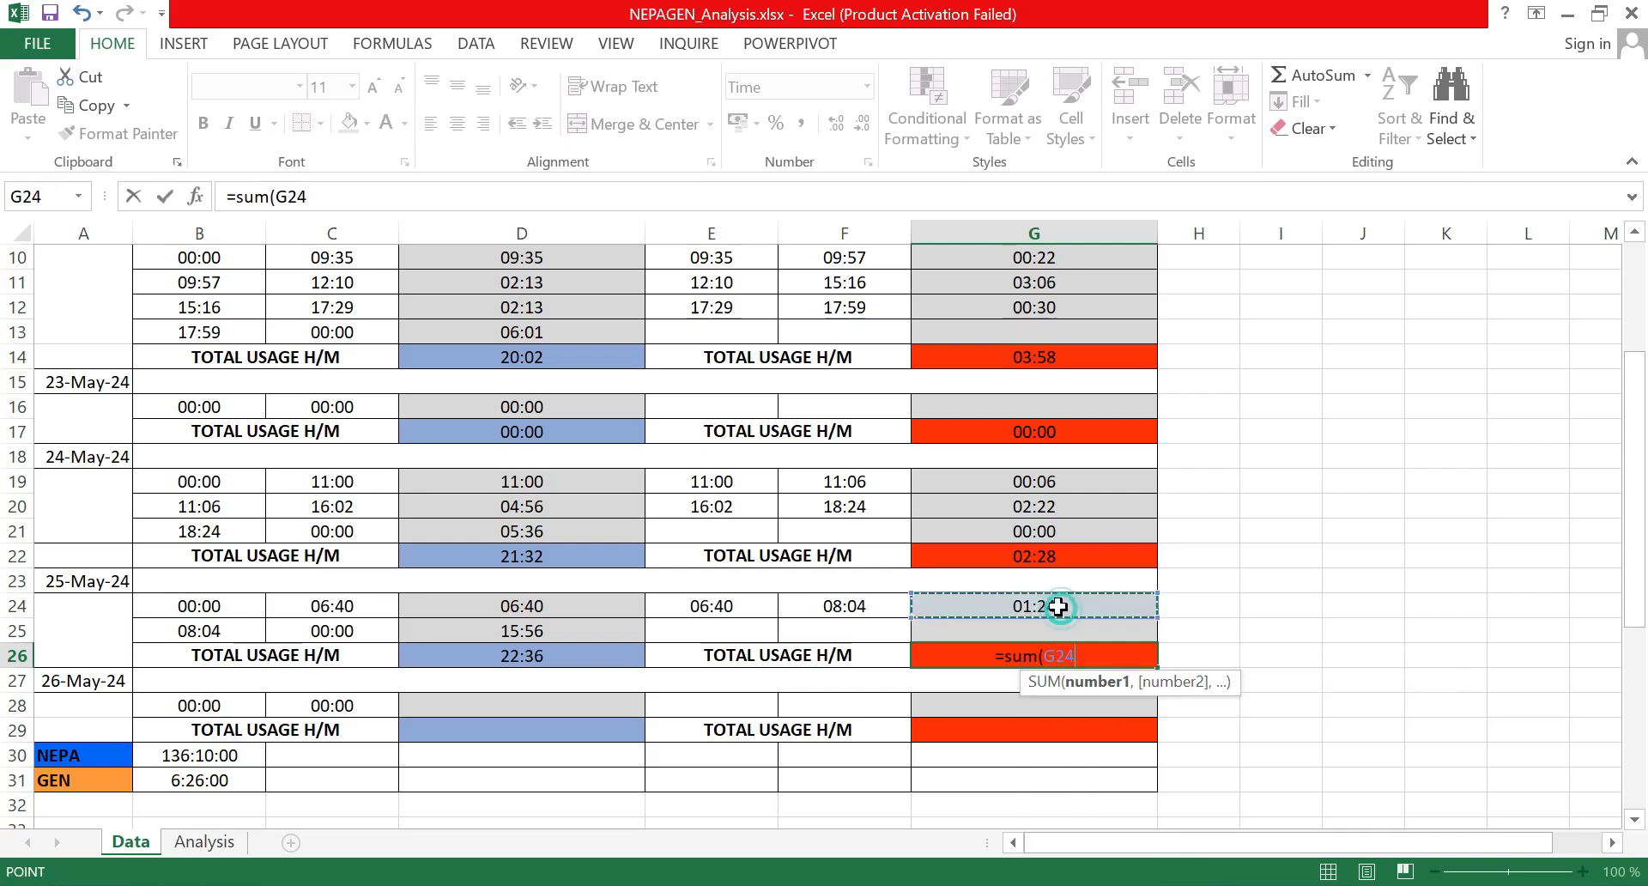
{"action": "key", "text": "Return"}
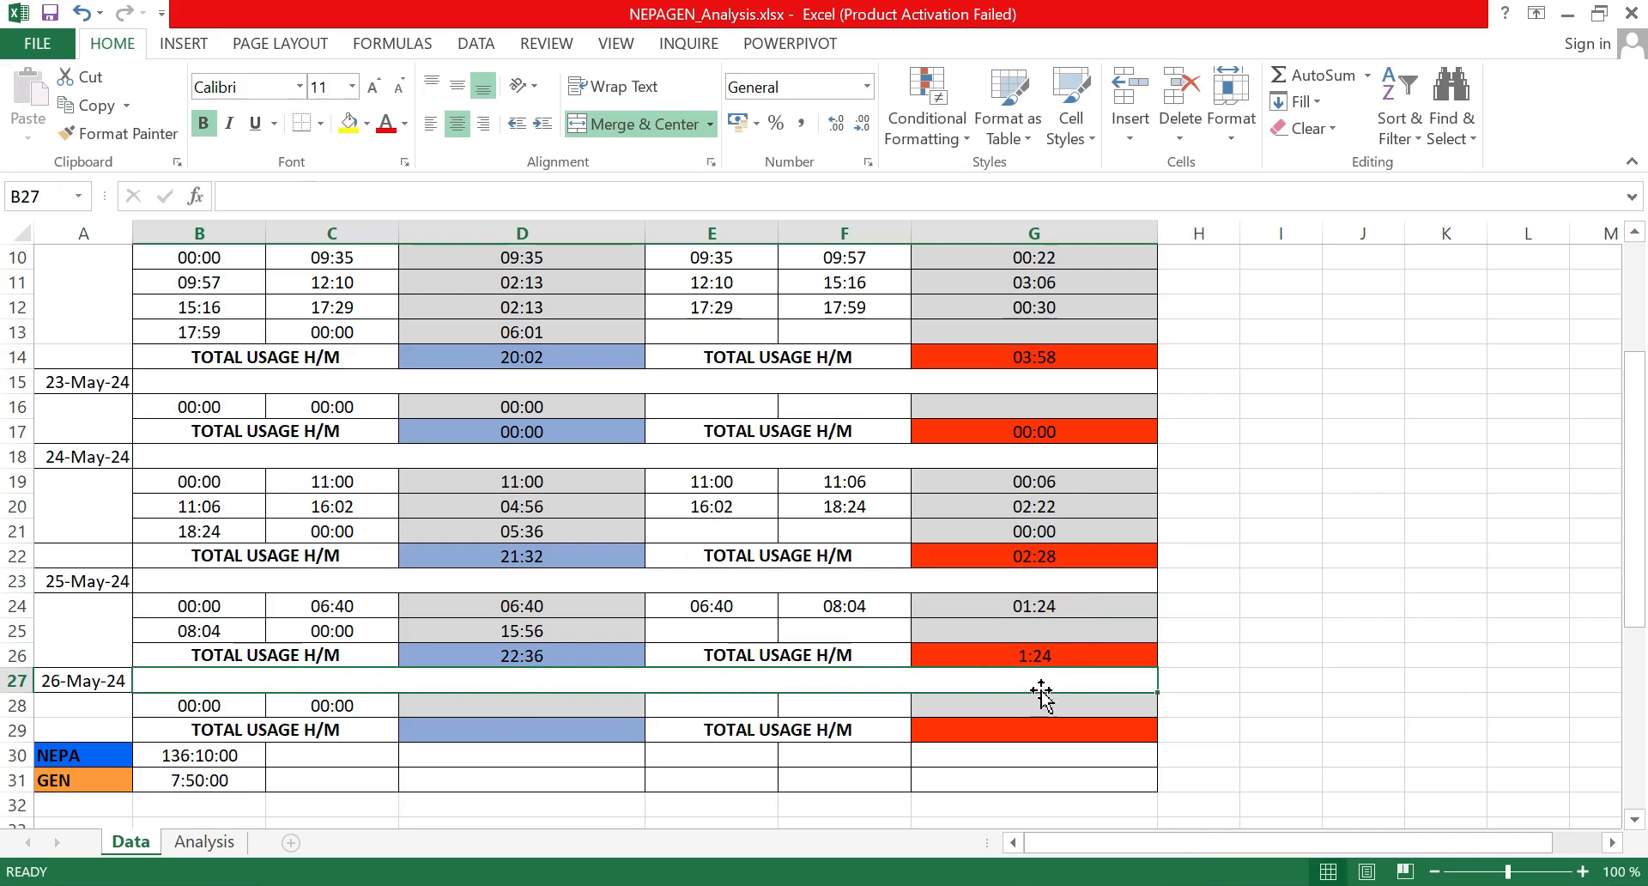
Step: Copy the 24-May-24 generator total in G22 into G26 to reuse its formula and hour-minute format for 25-May-24
{"action": "left_click", "coordinate": [1067, 556]}
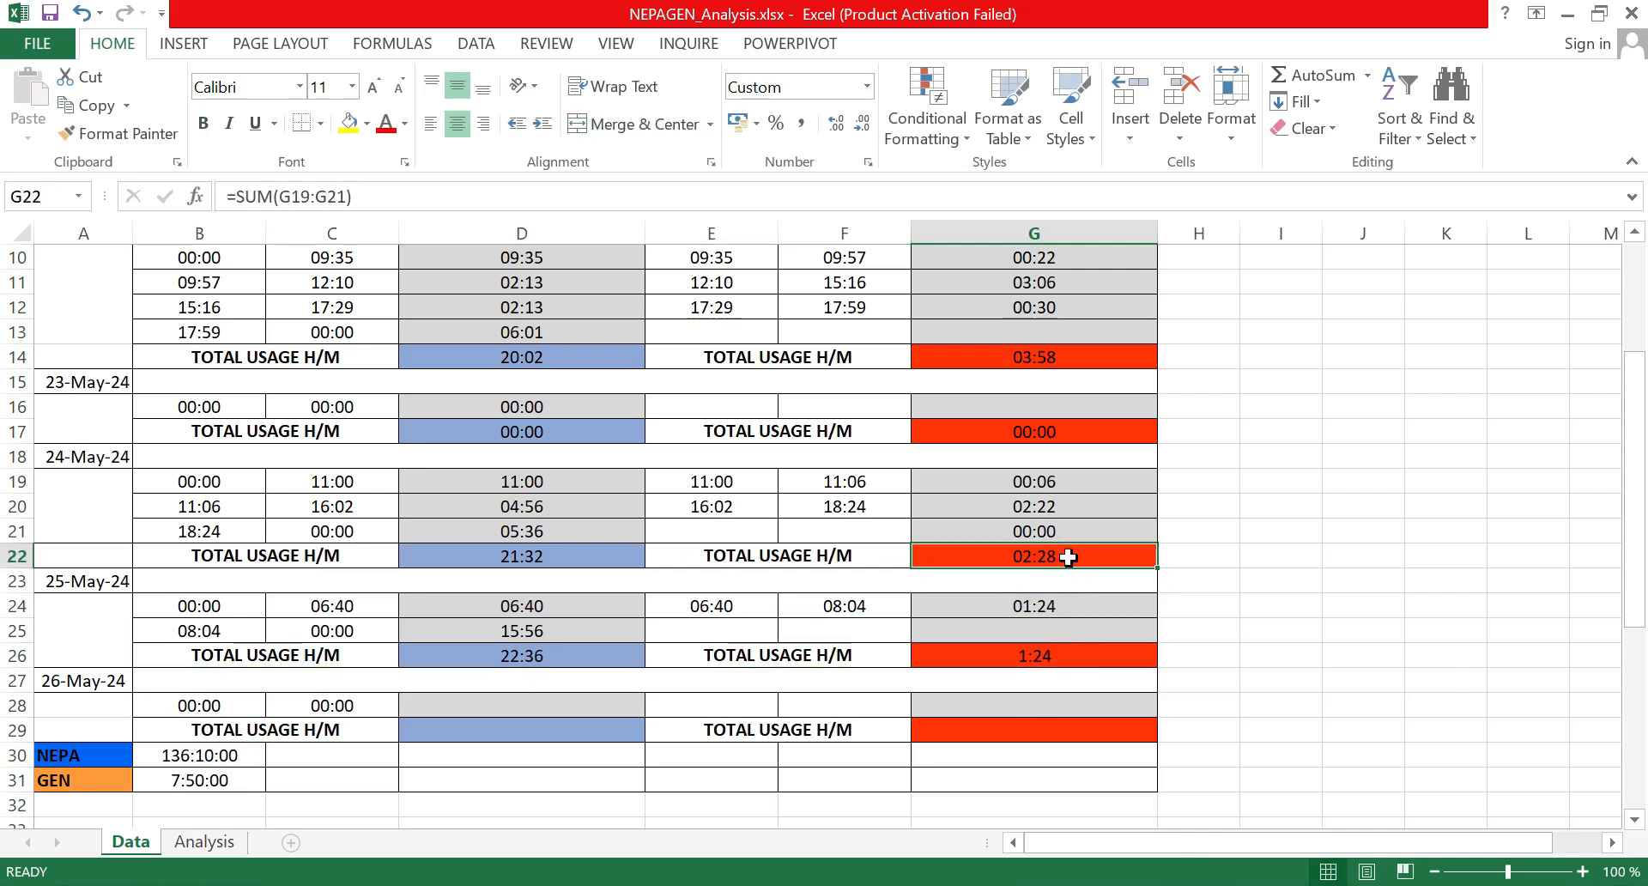
{"action": "key", "text": "ctrl+c"}
{"action": "left_click", "coordinate": [1064, 659]}
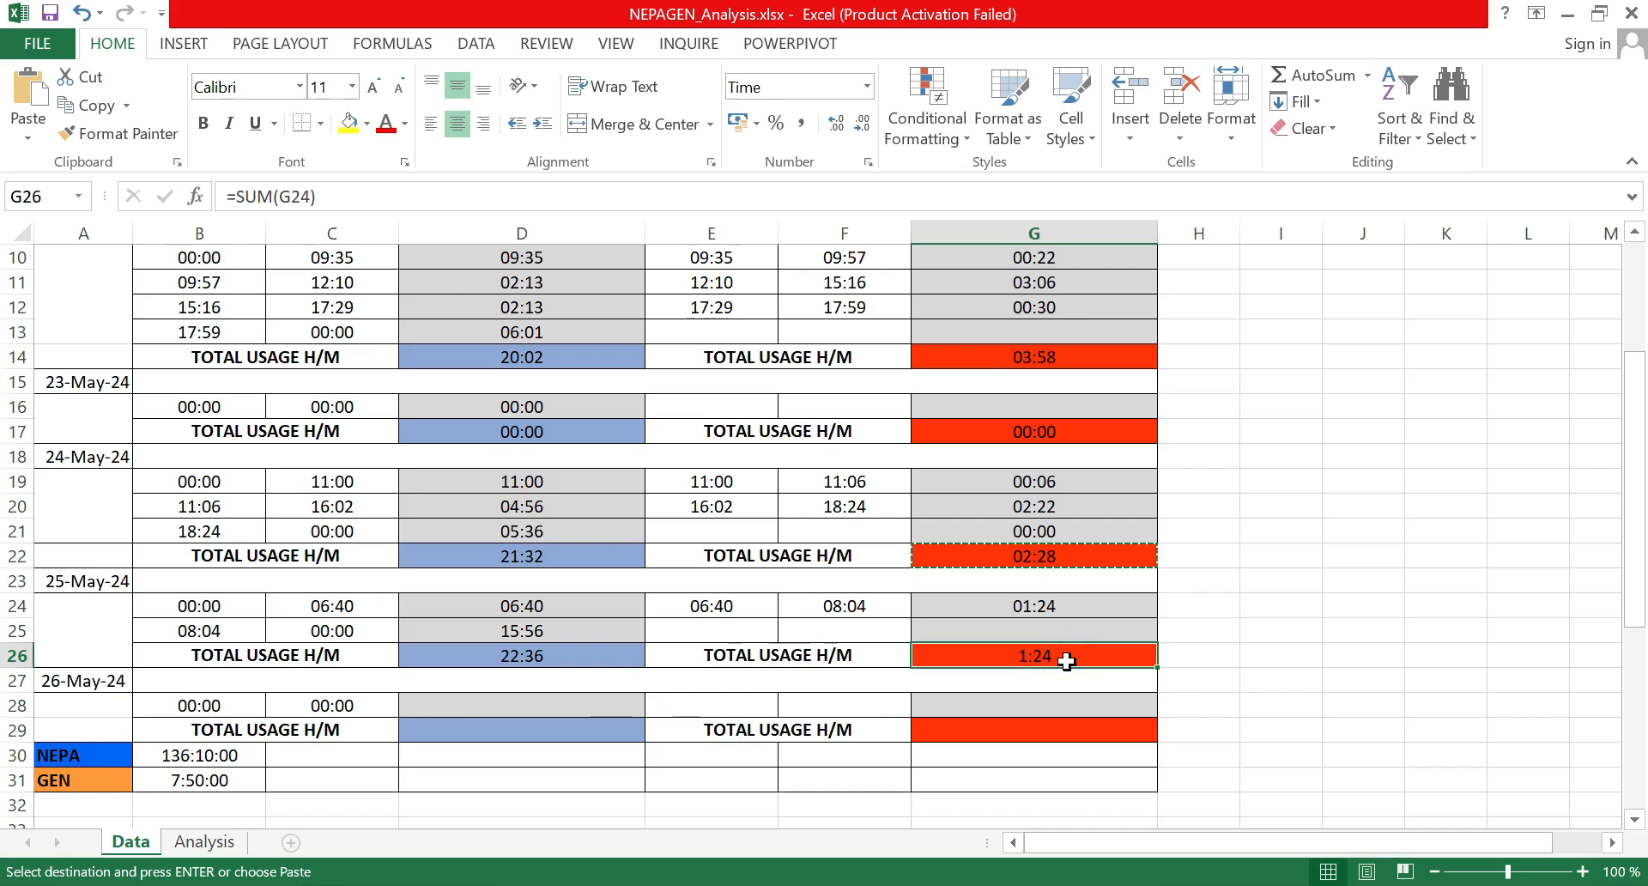
{"action": "key", "text": "ctrl+v"}
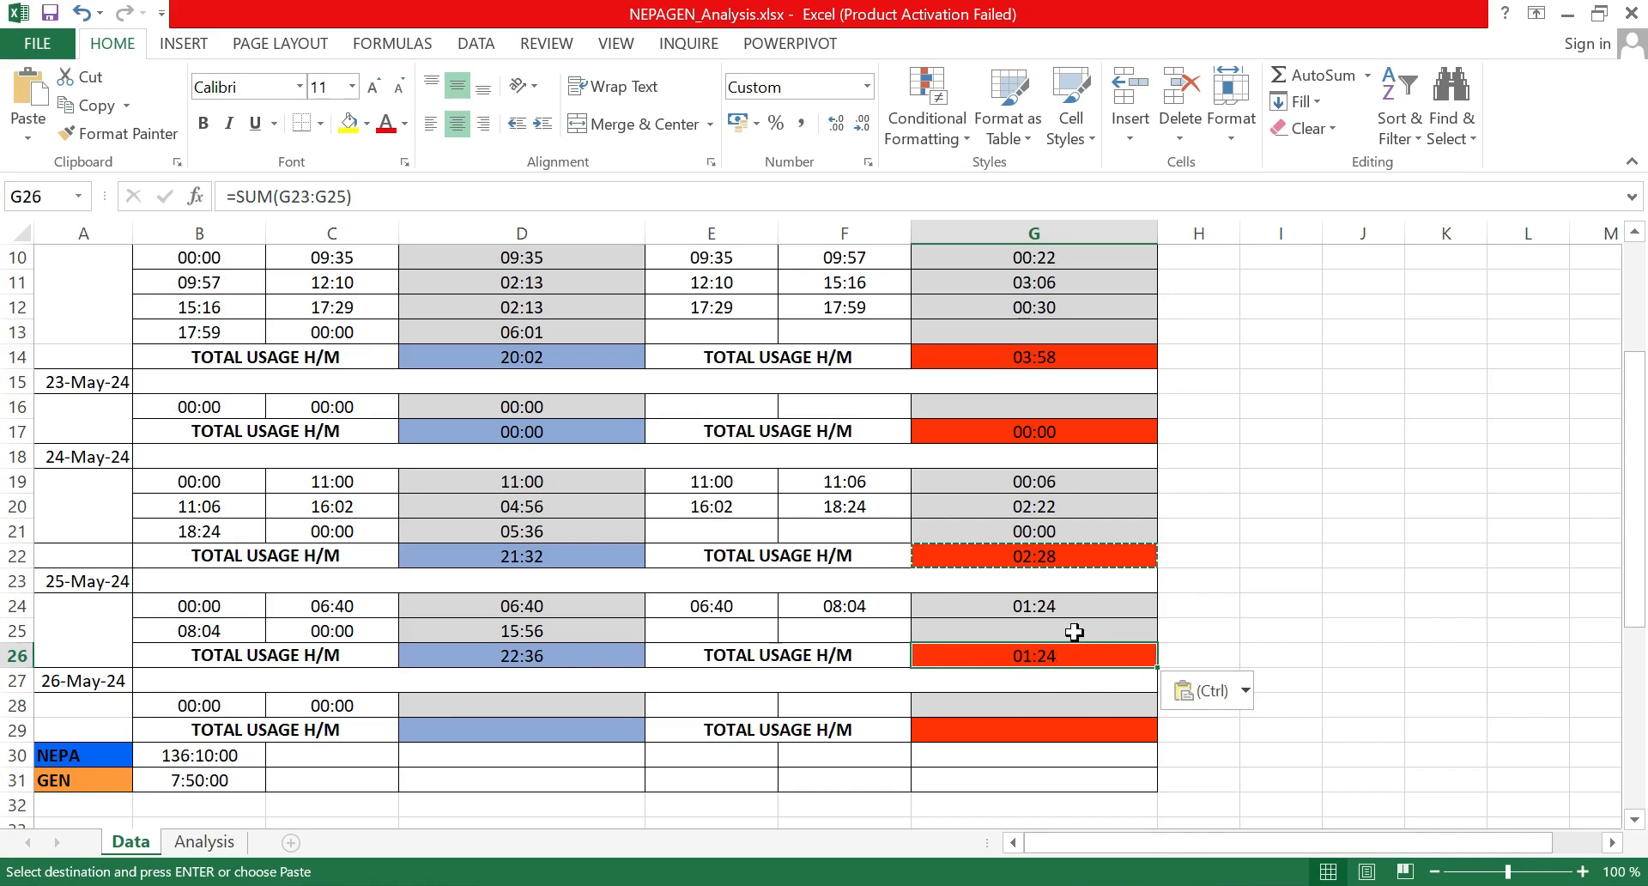
Step: Calculate the NEPA difference for 26-May-24 with =C28-B28 in D28
{"action": "left_click", "coordinate": [560, 697]}
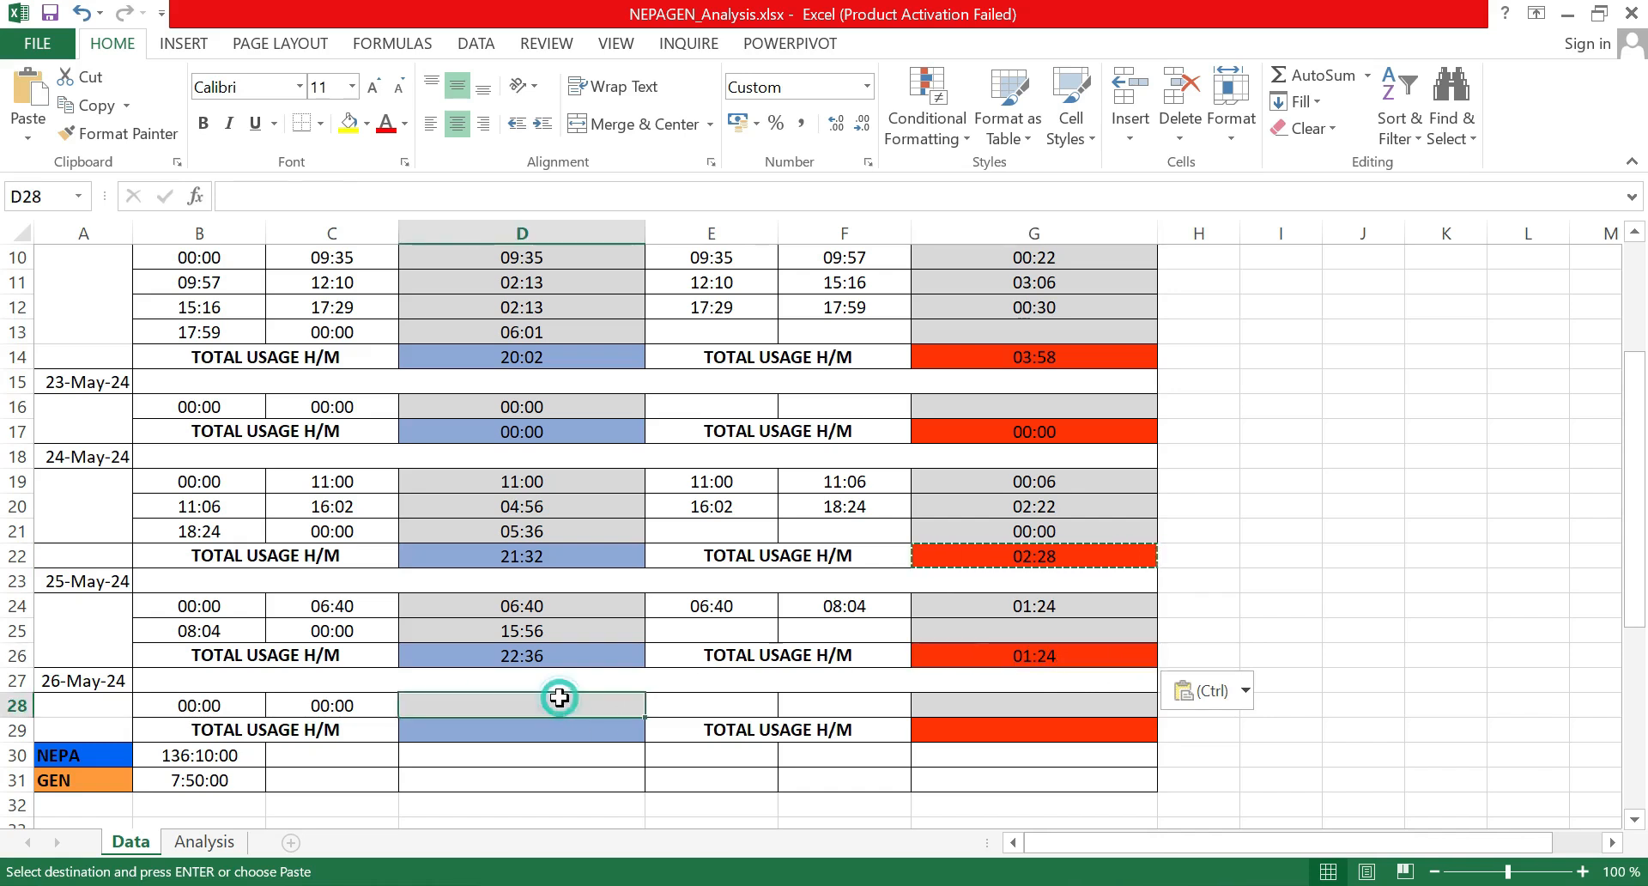
{"action": "type", "text": "="}
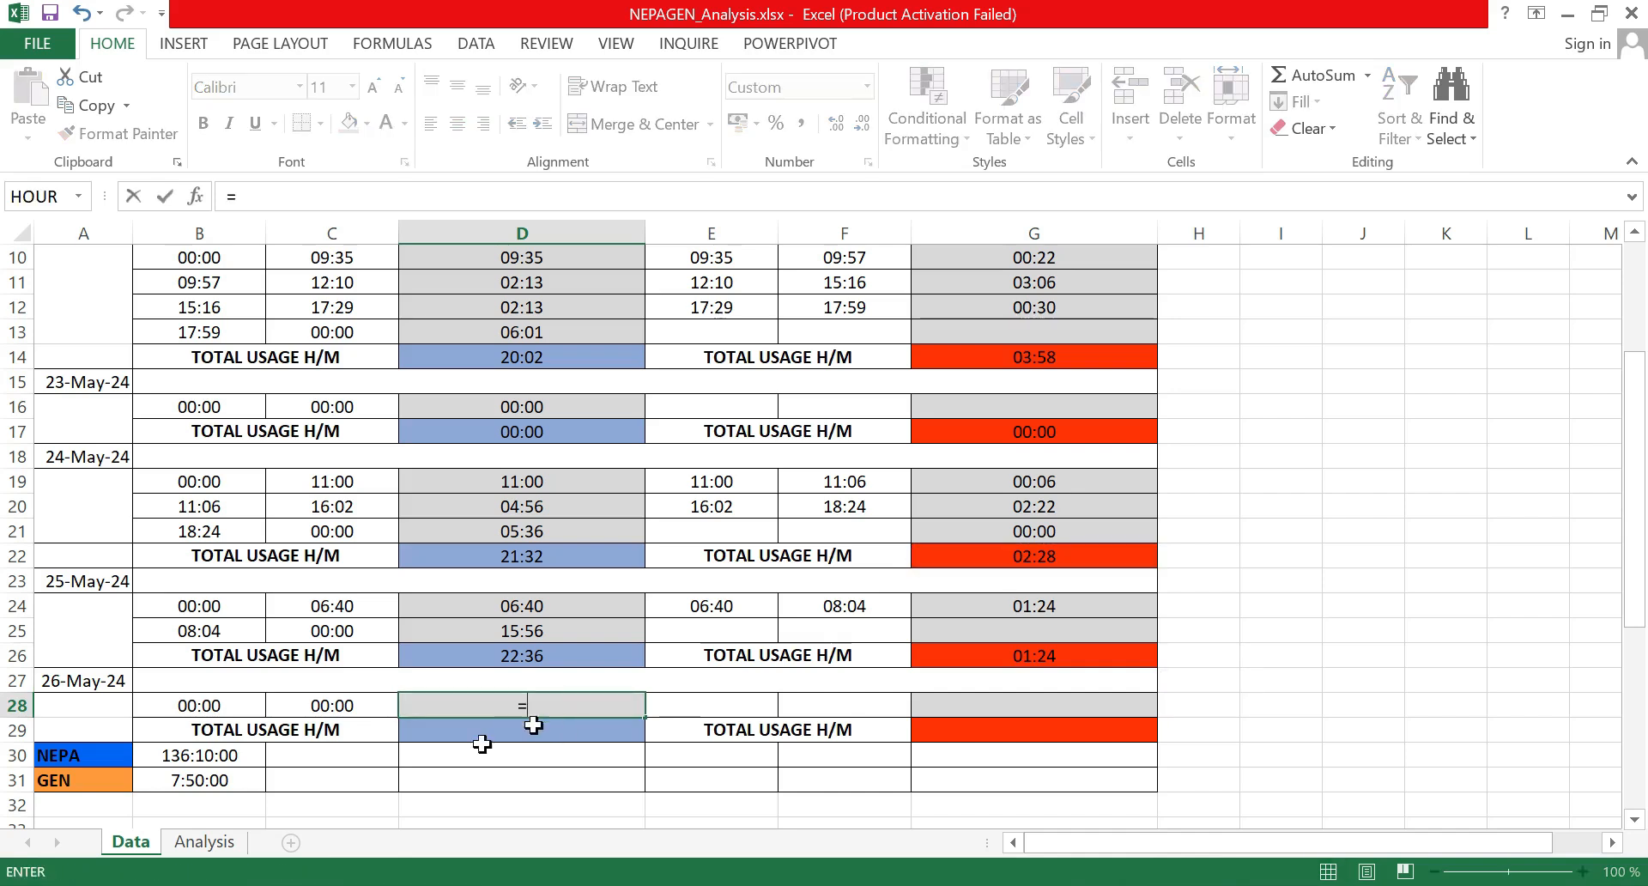
{"action": "left_click", "coordinate": [357, 706]}
{"action": "type", "text": "-"}
{"action": "left_click", "coordinate": [221, 707]}
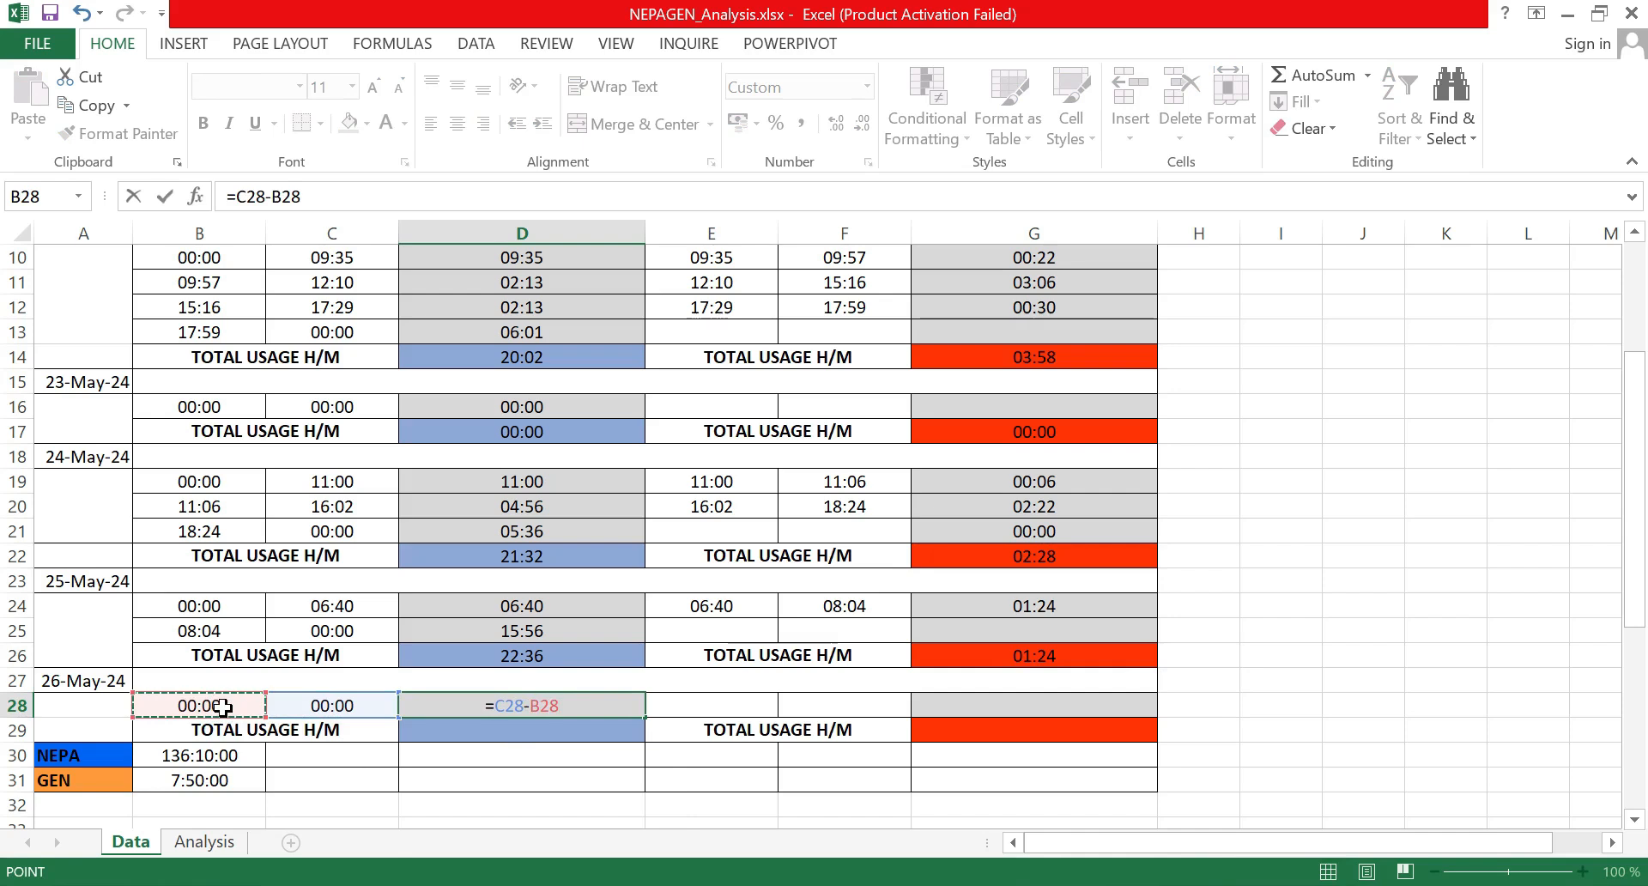
{"action": "key", "text": "Return"}
Step: Check the combined hours of the 25-May-24 NEPA and generator totals in D26 and G26
{"action": "left_click", "coordinate": [569, 659]}
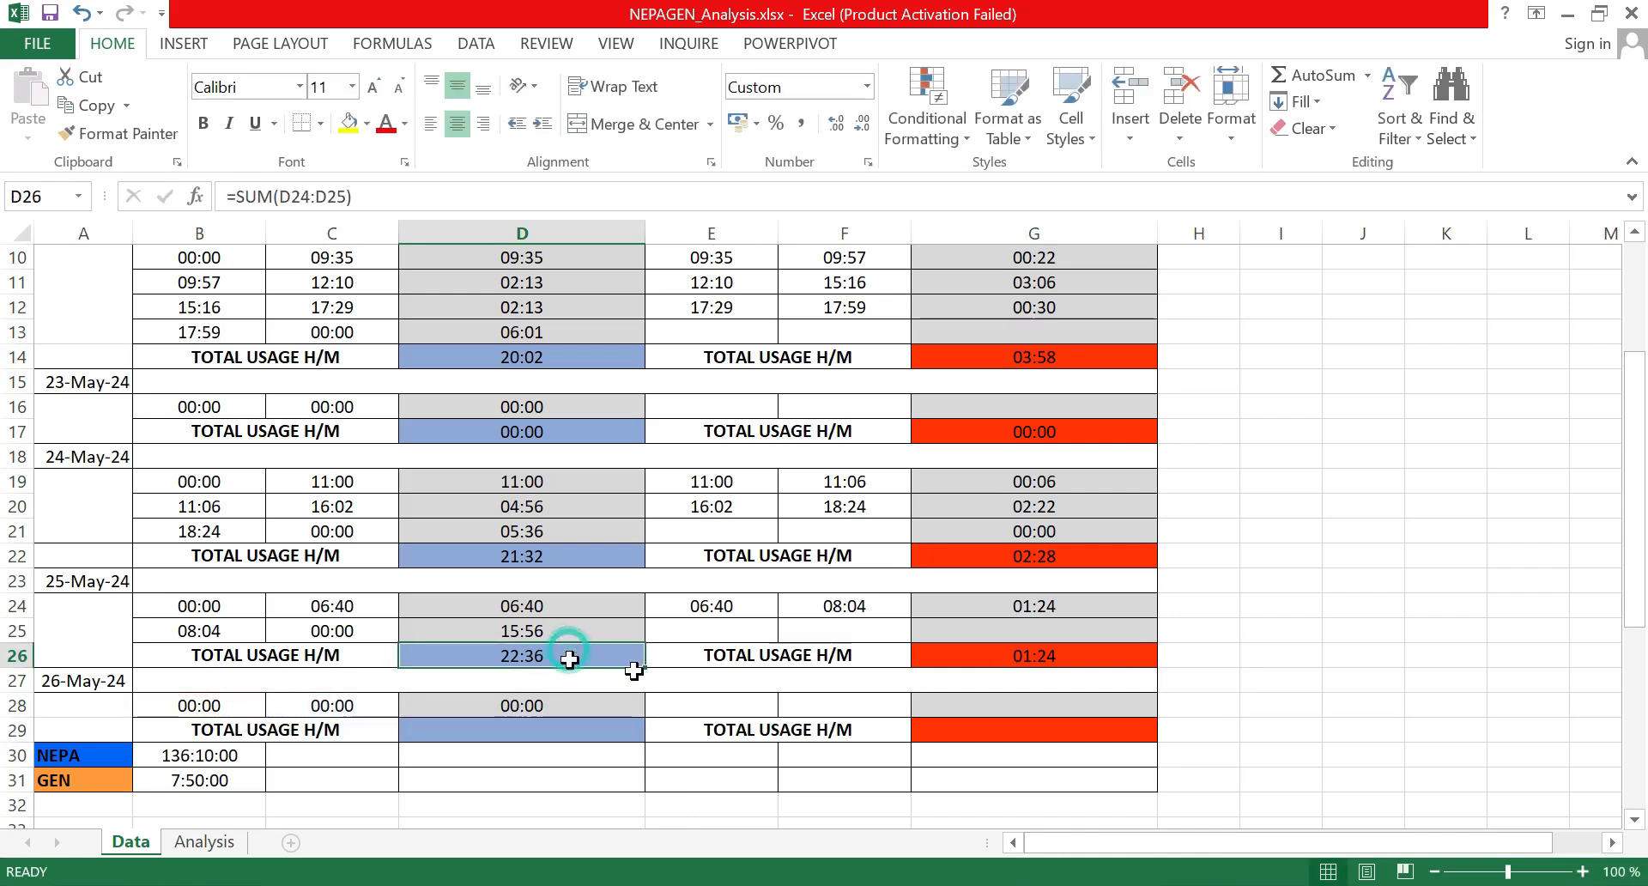
{"action": "left_click", "coordinate": [1092, 658], "text": "ctrl"}
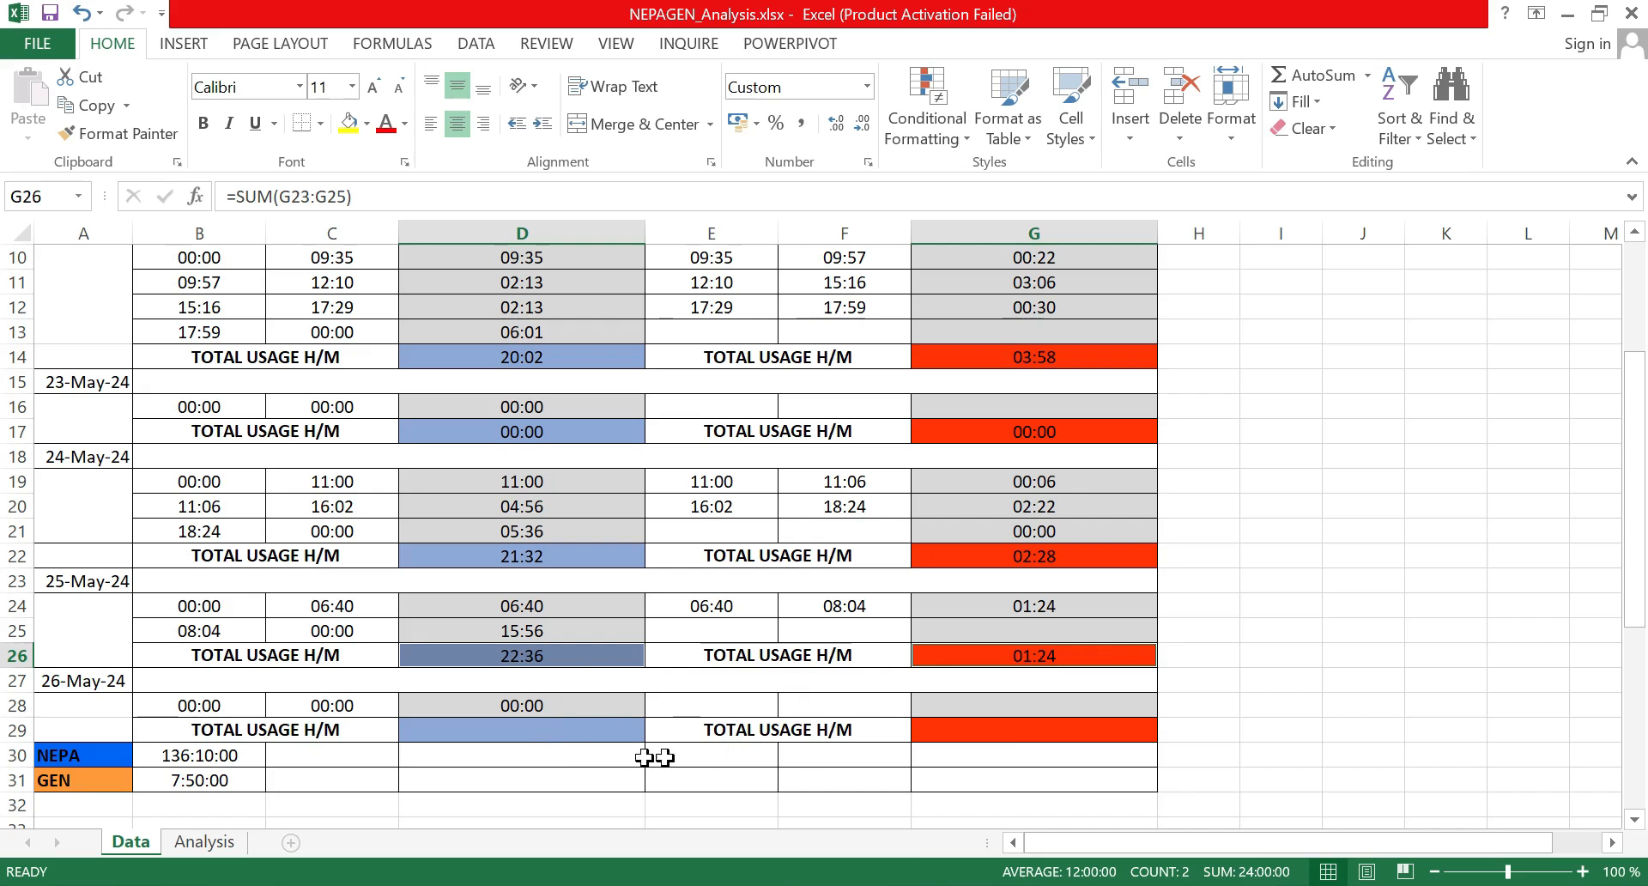
Step: Total the 26-May-24 NEPA usage in D29 with a SUM of D28
{"action": "left_click", "coordinate": [575, 736]}
{"action": "type", "text": "="}
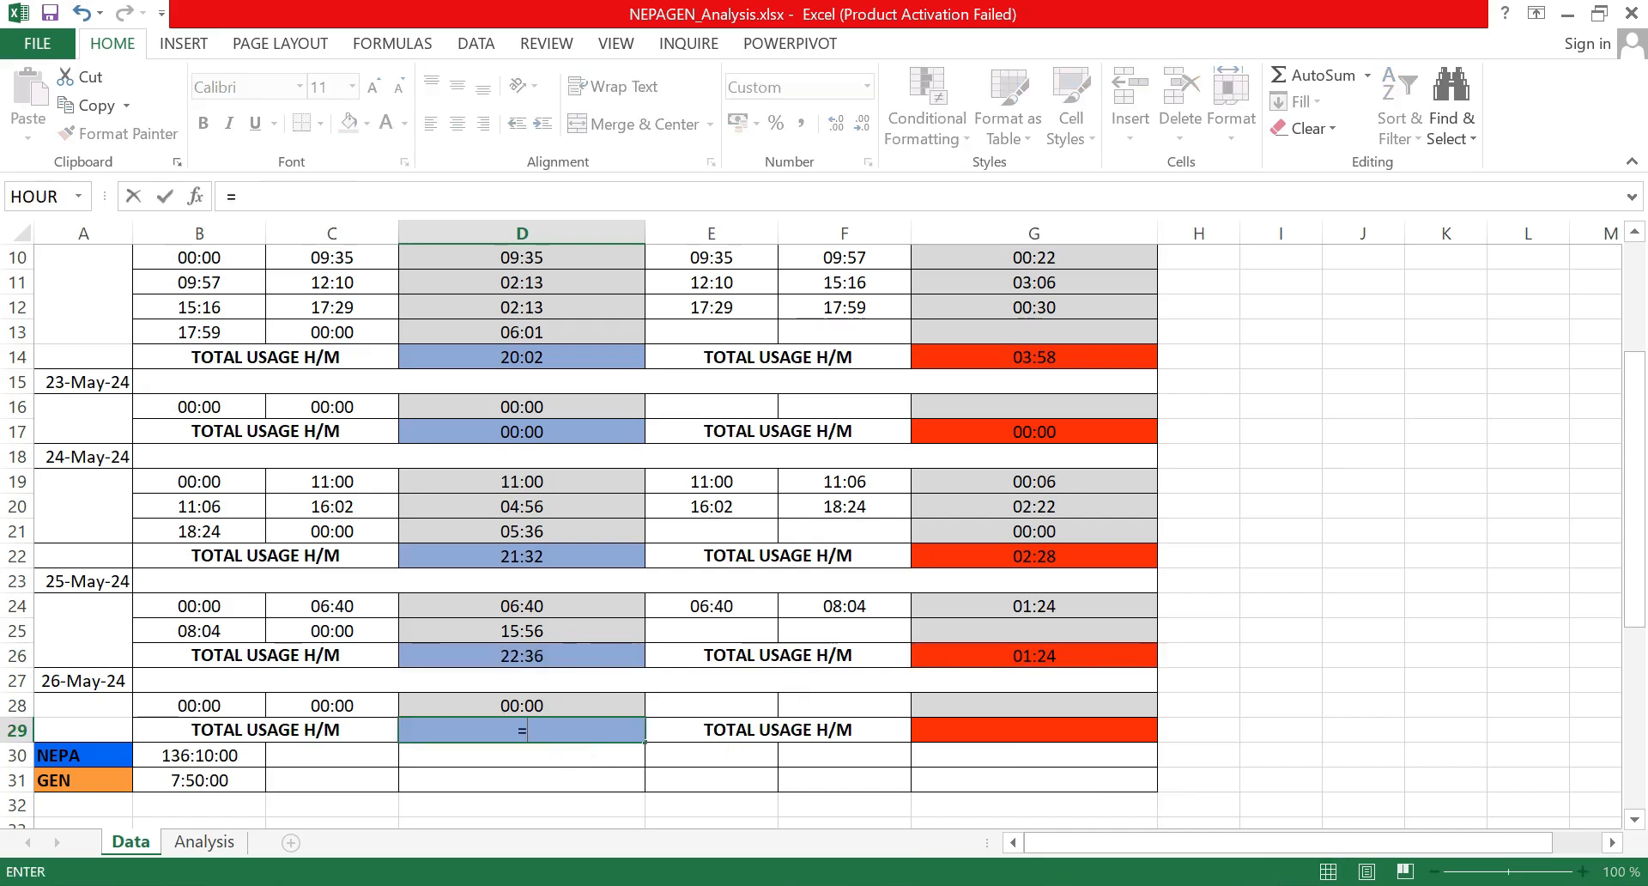
{"action": "type", "text": "su"}
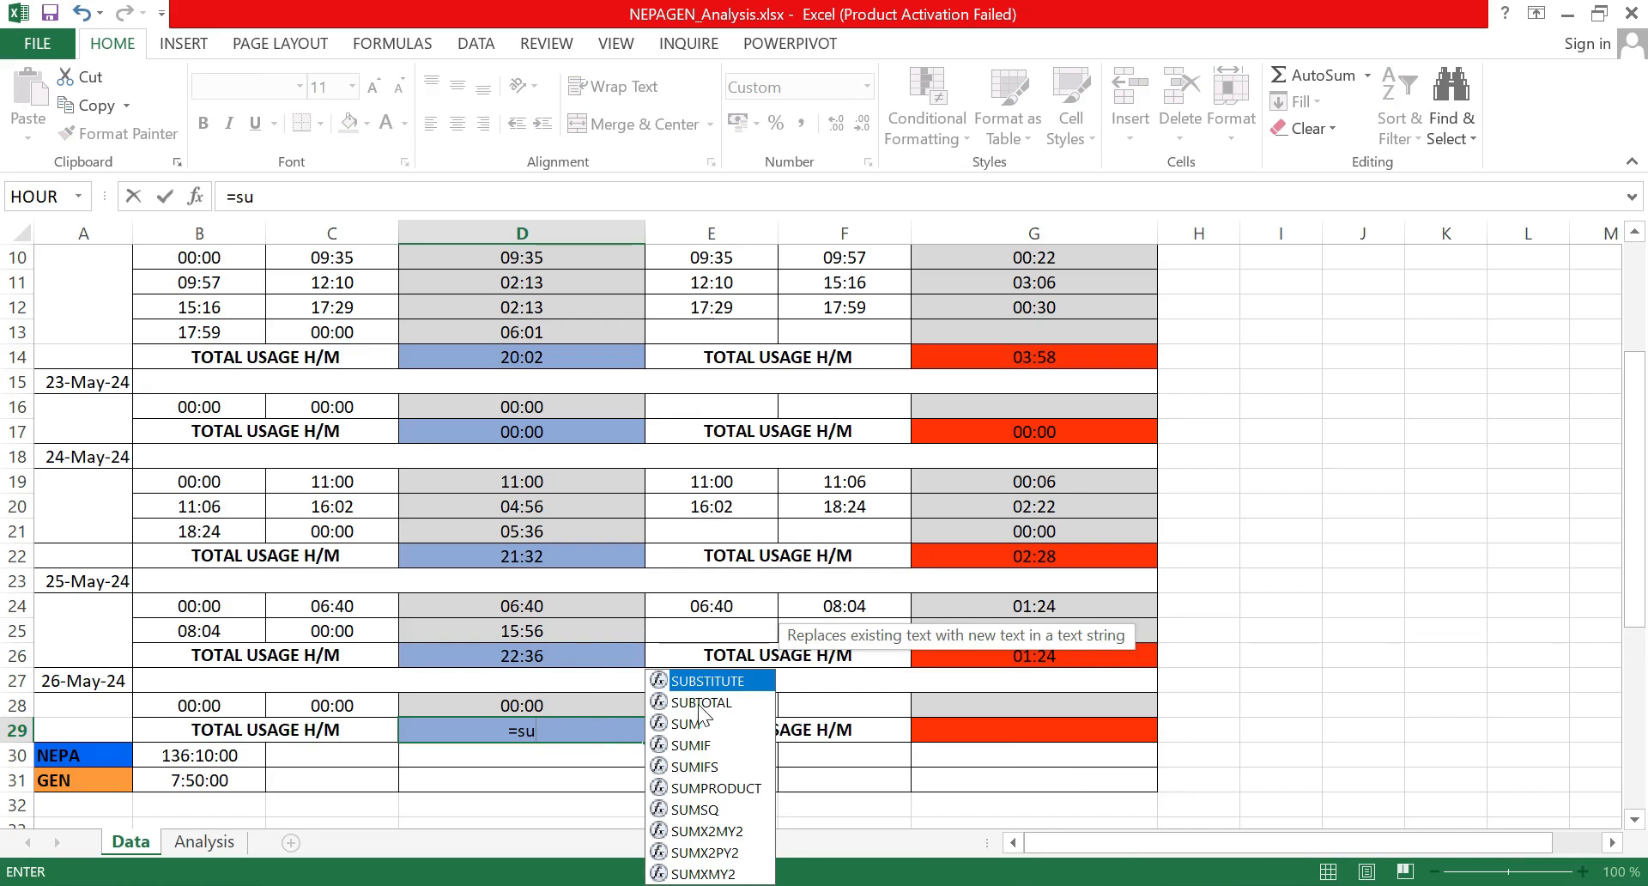
{"action": "type", "text": "m"}
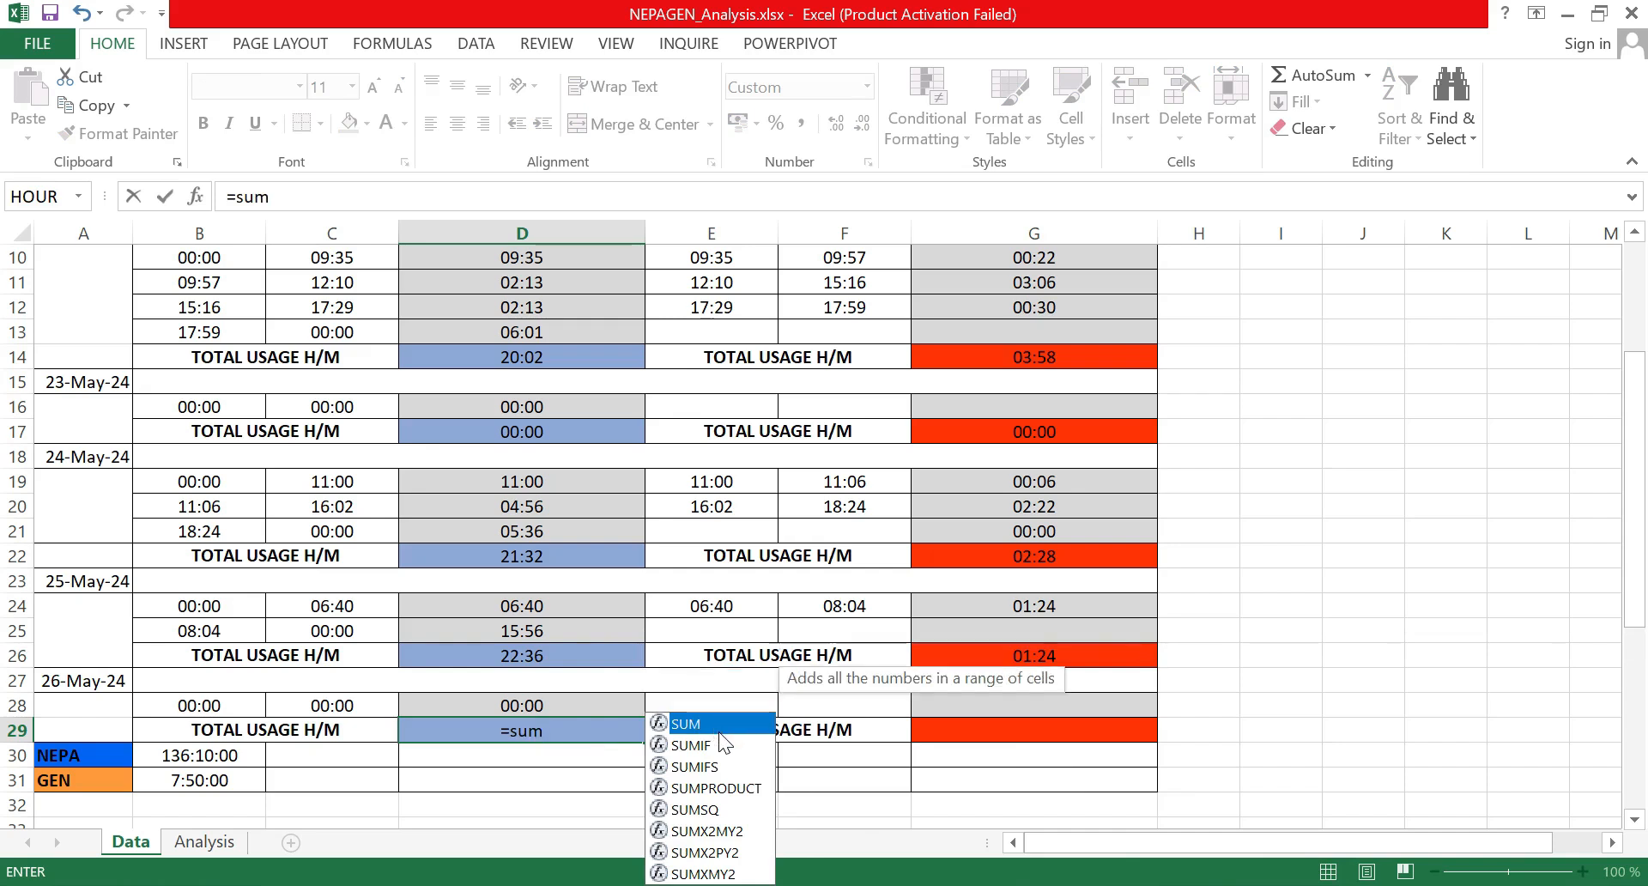
{"action": "type", "text": "("}
{"action": "left_click", "coordinate": [560, 705]}
{"action": "key", "text": "Return"}
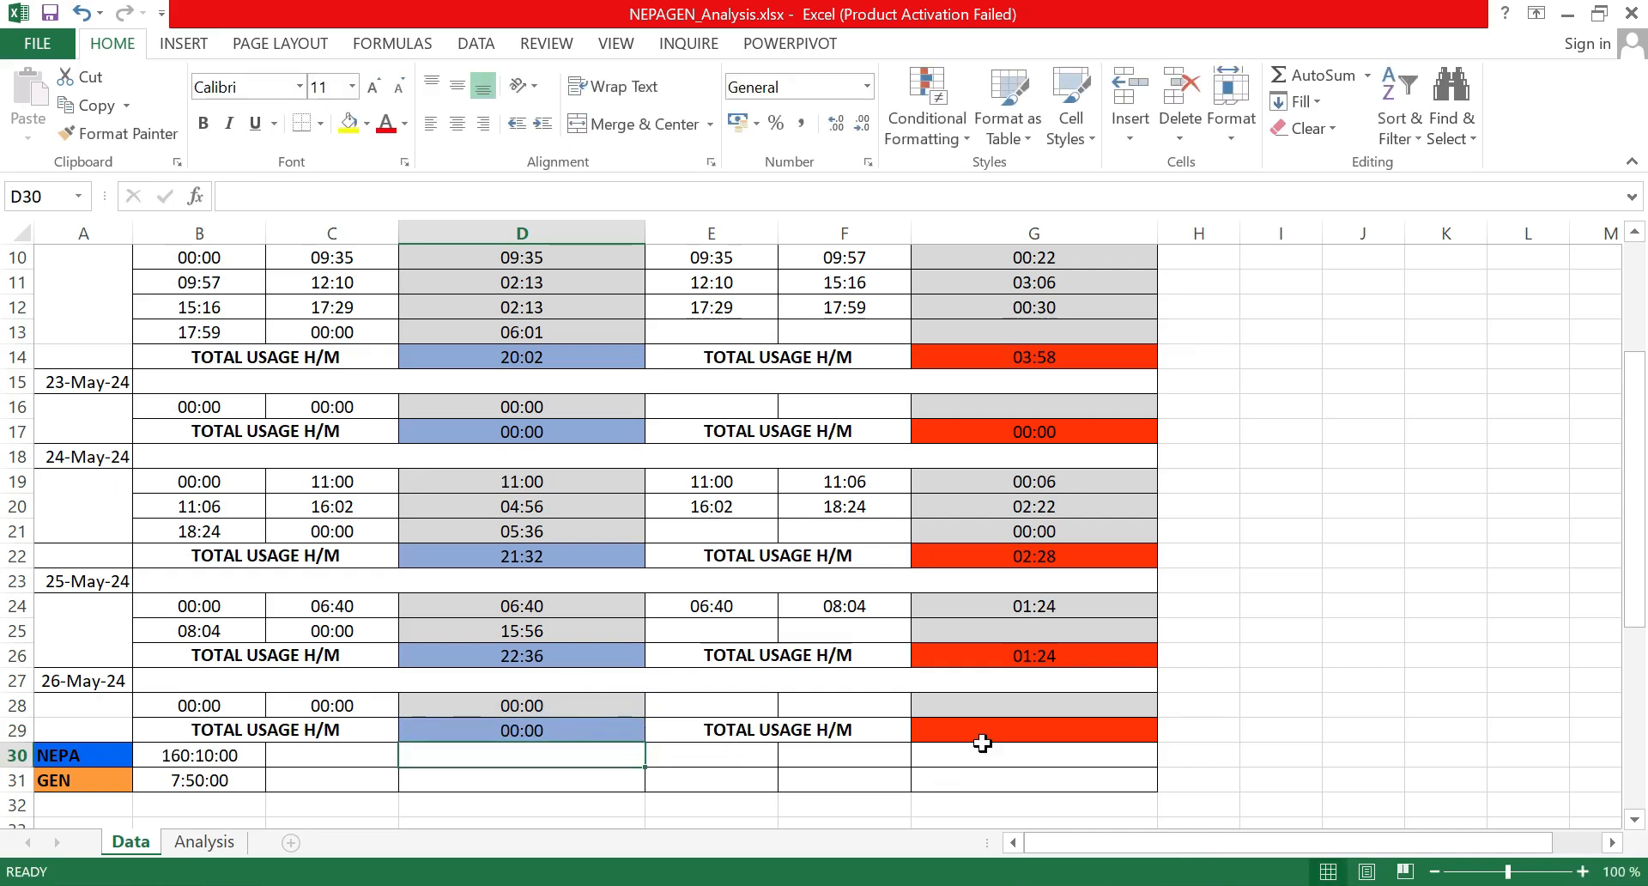
Step: Total the 26-May-24 generator usage in G29 with a SUM of G28
{"action": "left_click", "coordinate": [1017, 728]}
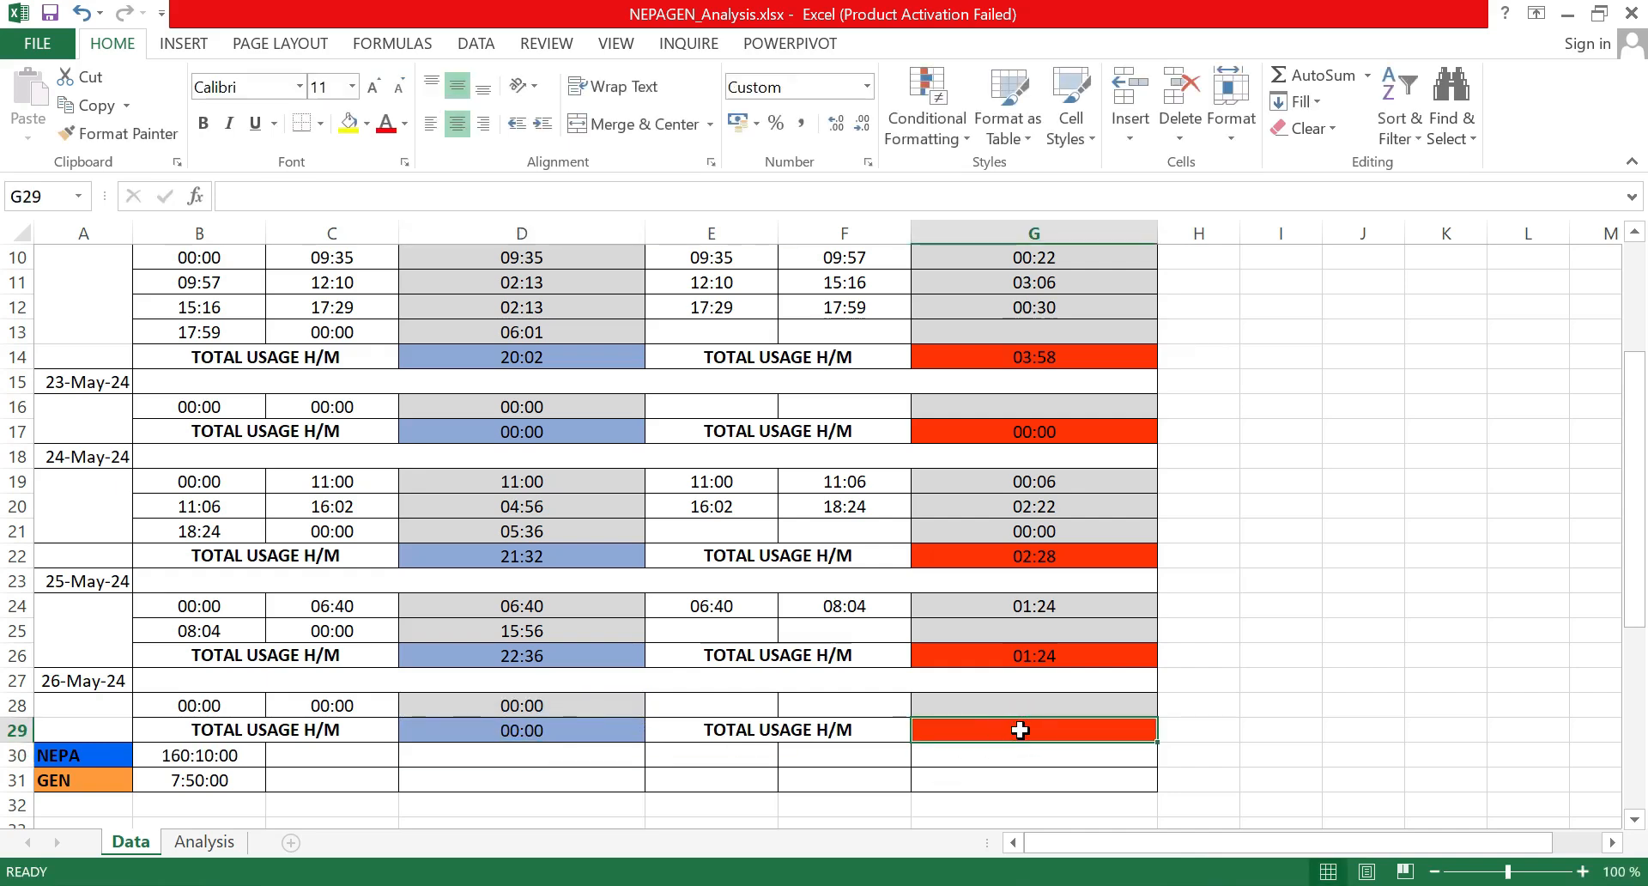
{"action": "type", "text": "=s"}
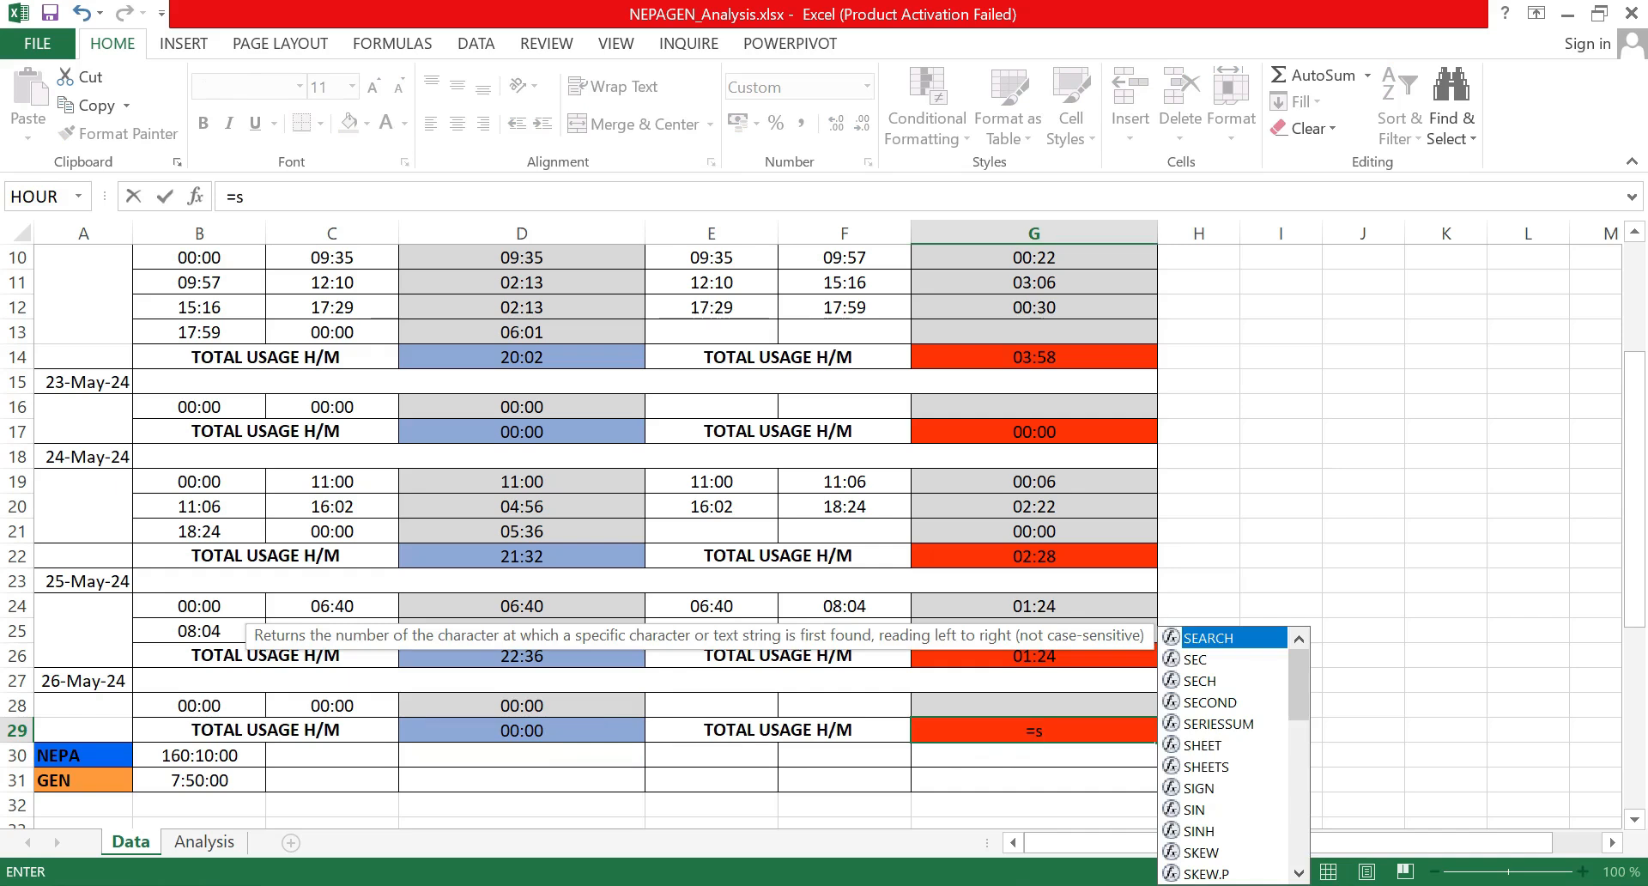
{"action": "type", "text": "um("}
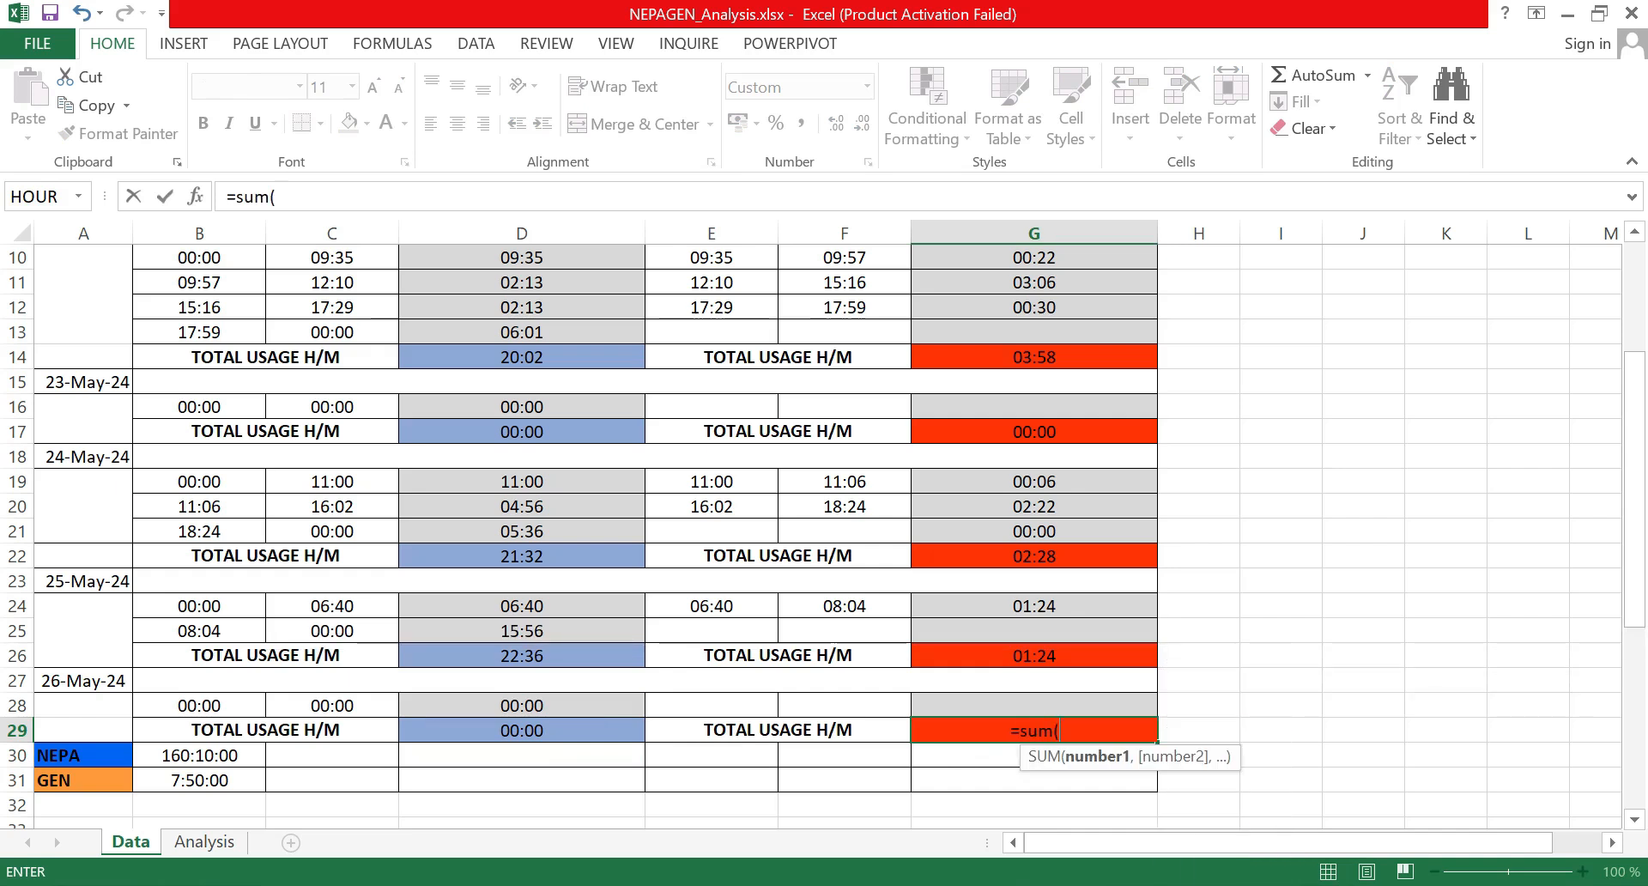
{"action": "left_click", "coordinate": [1025, 704]}
{"action": "key", "text": "Return"}
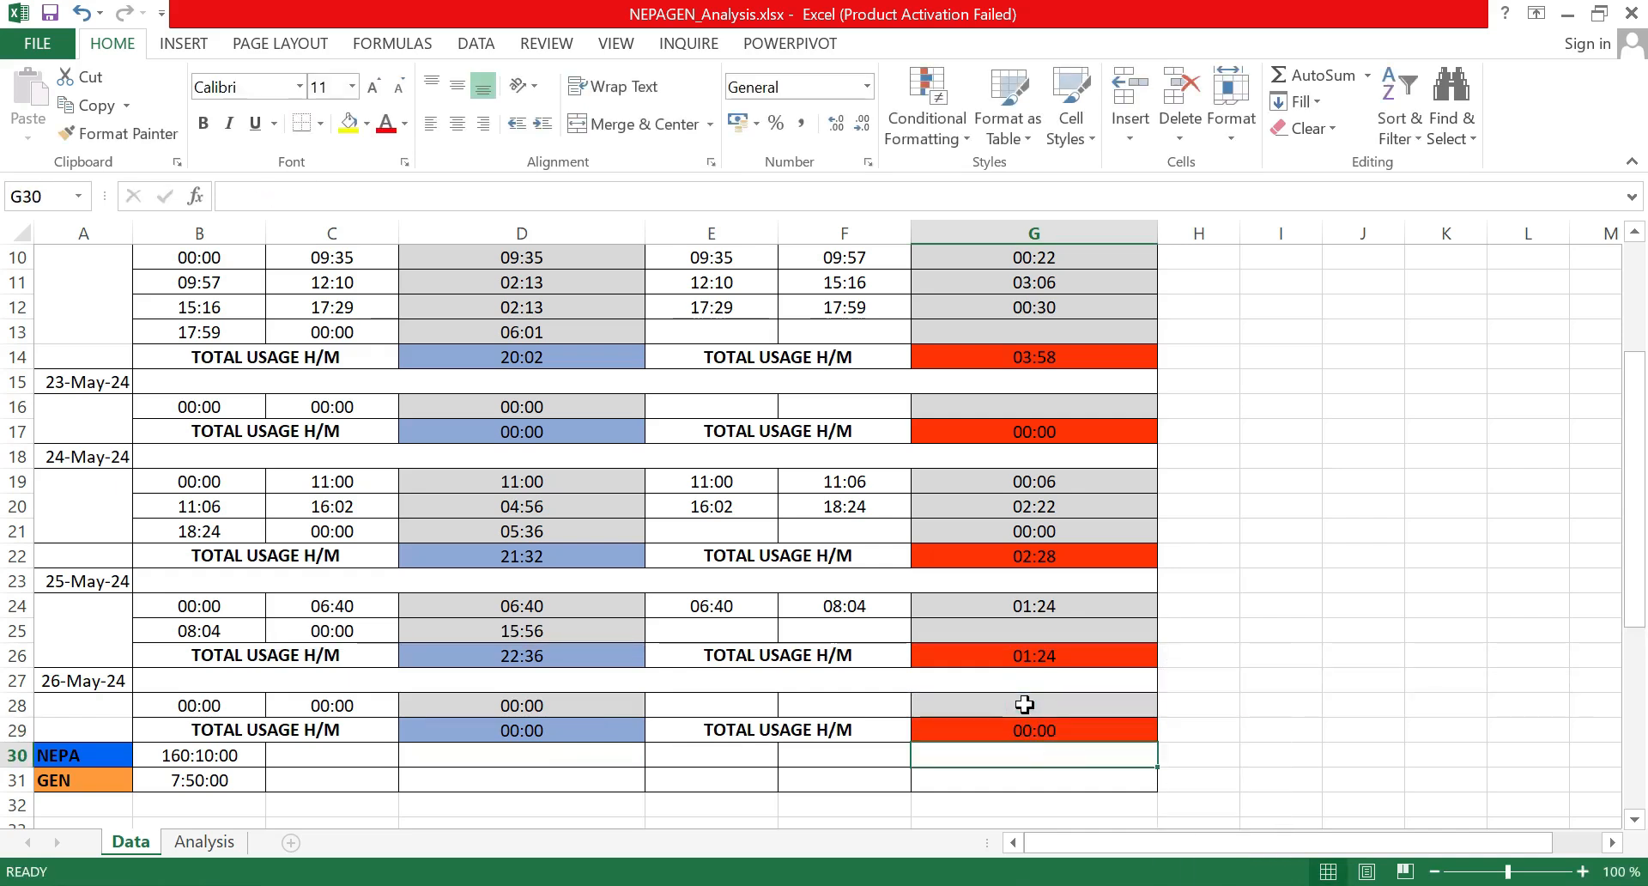
Step: Check the combined hours of the 26-May-24 totals in D29 and G29, and of the overall NEPA and GEN totals in B30:B31
{"action": "left_click", "coordinate": [467, 735]}
{"action": "left_click", "coordinate": [1100, 729], "text": "ctrl"}
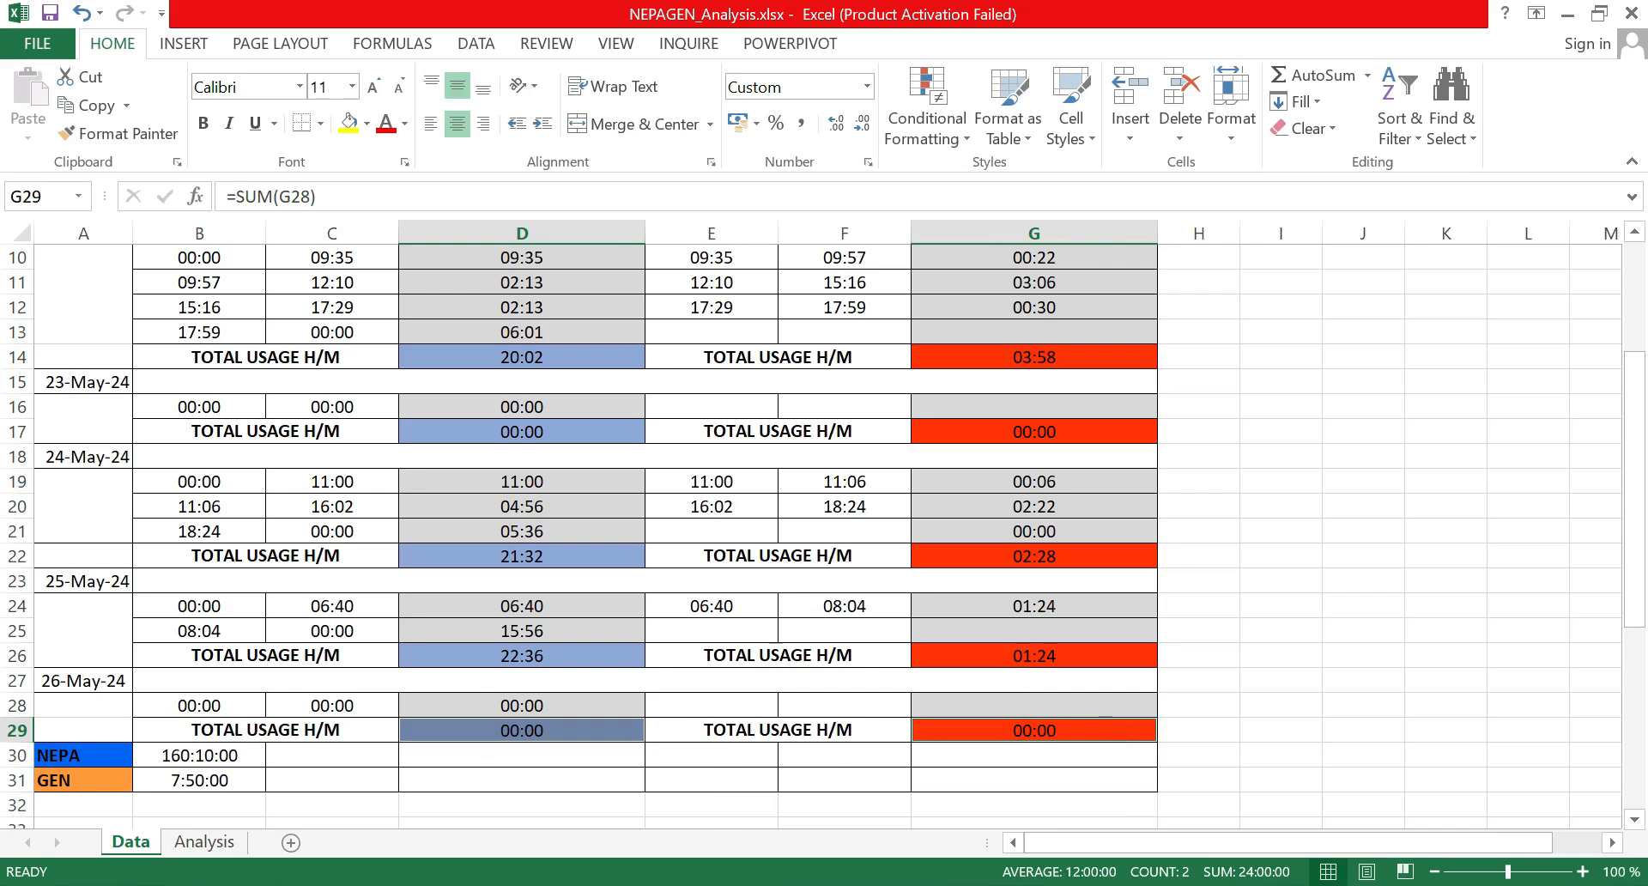
{"action": "scroll", "coordinate": [193, 752], "scroll_direction": "down", "scroll_amount": 1}
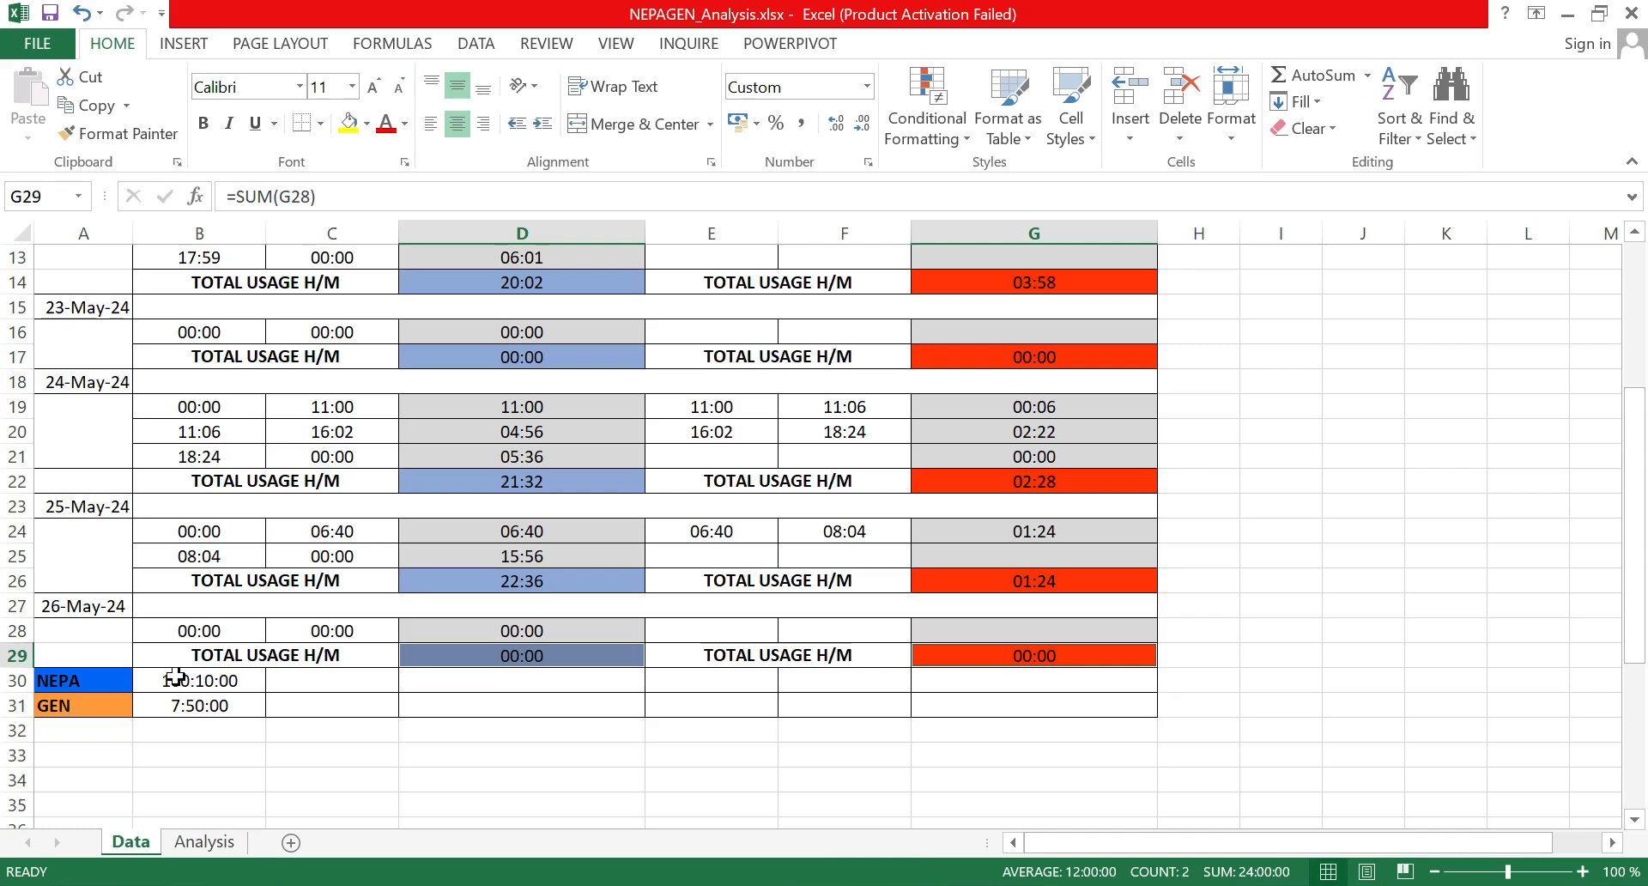
{"action": "left_click_drag", "start_coordinate": [176, 678], "coordinate": [189, 704]}
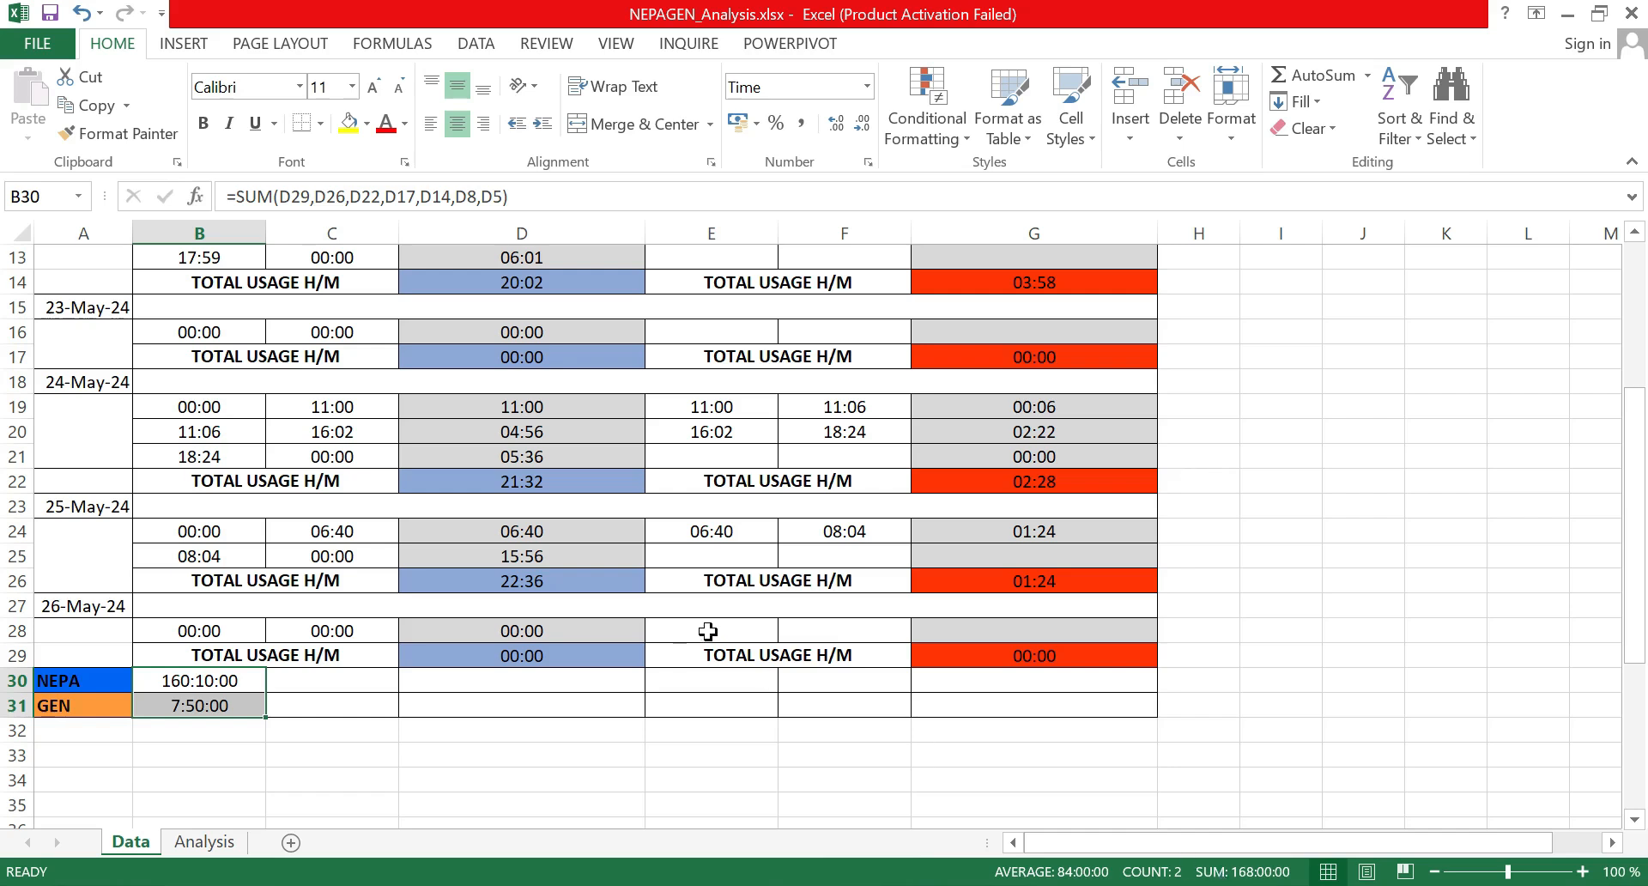
Step: Review the daily NEPA and generator times, differences and total usage rows from 20-May-24 to 26-May-24
{"action": "scroll", "coordinate": [331, 639], "scroll_direction": "up", "scroll_amount": 1}
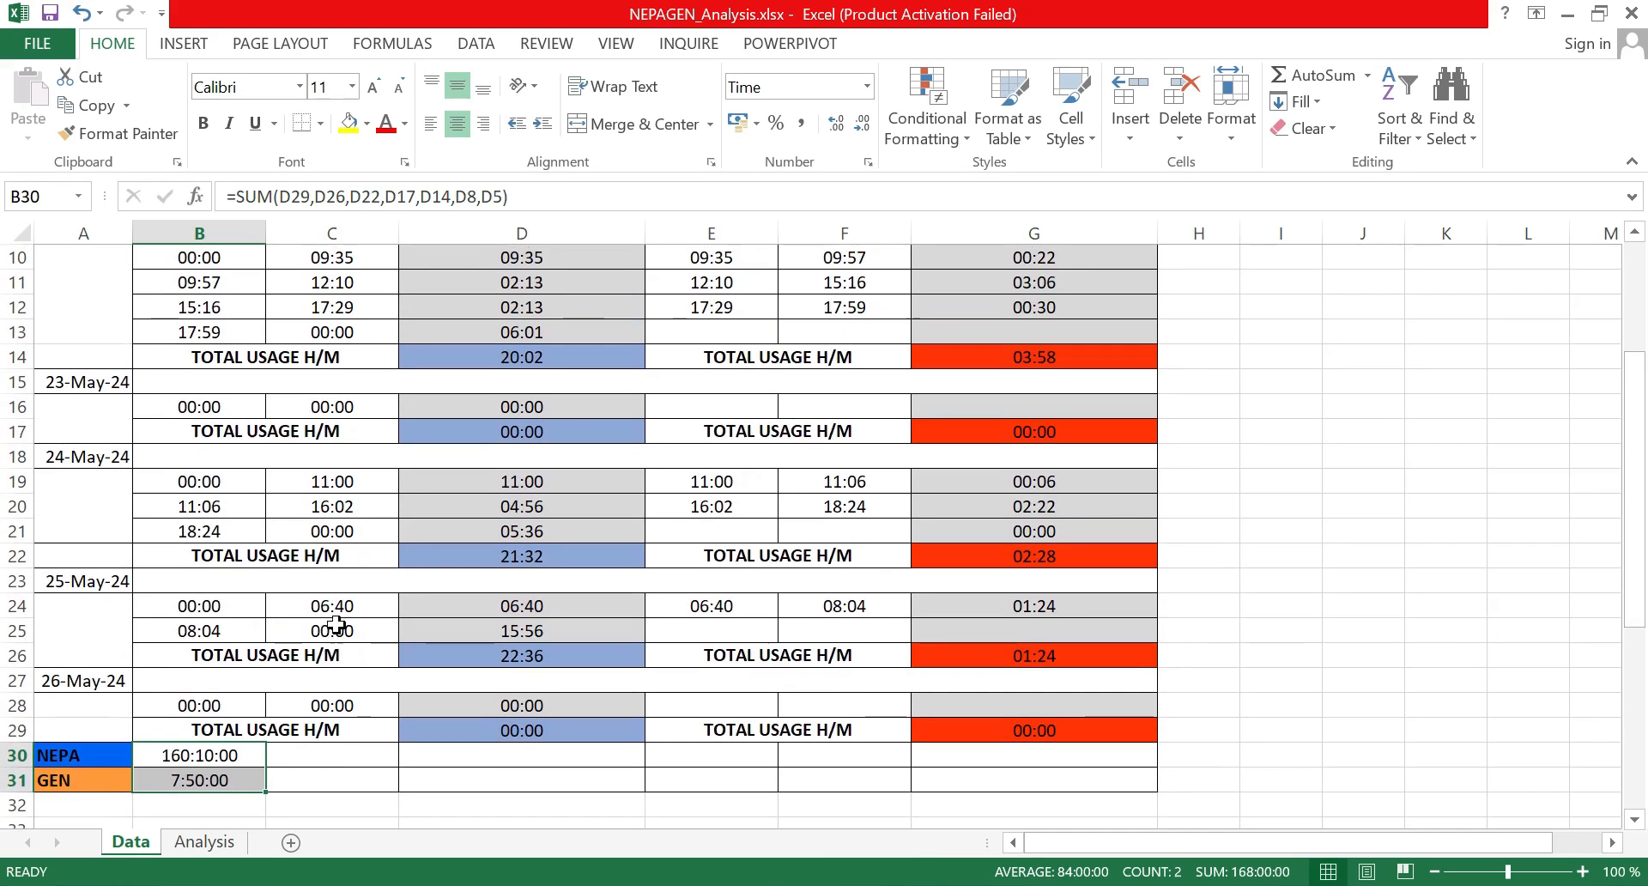
{"action": "scroll", "coordinate": [470, 522], "scroll_direction": "up", "scroll_amount": 3}
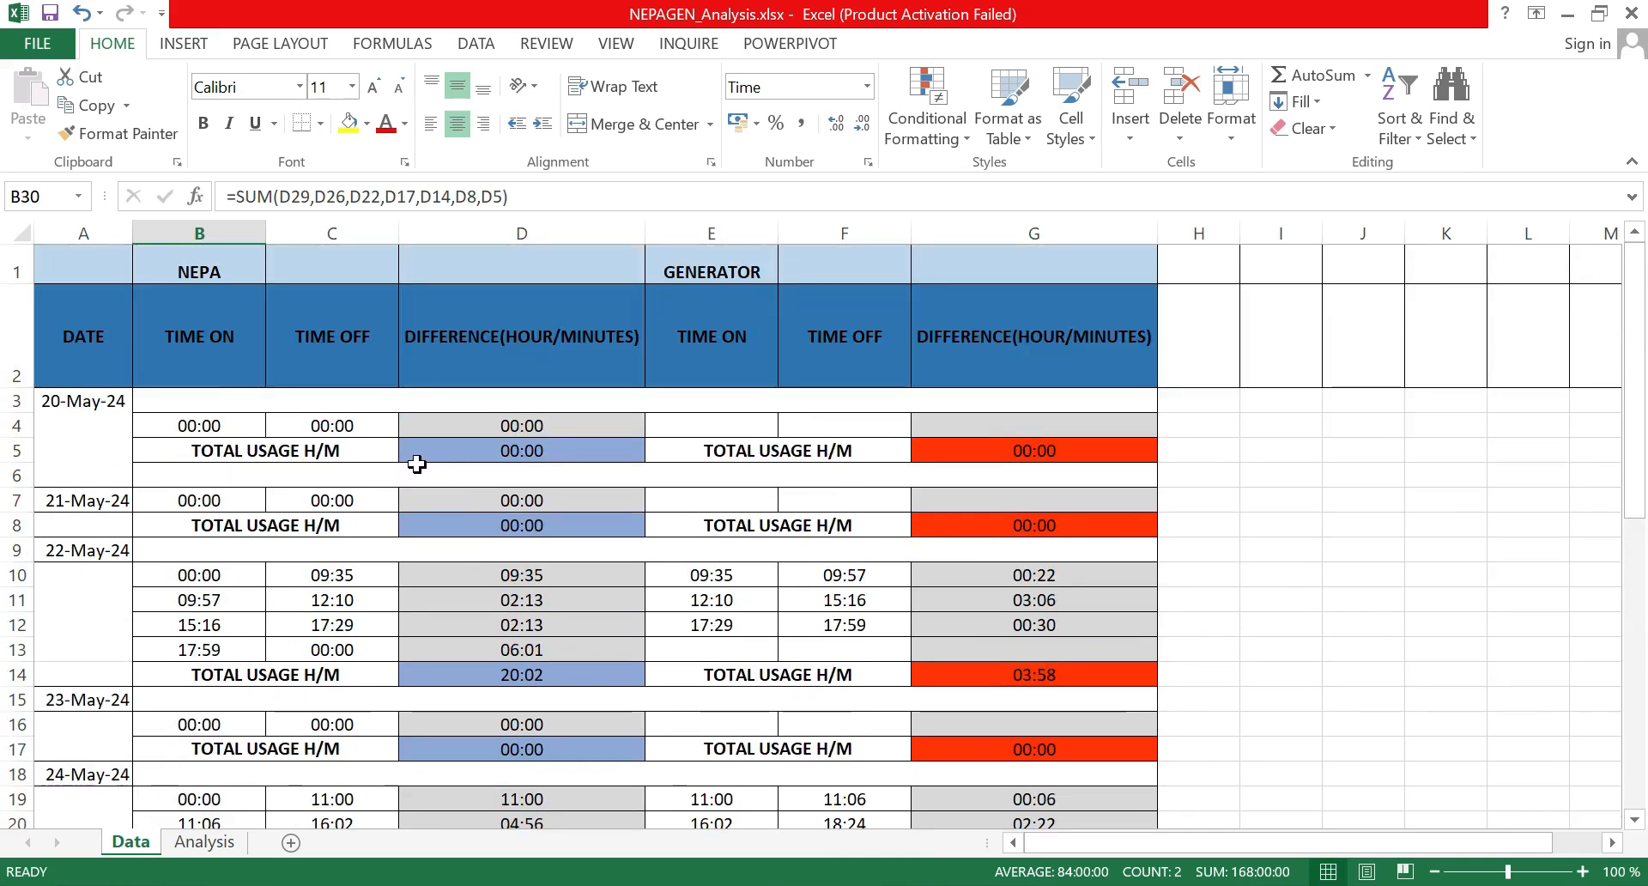
{"action": "scroll", "coordinate": [430, 472], "scroll_direction": "down", "scroll_amount": 2}
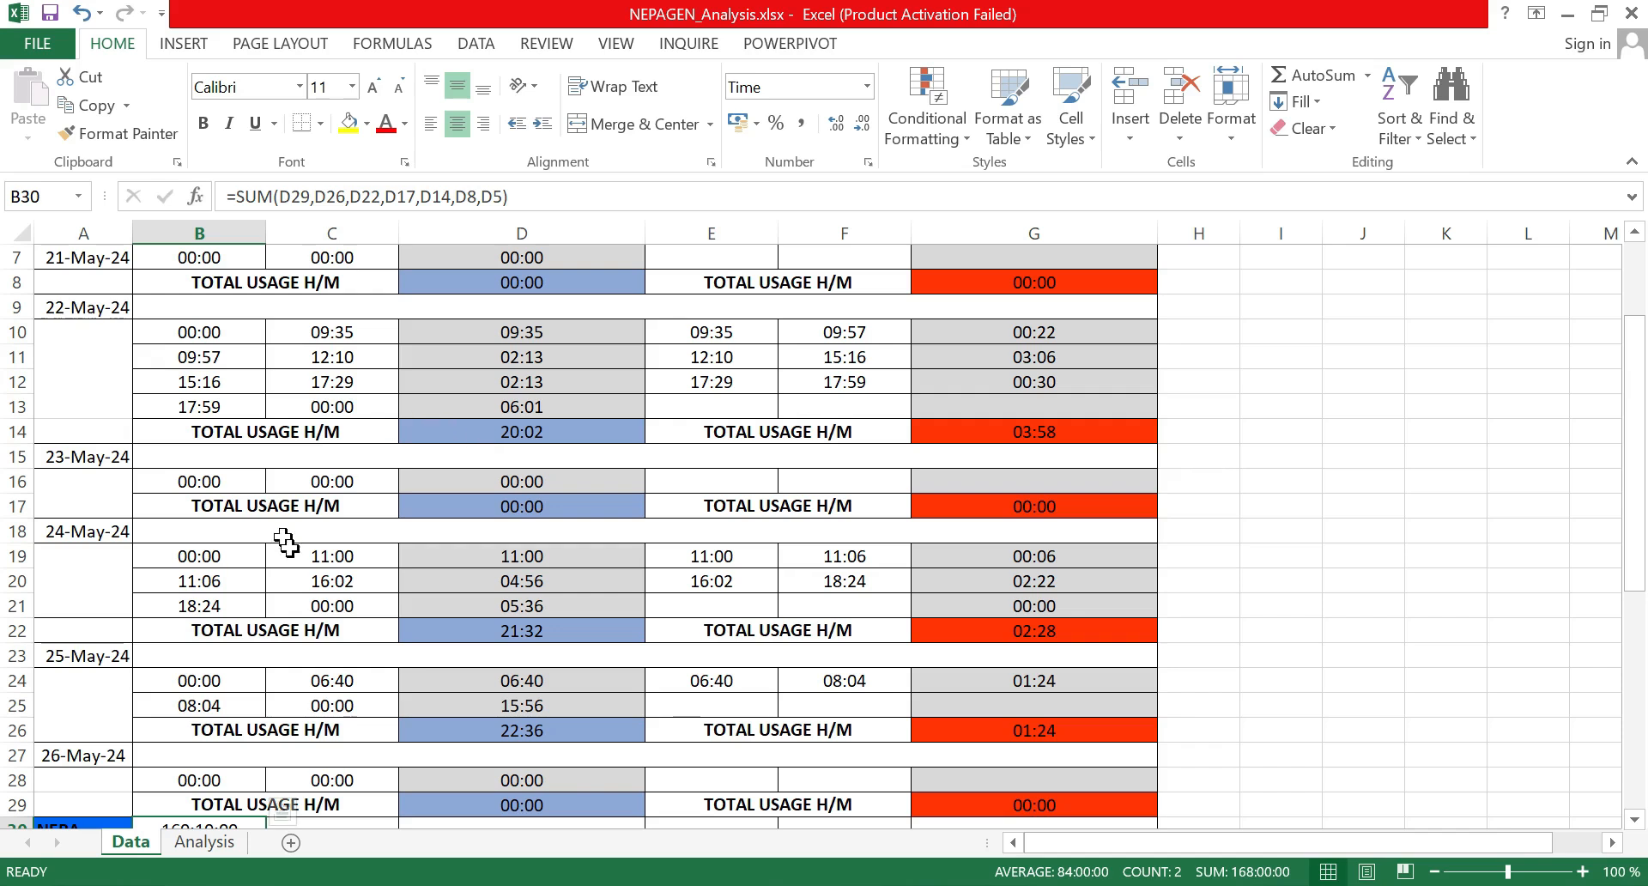
{"action": "scroll", "coordinate": [311, 436], "scroll_direction": "up", "scroll_amount": 2}
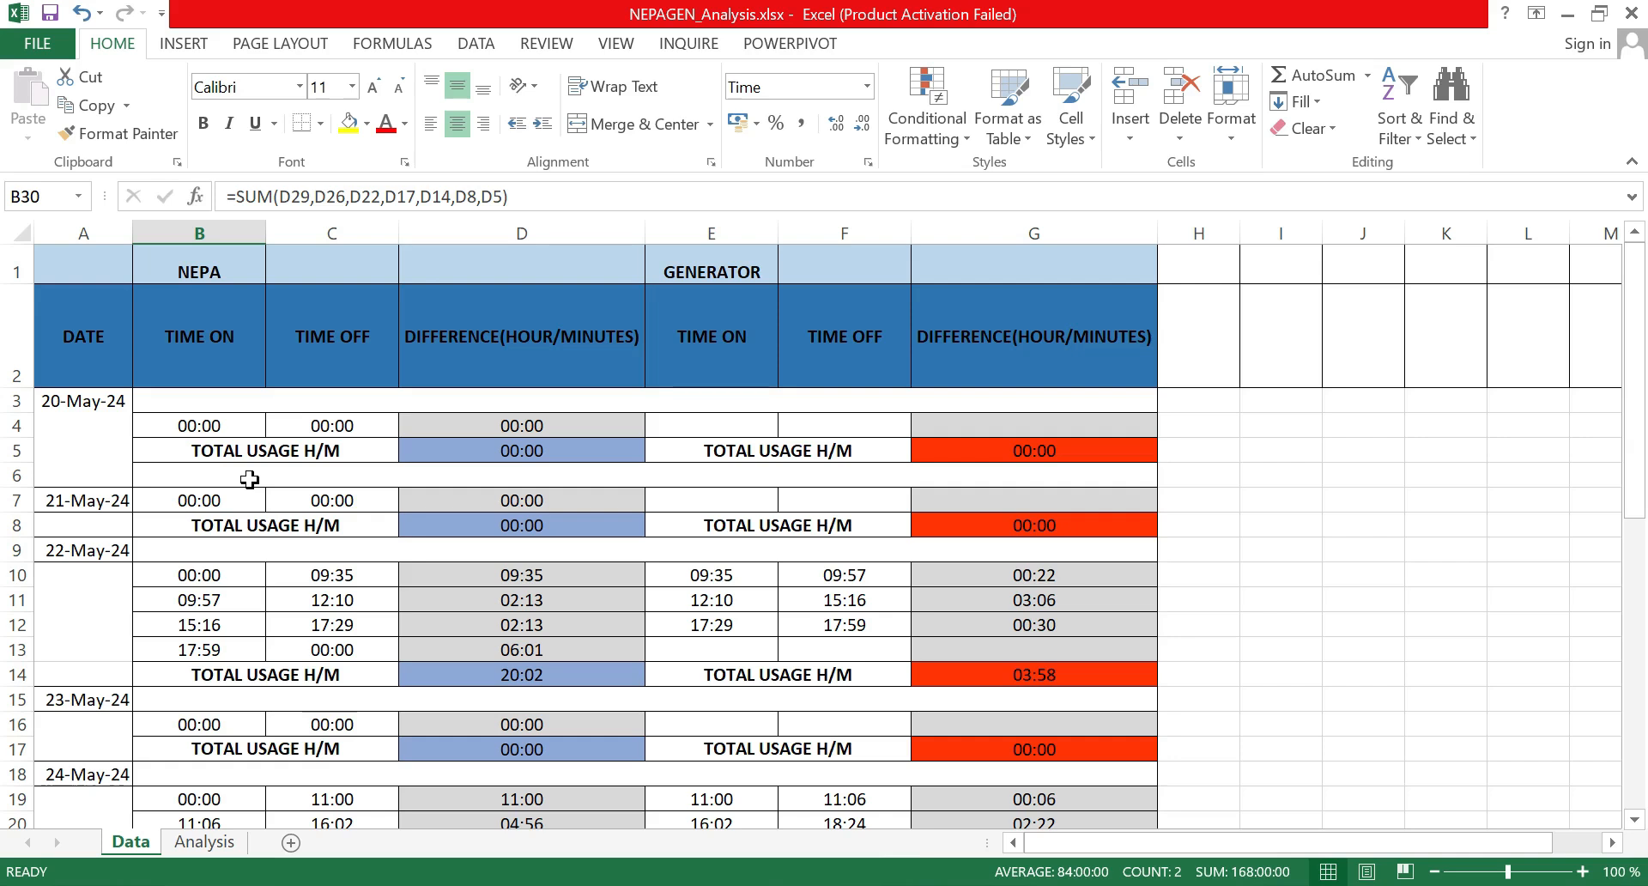
{"action": "scroll", "coordinate": [275, 502], "scroll_direction": "down", "scroll_amount": 5}
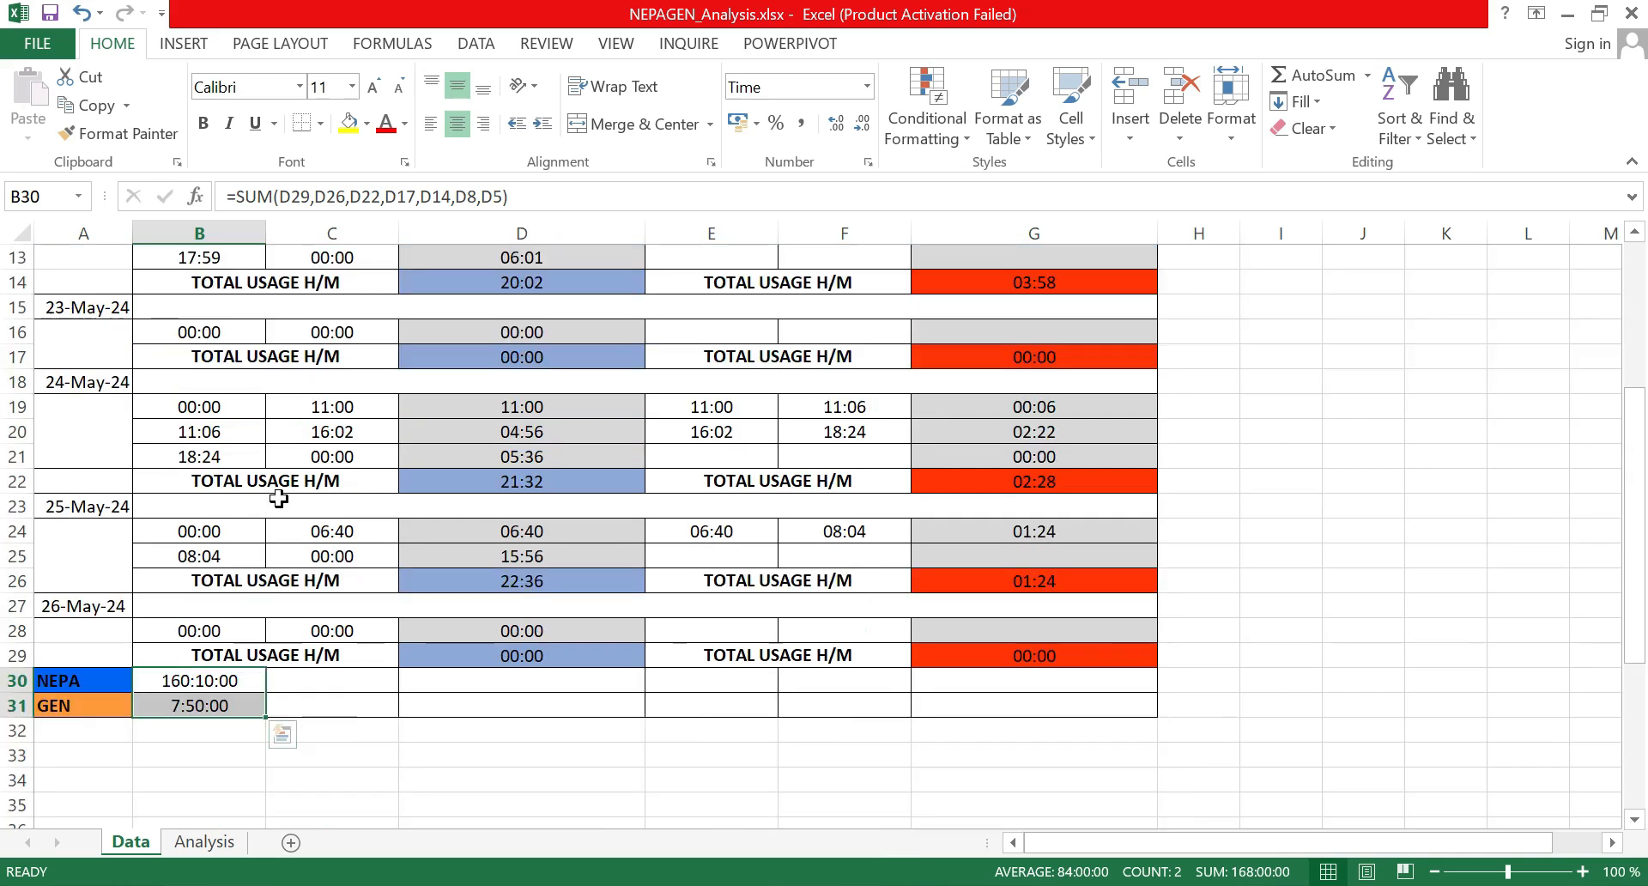
{"action": "scroll", "coordinate": [276, 507], "scroll_direction": "up", "scroll_amount": 1}
{"action": "scroll", "coordinate": [311, 588], "scroll_direction": "up", "scroll_amount": 2}
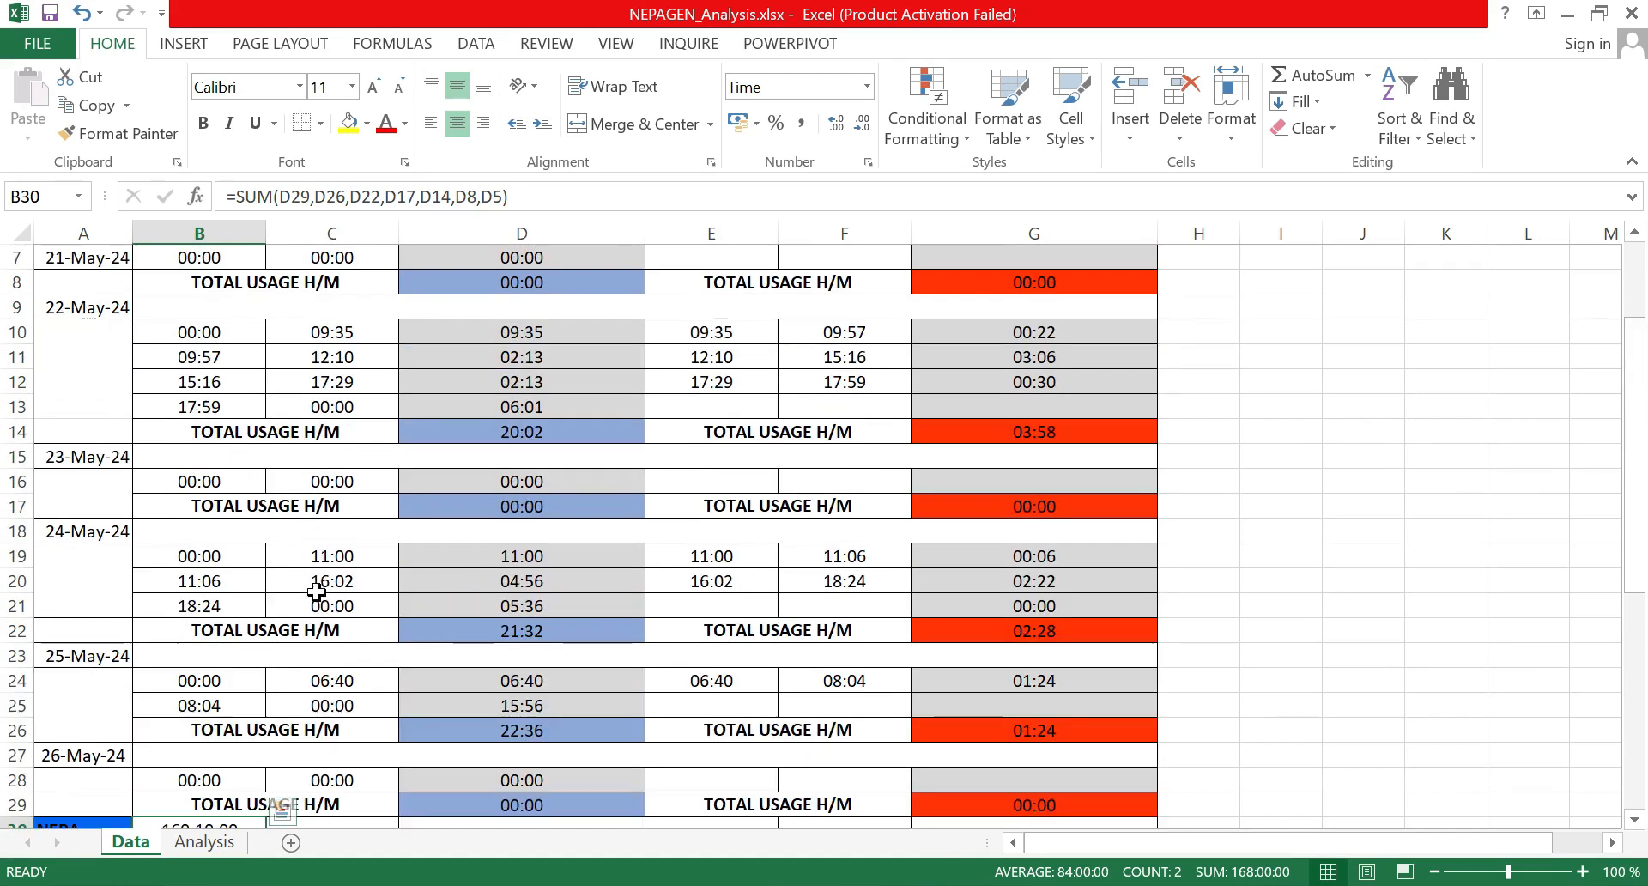
{"action": "scroll", "coordinate": [306, 558], "scroll_direction": "up", "scroll_amount": 1}
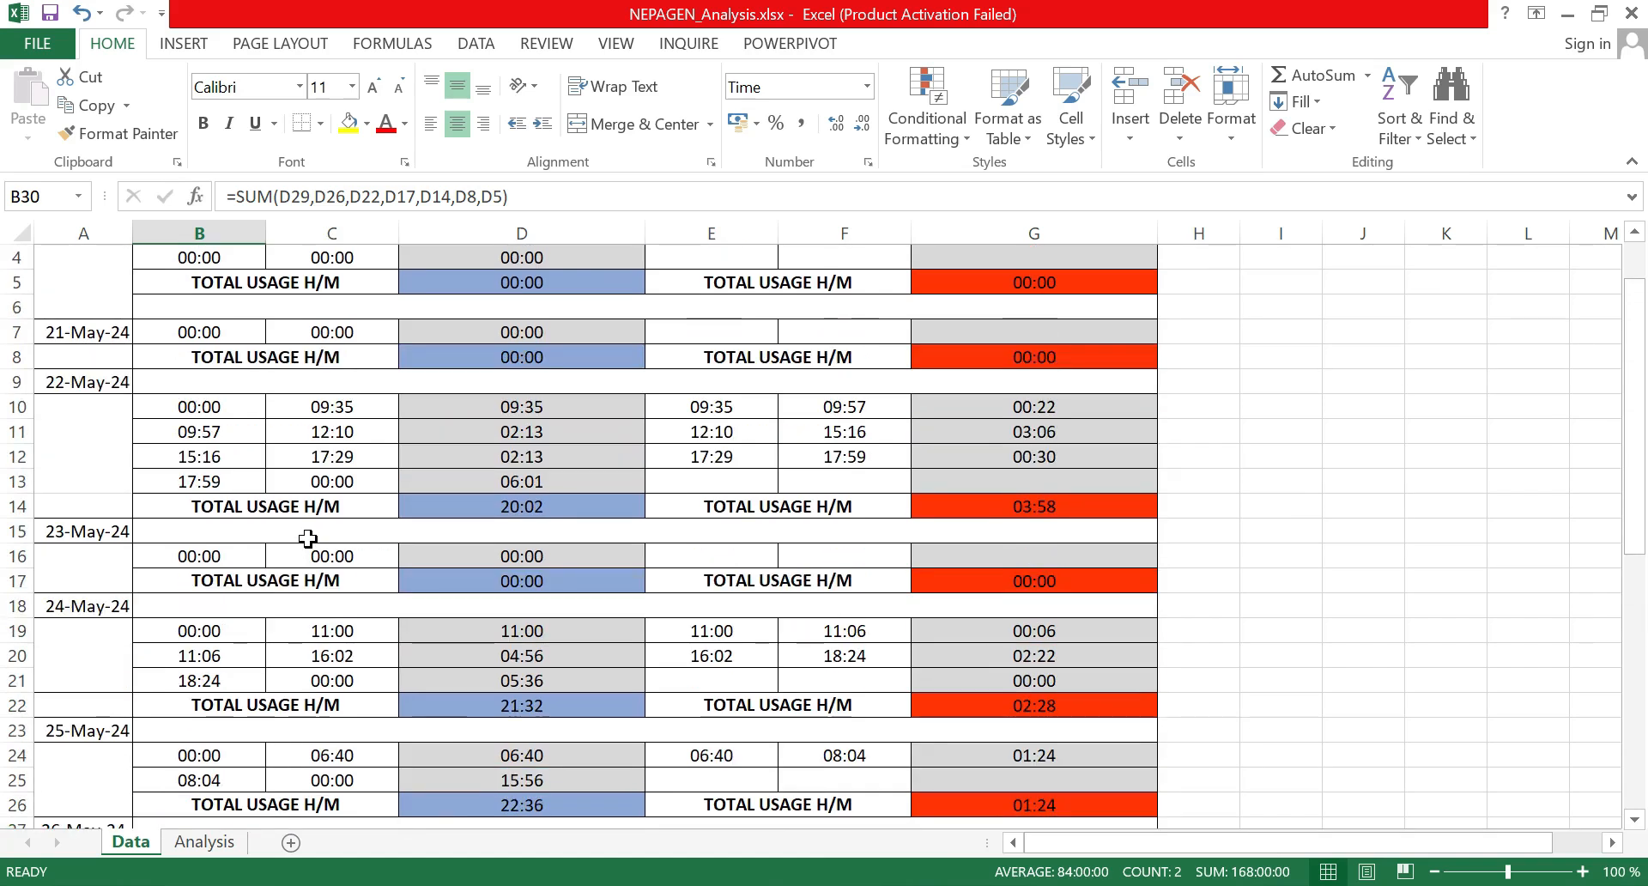
{"action": "scroll", "coordinate": [307, 538], "scroll_direction": "up", "scroll_amount": 1}
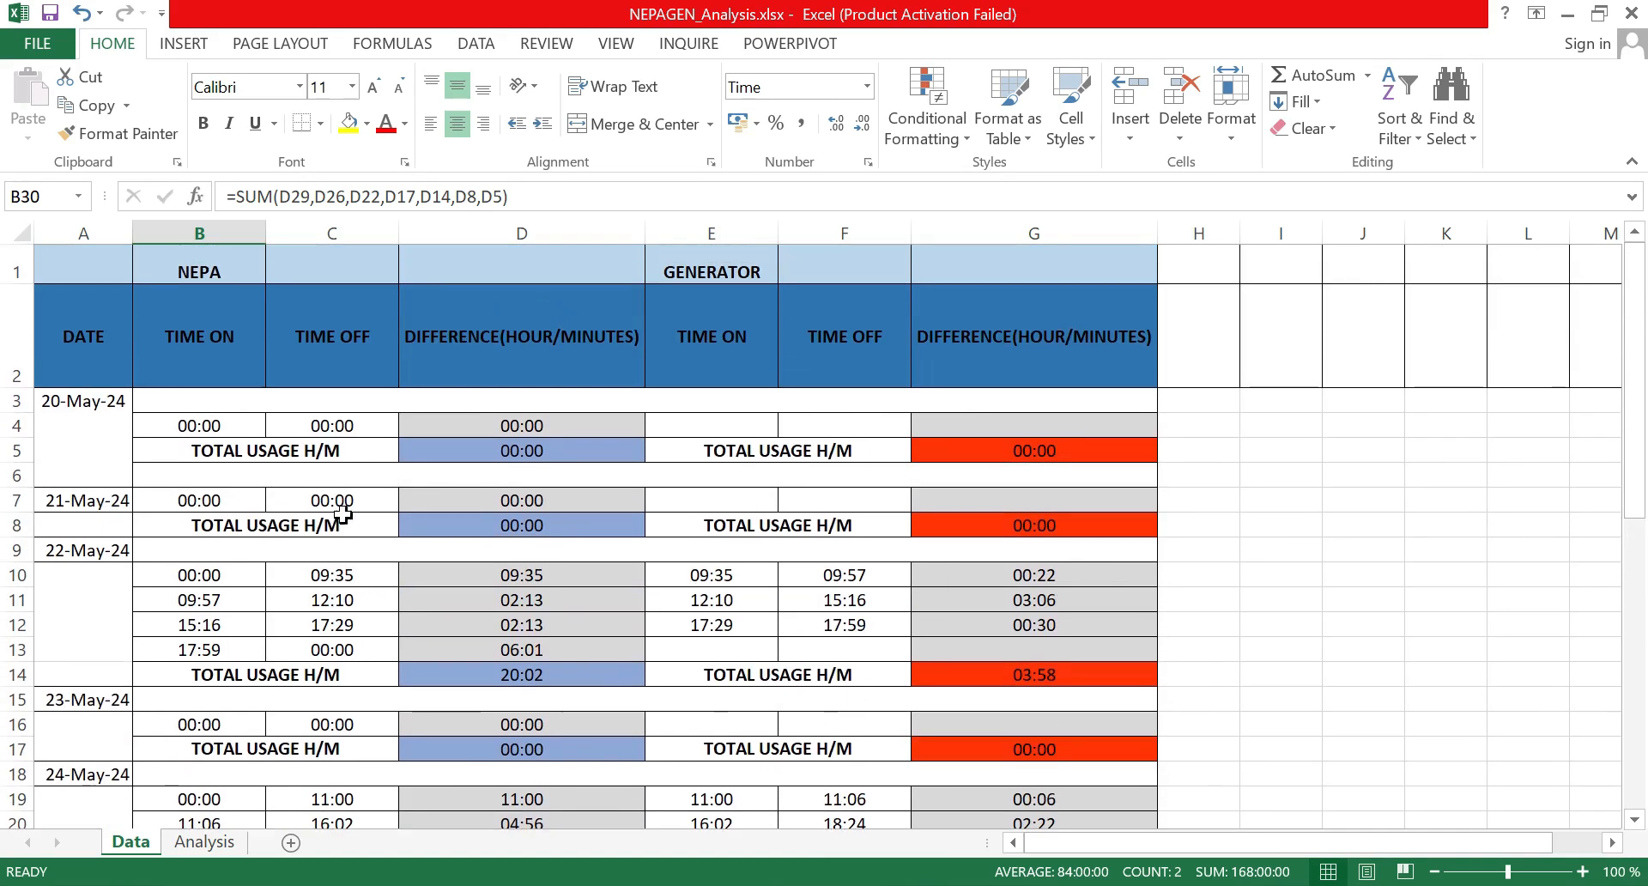